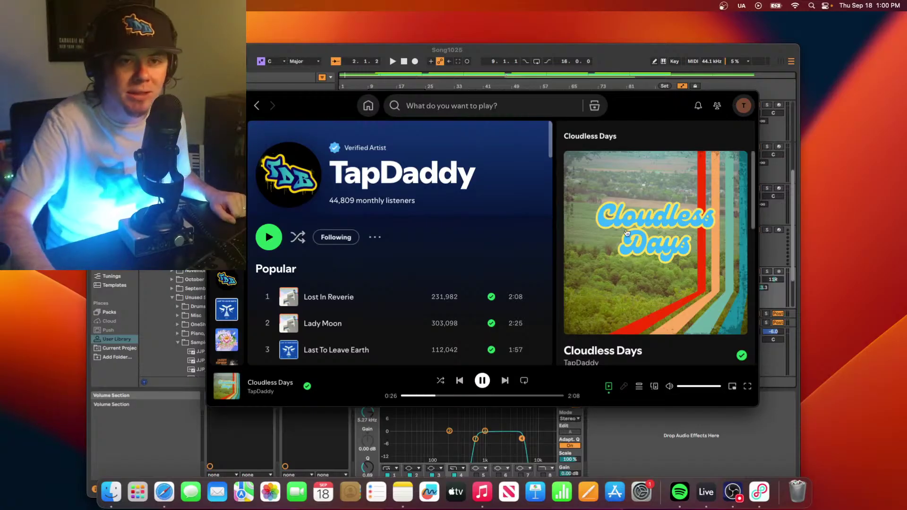
Reposition and enlarge the music player window, and open the Thinking Of You EP from the artist page to view its tracklist
left_click_drag(664, 105, 692, 87)
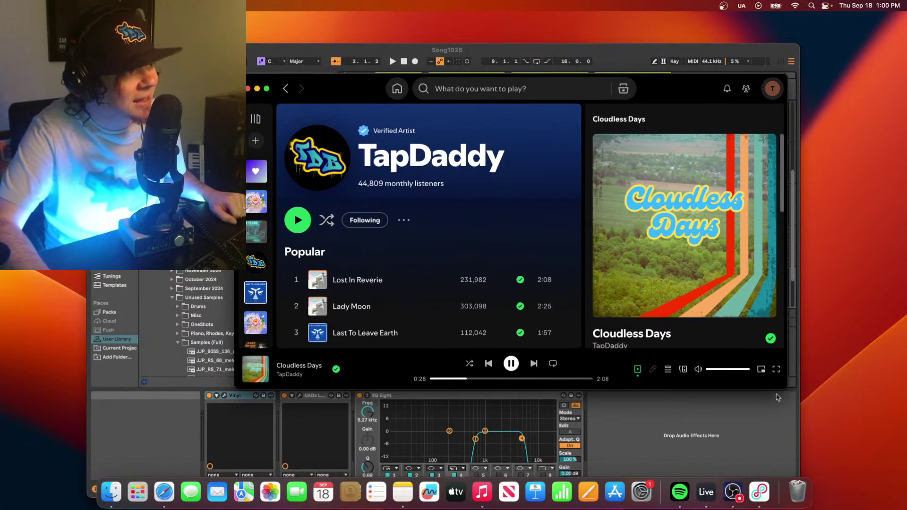
left_click_drag(787, 388, 836, 443)
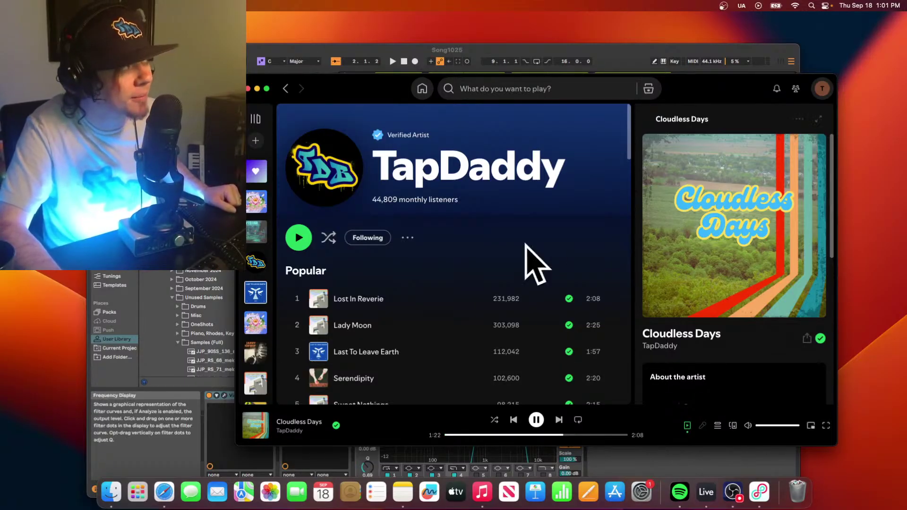
scroll(506, 219, "down", 5)
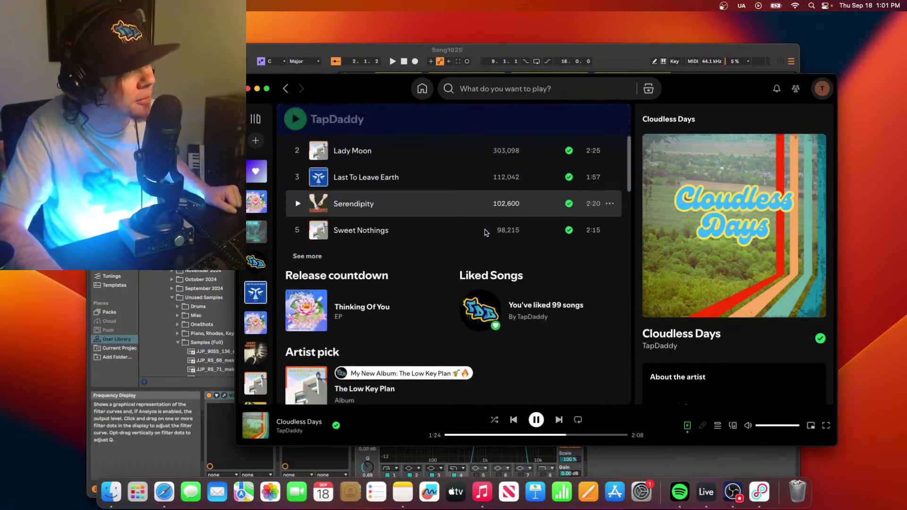
left_click(376, 306)
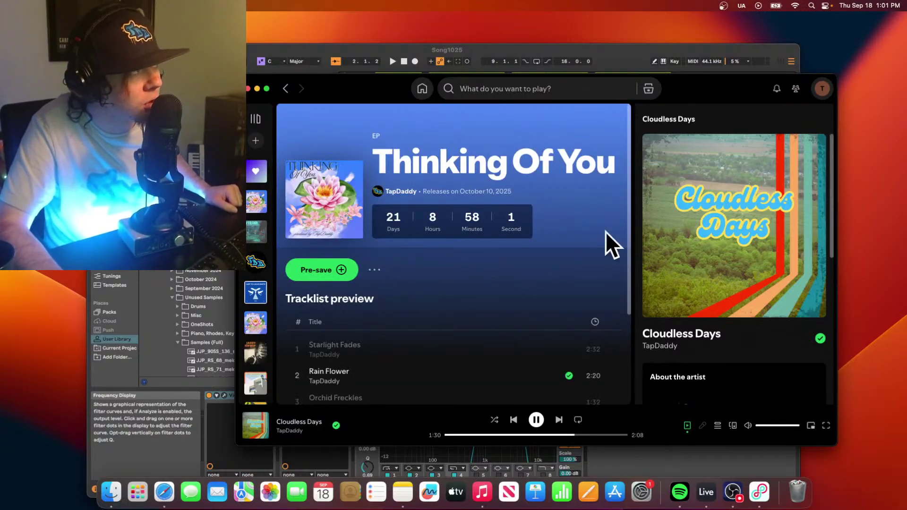
scroll(562, 286, "down", 5)
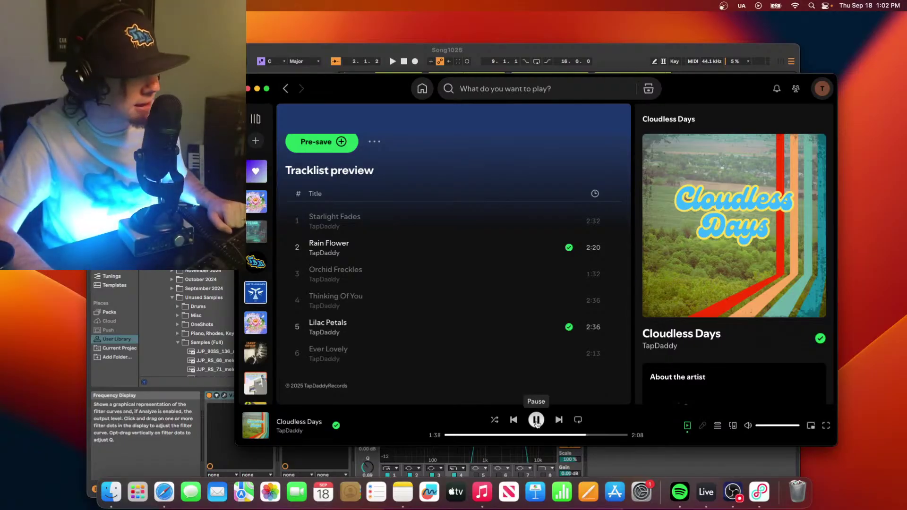
Pause the playing song and switch to the Song1025 project in Ableton Live, expanding its window to full size
left_click(536, 420)
scroll(549, 331, "up", 3)
scroll(550, 330, "up", 2)
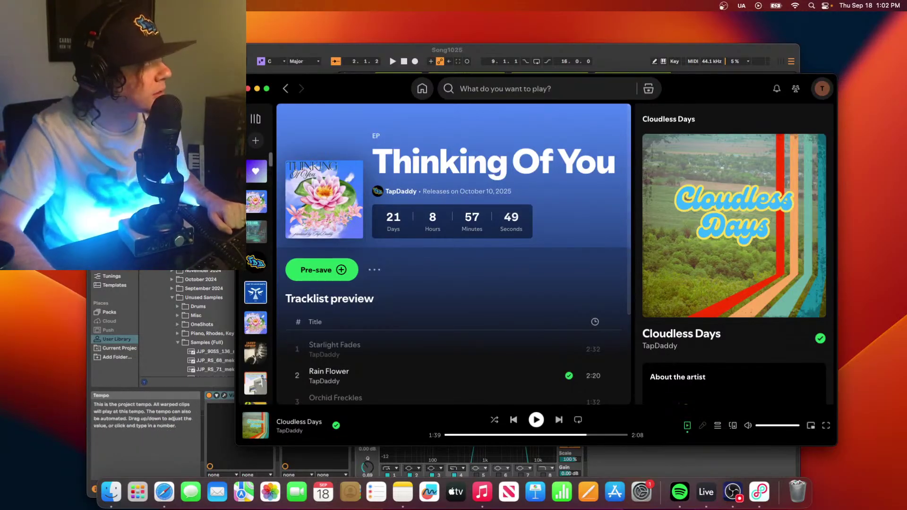
left_click_drag(222, 50, 197, 30)
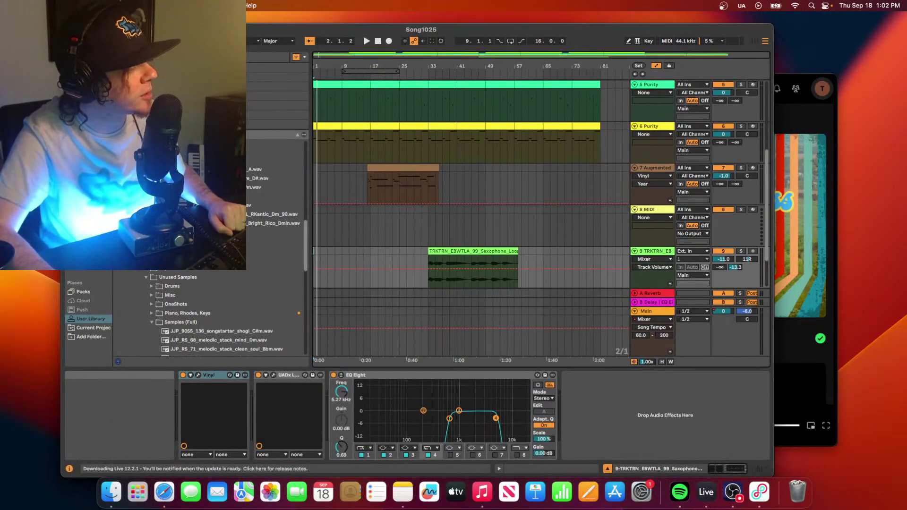
left_click(87, 30)
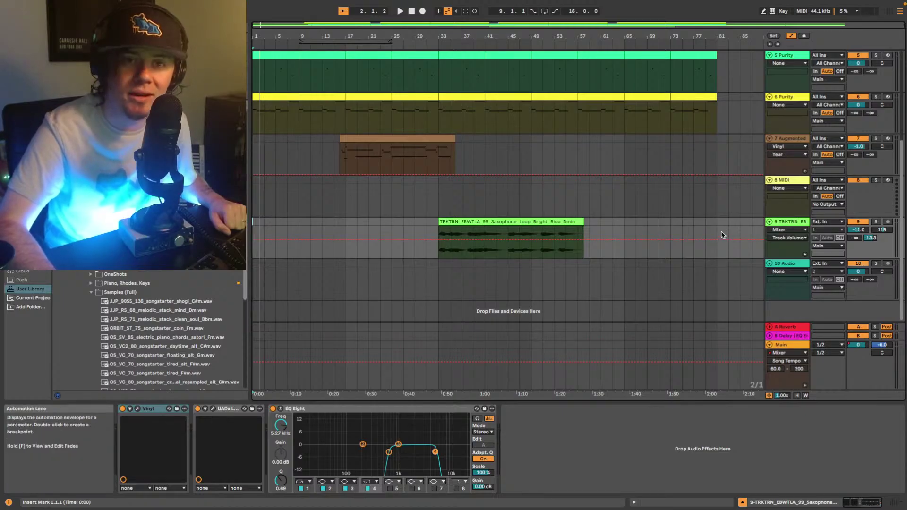
Play the arrangement from bar 1
left_click(769, 45)
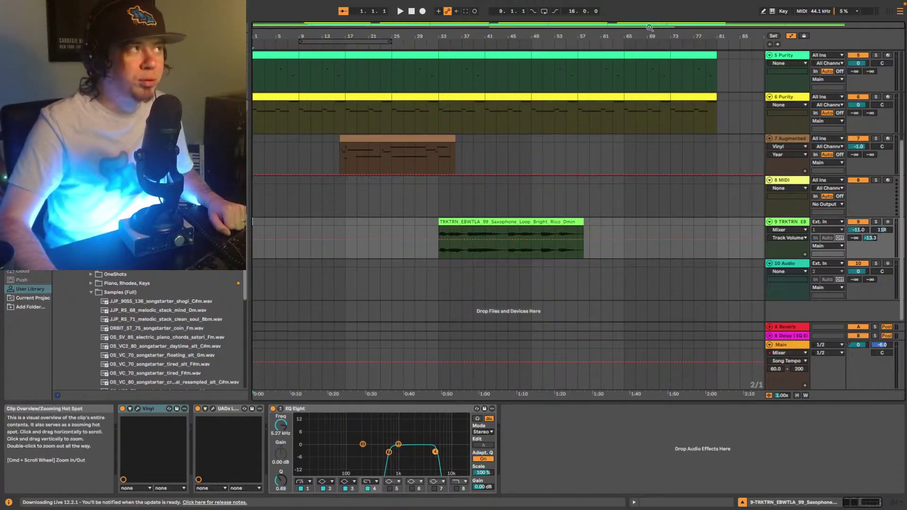
left_click_drag(642, 26, 641, 27)
scroll(595, 259, "up", 8)
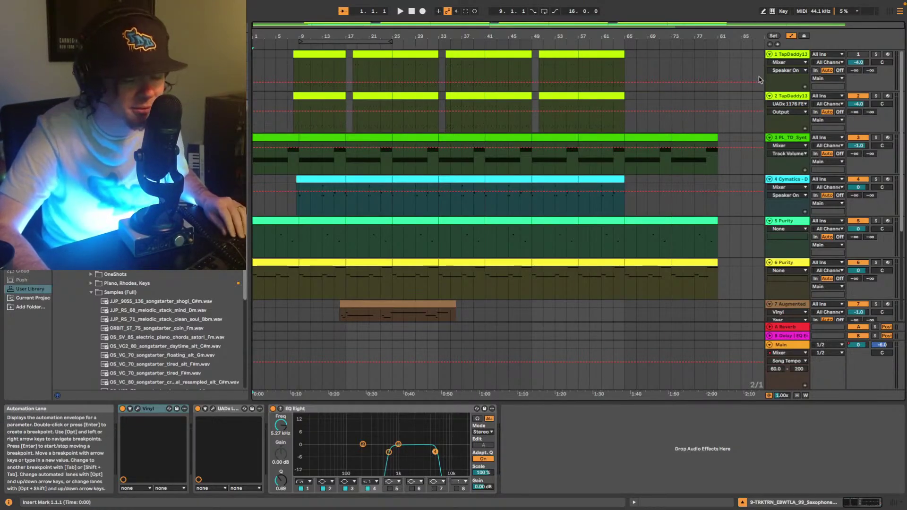
key("space")
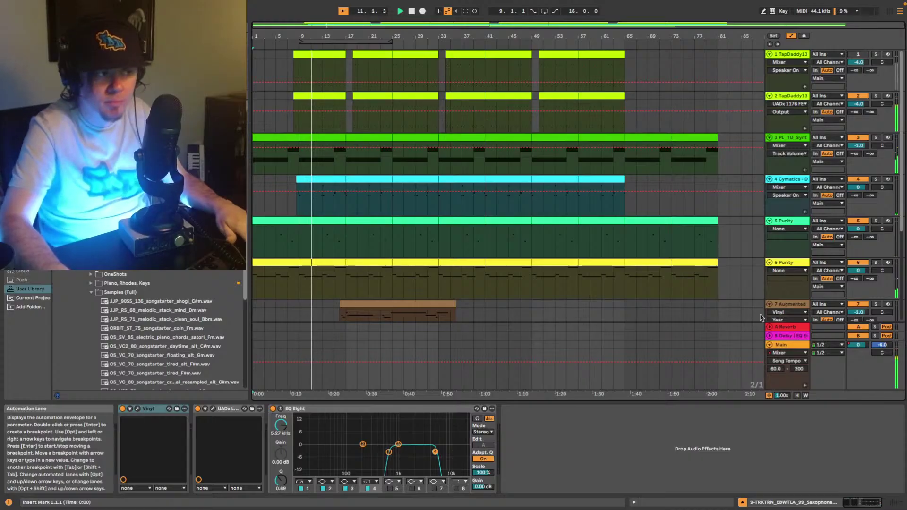
Check the mixer levels during playback, and select the Augmented Mallets track to view its devices
left_click(894, 501)
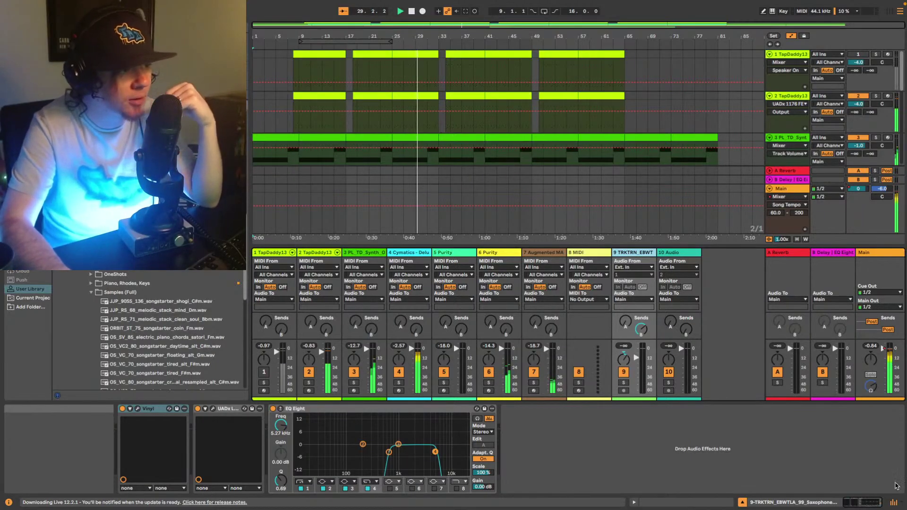
key("super+alt+m")
scroll(664, 196, "down", 3)
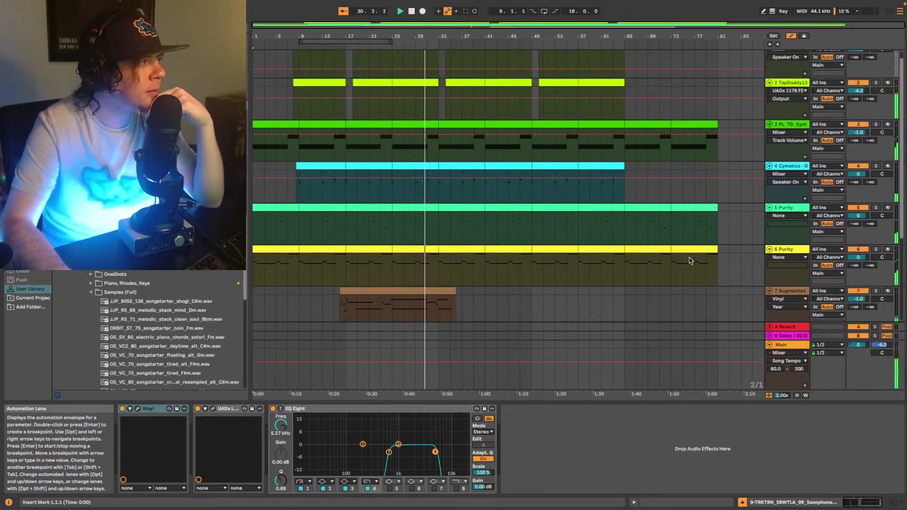
left_click(794, 273)
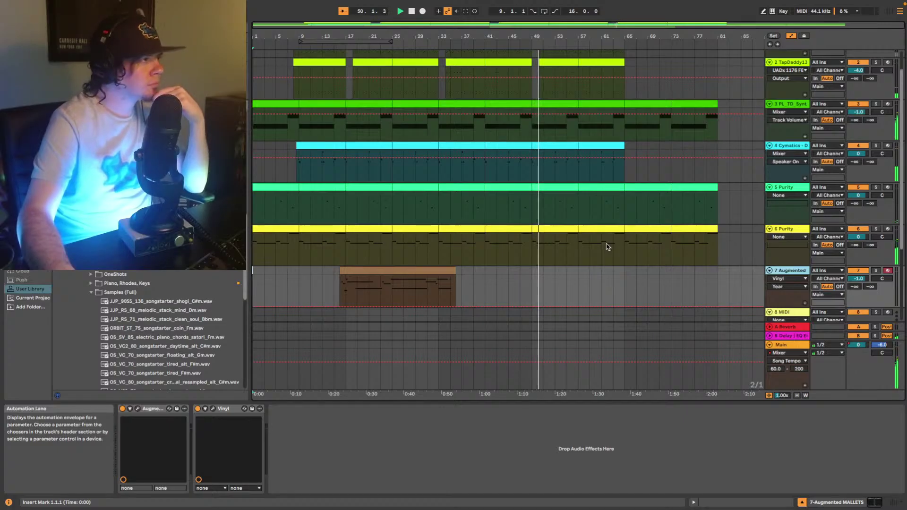
scroll(603, 251, "down", 5)
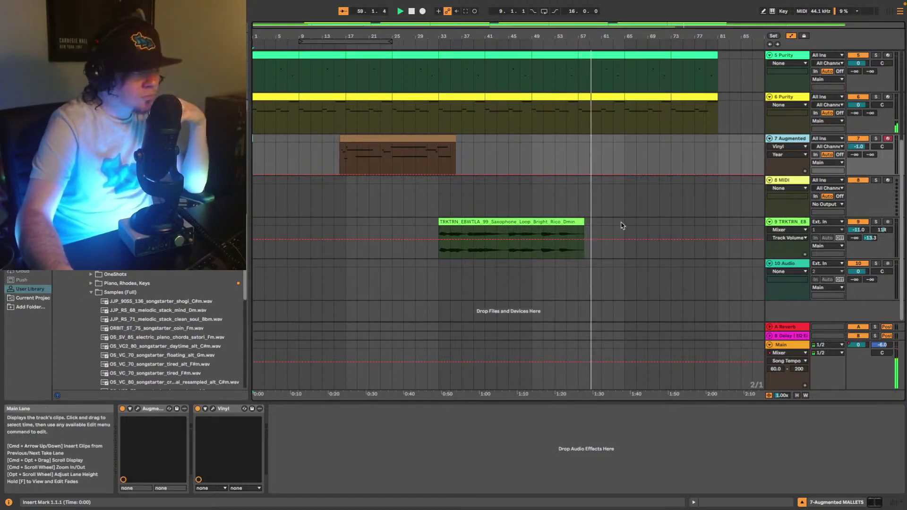
Move the saxophone loop track above the empty MIDI track, and delete the empty MIDI and audio tracks beneath it
left_click_drag(785, 222, 781, 200)
left_click(795, 250)
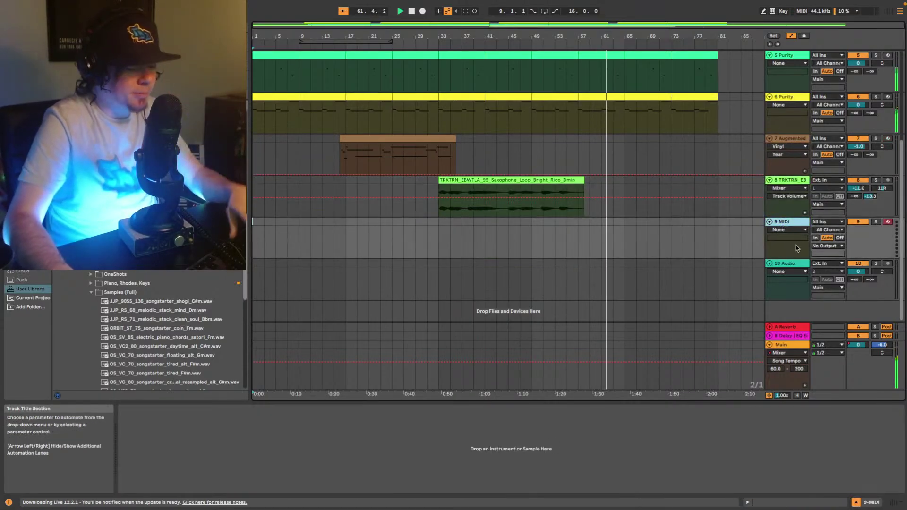
key("Delete")
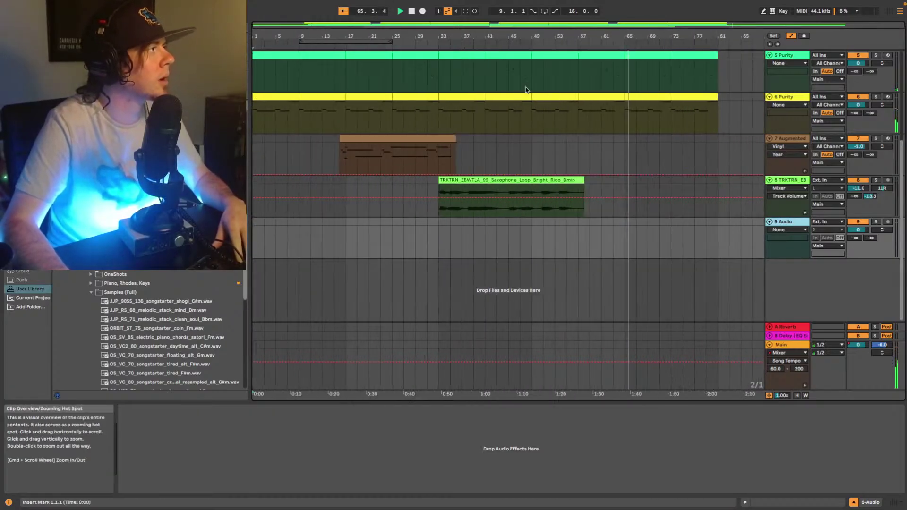
key("super+shift+t")
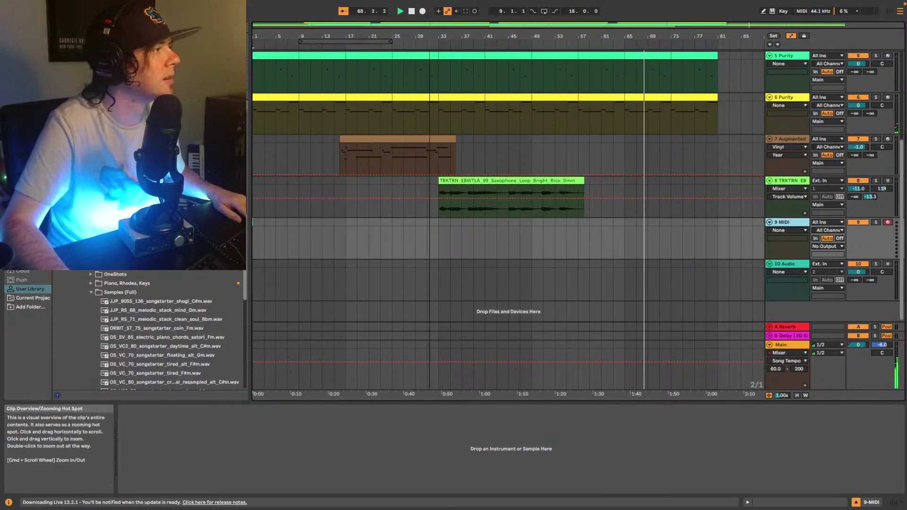
scroll(575, 246, "up", 4)
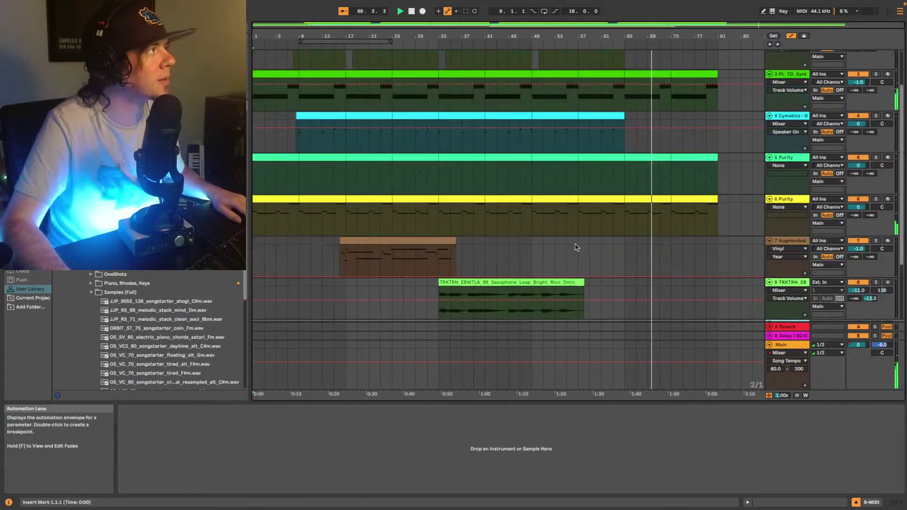
scroll(811, 302, "down", 3)
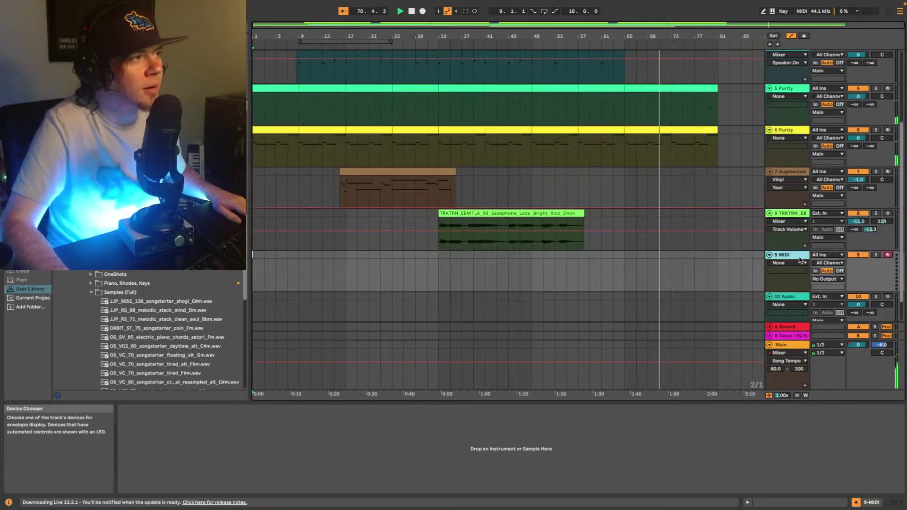
key("Delete")
key("Delete")
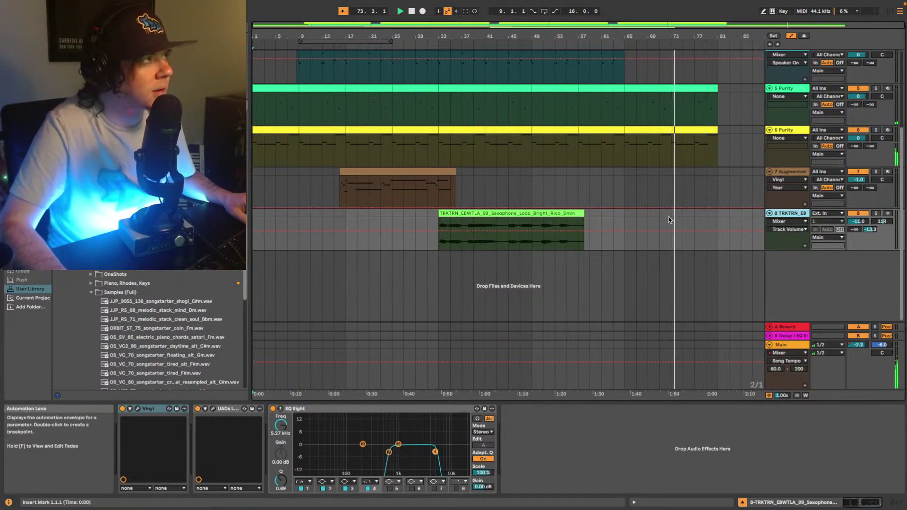
Display the Main track's volume automation and check the output levels in the mixer
right_click(862, 346)
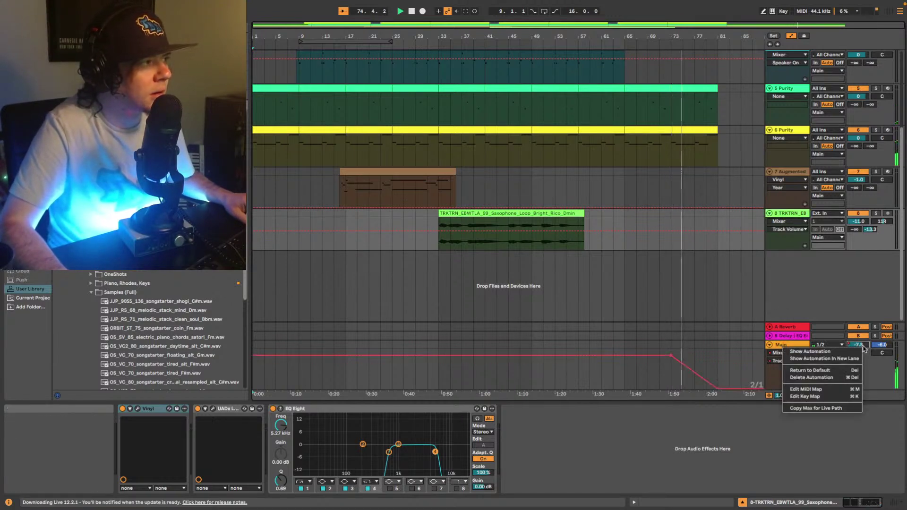
left_click(668, 382)
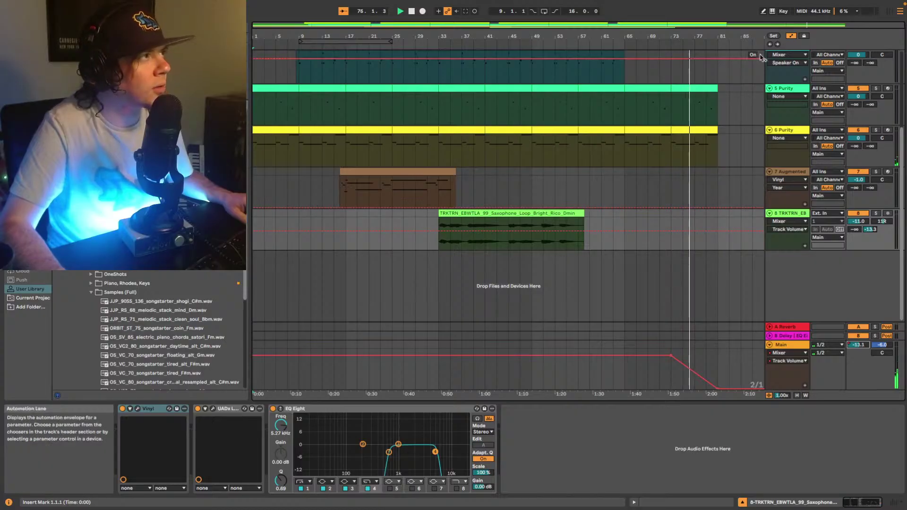
key("ctrl+alt+m")
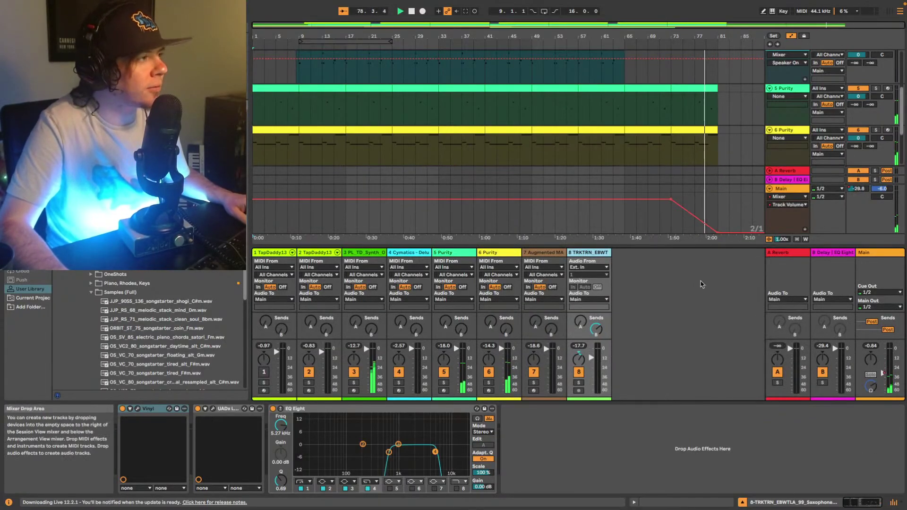
left_click(893, 503)
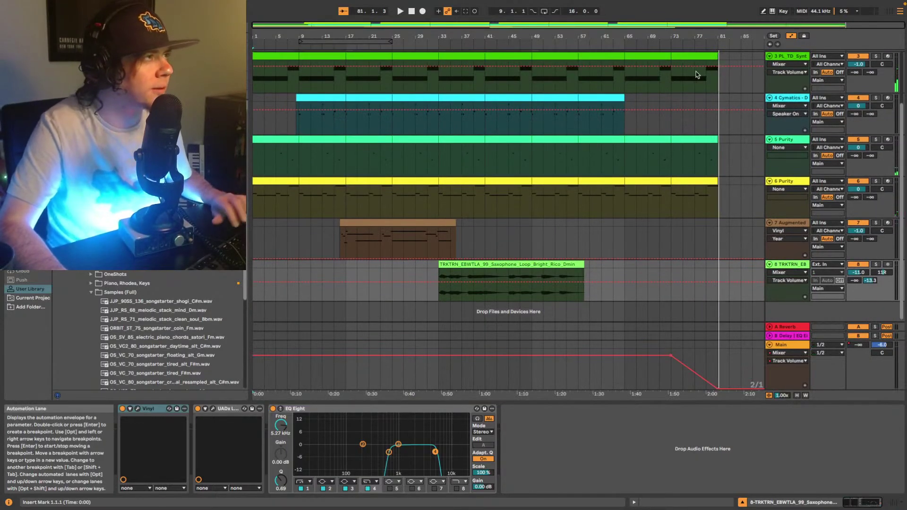
Select tracks 2 through 8 and lower their volumes together by 6 dB
scroll(772, 116, "up", 3)
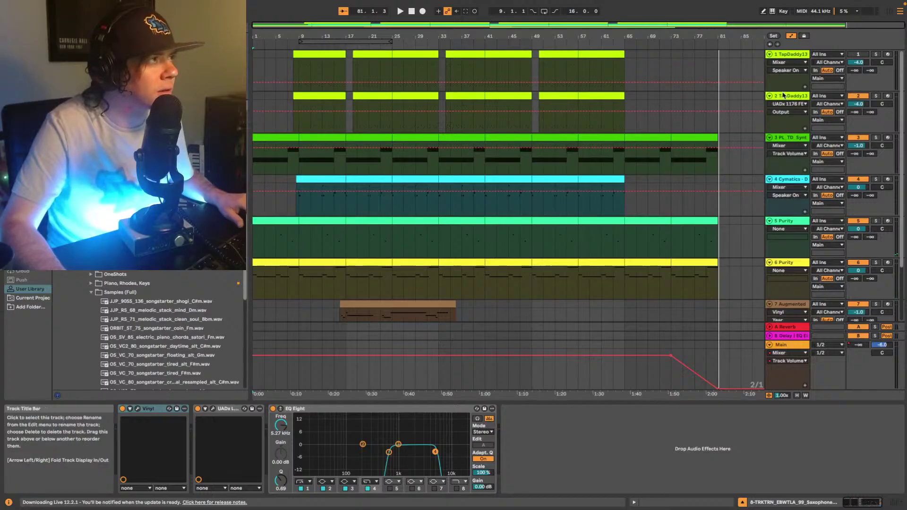
left_click(783, 94)
scroll(777, 256, "down", 3)
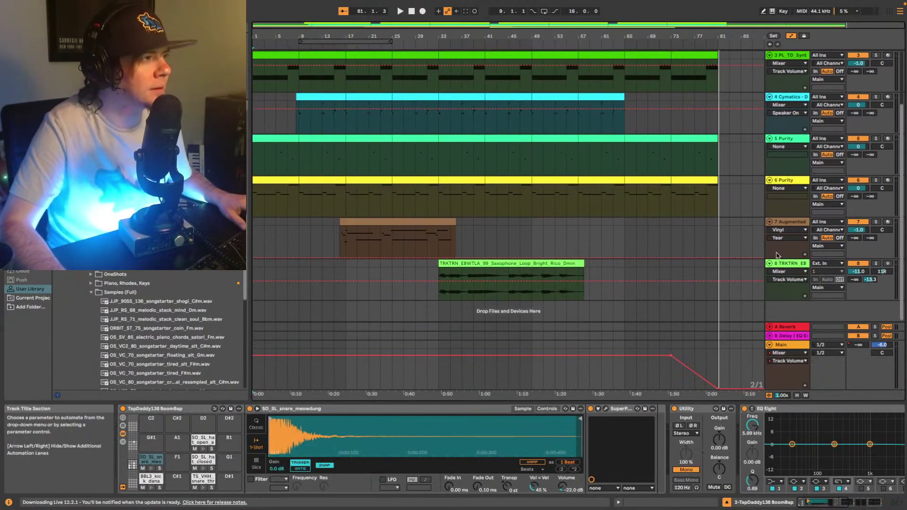
key("Down")
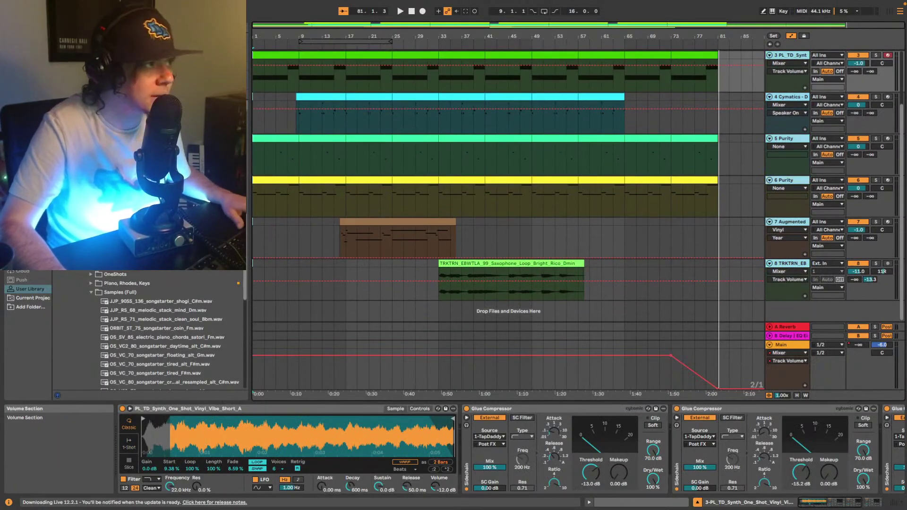
left_click(865, 273)
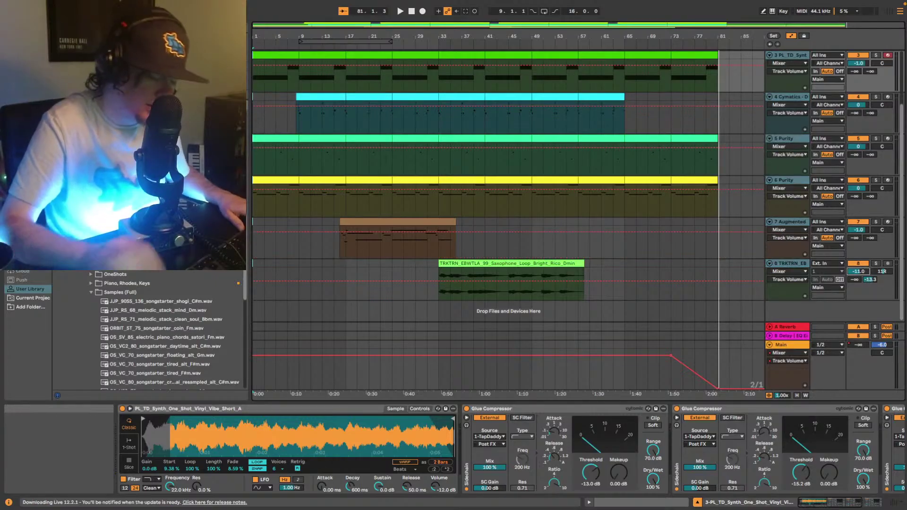
key("Down")
key("Down")
key("Down")
key("Down")
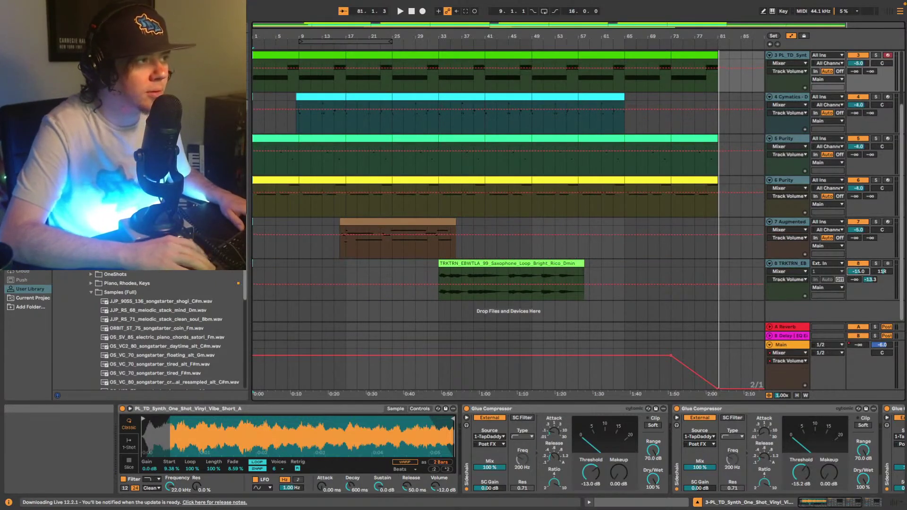
key("Down")
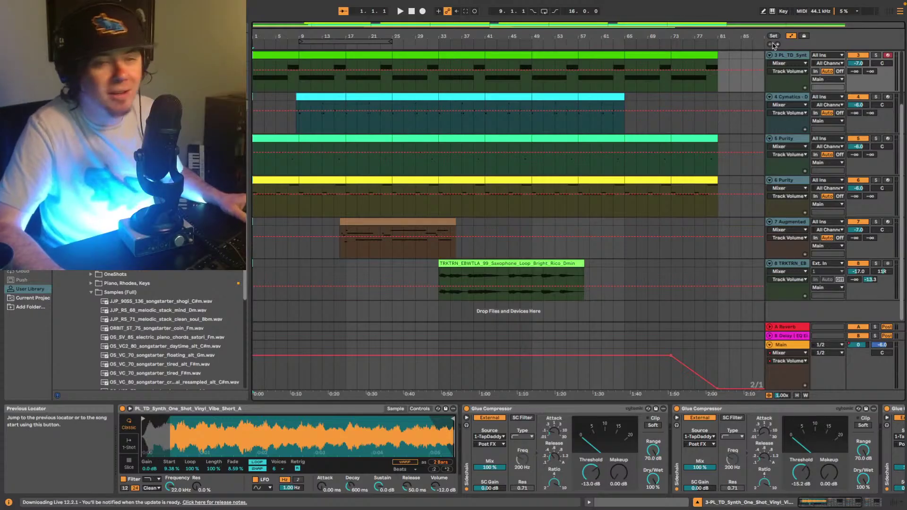
Play the song from the start to check the mixer levels, and place the insert marker at bar 65 on track 3
key("space")
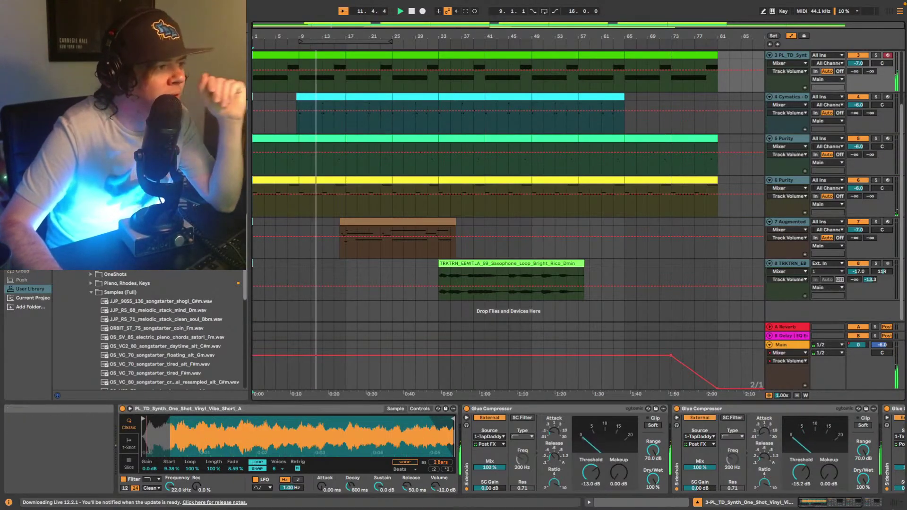
left_click(893, 503)
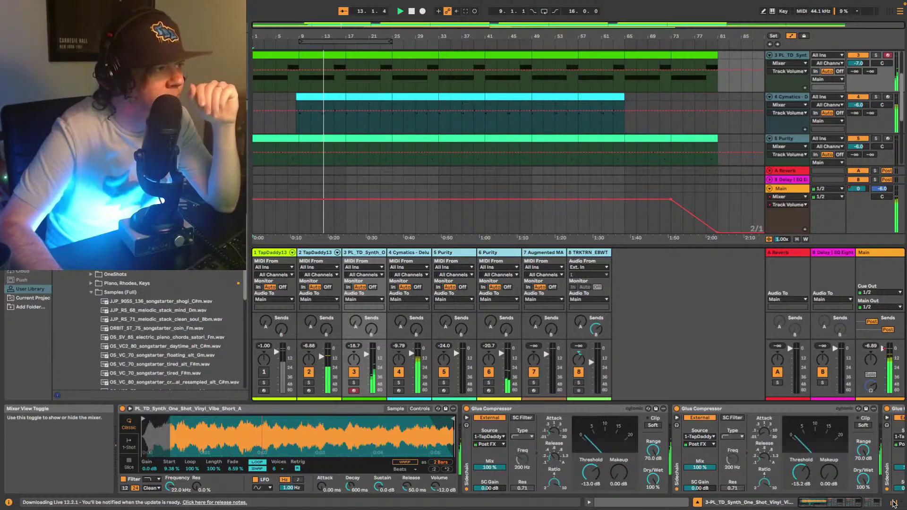
left_click(893, 504)
scroll(773, 121, "up", 2)
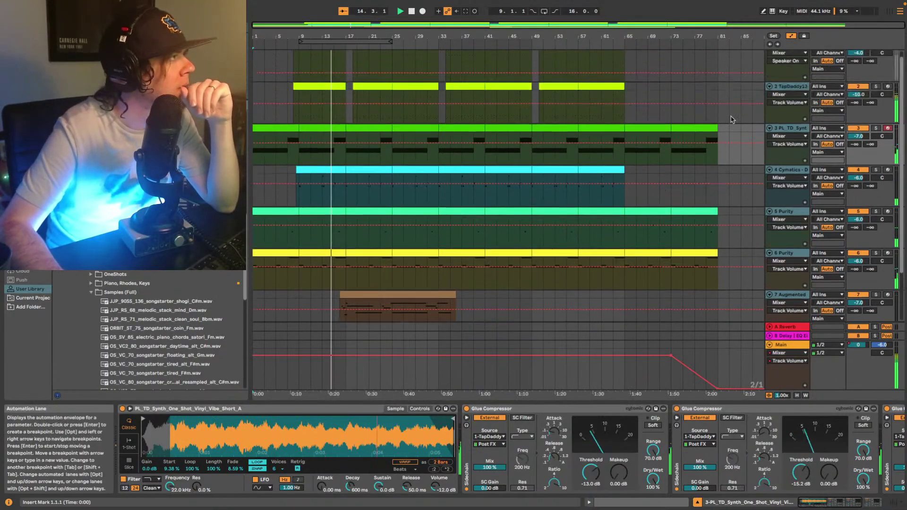
left_click(624, 157)
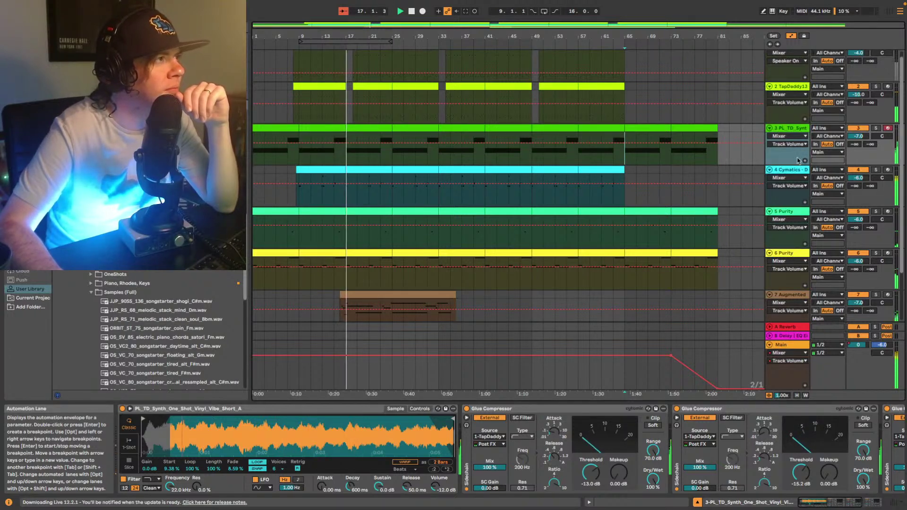
Find EQ Eight in the browser, add it to the end of track 3's device chain, and stop playback
left_click(871, 504)
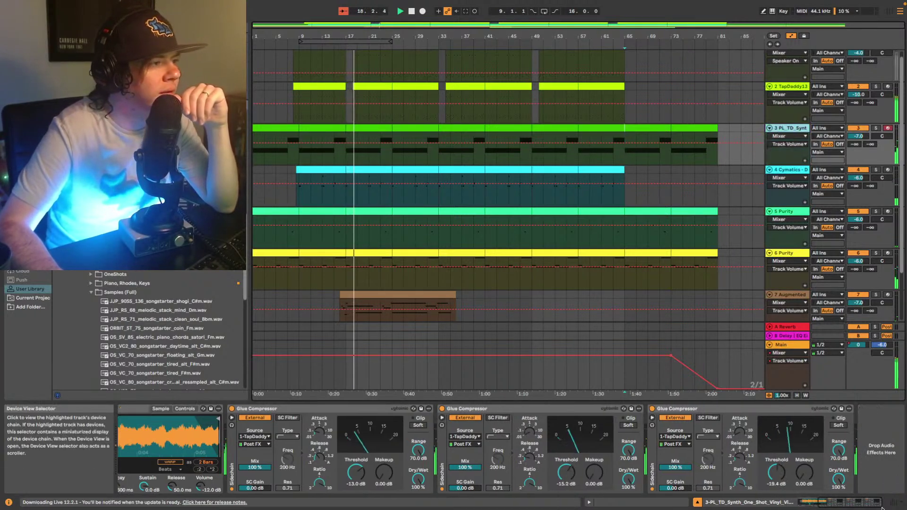
left_click_drag(872, 506, 866, 506)
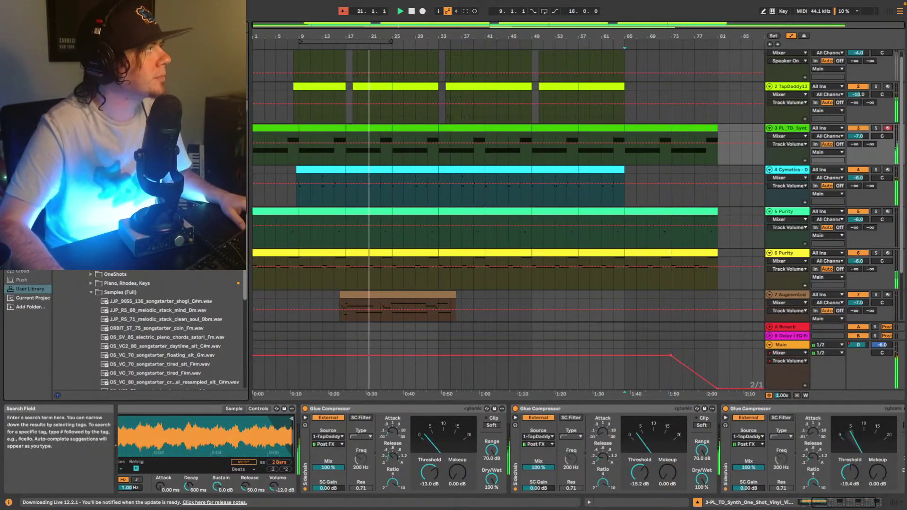
left_click(71, 76)
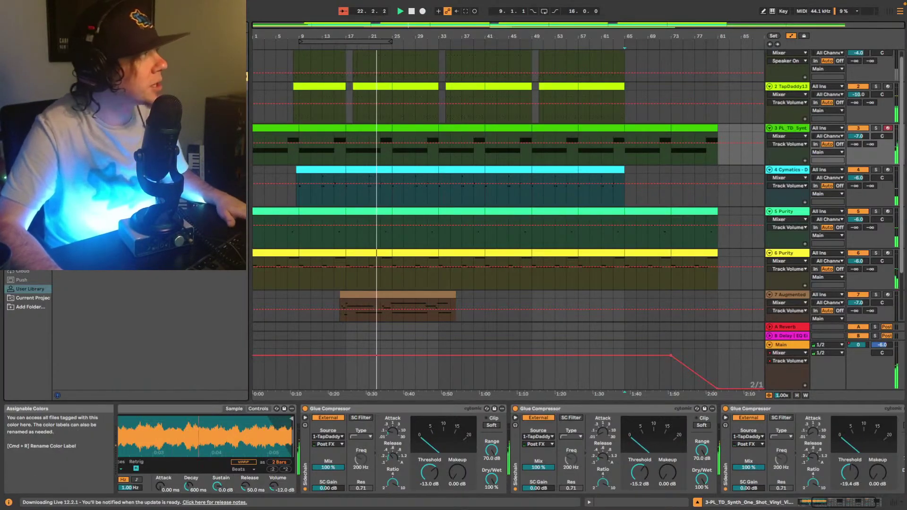
left_click(29, 161)
left_click_drag(89, 83, 308, 156)
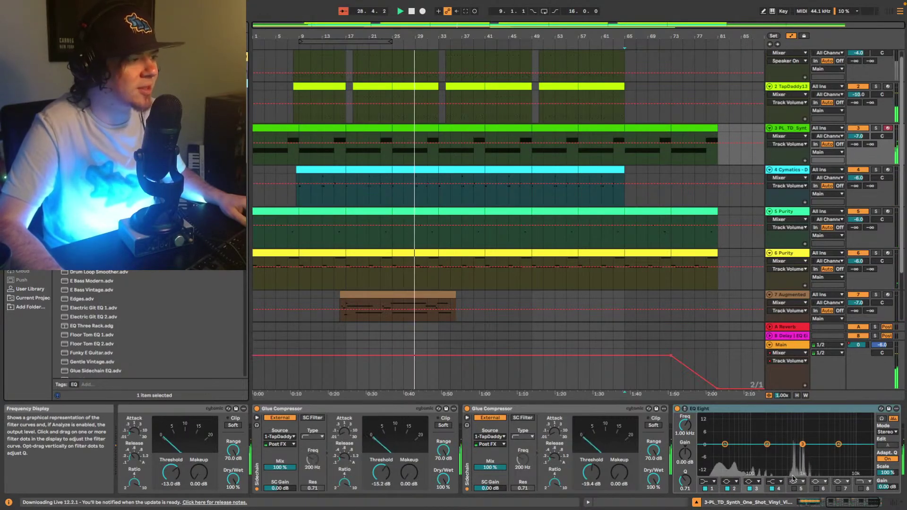
key("space")
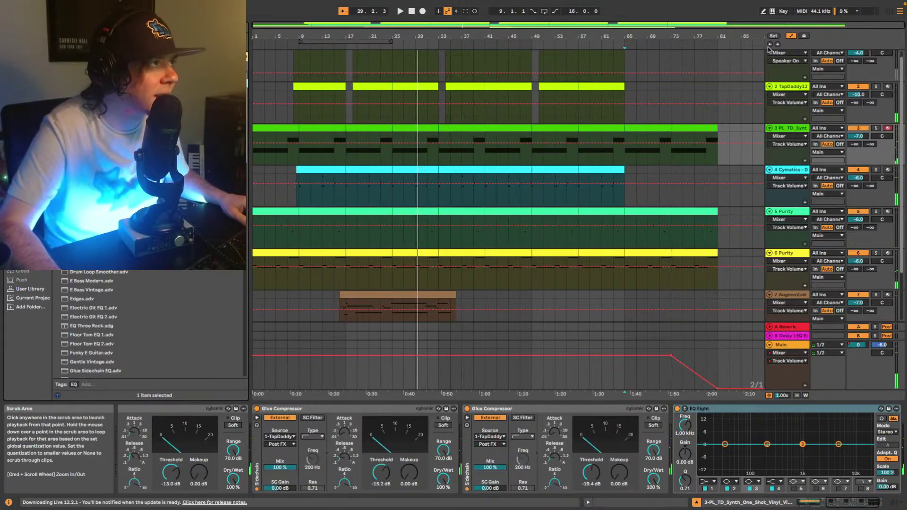
Play from the start and set EQ Eight's first band to a steep low cut at about 316 Hz
key("Home")
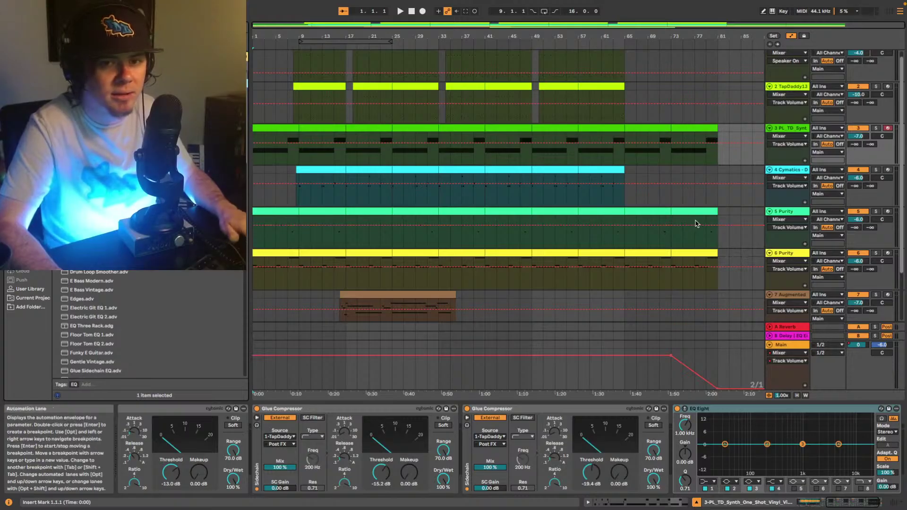
key("space")
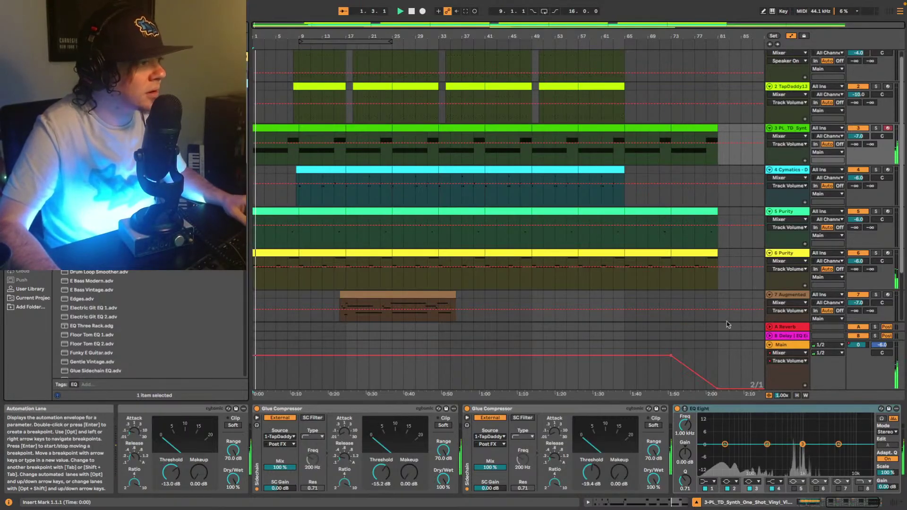
left_click(704, 482)
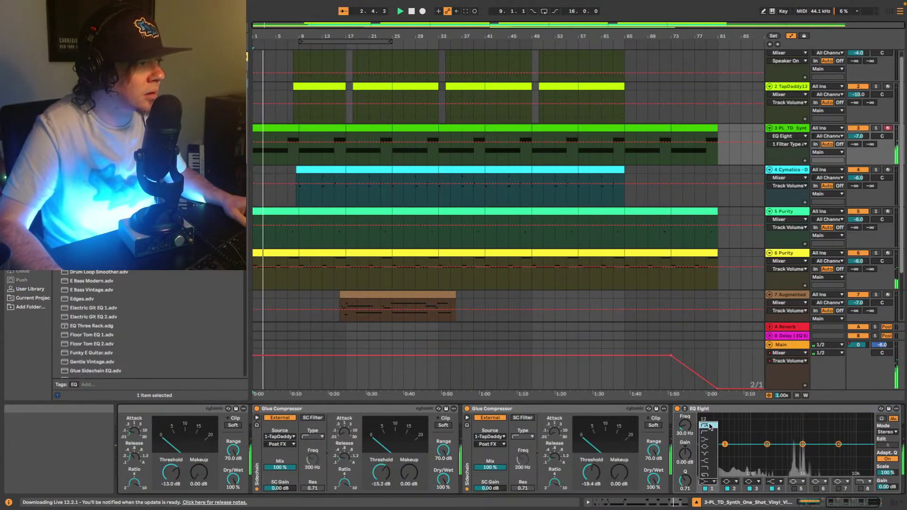
left_click(710, 427)
left_click_drag(725, 444, 779, 451)
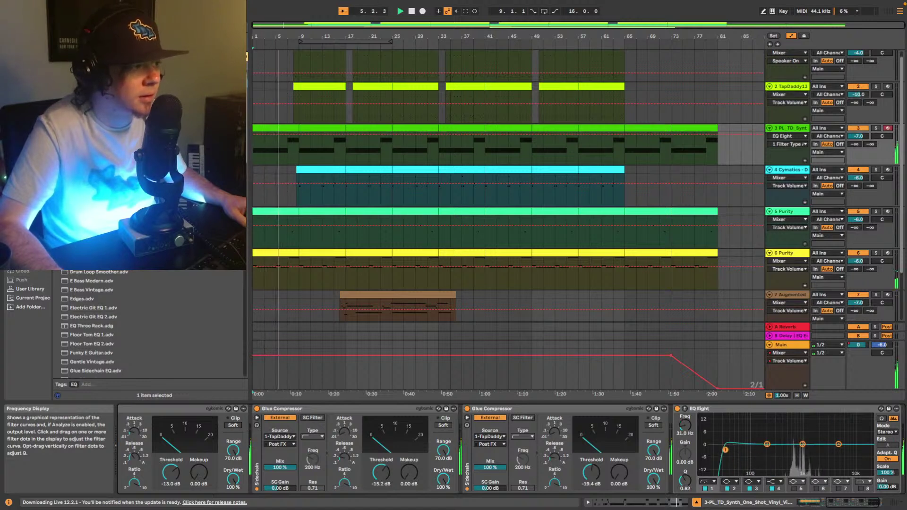
left_click_drag(777, 453, 763, 449)
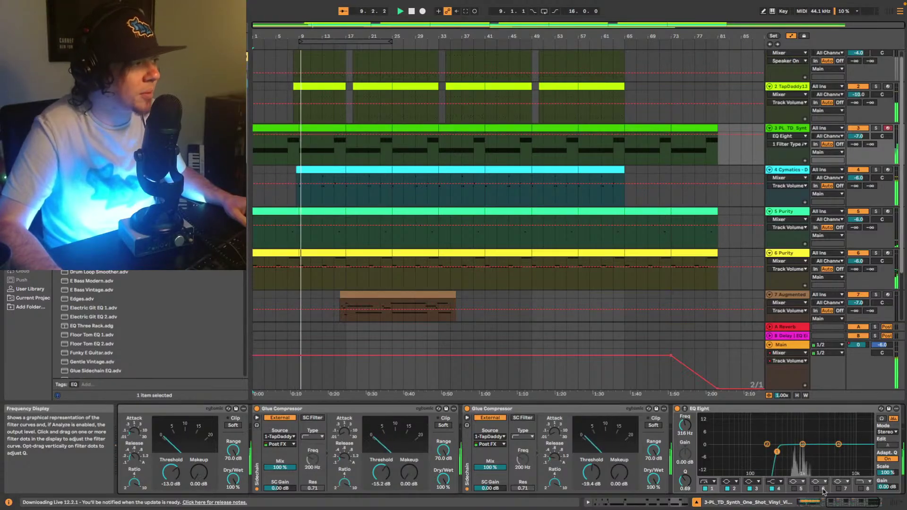
Move EQ Eight directly after the sampler on track 3, ahead of the Glue Compressors
left_click(846, 505)
left_click_drag(723, 409, 222, 428)
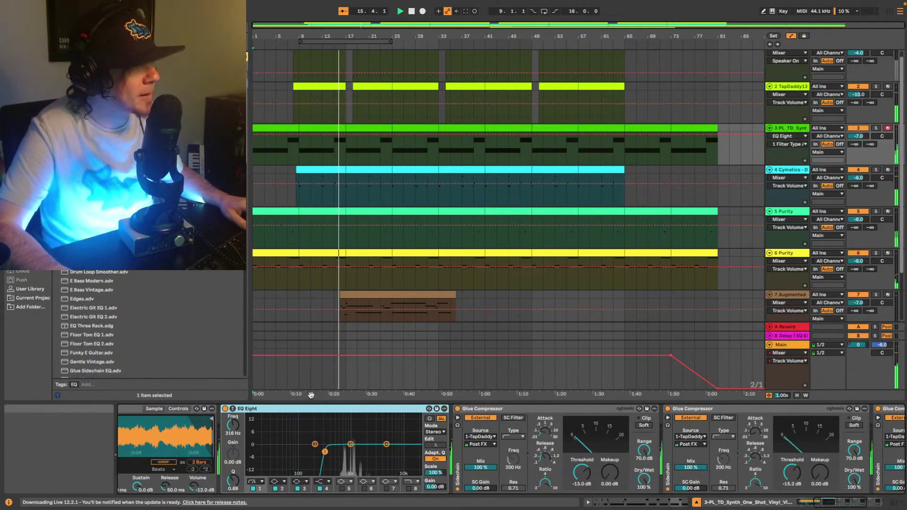
mouse_move(824, 502)
left_mouse_down()
mouse_move(839, 503)
mouse_move(816, 501)
left_mouse_up()
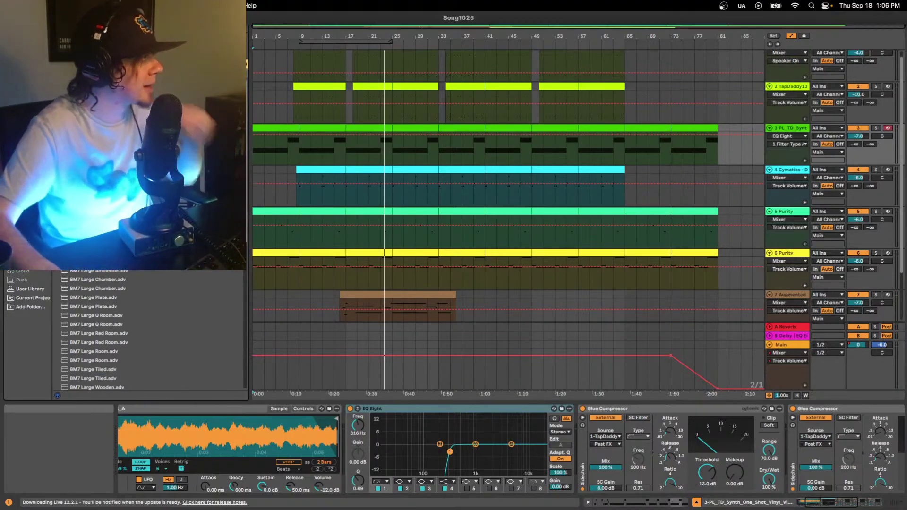
Add the UADx LA-2A Tube Compressor to track 3 and place it between EQ Eight and the first Glue Compressor
left_click(57, 63)
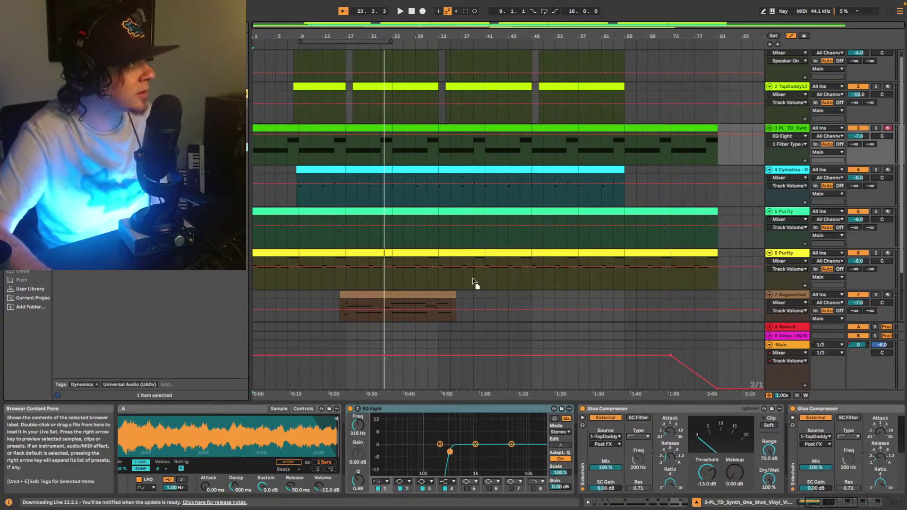
scroll(319, 420, "right", 5)
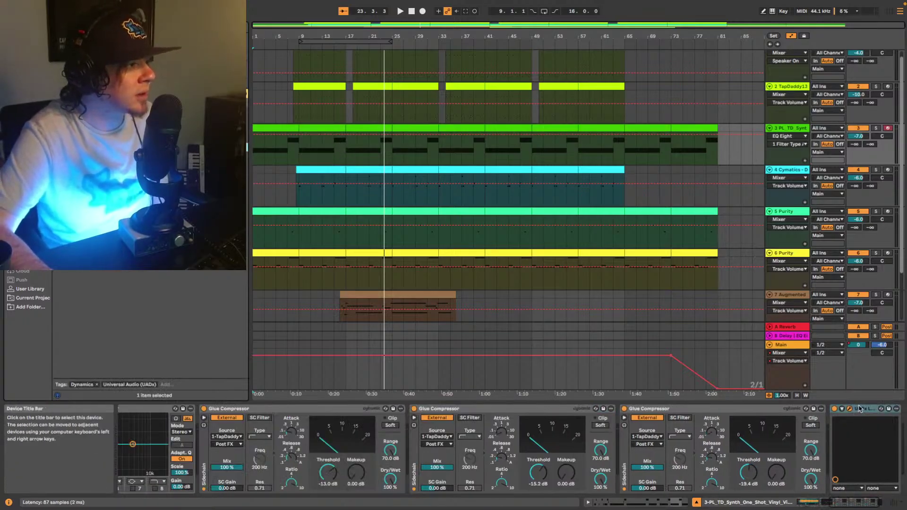
left_click_drag(319, 417, 319, 418)
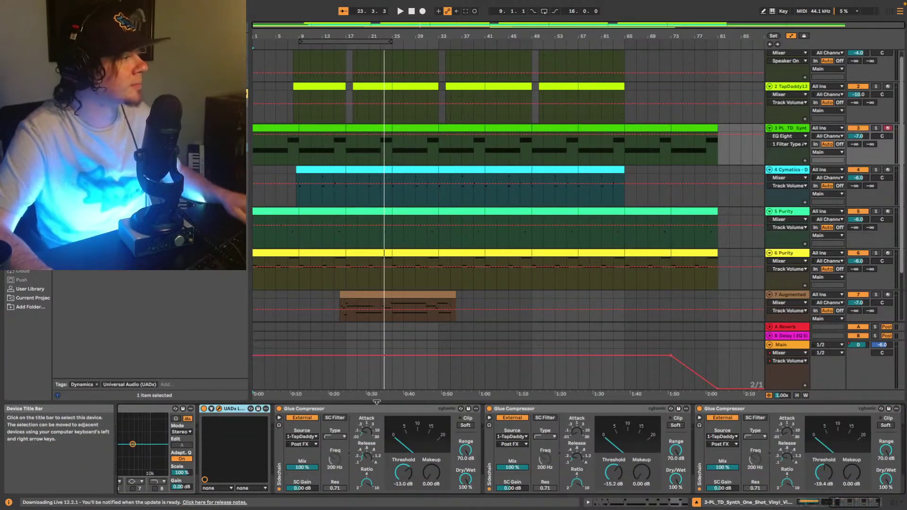
Move the LA-2A window clear of the track controls, and raise its peak reduction while playing the song from the start
left_click_drag(662, 138, 501, 169)
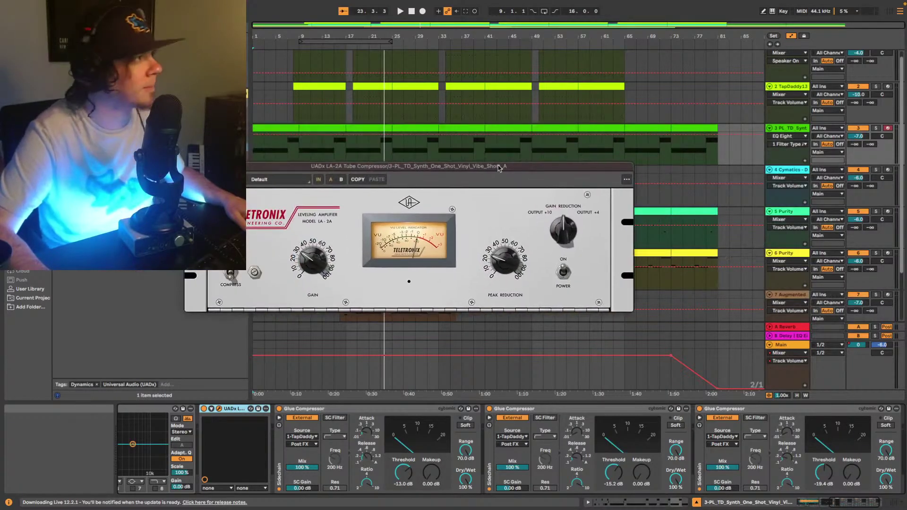
key("space")
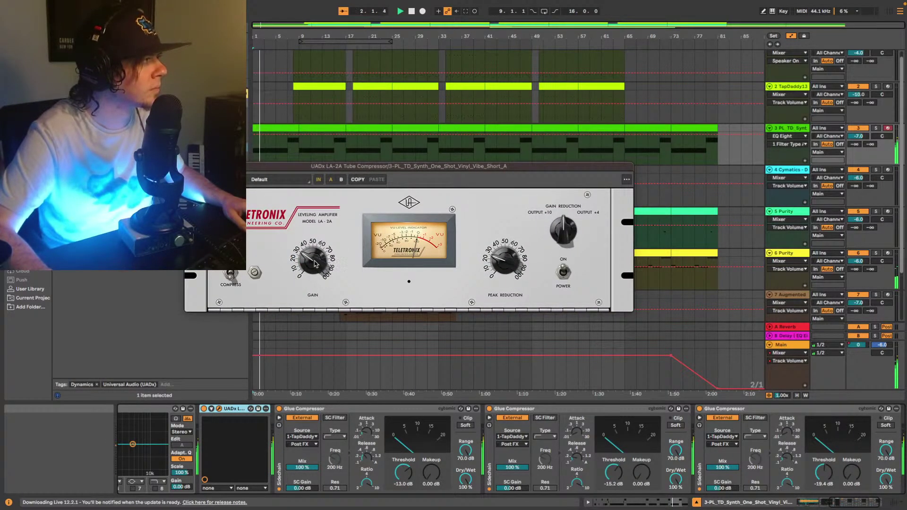
left_click(506, 266)
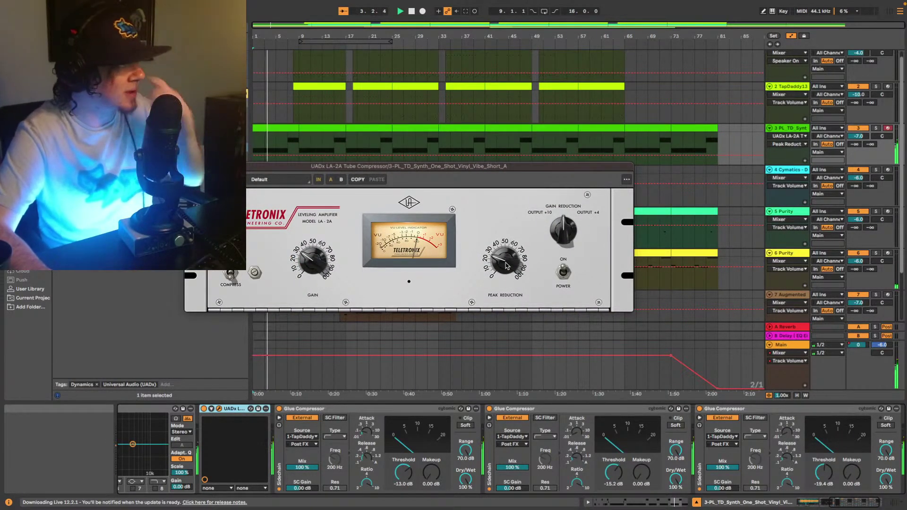
left_click_drag(506, 265, 512, 254)
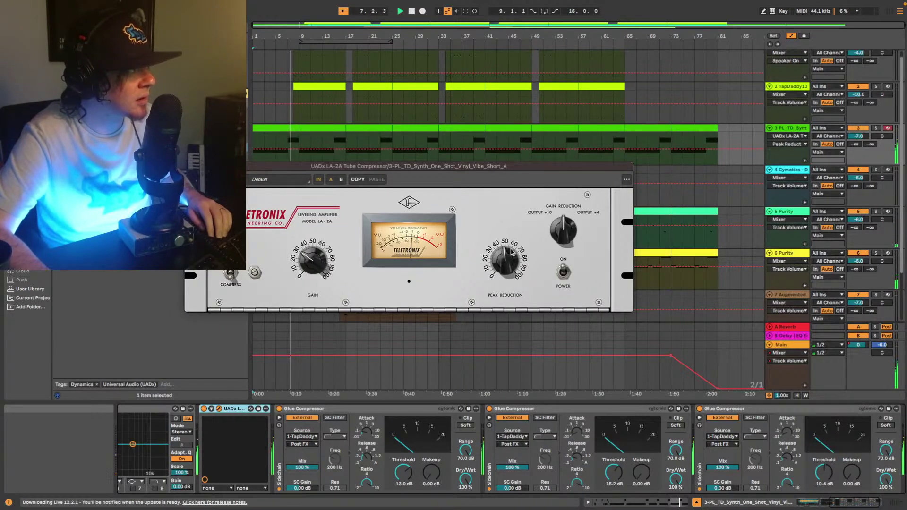
Lower track 3's volume to -10 dB while listening to the mix
left_click_drag(854, 502, 827, 502)
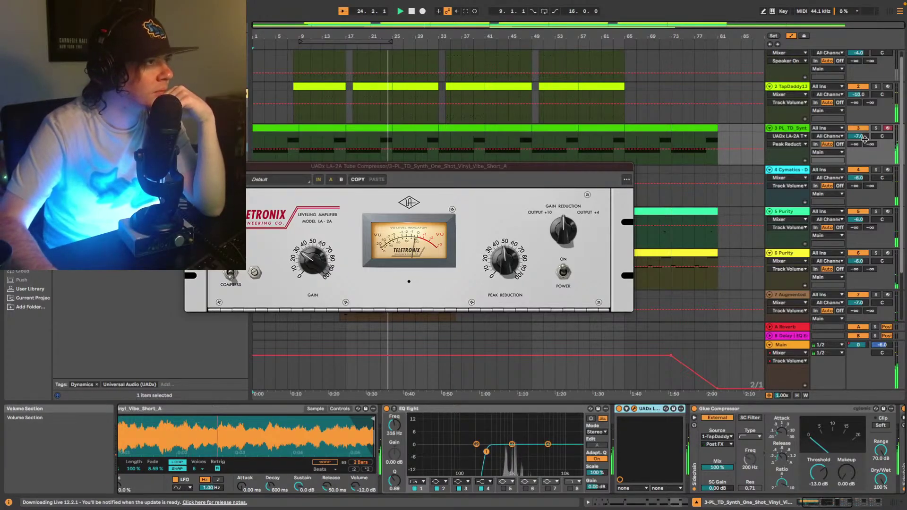
left_click_drag(868, 139, 867, 143)
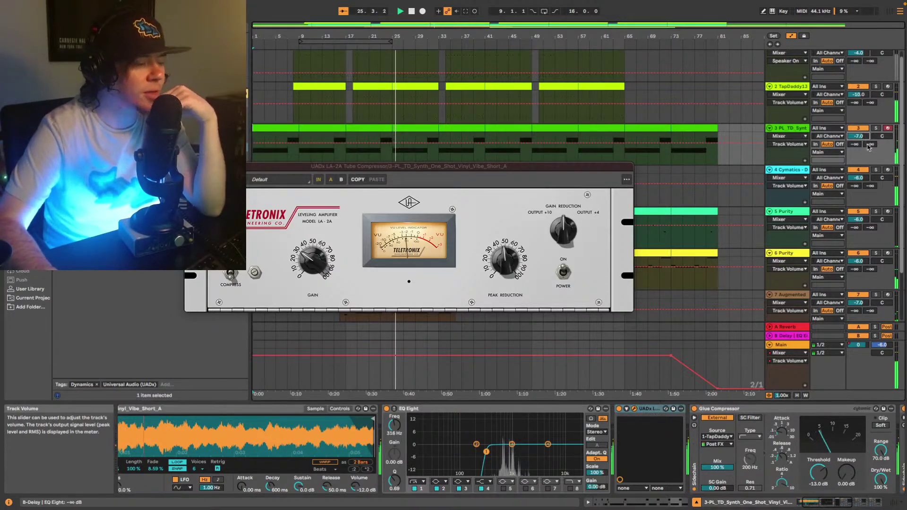
key("Down")
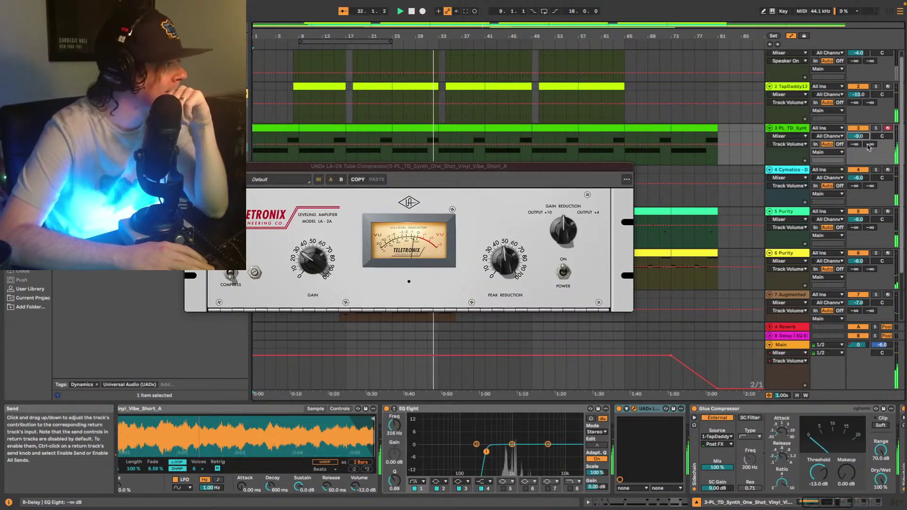
key("Down")
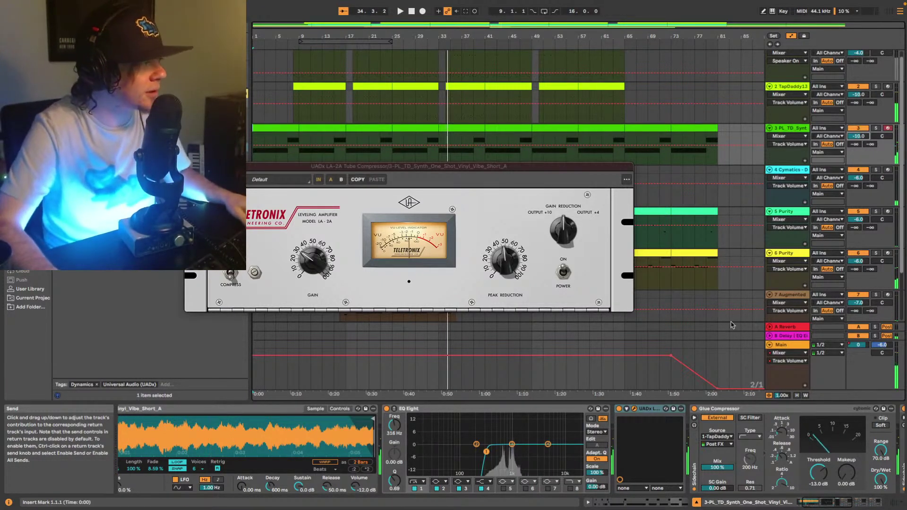
Set the amp envelope attack of track 3's sampler to 2.45 ms, playing the song's opening to check the sound
left_click(813, 505)
key("space")
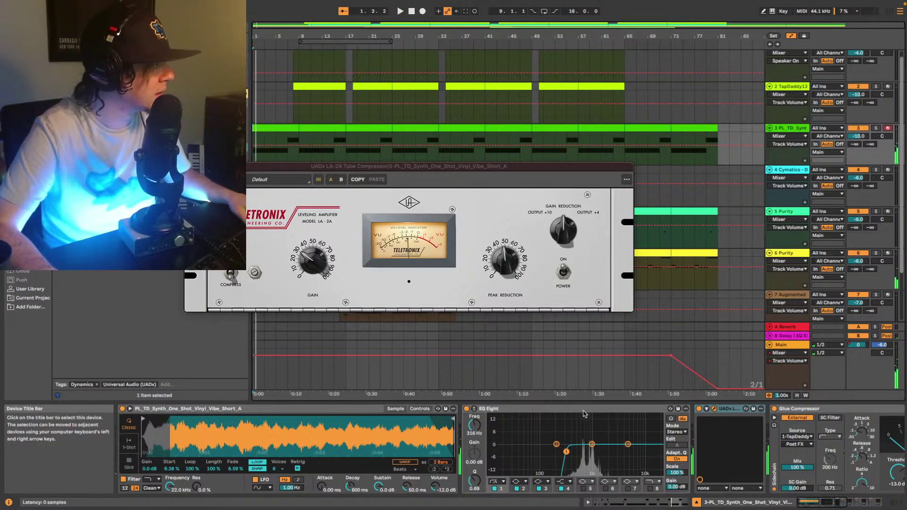
key("space")
key("space")
key("space")
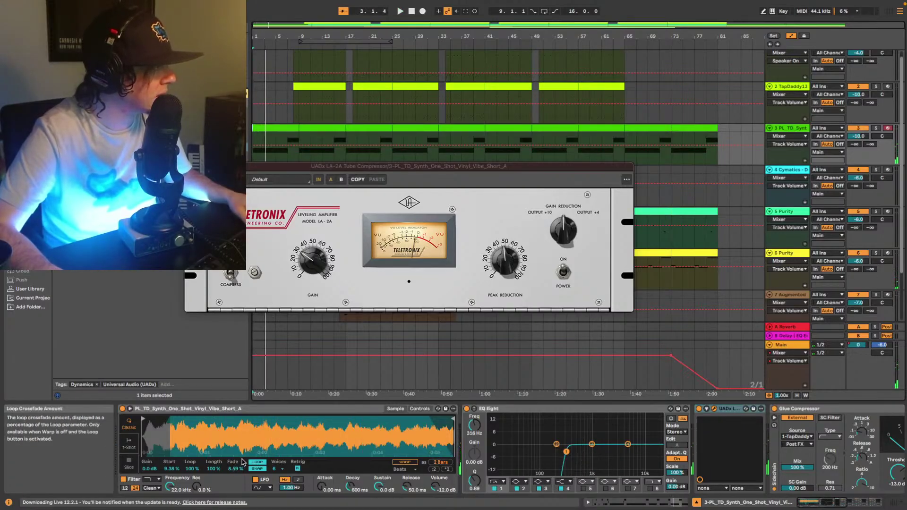
left_click_drag(323, 487, 322, 486)
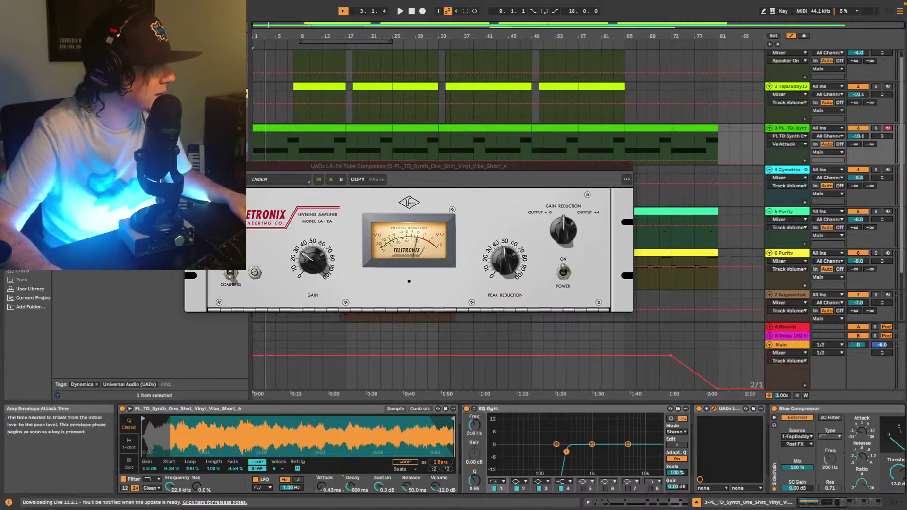
key("space")
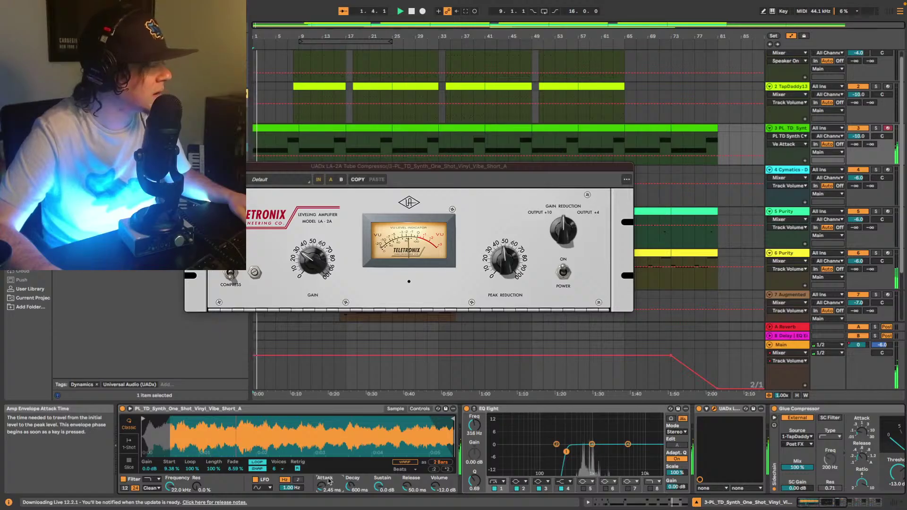
key("space")
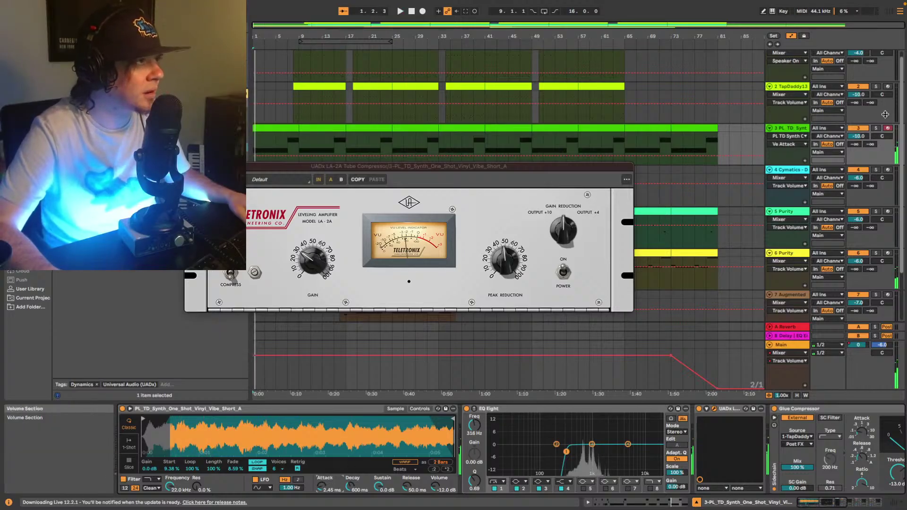
Switch track 3's solo on and off again, audition the full mix, and close the LA-2A window
left_click(876, 129)
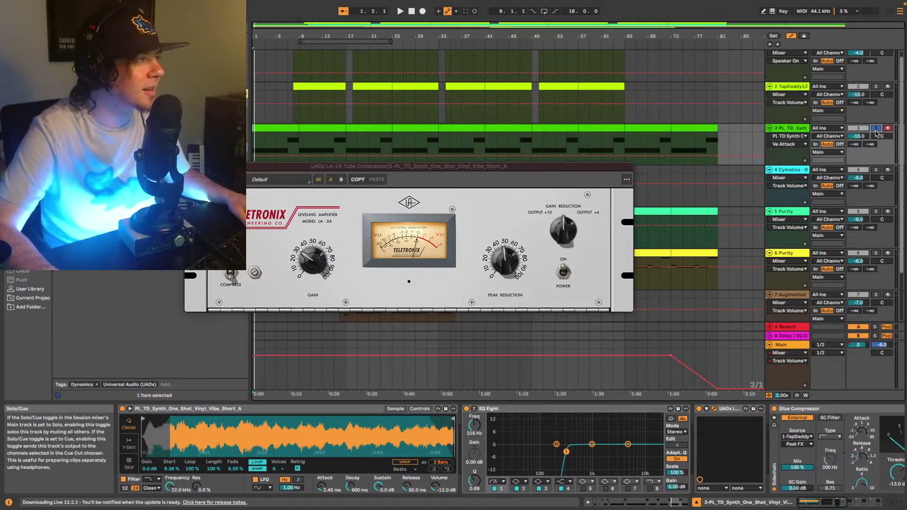
left_click(875, 129)
key("space")
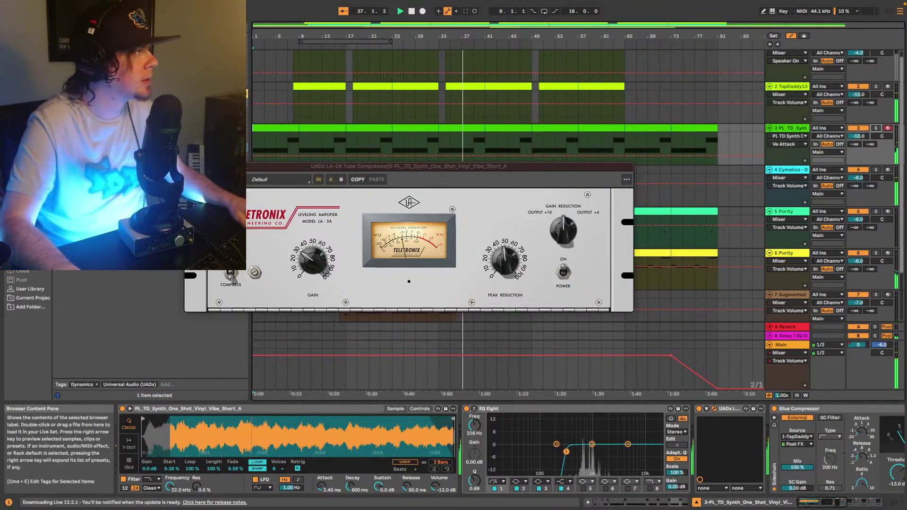
left_click(190, 166)
key("space")
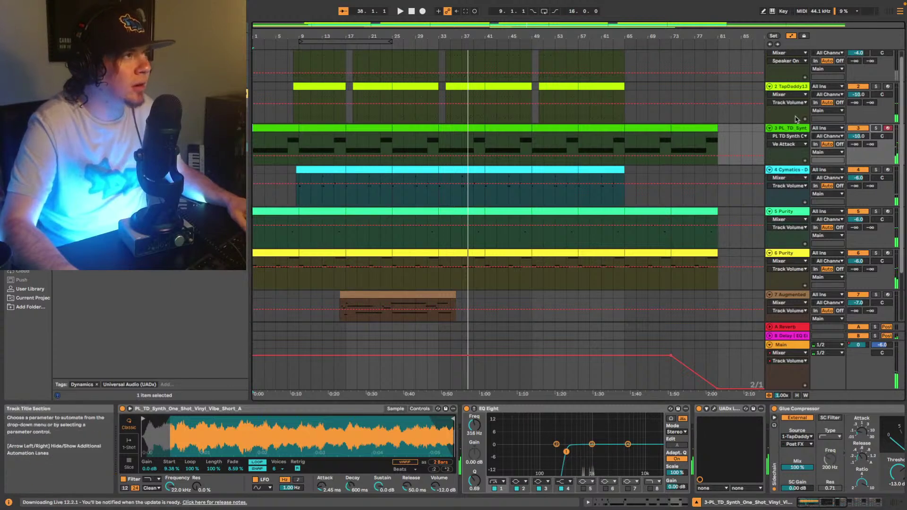
Play the opening bars from the start, and select the first clip on track 6
scroll(629, 133, "up", 1)
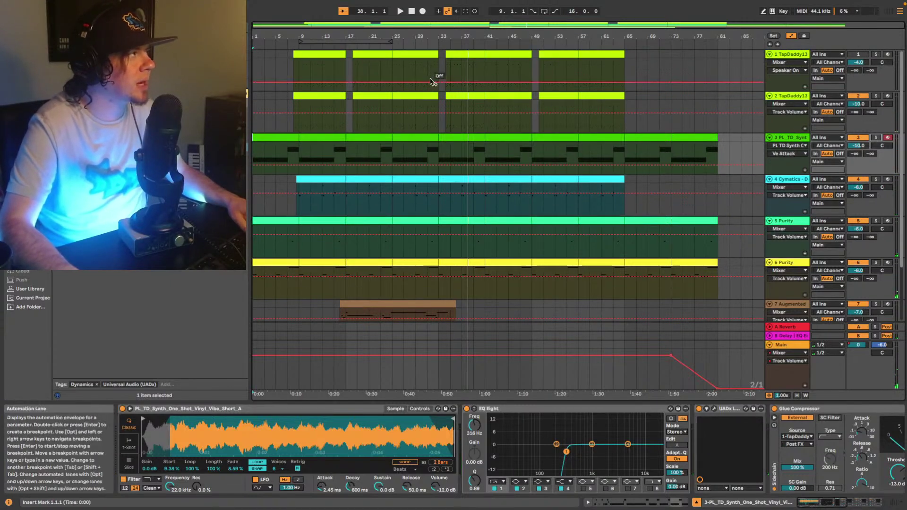
key("space")
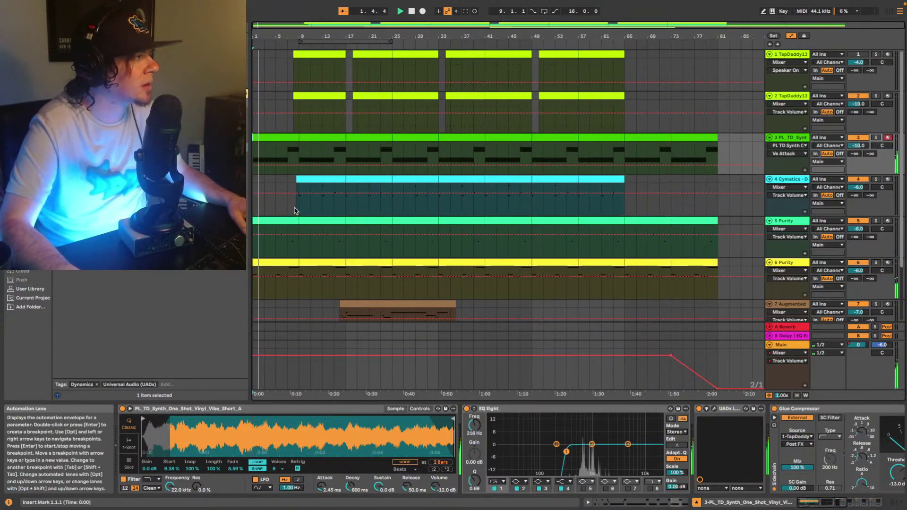
scroll(283, 222, "down", 1)
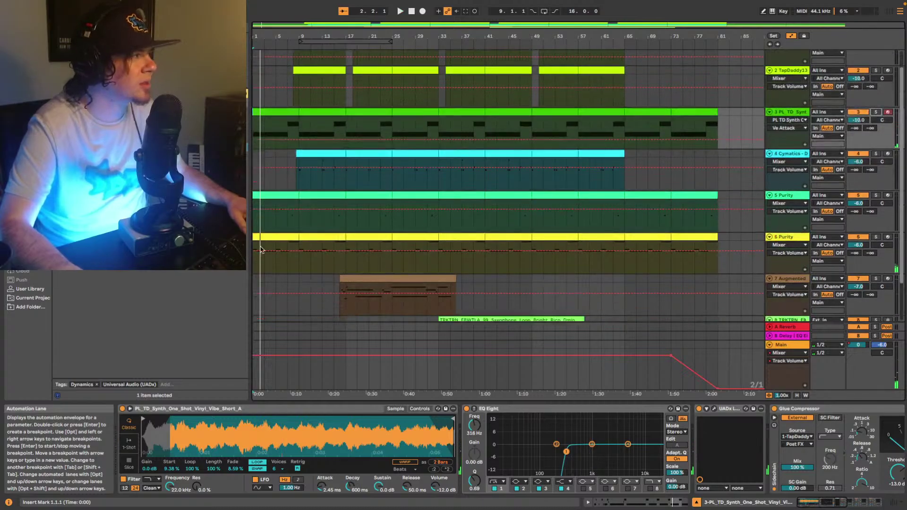
left_click(269, 237)
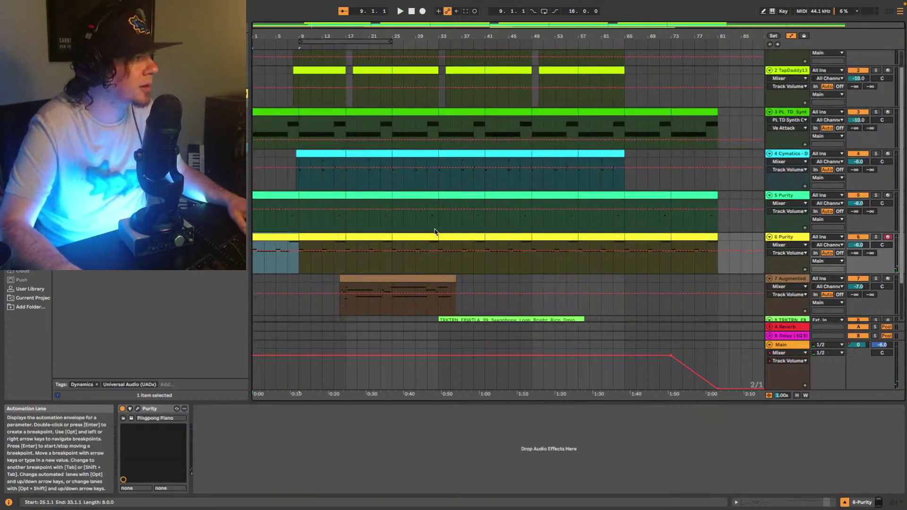
Play the song's opening bars, and add the UADx LA-2A Tube Compressor to track 5
key("space")
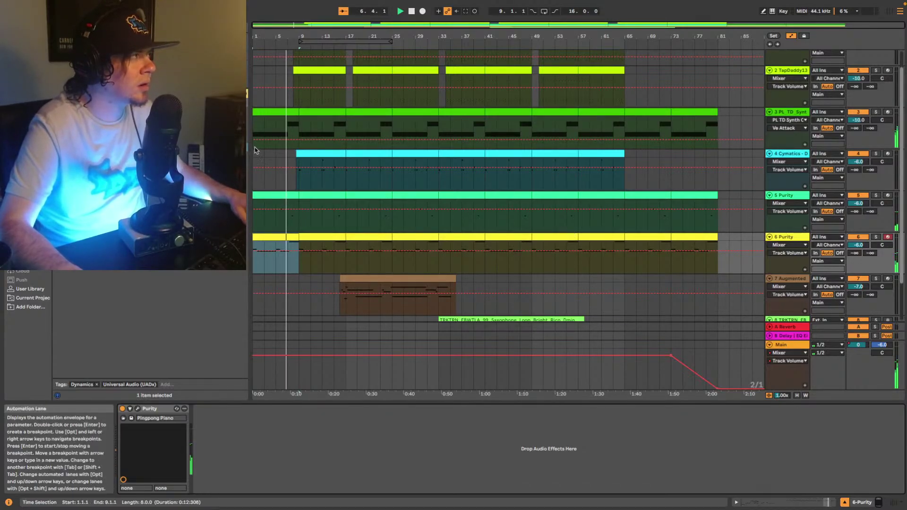
left_click(785, 195)
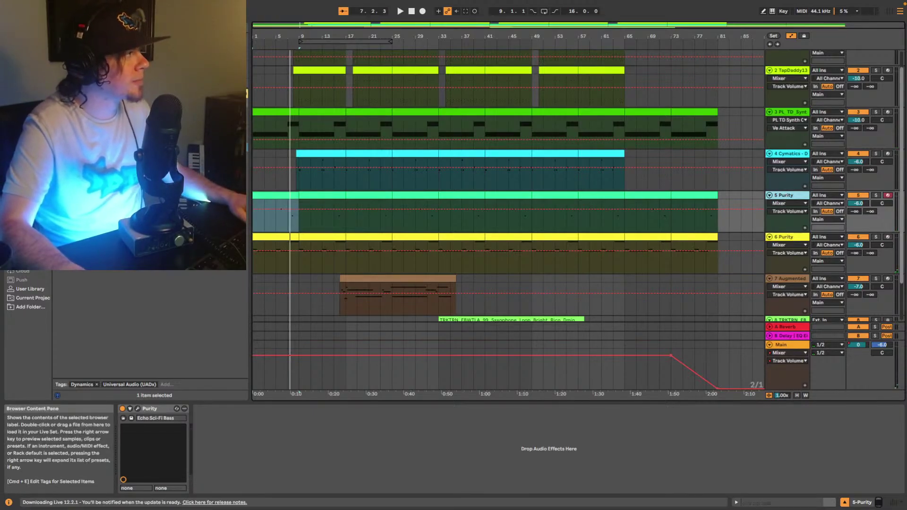
left_click_drag(141, 148, 249, 452)
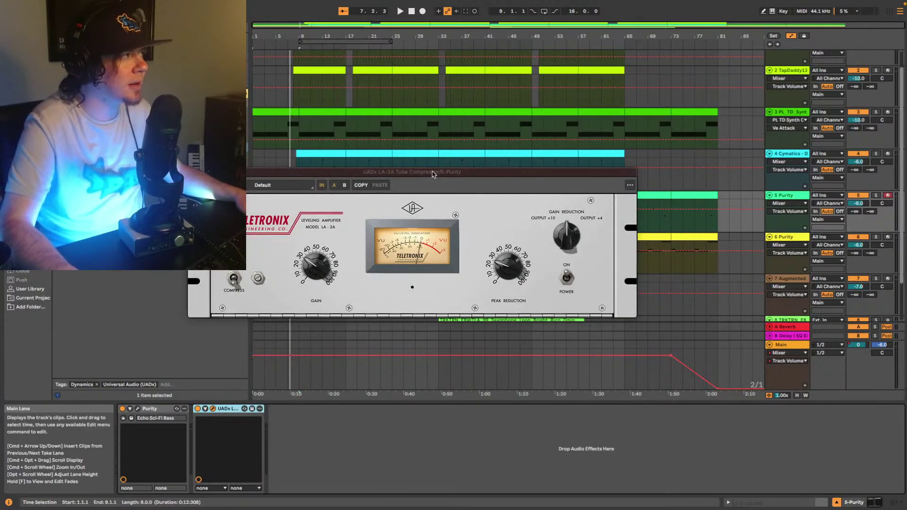
left_click_drag(434, 174, 569, 222)
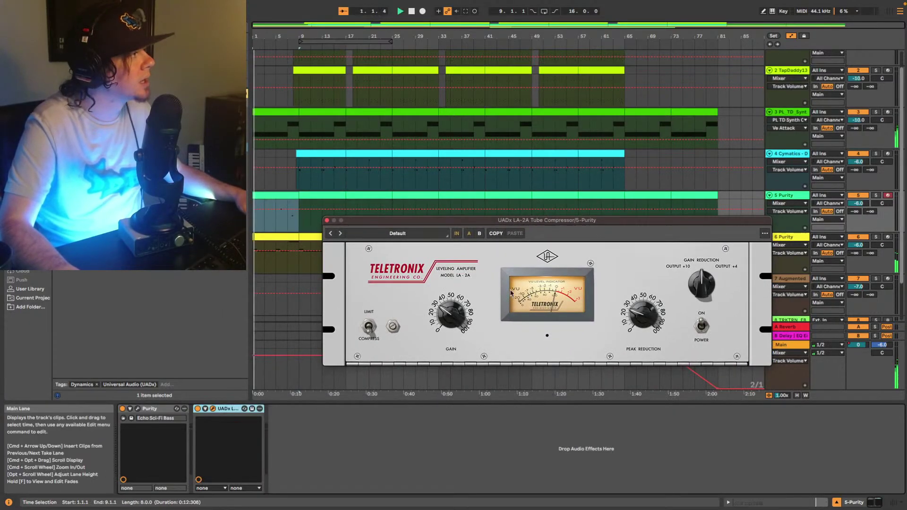
Raise the peak reduction of track 5's LA-2A to about 73, comparing playback from bar 5, and close its window
left_click(280, 222)
key("space")
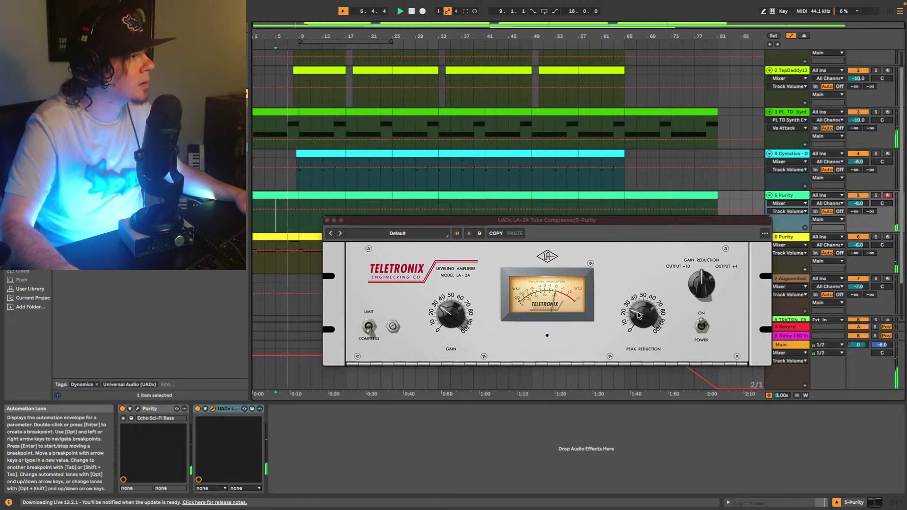
key("space")
left_click_drag(638, 313, 657, 295)
key("space")
key("space")
key("space")
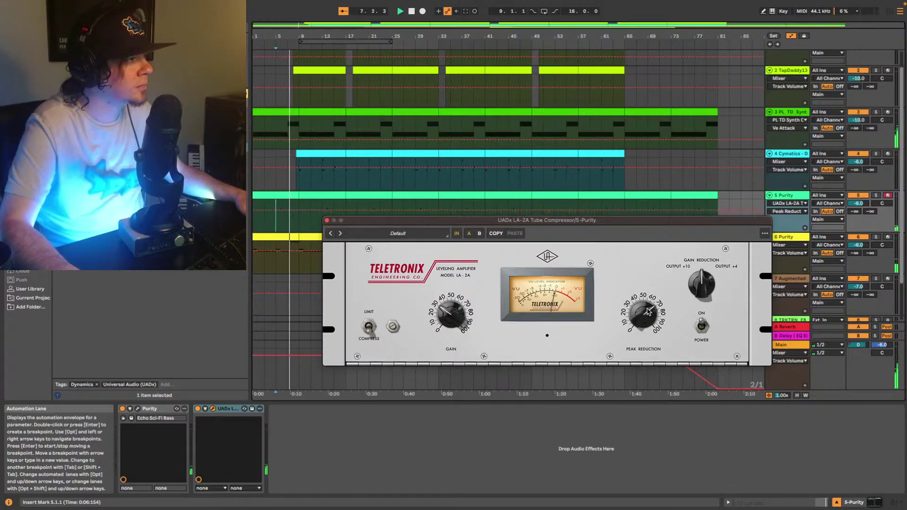
key("space")
key("space")
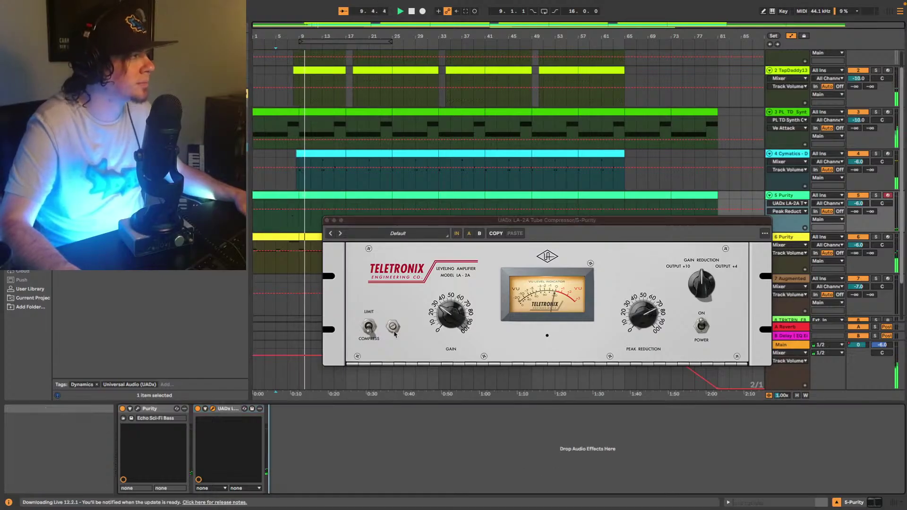
left_click(326, 220)
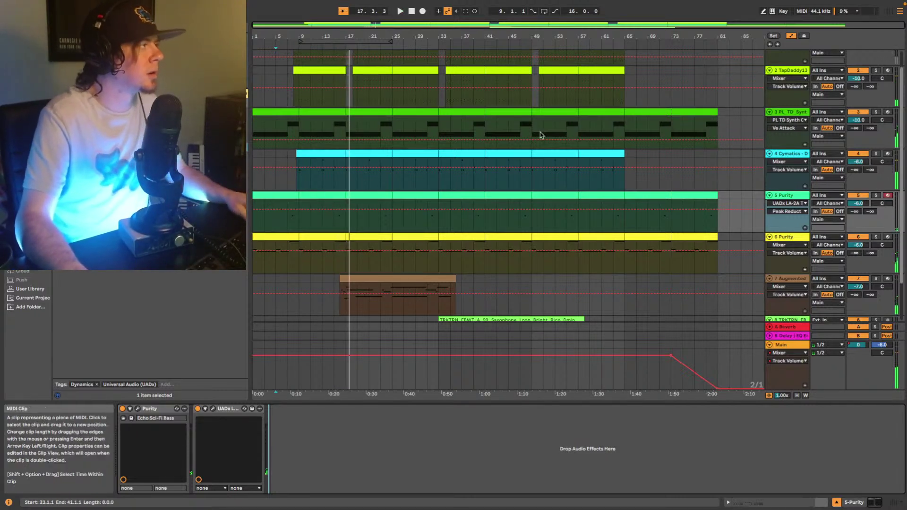
Play the mix from the start, find the 1176 plug-in and add the UADx 1176 FET Compressor to track 6
left_click(770, 45)
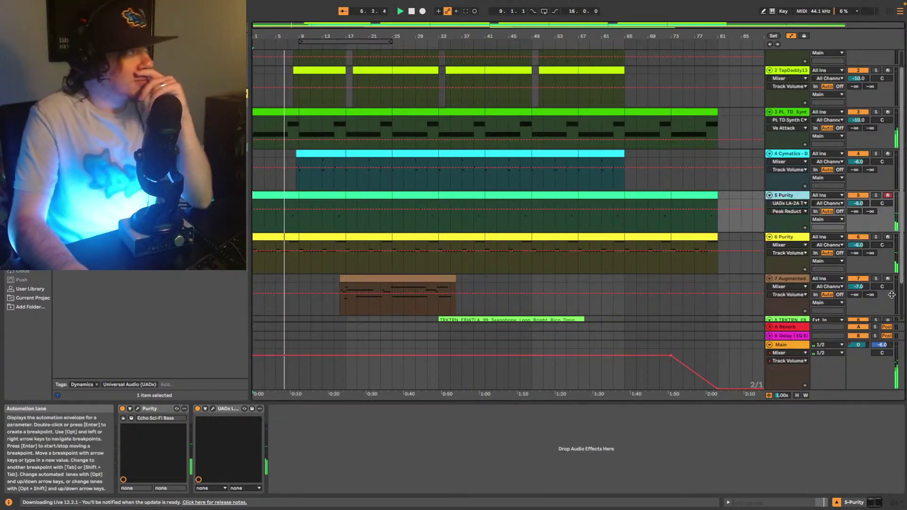
left_click(773, 238)
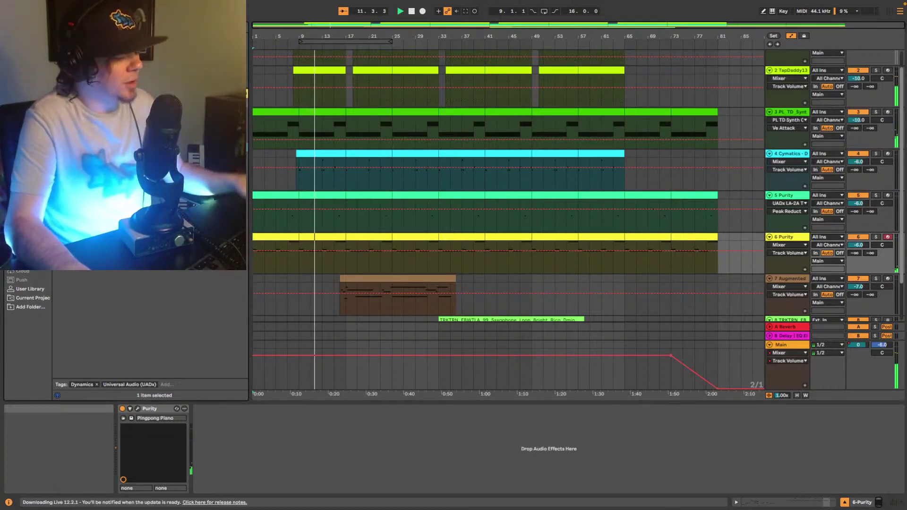
type("1176")
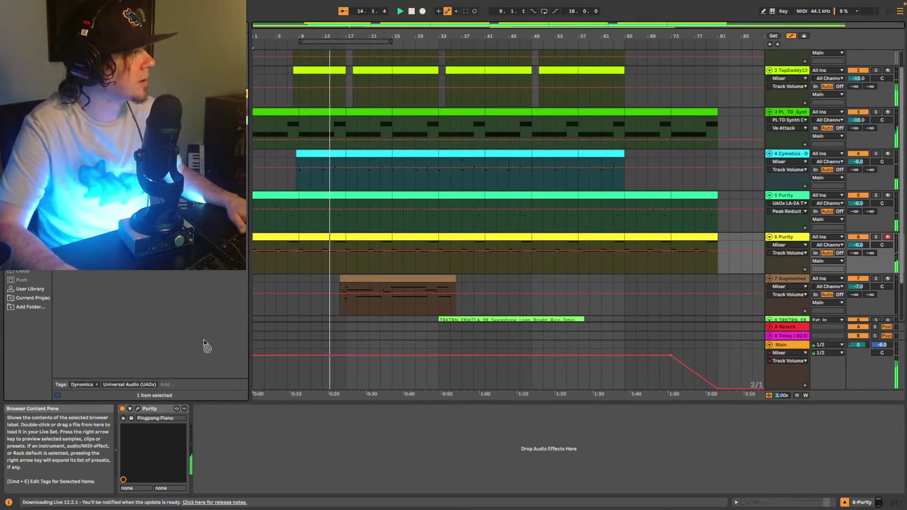
key("Return")
Adjust the attack, release and input level of track 6's 1176 compressor, and play the opening bars to check
left_click_drag(550, 272, 549, 307)
left_click_drag(393, 286, 405, 276)
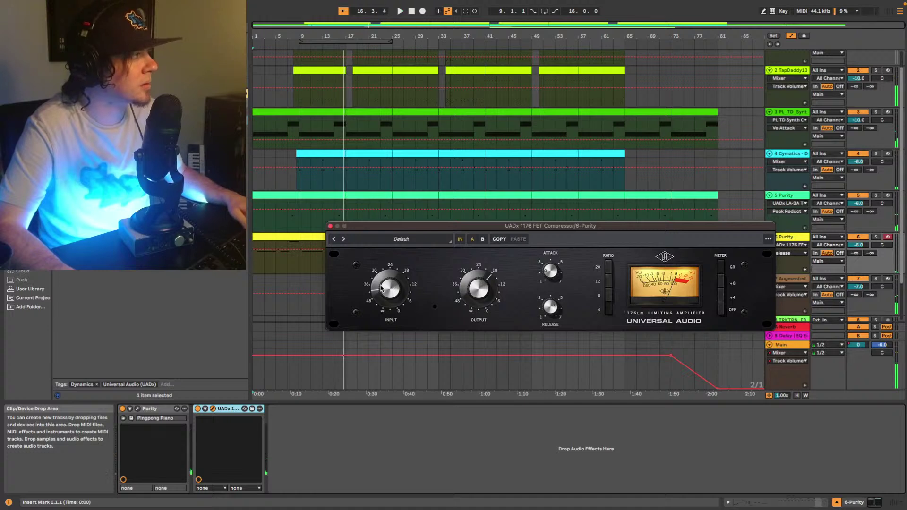
key("space")
key("space")
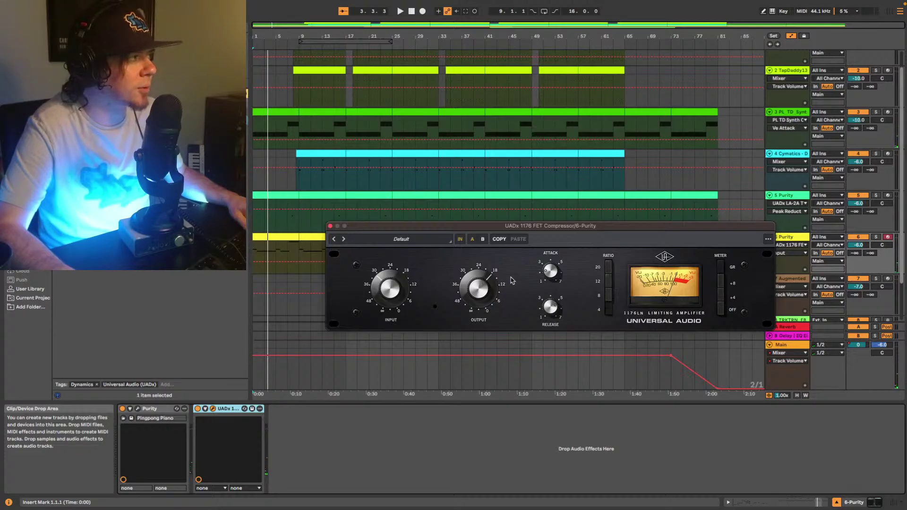
Set track 6's 1176 compressor to a ratio of 4 and trim its output level while the song plays from the start
key("space")
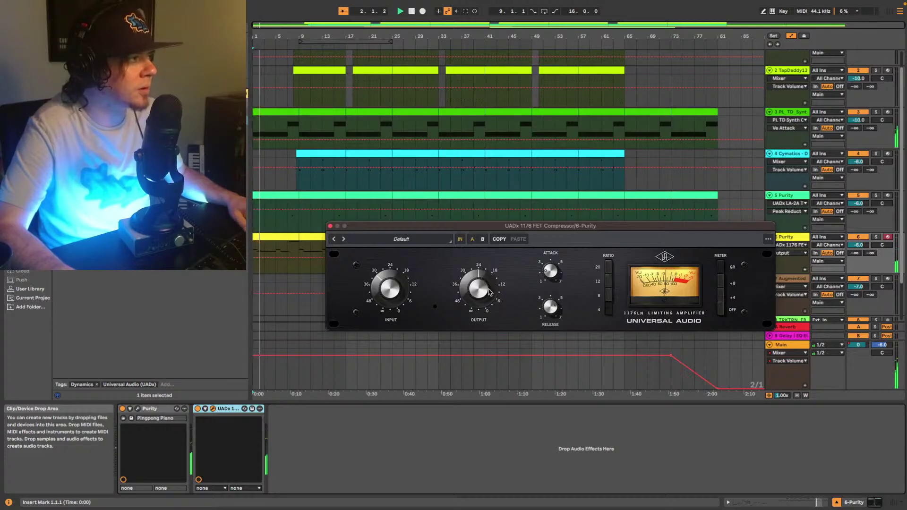
left_click(609, 310)
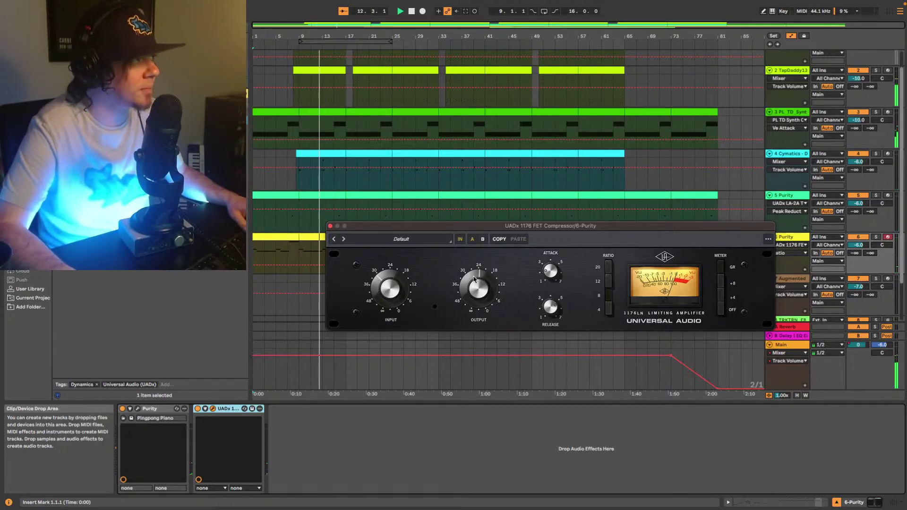
left_click(476, 280)
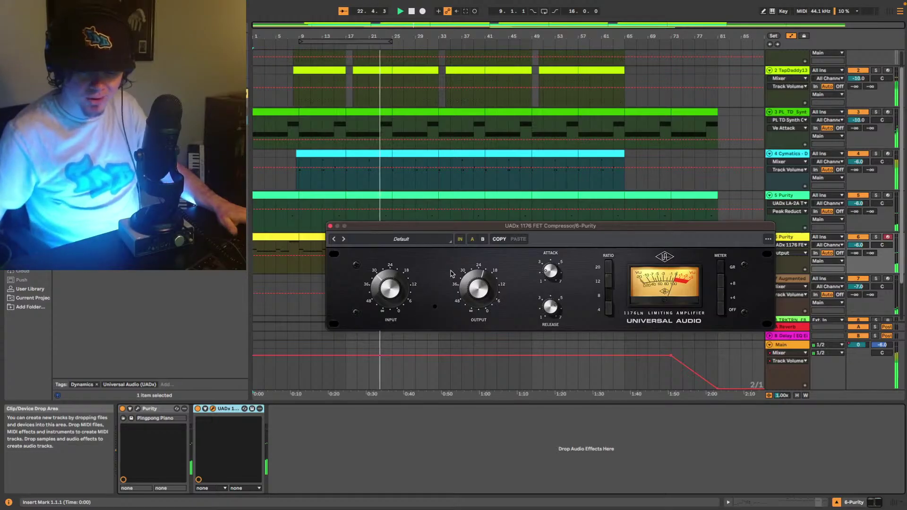
Examine track 2's effect chain while the song plays, including its 1176 compressor and both EQ Eights, and close the compressor window
scroll(785, 108, "up", 2)
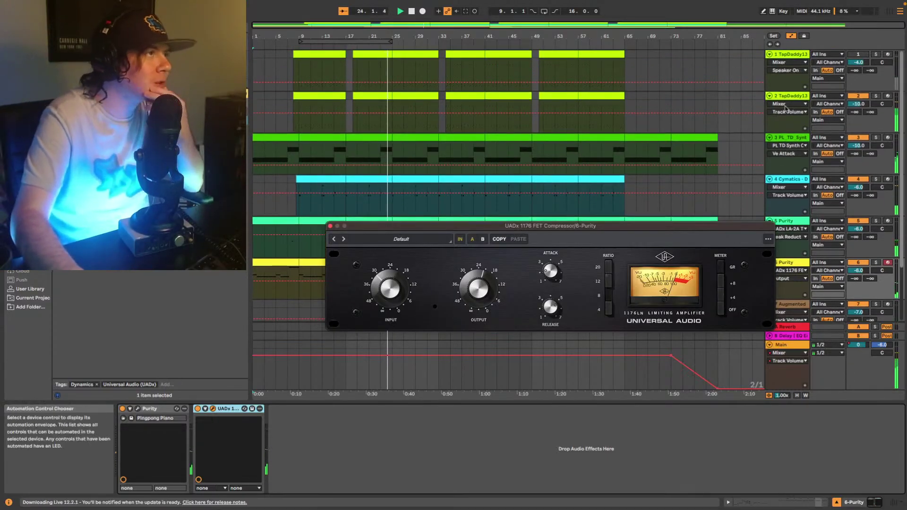
left_click(793, 96)
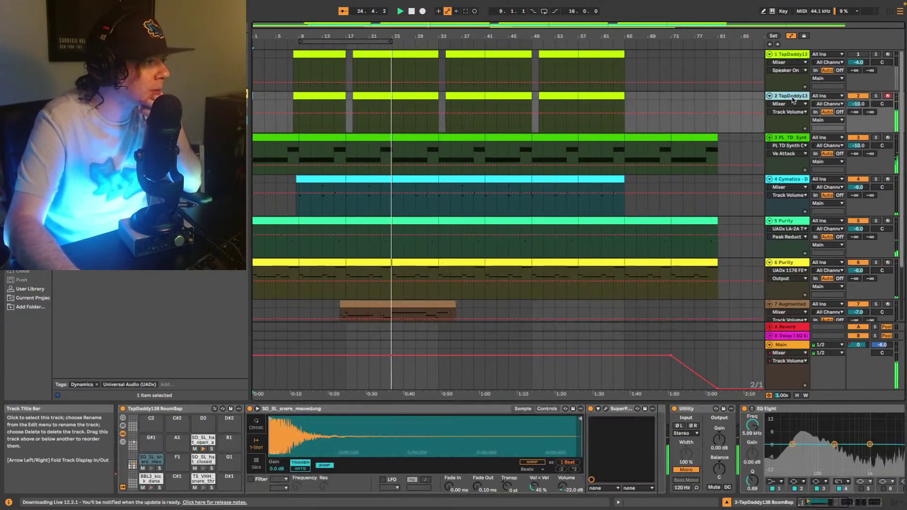
left_click(809, 504)
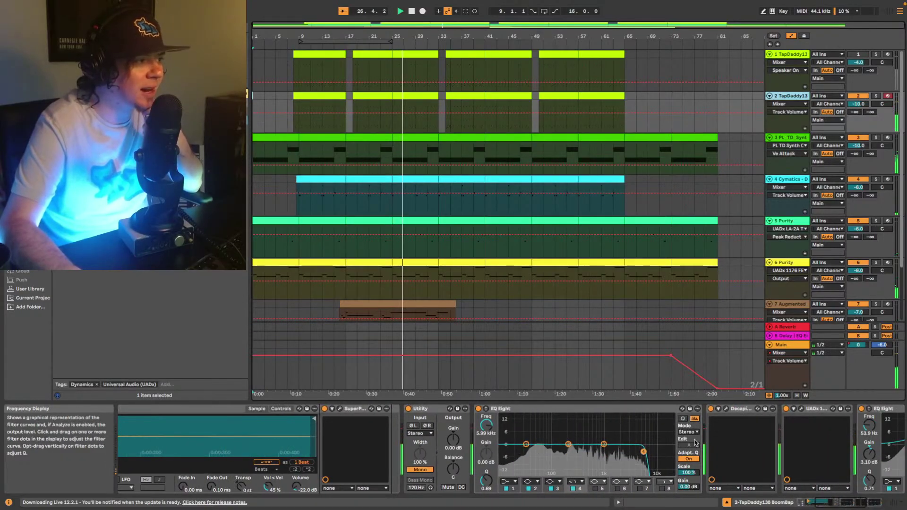
left_click(801, 409)
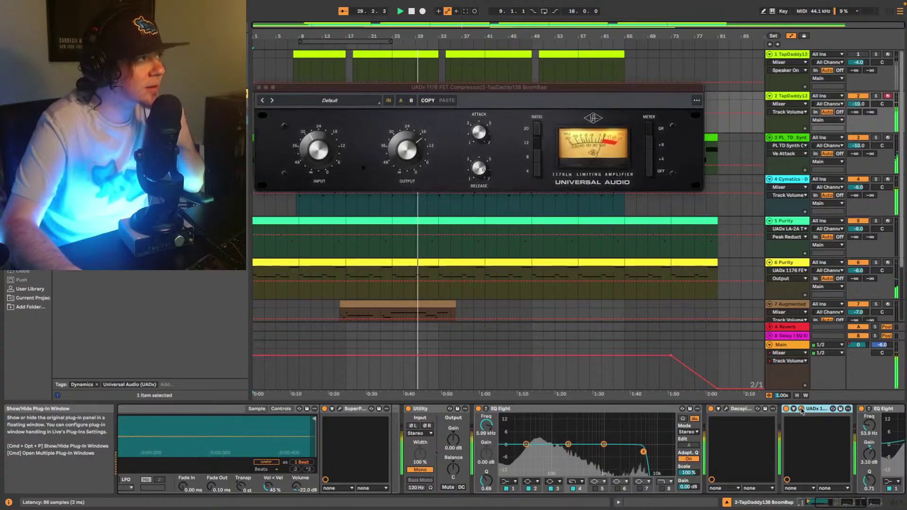
left_click(871, 505)
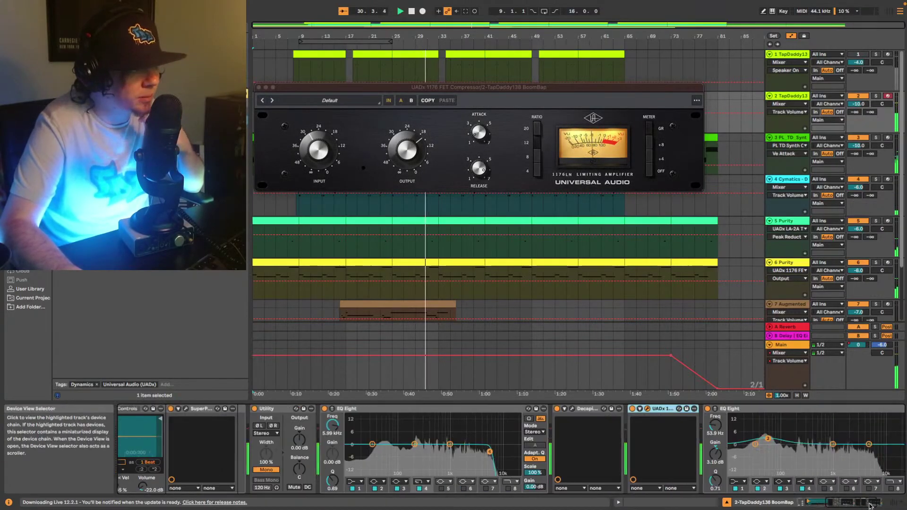
left_click_drag(871, 506, 876, 506)
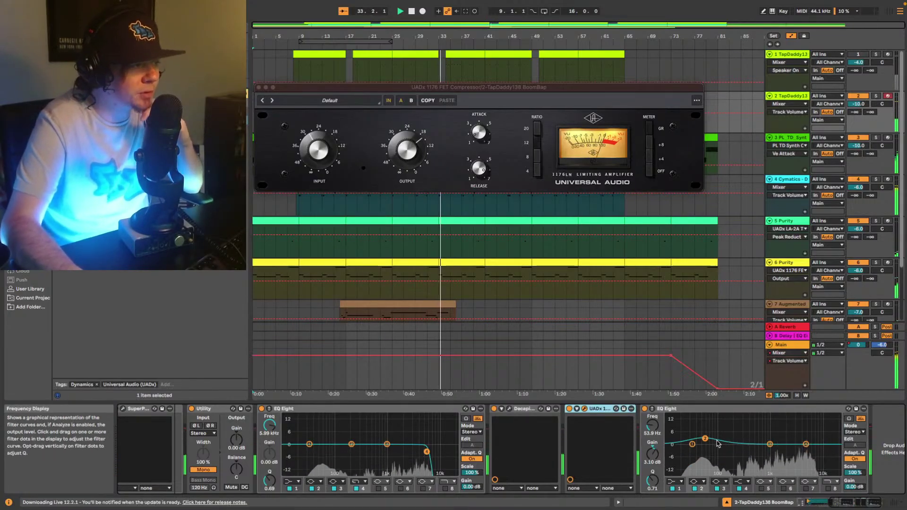
left_click(259, 88)
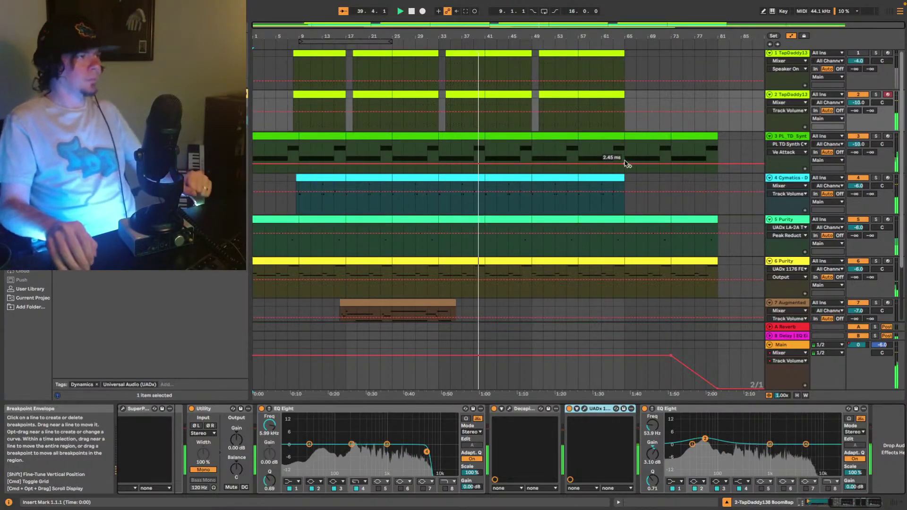
Examine the effects on saxophone track 8 and the delay return, and play the saxophone section from bar 33
scroll(523, 274, "down", 2)
scroll(523, 274, "down", 2)
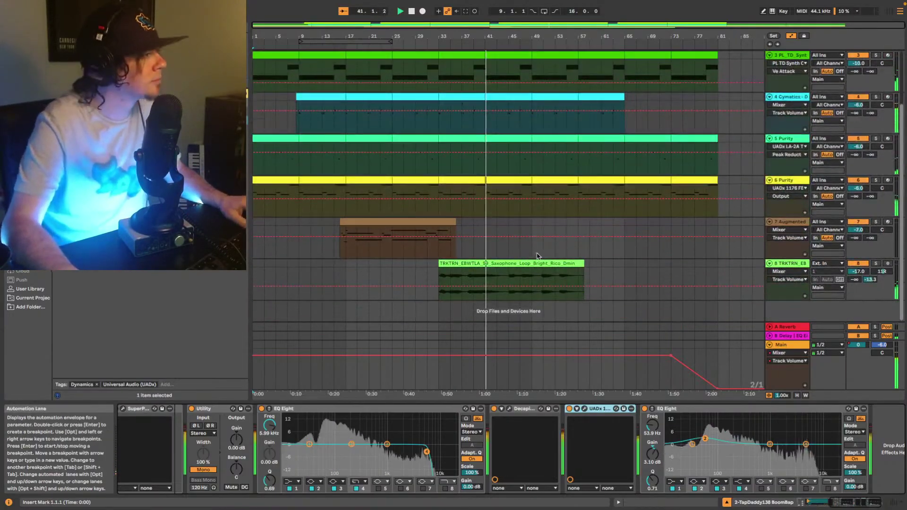
left_click(541, 280)
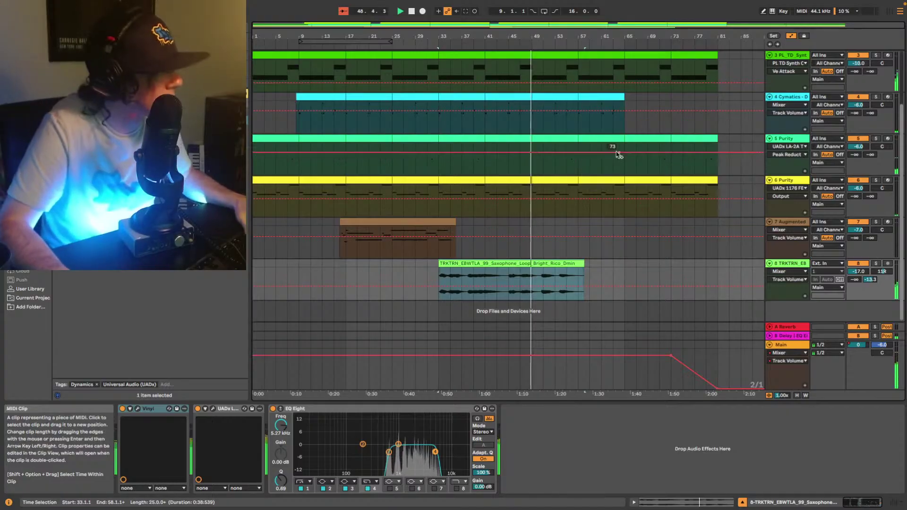
key("space")
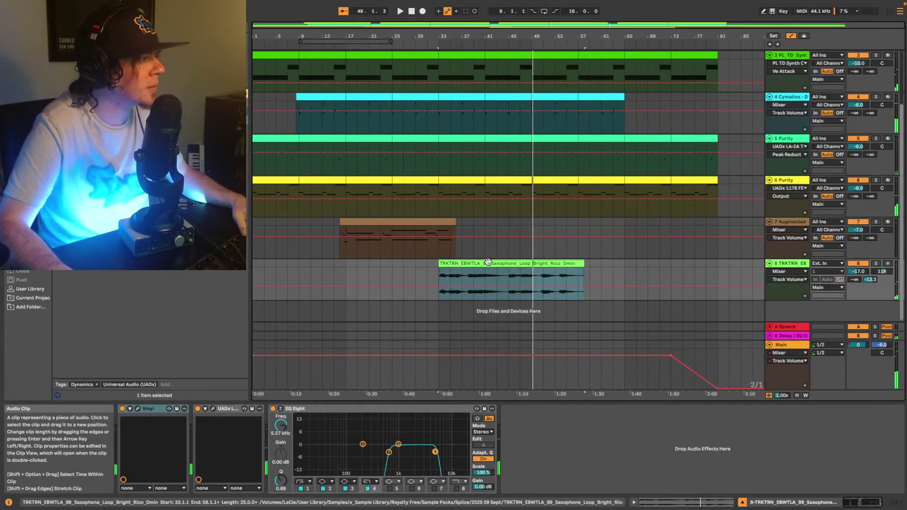
left_click(783, 337)
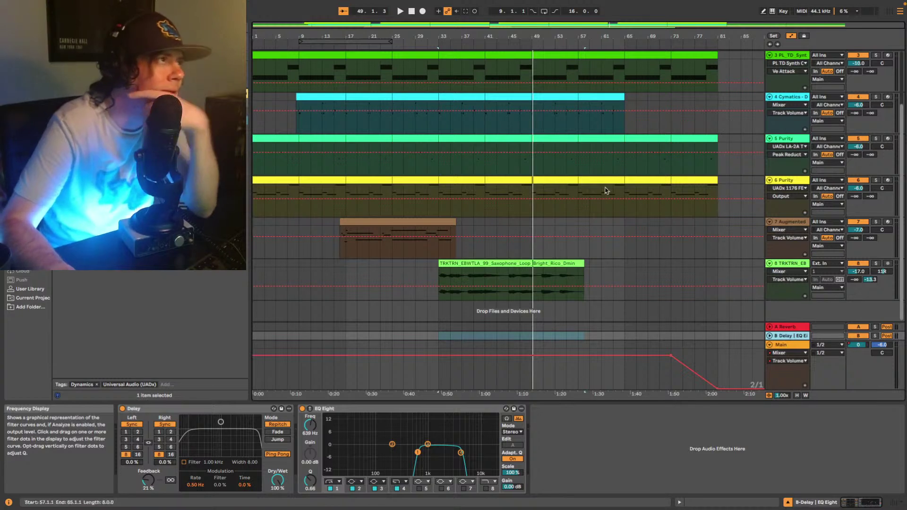
left_click(438, 274)
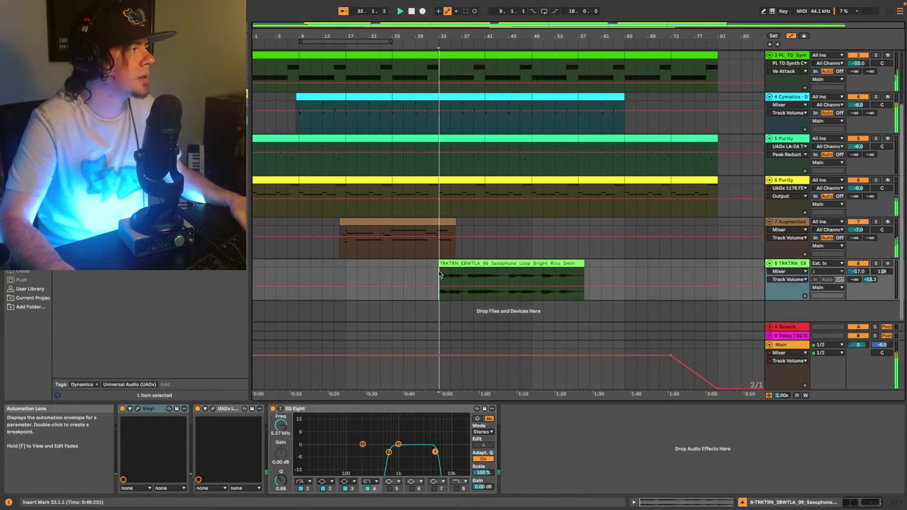
key("space")
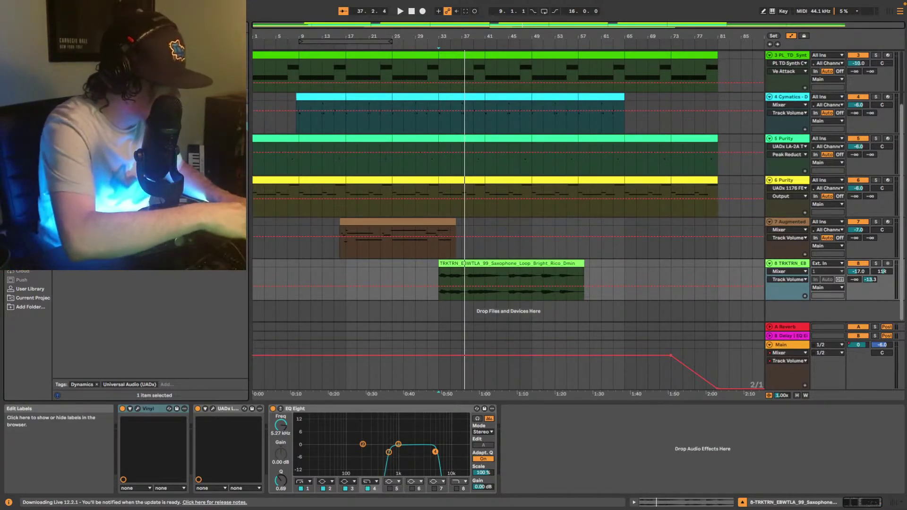
key("super+f")
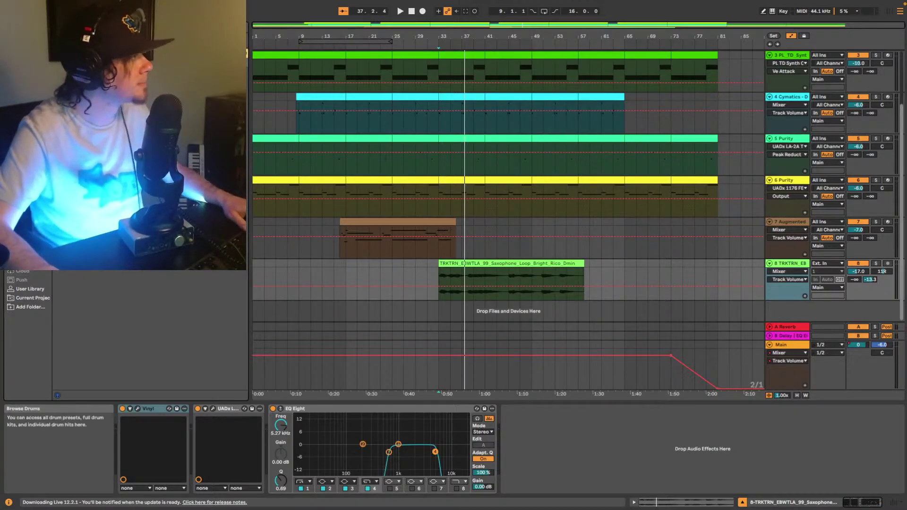
left_click_drag(95, 75, 470, 435)
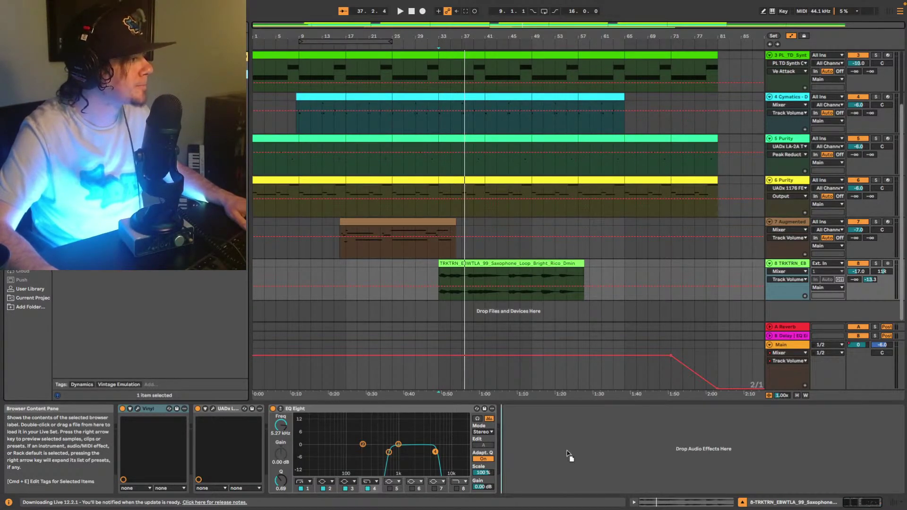
left_click_drag(568, 452, 569, 448)
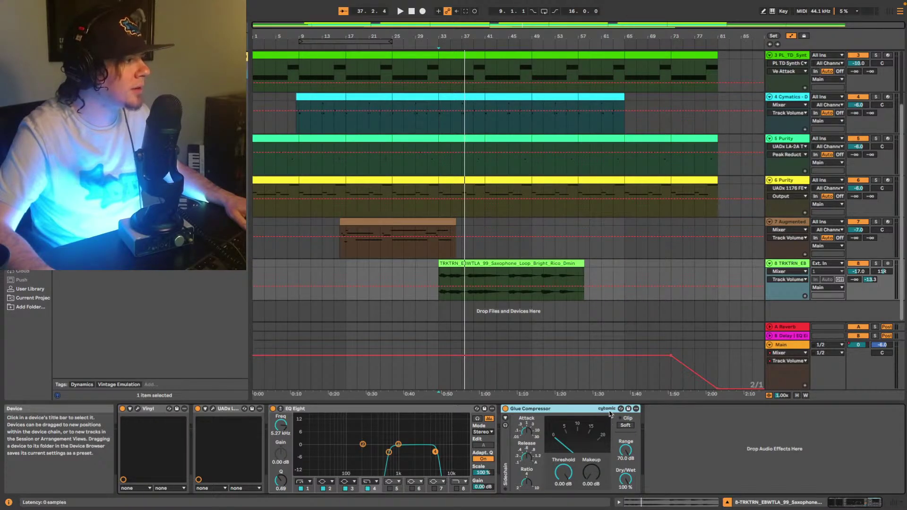
key("Delete")
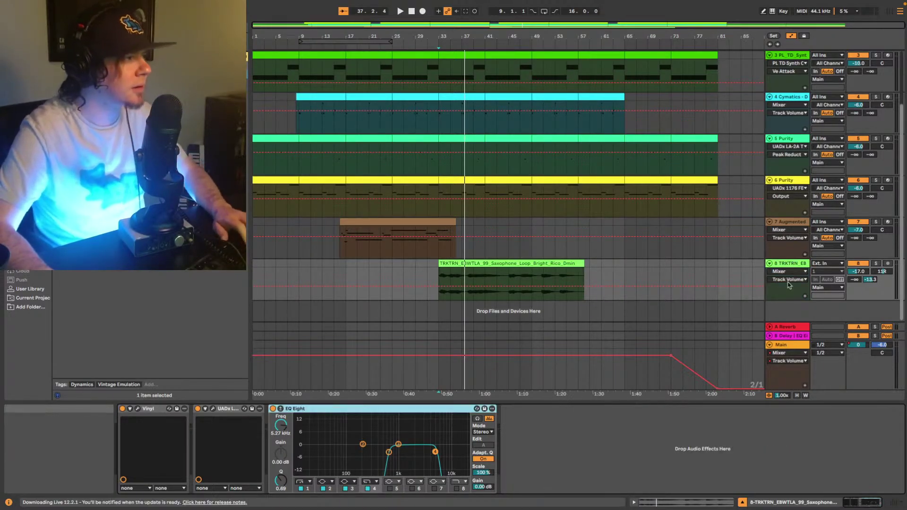
Add a Glue Compressor after the EQ Eight on the delay return track B
left_click(792, 335)
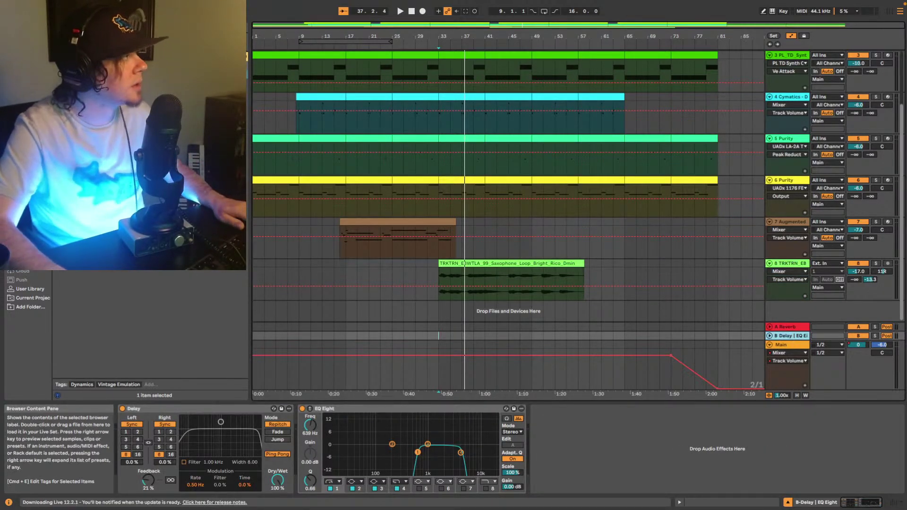
left_click_drag(104, 74, 268, 191)
left_click_drag(578, 445, 578, 445)
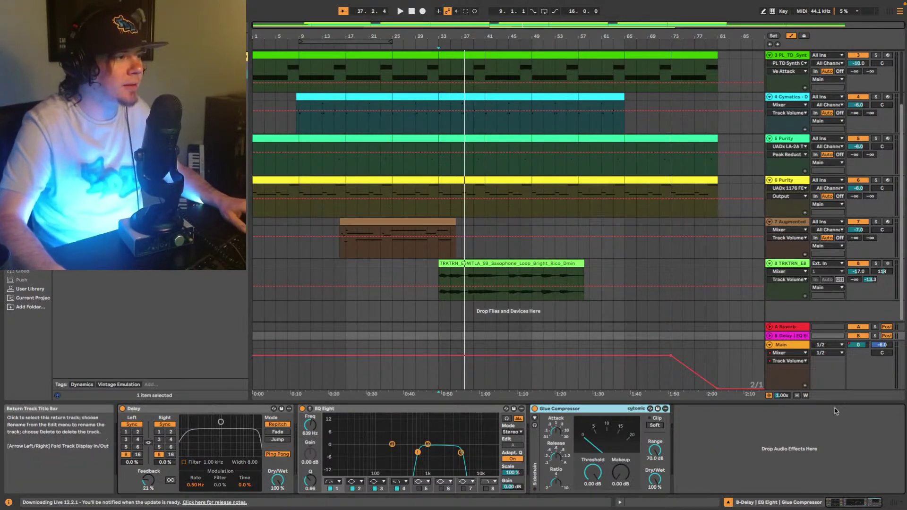
Show the mixer, unfold the delay return track, and compare its effect chain with that of saxophone track 8
key("ctrl+alt+m")
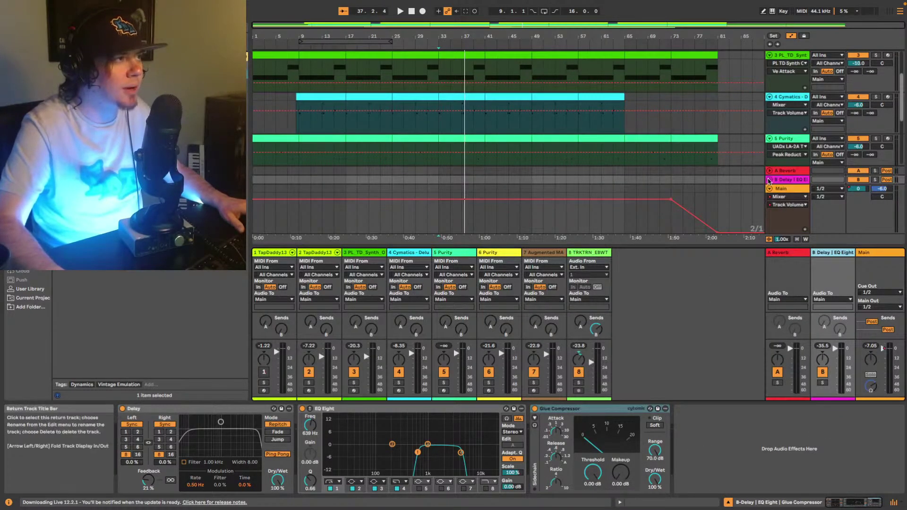
left_click(769, 180)
scroll(630, 123, "down", 5)
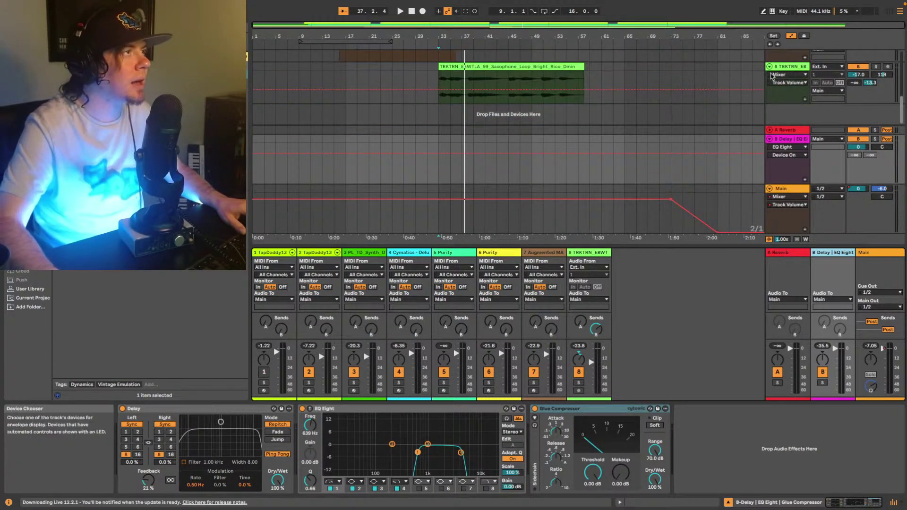
left_click(587, 254)
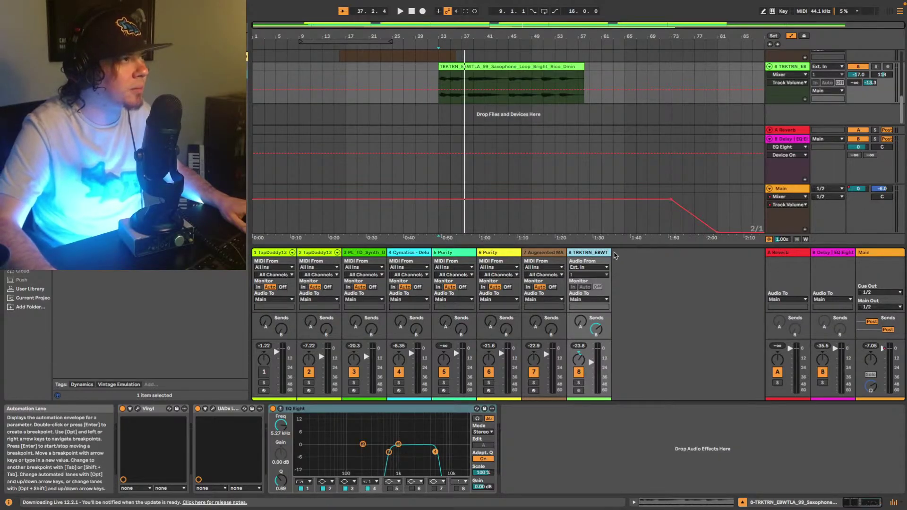
left_click(822, 255)
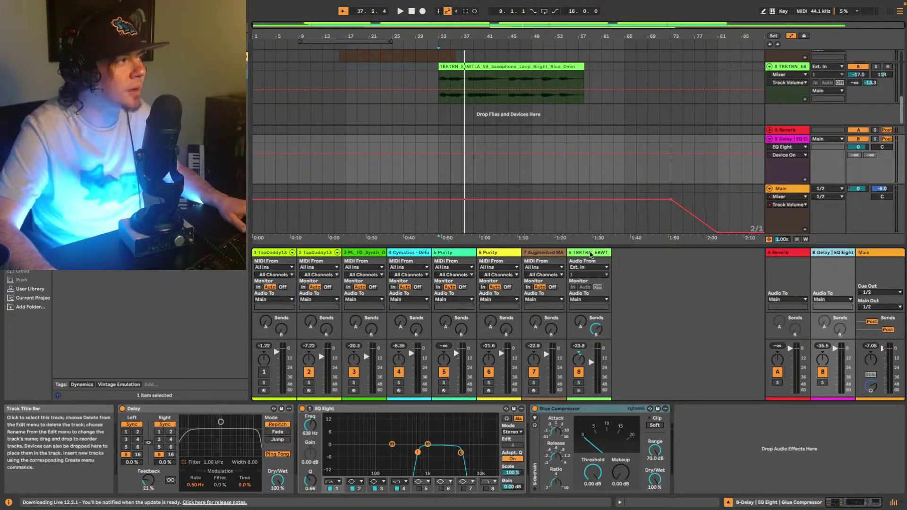
left_click(590, 253)
left_click(833, 253)
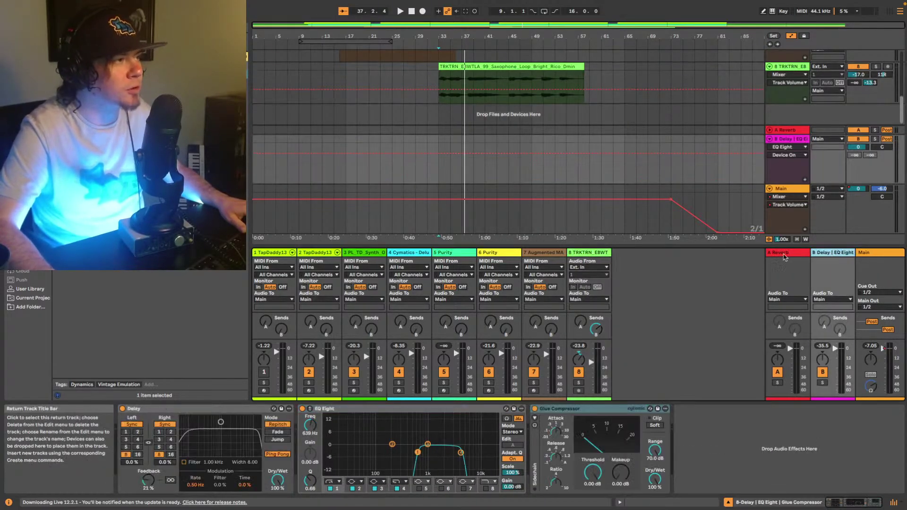
left_click(589, 254)
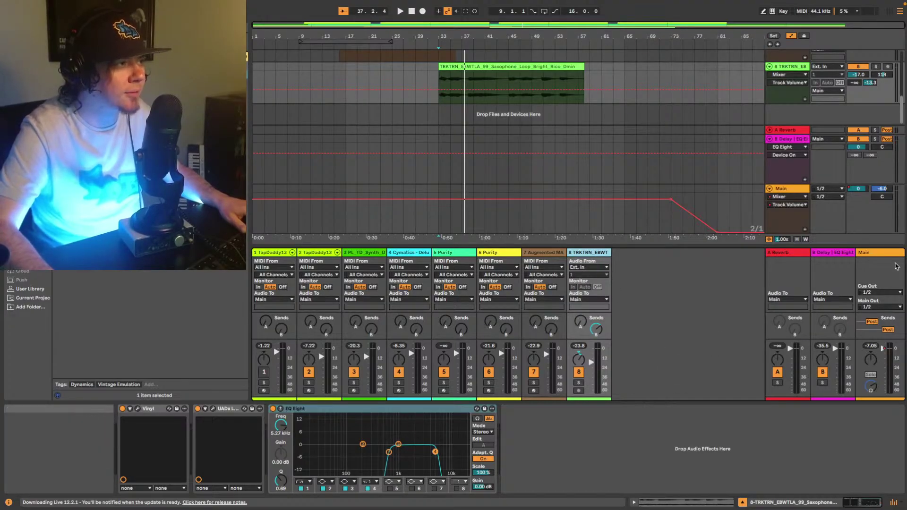
left_click(826, 279)
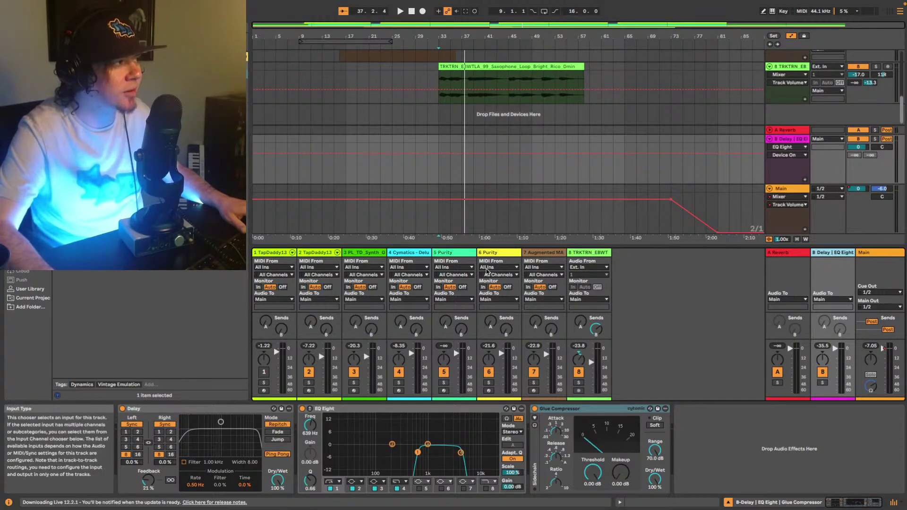
left_click(586, 253)
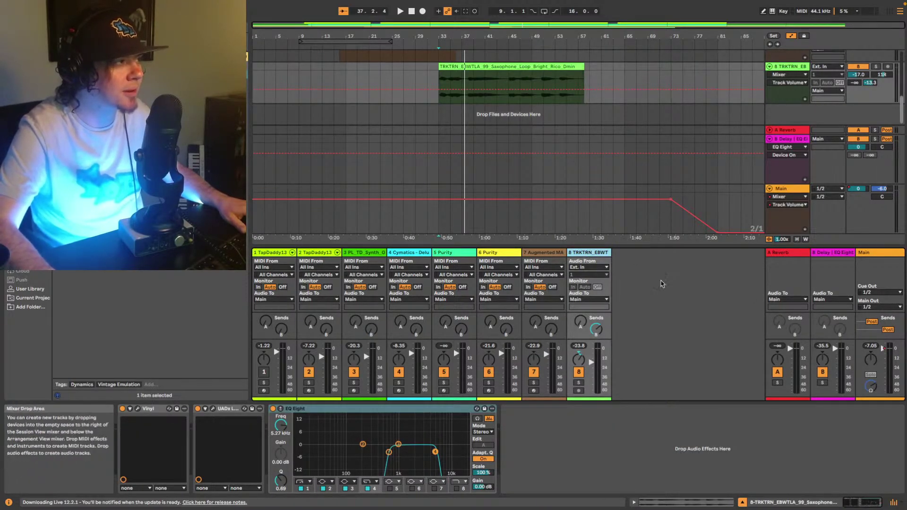
left_click(833, 252)
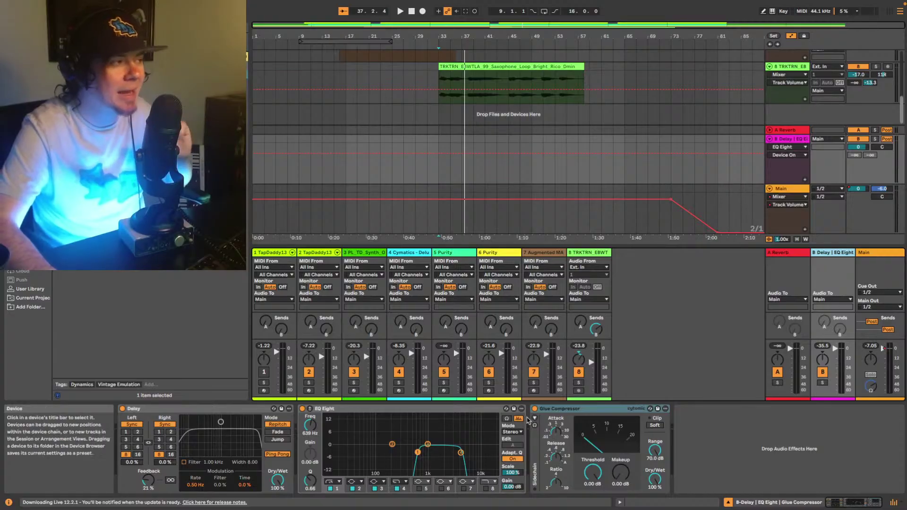
Adjust the release, attack and ratio of the Glue Compressor on delay return track B
left_click(555, 429)
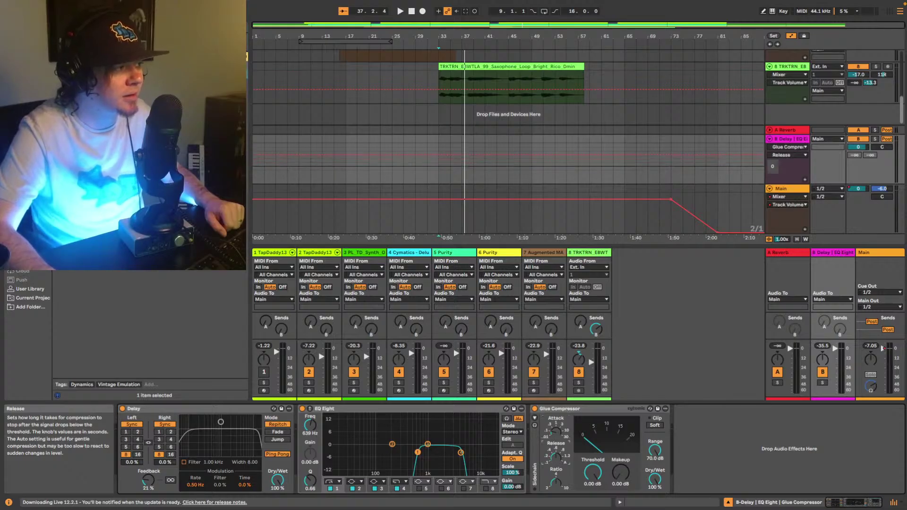
left_click(551, 435)
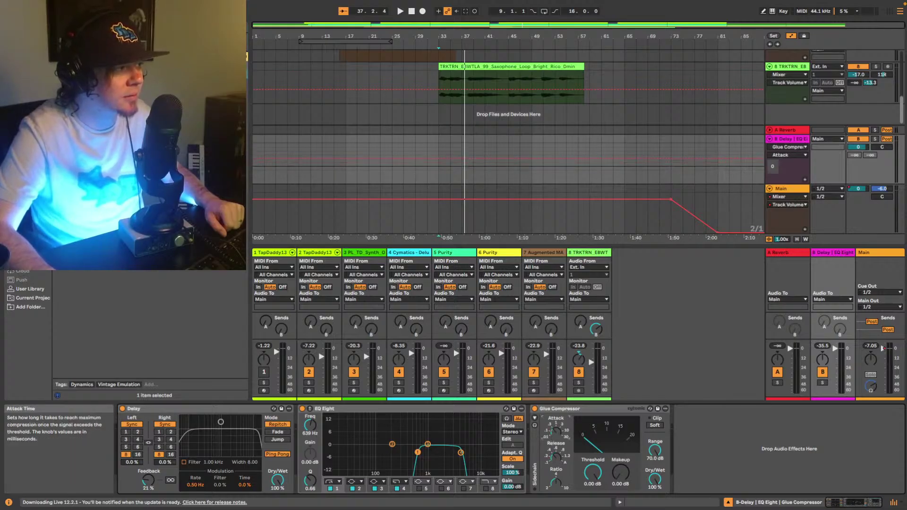
left_click(556, 482)
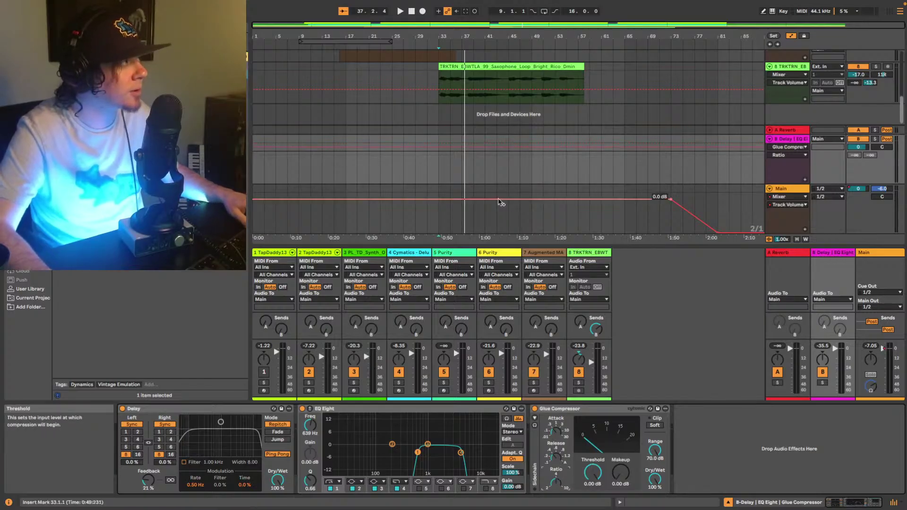
Sidechain the delay return's Glue Compressor to saxophone track 8 and lower its threshold to -19.7 dB during playback from bar 33
left_click(440, 76)
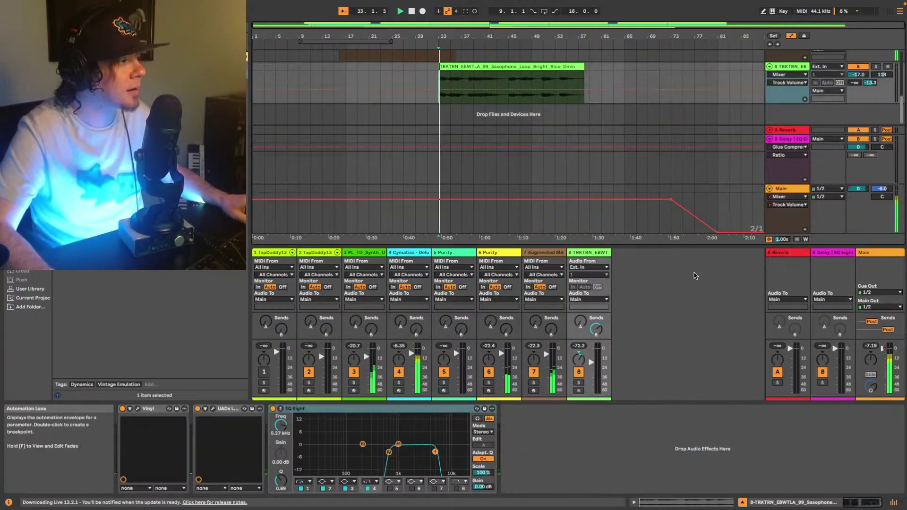
key("space")
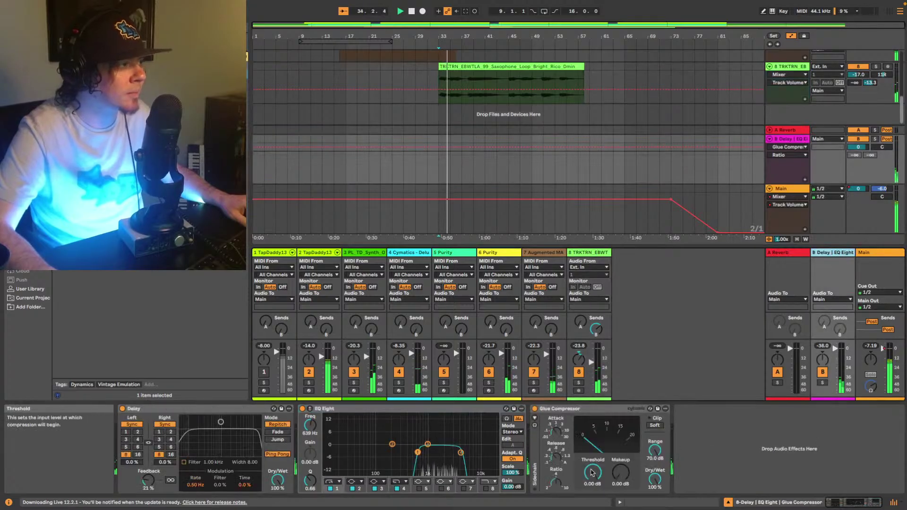
left_click(534, 418)
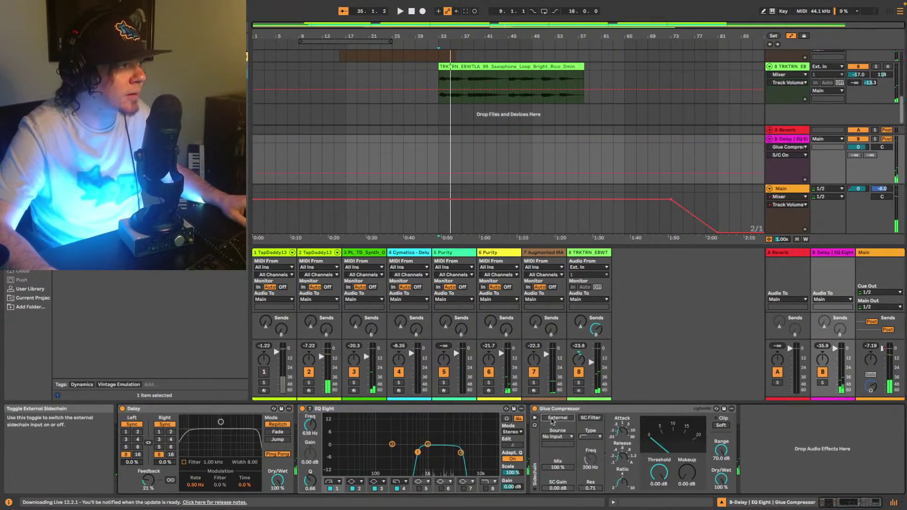
left_click(557, 437)
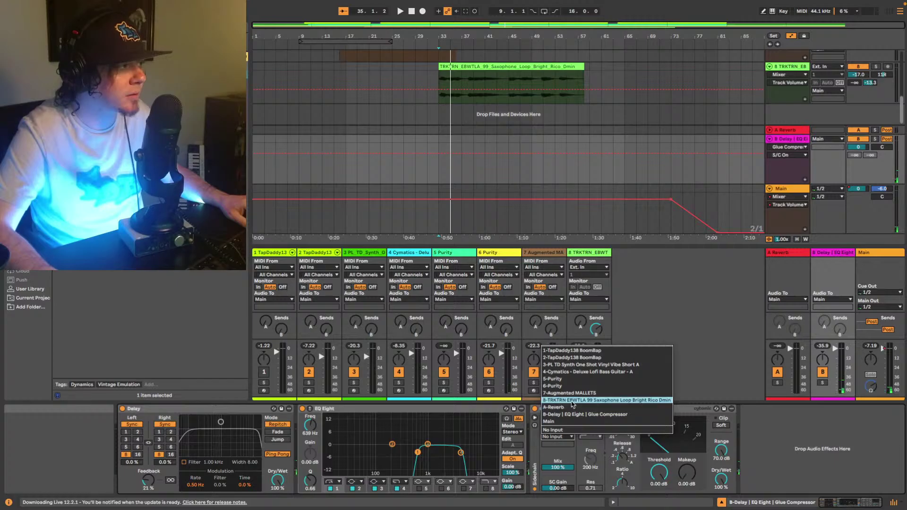
left_click(571, 401)
key("space")
left_click_drag(659, 473, 659, 489)
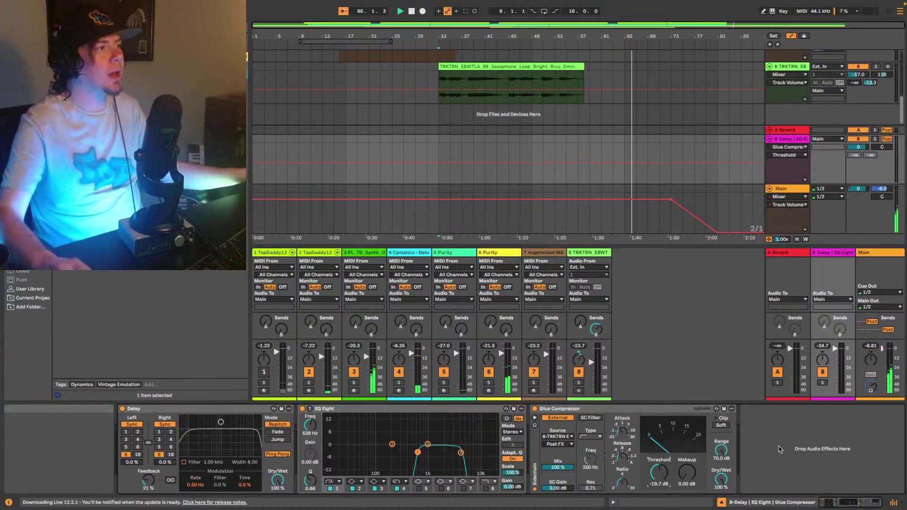
Shorten the last bass clip on track 4 to end at 64.3.1, and play back the transition after it
scroll(718, 100, "up", 5)
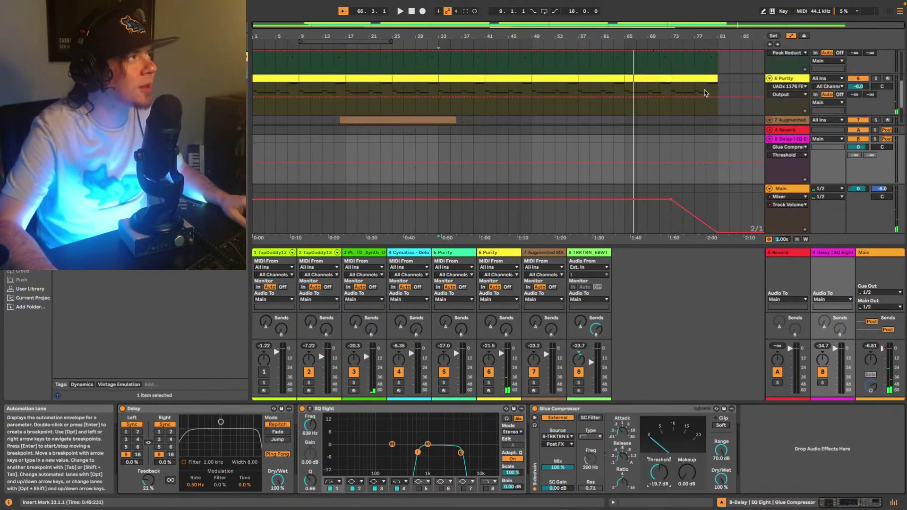
scroll(699, 97, "up", 4)
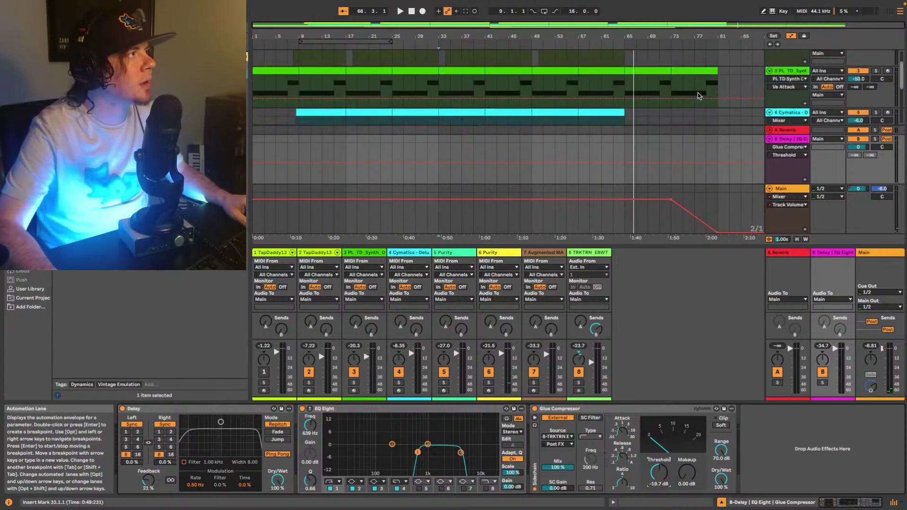
scroll(632, 66, "down", 2)
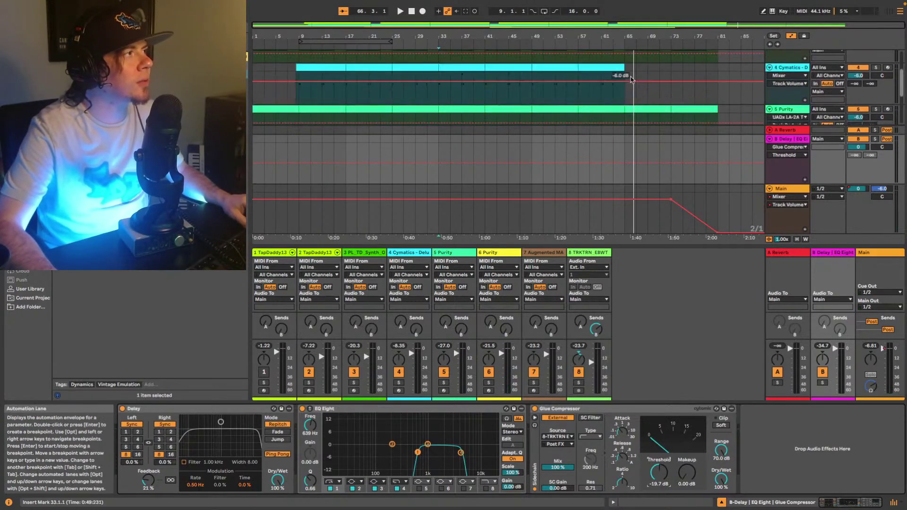
left_click_drag(639, 28, 678, 40)
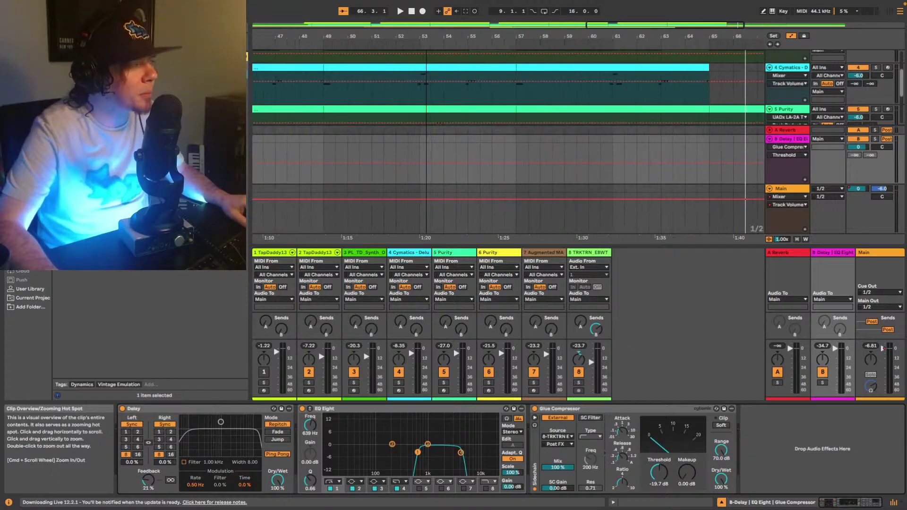
left_click(704, 66)
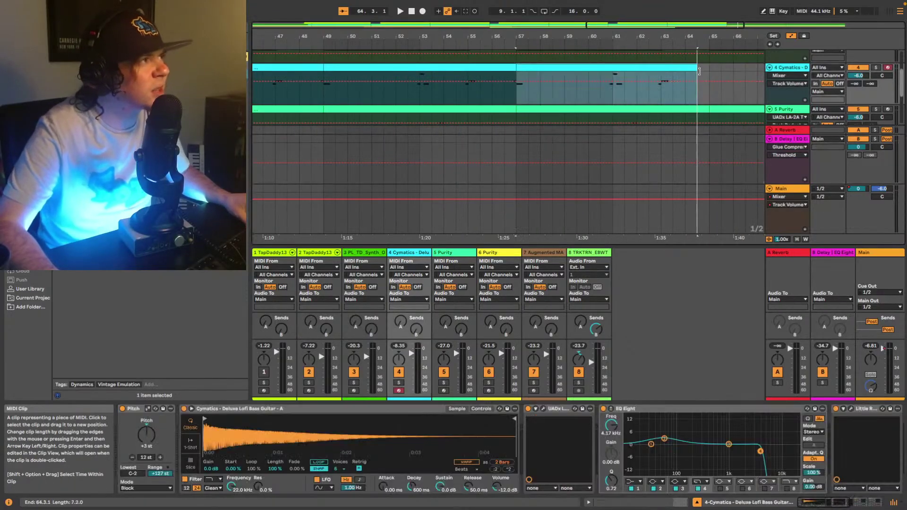
left_click(692, 43)
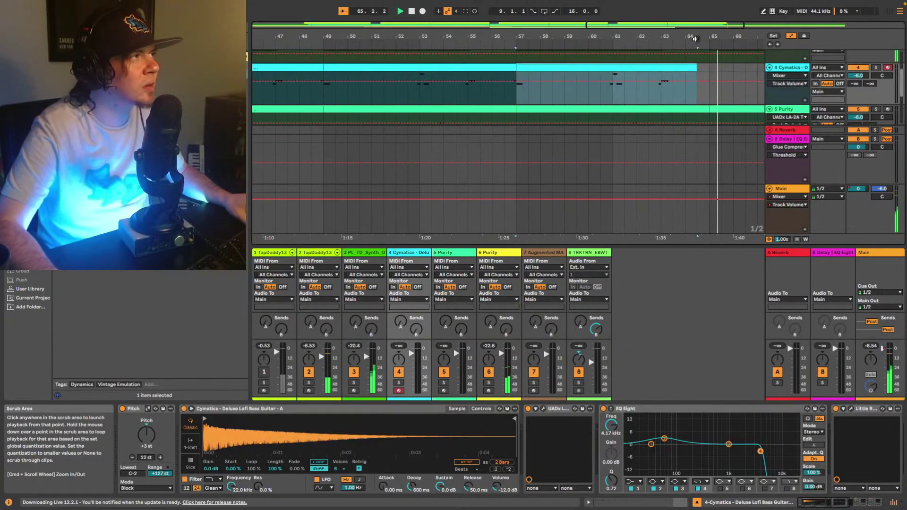
left_click_drag(695, 26, 671, 15)
key("space")
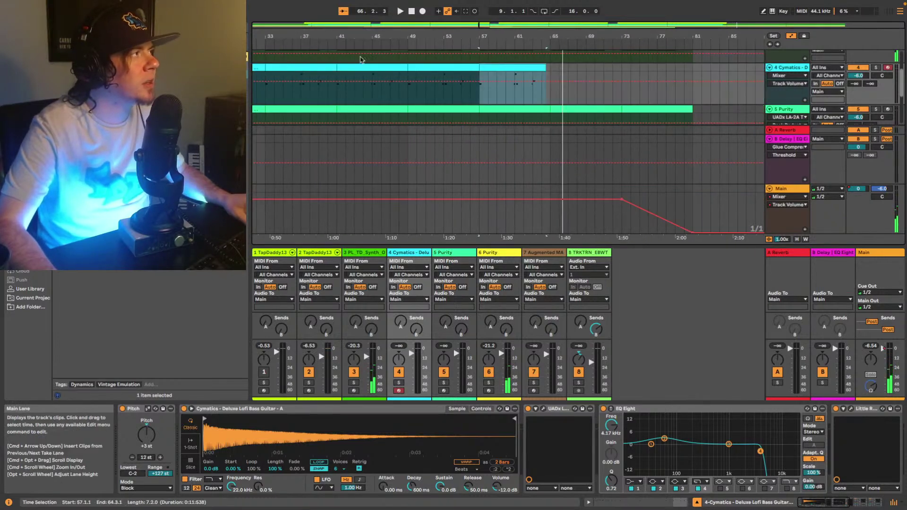
Play the drum break around bar 49 and check the bass and drum clips there
scroll(360, 60, "up", 3)
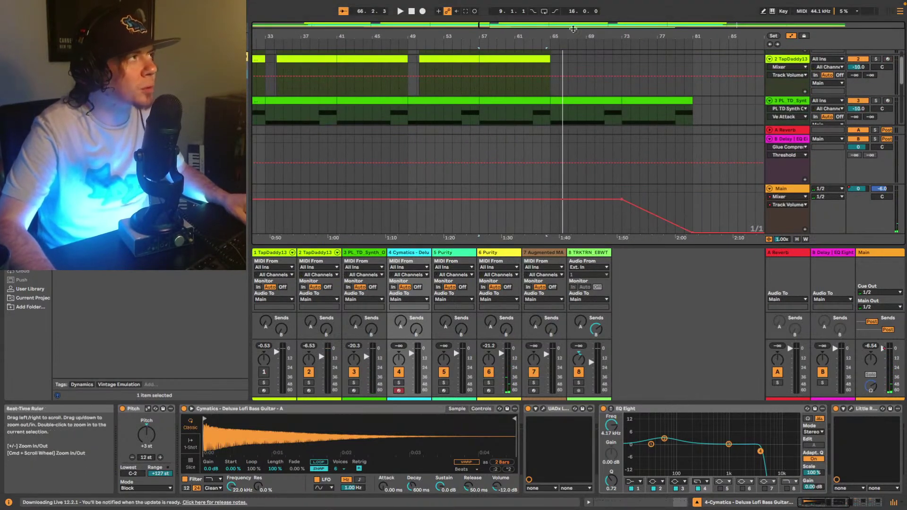
left_click_drag(573, 29, 572, 45)
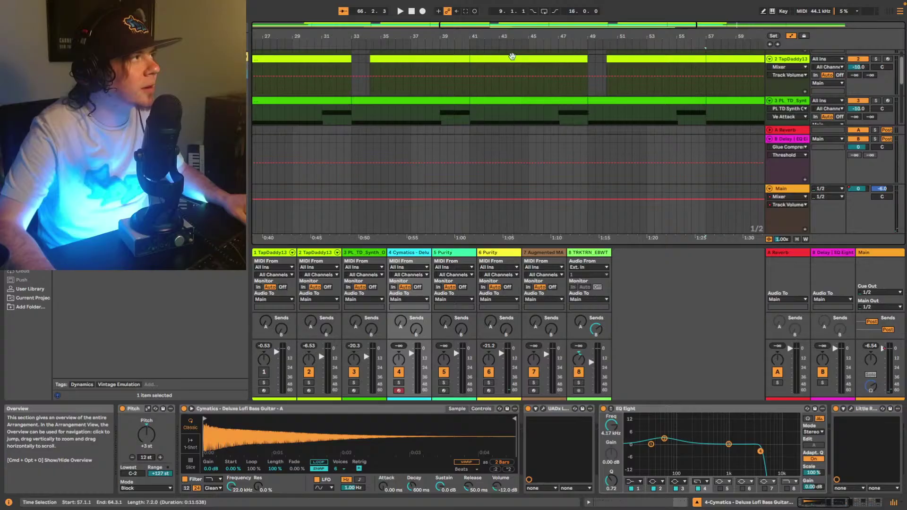
left_click(573, 45)
scroll(604, 81, "down", 2)
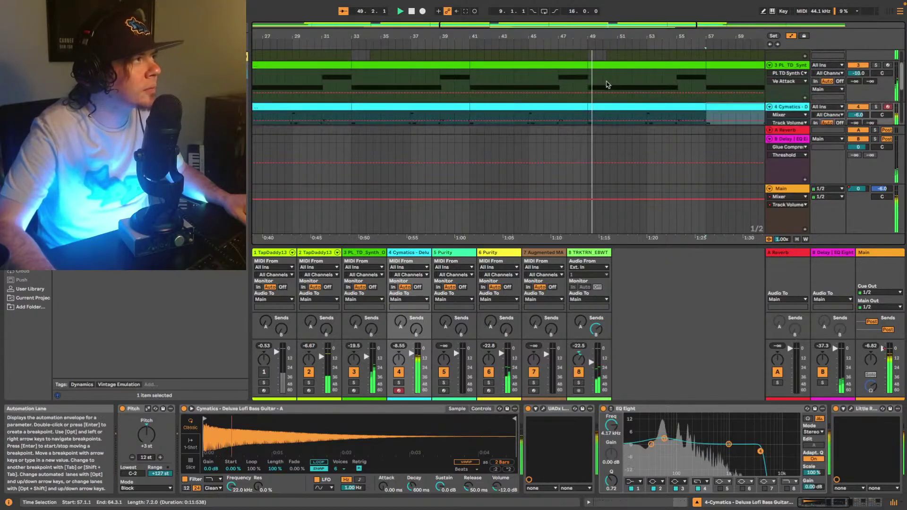
scroll(607, 86, "down", 2)
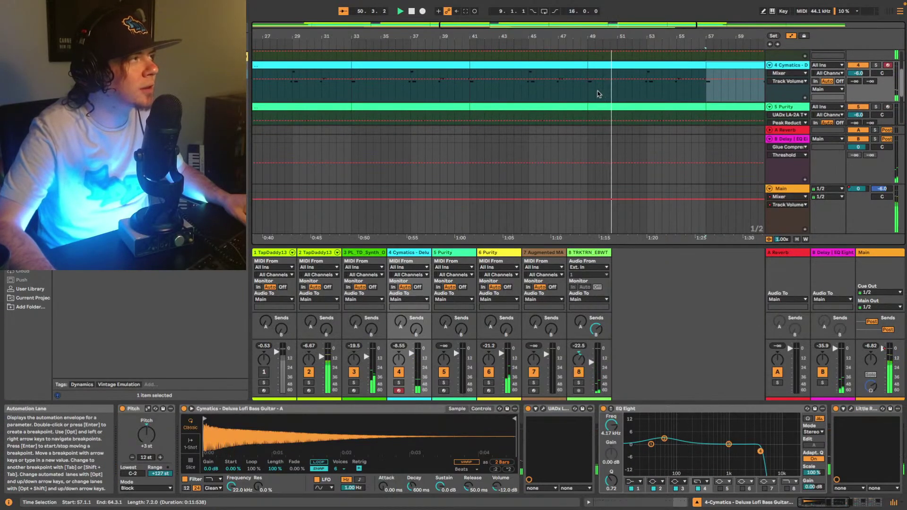
key("space")
left_click_drag(525, 26, 525, 14)
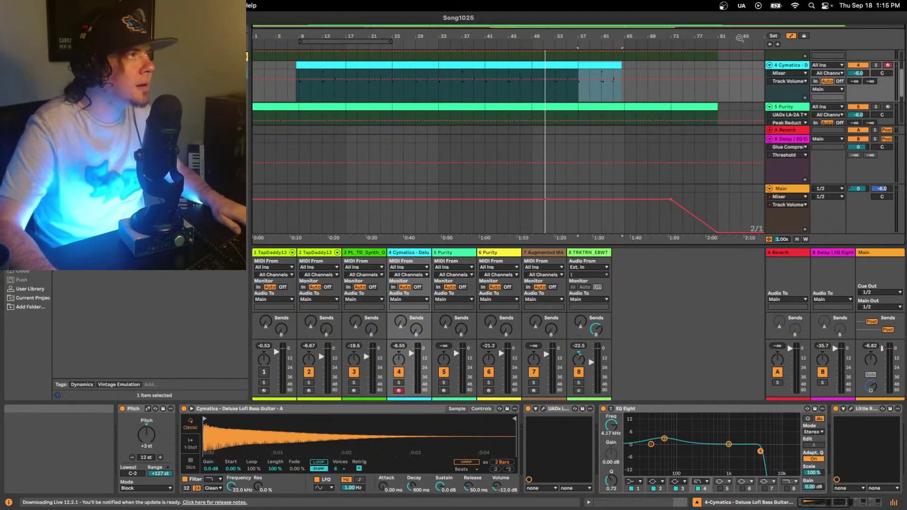
Play the song from the start and hide the mixer to reveal more of the arrangement
left_click(769, 45)
key("space")
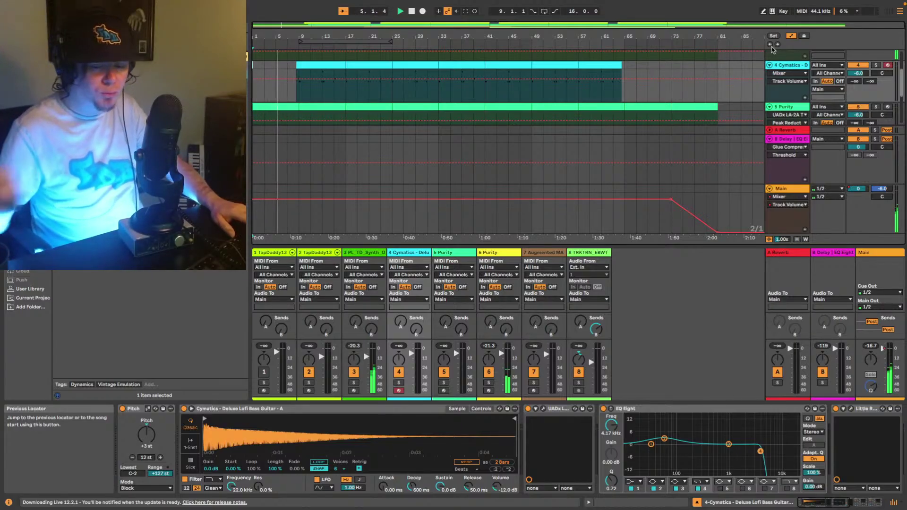
left_click(893, 503)
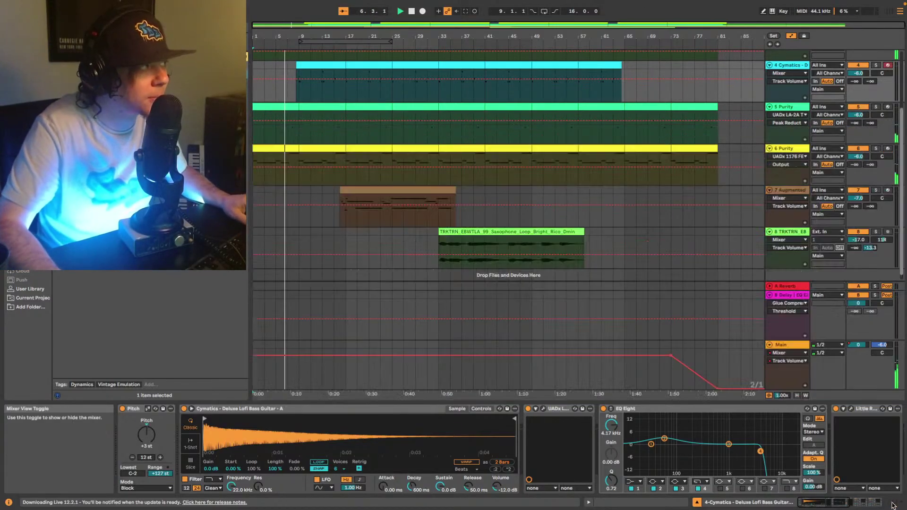
scroll(550, 156, "down", 1)
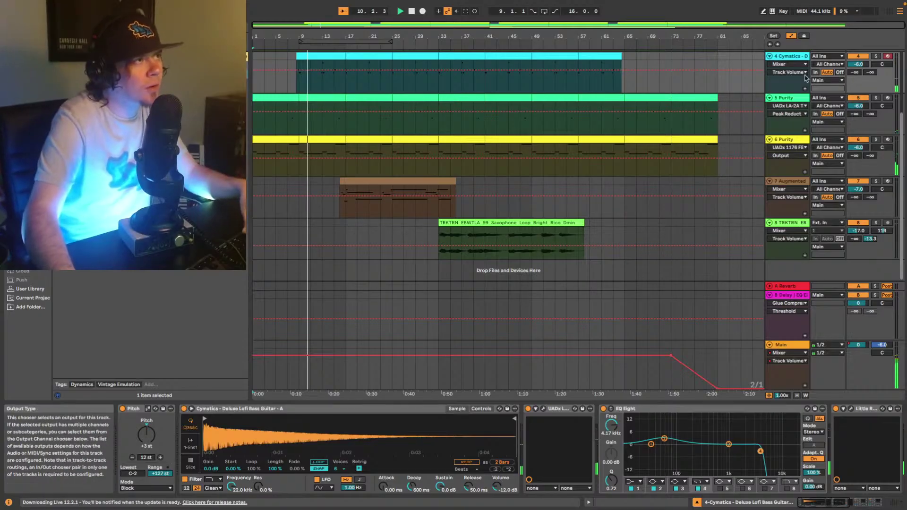
key("space")
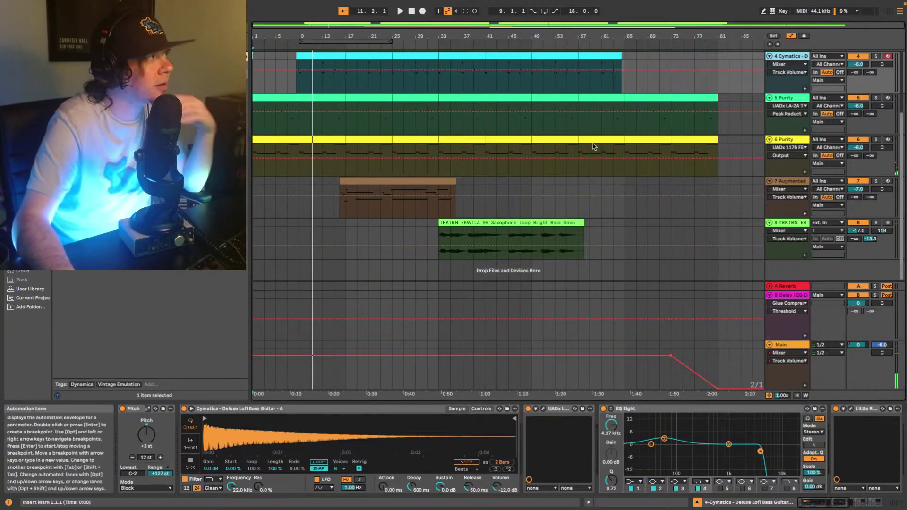
Examine bass track 4's EQ Eight and two sidechained Glue Compressors while playing from bar 9
left_click(832, 506)
left_click_drag(833, 507, 881, 507)
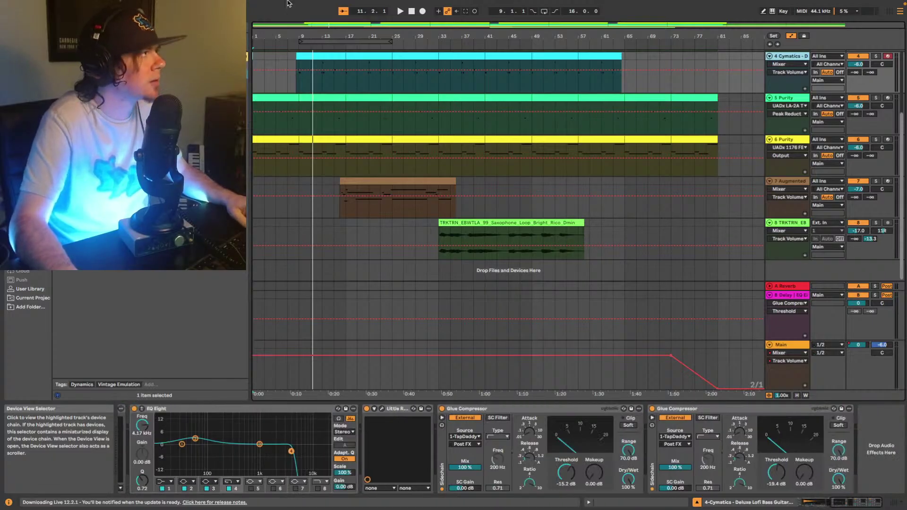
left_click(297, 75)
key("space")
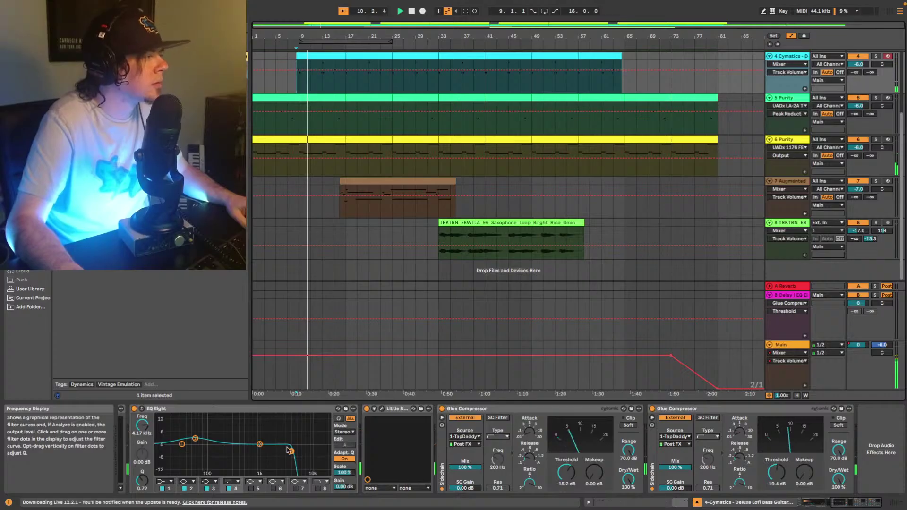
Move the UADx LA-2A compressor on the bass track to sit between Little Radiator and the first Glue Compressor
key("space")
key("space")
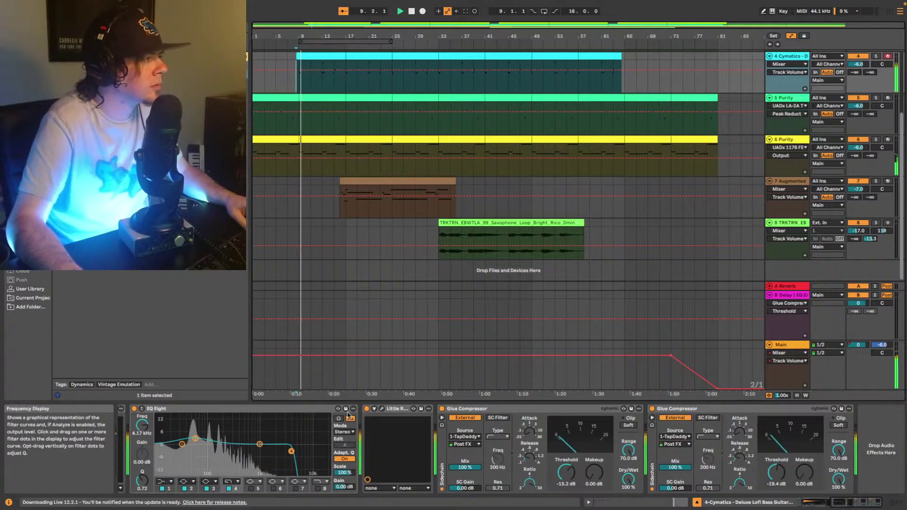
left_click(828, 505)
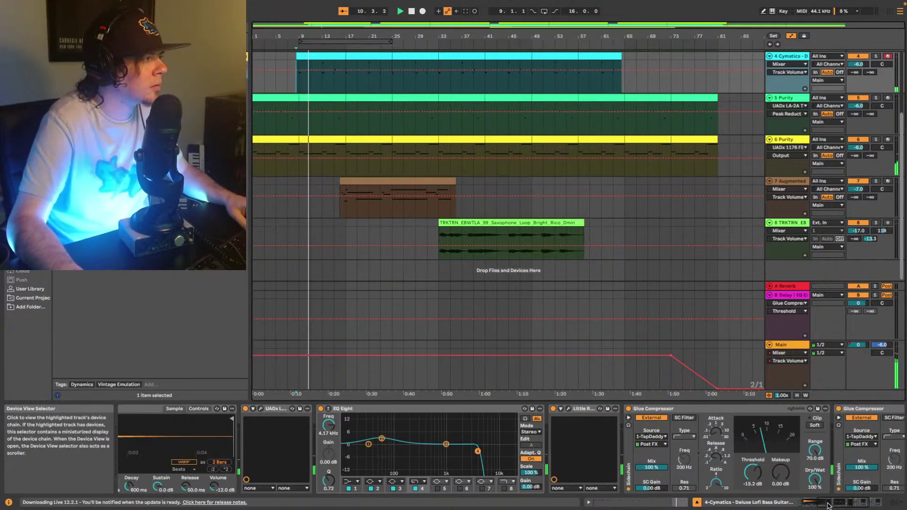
left_click(273, 412)
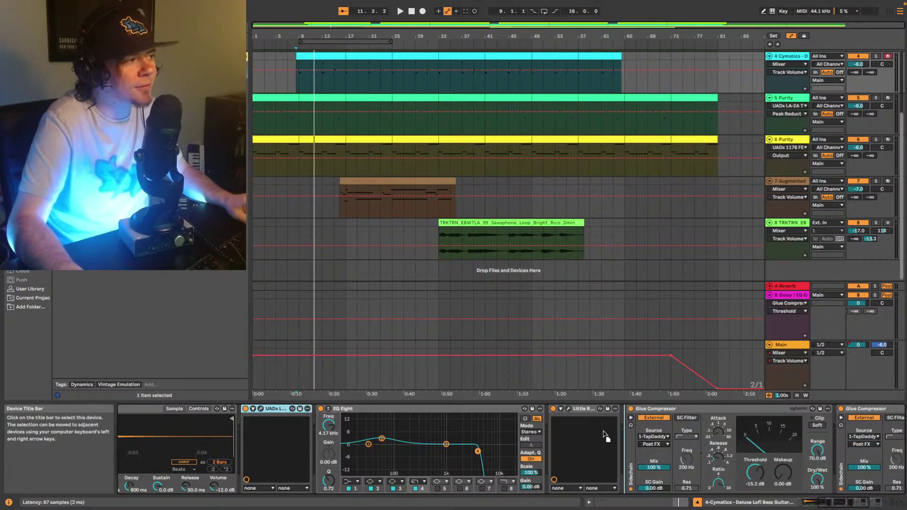
left_click_drag(604, 431, 605, 431)
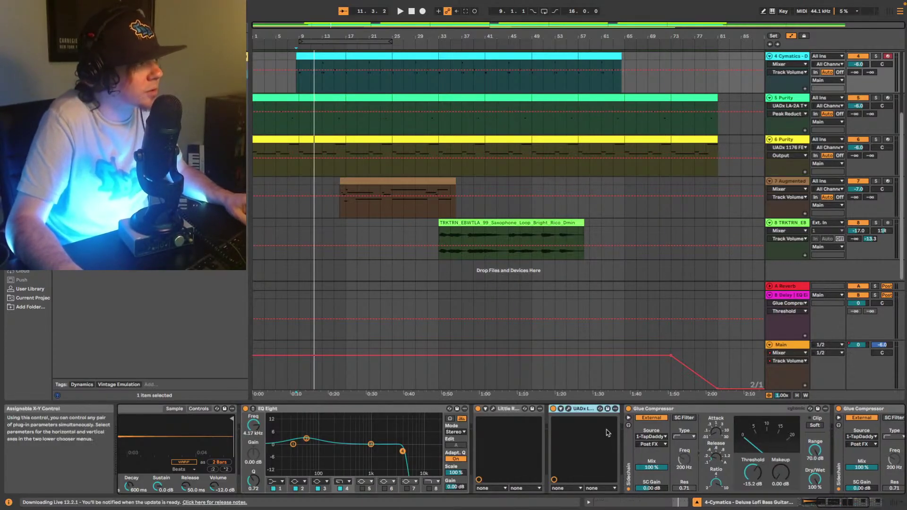
Adjust the Peak Reduction on the bass track's LA-2A while listening from bar 9, and close the plug-in window
left_click(568, 411)
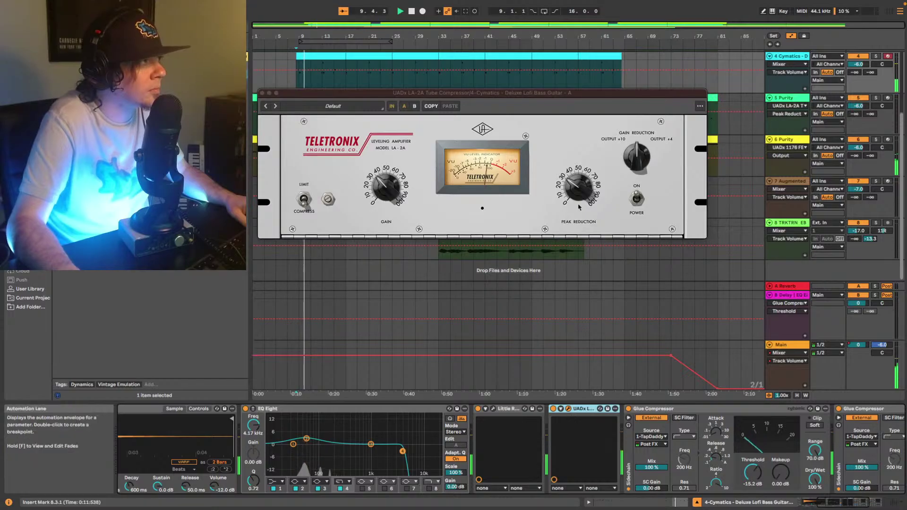
left_click(574, 190)
key("space")
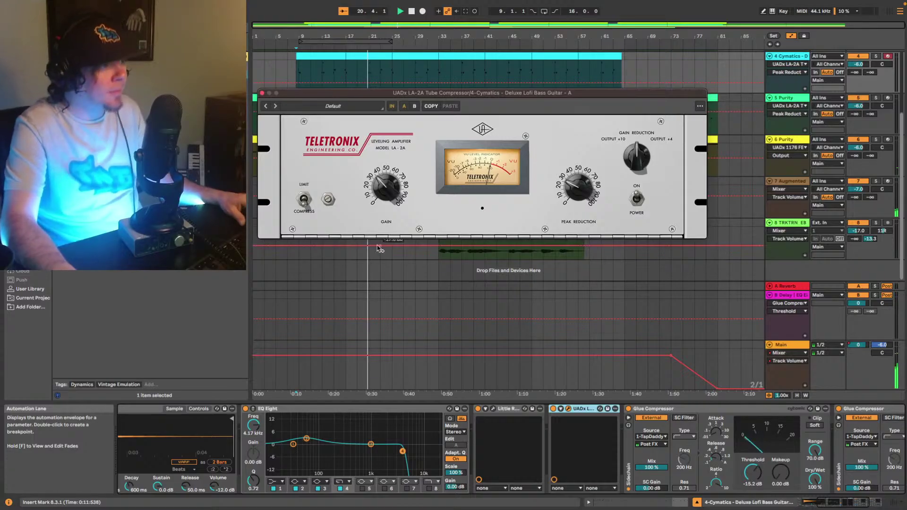
key("space")
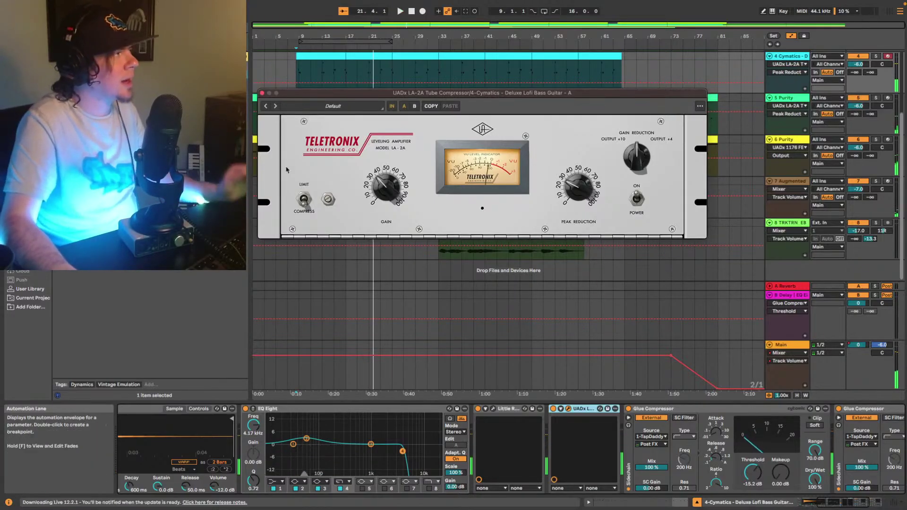
left_click(262, 94)
Turn off Bias and raise the Heat and Mix in the bass track's Little Radiator during playback, and close its window
key("space")
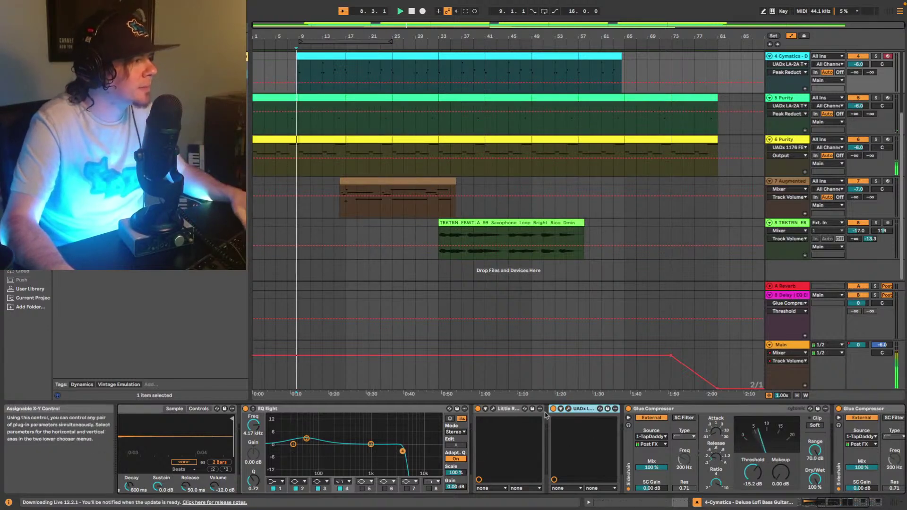
left_click(493, 410)
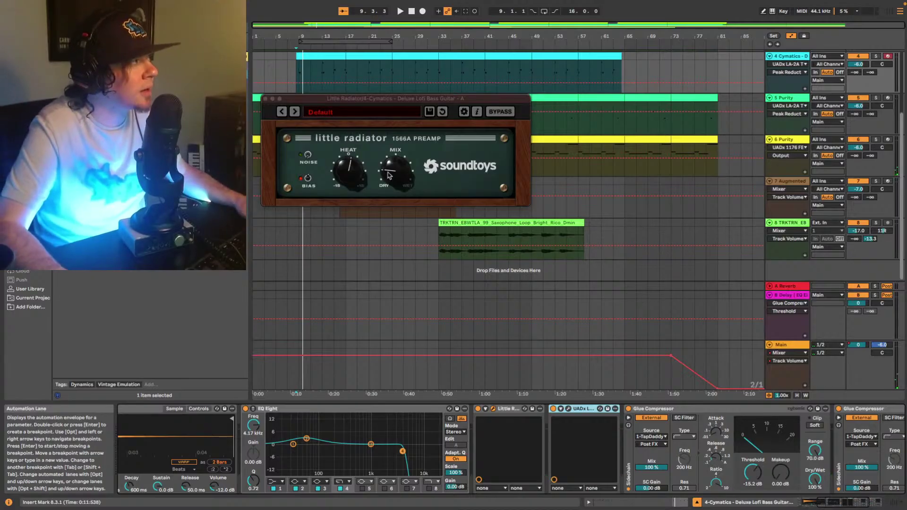
left_click_drag(389, 176, 430, 156)
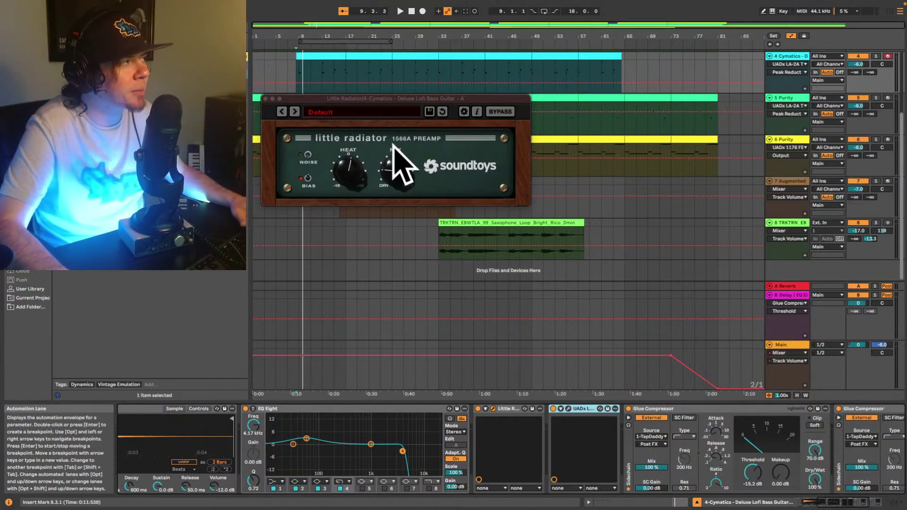
left_click(309, 187)
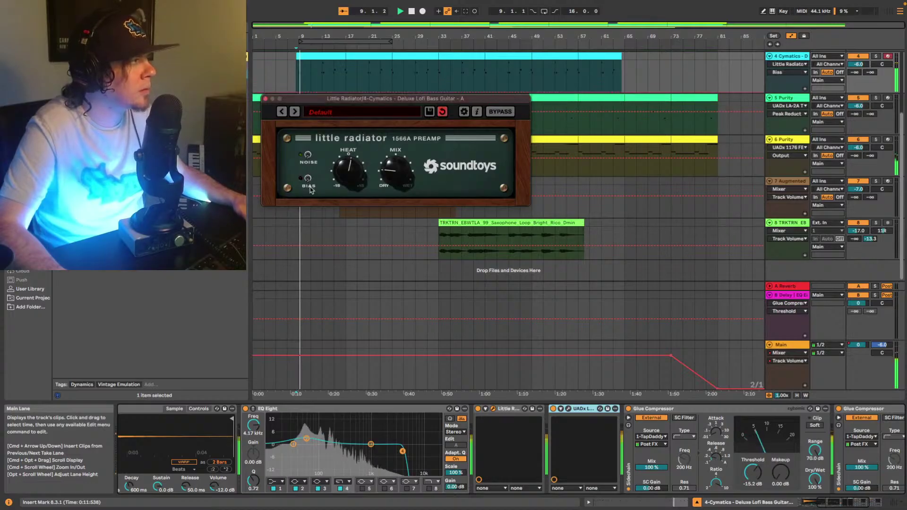
left_click(353, 171)
left_click_drag(396, 171, 401, 166)
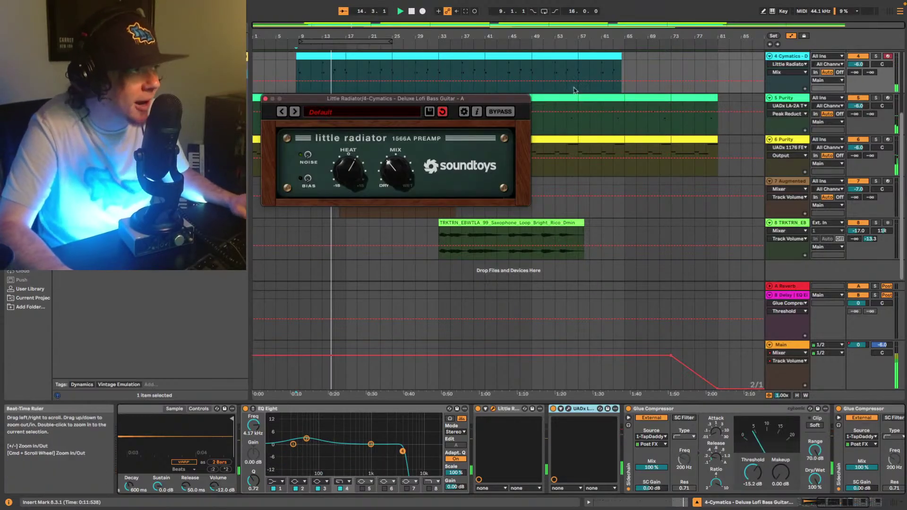
left_click(266, 99)
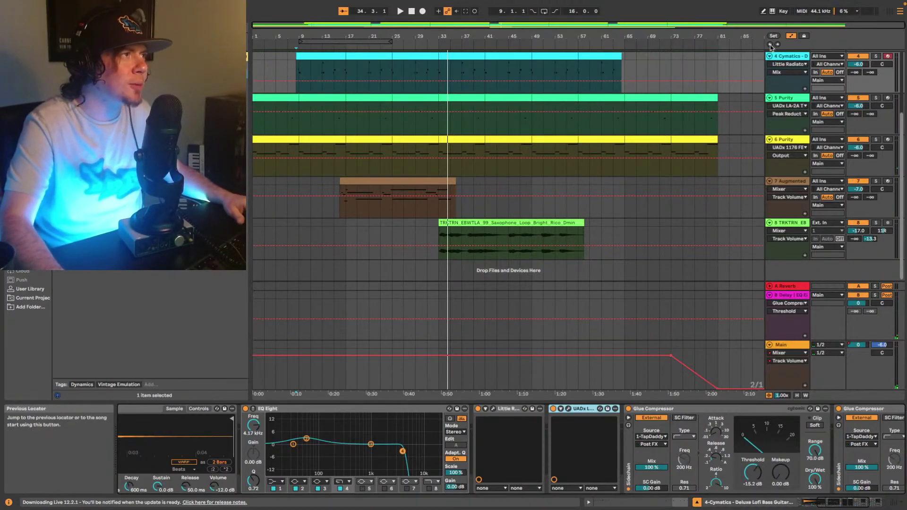
Move the LA-2A ahead of EQ Eight in the bass chain and listen again from bar 9
key("space")
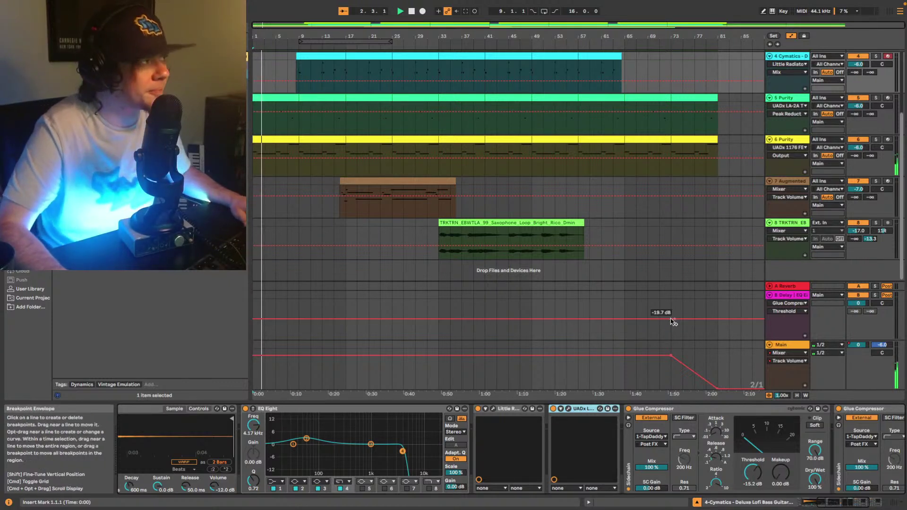
left_click(298, 47)
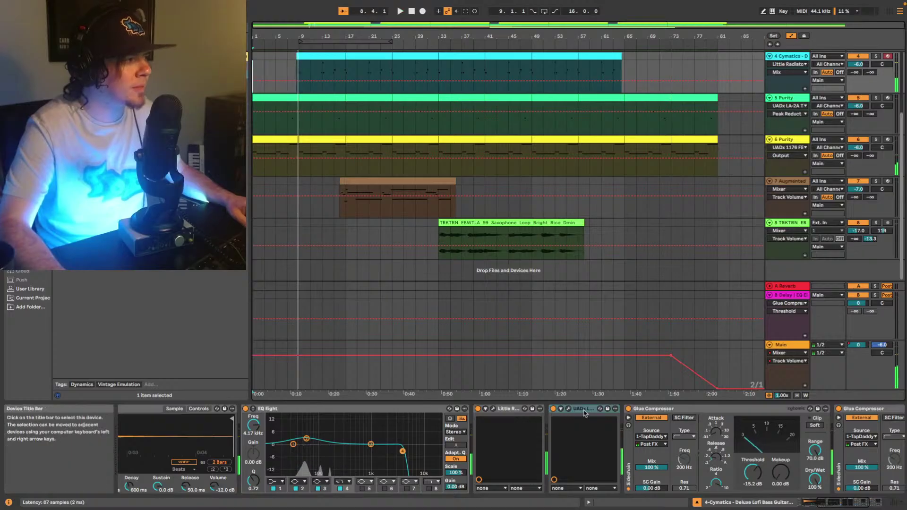
left_click_drag(536, 412, 247, 422)
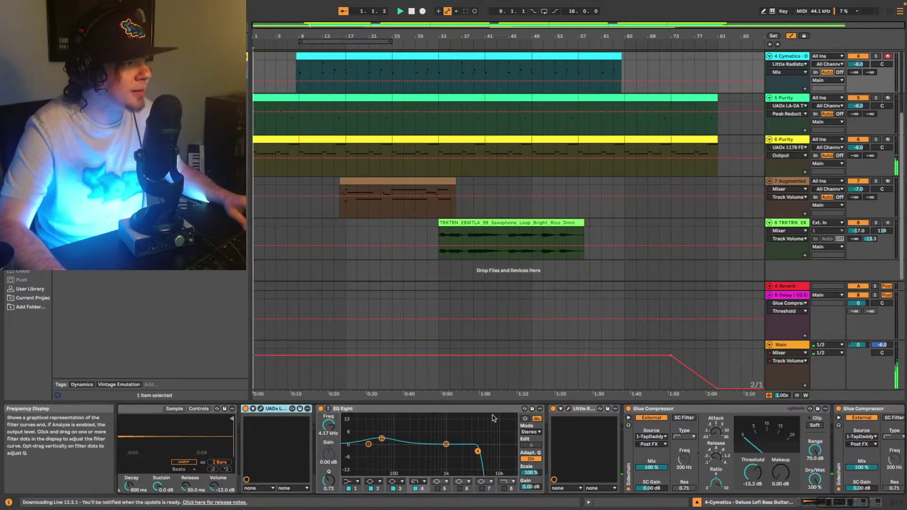
left_click(298, 81)
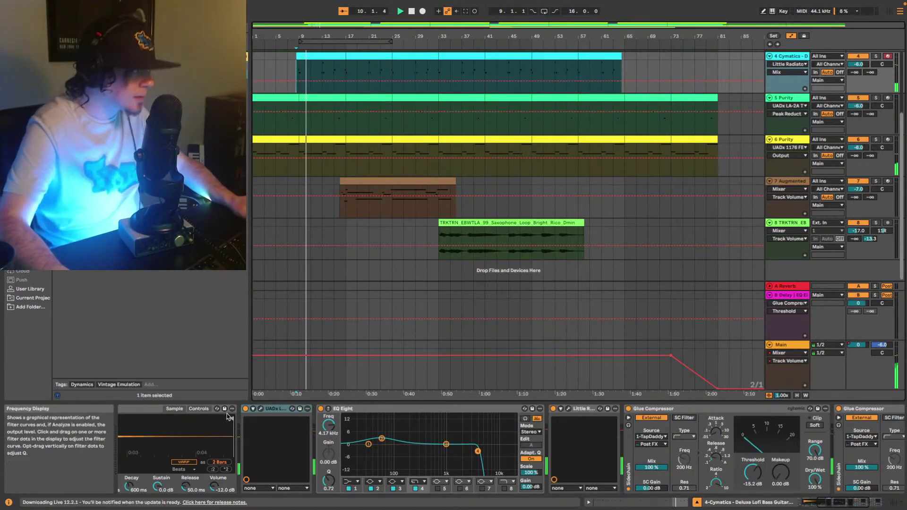
key("space")
key("space")
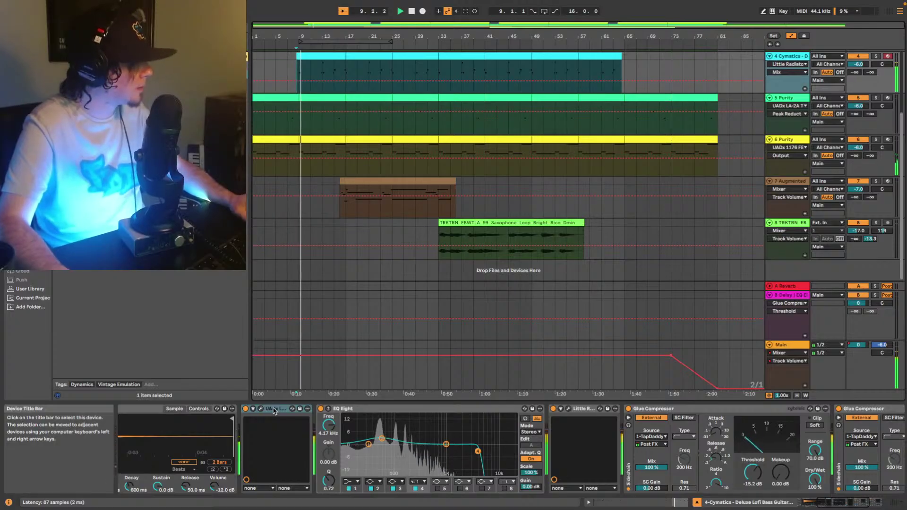
Try the LA-2A between EQ Eight and Little Radiator and replay the bass from bar 9
left_click_drag(272, 410, 490, 416)
key("space")
key("space")
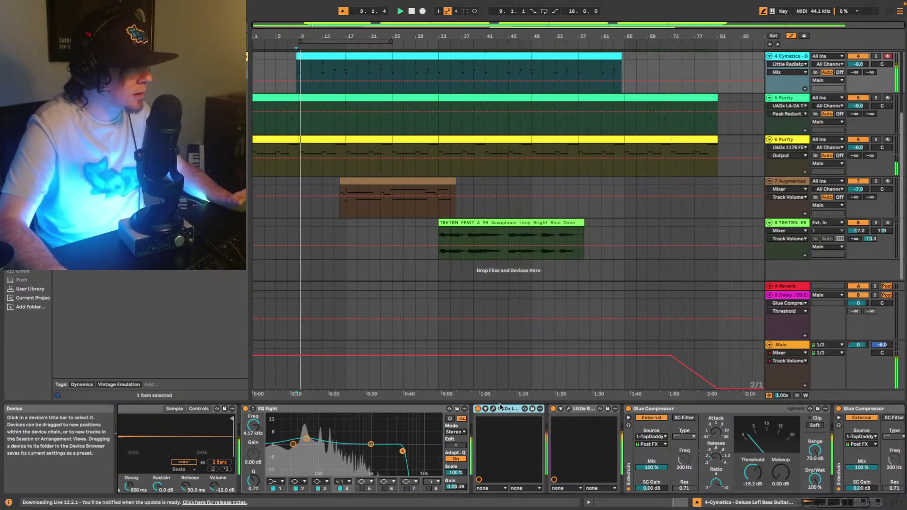
Place the LA-2A directly after the bass sampler, in front of EQ Eight, and play from bar 9
left_click(825, 506)
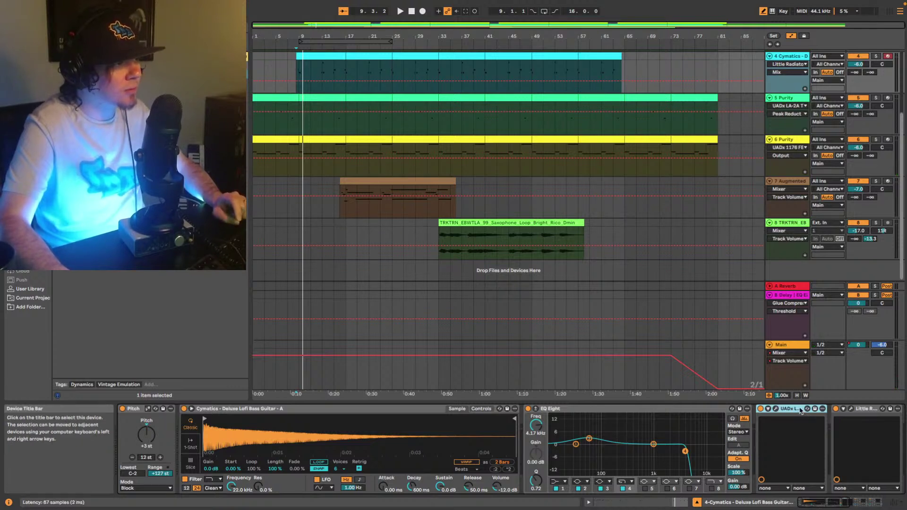
left_click_drag(799, 411, 525, 410)
key("space")
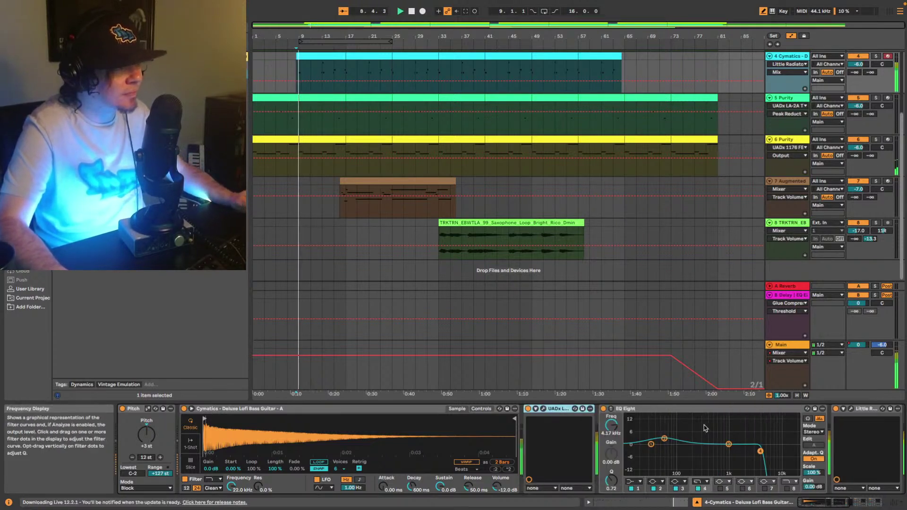
key("space")
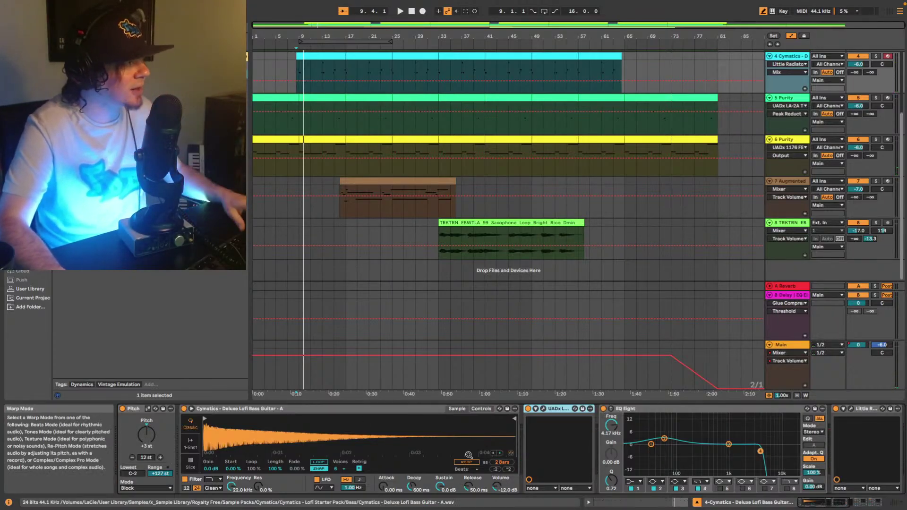
key("space")
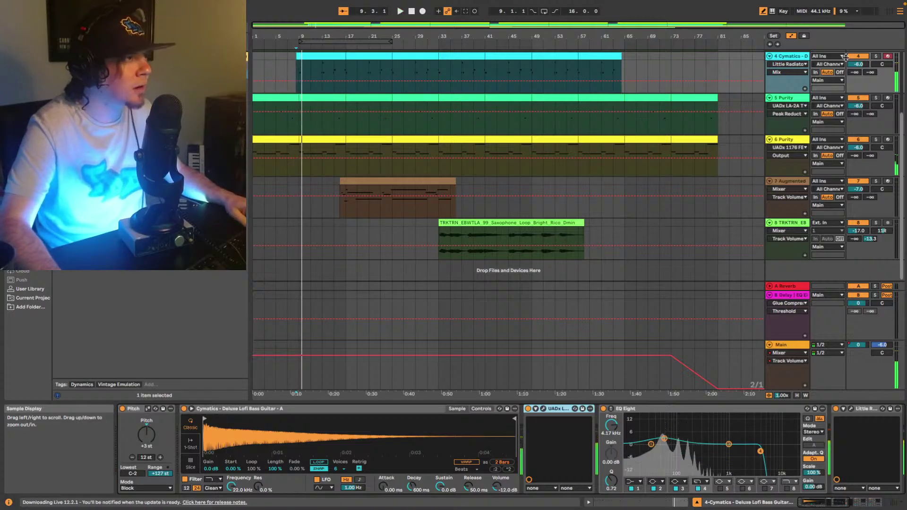
Solo the bass track to check the Attack on both Glue Compressors, and unsolo it to hear them in the mix
left_click(876, 56)
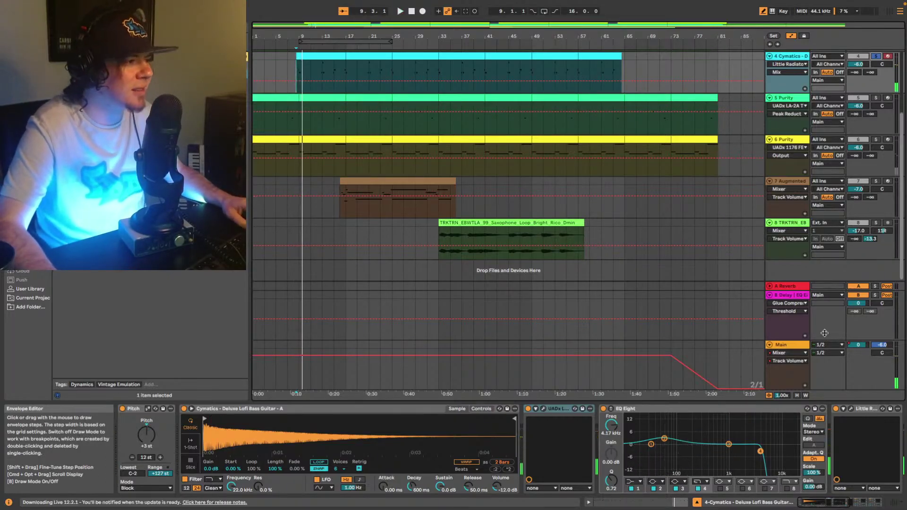
left_click(859, 502)
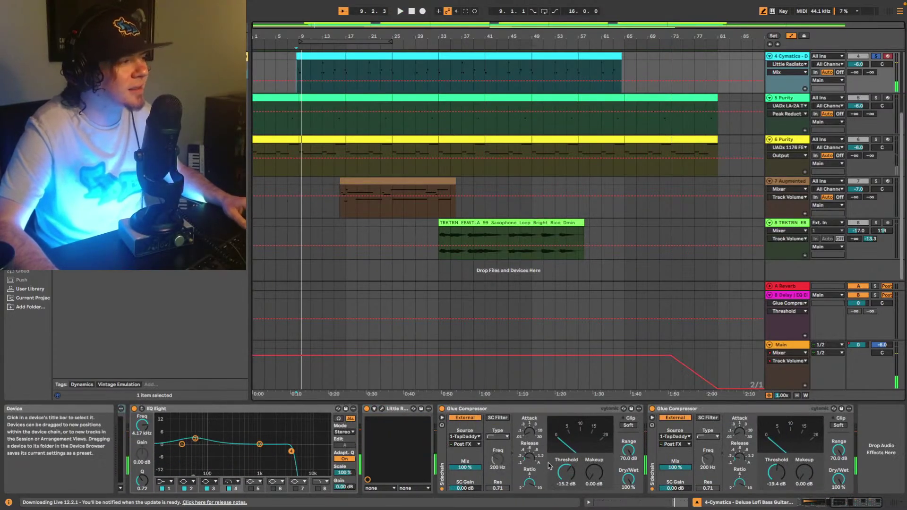
left_click(529, 430)
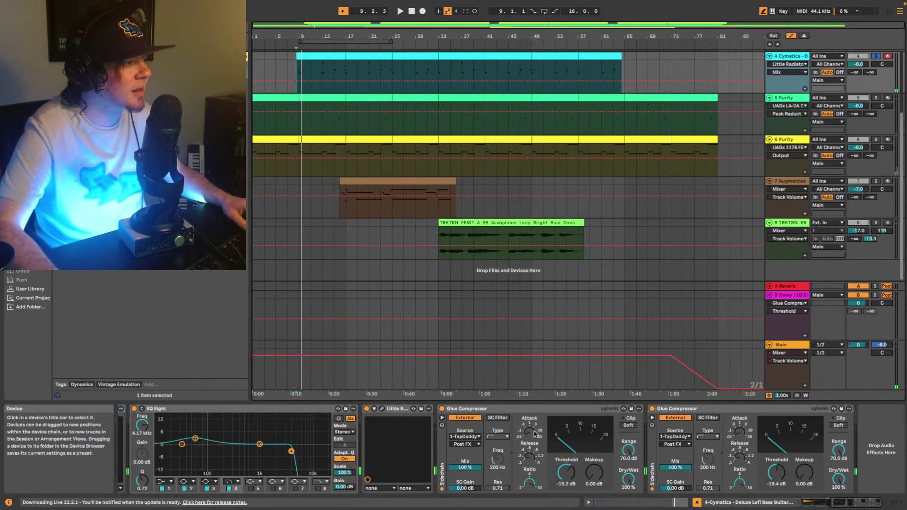
left_click(741, 433)
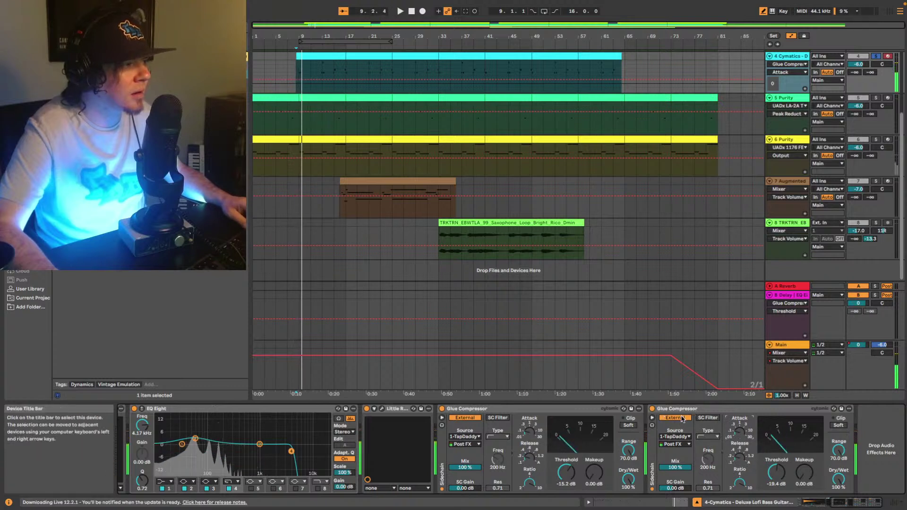
left_click(879, 58)
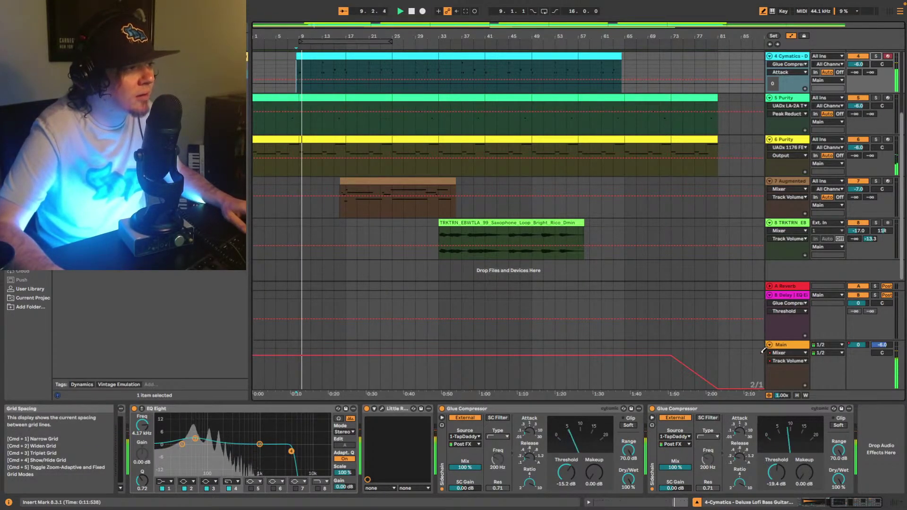
key("space")
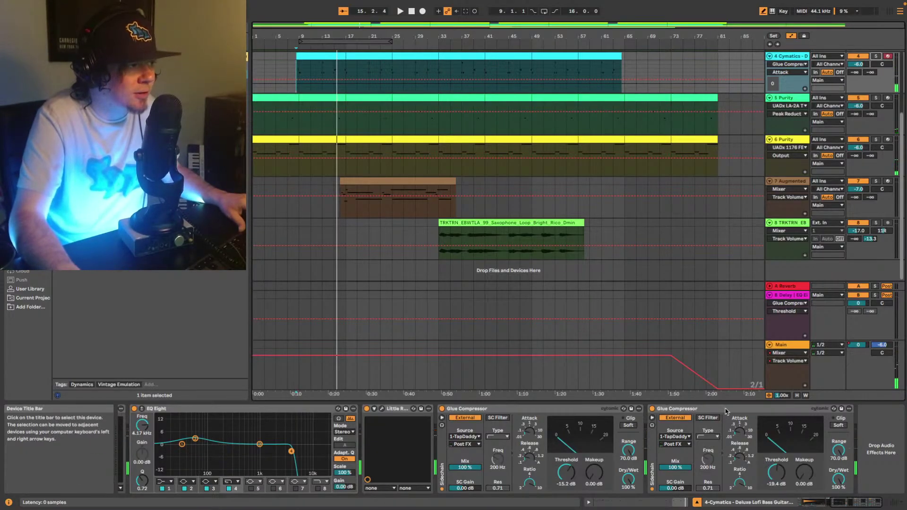
Compare the bass with both Glue Compressors bypassed and re-enabled while playing from bar 9
left_click(504, 410)
left_click(443, 408)
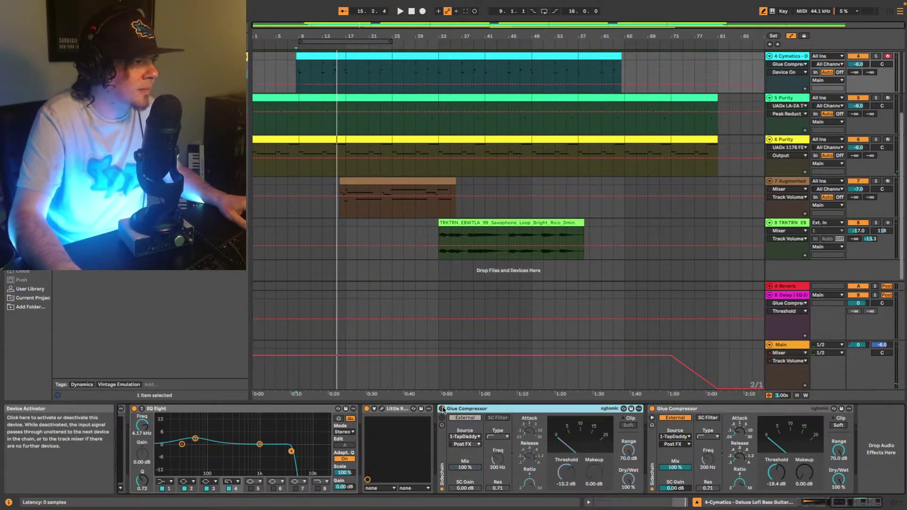
key("space")
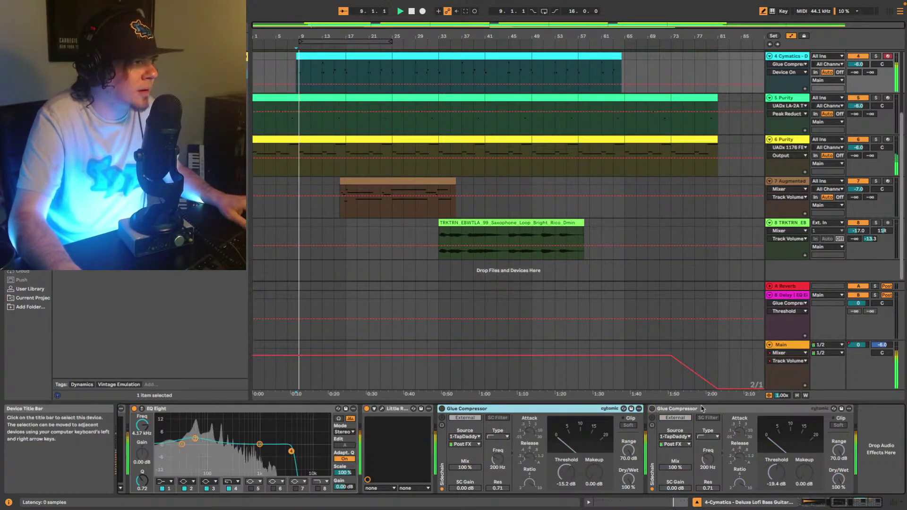
left_click(652, 408)
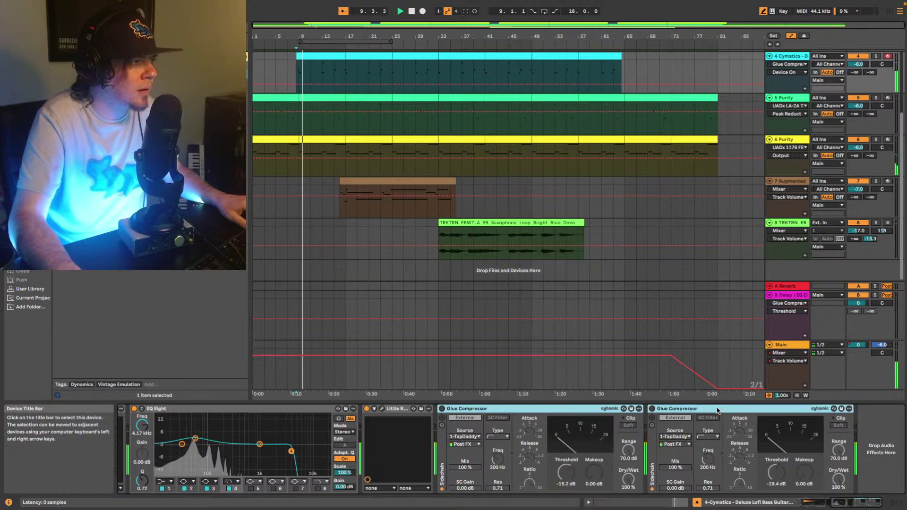
left_click(652, 408)
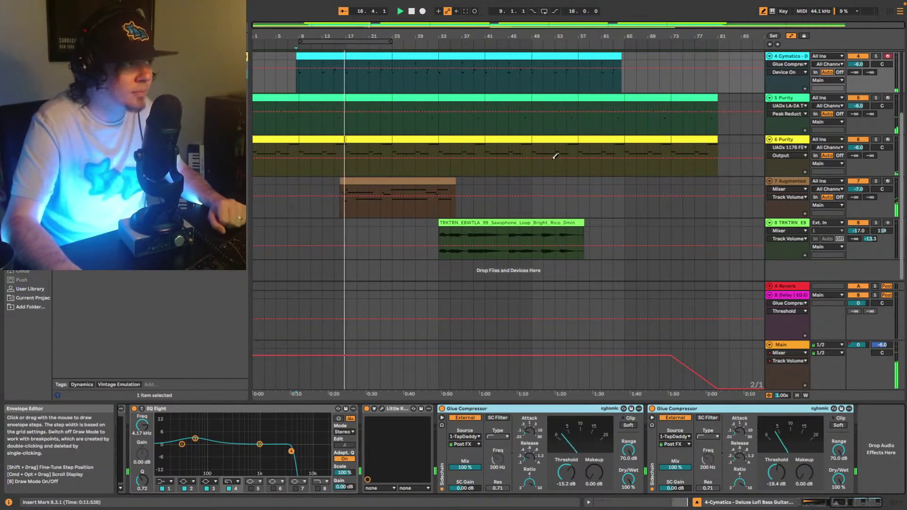
Cut the bass track's EQ Eight band 3 by about 2.36 dB at about 587 Hz while playing from bar 9
key("space")
key("space")
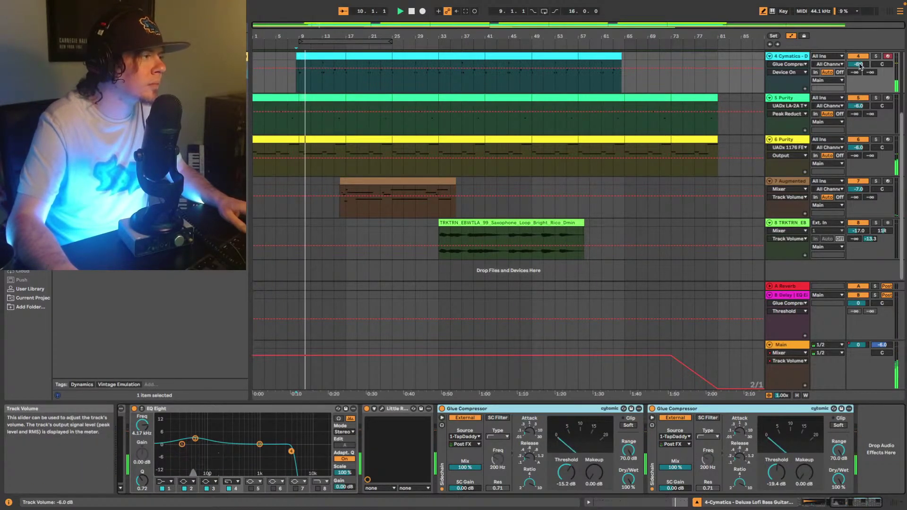
left_click_drag(873, 502, 857, 503)
left_click_drag(473, 444, 464, 447)
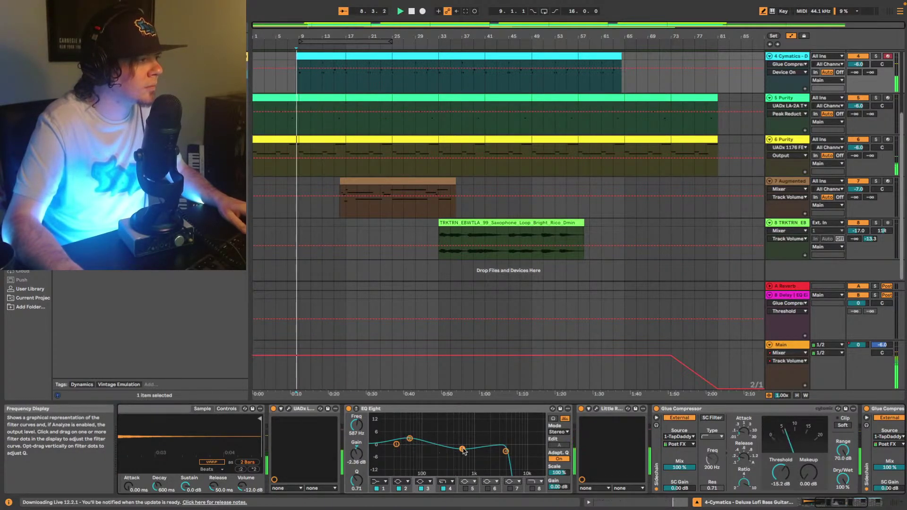
Enable band 5 in the bass track's EQ Eight and boost it by about 5.33 dB at about 4.64 kHz
left_click(466, 489)
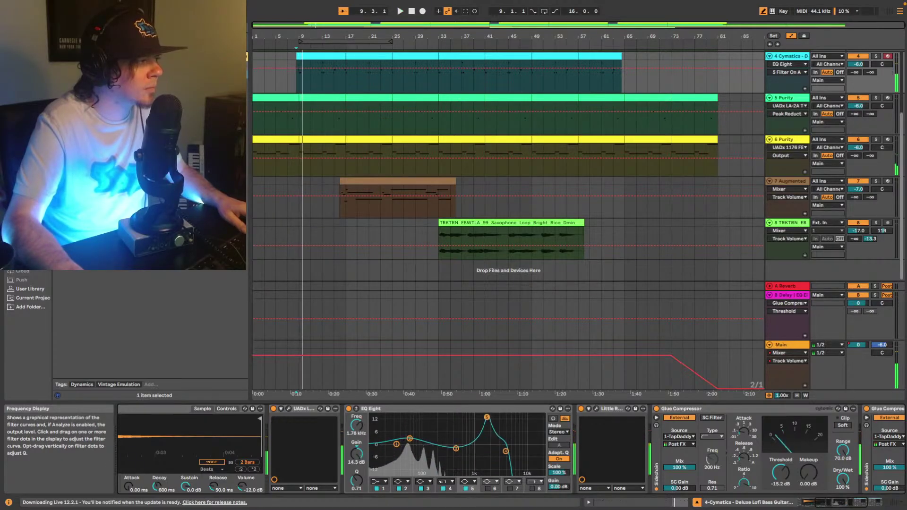
mouse_move(478, 419)
left_mouse_down()
mouse_move(501, 420)
mouse_move(507, 434)
left_mouse_up()
key("space")
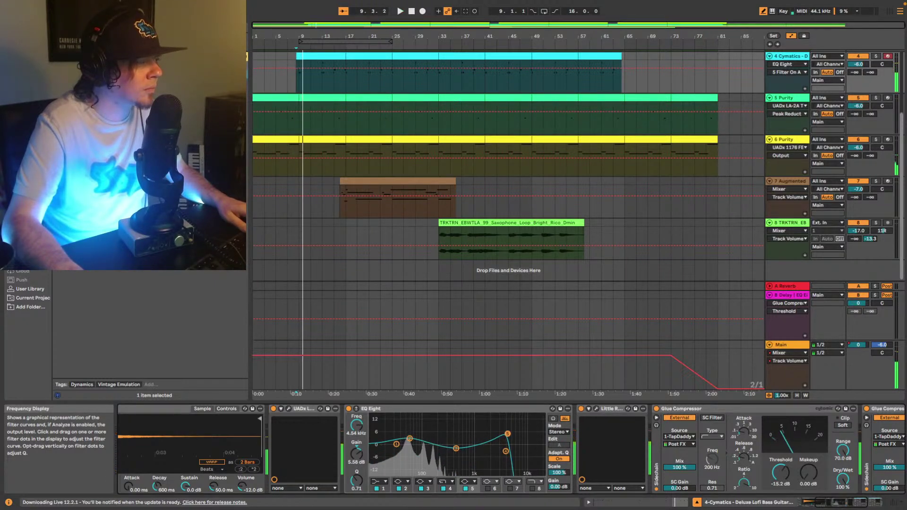
left_click_drag(507, 434, 508, 434)
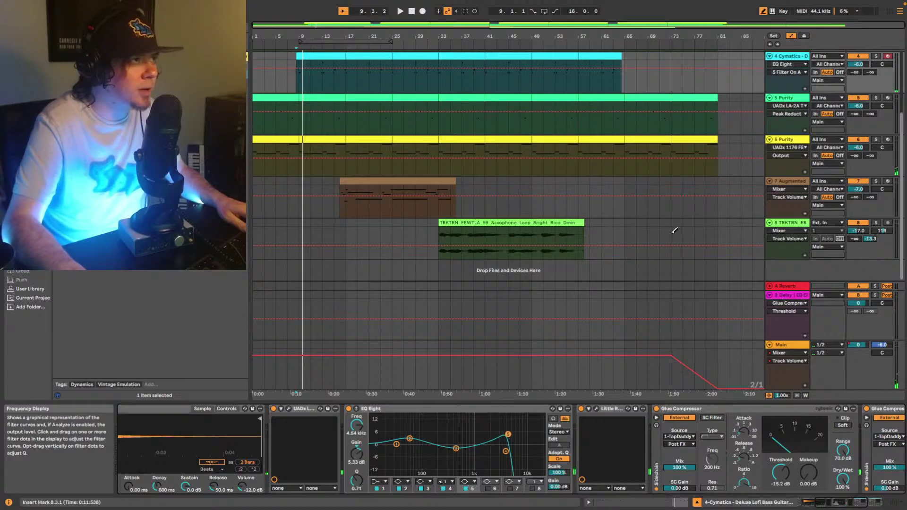
Solo the bass track to hear the new high-mid boost, and unsolo it to hear it in the mix from bar 9
left_click(877, 56)
key("space")
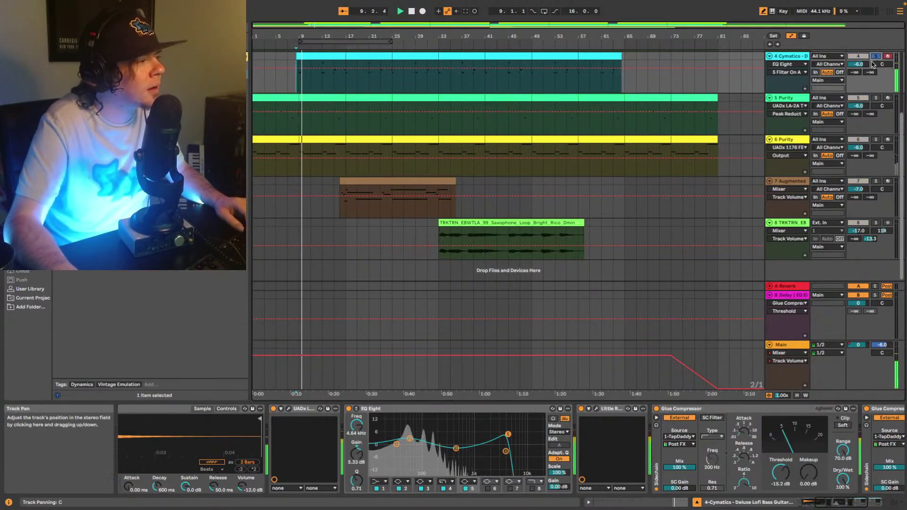
left_click(876, 56)
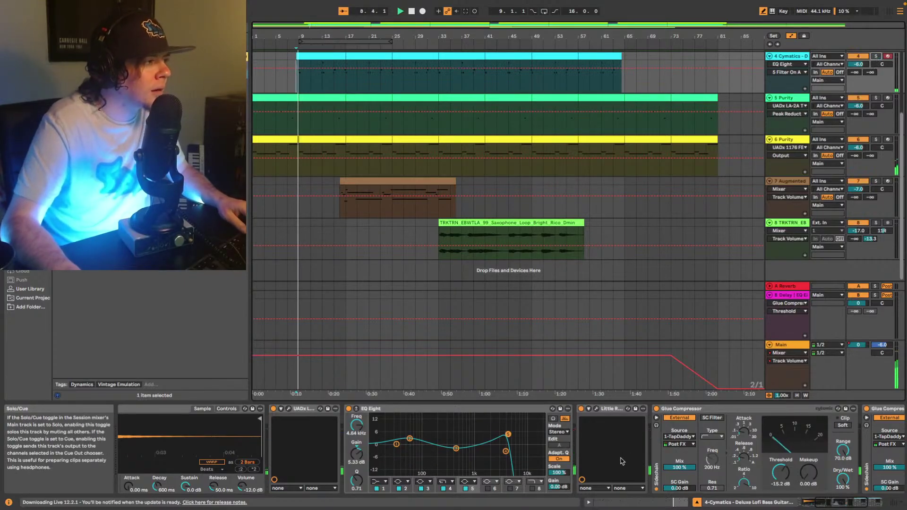
key("space")
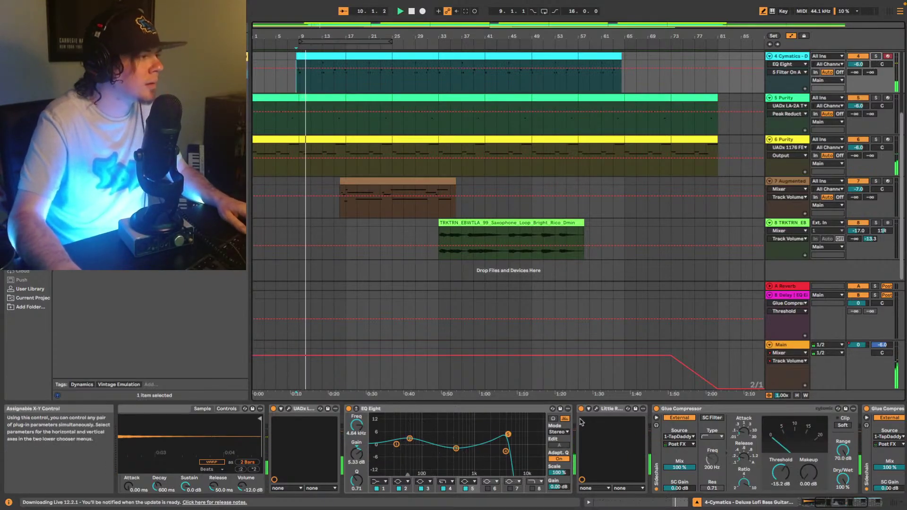
Open the bass track's Little Radiator, lower its Mix towards Dry and enable Bias while playing from bar 9
left_click(597, 409)
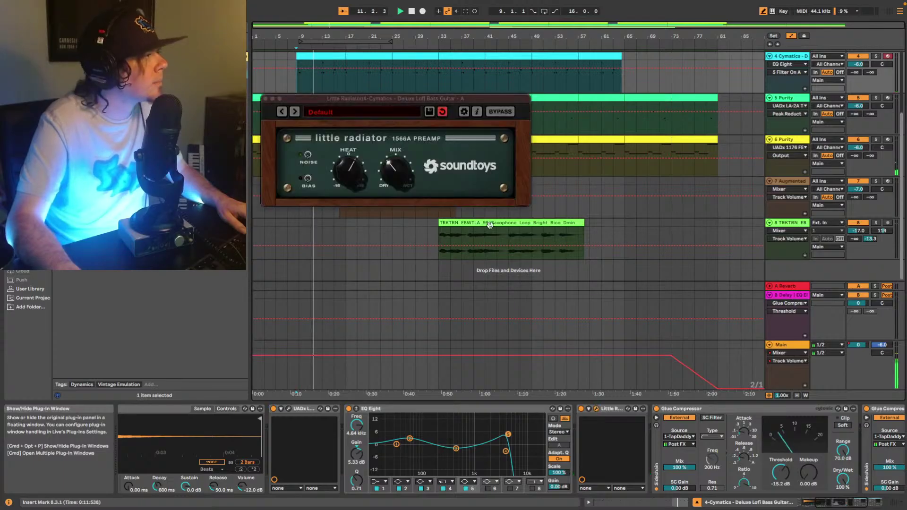
left_click_drag(394, 165, 396, 169)
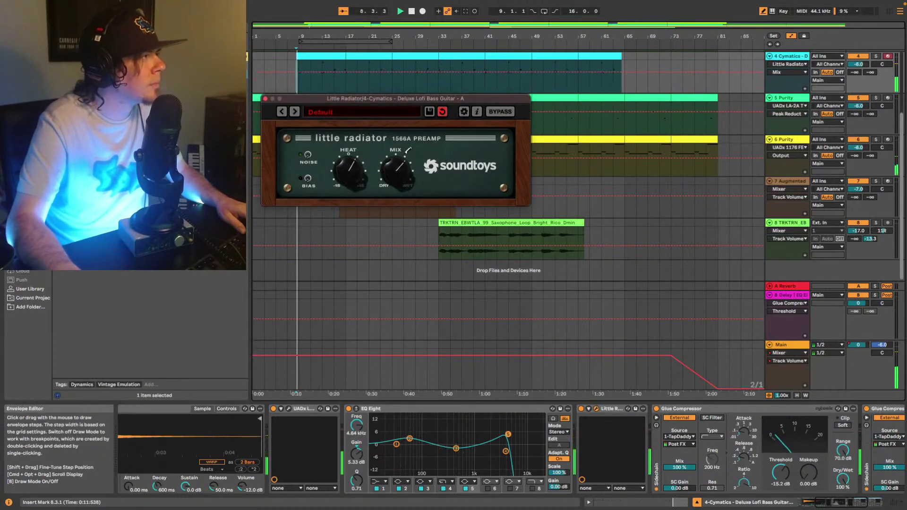
left_click_drag(413, 148, 394, 154)
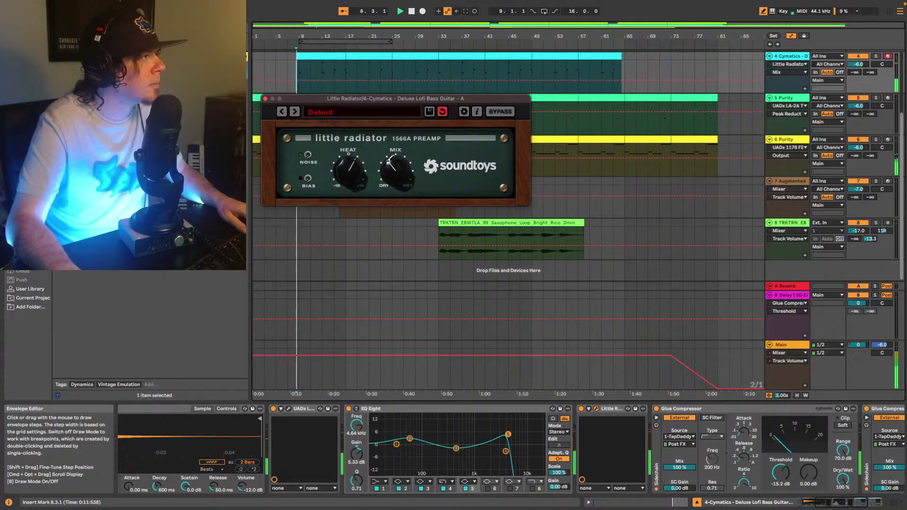
left_click(307, 178)
key("space")
key("space")
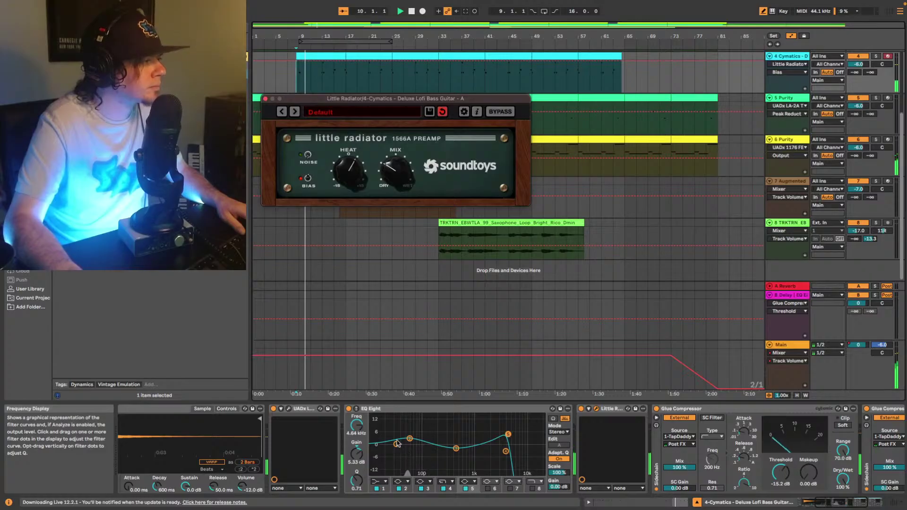
Boost the bass EQ's band 2 to about 5.58 dB at 57.4 Hz and set band 4 to about 3.91 kHz with Q 0.66
left_click_drag(409, 438, 410, 437)
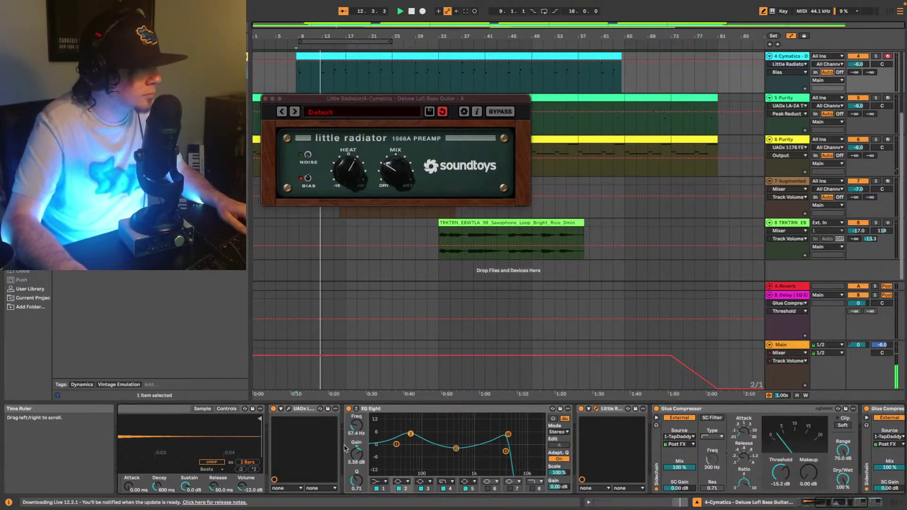
key("space")
left_click_drag(506, 451, 514, 452)
key("space")
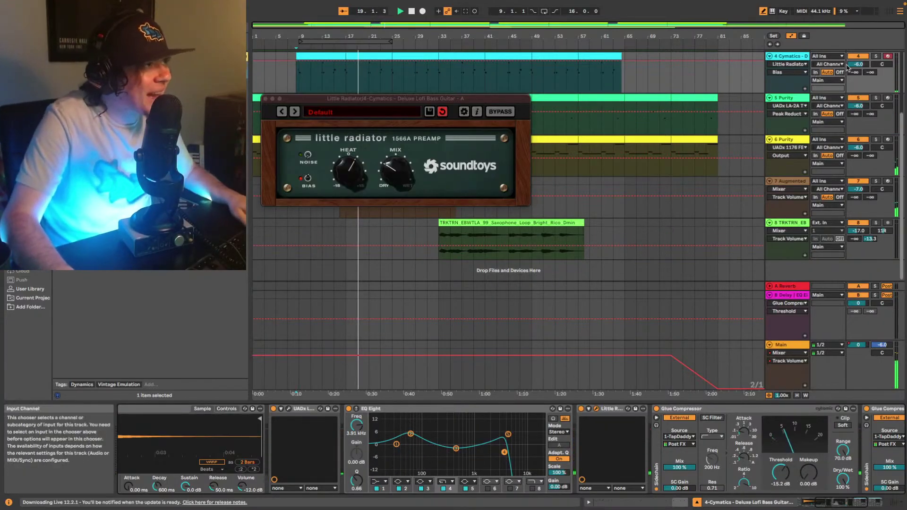
Set the bass track's volume to -8 dB and restart playback from bar 9
left_click(892, 88)
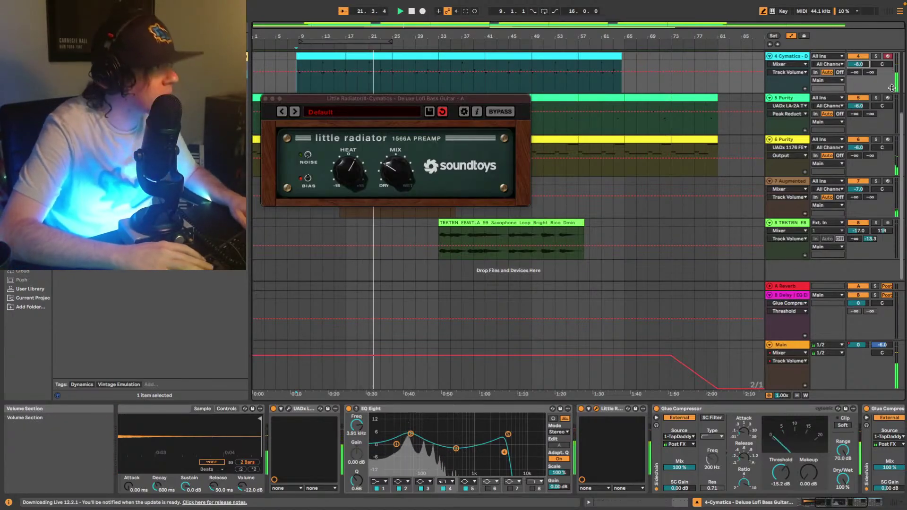
key("space")
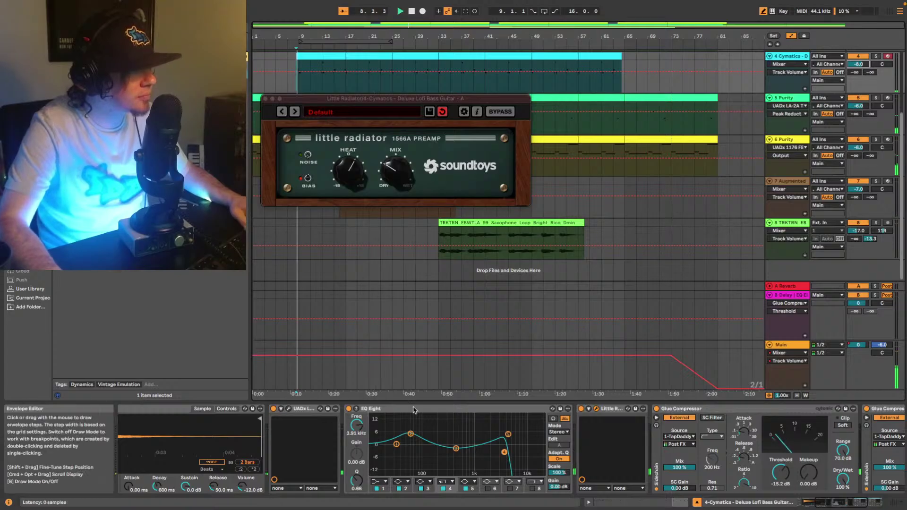
Enable the bass EQ's band 6 at about 141 Hz with 2.11 dB, and rebalance bands 2, 3 and 5, cutting band 3 to -3.35 dB at 408 Hz
mouse_move(411, 434)
left_mouse_down()
mouse_move(427, 422)
mouse_move(411, 416)
left_mouse_up()
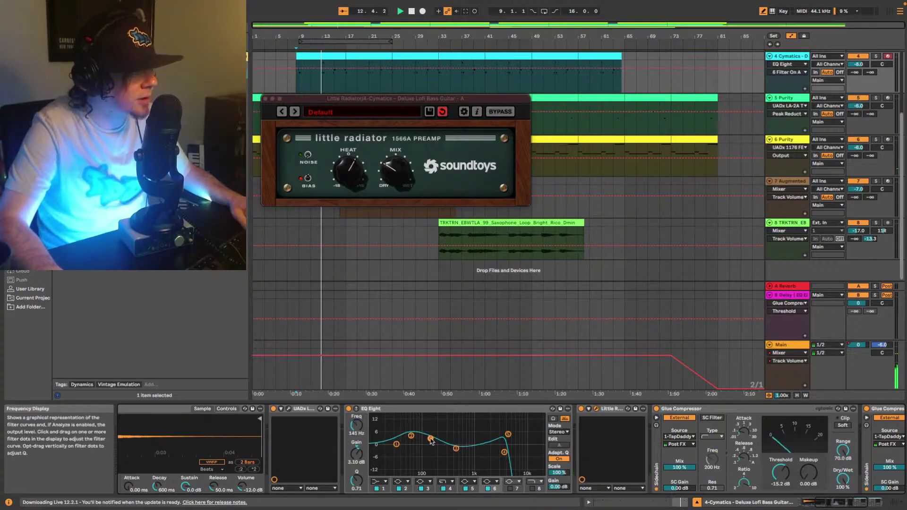
left_click_drag(432, 442, 431, 444)
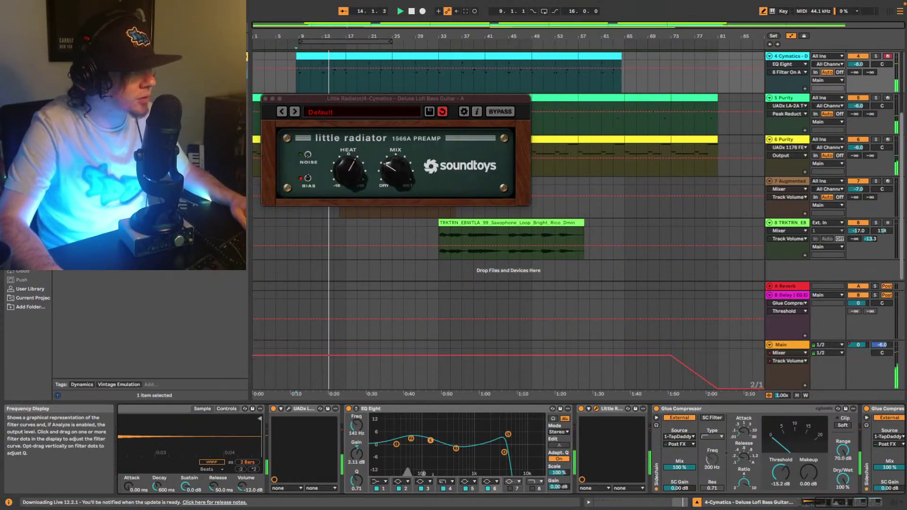
left_click_drag(501, 434, 502, 438)
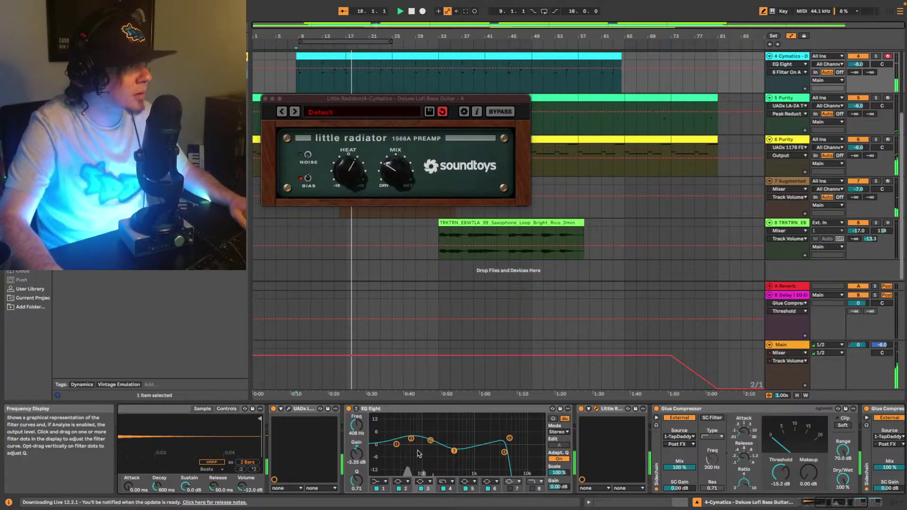
Raise the bass track's volume to -7 dB while the beat plays
left_click(858, 107)
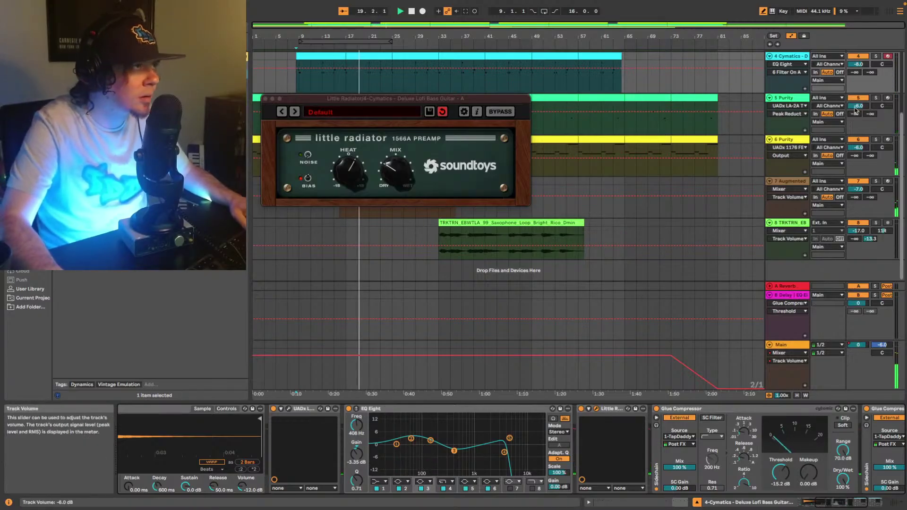
left_click(858, 65)
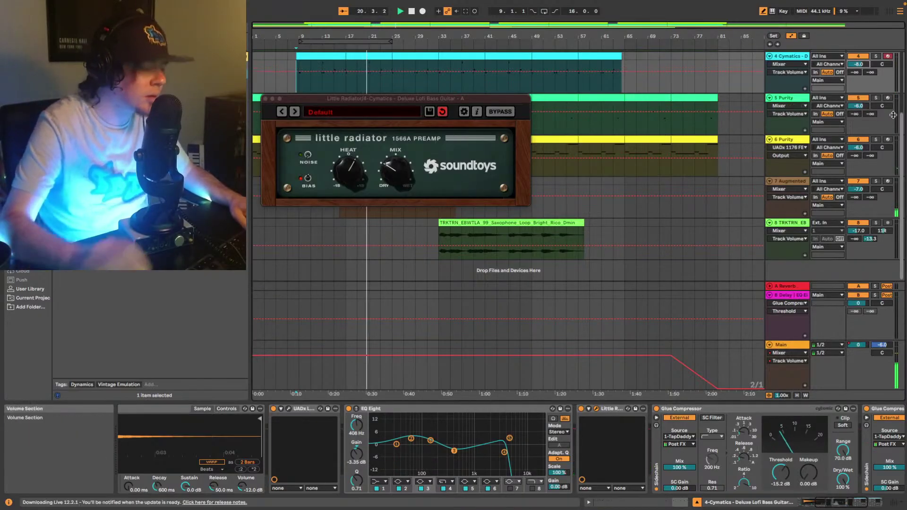
key("Up")
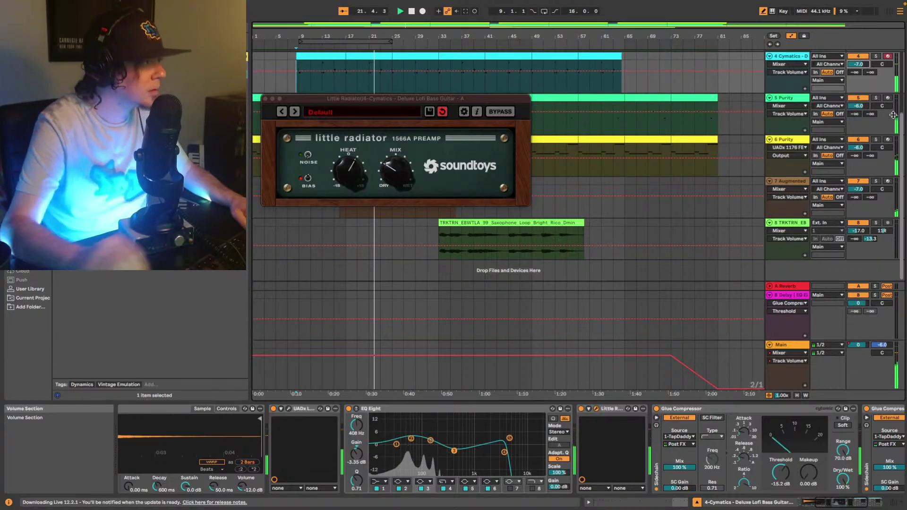
Set the bass EQ's band 2 to about 2.60 dB at 51.8 Hz, band 3 to -3.10 dB at 435 Hz and band 4's Q to 0.61
left_click(432, 441)
left_click_drag(432, 441, 456, 453)
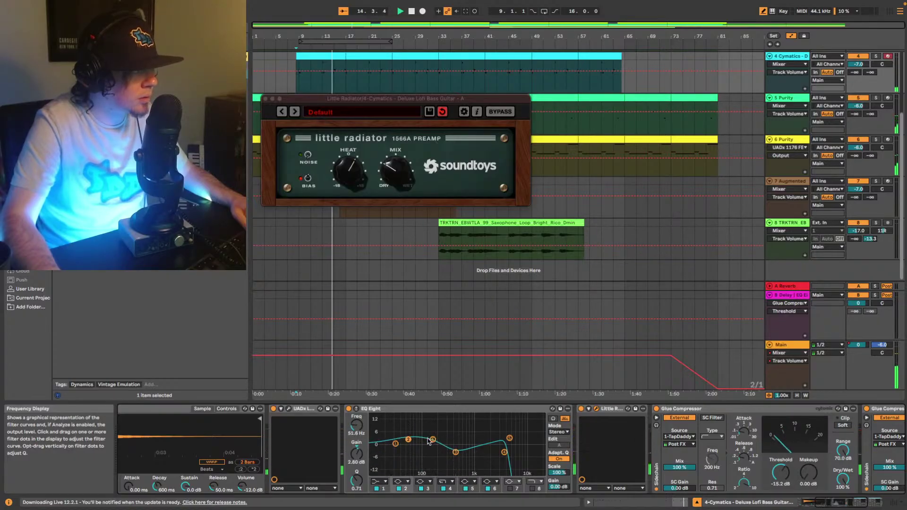
left_click_drag(429, 440, 432, 440)
left_click(455, 452)
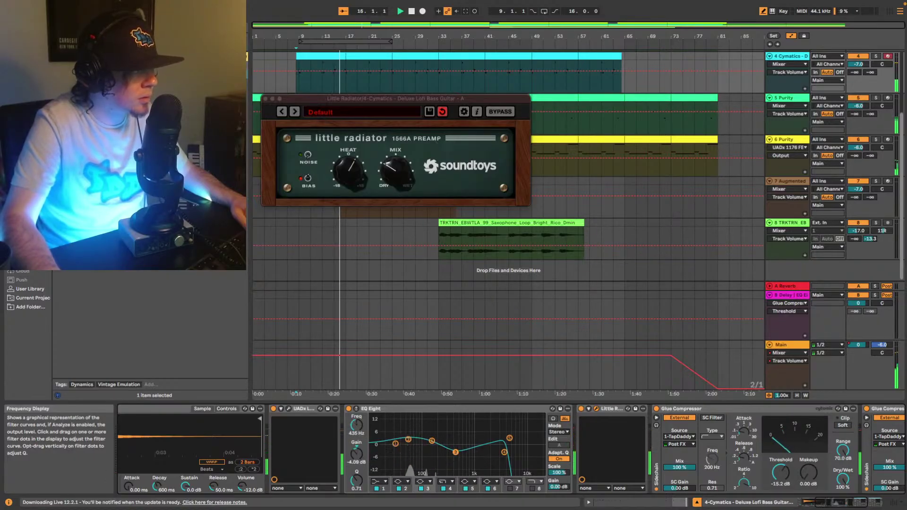
left_click(505, 452)
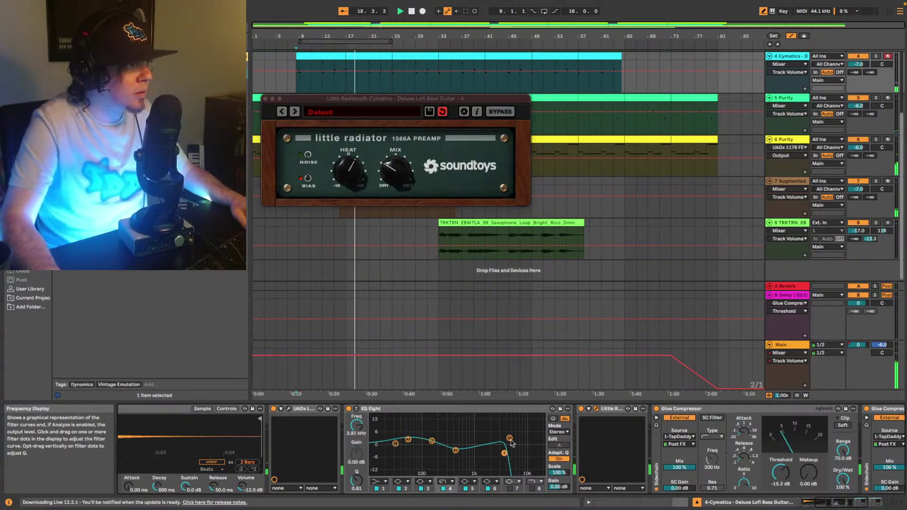
Sweep the bass EQ's band 5 to a 5.58 dB boost at about 2.35 kHz and ease band 3 to -2.60 dB at 454 Hz
mouse_move(509, 438)
left_mouse_down()
mouse_move(490, 435)
mouse_move(500, 438)
mouse_move(498, 416)
mouse_move(495, 434)
left_mouse_up()
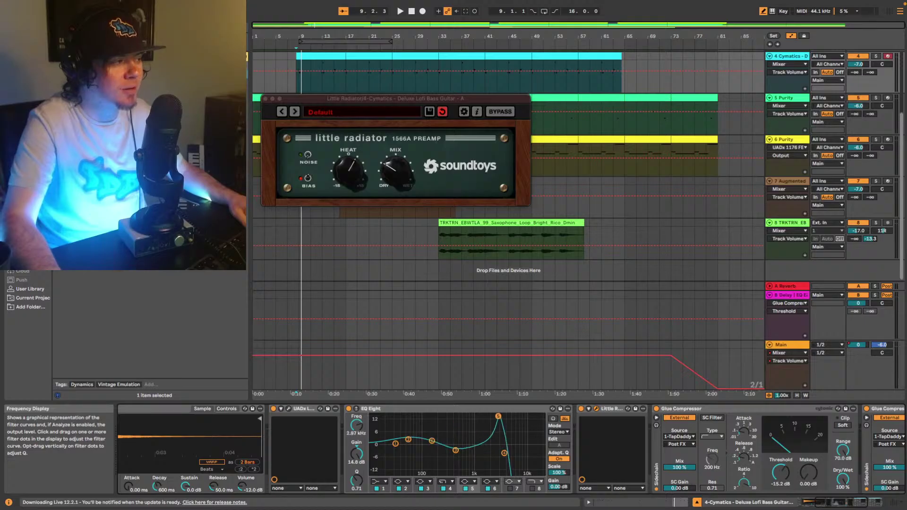
mouse_move(497, 417)
left_mouse_down()
mouse_move(502, 422)
mouse_move(493, 416)
left_mouse_up()
key("space")
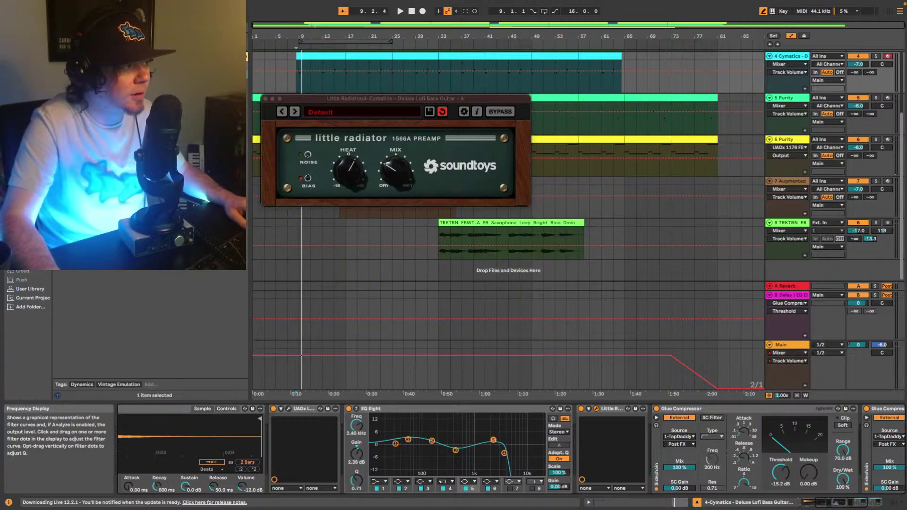
left_click_drag(492, 435, 493, 435)
key("space")
key("space")
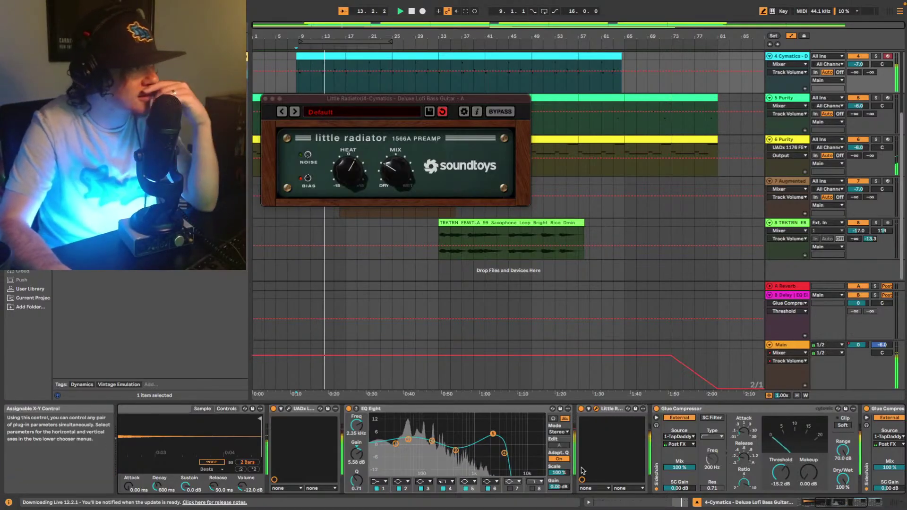
left_click(455, 450)
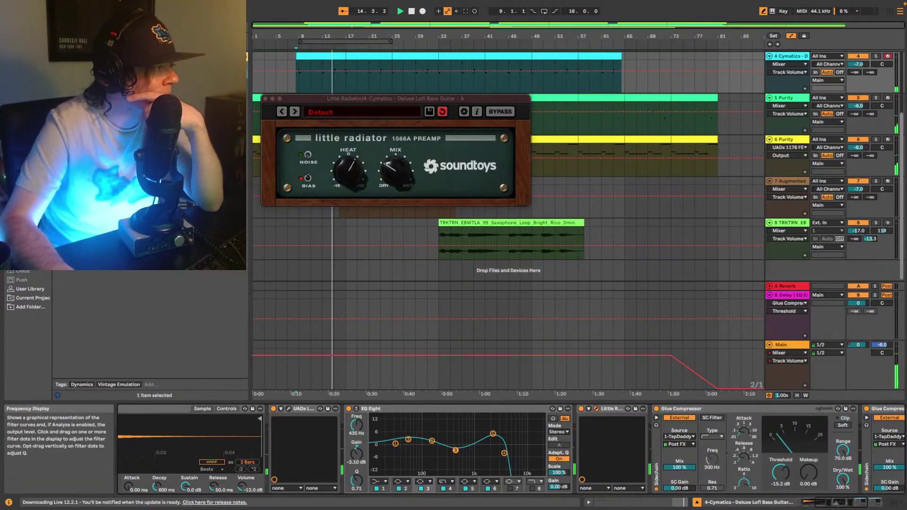
left_click_drag(455, 451, 456, 449)
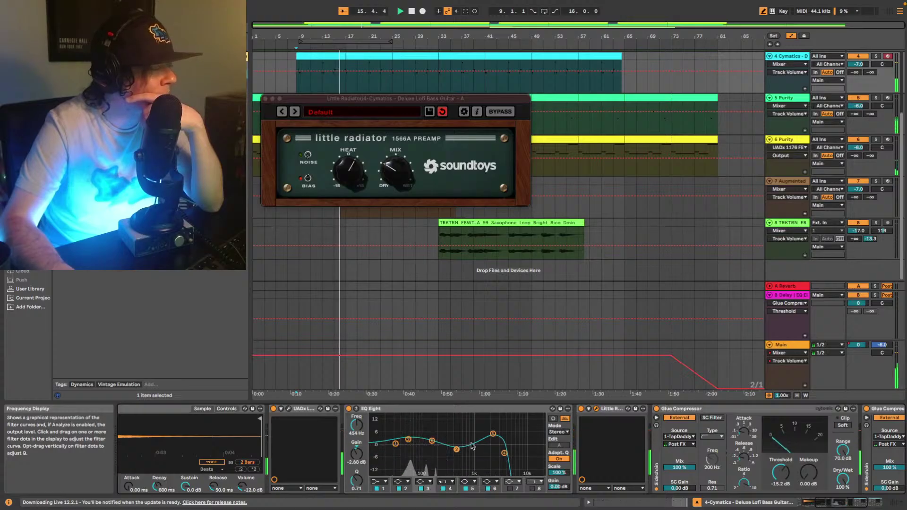
Open the bass track's LA-2A and fine-tune its Gain and Peak Reduction while the beat plays
left_click(288, 409)
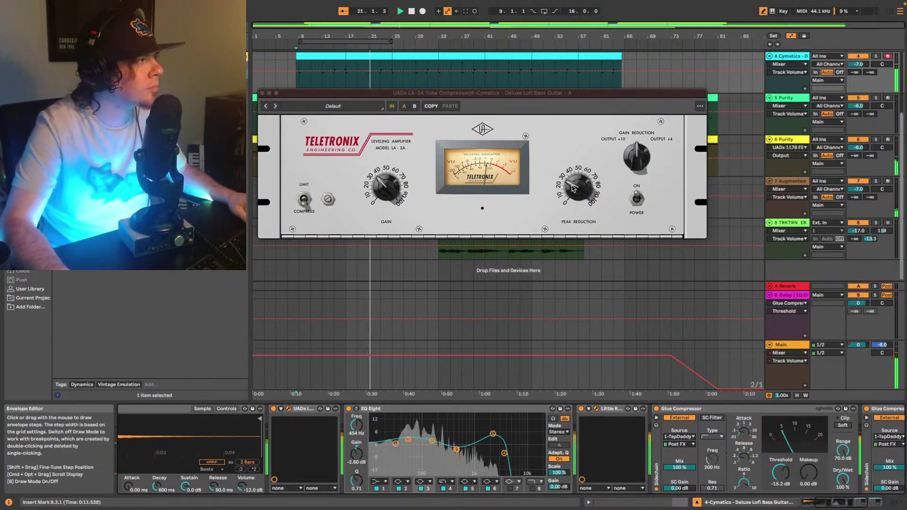
left_click(389, 188)
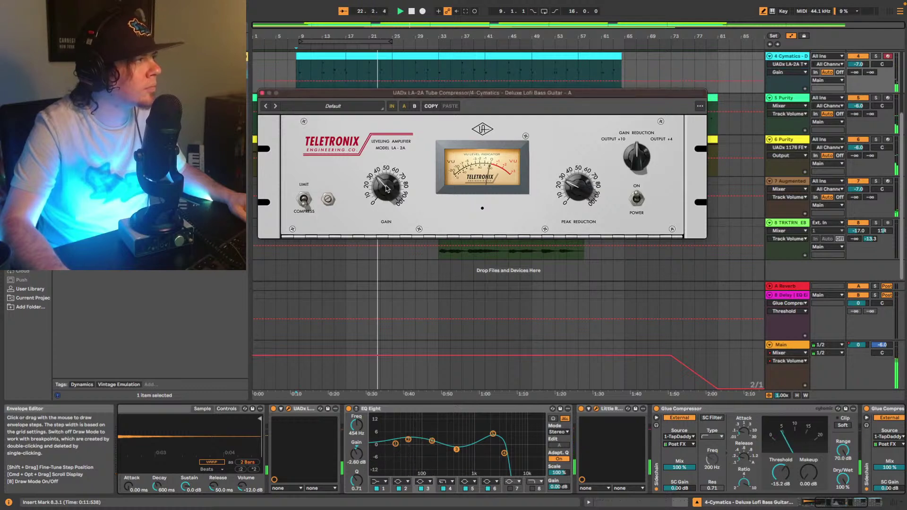
left_click(574, 187)
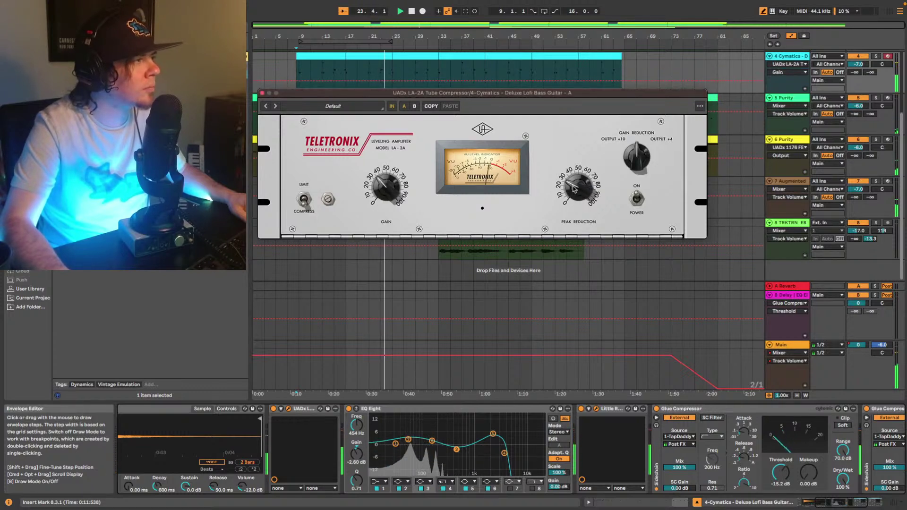
left_click(388, 189)
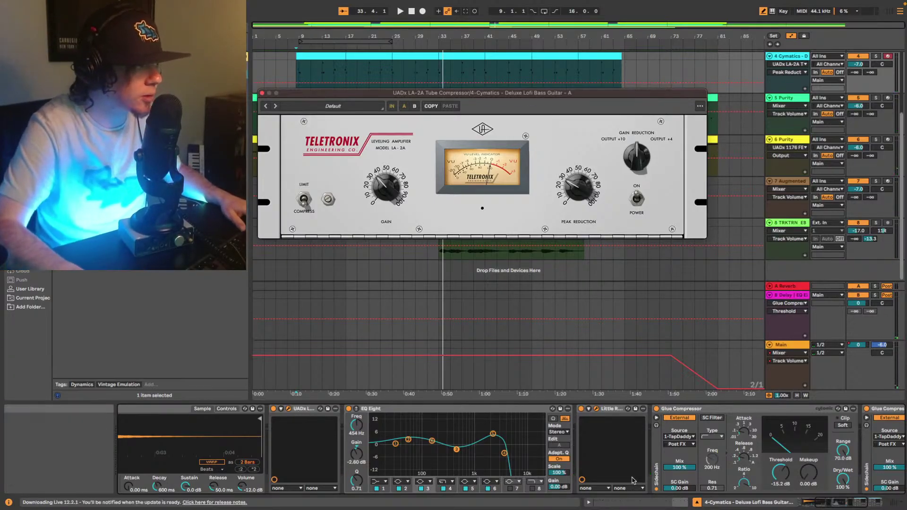
Check the bass with Little Radiator bypassed and re-enabled, and bring both Glue Compressors in the bass device chain into view
left_click(581, 409)
key("space")
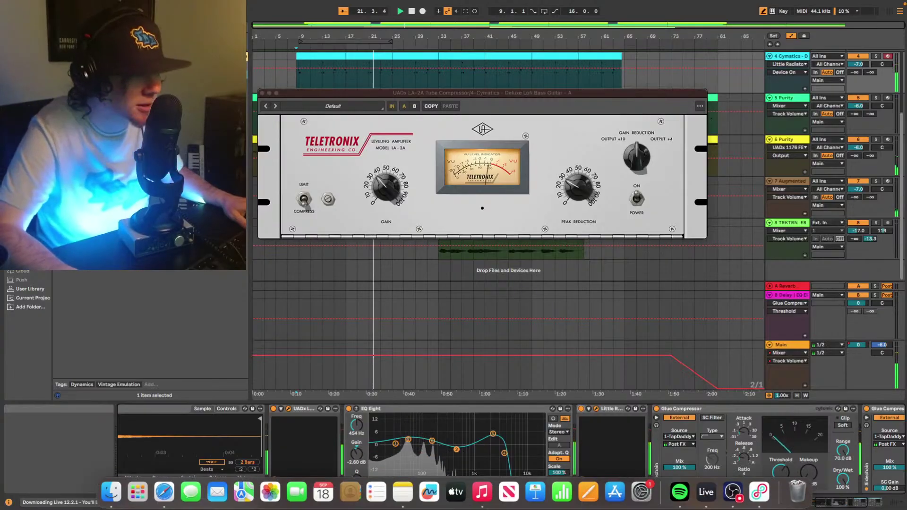
left_click_drag(840, 503, 849, 496)
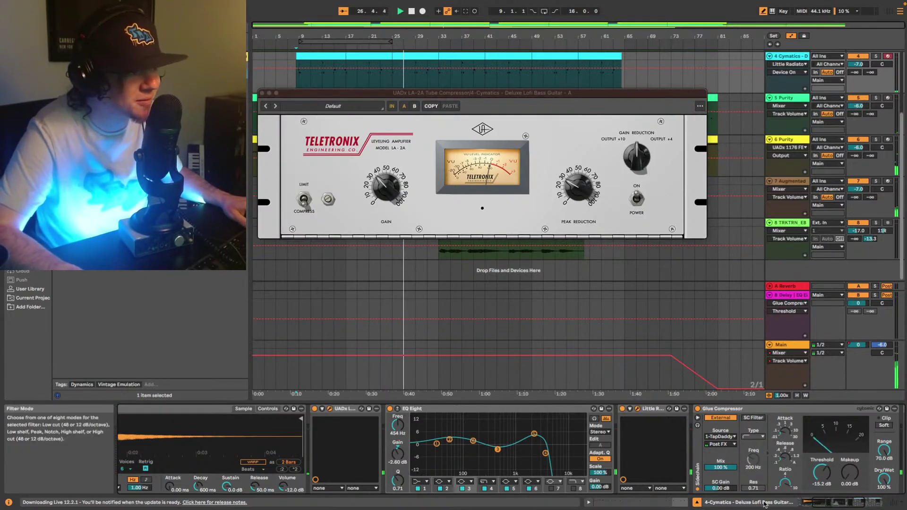
left_click(859, 505)
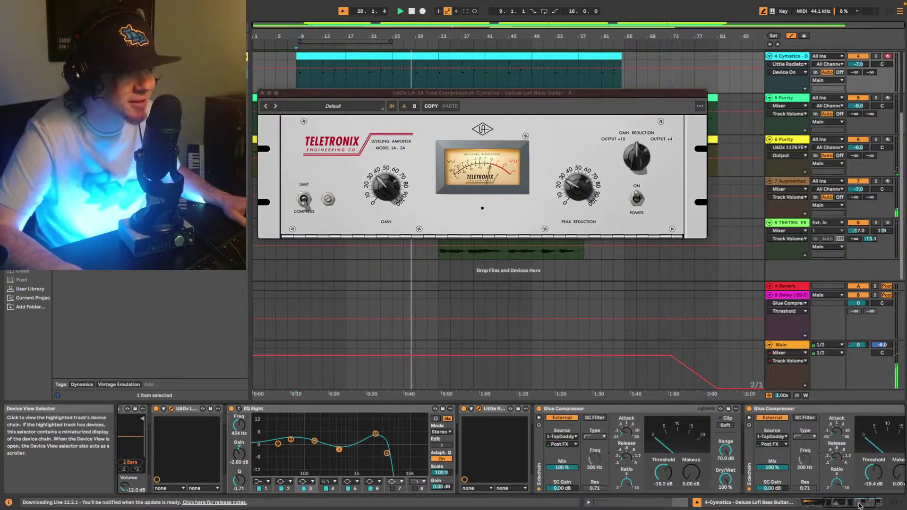
Close the LA-2A and Little Radiator windows and set the bass EQ's band 5 to about 5.08 dB at 2.72 kHz
left_click(849, 504)
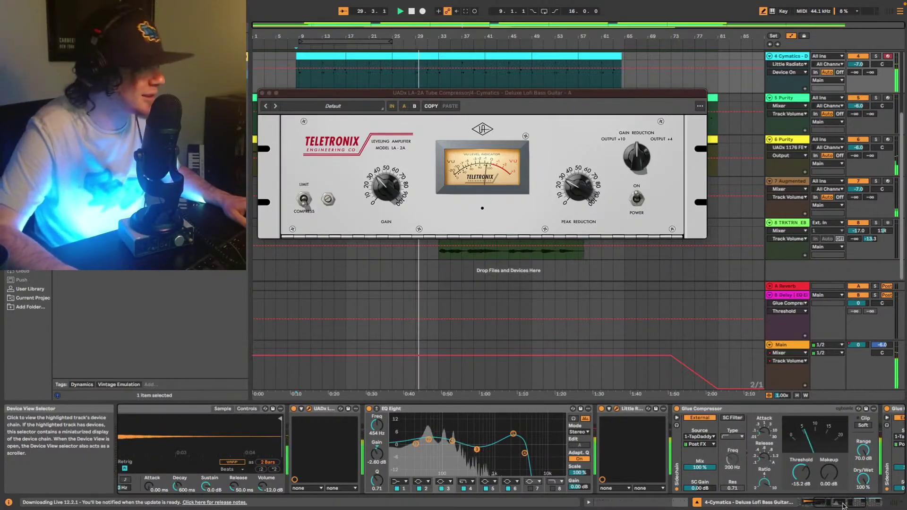
left_click(262, 94)
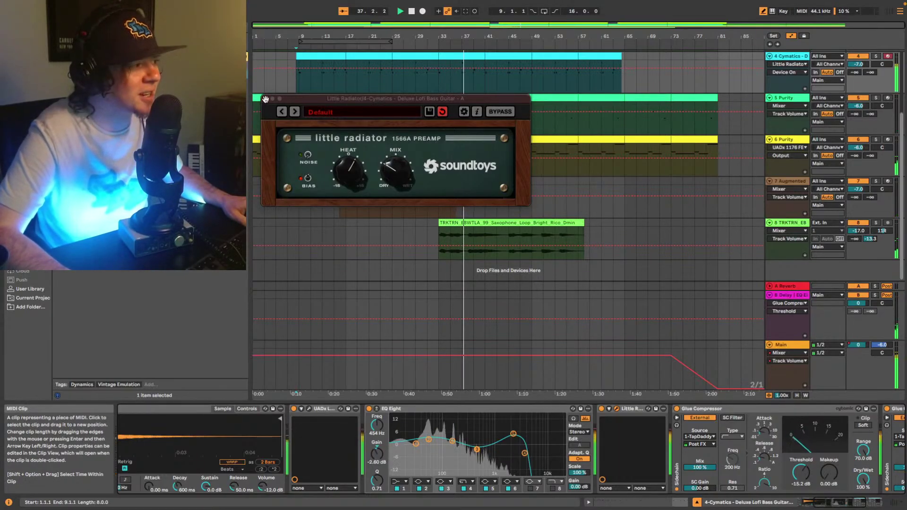
left_click(265, 99)
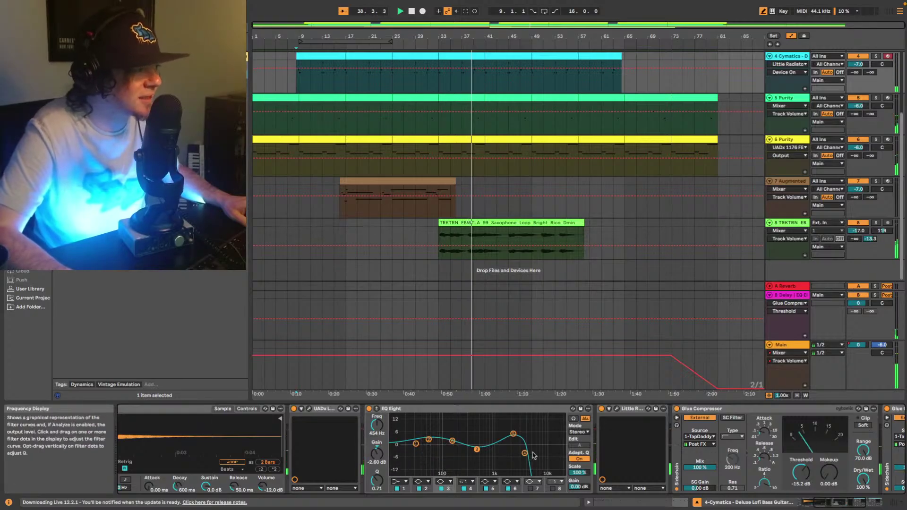
left_click(525, 453)
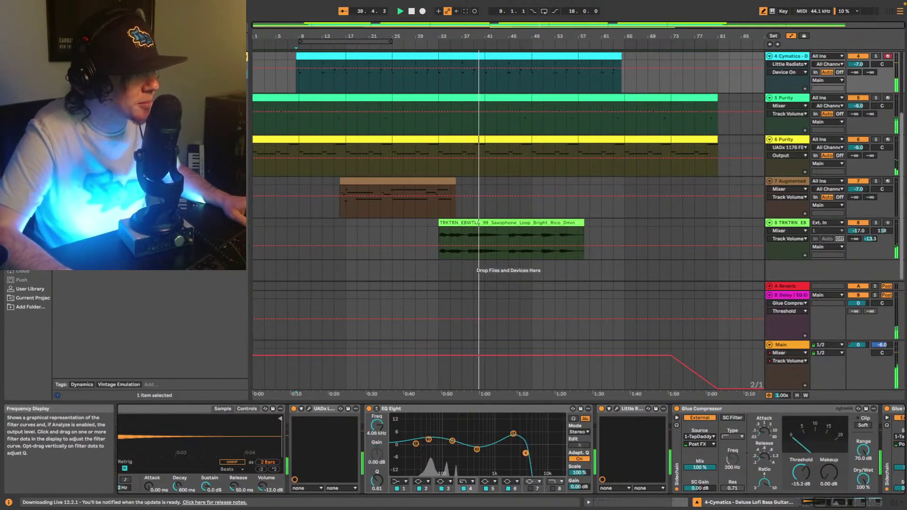
left_click_drag(525, 453, 518, 434)
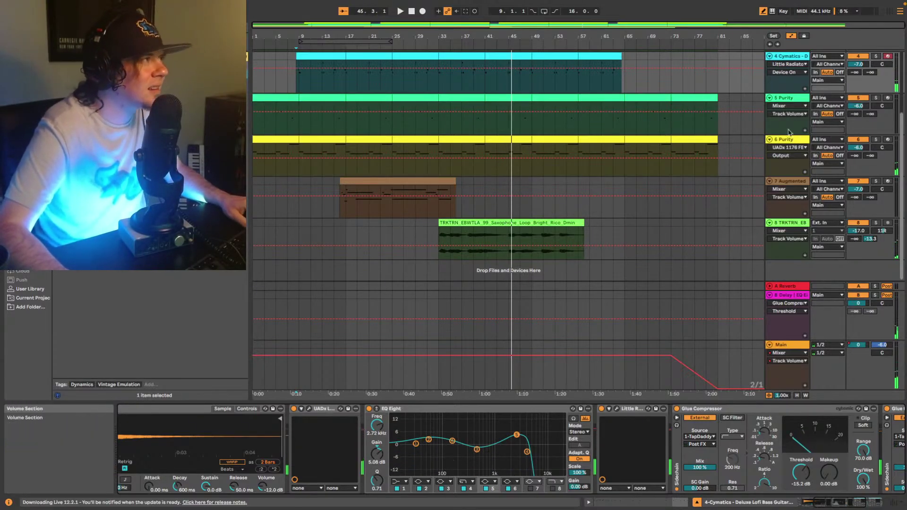
Solo the bass, audition EQ band 5 with a 15 dB boost, settle it at 4.34 dB at 3.67 kHz, and play unsoloed
scroll(787, 132, "up", 1)
key("space")
key("space")
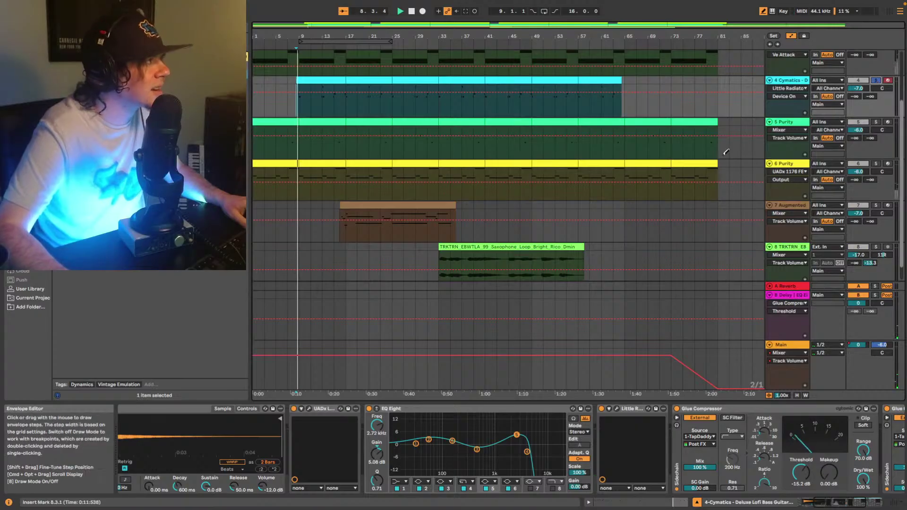
key("space")
left_click_drag(517, 435, 522, 415)
key("space")
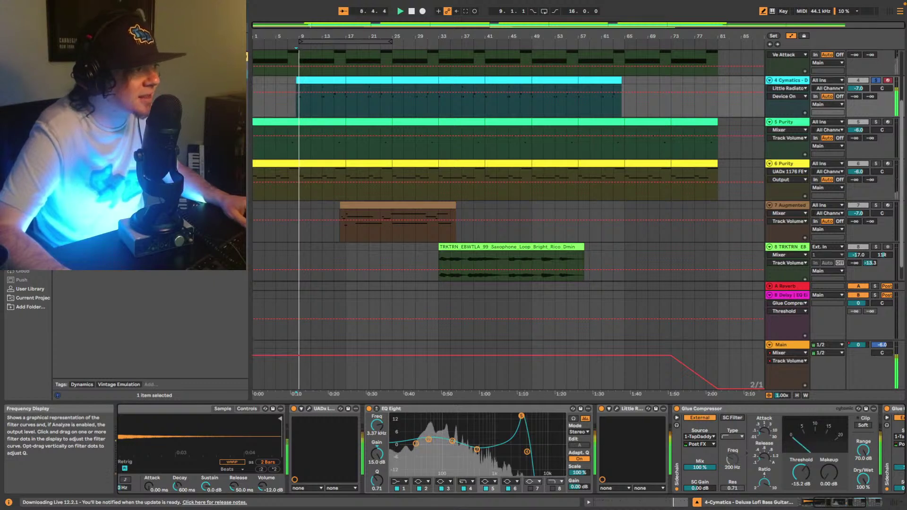
key("space")
key("space")
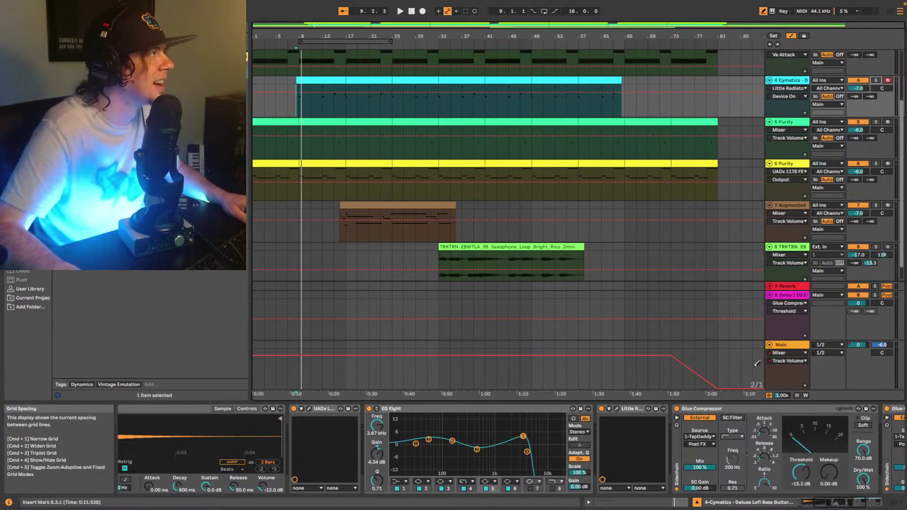
key("space")
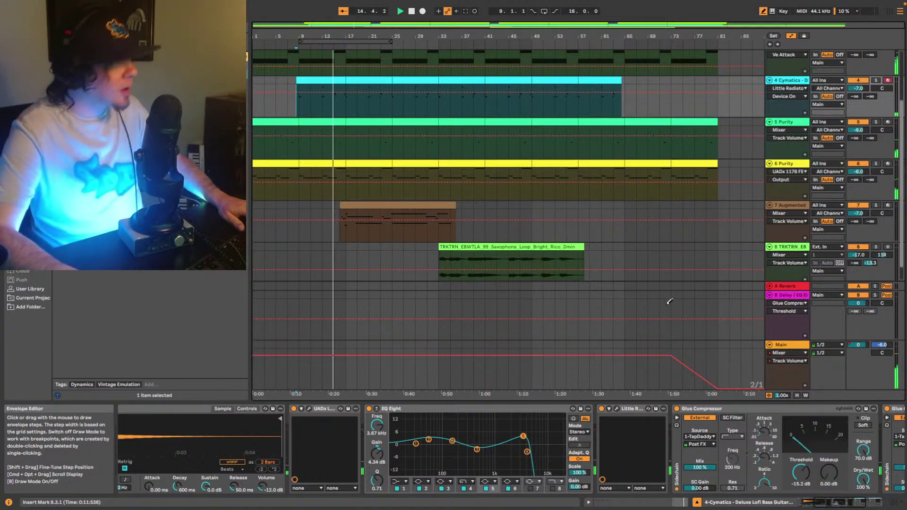
Add the UADx LA-2A Tube Compressor to the end of the Augmented MALLETS track's device chain and adjust its Peak Reduction
scroll(676, 295, "down", 1)
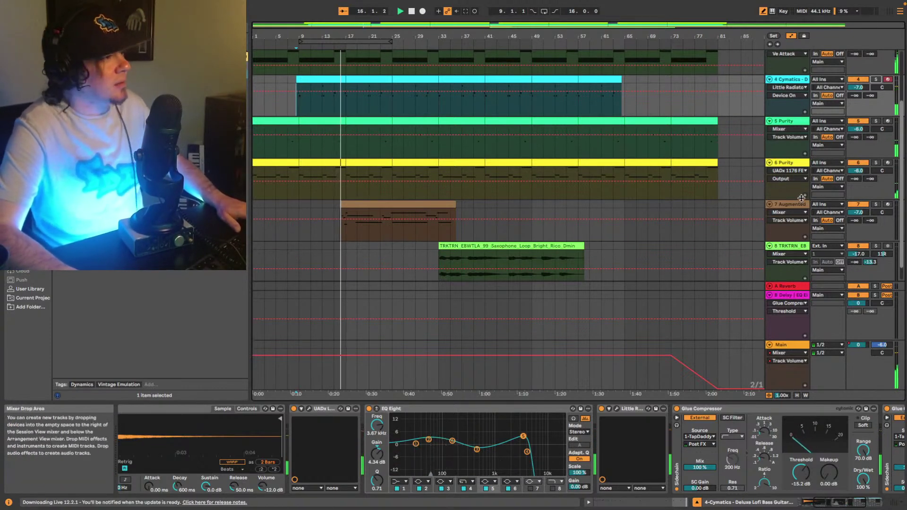
left_click(802, 200)
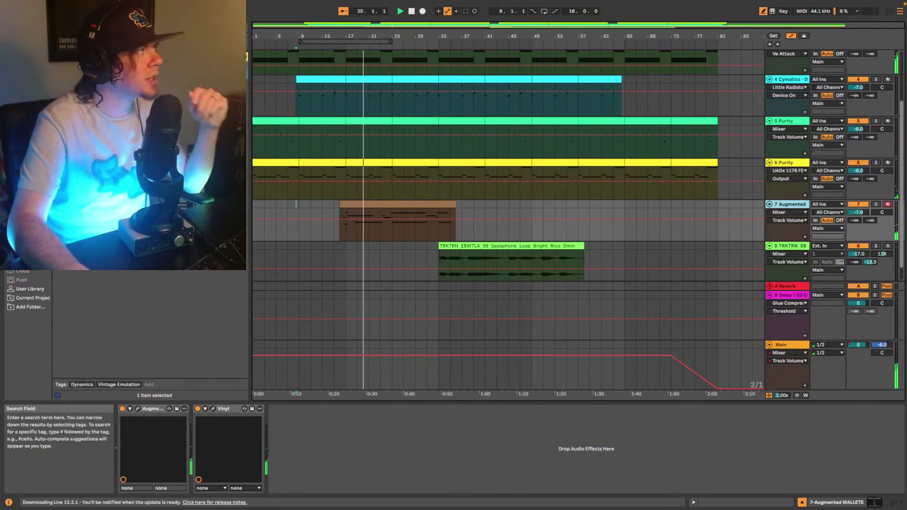
left_click(142, 28)
type("reverb")
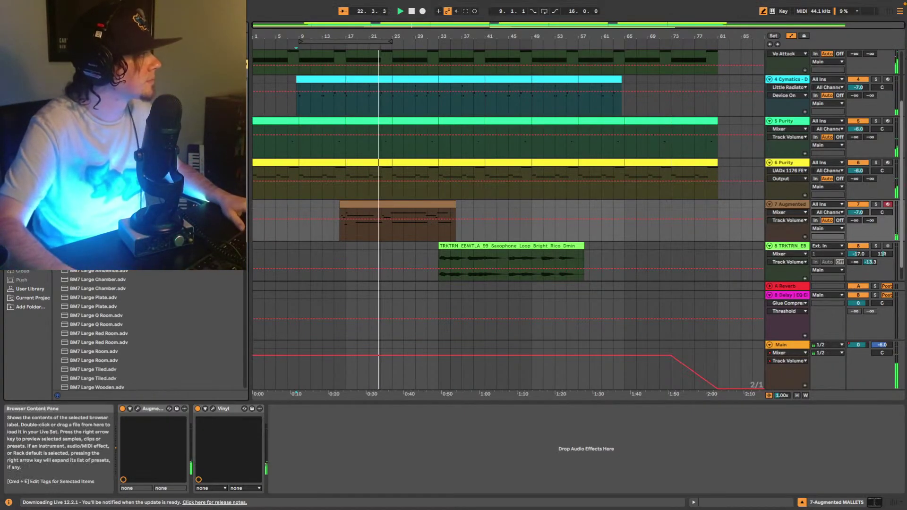
left_click(22, 194)
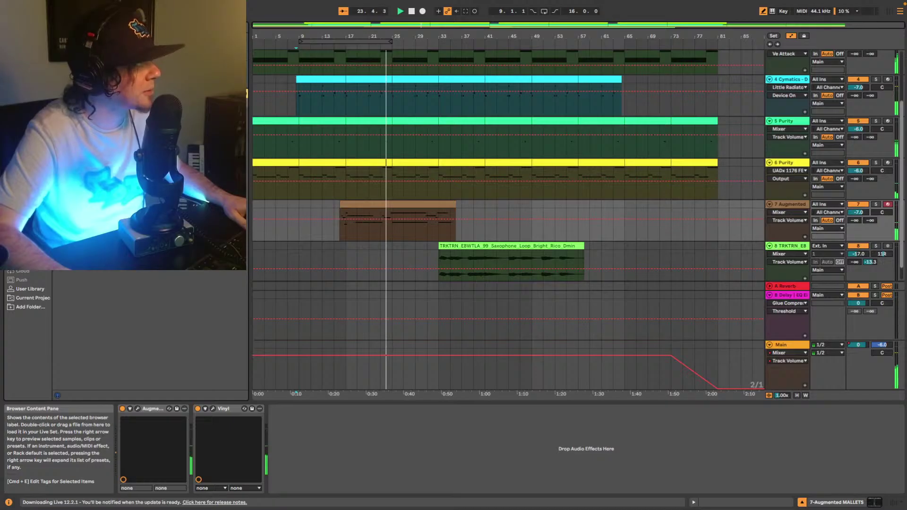
left_click_drag(95, 118, 379, 481)
left_click_drag(576, 192, 575, 189)
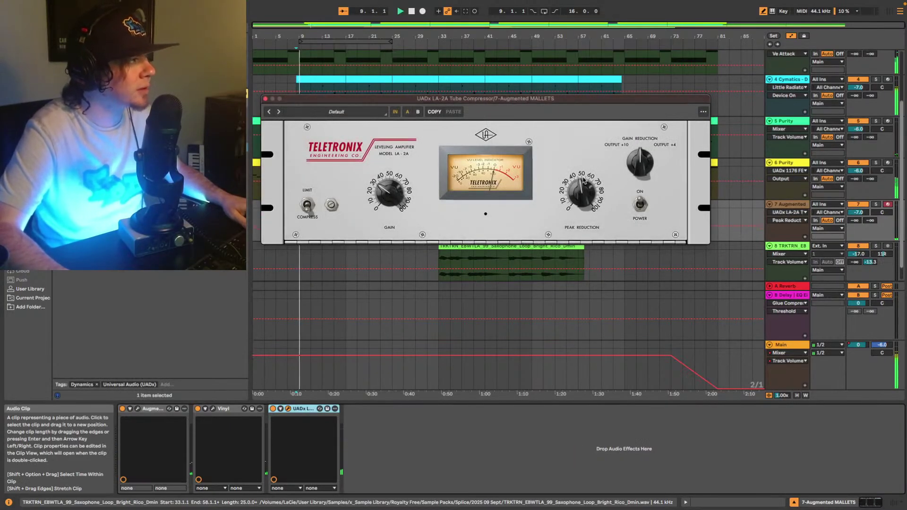
left_click_drag(373, 99, 500, 106)
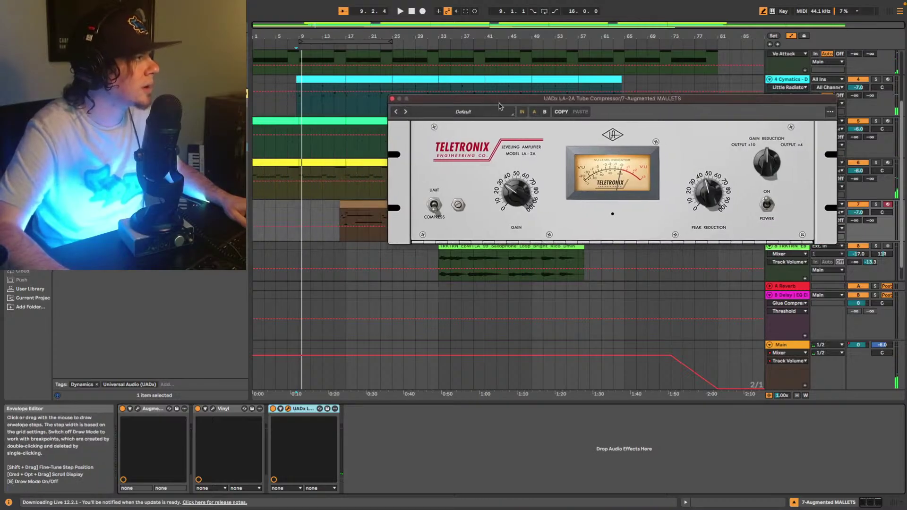
Turn off Draw Mode, raise the mallets LA-2A's Peak Reduction and audition it from bar 16 before closing the plug-in window
left_click(343, 214)
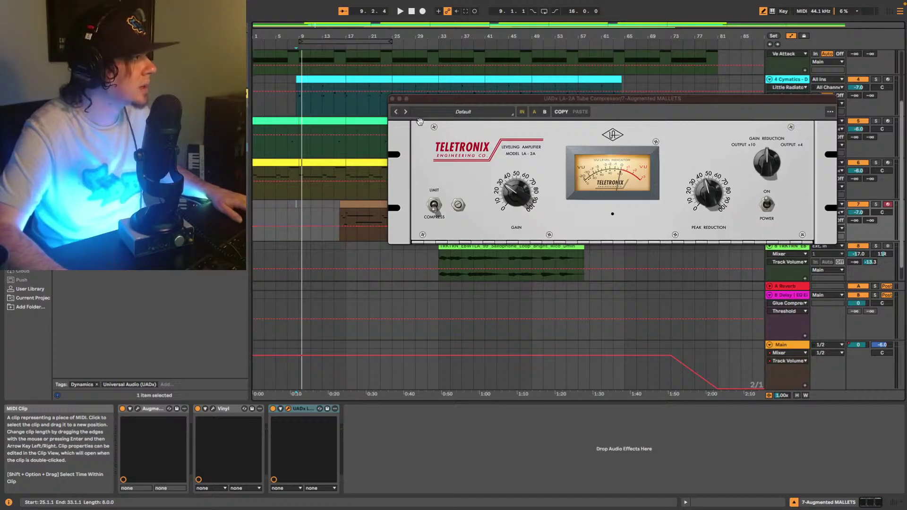
left_click(340, 48)
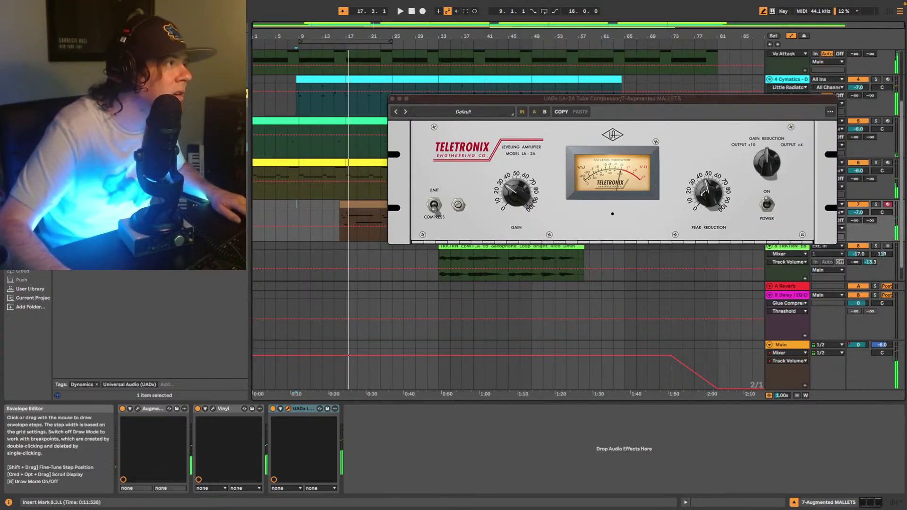
left_click(763, 10)
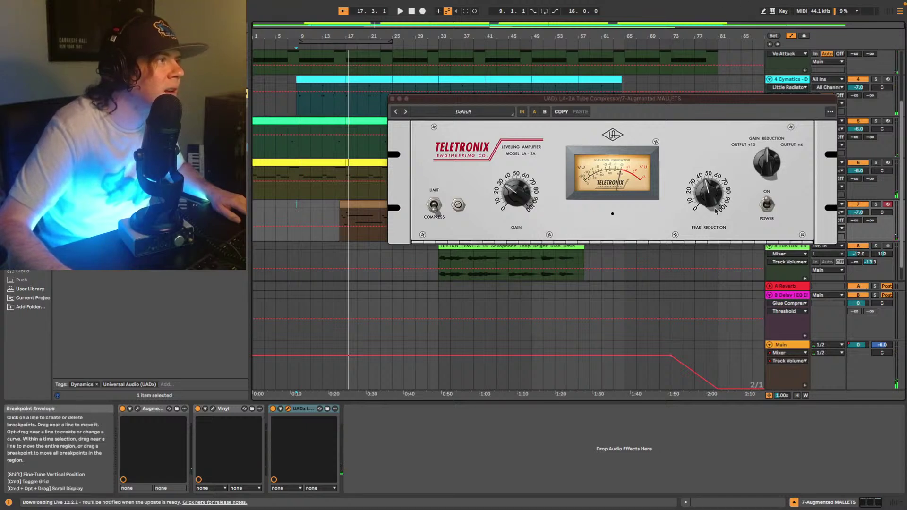
left_click_drag(706, 196, 709, 187)
key("space")
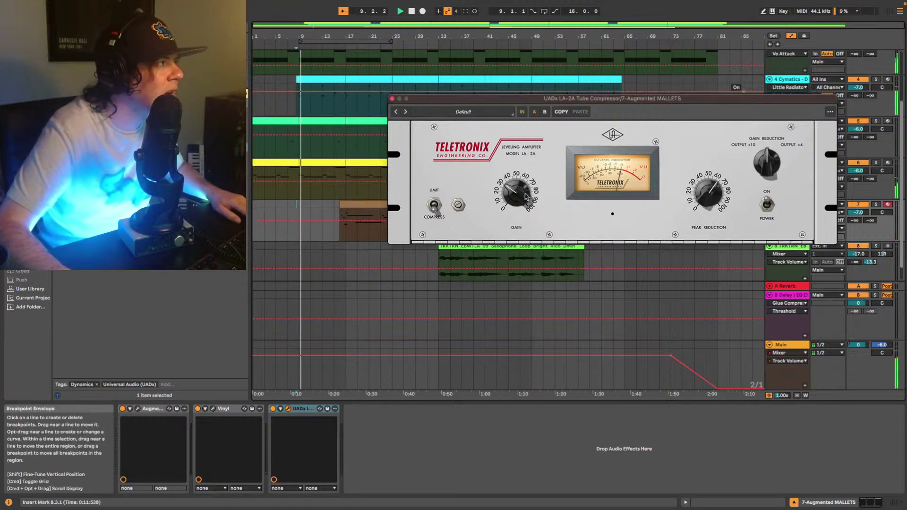
left_click(339, 230)
key("space")
key("space")
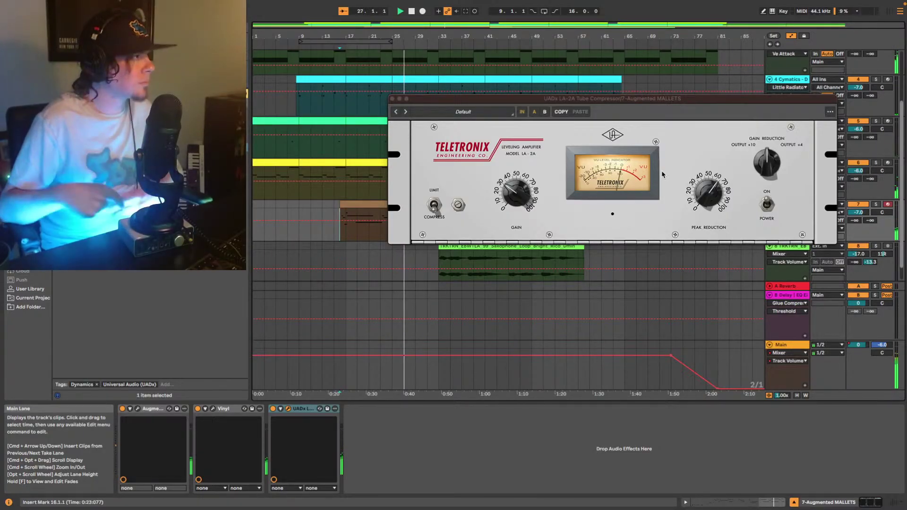
left_click(393, 98)
Set the volume of the PL_TD_Synth track to -9.0 dB while the beat plays
scroll(547, 98, "up", 1)
scroll(547, 98, "up", 5)
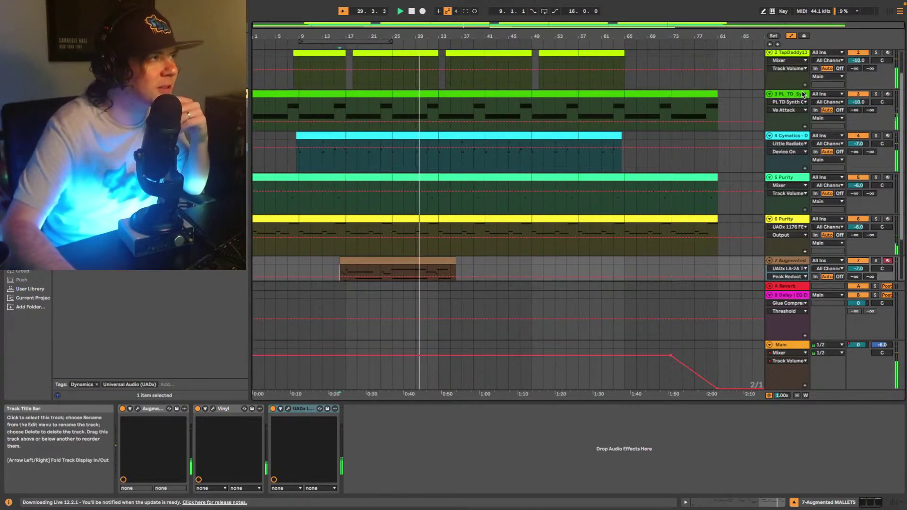
left_click(798, 94)
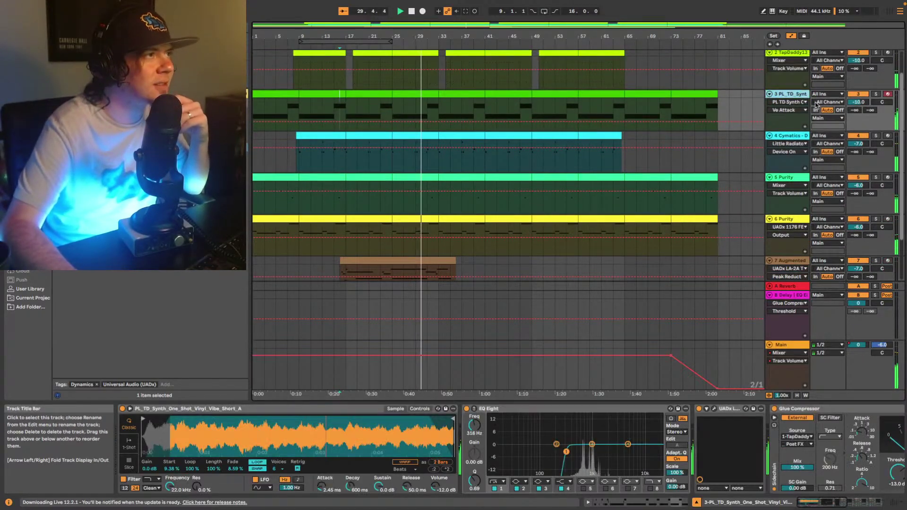
left_click(857, 102)
key("Up")
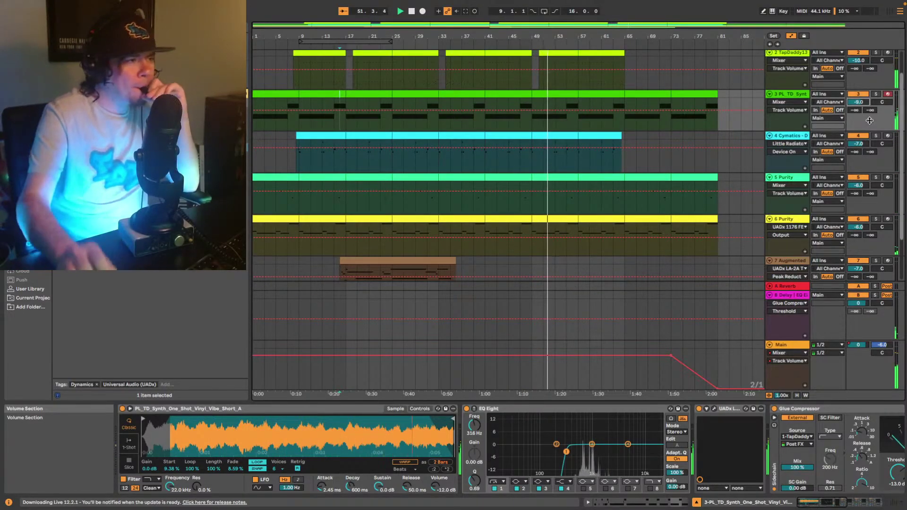
Bend the Main track's volume fade-out between bars 73 and 81 into a smooth curve and play it from bar 73
left_click_drag(662, 25, 668, 56)
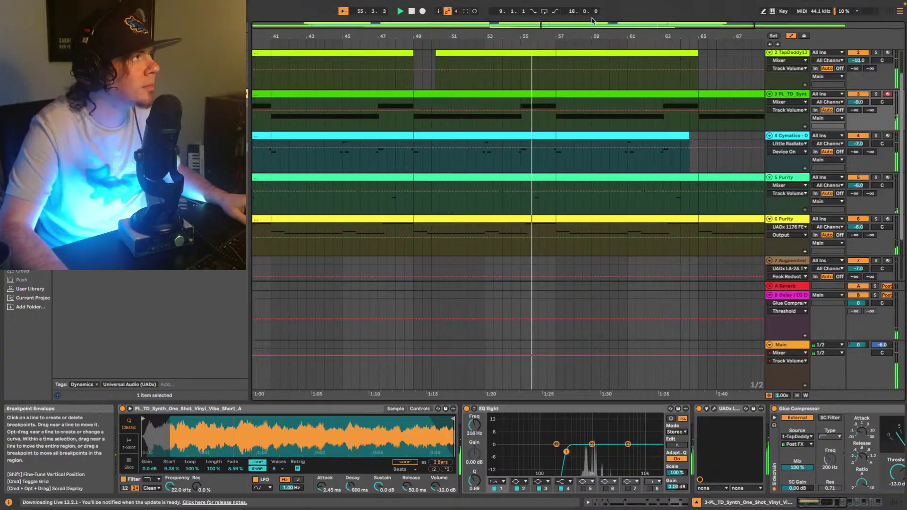
scroll(609, 174, "right", 10)
scroll(609, 174, "left", 9)
key("space")
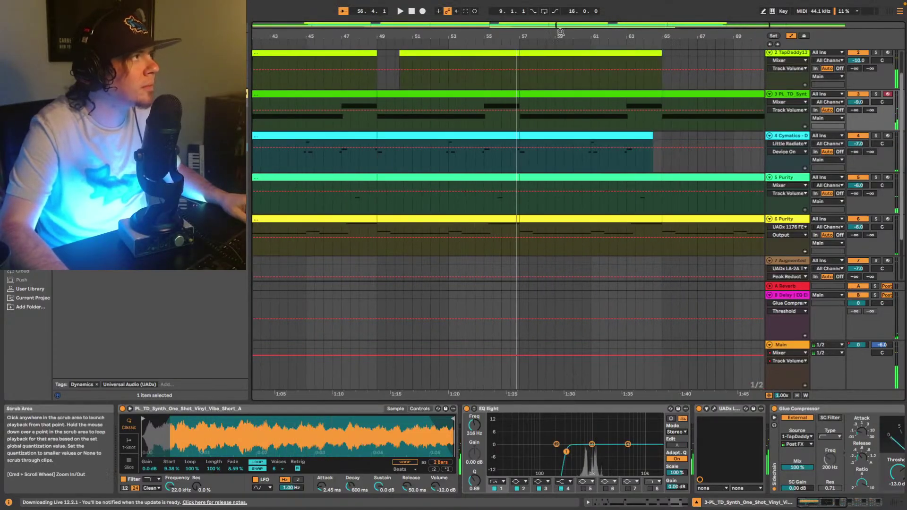
scroll(560, 32, "right", 10)
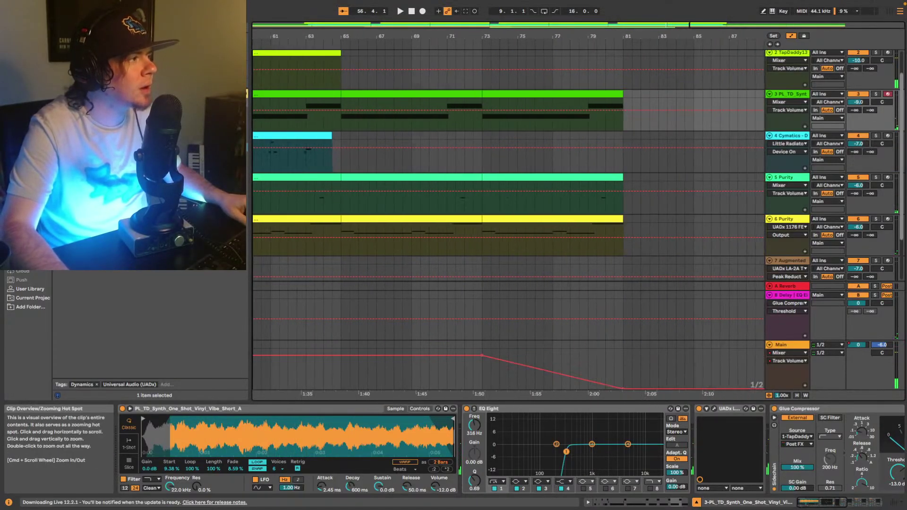
left_click(499, 360)
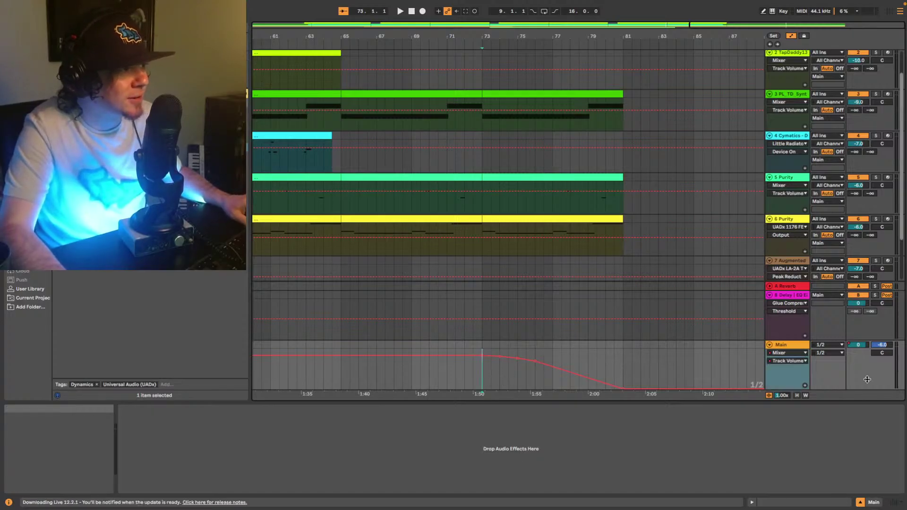
left_click_drag(722, 21, 730, 36)
key("space")
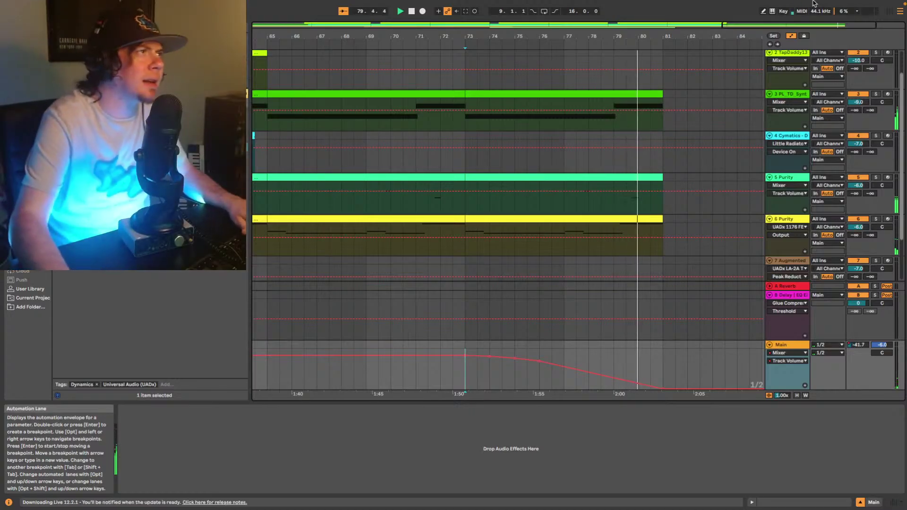
Play the song from the beginning and load the Shadow Hills Mastering Compressor onto the Main track
double_click(316, 26)
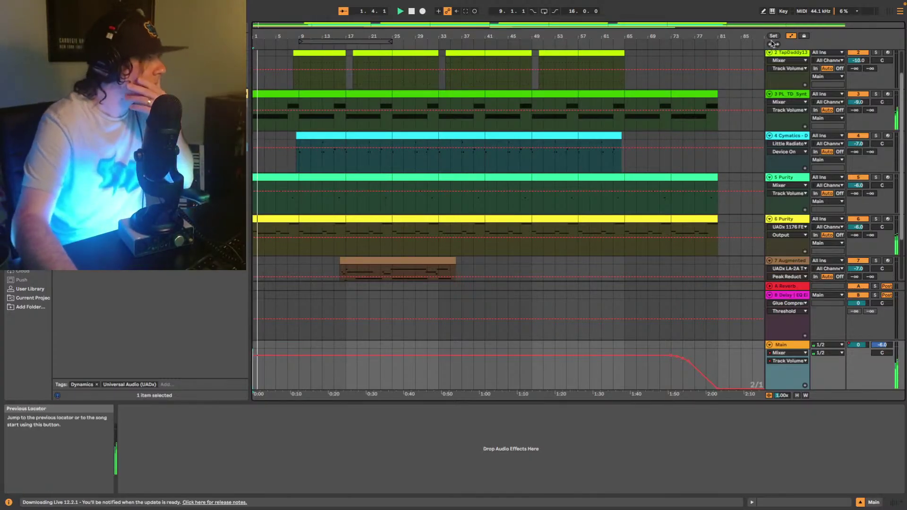
left_click(780, 345)
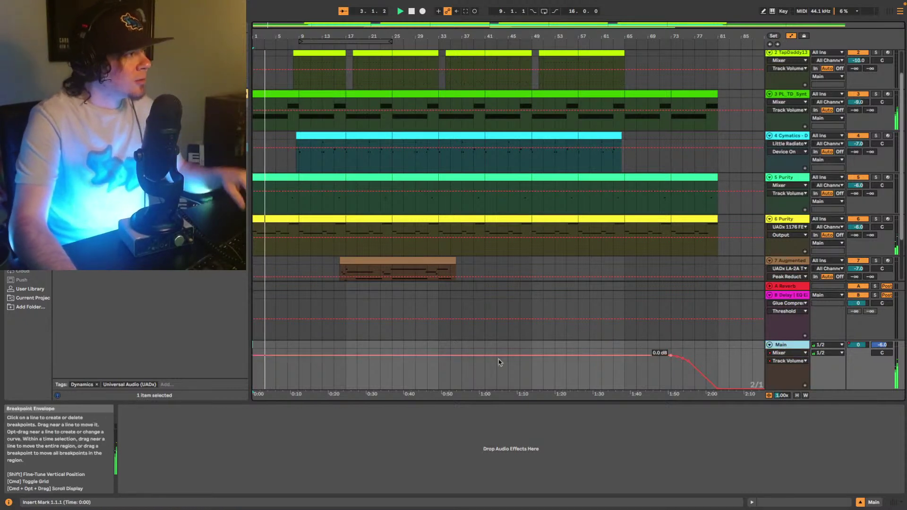
left_click(345, 172)
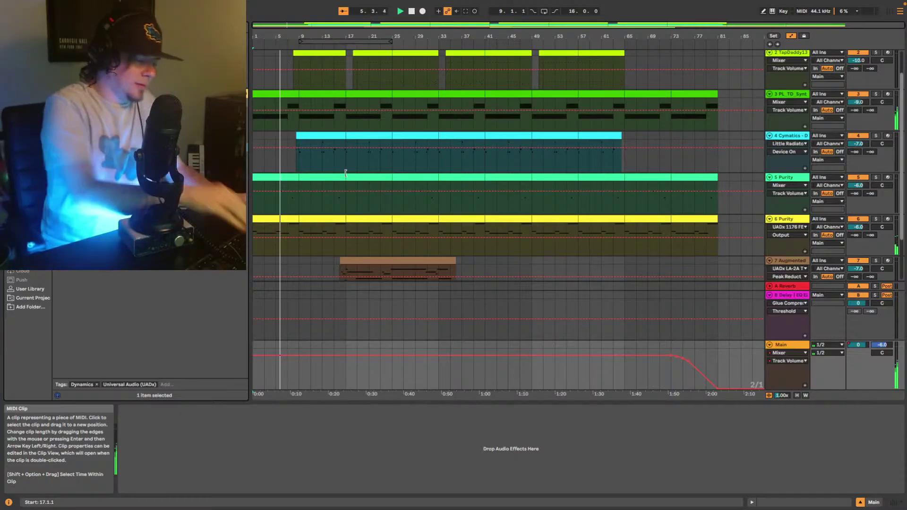
key("super+f")
key("BackSpace")
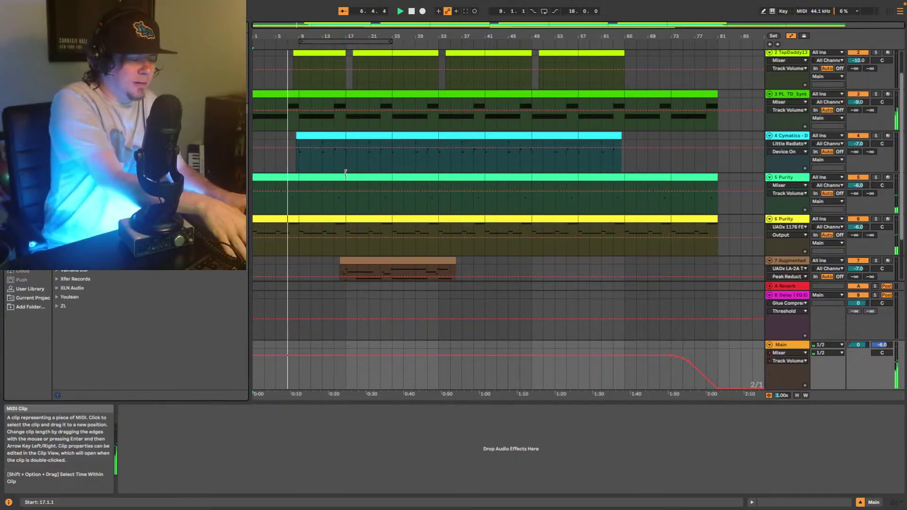
type("ozone")
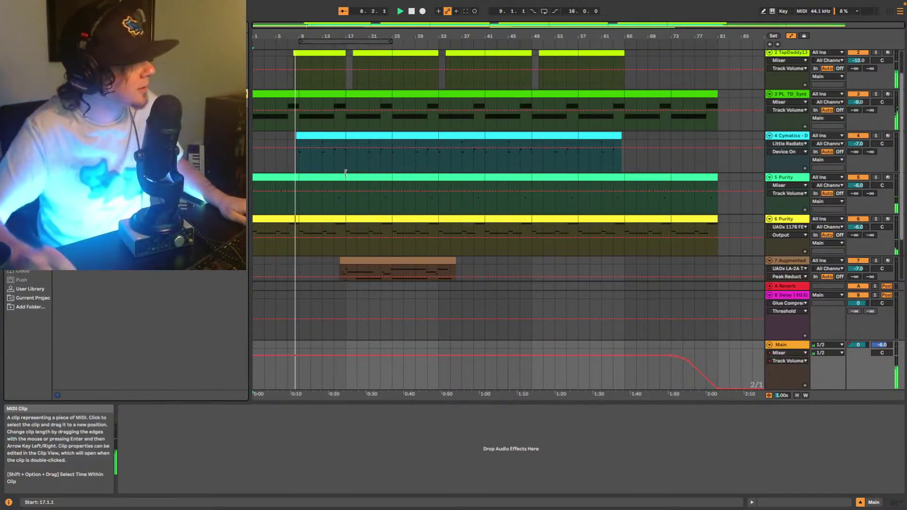
key("Down")
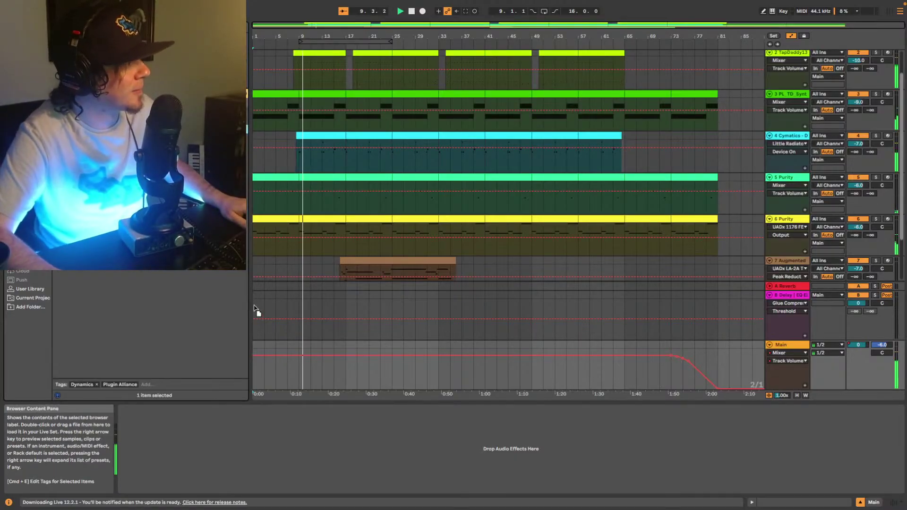
key("Return")
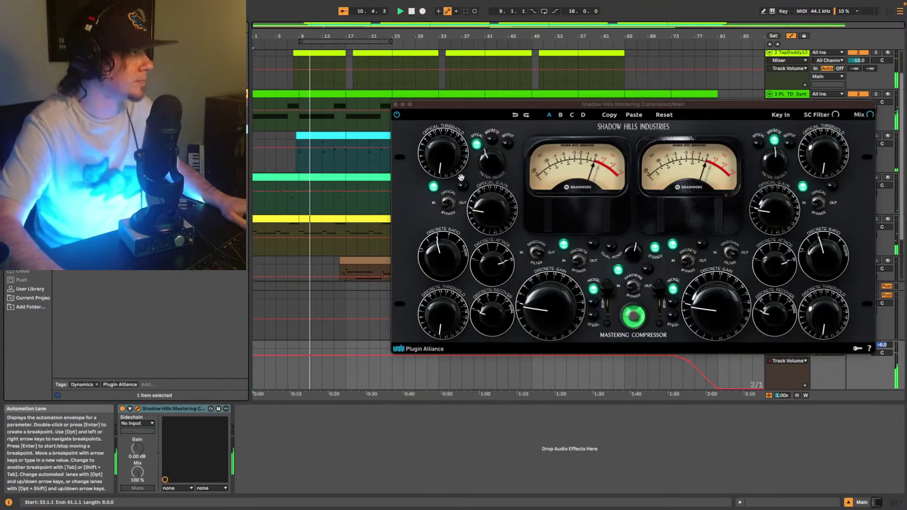
Raise the optical and discrete thresholds and the optical and discrete gains of the Shadow Hills compressor while the beat plays
left_click(441, 145)
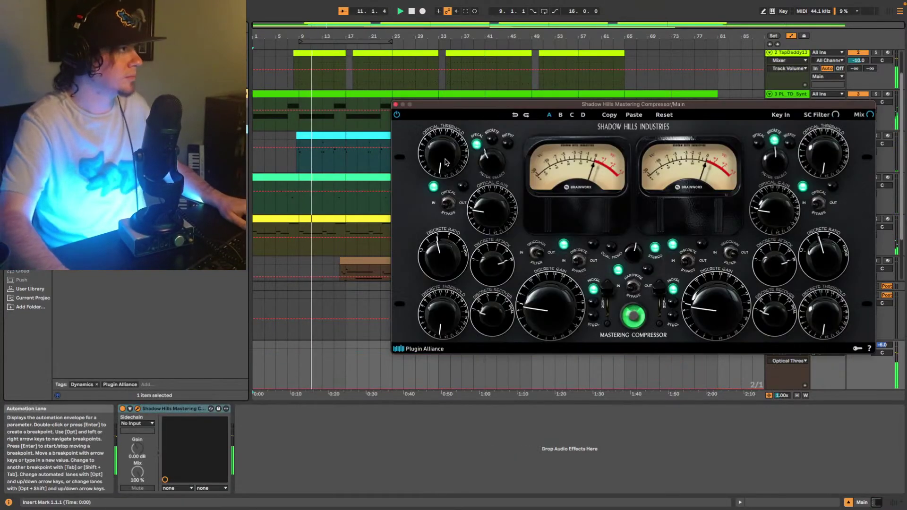
left_click(536, 253)
left_click_drag(444, 157, 448, 104)
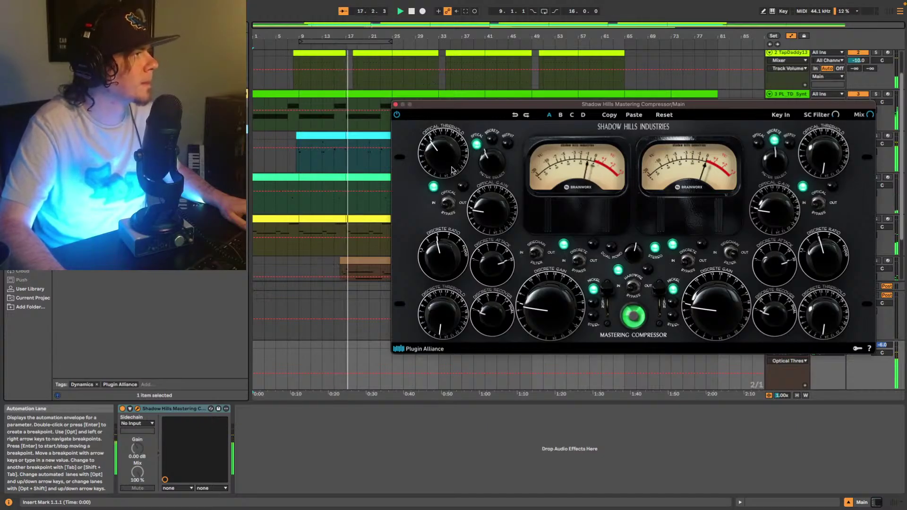
left_click(449, 317)
left_click_drag(449, 317, 453, 231)
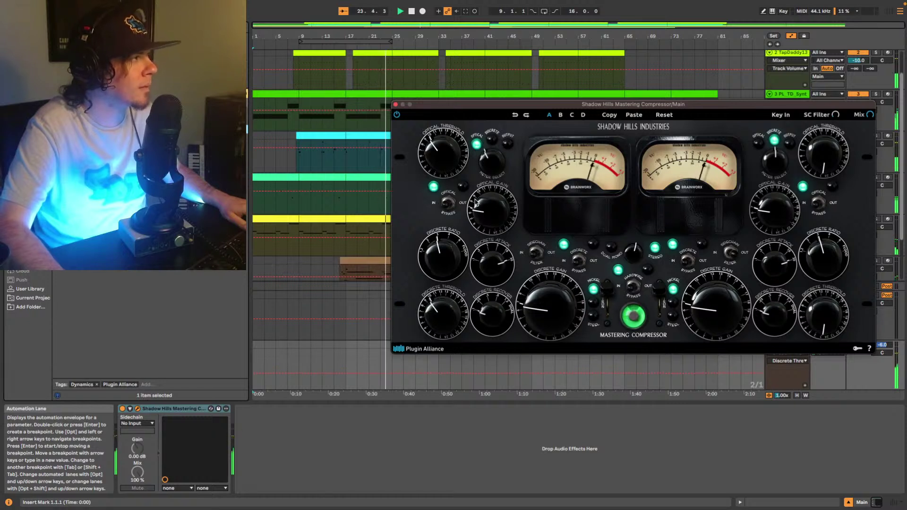
left_click_drag(476, 204, 499, 205)
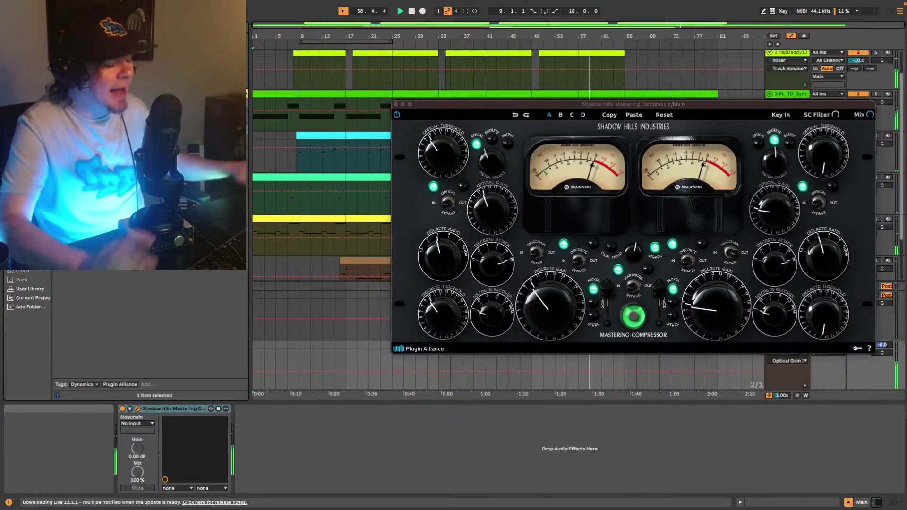
Load Little Radiator after the compressor on the Main track, switch off its Noise and reduce its Mix
type("li")
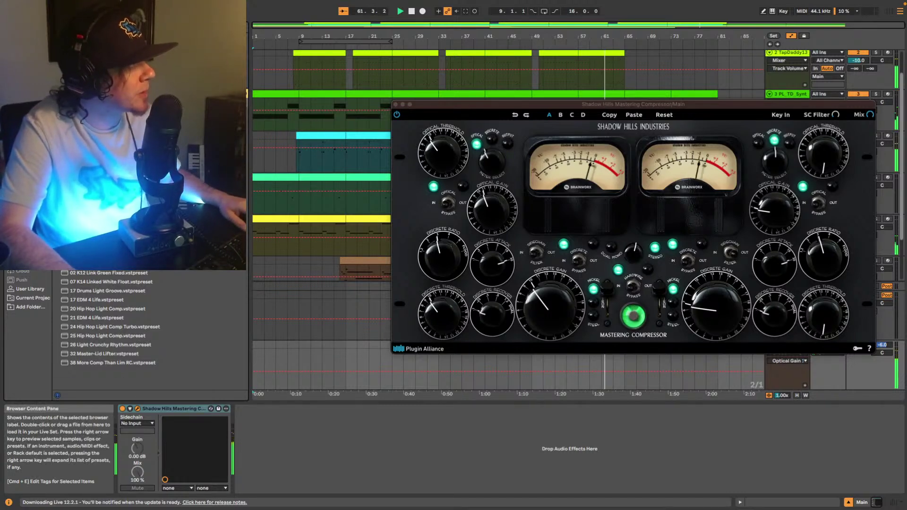
left_click_drag(104, 156, 324, 454)
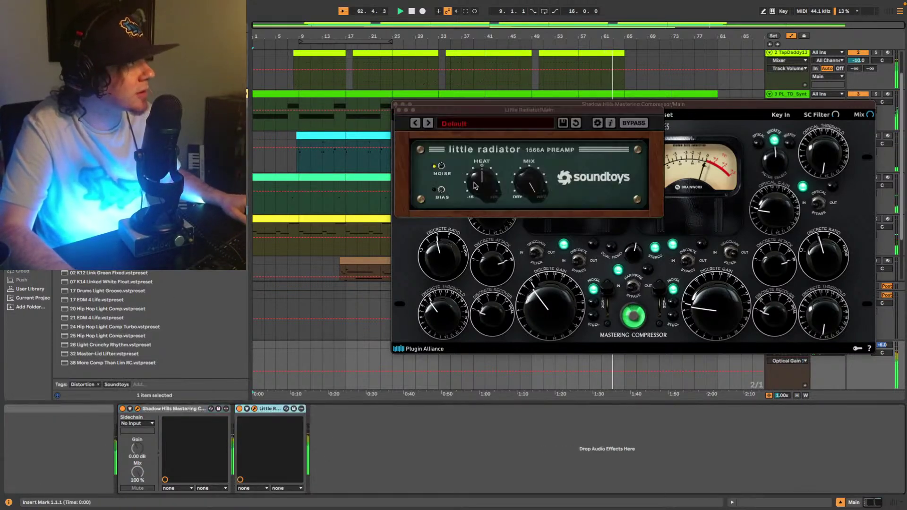
left_click(441, 166)
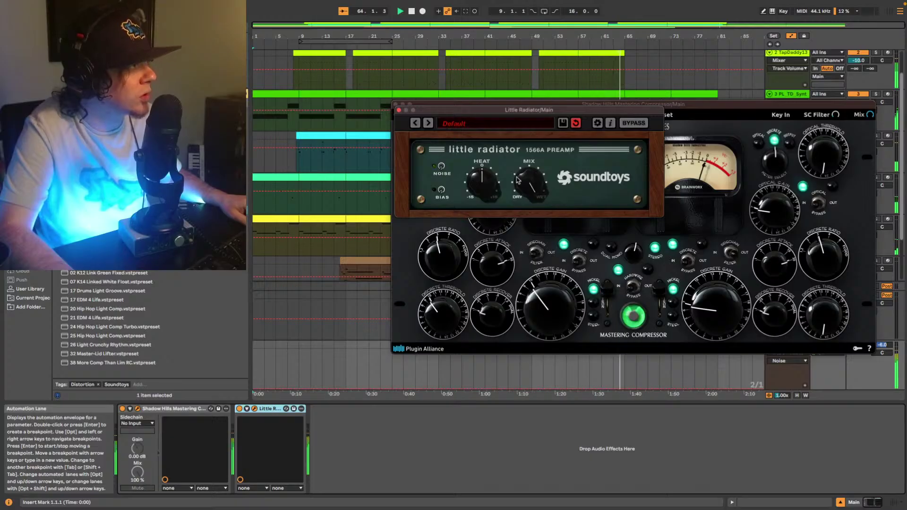
left_click_drag(518, 180, 476, 188)
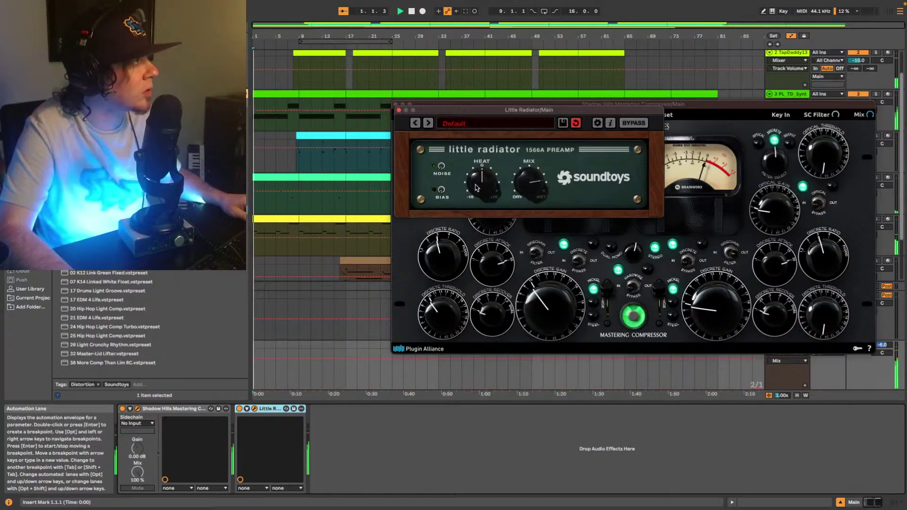
Play the beat from bar 9, raise Little Radiator's Heat slightly and lower its Mix further on the Main track
left_click(298, 123)
key("space")
key("space")
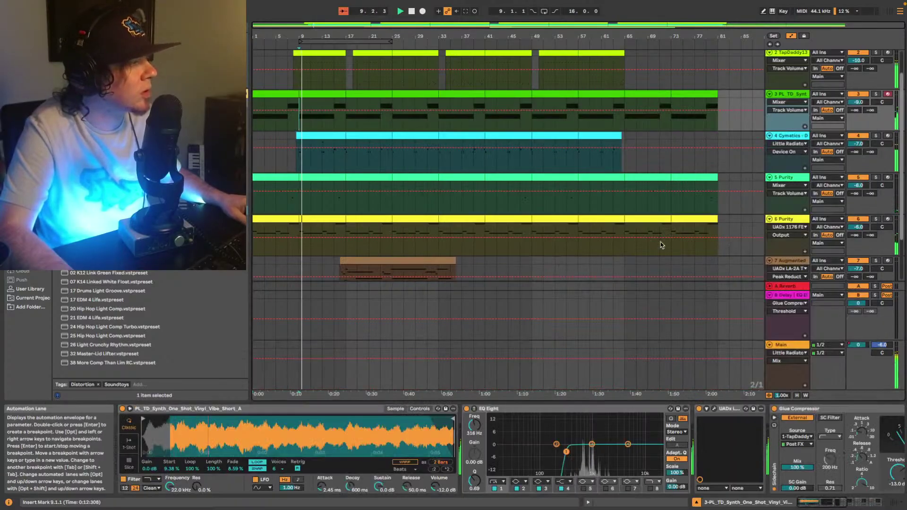
left_click(783, 346)
left_click(490, 183)
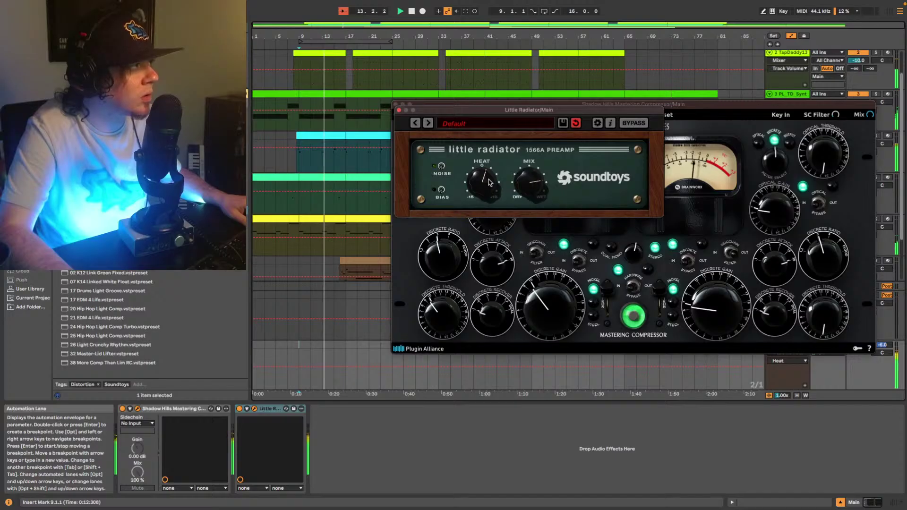
left_click(517, 189)
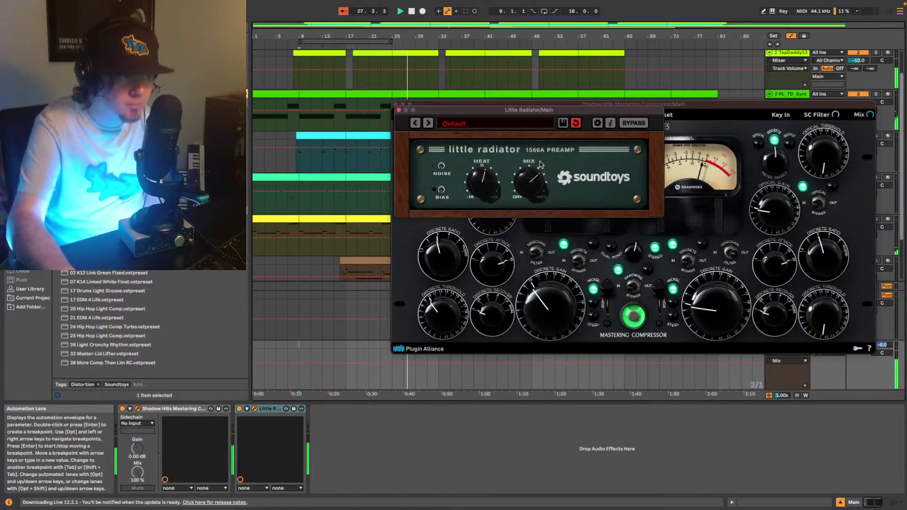
Show the mixer to check the Main track's peak level during playback, and close both mastering plug-in windows
left_click(893, 504)
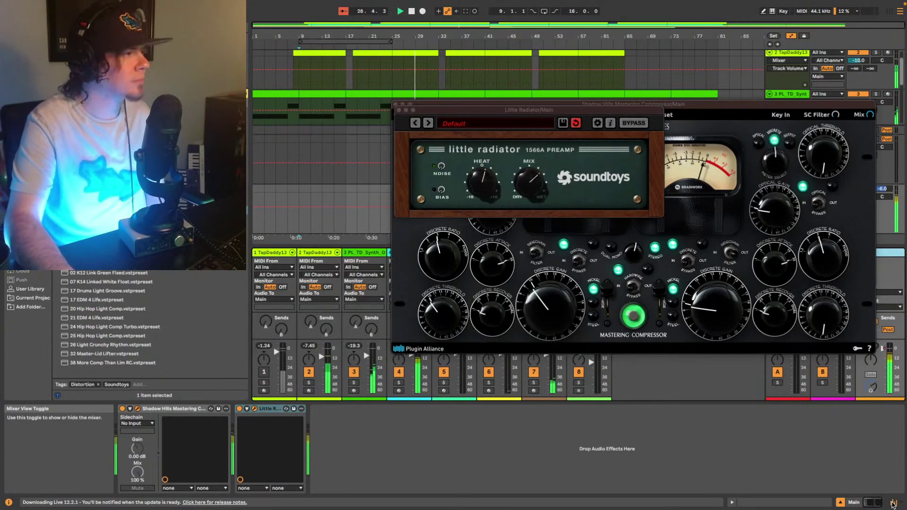
left_click_drag(717, 104, 694, 100)
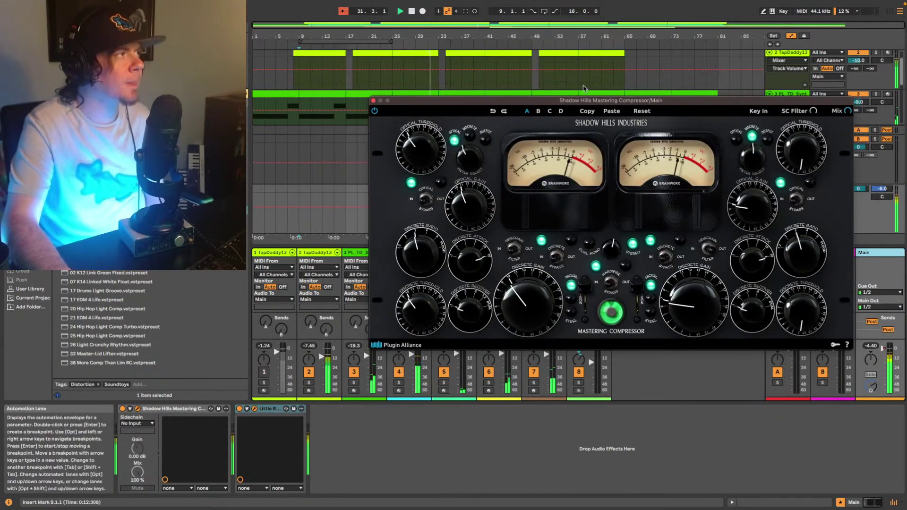
left_click_drag(585, 101, 584, 139)
left_click(576, 109)
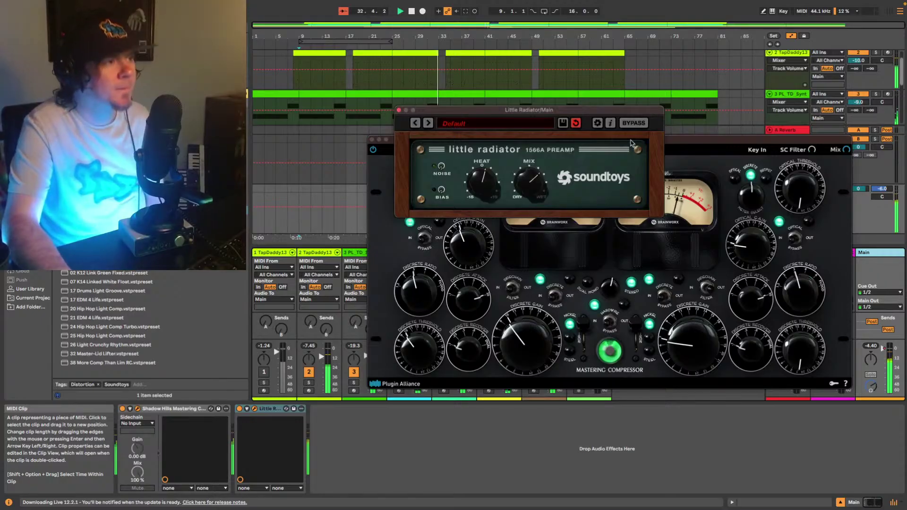
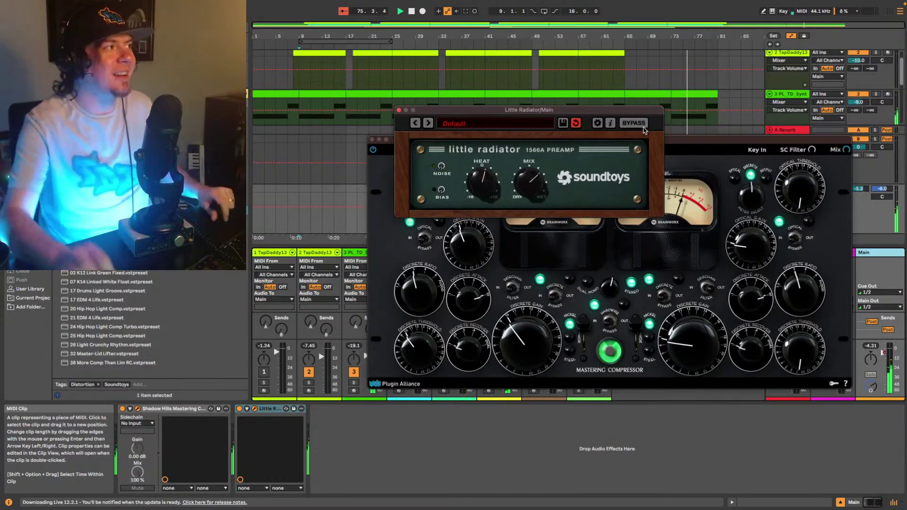
left_click(399, 110)
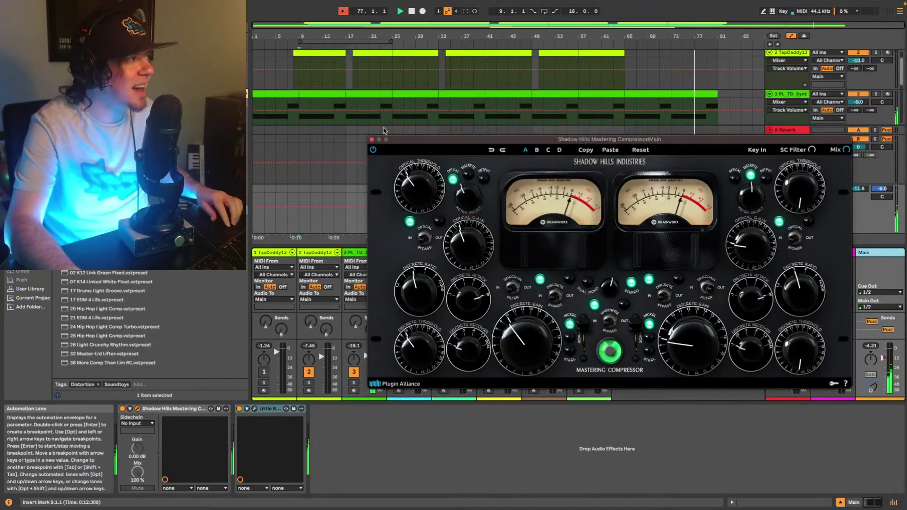
left_click(372, 139)
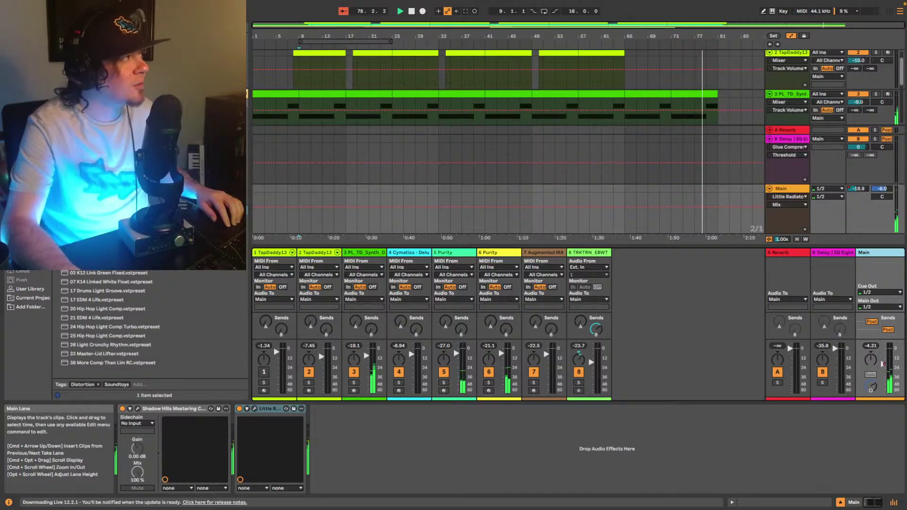
Load a Utility device after Little Radiator on the Main track and set its gain to 4.50 dB
left_click(141, 27)
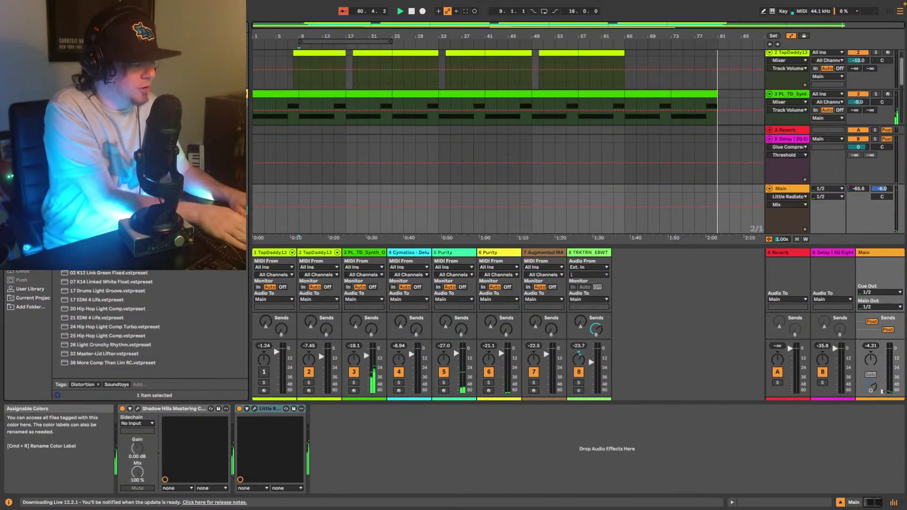
type("miter")
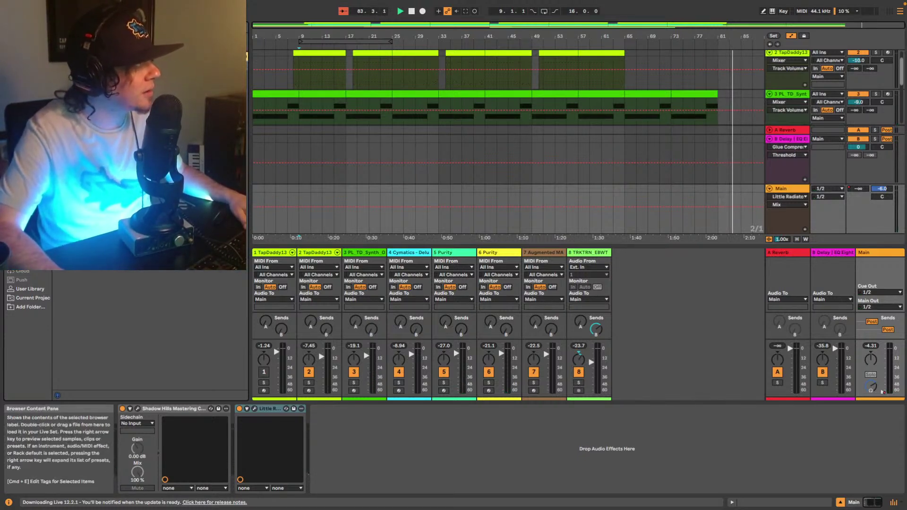
left_click_drag(95, 47, 360, 441)
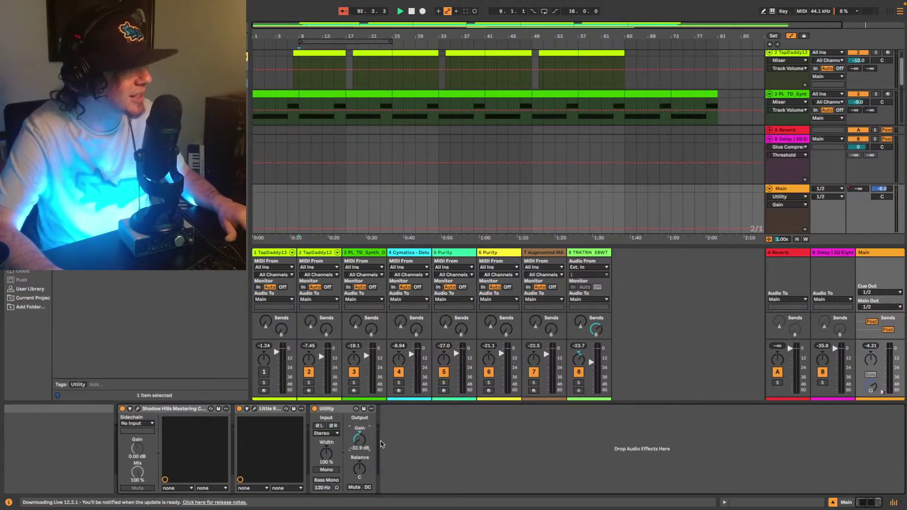
type("0")
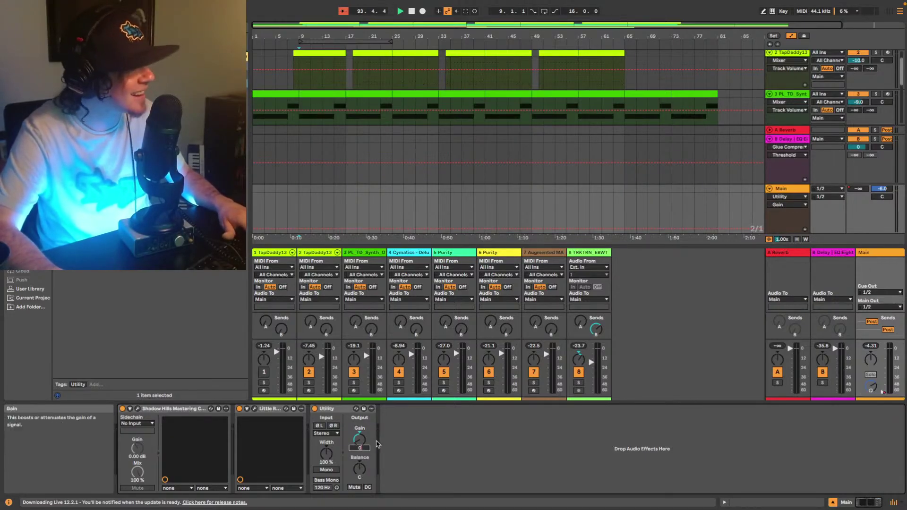
key("Return")
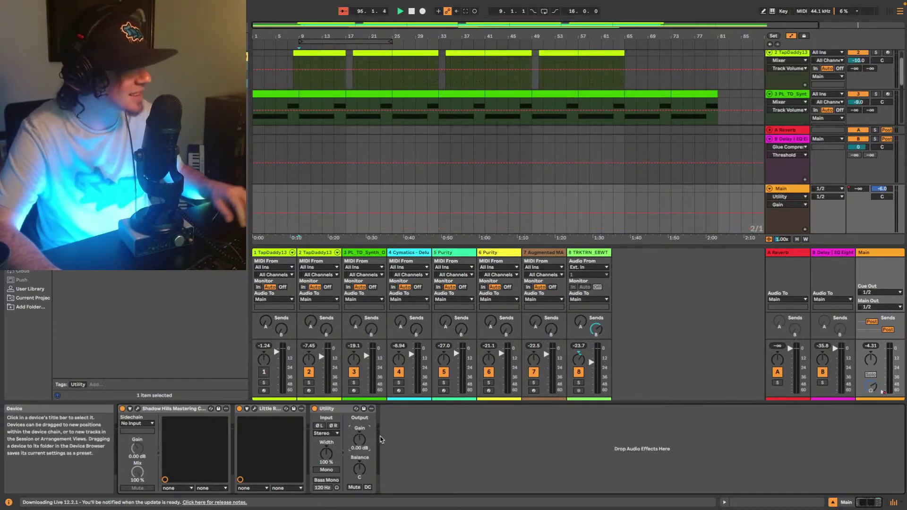
left_click(340, 410)
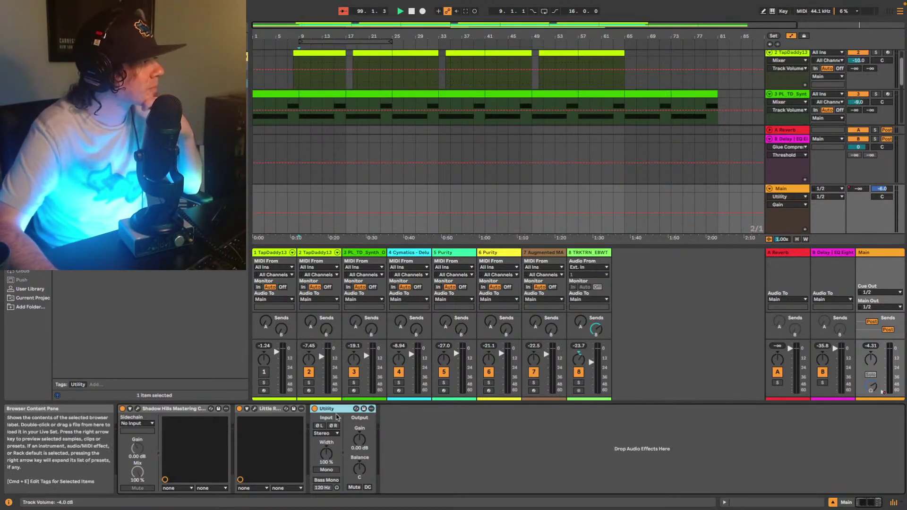
left_click(361, 439)
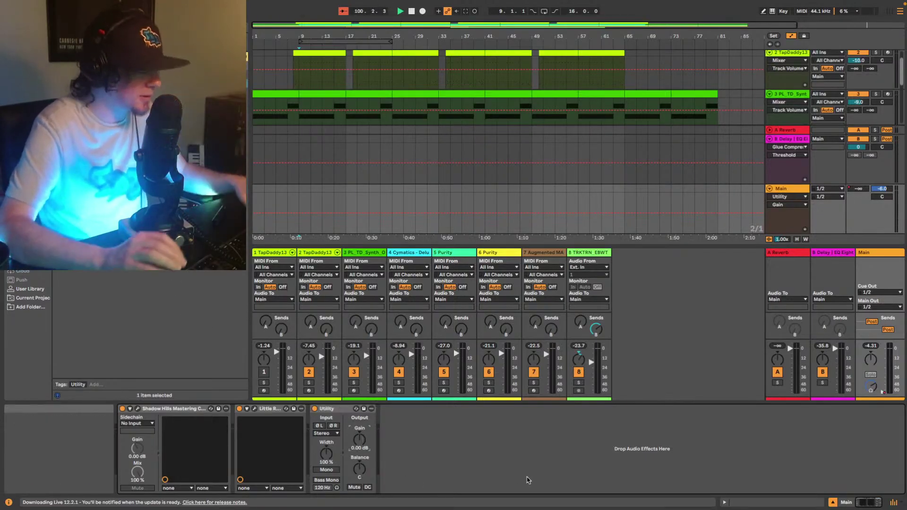
type("4.5")
key("Return")
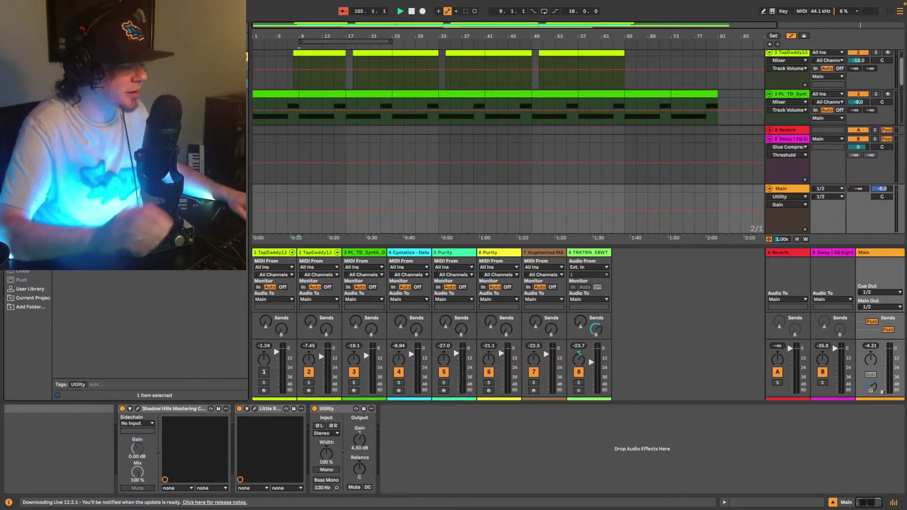
Load a Limiter after the Utility on the Main track
key("super+f")
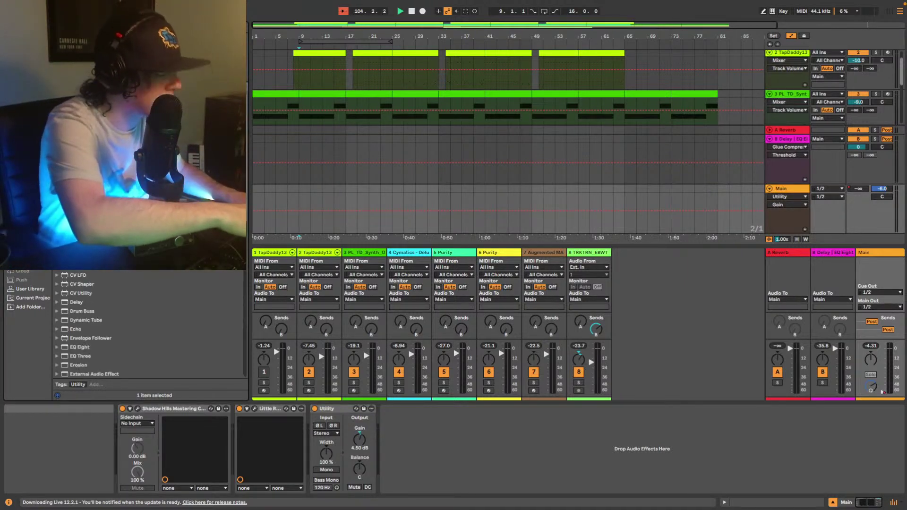
type("limiter")
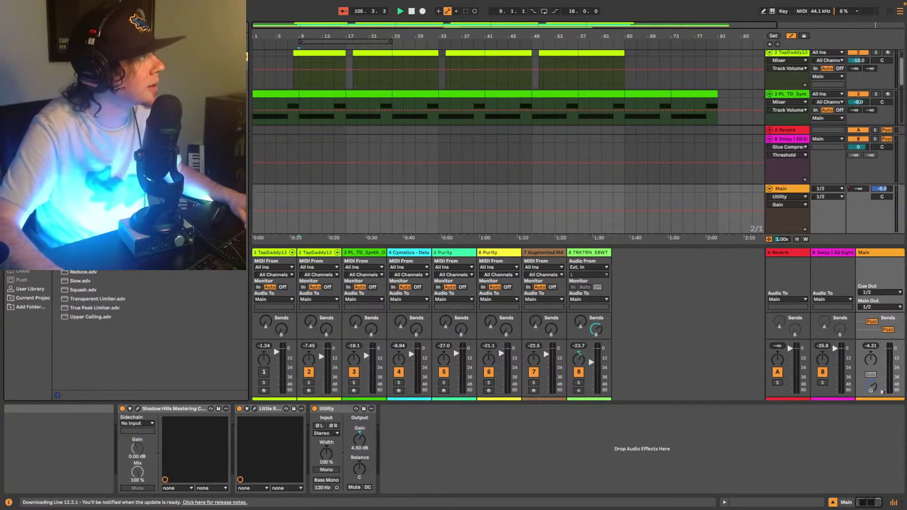
left_click_drag(90, 83, 283, 311)
left_click_drag(410, 471, 412, 470)
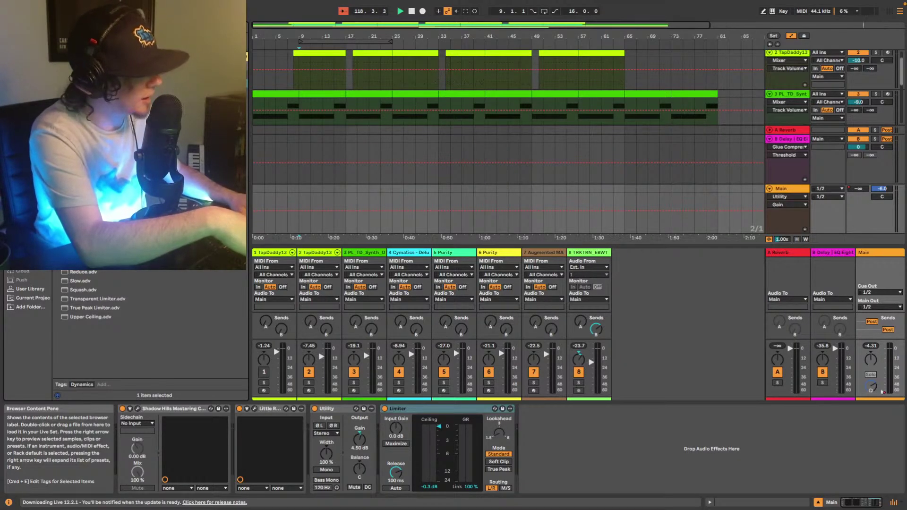
Load Youlean Loudness Meter 2 at the end of the Main chain and move its window clear of the device chain
key("super+f")
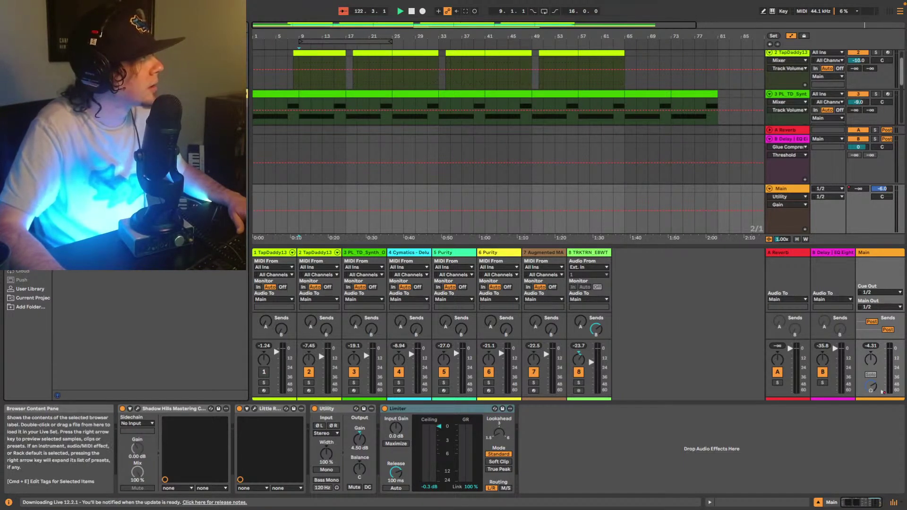
left_click_drag(109, 129, 424, 284)
left_click_drag(604, 451, 605, 451)
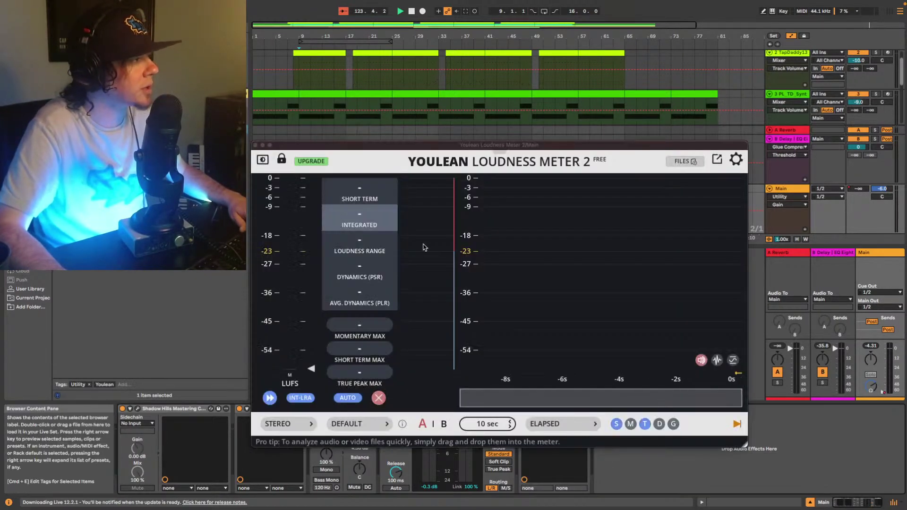
left_click_drag(457, 153, 593, 88)
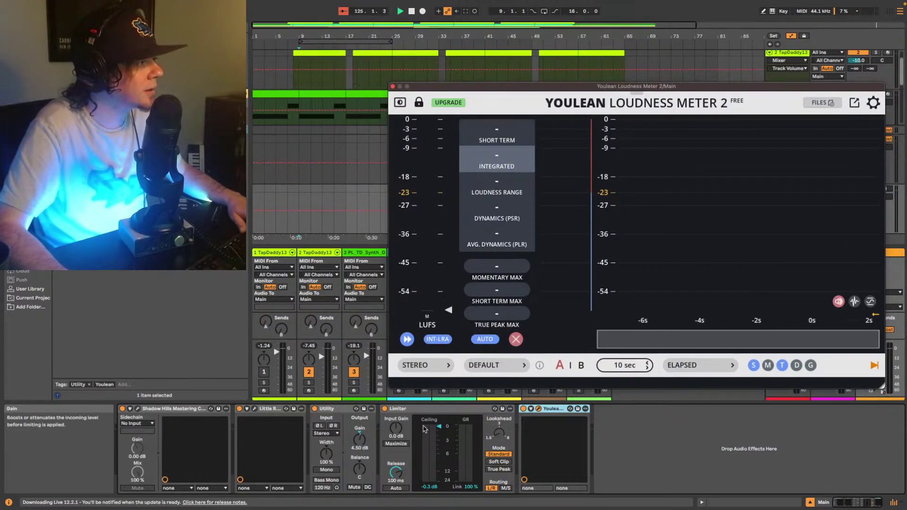
Set the Limiter's ceiling to 0.0 dB and play the beat from bar 9 to measure its loudness and Main level
left_click(438, 427)
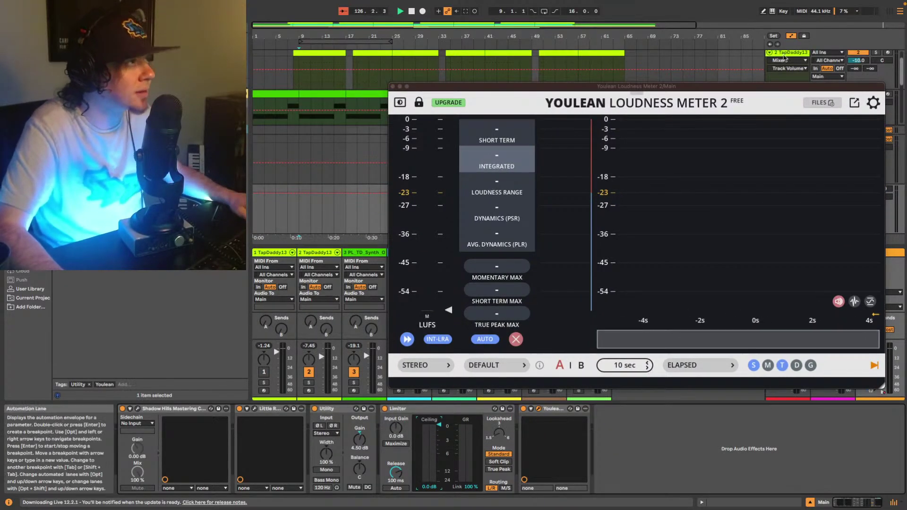
key("space")
key("space")
key("space")
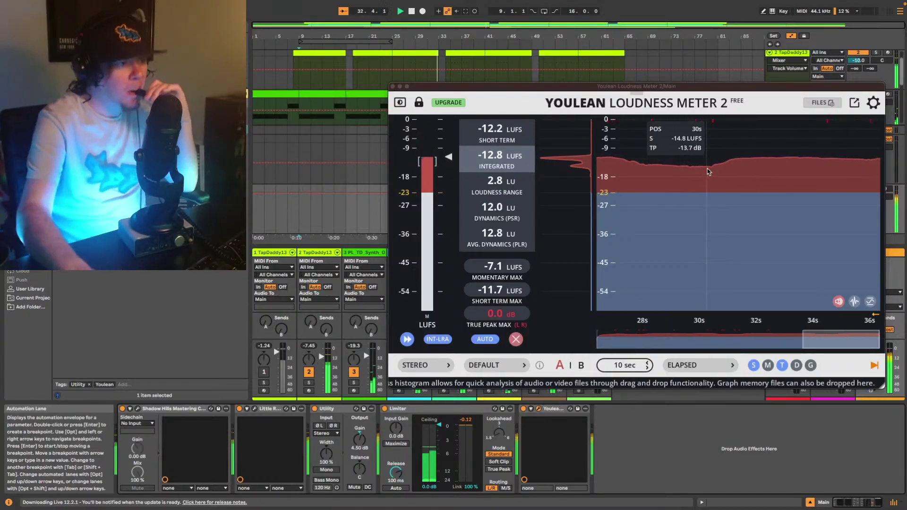
left_click(892, 505)
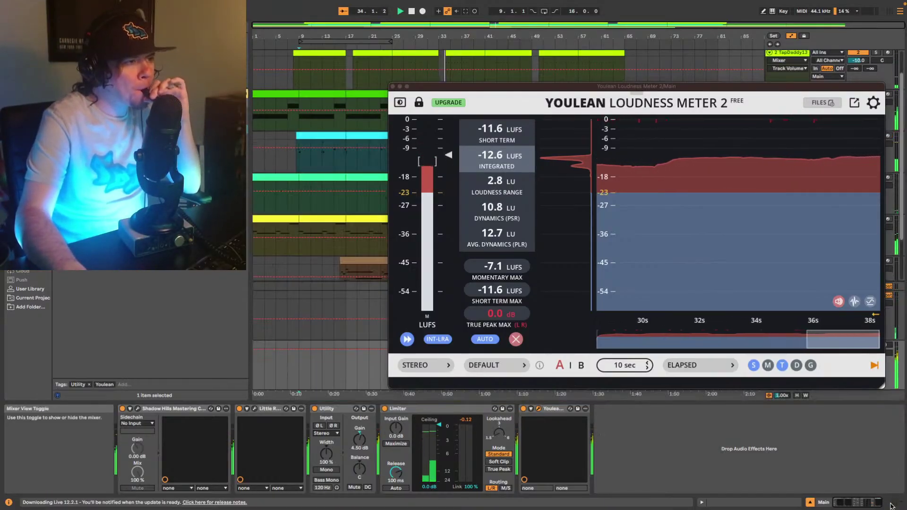
left_click(891, 504)
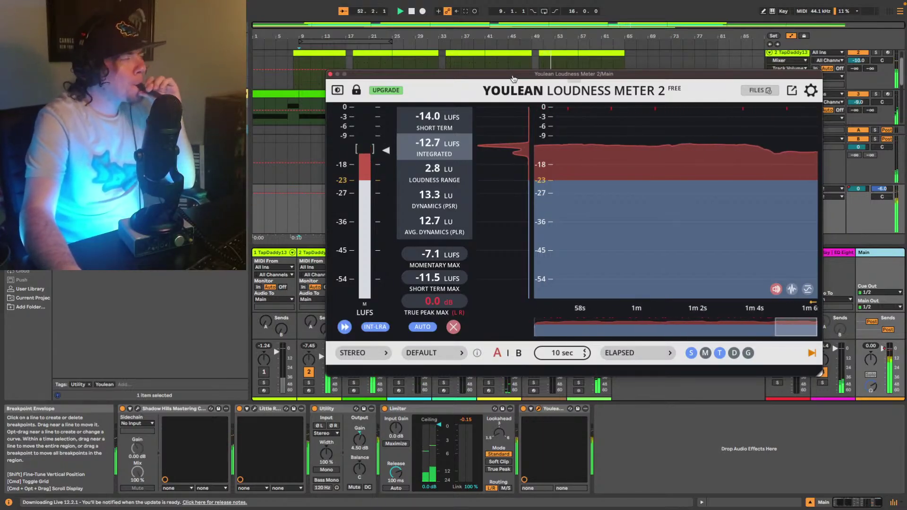
Move the loudness meter window off the arrangement and set the playback position to bar 35 in the saxophone loop
left_click_drag(514, 79, 447, 253)
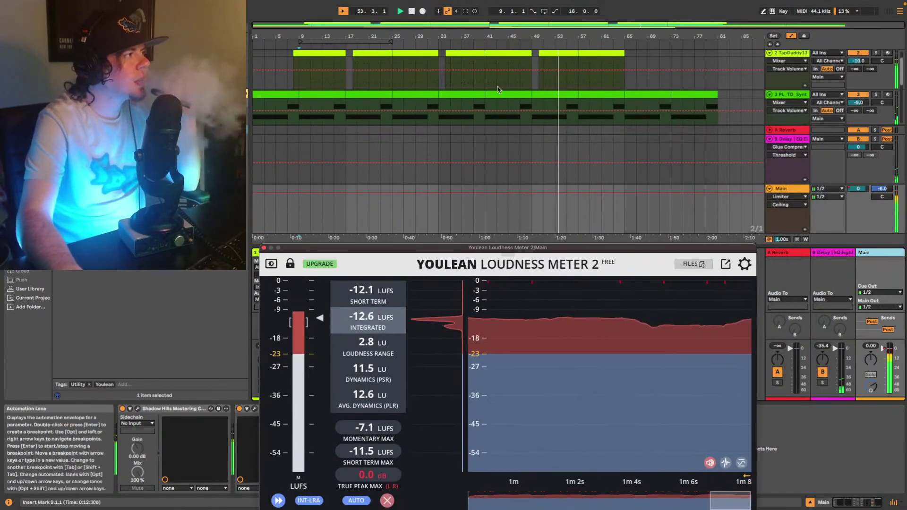
scroll(499, 89, "down", 5)
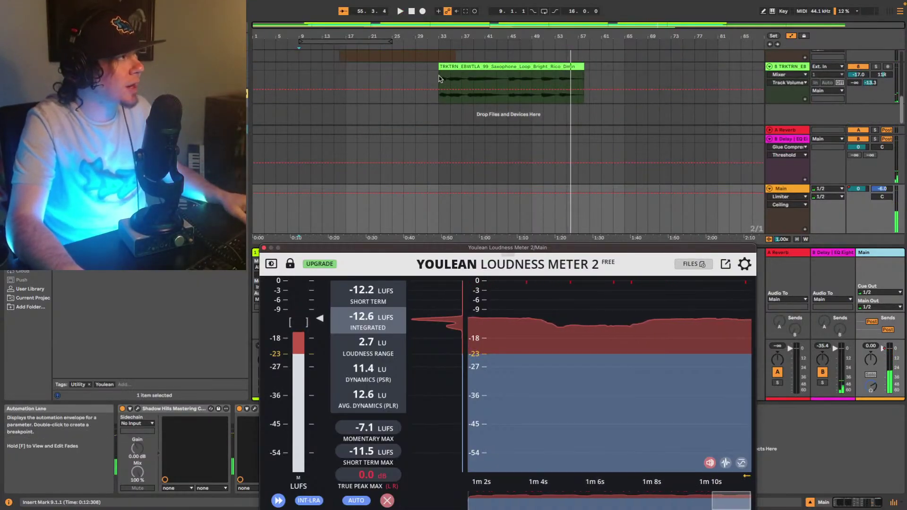
left_click(439, 79)
scroll(455, 92, "up", 1)
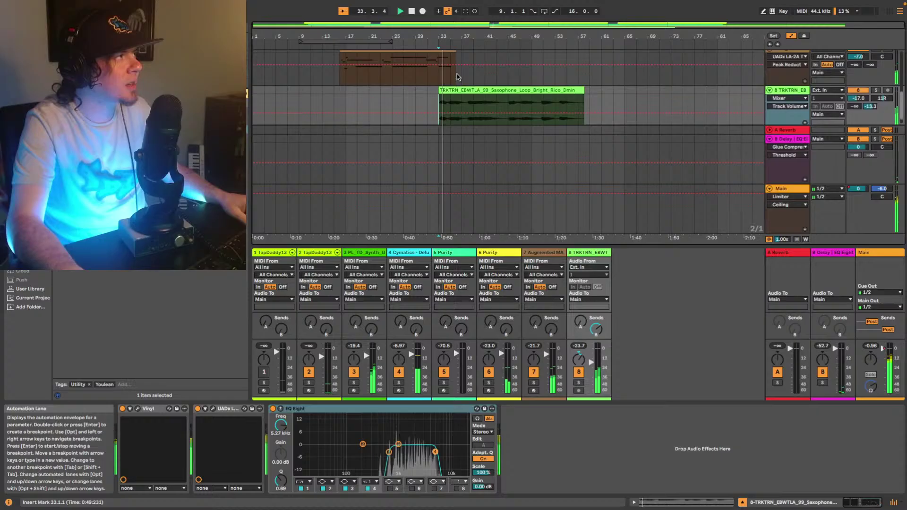
left_click(451, 105)
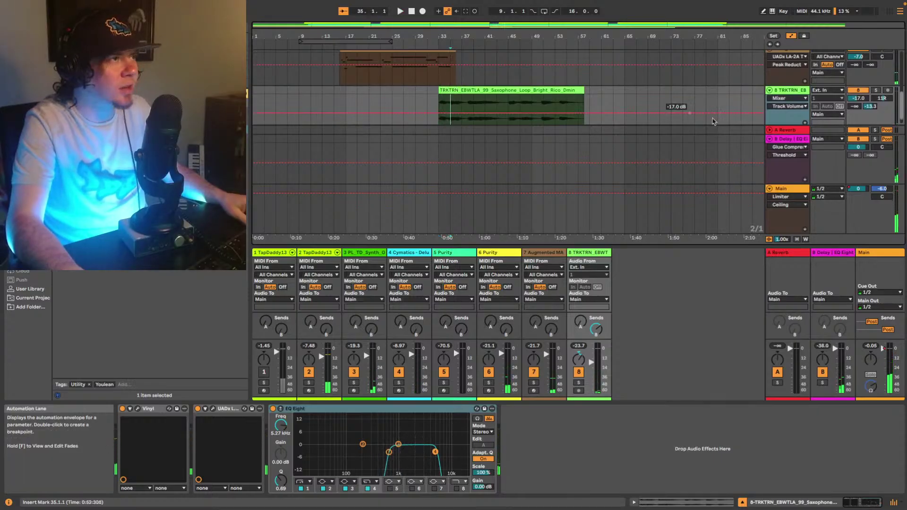
Load Ozone 9 Elements on the Main track and place it between the Limiter and the Youlean Loudness Meter
left_click(788, 190)
left_click(141, 27)
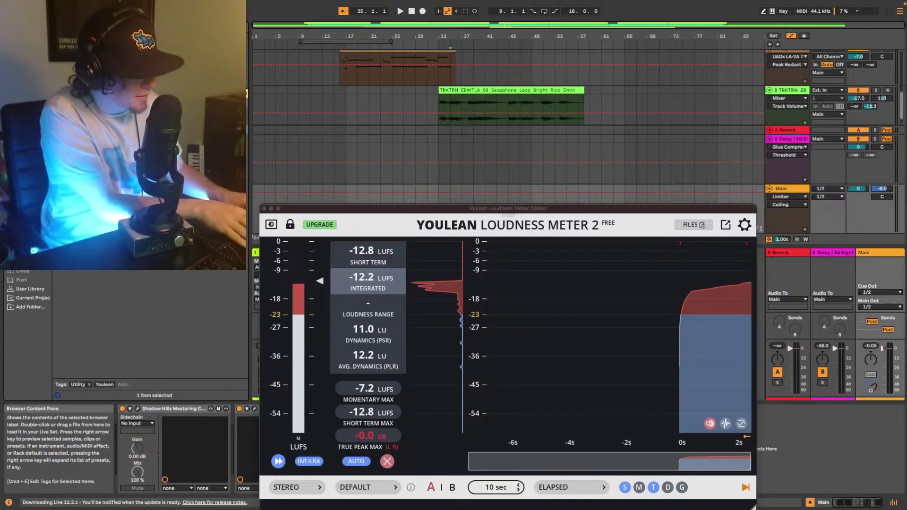
key("super+f")
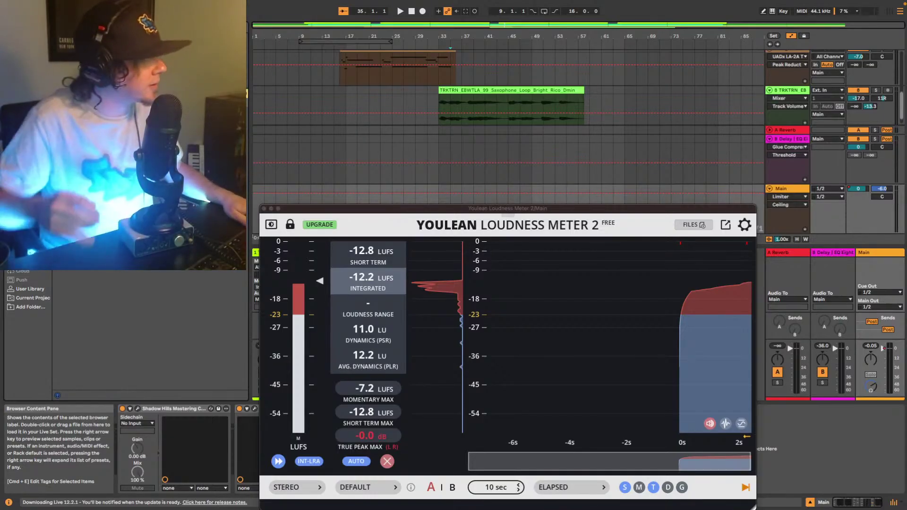
left_click(263, 209)
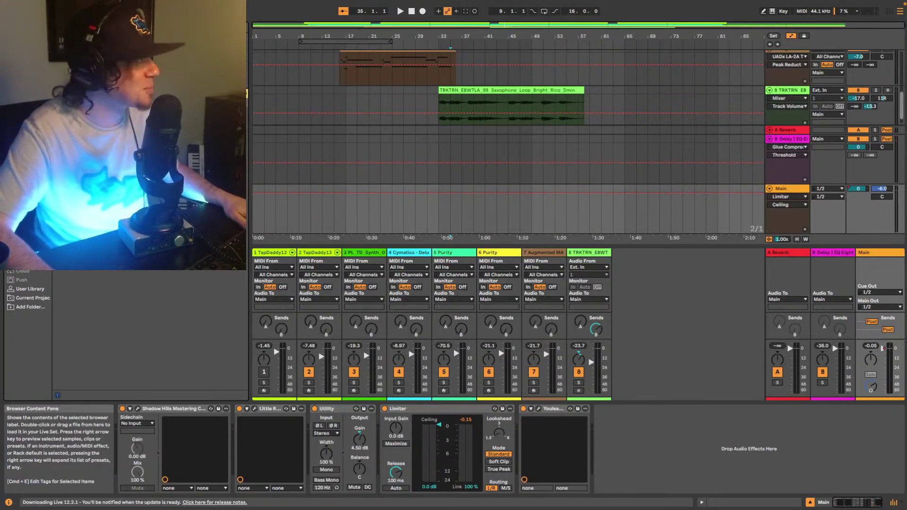
left_click_drag(142, 120, 631, 431)
left_click_drag(540, 215, 546, 92)
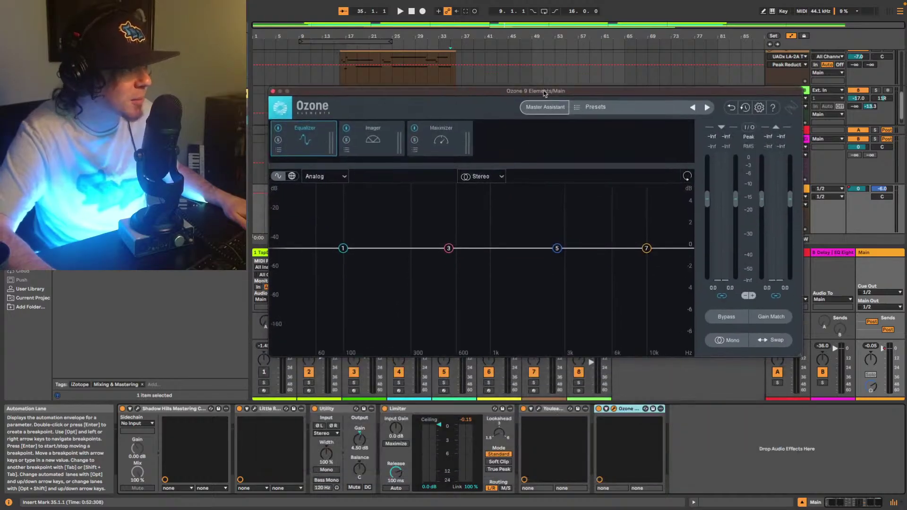
left_click_drag(513, 420, 514, 421)
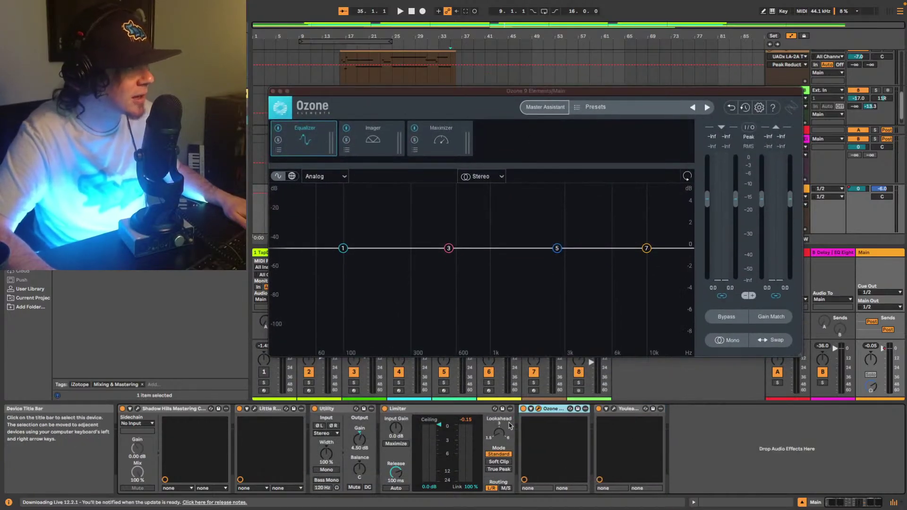
Run Ozone's Master Assistant on the playing beat with Medium intensity and Streaming destination, and accept its suggestion
key("space")
left_click(543, 111)
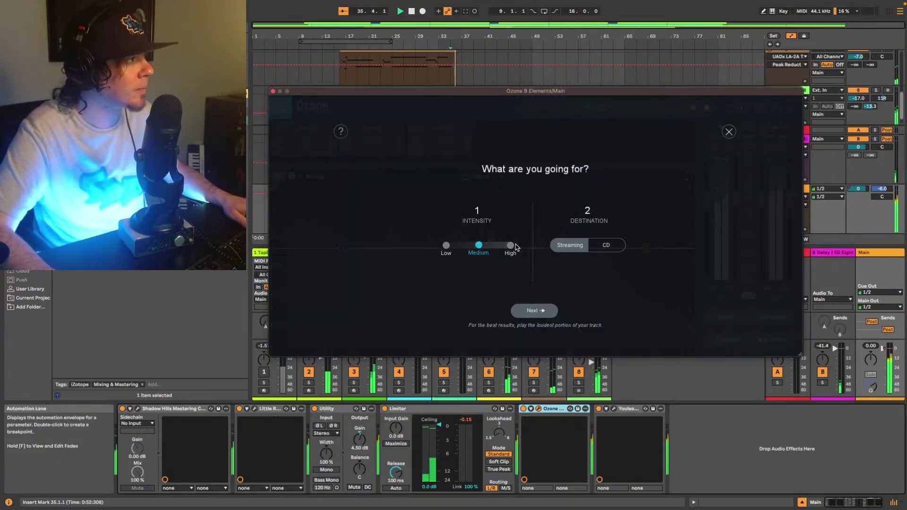
left_click(522, 311)
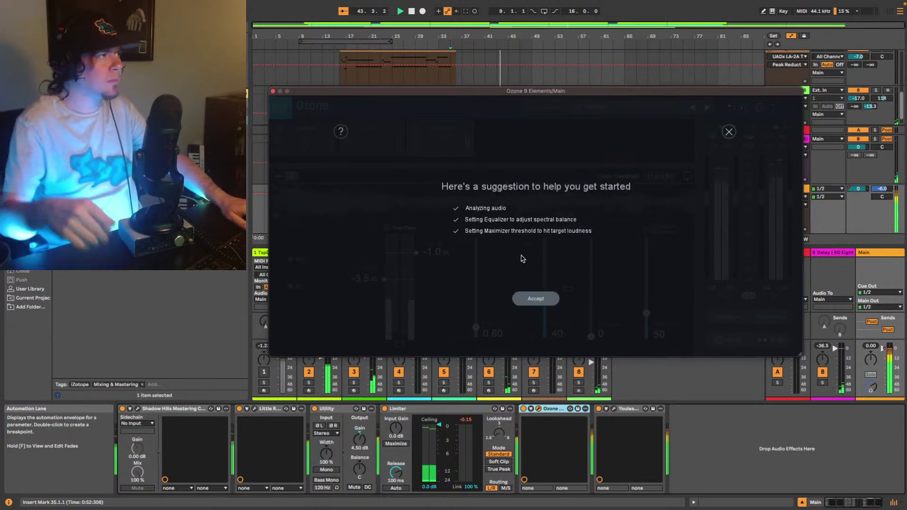
left_click(527, 300)
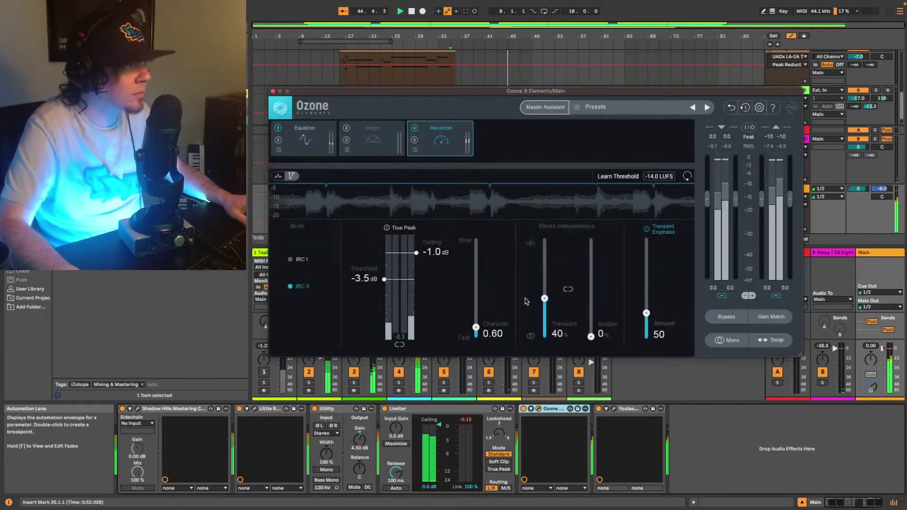
In Ozone's Equalizer, flatten the high shelf to 0.0 dB and the low band, and set the mid bell to about 1005 Hz at -1.2 dB
left_click(412, 189)
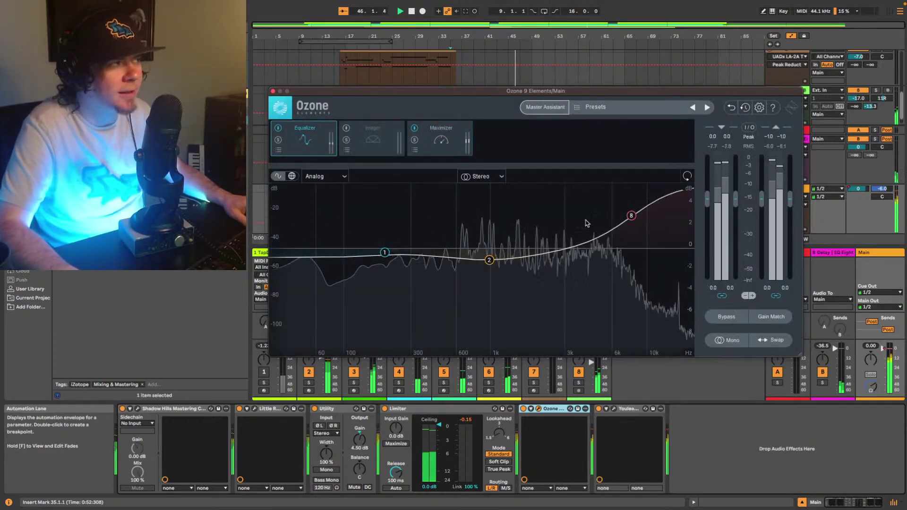
left_click_drag(631, 215, 635, 250)
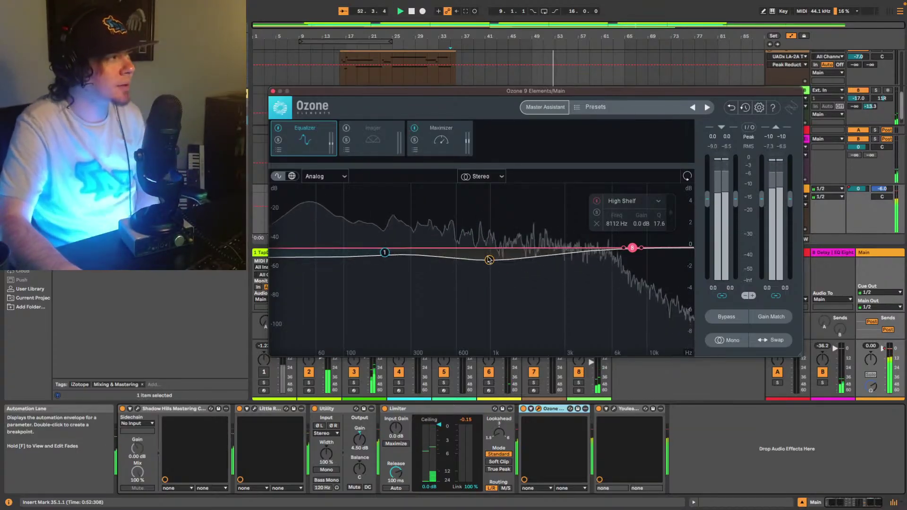
left_click_drag(384, 252, 386, 248)
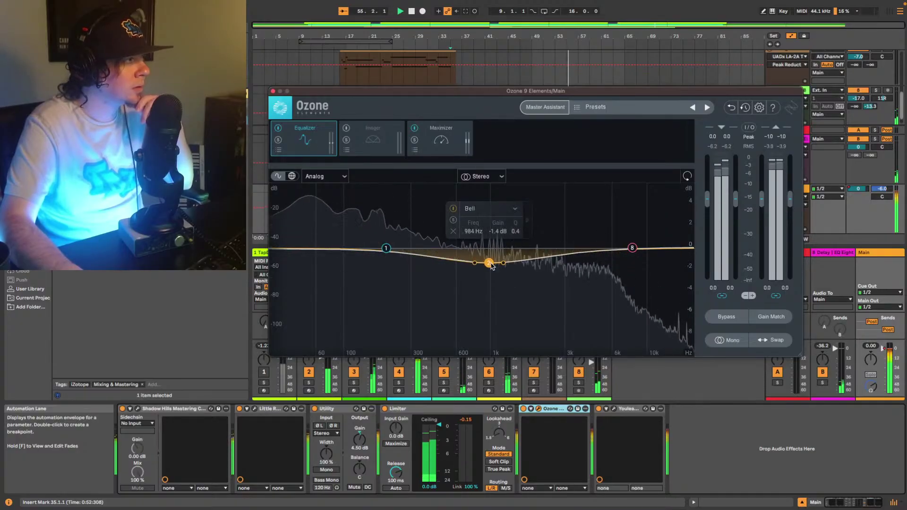
left_click_drag(492, 264, 492, 263)
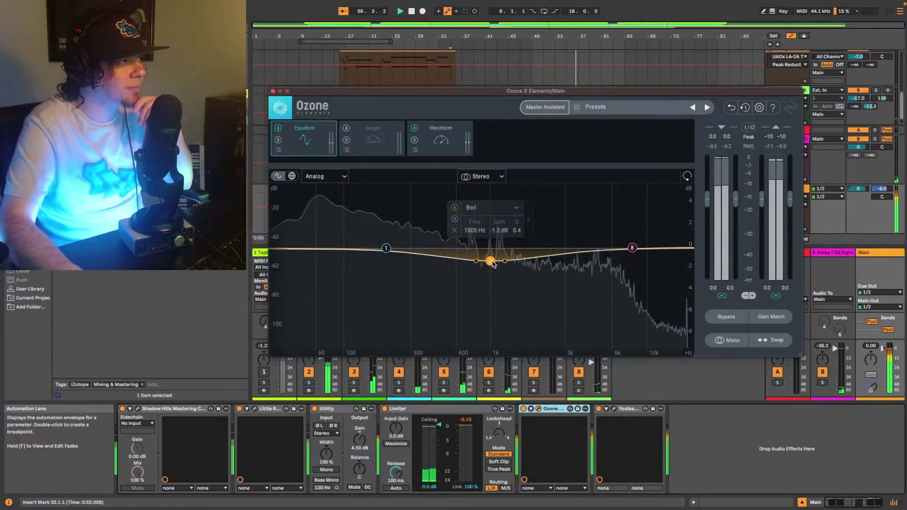
In Ozone's Maximizer, enable True Peak limiting and raise the ceiling to 0.0 dB
left_click(441, 140)
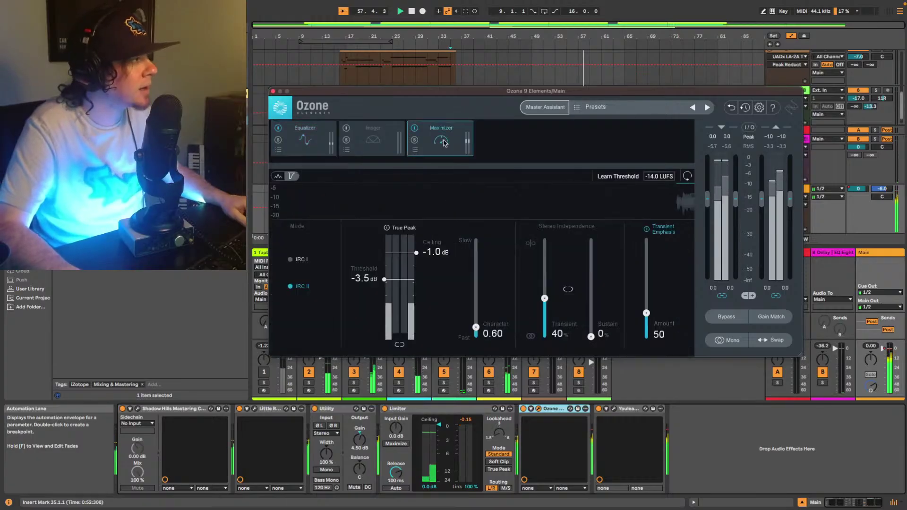
left_click(386, 228)
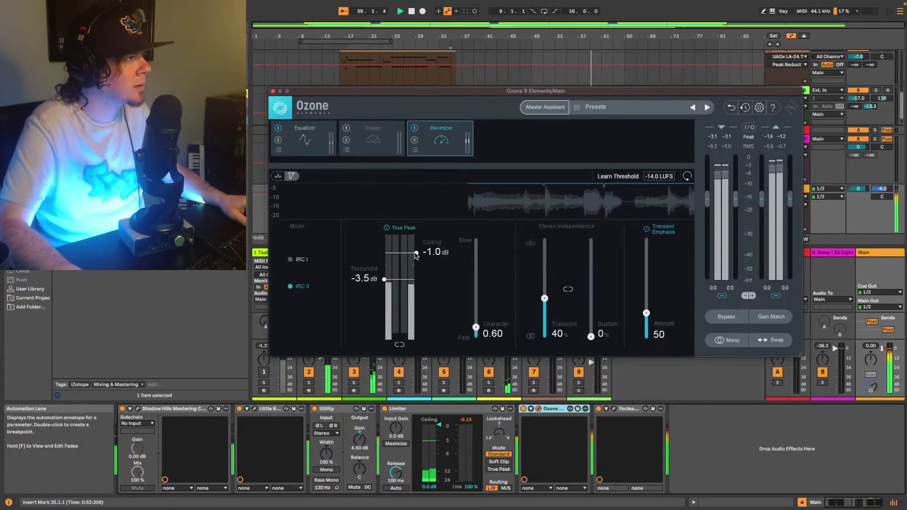
left_click_drag(416, 253, 416, 235)
left_click_drag(384, 279, 385, 280)
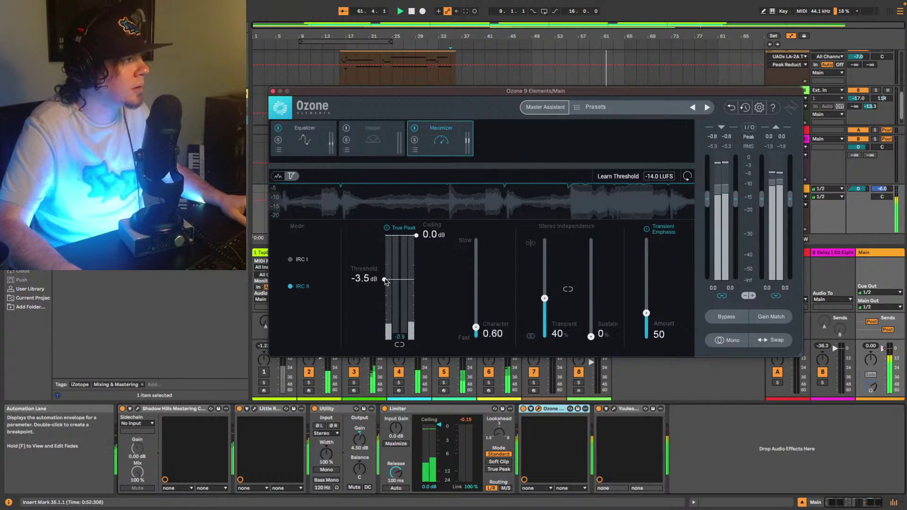
Open the Youlean Loudness Meter and replay the beat from bar 1 to check its loudness through Ozone
left_click(613, 409)
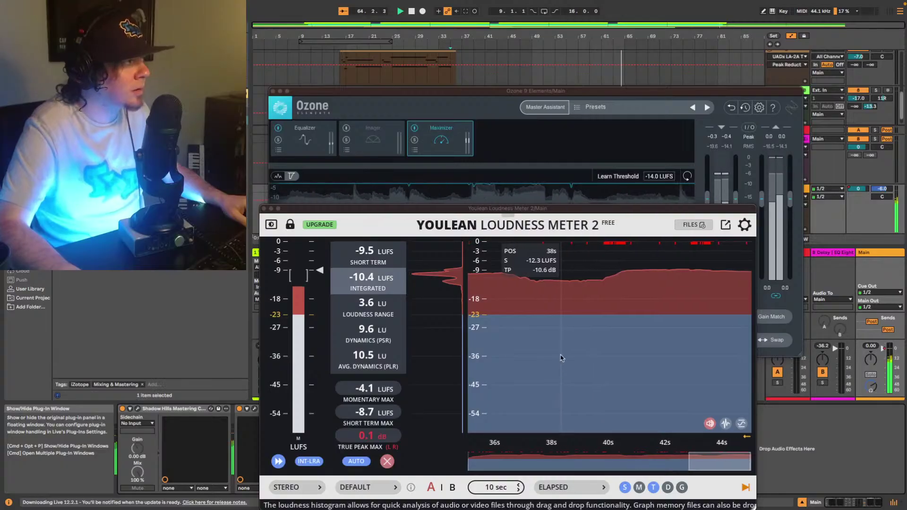
key("space")
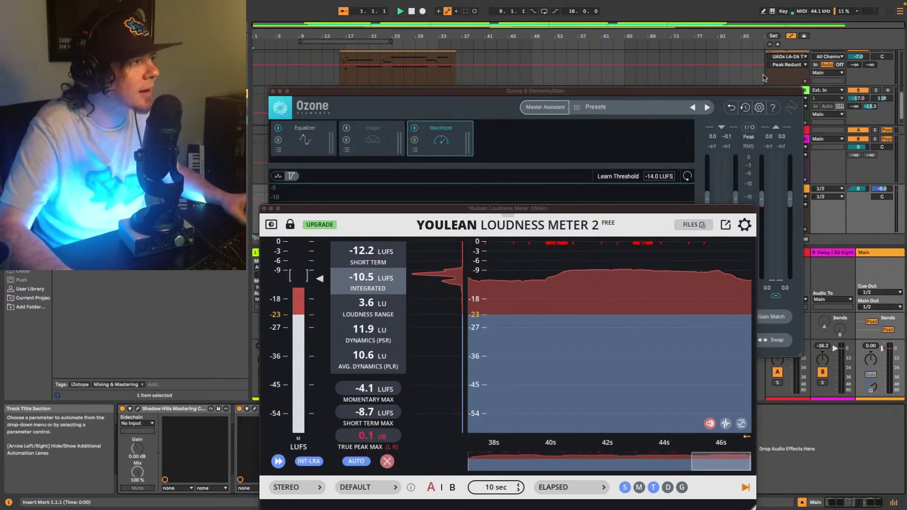
key("space")
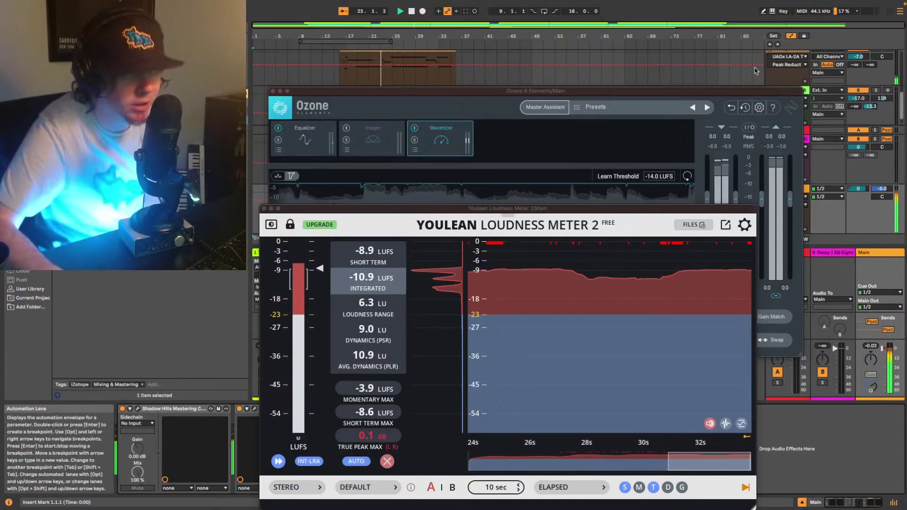
Set the Ozone Maximizer's threshold to -3.3 dB and check the loudness meter through the rest of the beat
left_click_drag(460, 95, 464, 87)
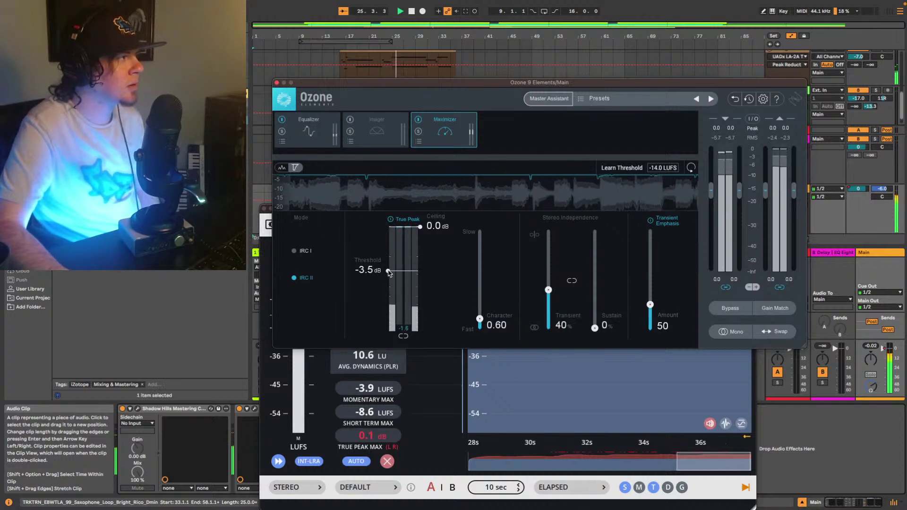
left_click_drag(388, 273, 389, 270)
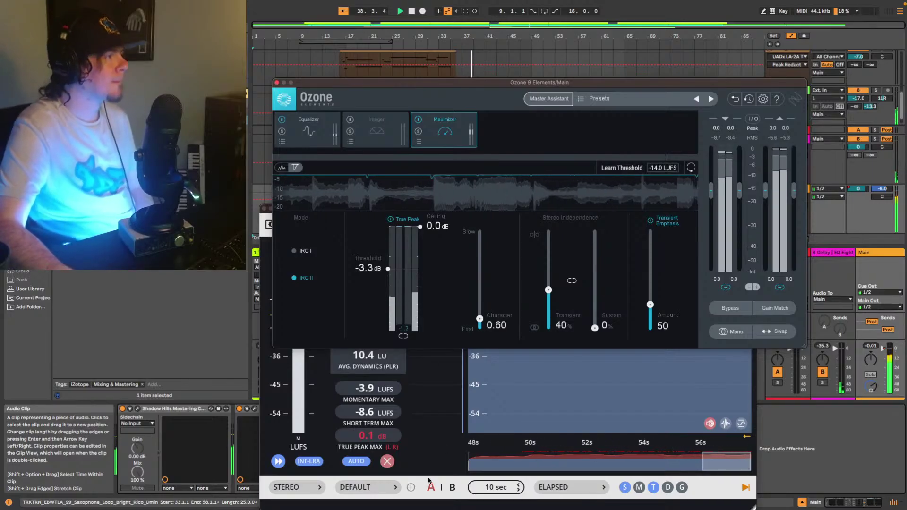
left_click(451, 382)
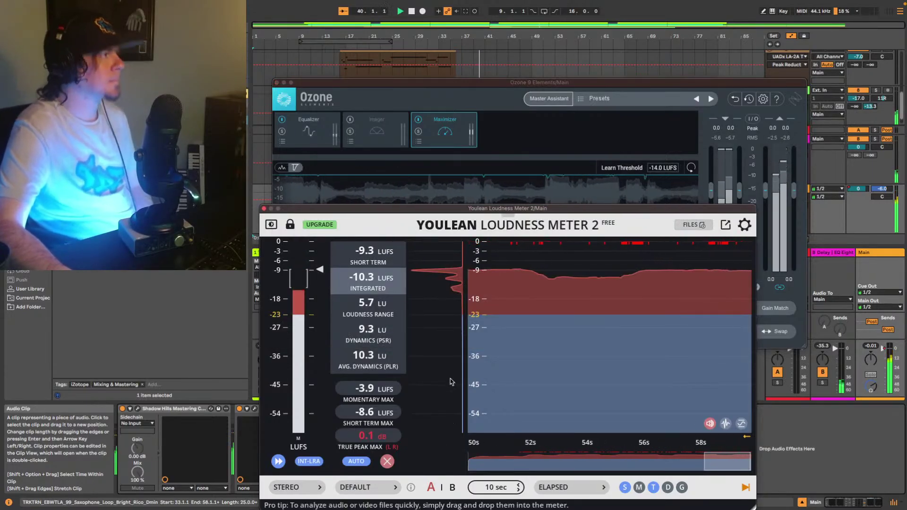
mouse_move(551, 352)
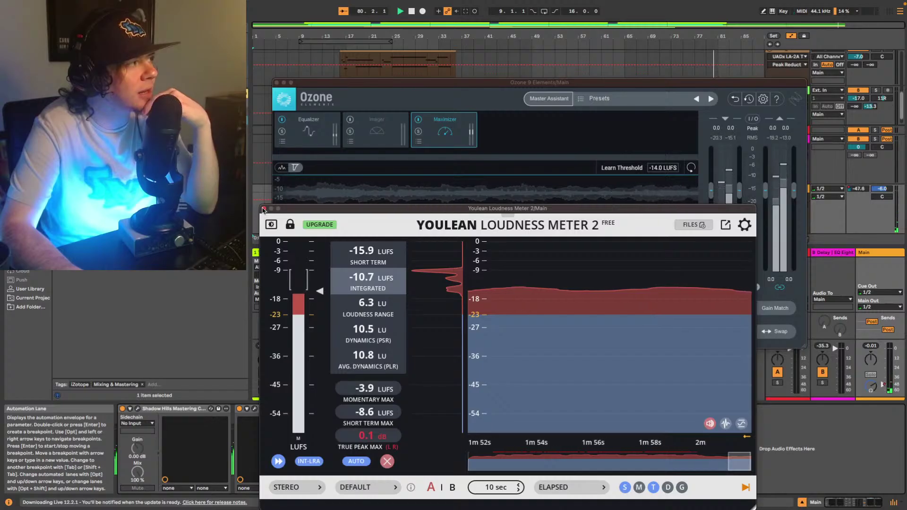
Close the loudness meter and Ozone windows, then stop playback and return to the start of the song
left_click(263, 209)
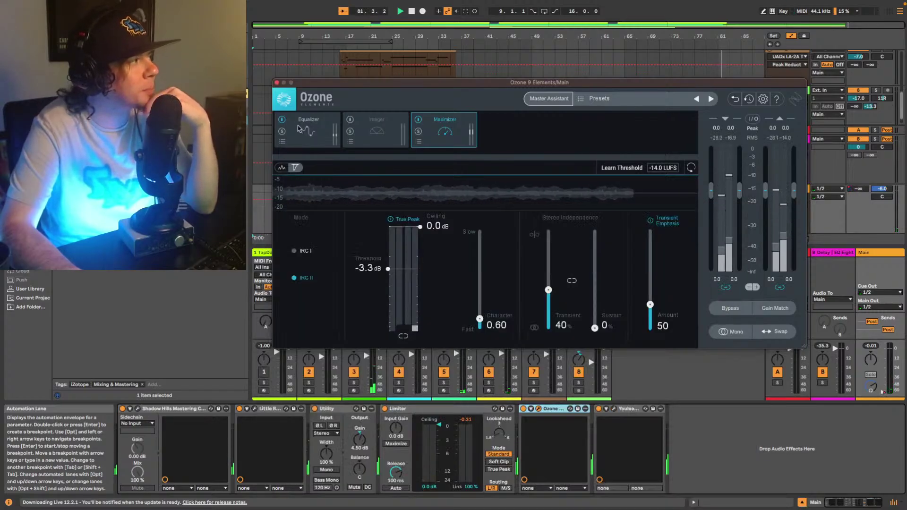
left_click(276, 83)
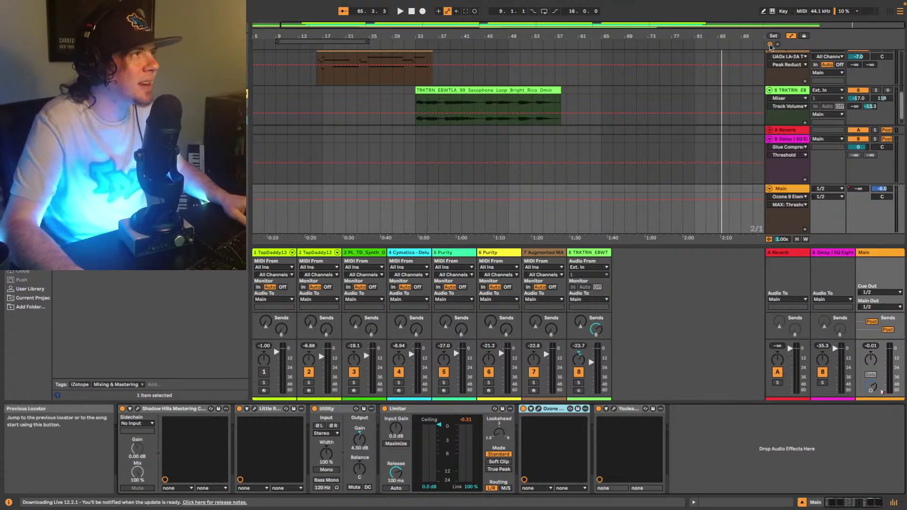
double_click(411, 11)
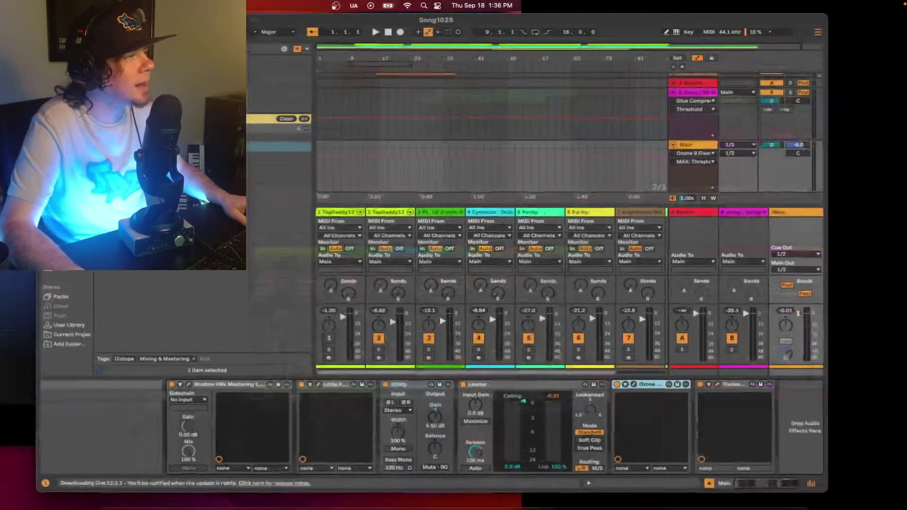
Exit full screen and save the Live Set under the new name Song1025 Mix V1 in the Song13 Project folder
key("ctrl+super+f")
left_click_drag(395, 29, 393, 28)
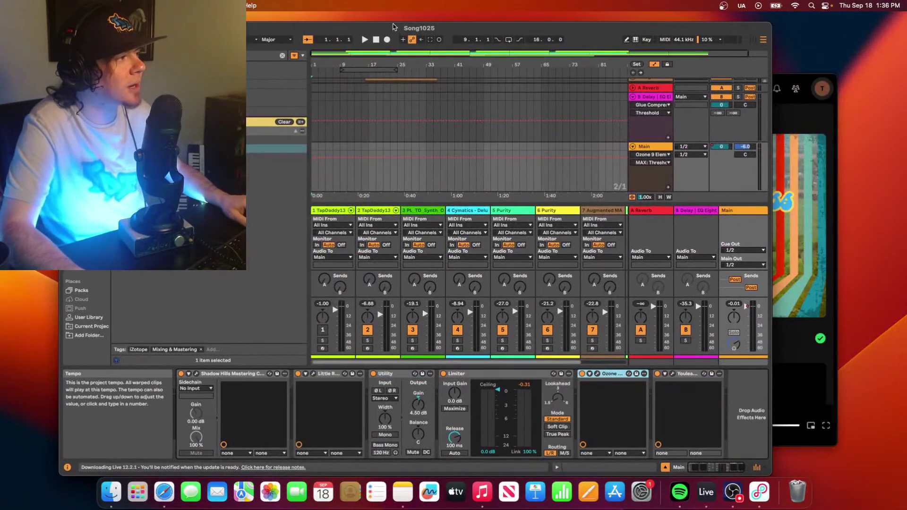
left_click(50, 6)
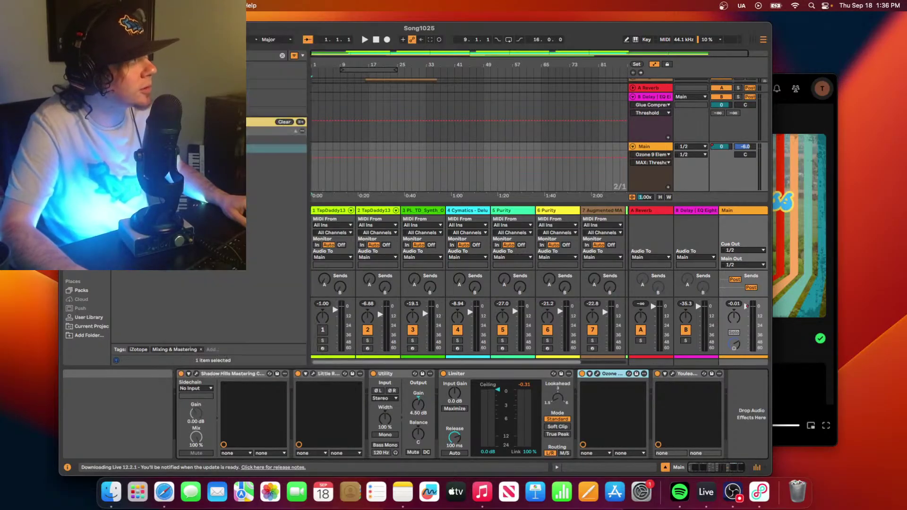
left_click(76, 94)
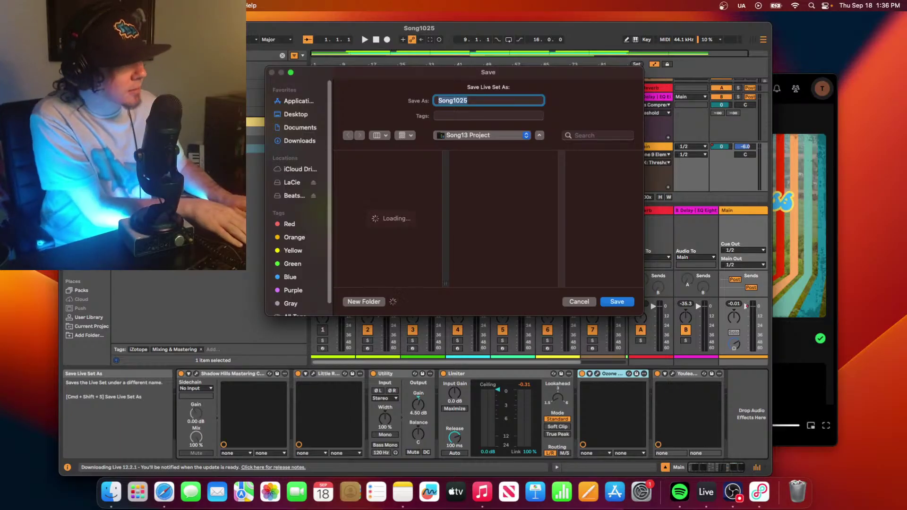
key("Right")
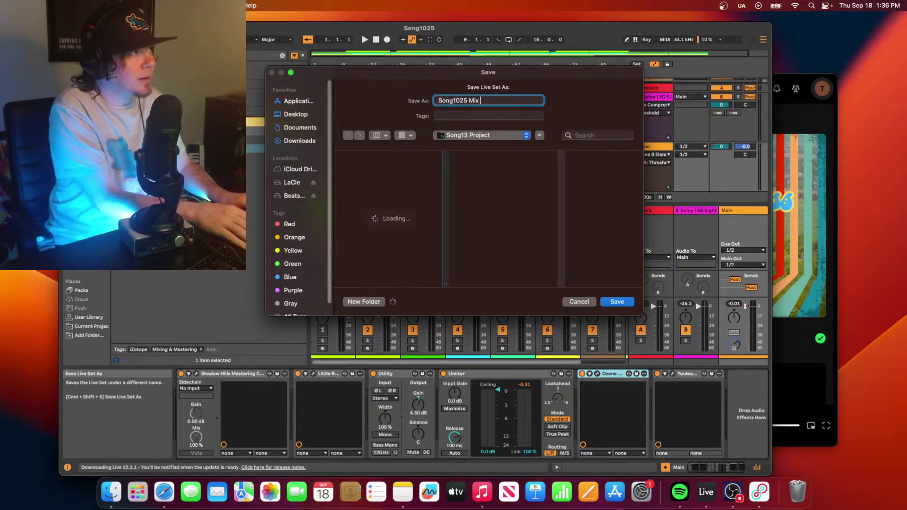
key("Return")
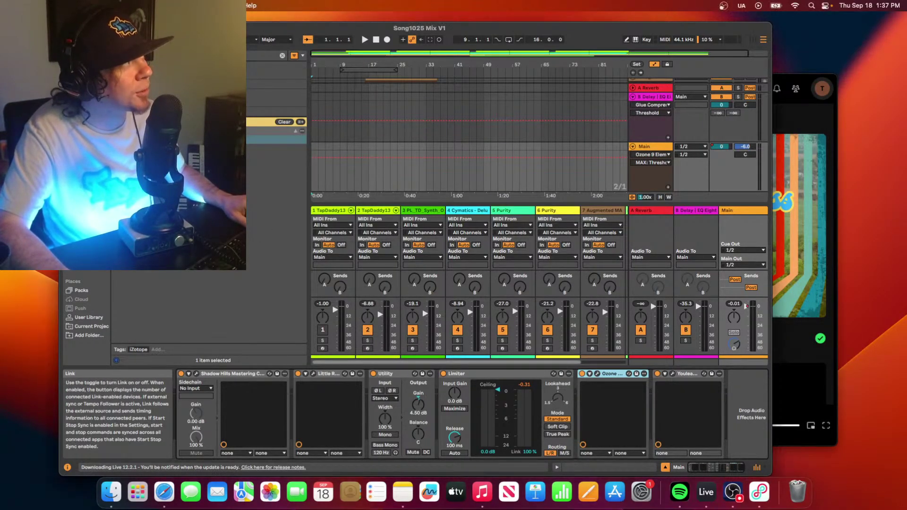
mouse_move(75, 40)
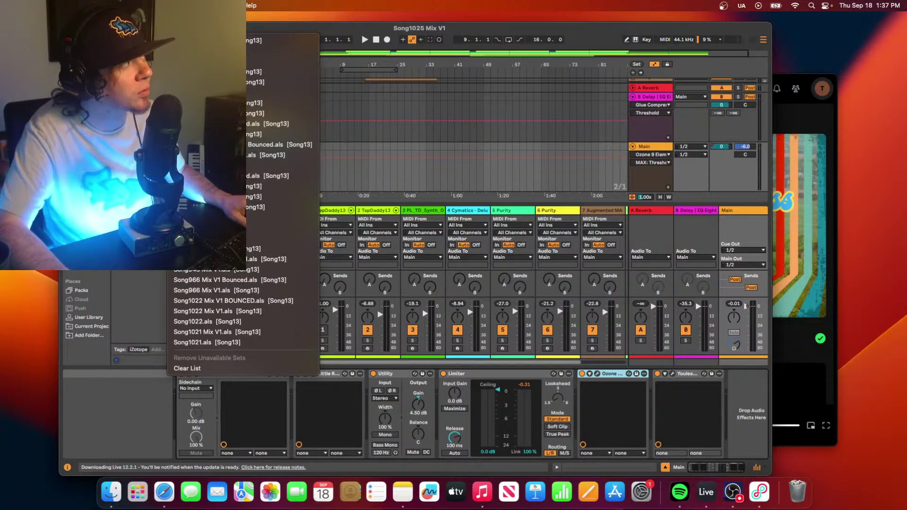
Open the recent Live Set Song759 (Live 12) from the Song13 project
left_click(282, 82)
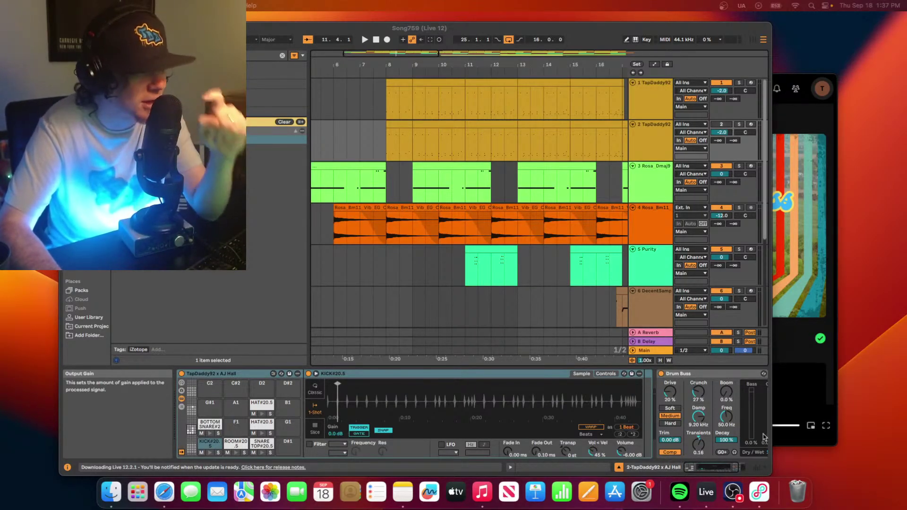
Switch to Spotify, look through the tracklist preview of the Thinking Of You EP and copy its album link
left_click(684, 492)
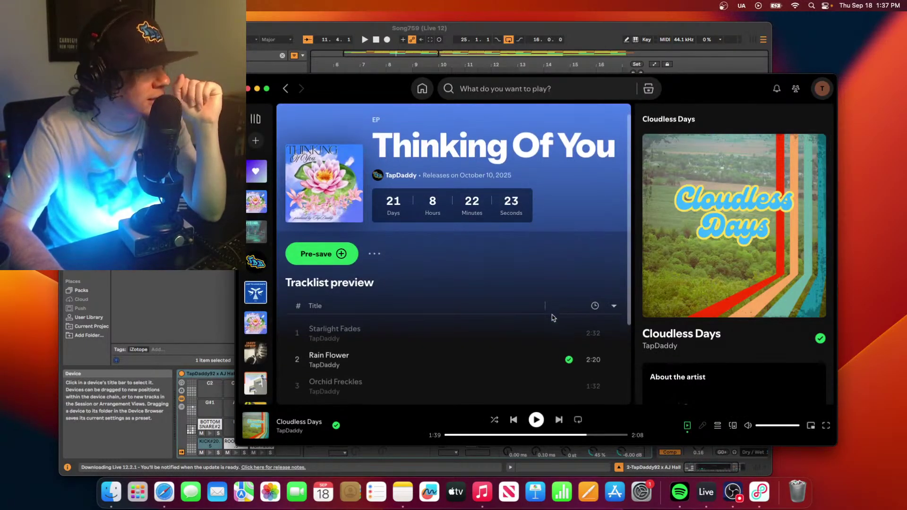
scroll(533, 317, "down", 3)
scroll(543, 307, "up", 4)
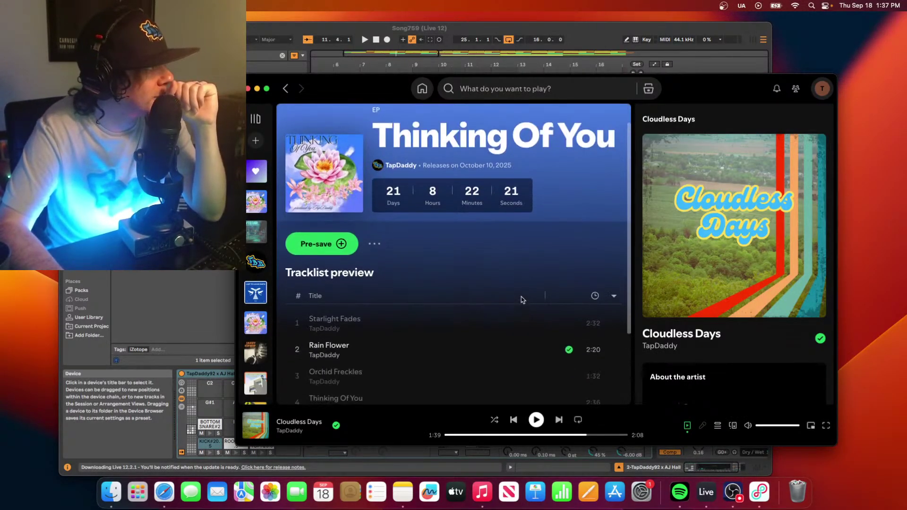
scroll(518, 293, "down", 3)
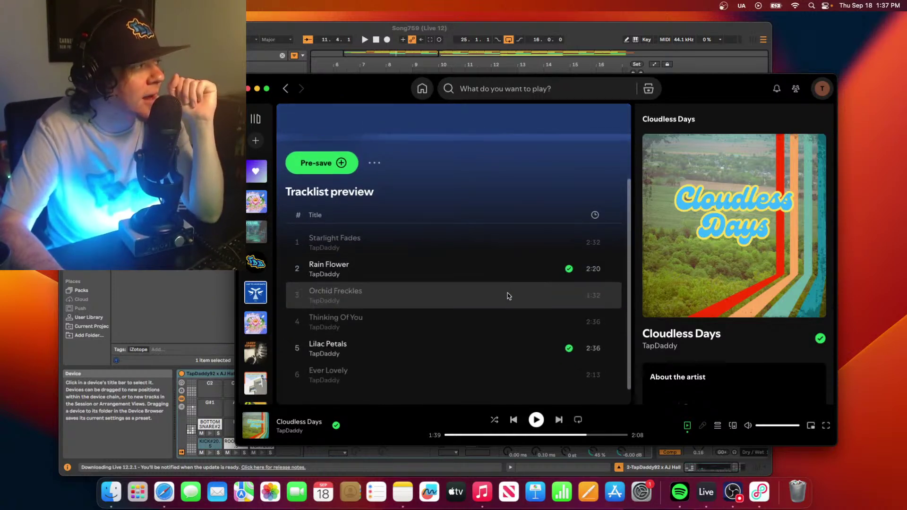
scroll(491, 296, "up", 1)
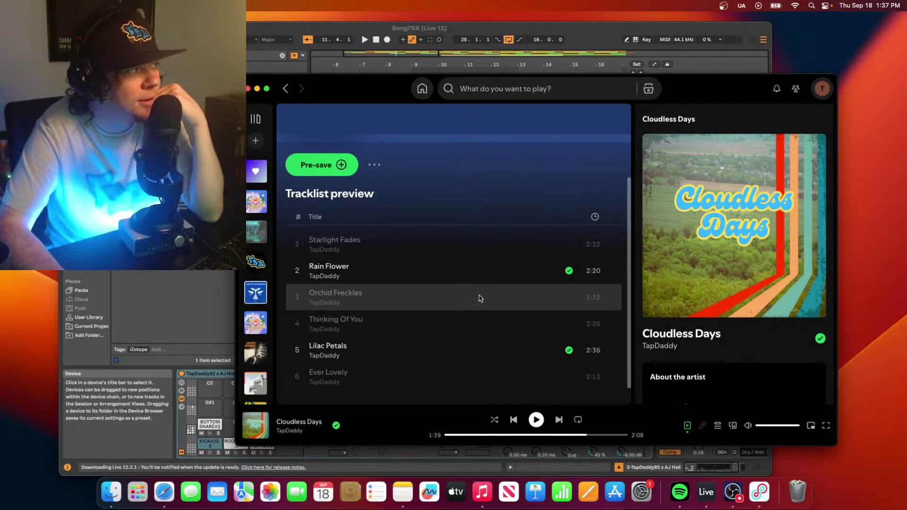
scroll(479, 294, "up", 5)
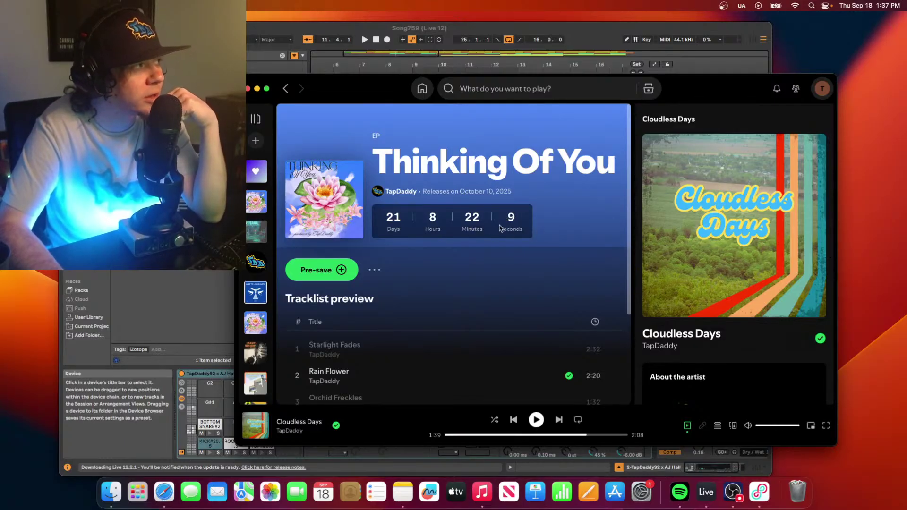
left_click(374, 270)
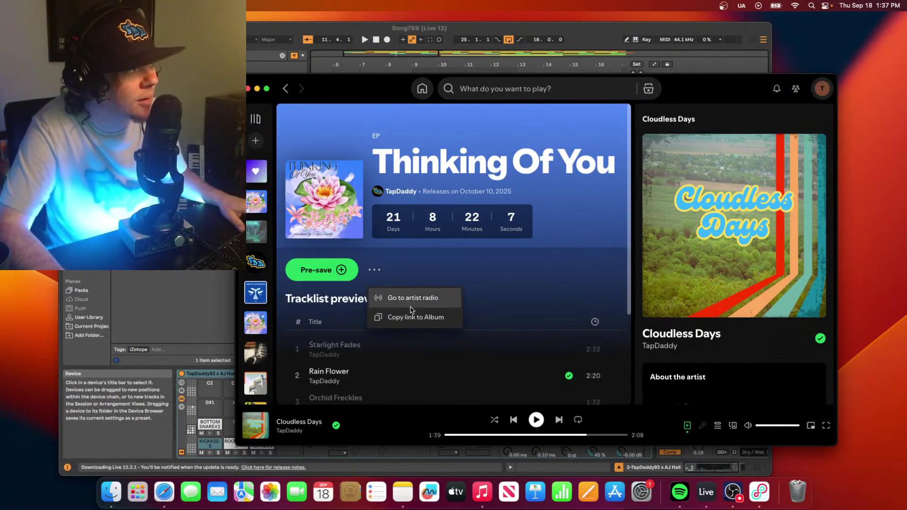
left_click(414, 319)
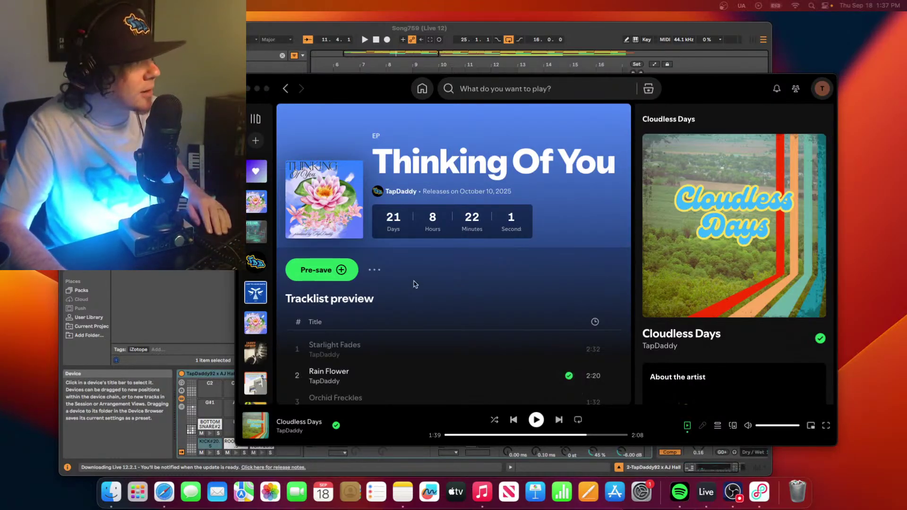
Play Lilac Petals from the EP's tracklist preview as a finished reference track
scroll(371, 341, "down", 3)
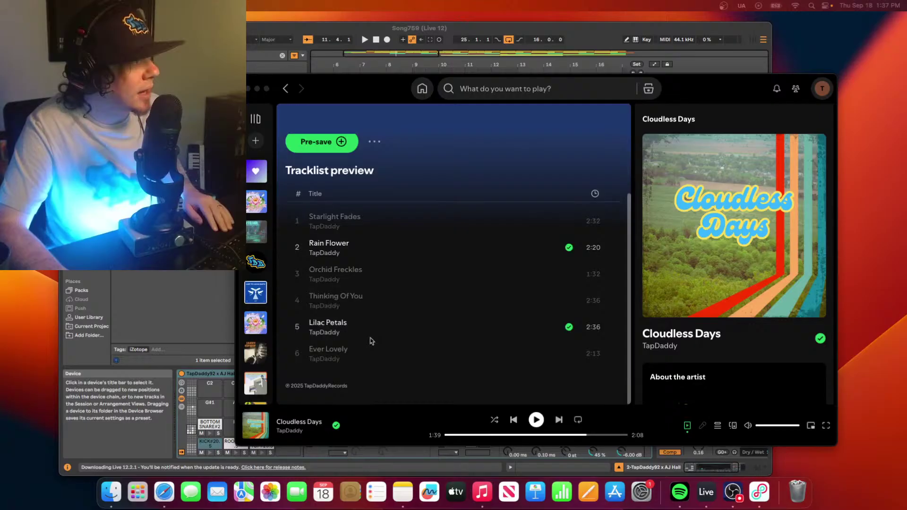
left_click(298, 328)
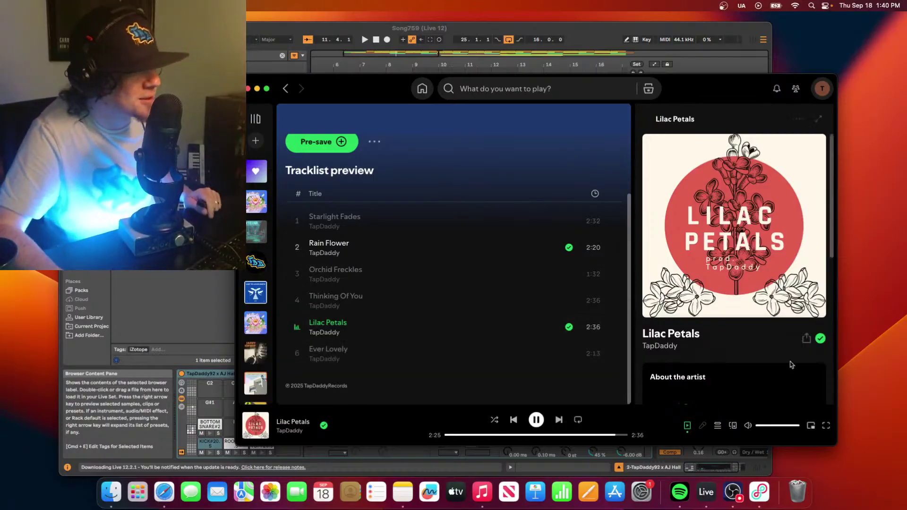
scroll(548, 267, "up", 3)
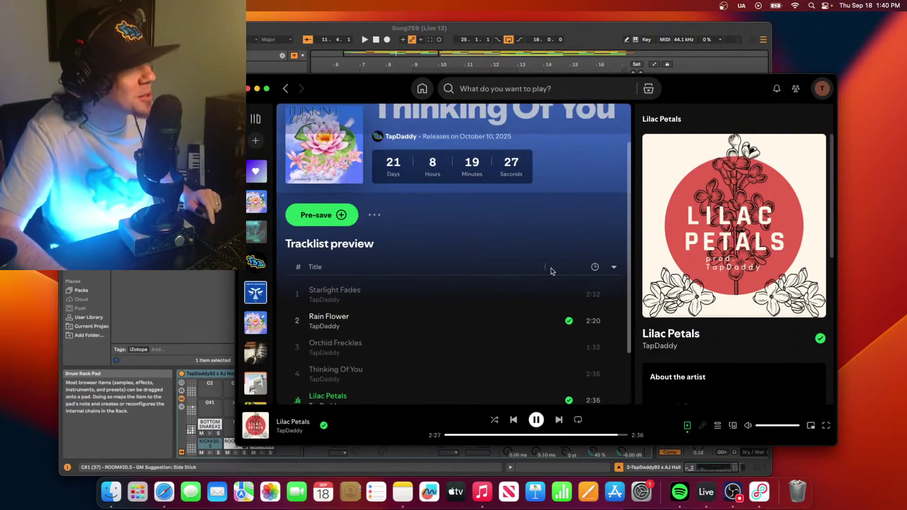
Look over the Thinking Of You EP page and its tracklist preview
scroll(531, 254, "up", 2)
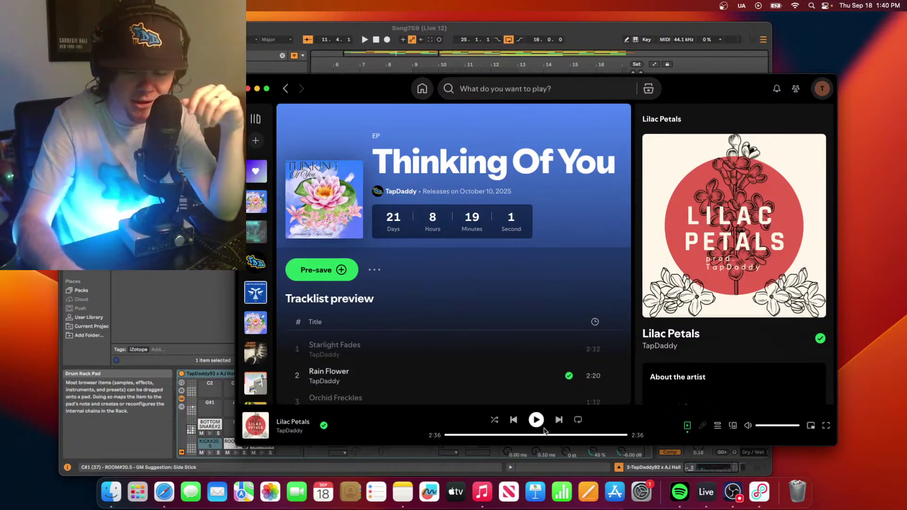
scroll(609, 246, "down", 3)
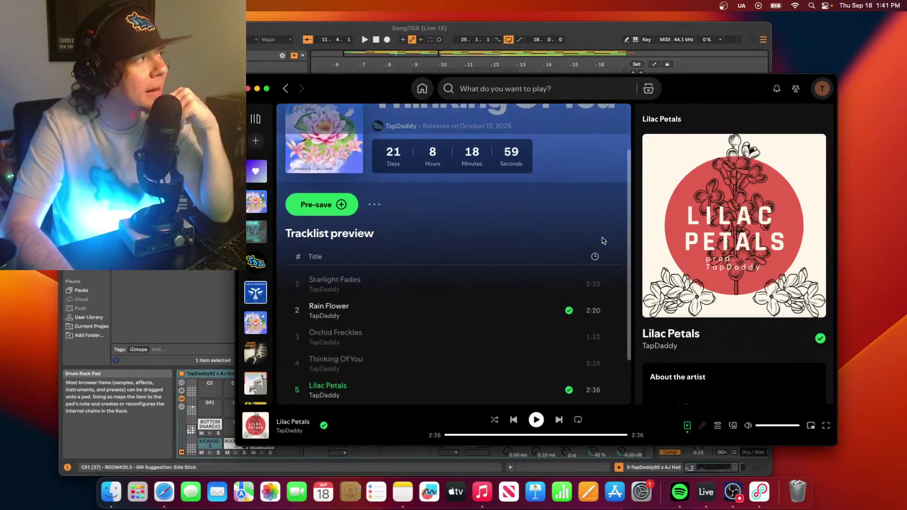
scroll(603, 241, "down", 1)
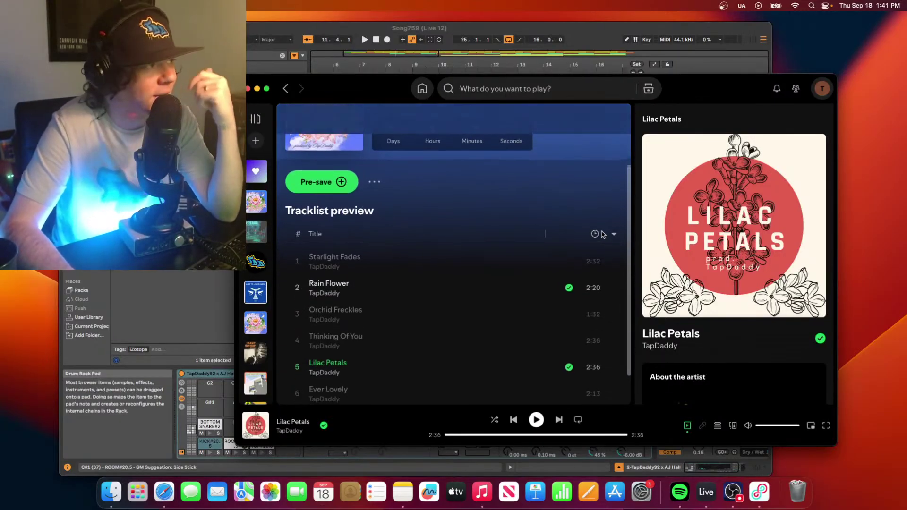
scroll(603, 234, "up", 4)
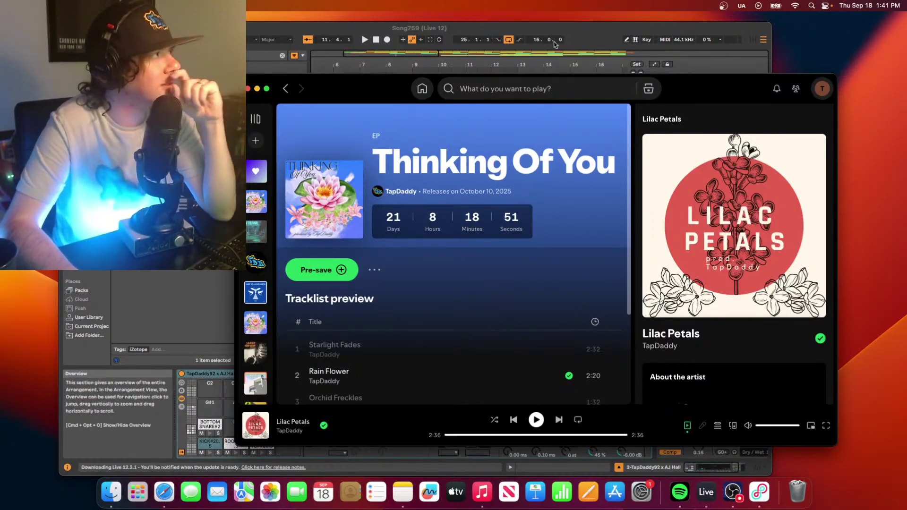
Switch to the Song759 set in Ableton Live and make its window fill the screen
left_click(570, 29)
left_click_drag(570, 29, 560, 20)
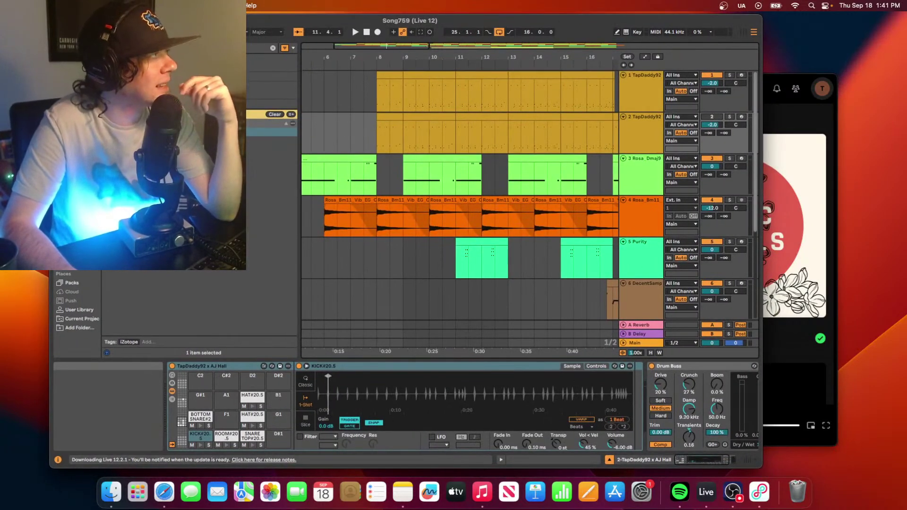
left_click(75, 20)
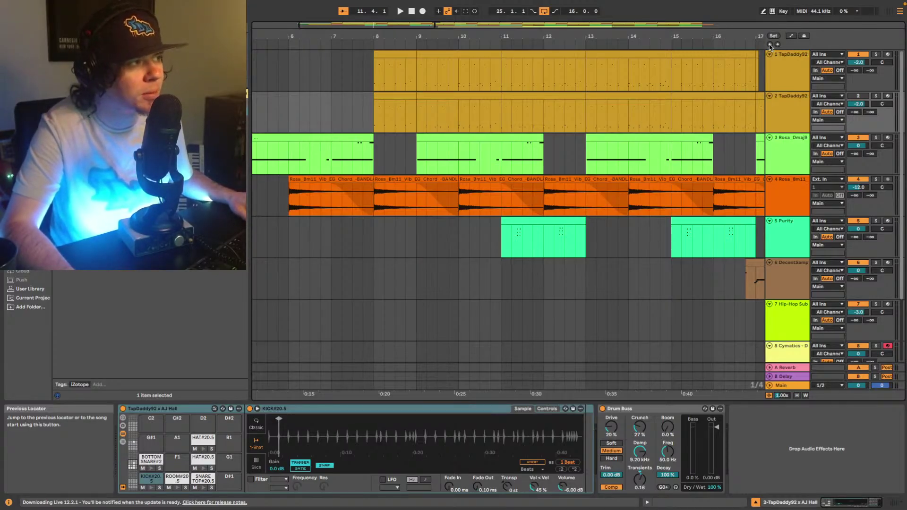
Play the arrangement from bar 5, checking the track levels in the mixer and the clips on all tracks
left_click(770, 44)
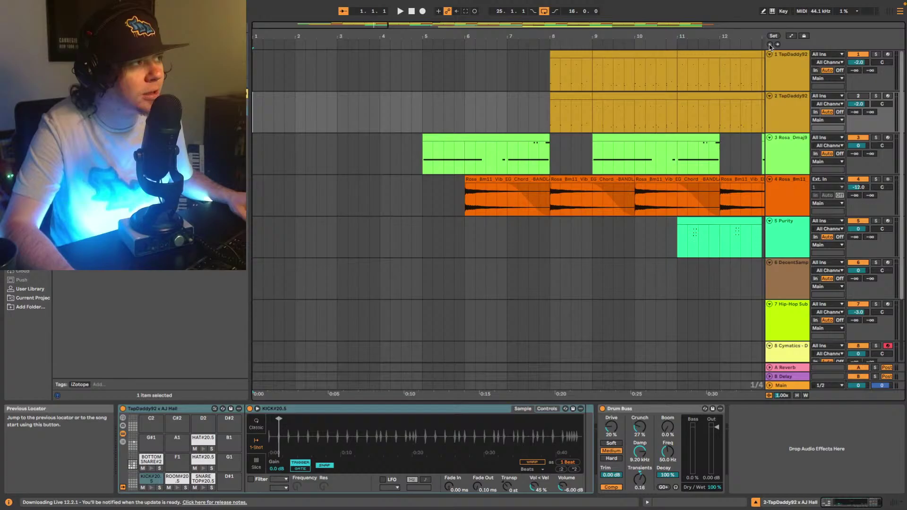
left_click(427, 160)
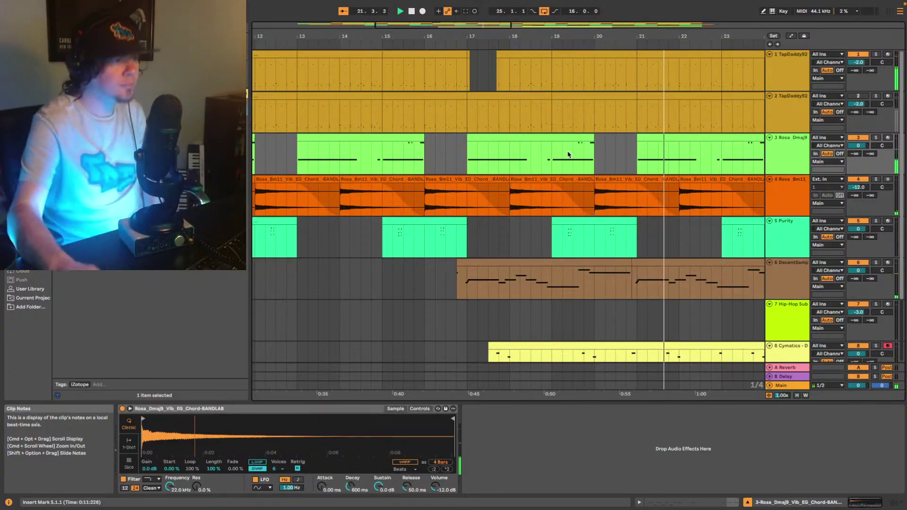
left_click(894, 502)
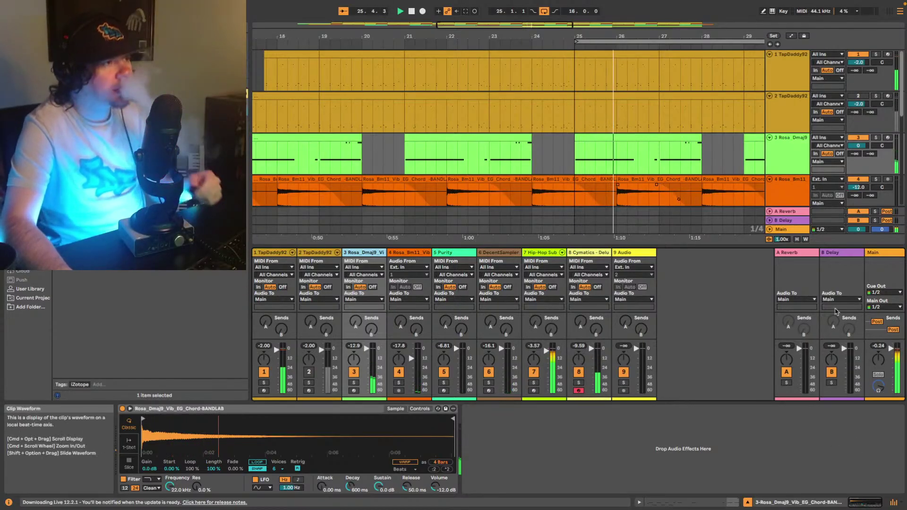
left_click(894, 503)
scroll(692, 277, "down", 3)
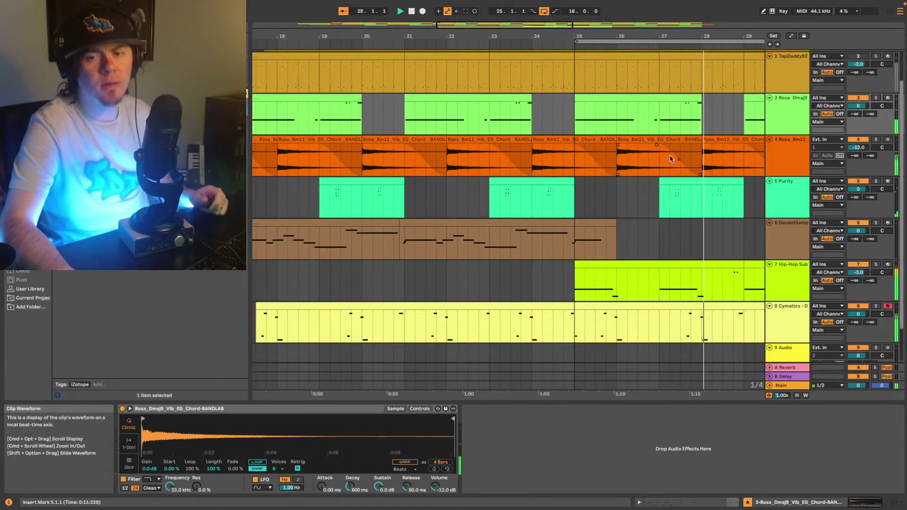
left_click(672, 178)
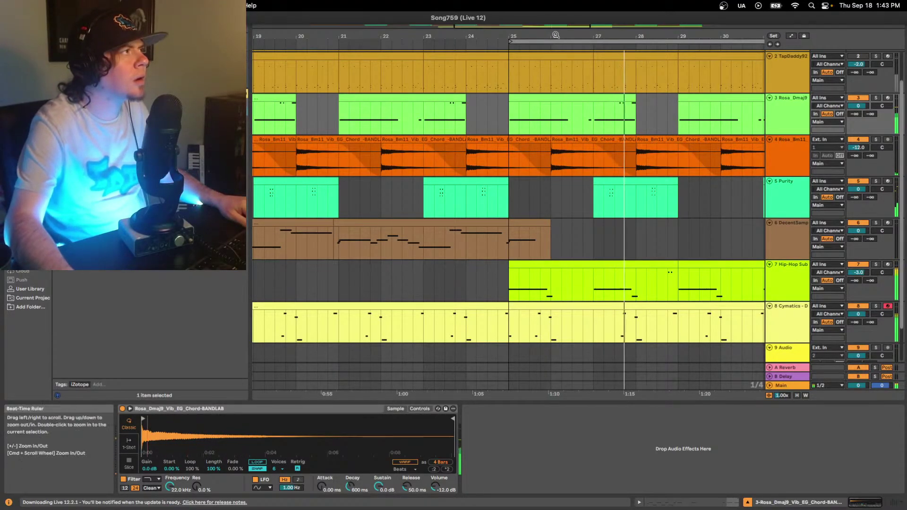
Turn off the arrangement loop and play the song's ending from about bar 37
double_click(520, 23)
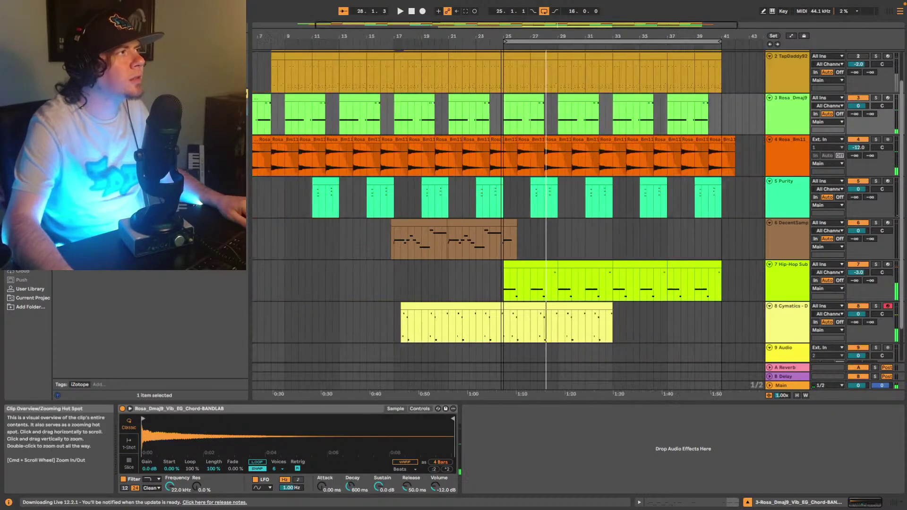
key("super+l")
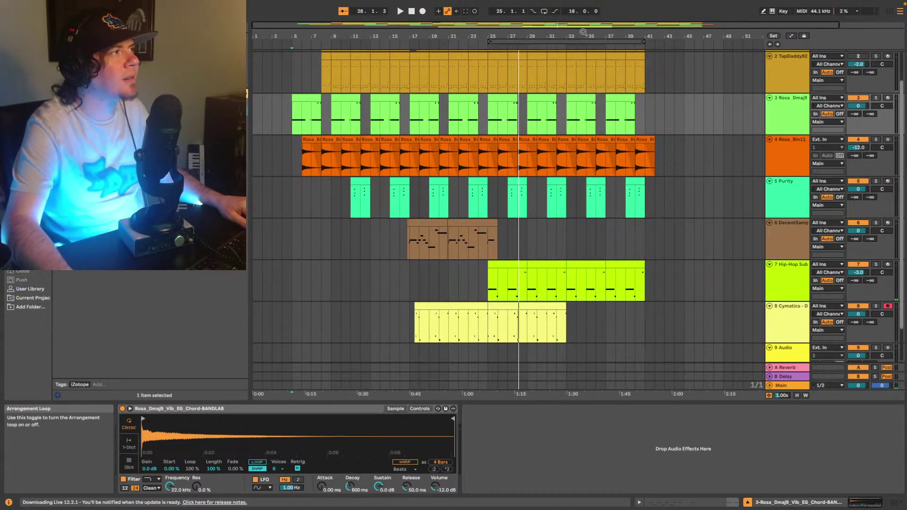
left_click(606, 46)
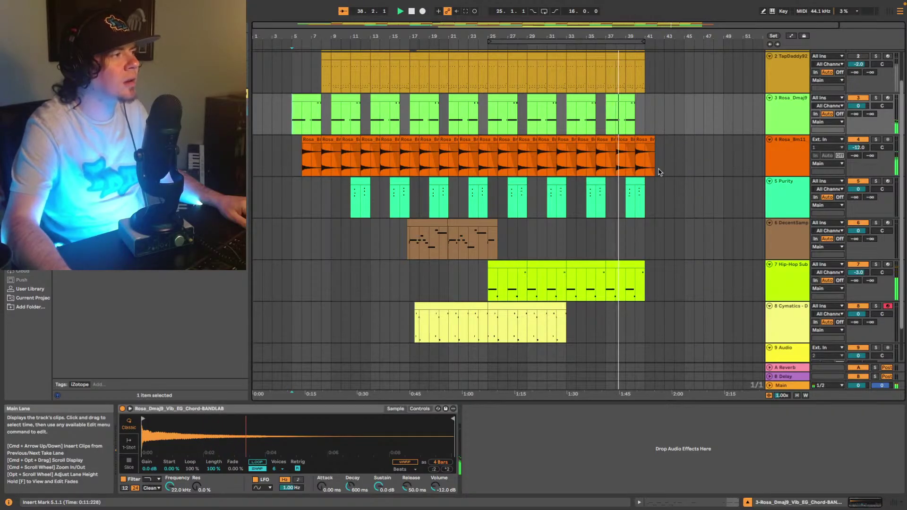
scroll(656, 165, "down", 1)
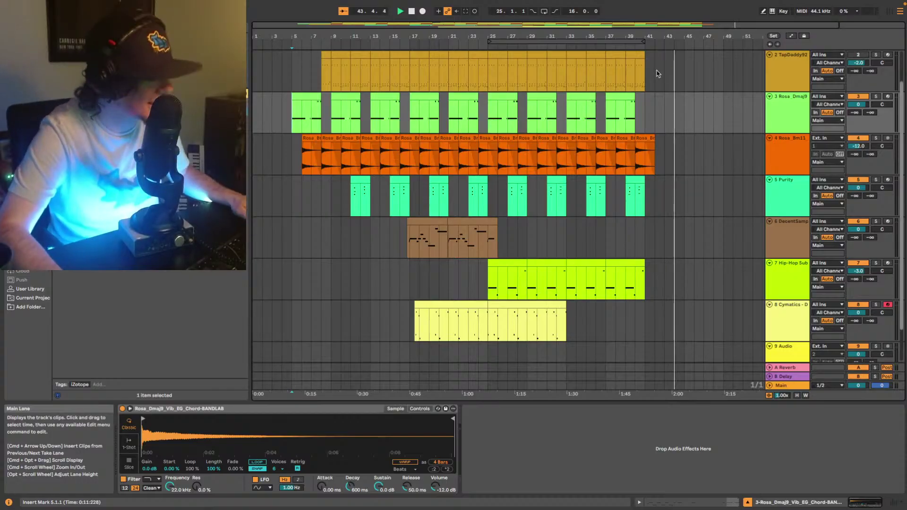
Select track 2, the second drum track, and audition the arrangement from bar 8
left_click_drag(656, 27, 590, 41)
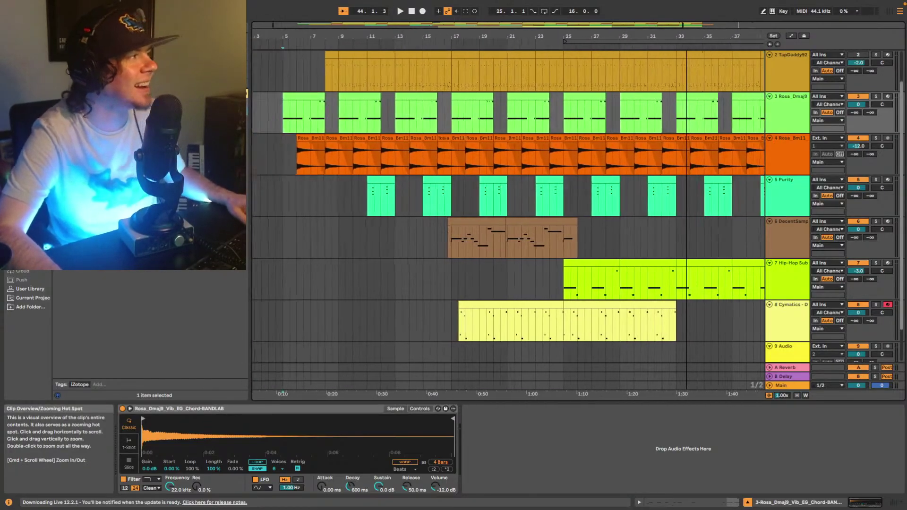
left_click(788, 74)
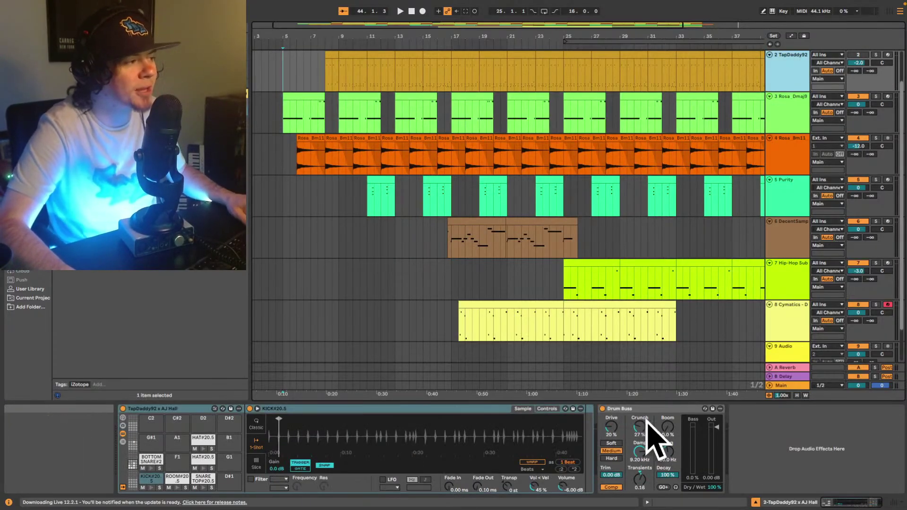
left_click(485, 54)
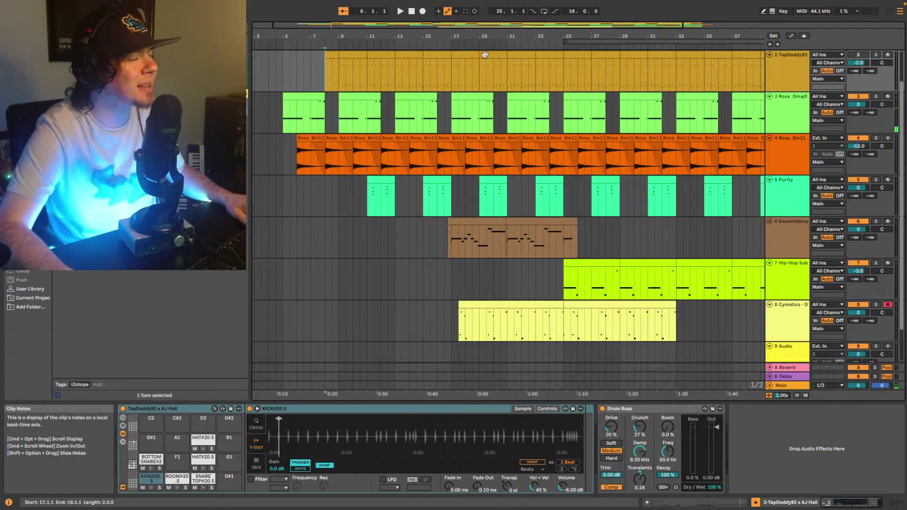
key("space")
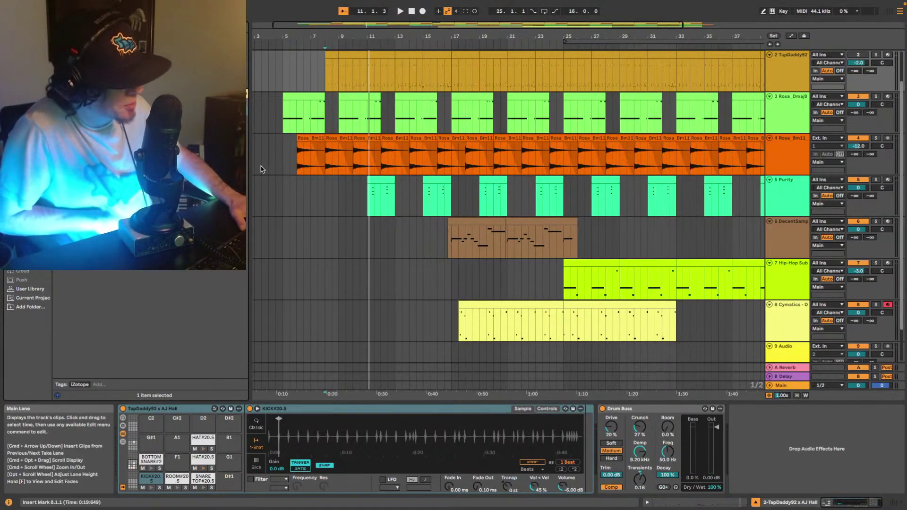
Add the UADx 1176 FET Compressor after Drum Buss on the second drum track
key("super+f")
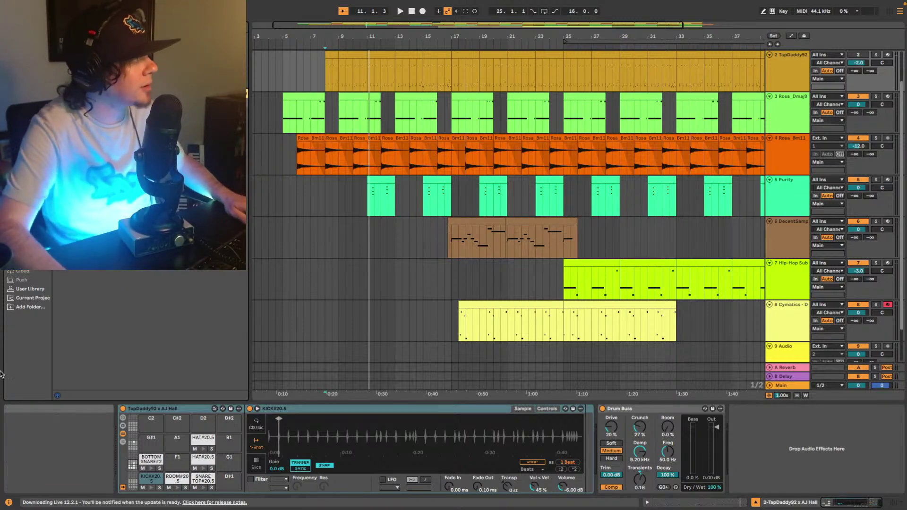
left_click_drag(118, 120, 837, 496)
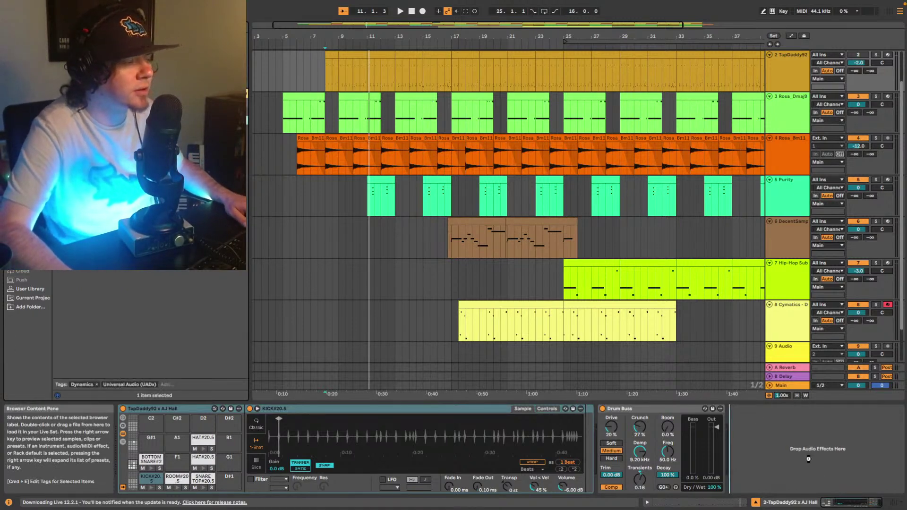
left_click_drag(808, 459, 808, 459)
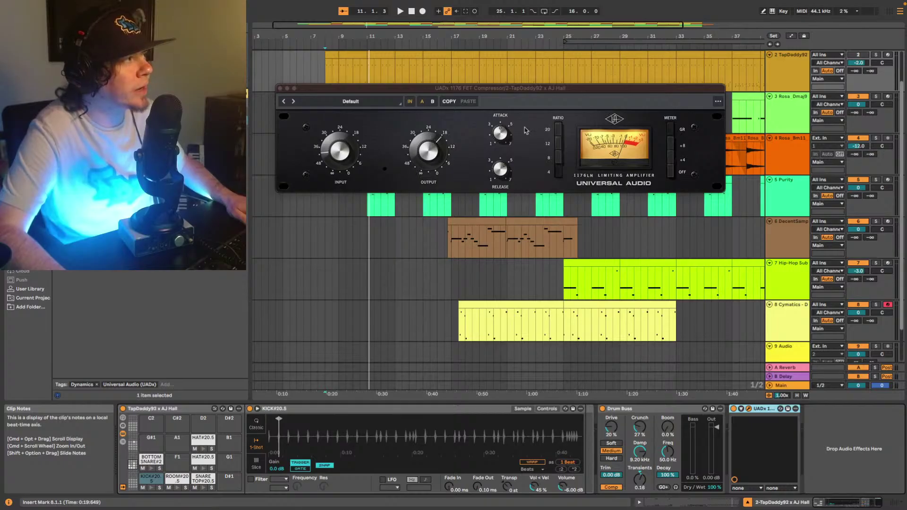
Adjust the 1176 compressor's input and output during playback and bypass the device
left_click_drag(497, 133, 495, 163)
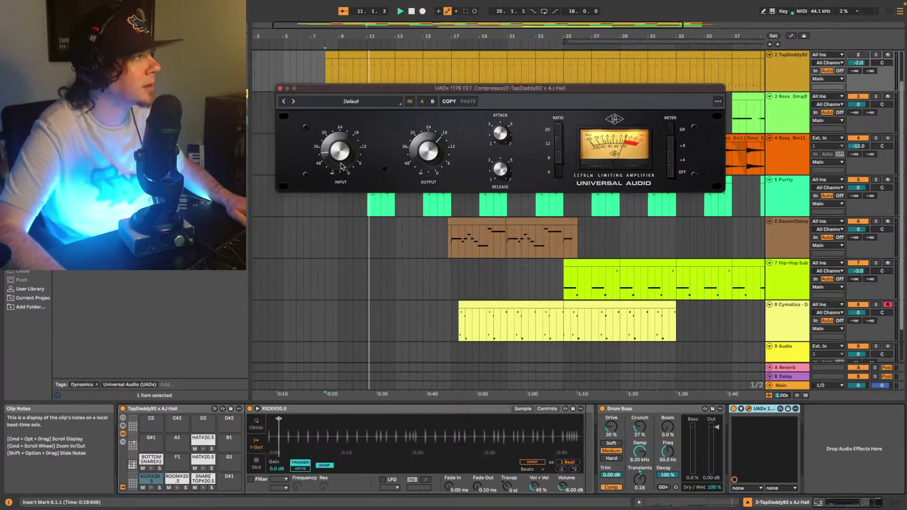
key("space")
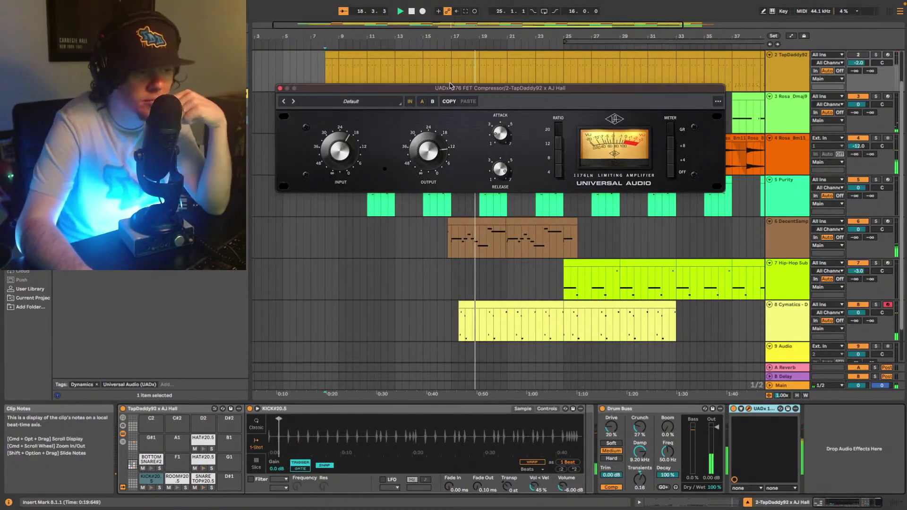
left_click(733, 409)
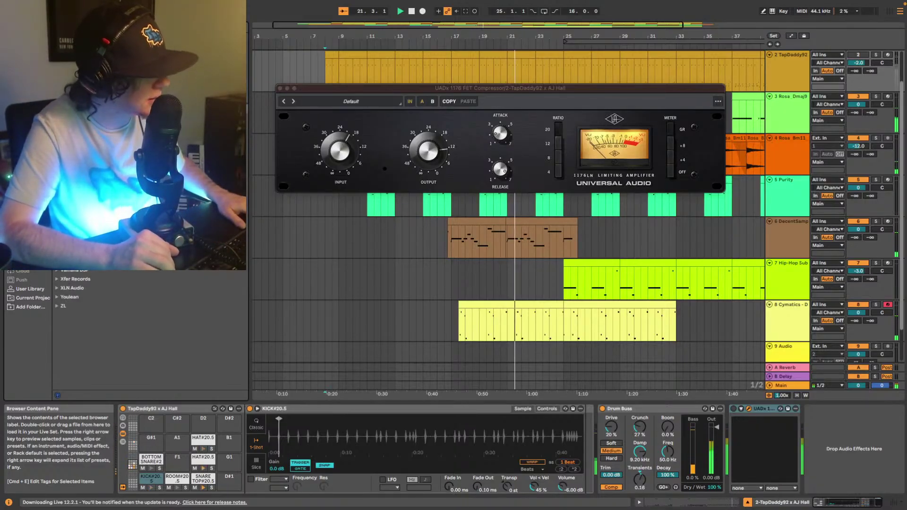
Add the UADx LA-2A Tube Compressor after the 1176 and audition it on the drums
left_click_drag(142, 189, 827, 431)
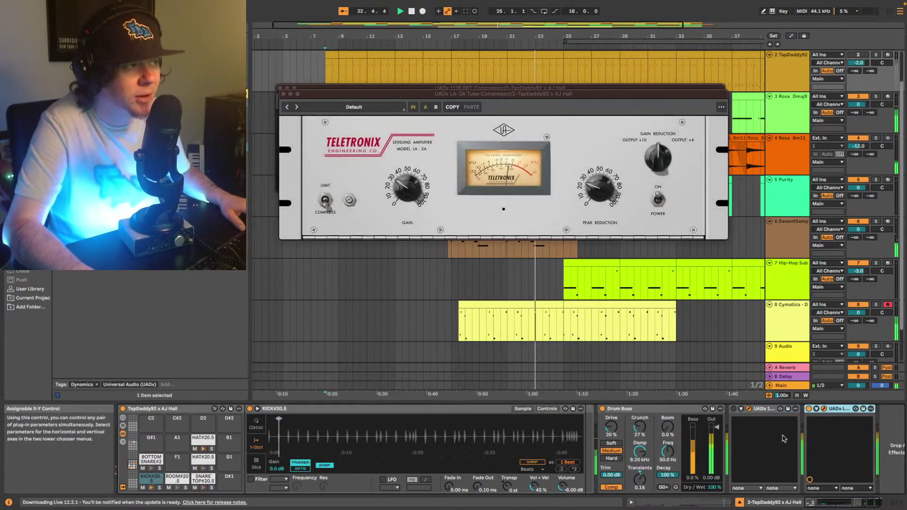
left_click(591, 187)
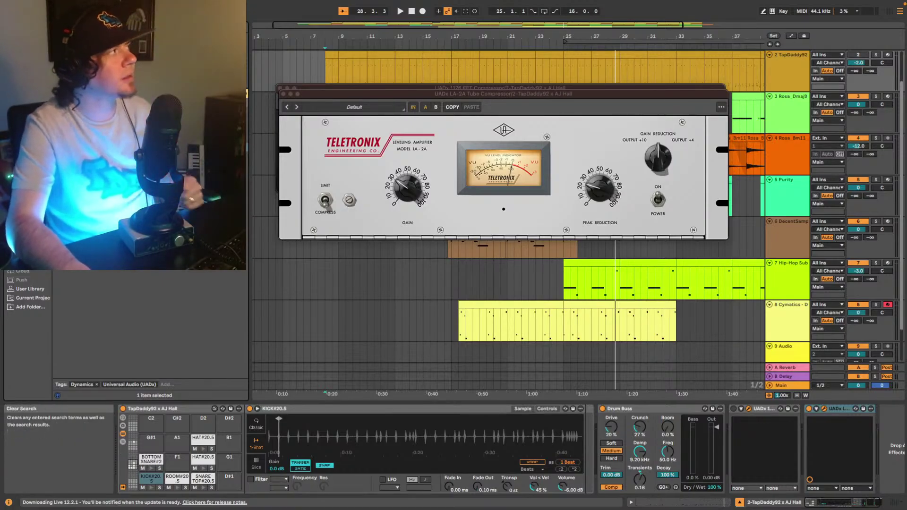
Find the Drum Booth Presence convolution reverb among the audio effects and insert it between the 1176 and the LA-2A
left_click(239, 25)
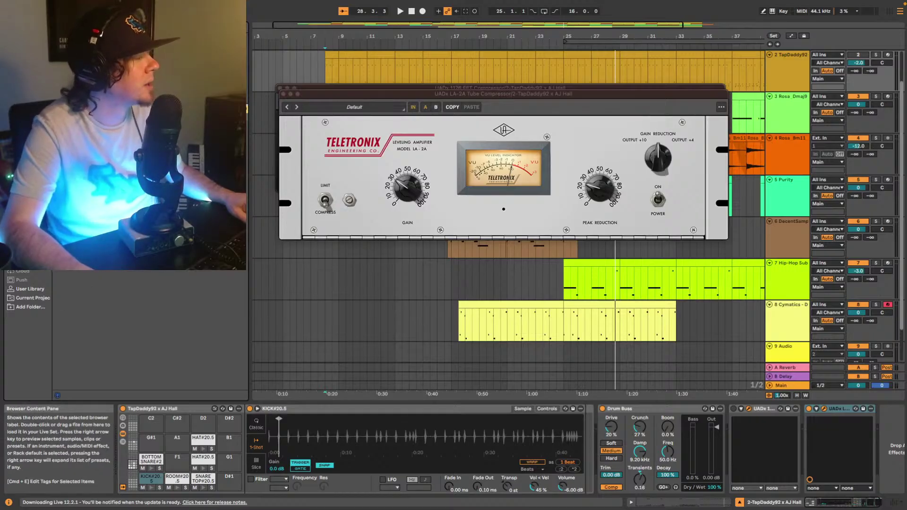
left_click(30, 159)
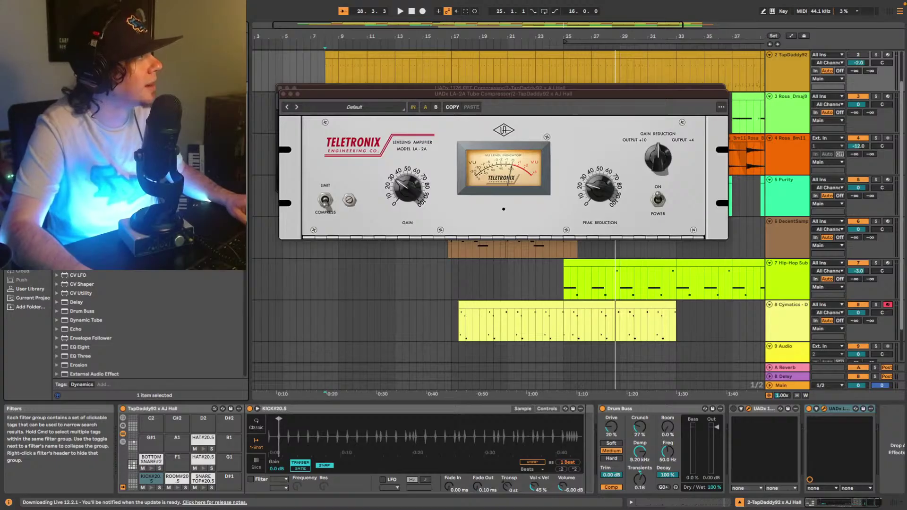
left_click(234, 98)
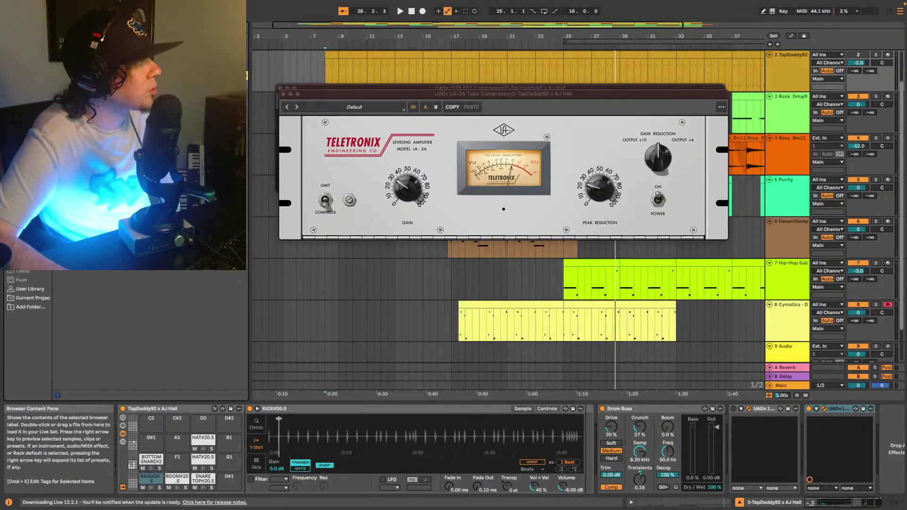
left_click_drag(640, 407, 792, 430)
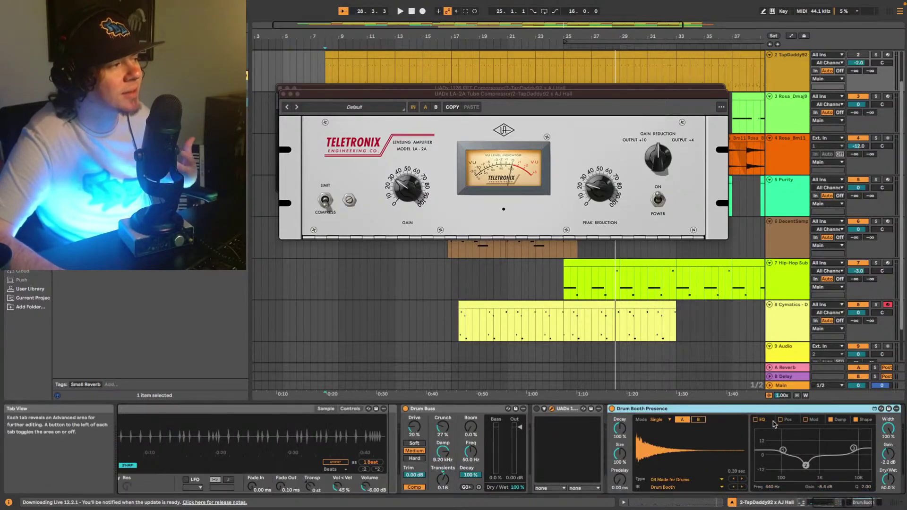
left_click_drag(846, 503, 860, 503)
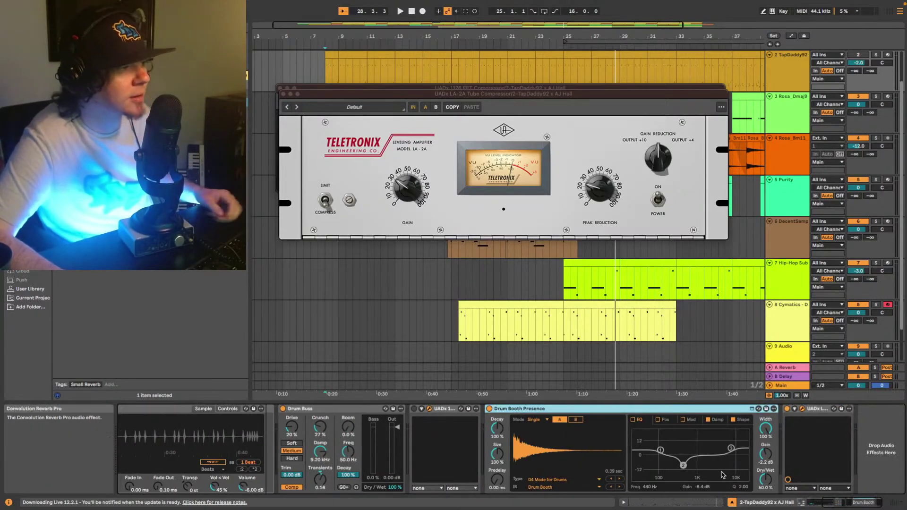
Set the Drum Booth Presence reverb's dry/wet mix to 44.1% while auditioning the drums
key("space")
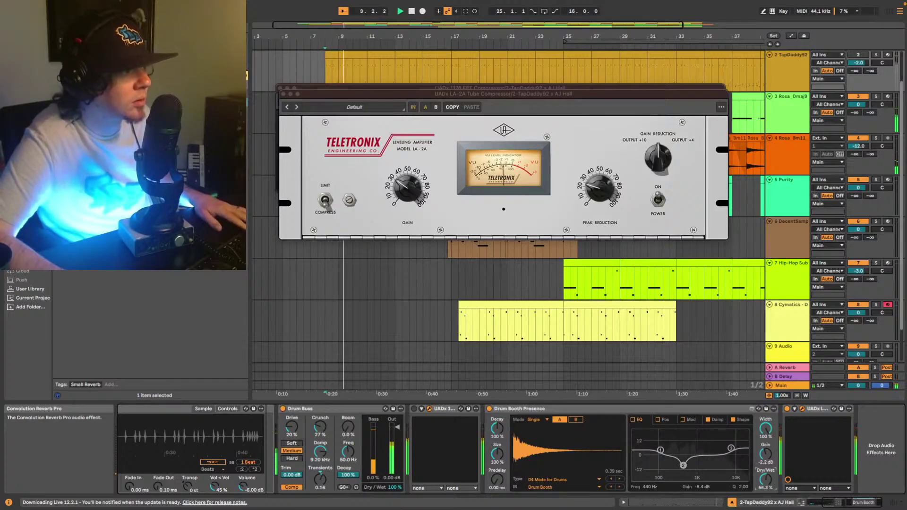
left_click_drag(765, 479, 761, 455)
key("space")
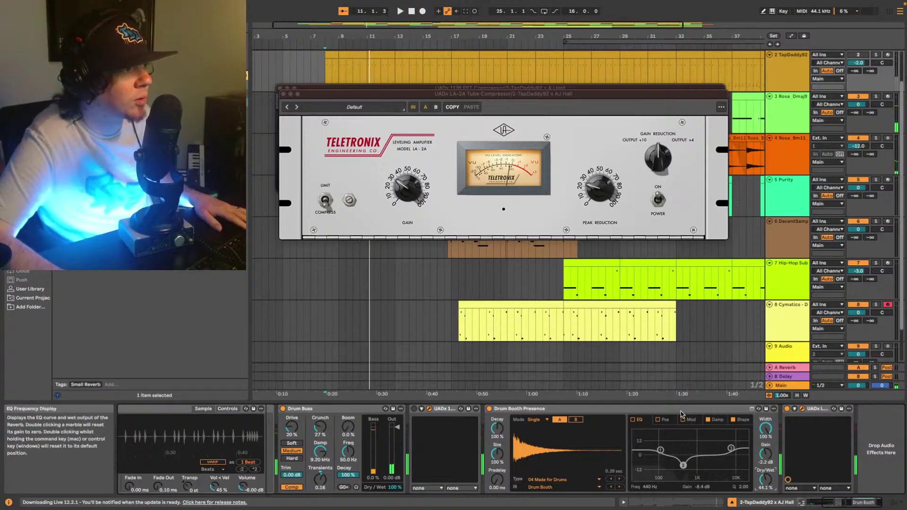
scroll(806, 95, "up", 2)
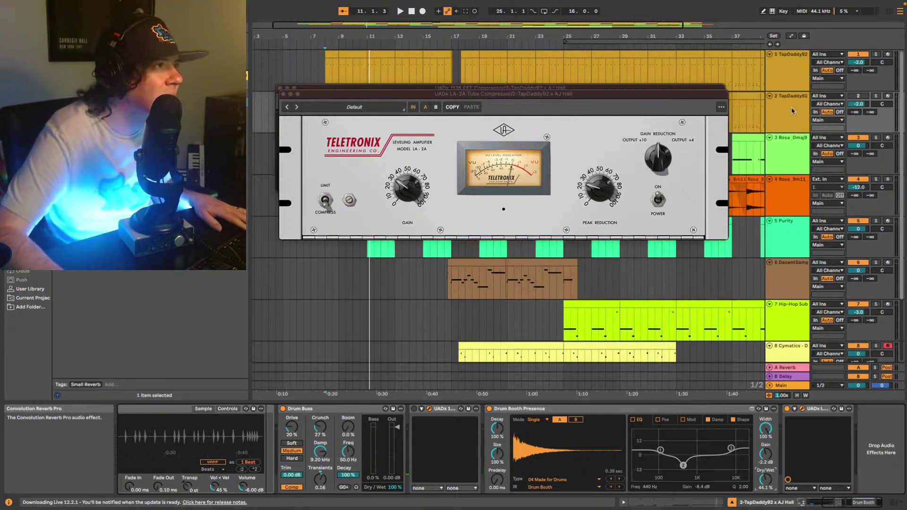
Remove the 1176, the Drum Booth Presence reverb and the LA-2A from the deactivated second drum track
left_click(792, 78)
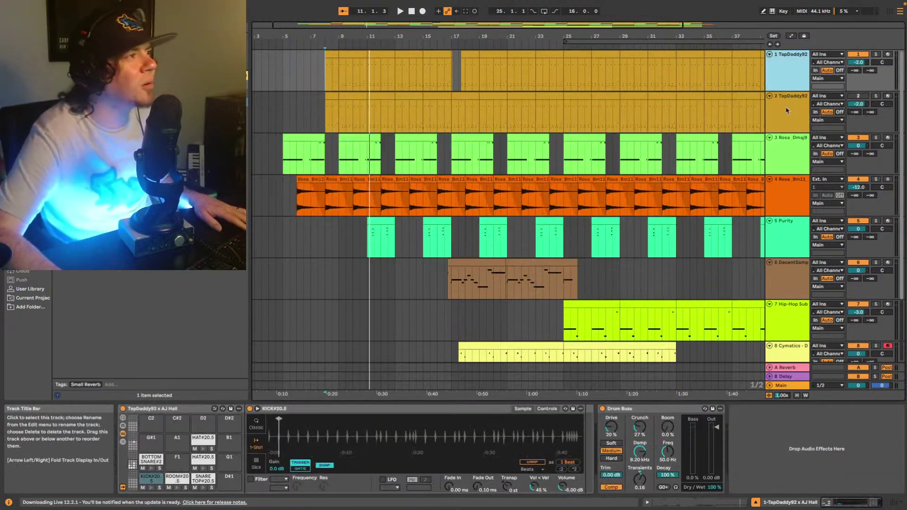
left_click(787, 110)
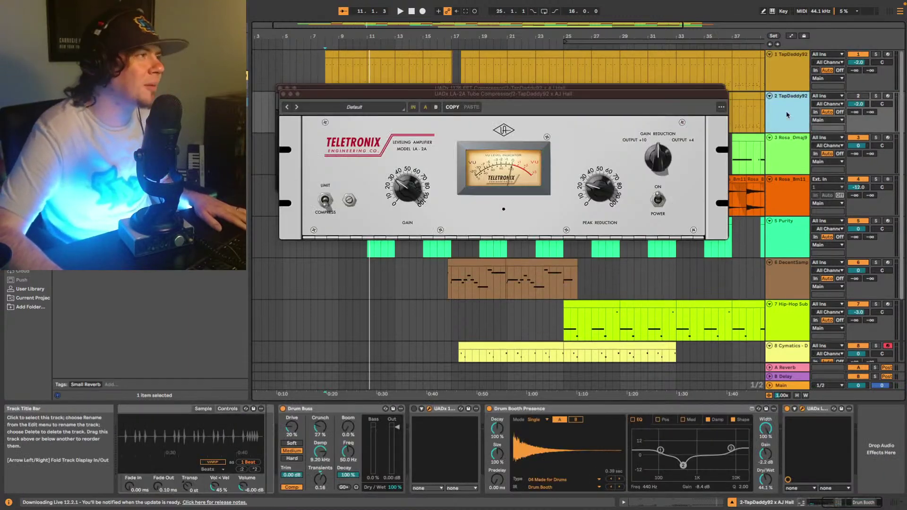
left_click(446, 413)
left_click(825, 412, "shift")
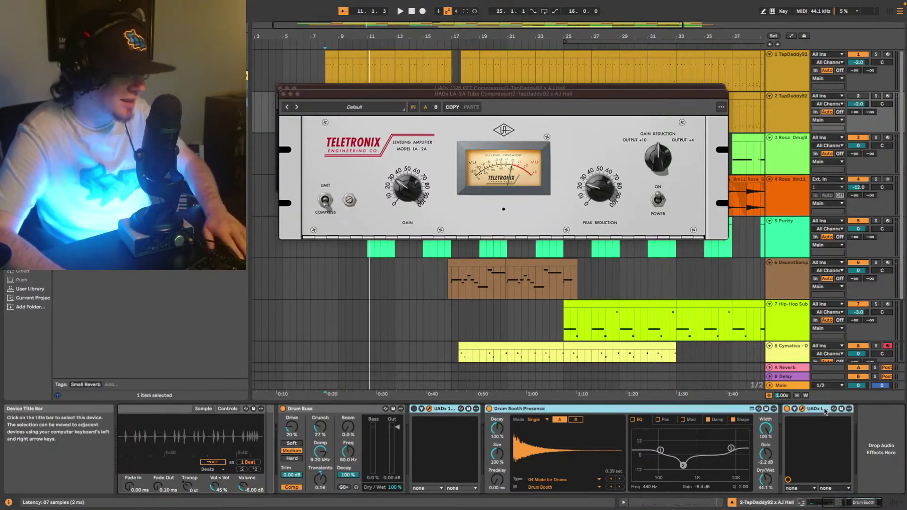
key("Delete")
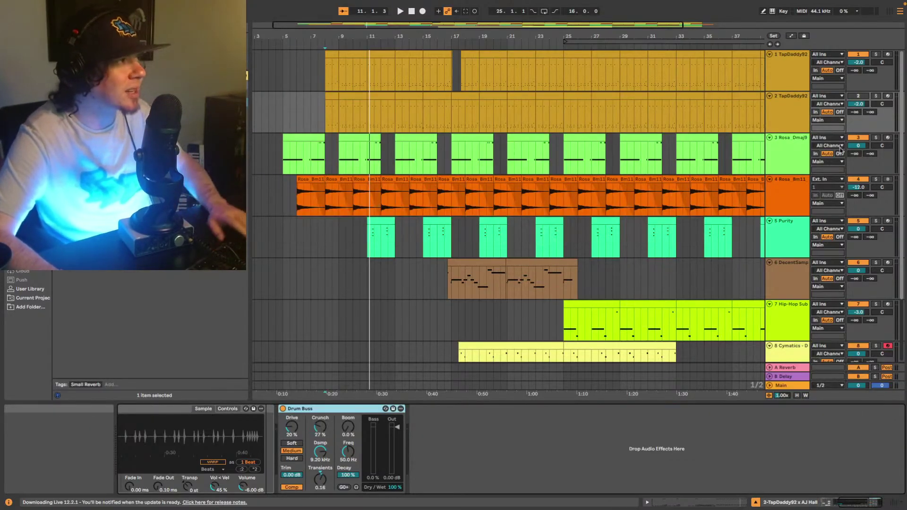
Place the active drum track below the deactivated one and add the UADx 1176 FET Compressor after its Drum Buss
left_click(792, 65)
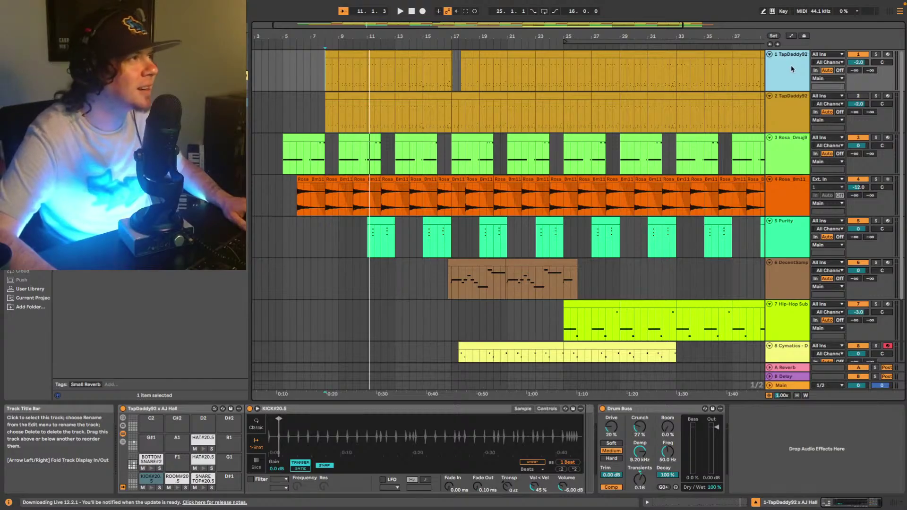
left_click(794, 97)
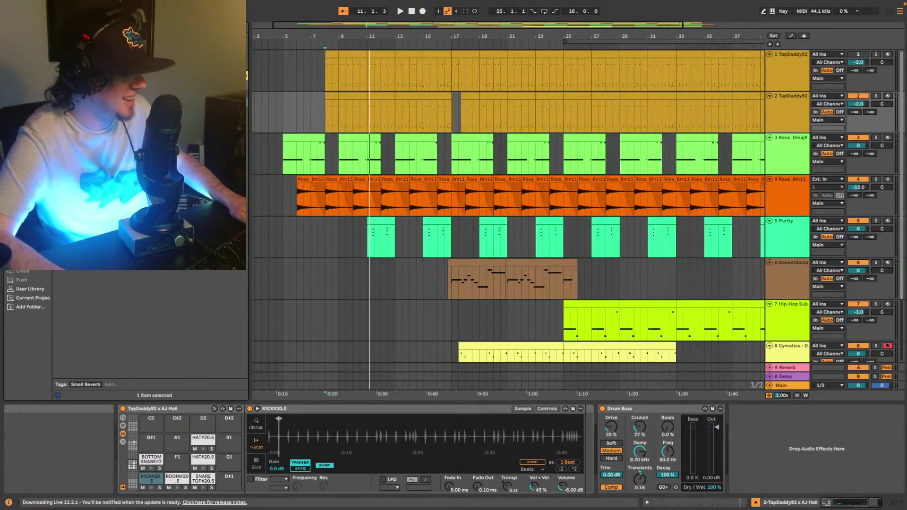
left_click(28, 178)
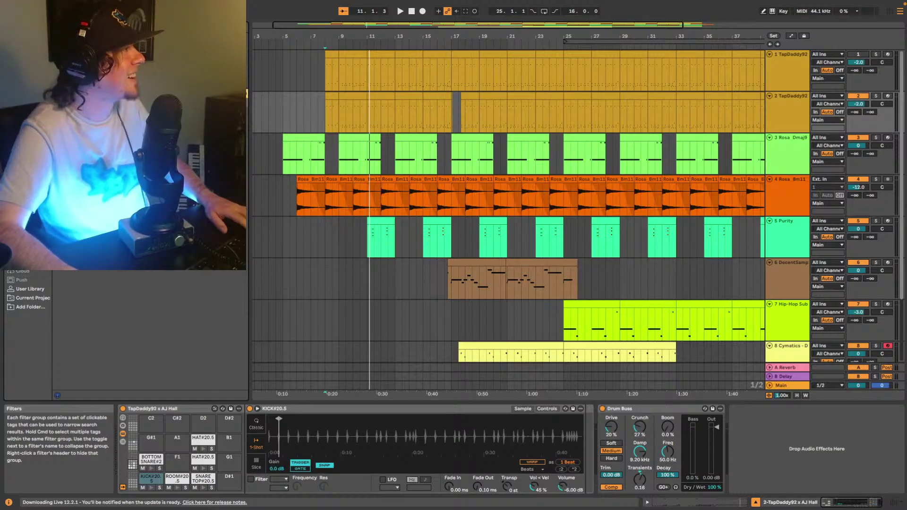
left_click_drag(108, 142, 810, 457)
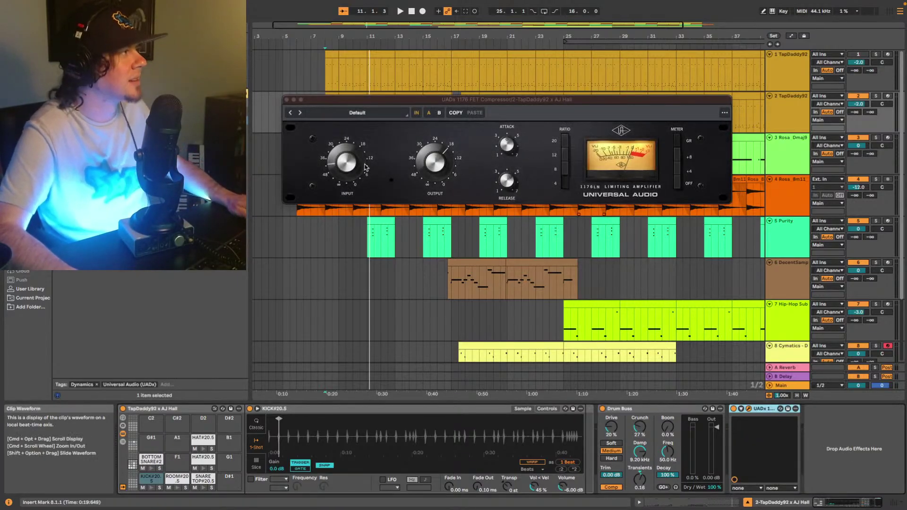
Play the beat while adjusting the 1176's input and output, and check the track levels in the mixer
key("space")
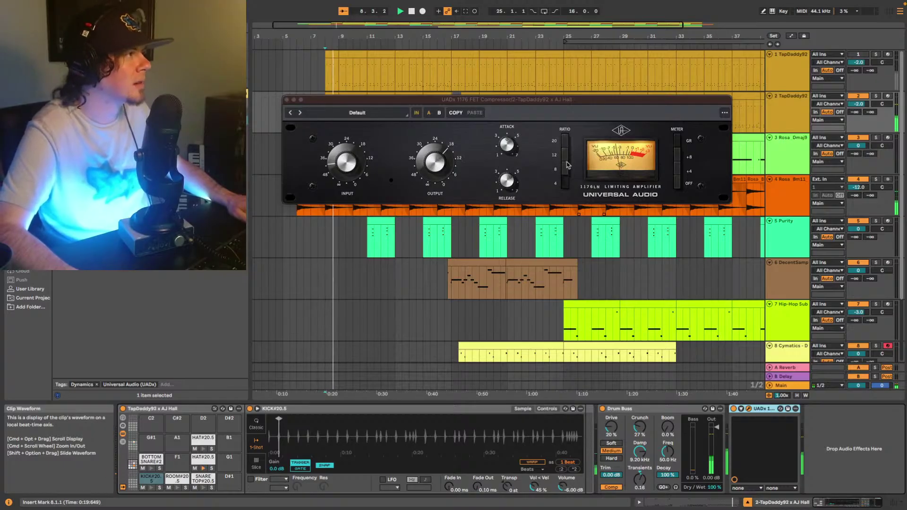
left_click(342, 154)
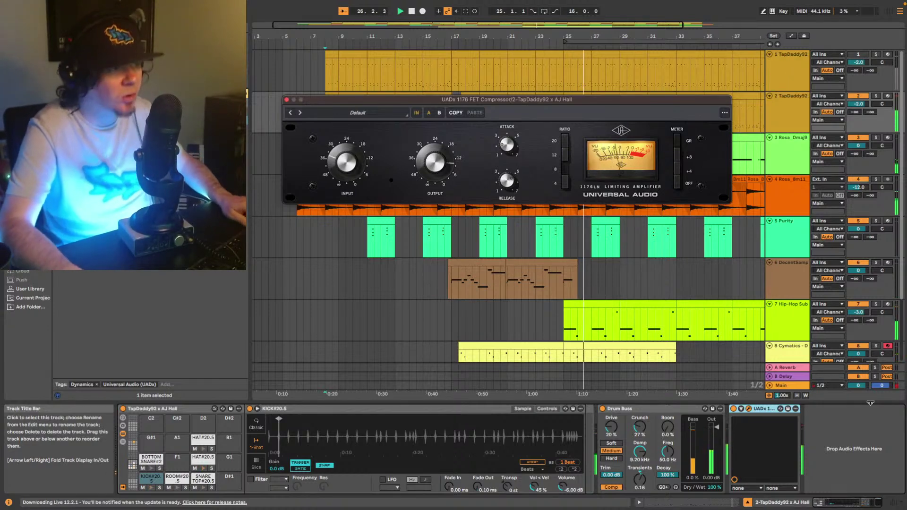
left_click(894, 504)
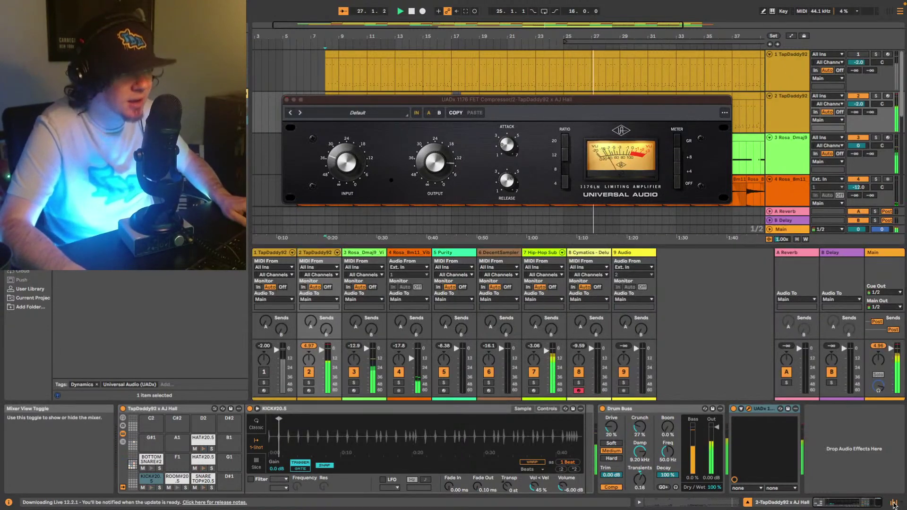
left_click(893, 503)
Select tracks 2 through 8 and lower their volumes together by 10 dB, bringing track 2 to -12 dB
left_click(779, 107)
scroll(788, 180, "down", 3)
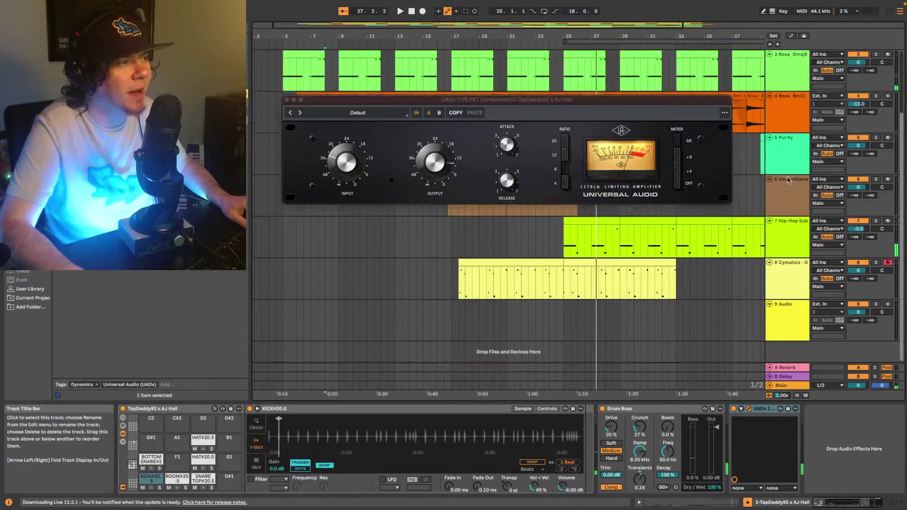
left_click(788, 271, "shift")
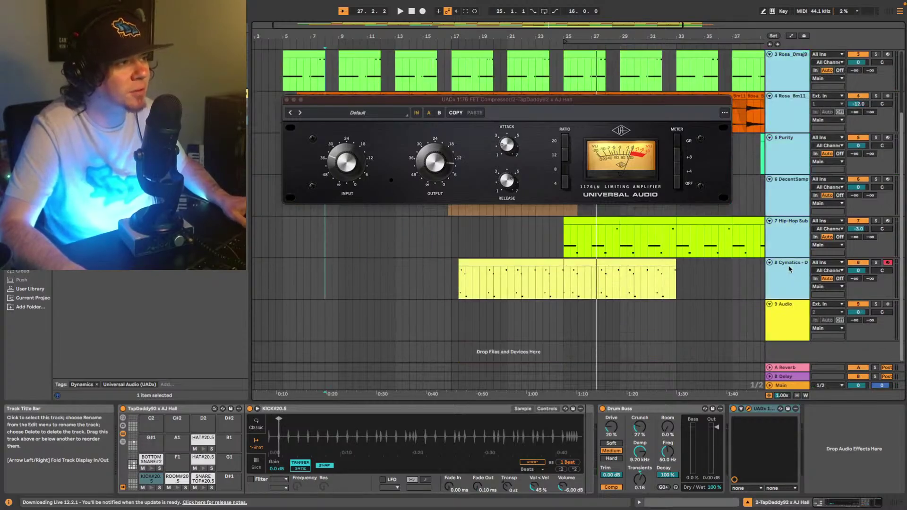
double_click(502, 25)
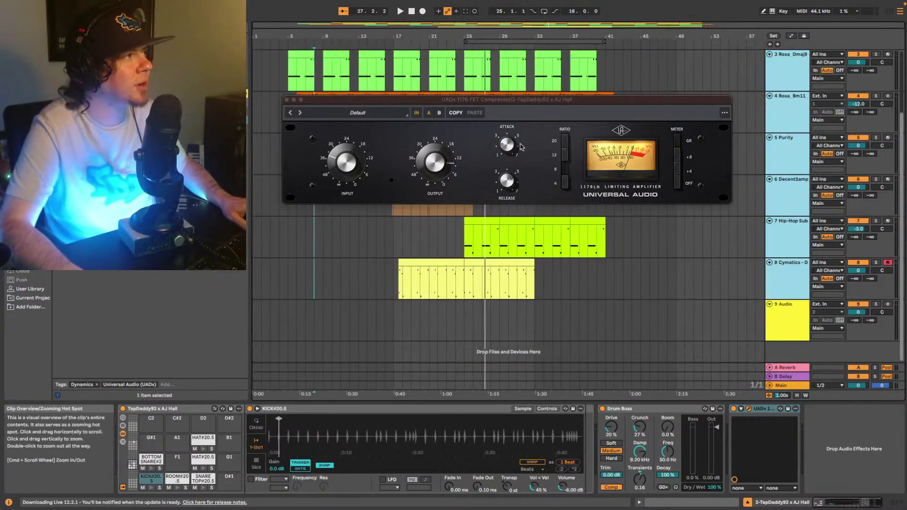
scroll(865, 115, "up", 3)
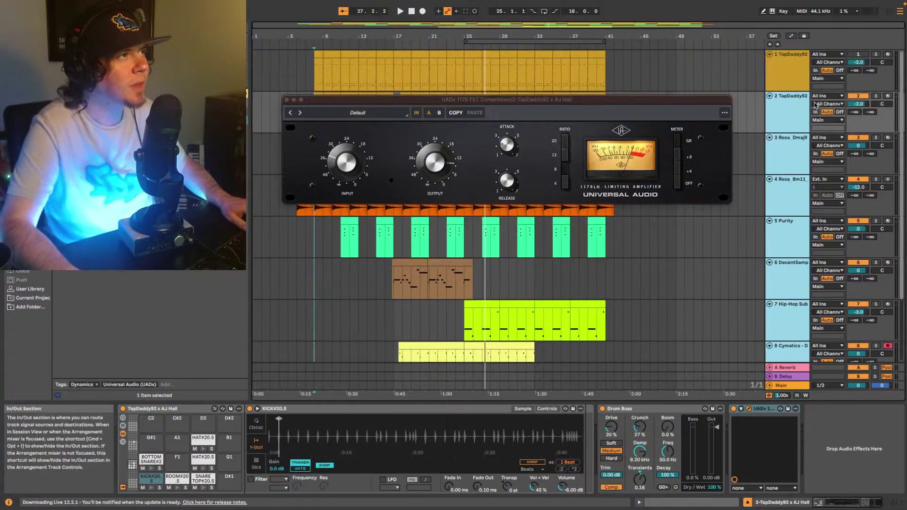
left_click(863, 107)
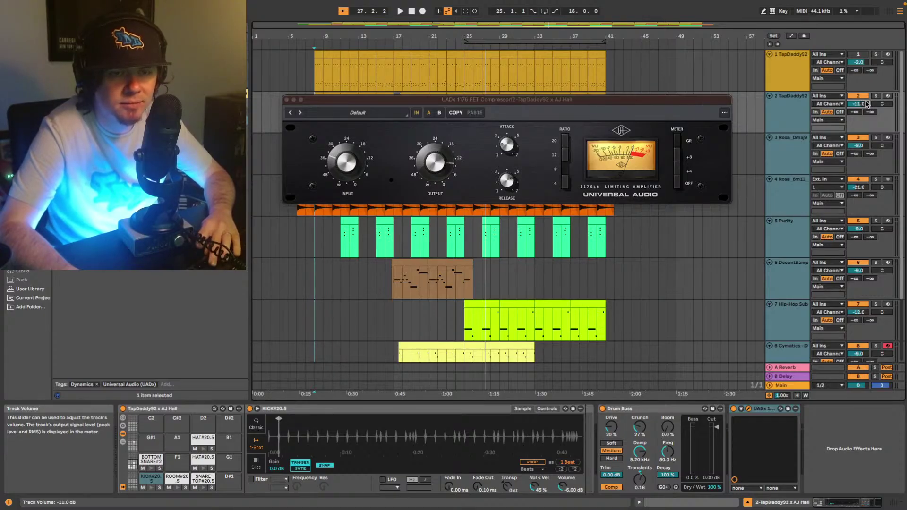
key("Down")
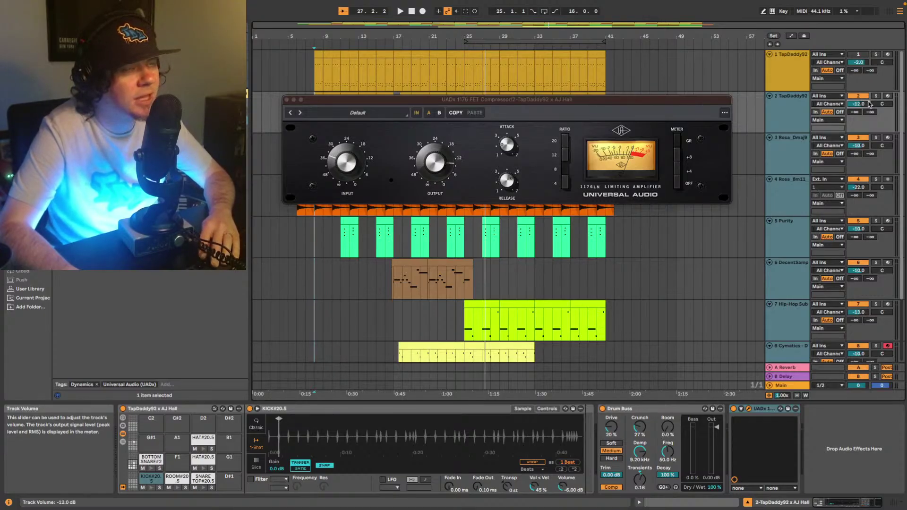
Play the beat with the mixer shown and fine-tune the 1176's output level on the drums
key("space")
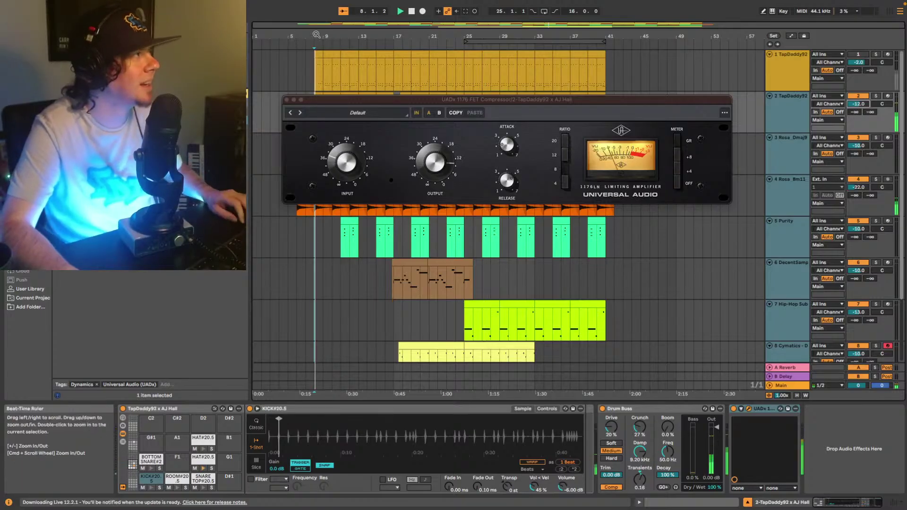
key("super+alt+m")
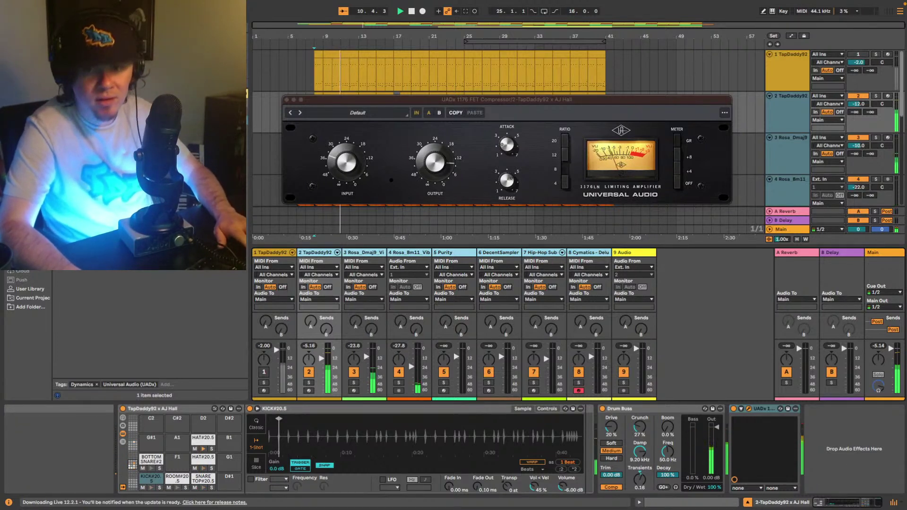
left_click(434, 156)
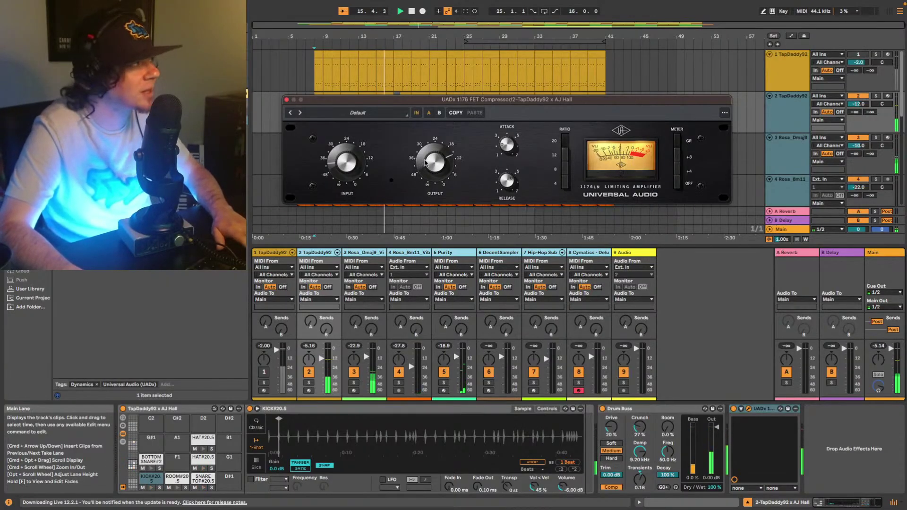
left_click_drag(424, 159, 426, 157)
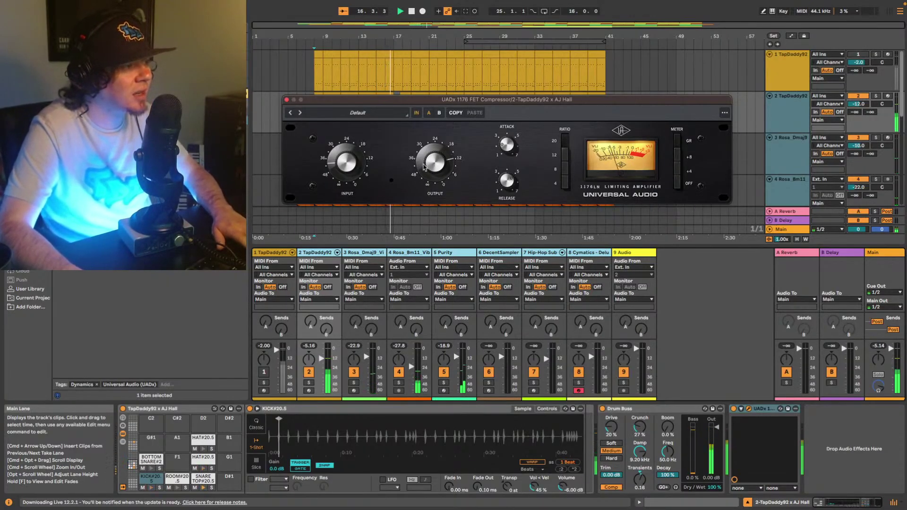
Insert the Drum Booth Presence reverb after the 1176 on the second drum track and set its dry/wet mix to 16.1%
key("super+Tab")
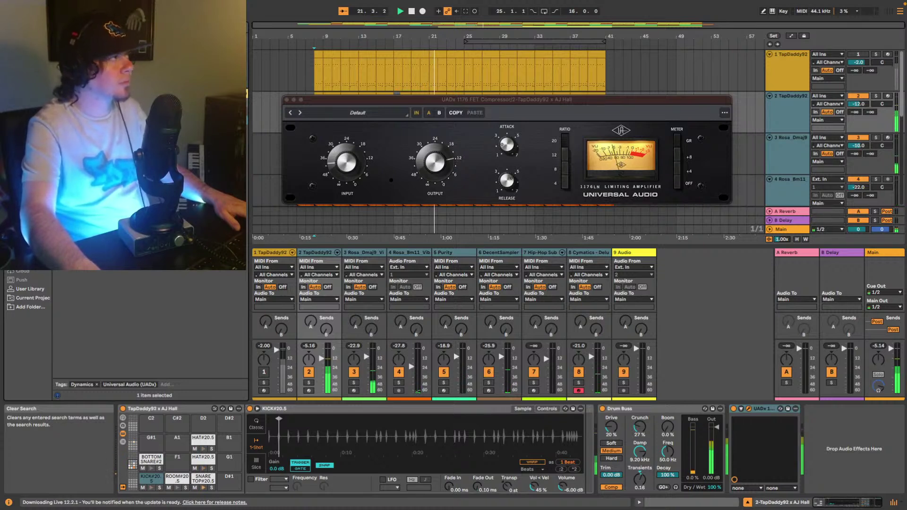
left_click(233, 25)
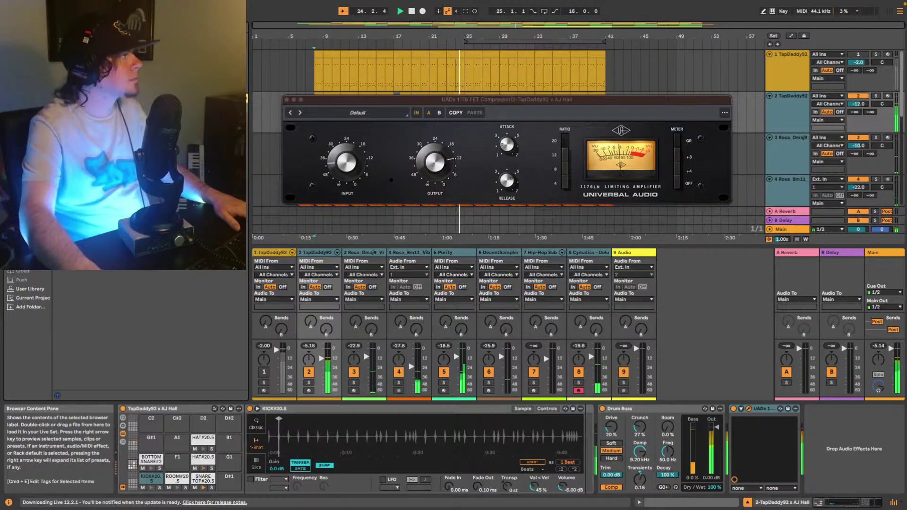
left_click(123, 26)
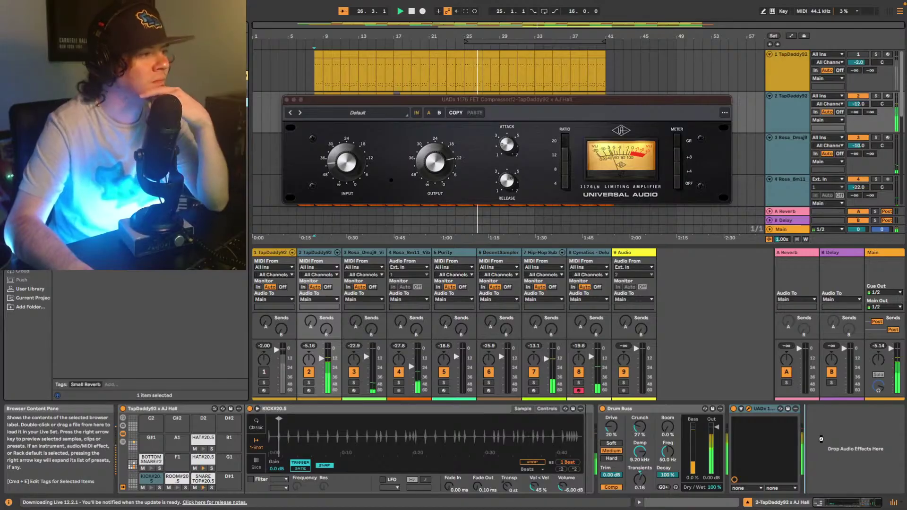
left_click_drag(821, 439, 821, 439)
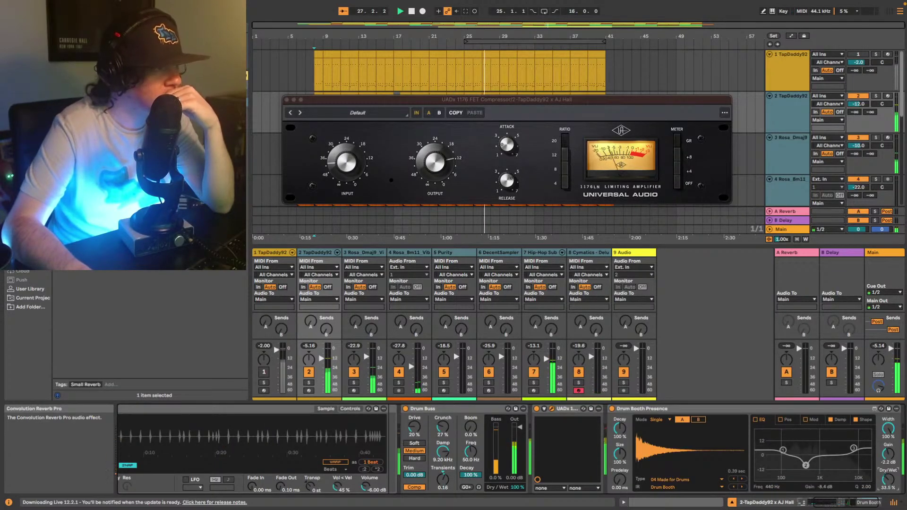
left_click_drag(888, 478, 888, 482)
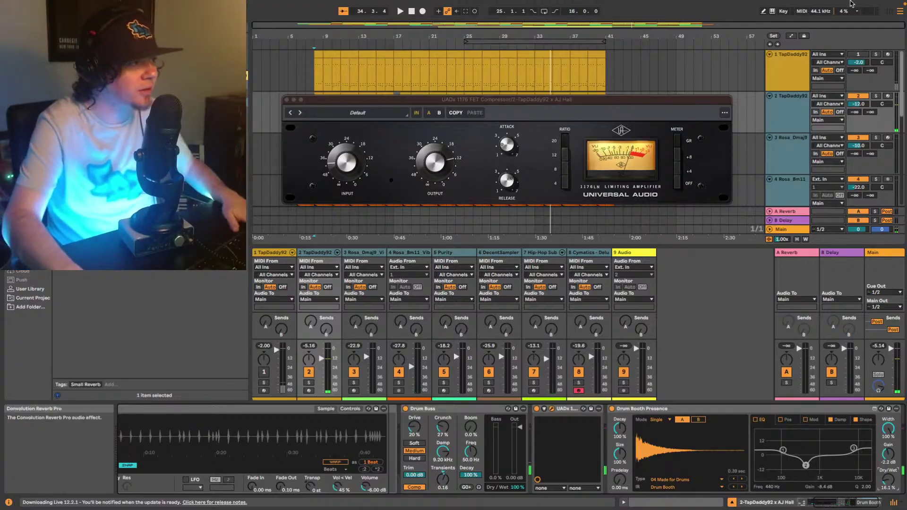
Readjust the 1176's input, replay the beat from the start of the drum clips and readjust the output
left_click(344, 164)
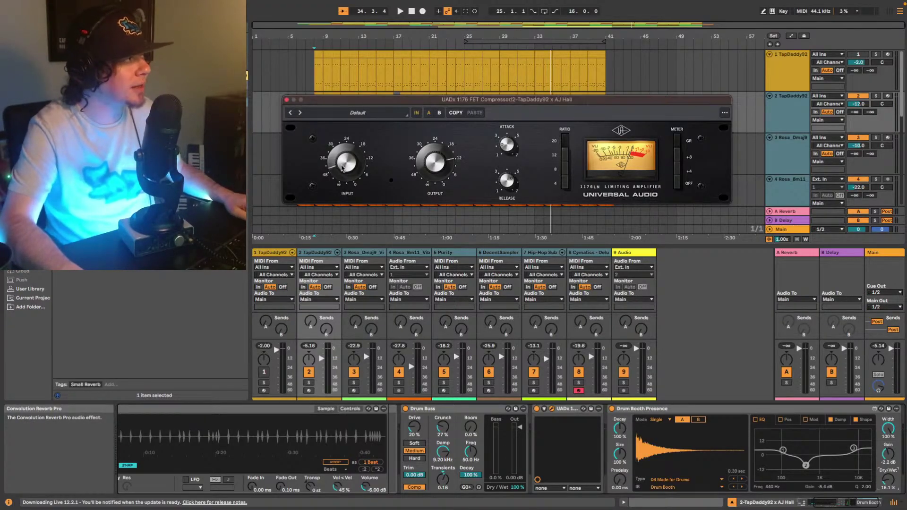
left_click(317, 71)
key("space")
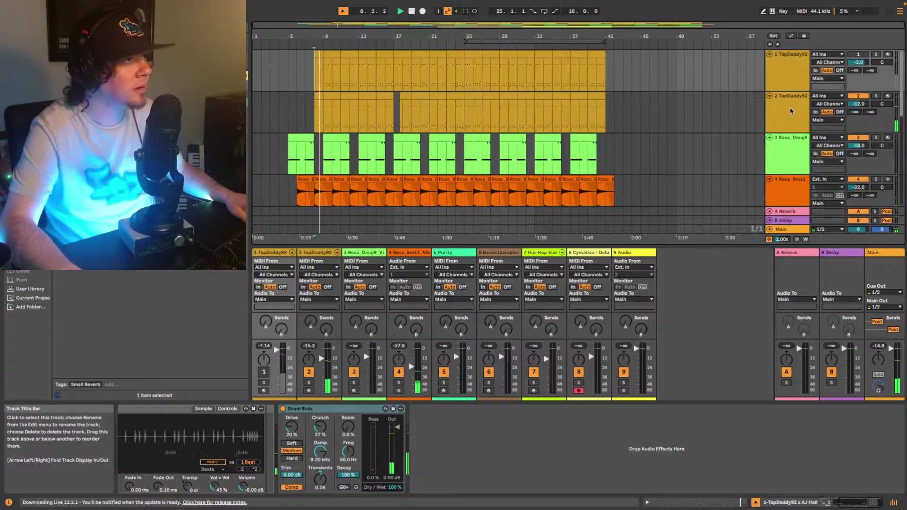
left_click(791, 110)
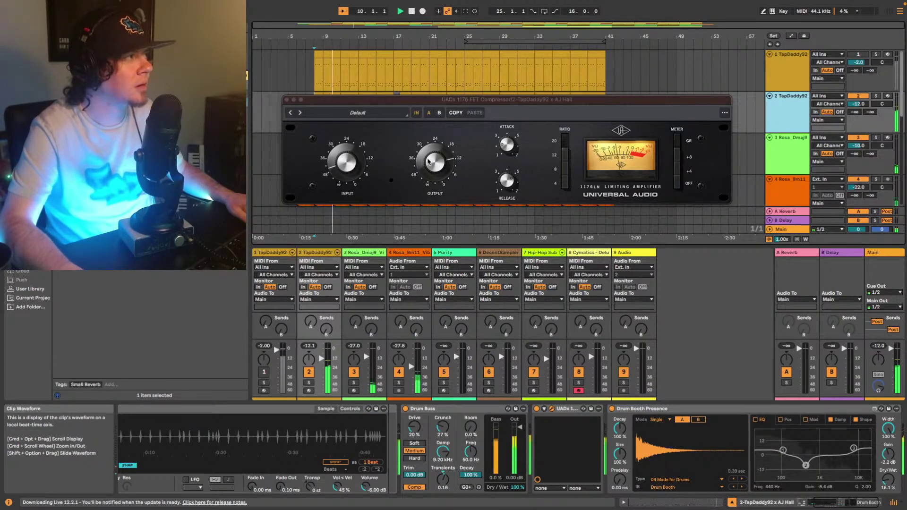
left_click_drag(428, 161, 430, 160)
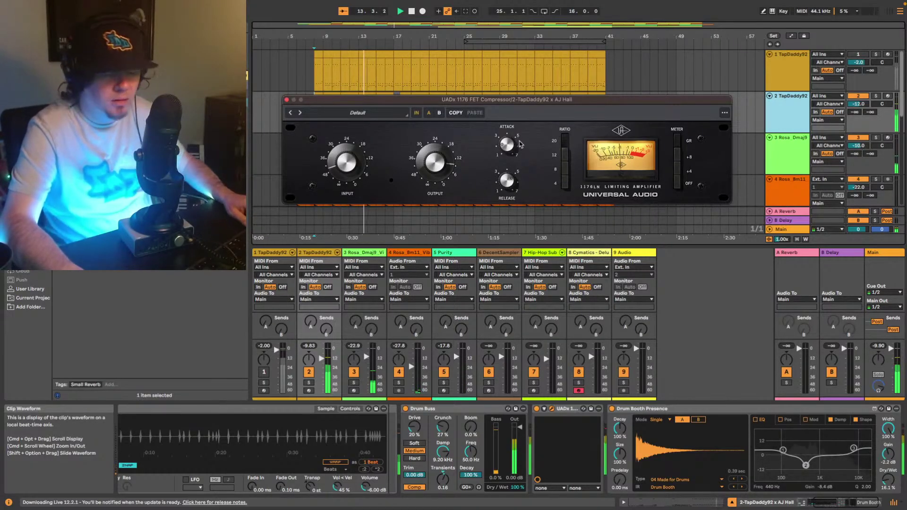
Move the 1176 compressor after the Drum Booth Presence reverb in the second drum track's device chain
left_click(563, 409)
left_click_drag(903, 430, 900, 430)
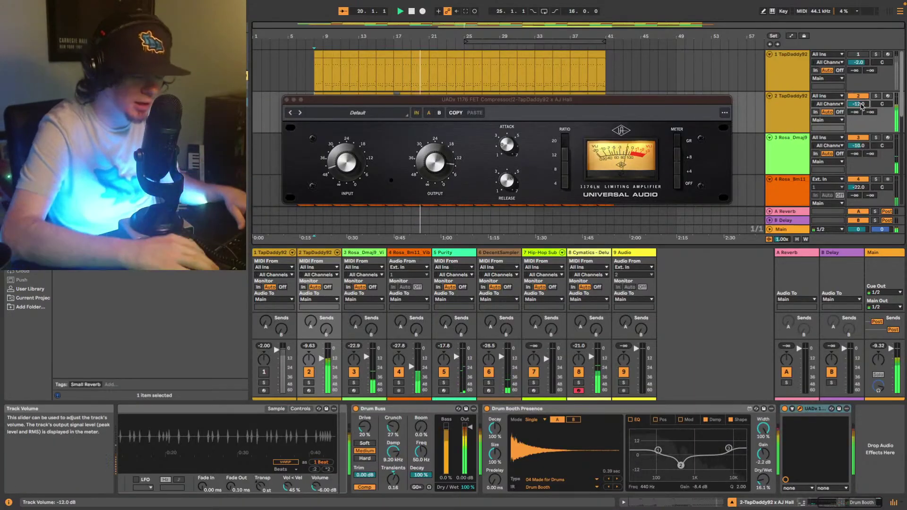
Lower the second drum track's volume to -15 dB during playback and close the 1176 plug-in window
key("Down")
key("Down")
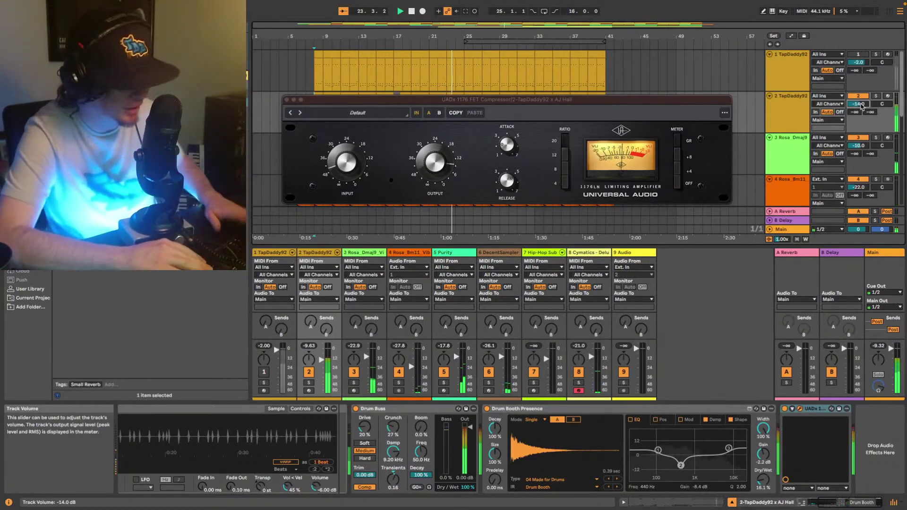
scroll(861, 106, "down", 1)
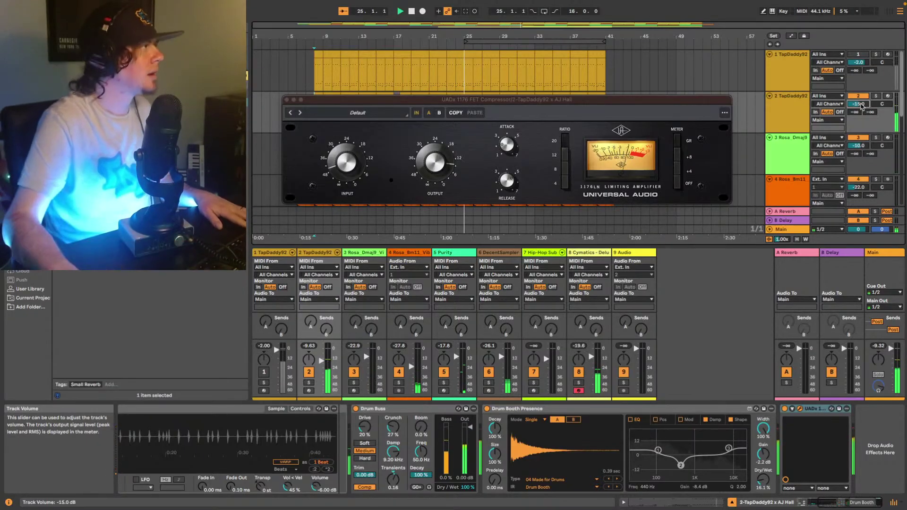
left_click(285, 99)
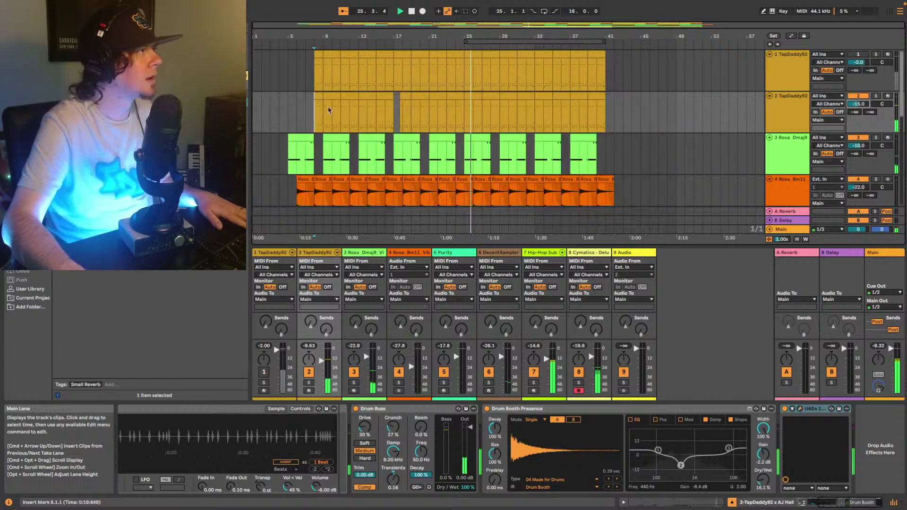
scroll(510, 120, "down", 1)
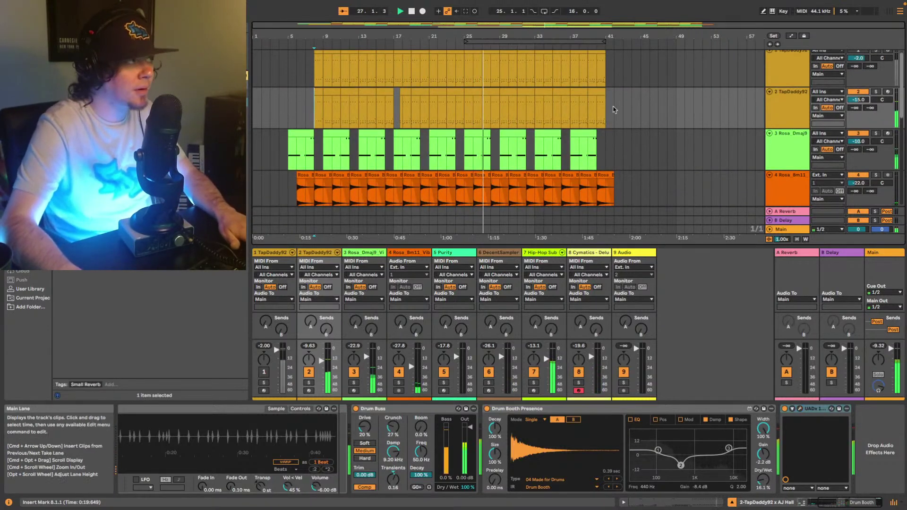
Lower the Hip-Hop Sub track's volume to -16 dB and replay the beat from bar 25
scroll(613, 110, "down", 10)
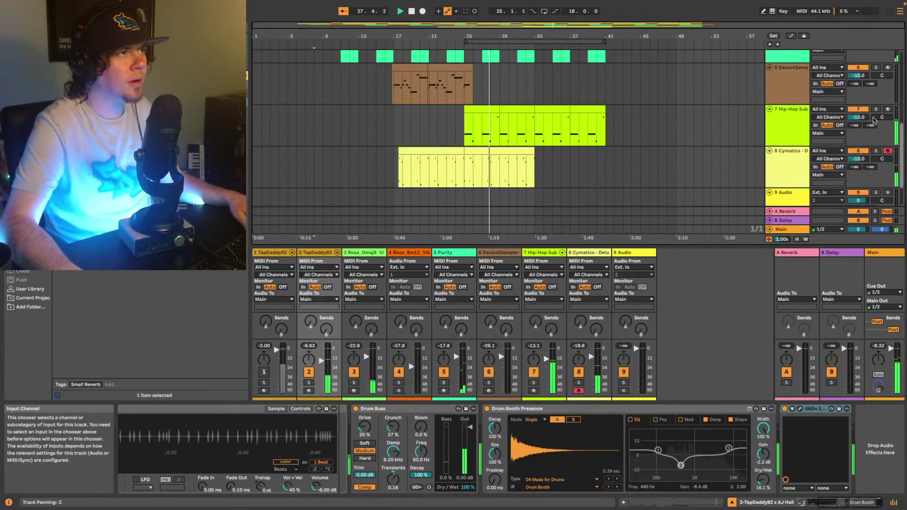
key("space")
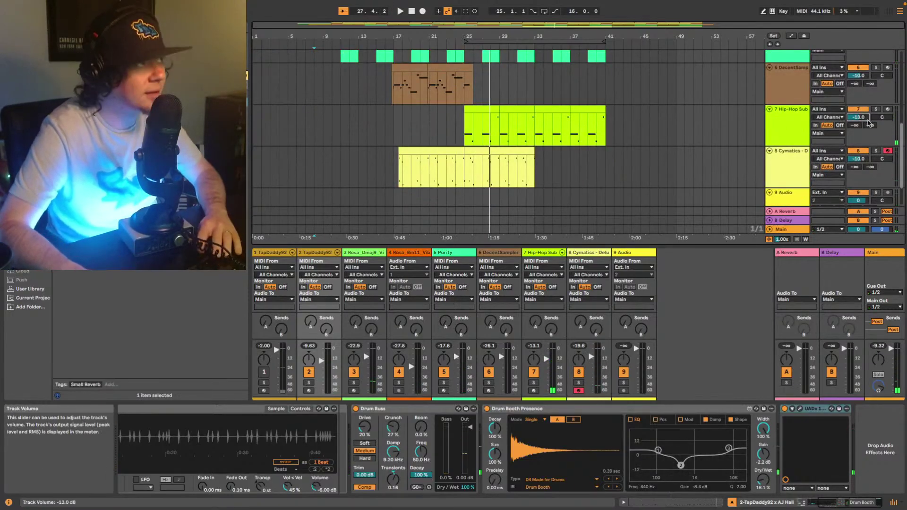
left_click_drag(867, 120, 868, 123)
left_click(462, 46)
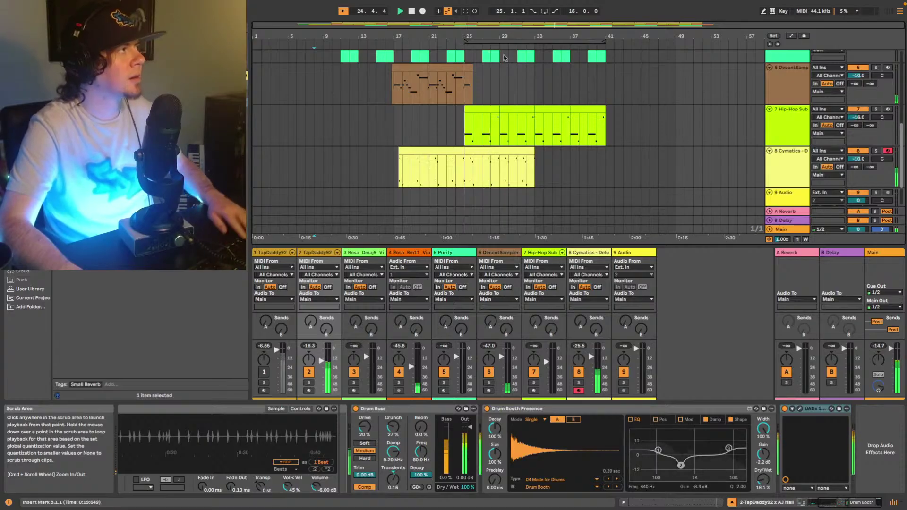
Lower the Purity track's volume to -14 dB while the beat plays
scroll(546, 110, "up", 5)
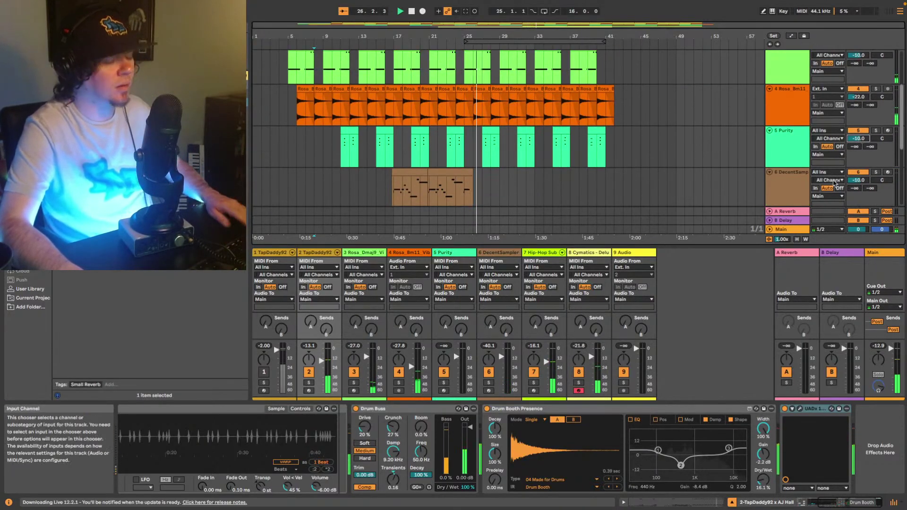
key("Down")
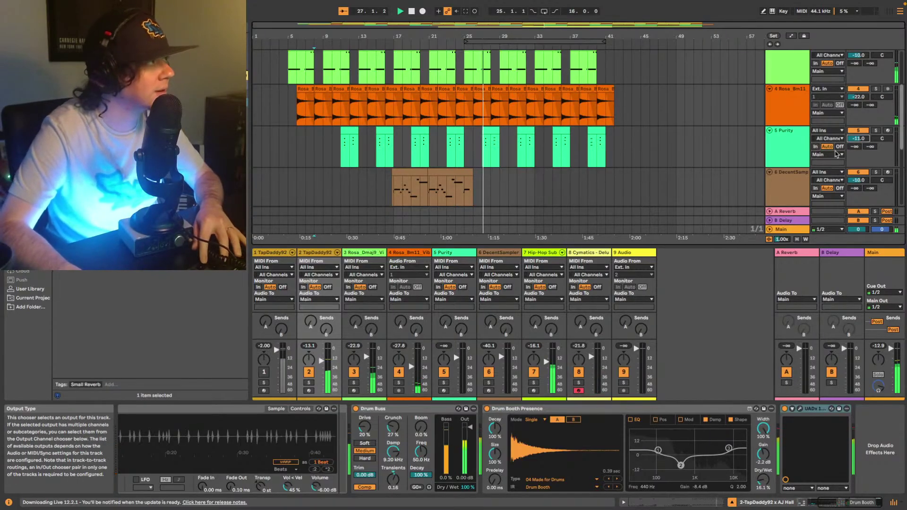
key("Down")
key("Down")
key("Down")
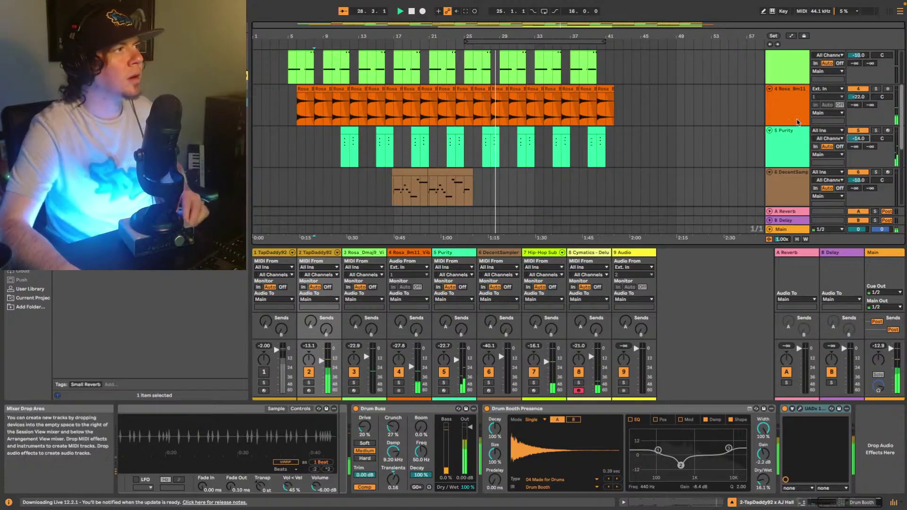
Find the UADx LA-2A Tube Compressor in the browser, insert it on the Rosa_Bm11 track and start playback
left_click(797, 122)
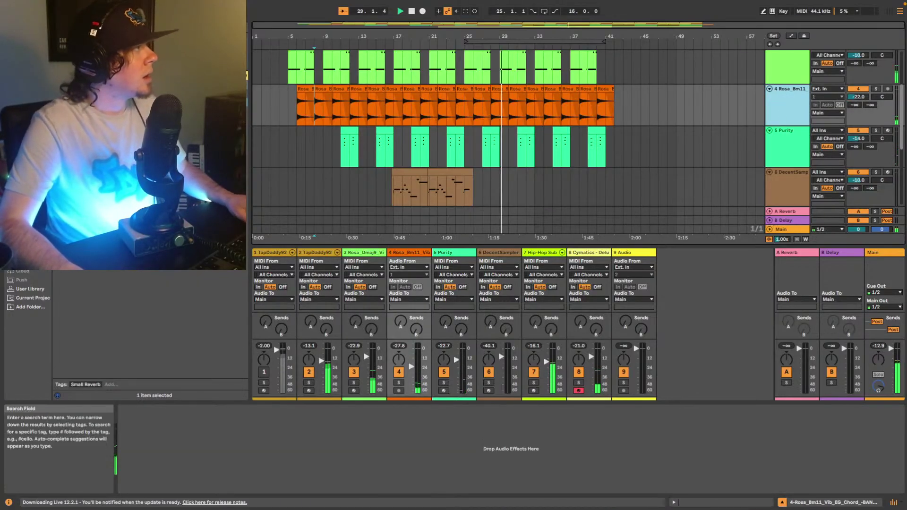
key("space")
left_click(127, 29)
type("la")
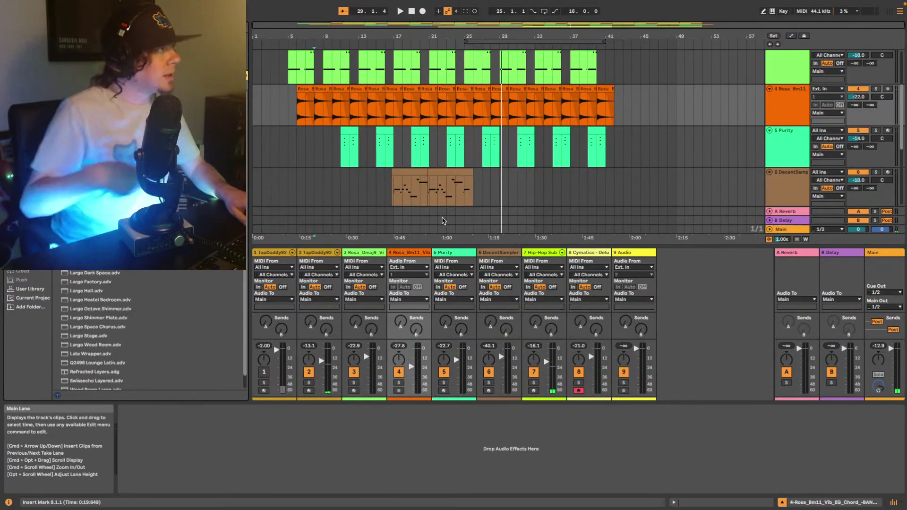
left_click(27, 193)
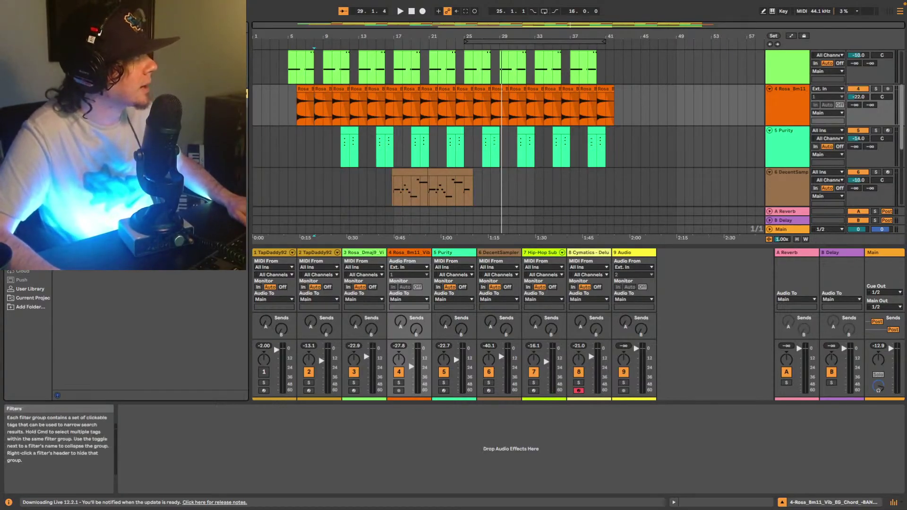
left_click_drag(142, 147, 196, 440)
key("space")
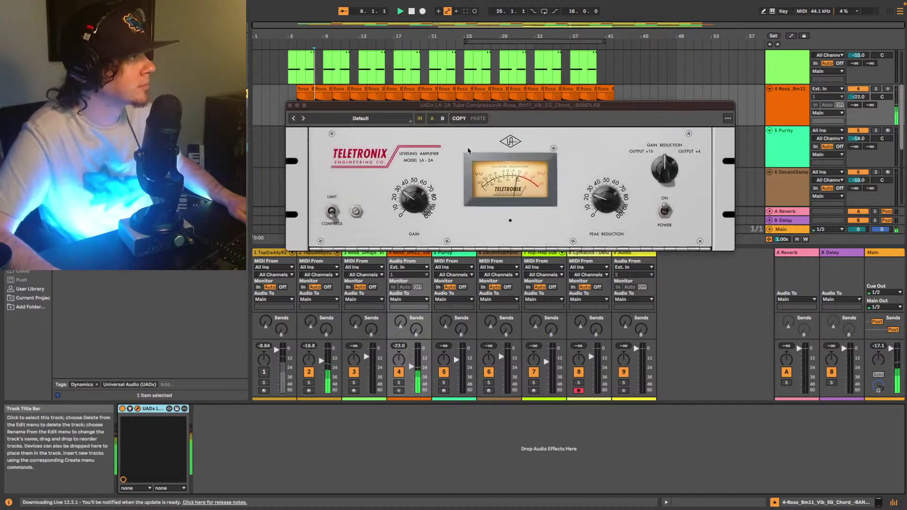
Audition the Rosa_Bm11 track soloed through the LA-2A, then delete the compressor from that track
left_click(422, 203)
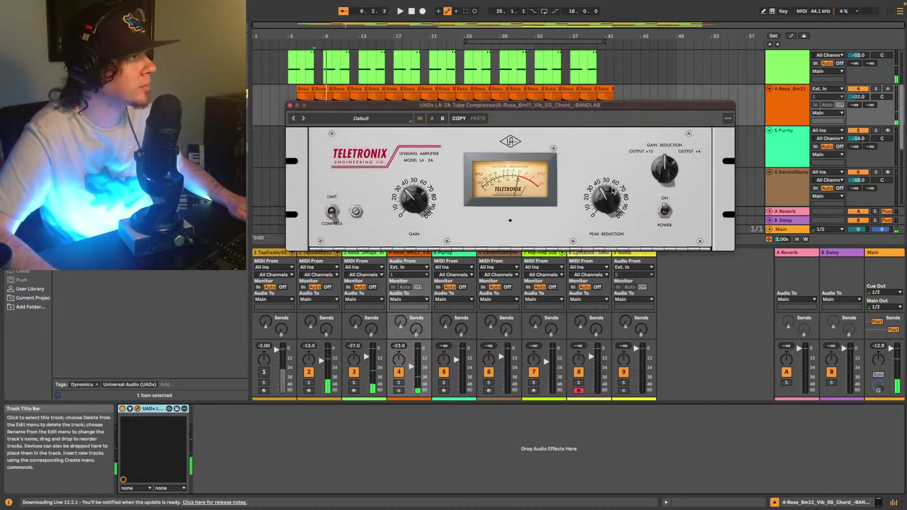
left_click_drag(458, 106, 436, 216)
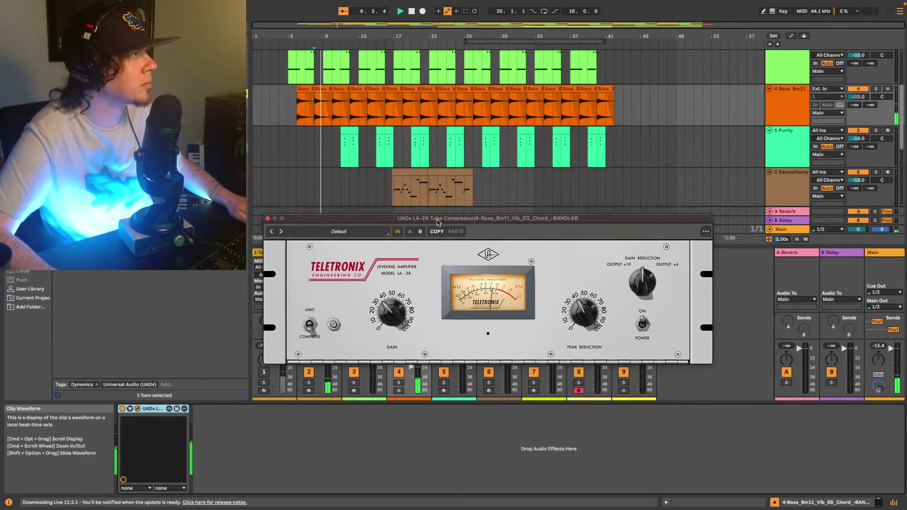
scroll(437, 157, "up", 3)
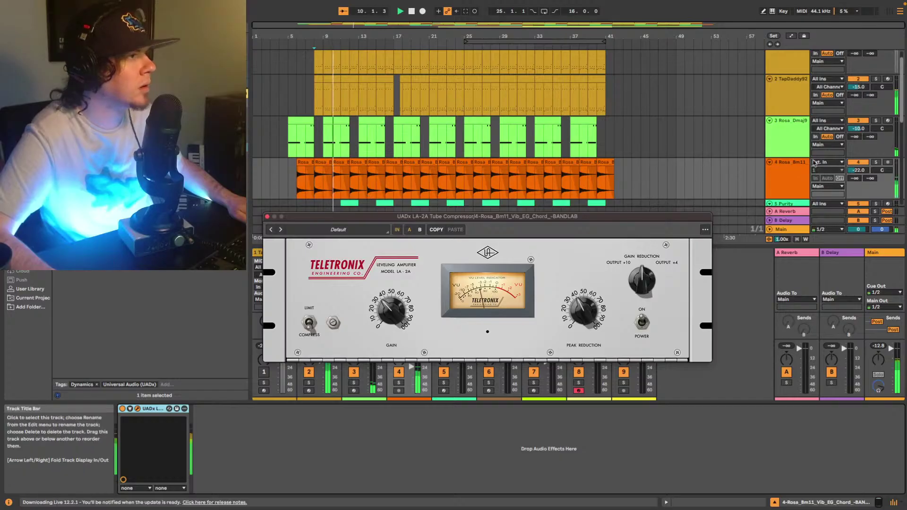
left_click(876, 162)
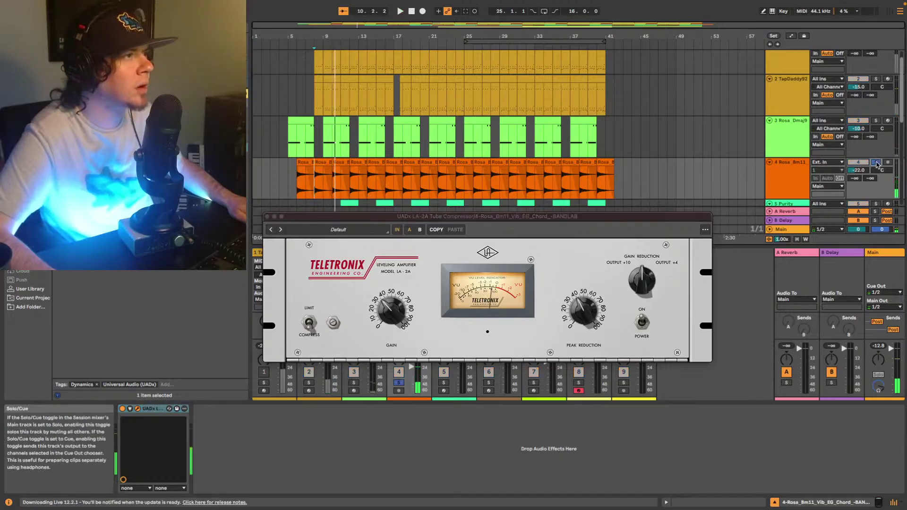
left_click(153, 409)
key("Delete")
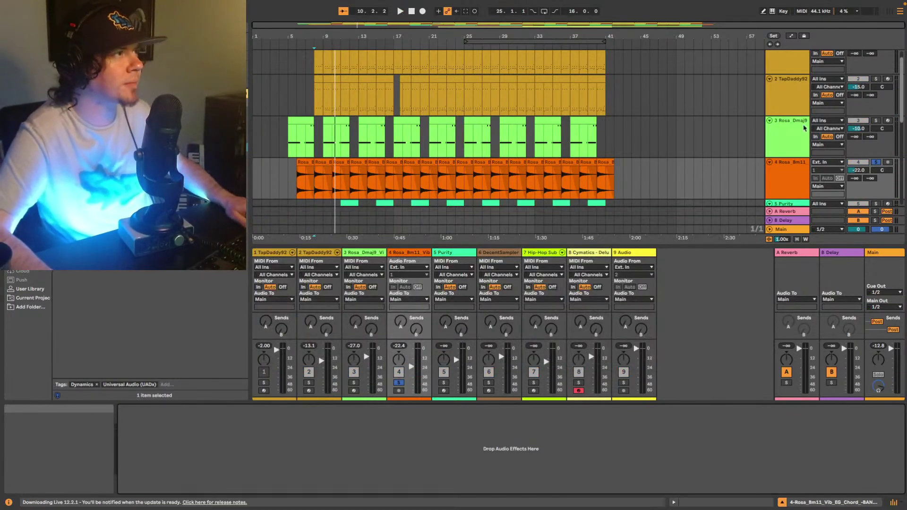
Play the arrangement from the first Rosa_Dmaj9 clip at bar 5 and turn off the Rosa_Bm11 track's solo
left_click(777, 139)
left_click(792, 181)
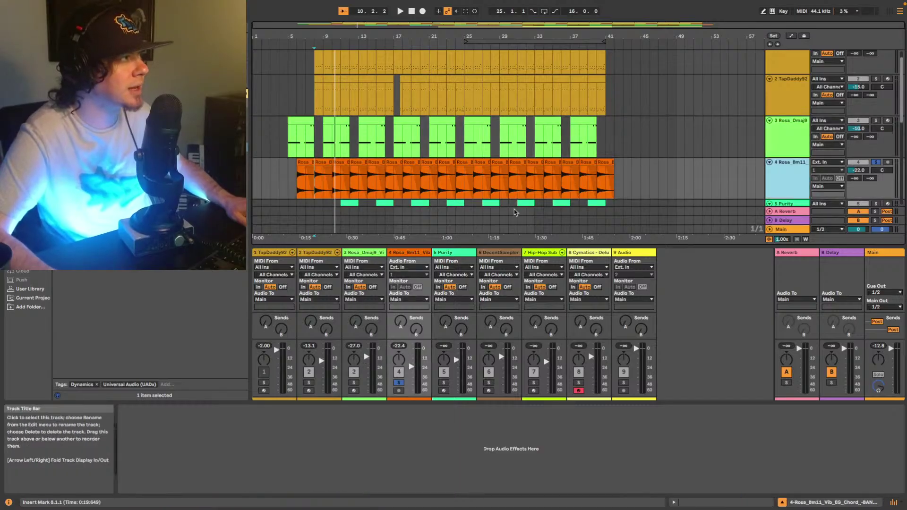
left_click(291, 142)
key("space")
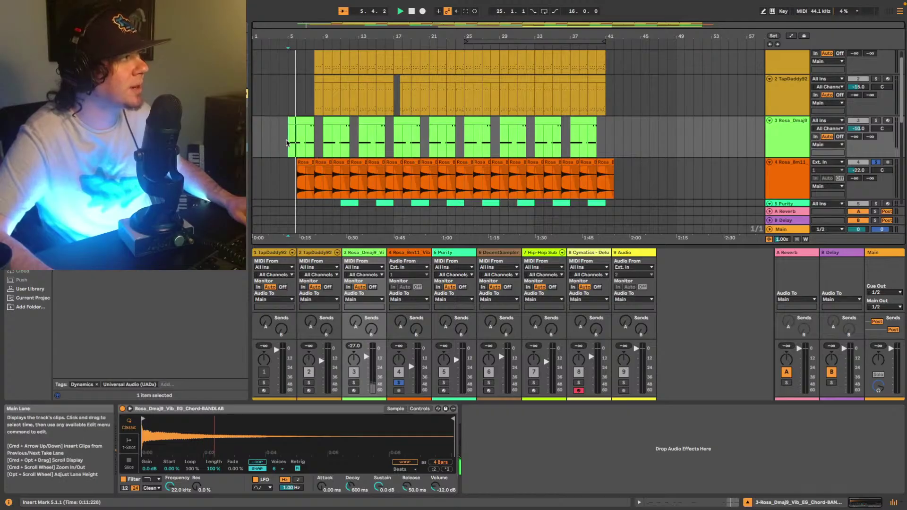
scroll(305, 148, "down", 3)
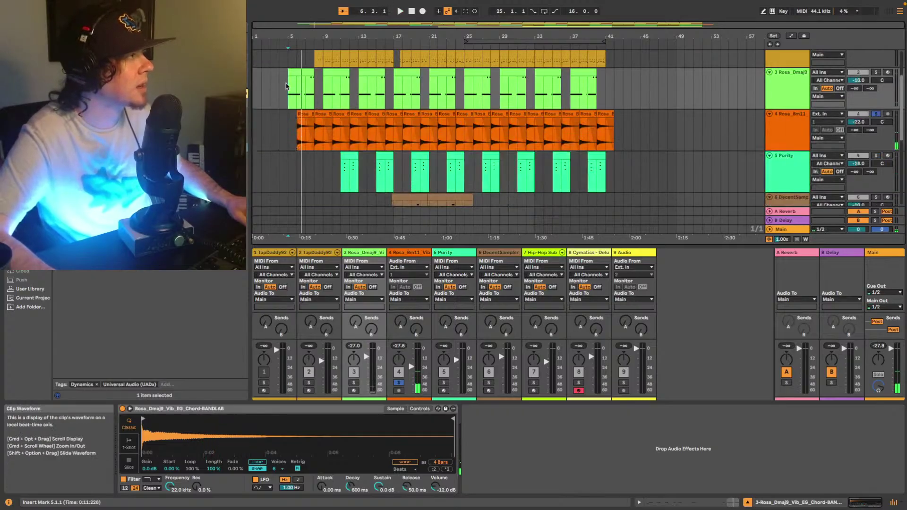
left_click(282, 46)
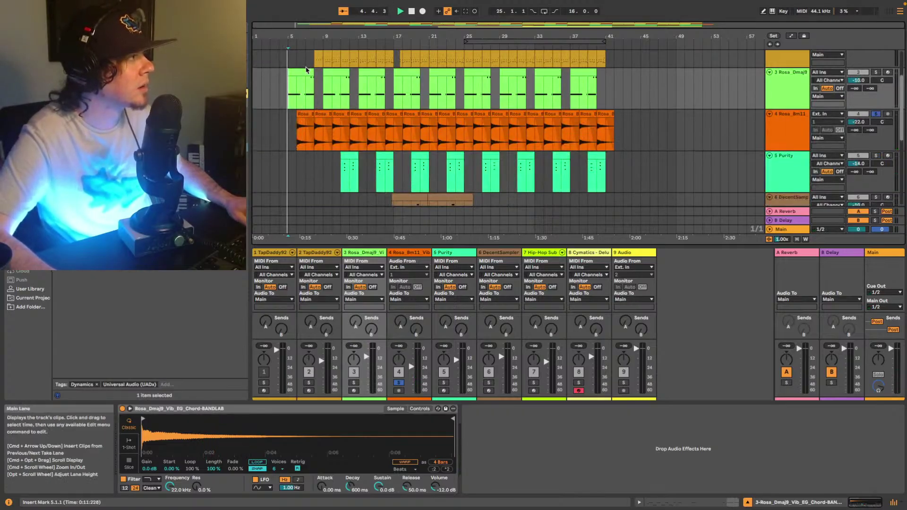
left_click(877, 116)
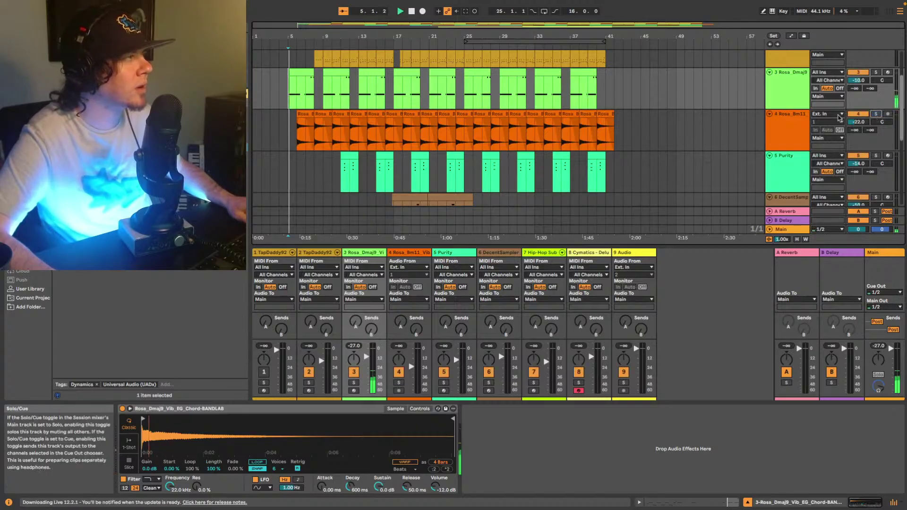
Group the Rosa_Dmaj9 and Rosa_Bm11 chord tracks into one group track
left_click(786, 90)
left_click(787, 127, "shift")
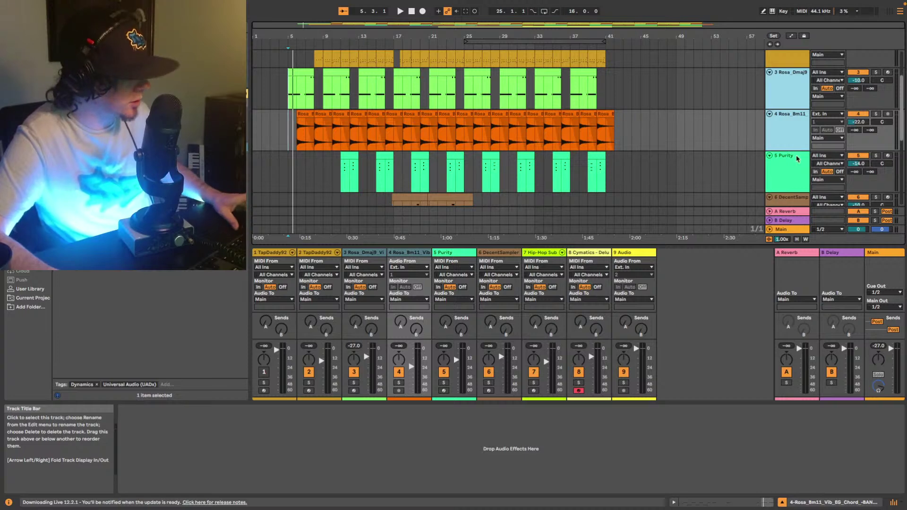
key("ctrl+g")
left_click(789, 124)
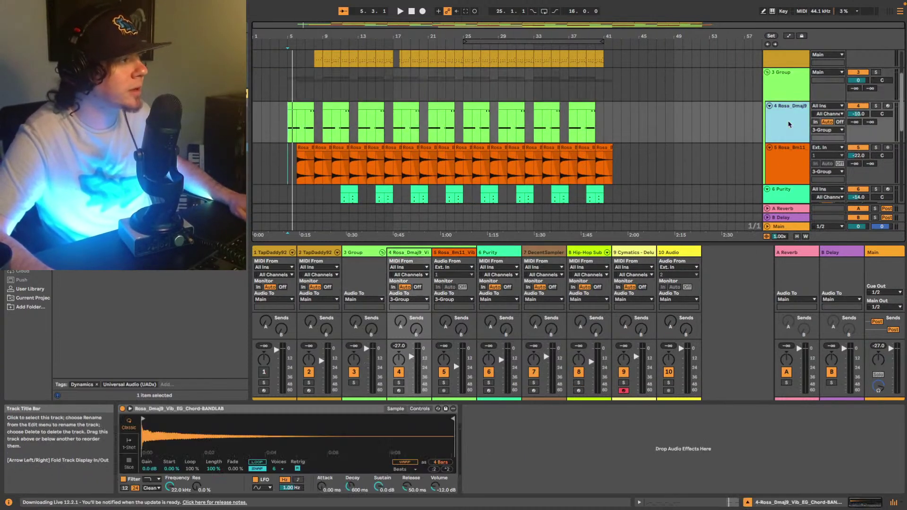
left_click(788, 160)
Insert the UADx LA-2A Tube Compressor on the chord group track and start playback
left_click(776, 86)
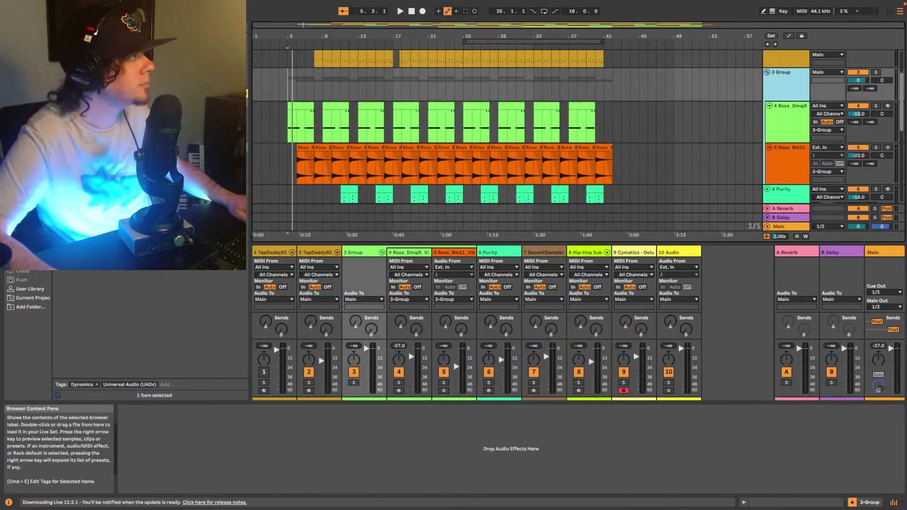
left_click(166, 440)
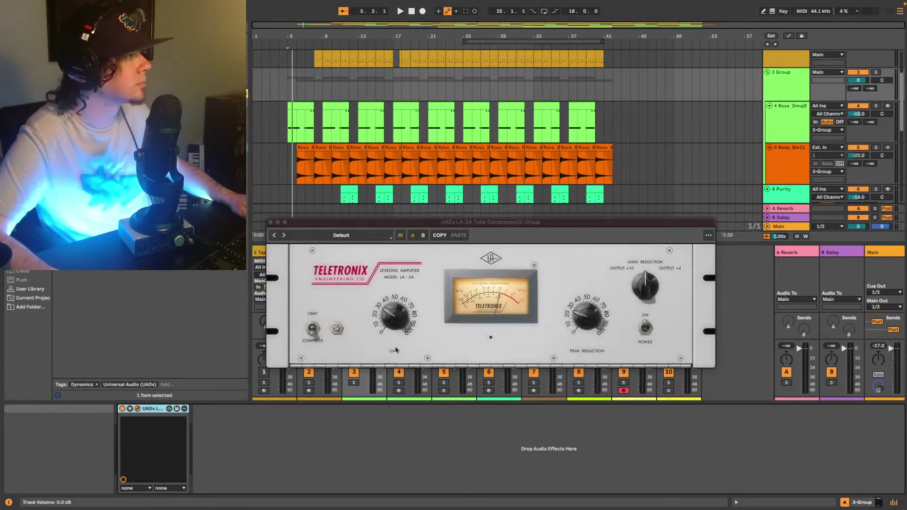
key("space")
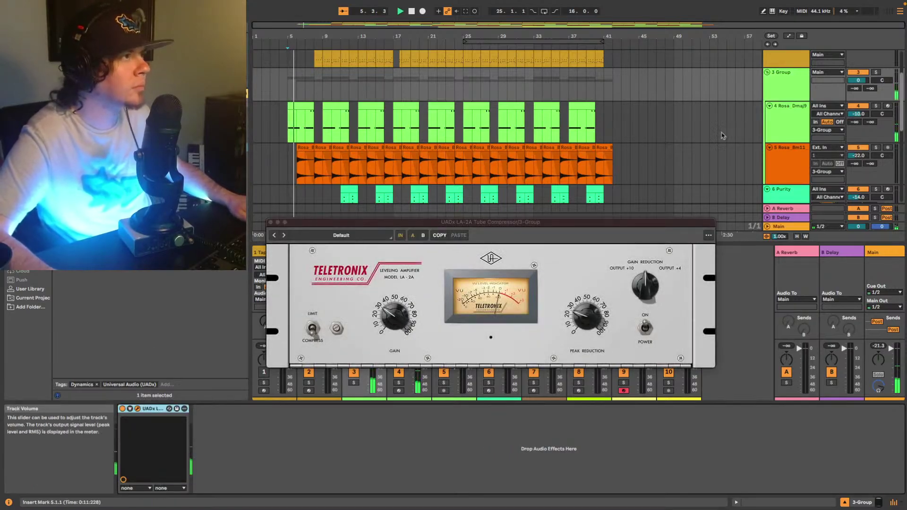
Adjust the LA-2A's gain and raise its peak reduction on the chord group, replaying from bar 5 to check the compression
left_click_drag(393, 318, 394, 312)
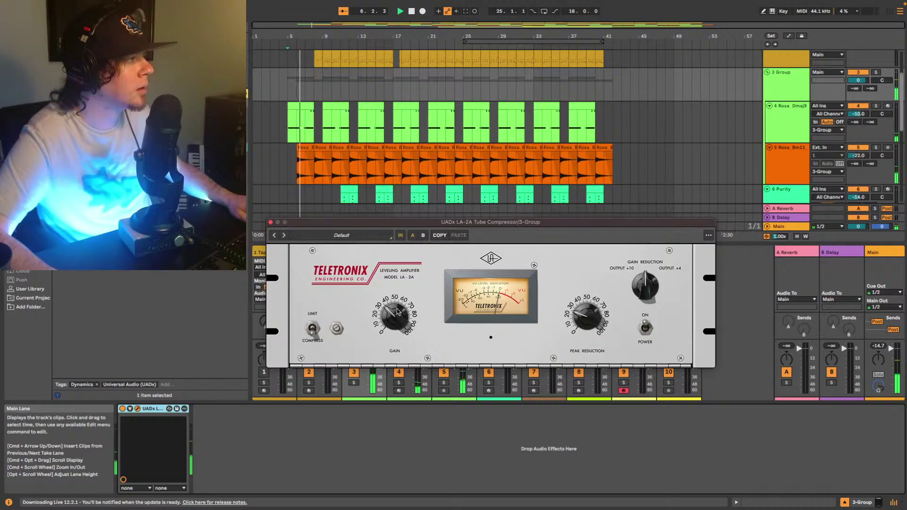
left_click_drag(589, 317, 600, 296)
left_click(795, 87)
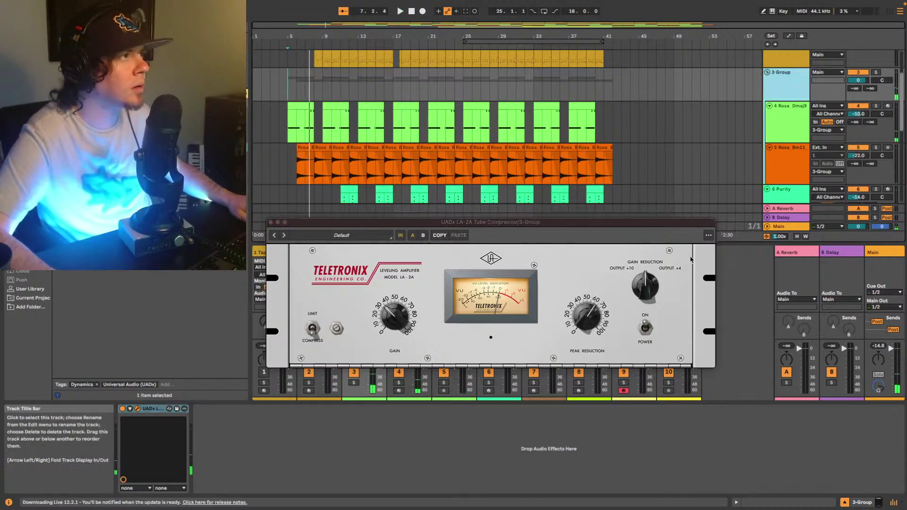
key("space")
key("space")
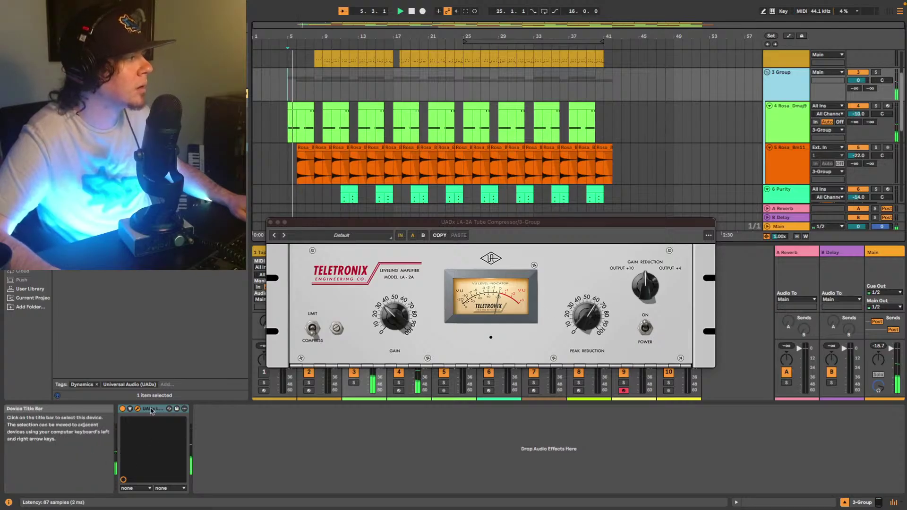
left_click_drag(588, 316, 591, 305)
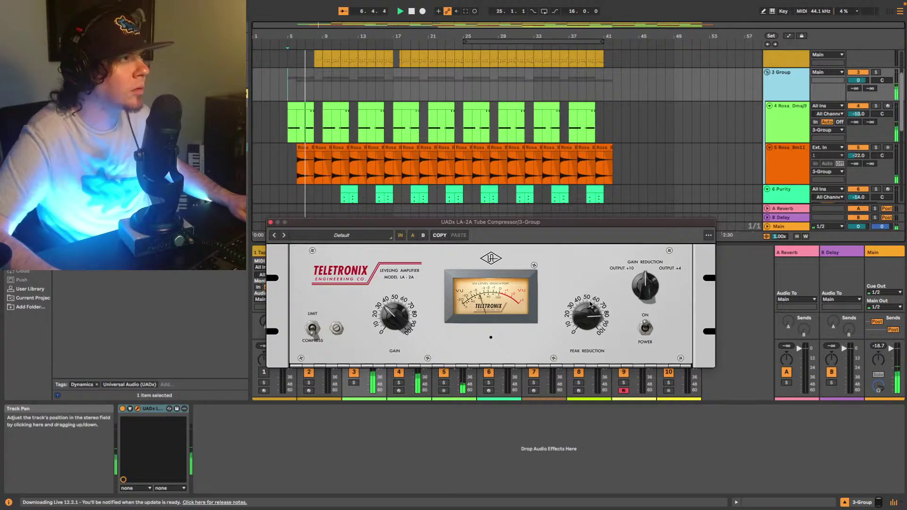
left_click_drag(593, 301, 591, 304)
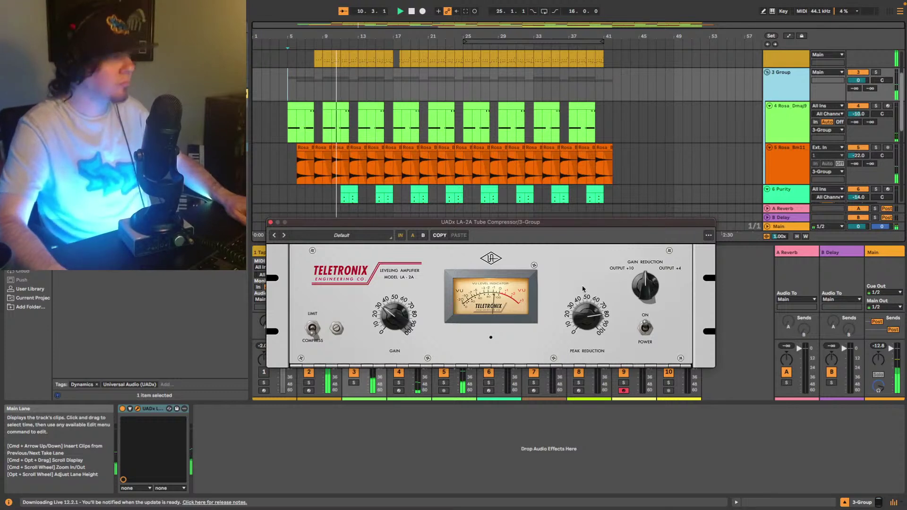
Set the chord group's volume to -4 dB during playback and close the LA-2A plug-in window
left_click(859, 80)
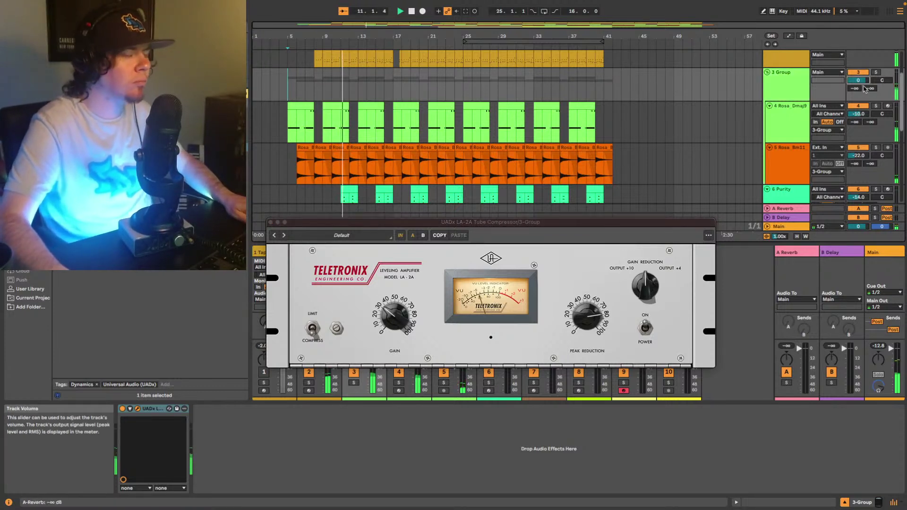
key("Down")
key("Down")
key("Down")
key("Down")
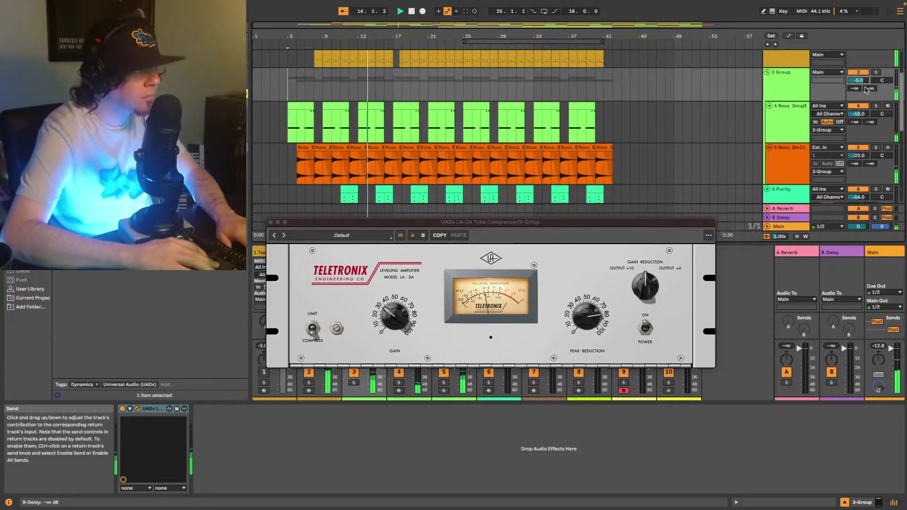
key("Up")
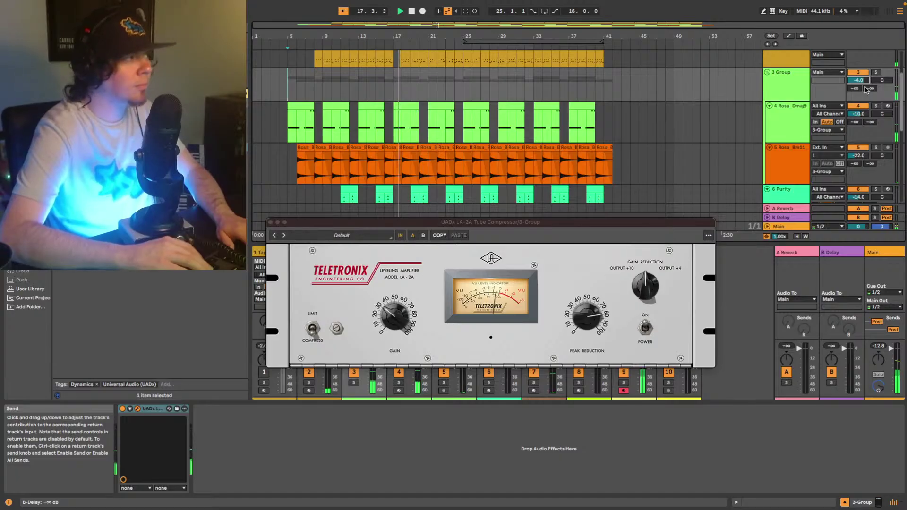
left_click(270, 222)
Set the DecentSampler track's volume to -7 dB during playback
scroll(497, 118, "down", 3)
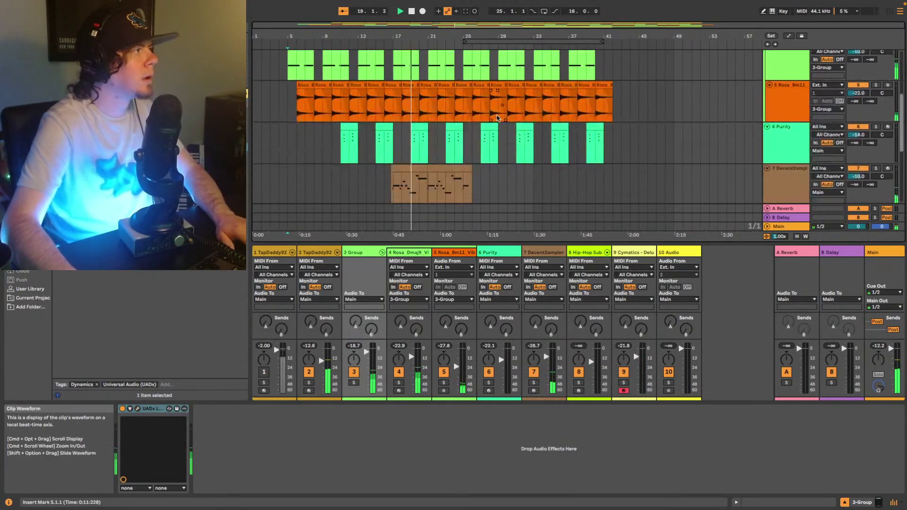
scroll(497, 118, "down", 2)
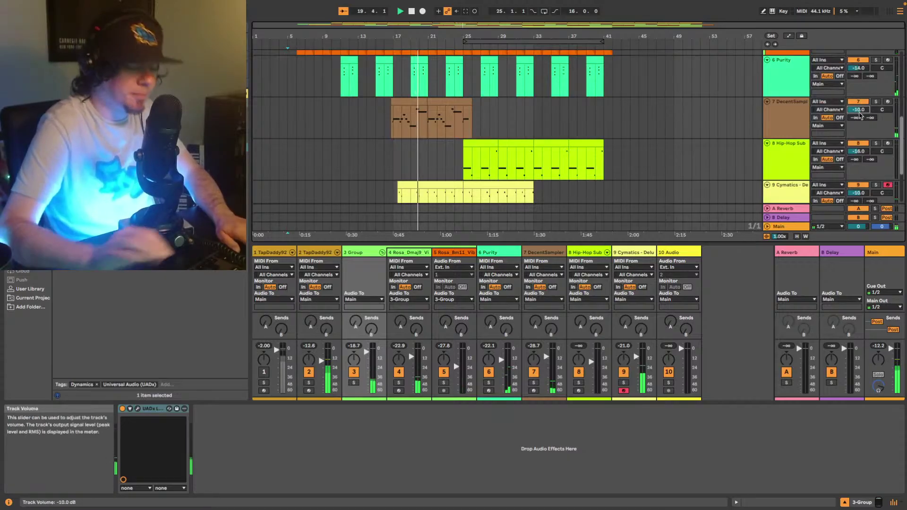
scroll(860, 115, "up", 2)
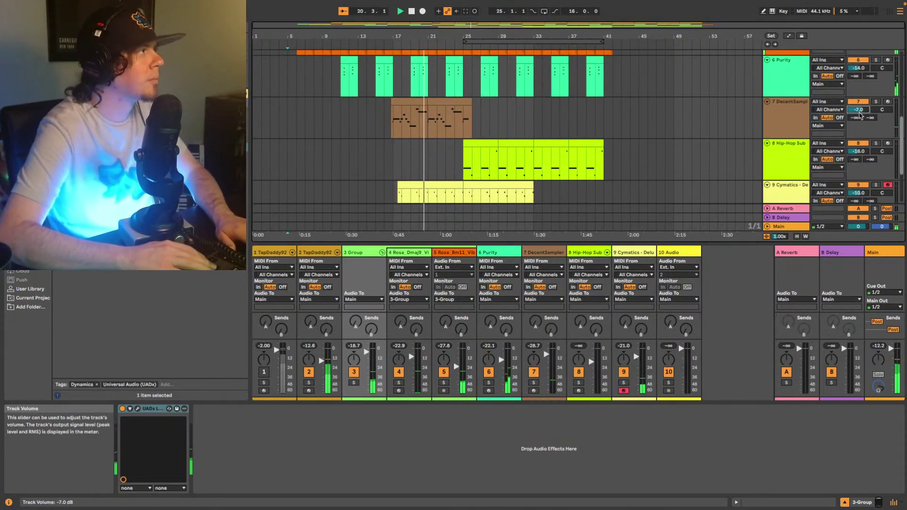
scroll(860, 115, "up", 1)
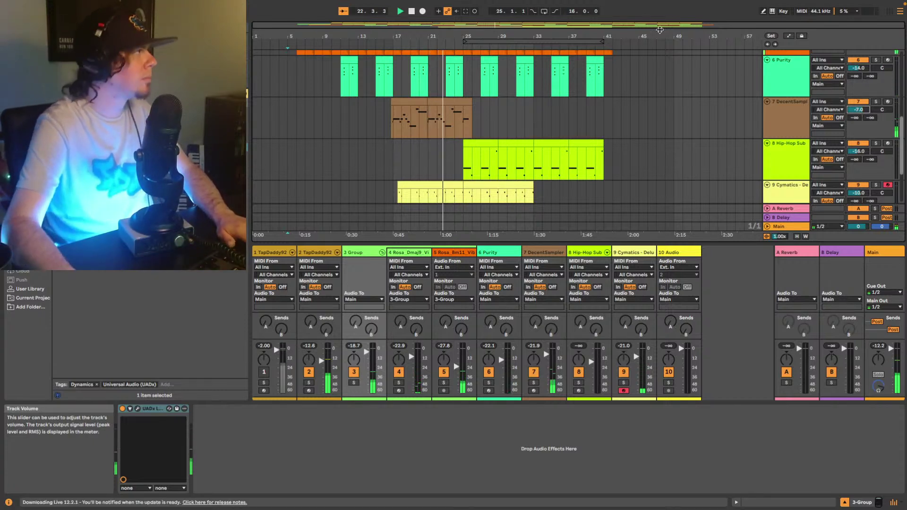
left_click_drag(142, 93, 289, 486)
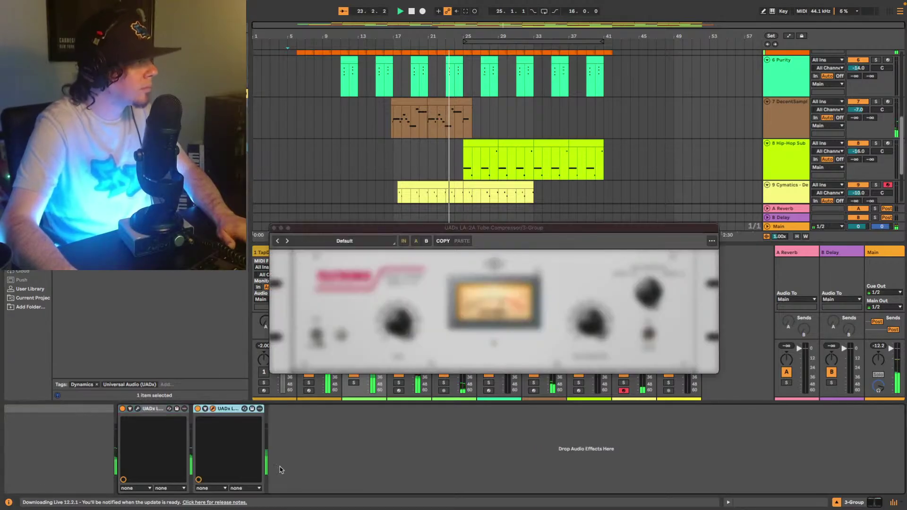
left_click(227, 410)
key("Delete")
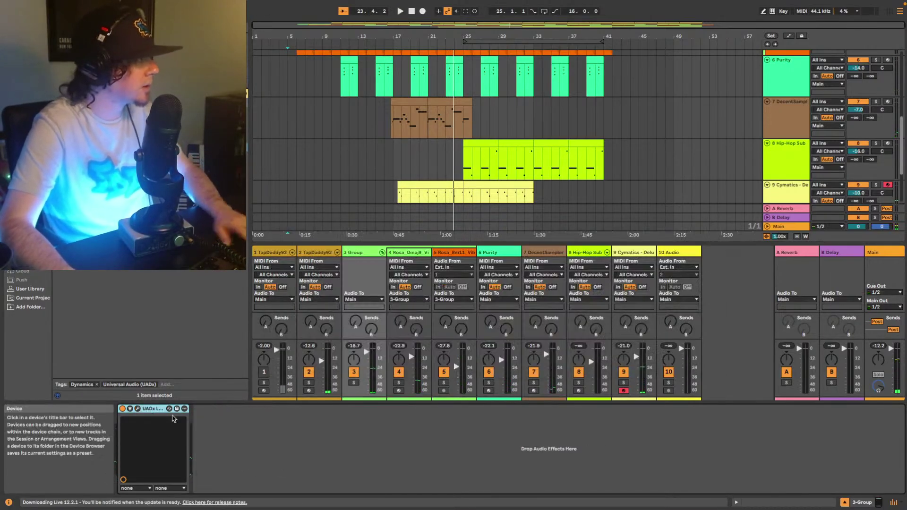
left_click(137, 410)
key("space")
key("space")
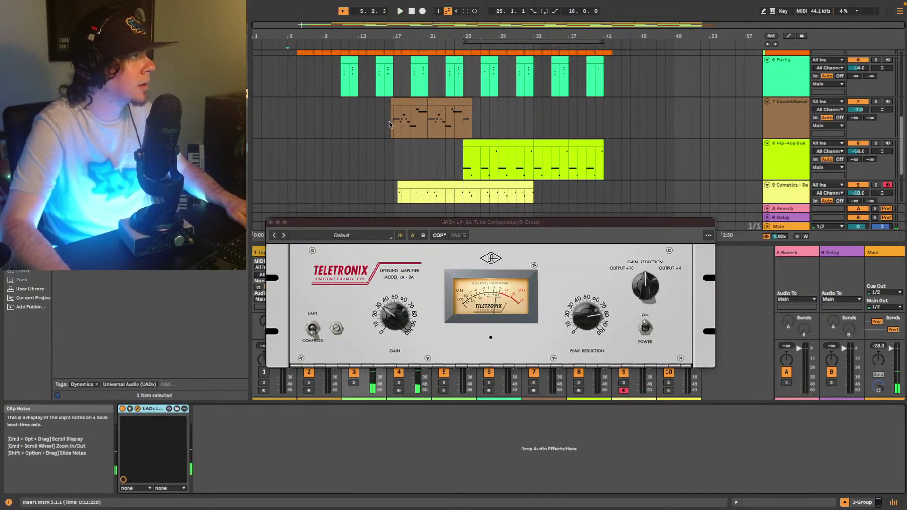
Insert the UADx LA-2A Tube Compressor on the DecentSampler track, placed directly after the instrument and before the Glue Compressors
left_click(389, 124)
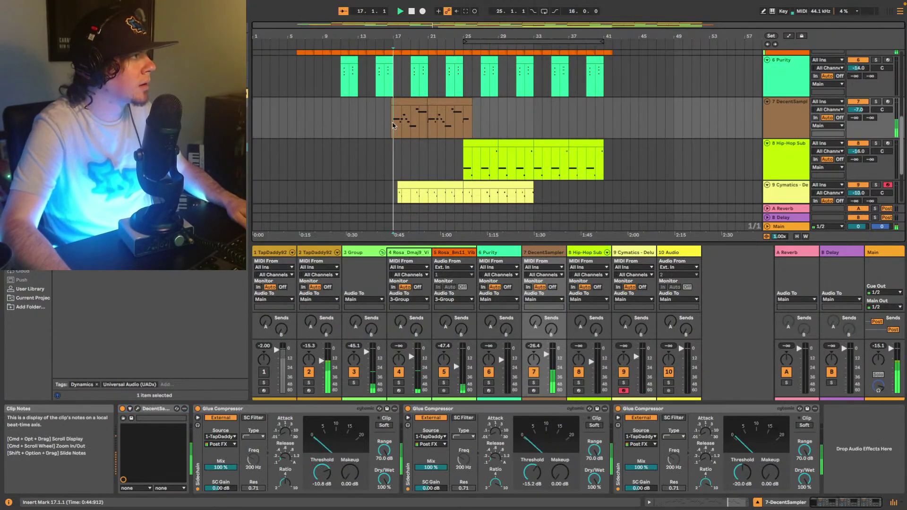
left_click(777, 125)
scroll(777, 124, "up", 4)
scroll(779, 121, "down", 1)
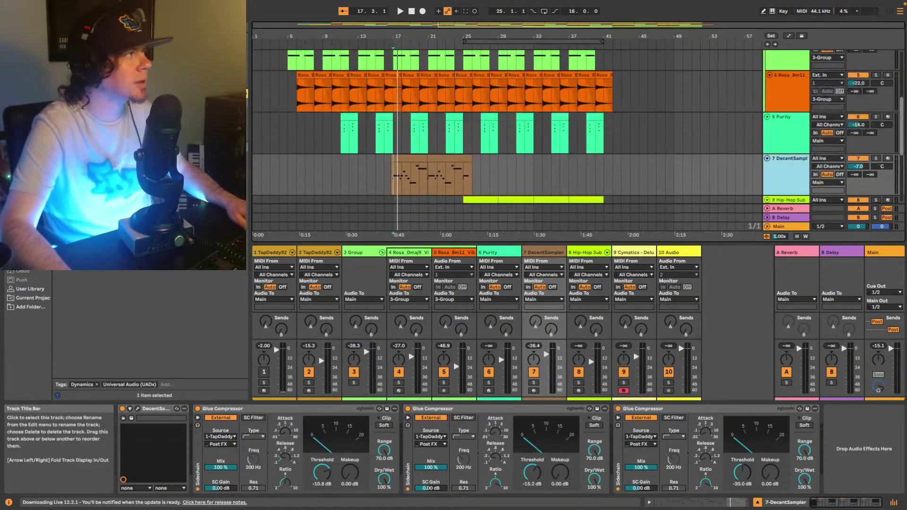
left_click(142, 146)
left_click_drag(425, 182, 425, 183)
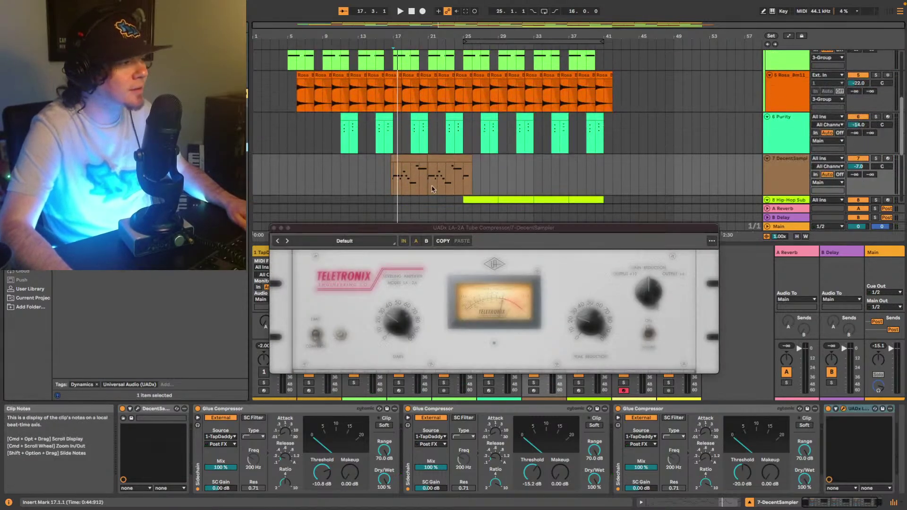
left_click_drag(859, 409, 230, 475)
Adjust the LA-2A's gain and raise its peak reduction on the DecentSampler track while playing from bar 17
left_click(410, 217)
key("space")
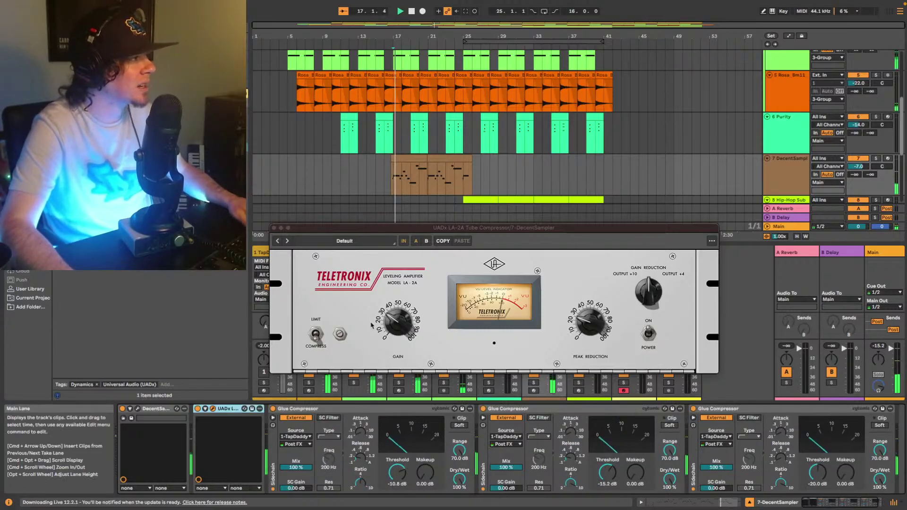
left_click_drag(400, 325, 401, 318)
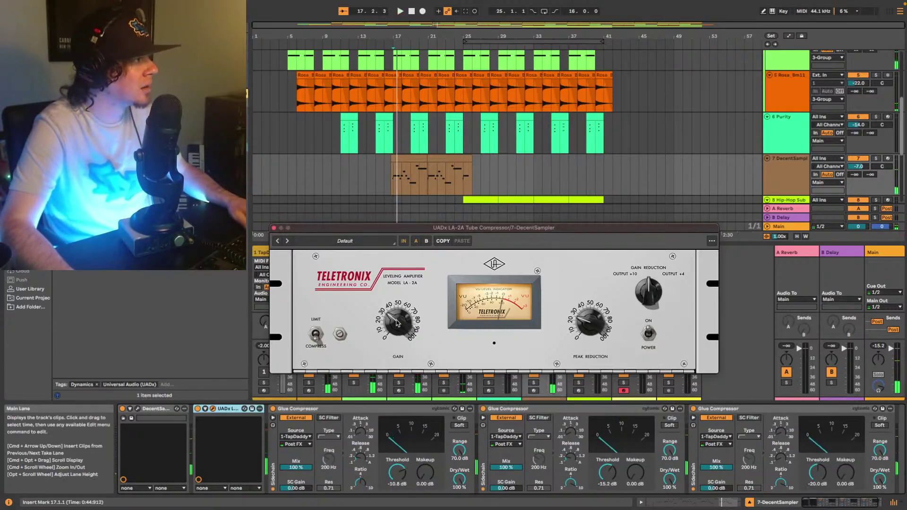
left_click_drag(588, 321, 601, 309)
left_click(795, 175)
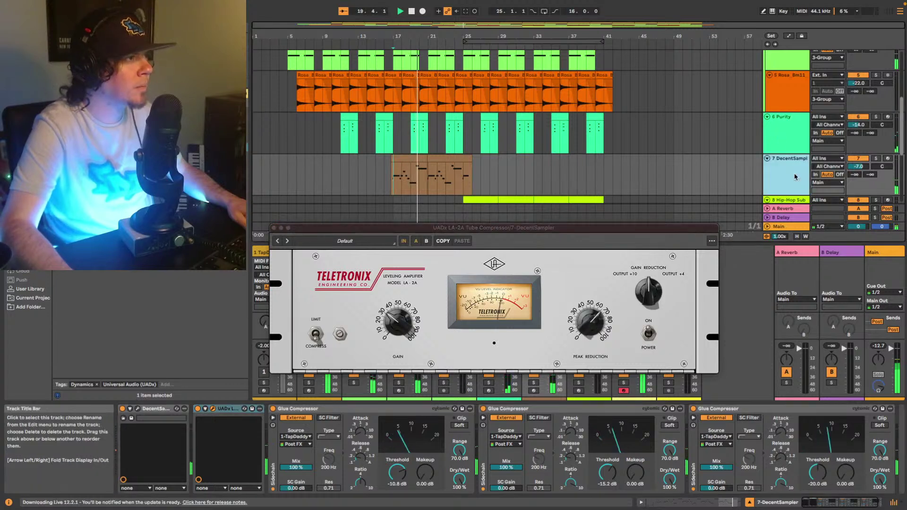
left_click(594, 323)
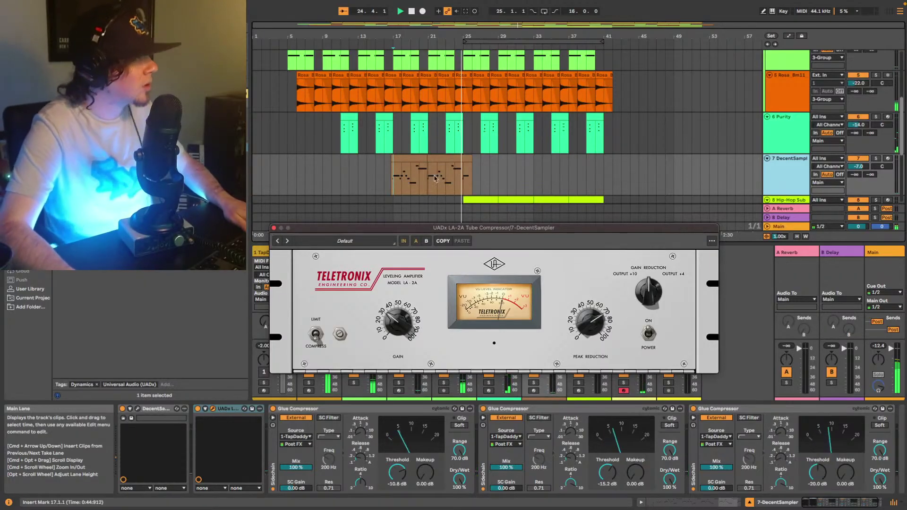
key("space")
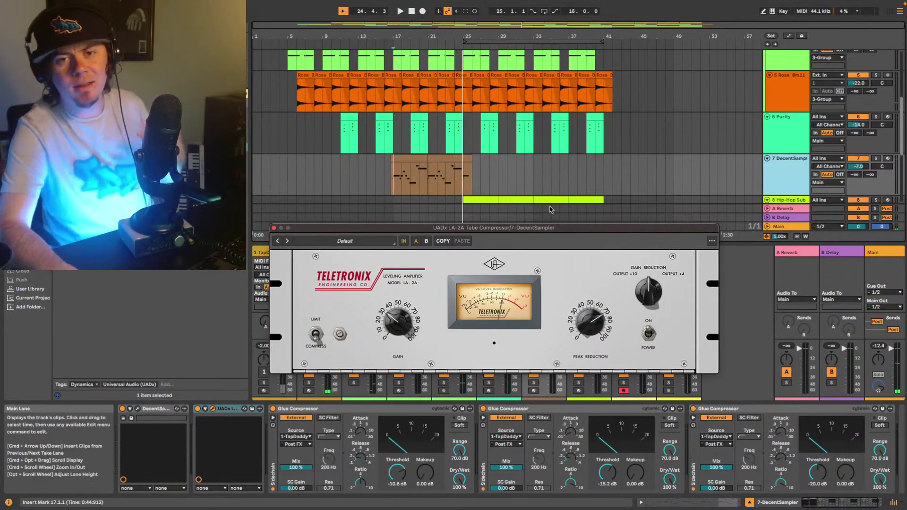
Deactivate all three Glue Compressors on the DecentSampler track and replay the melody without them
left_click(402, 156)
key("space")
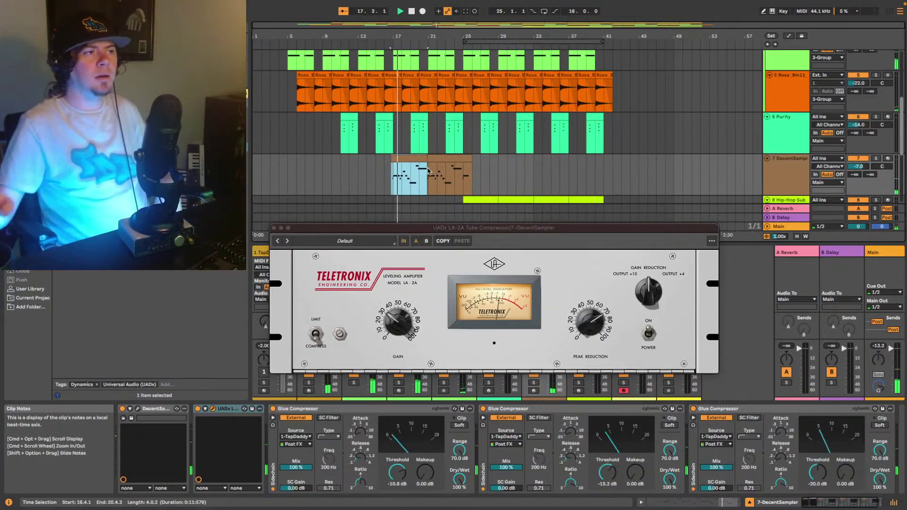
left_click(728, 409)
left_click(361, 410, "shift")
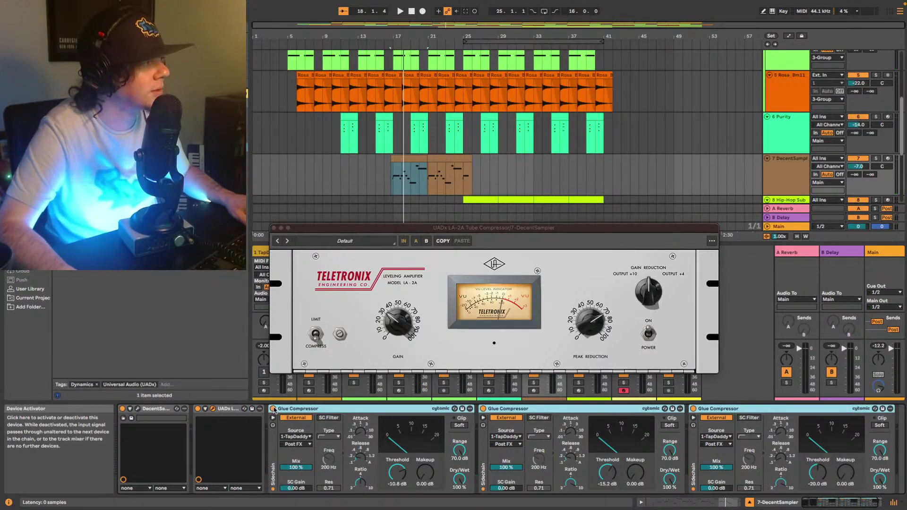
left_click(273, 409)
key("space")
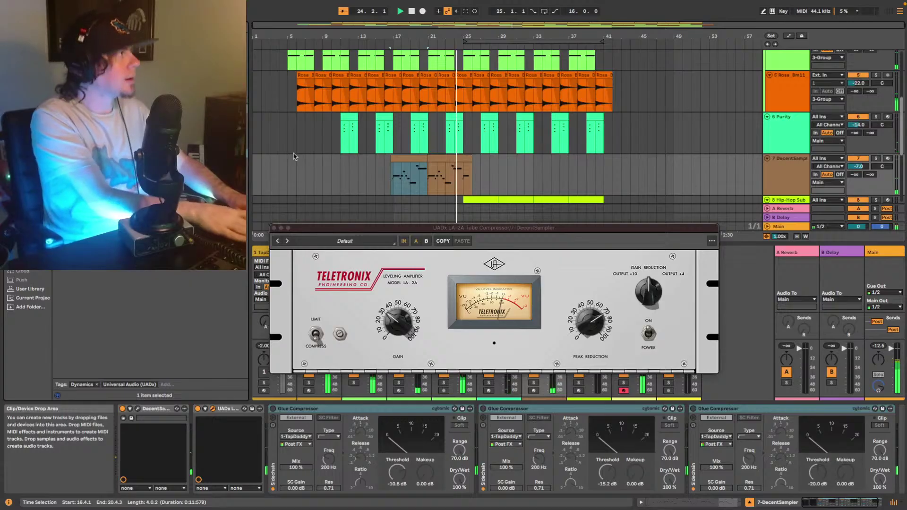
Add the Lively Resonant small reverb after the DecentSampler track's LA-2A, set its dry/wet to 36 %, and close the compressor window
key("super+f")
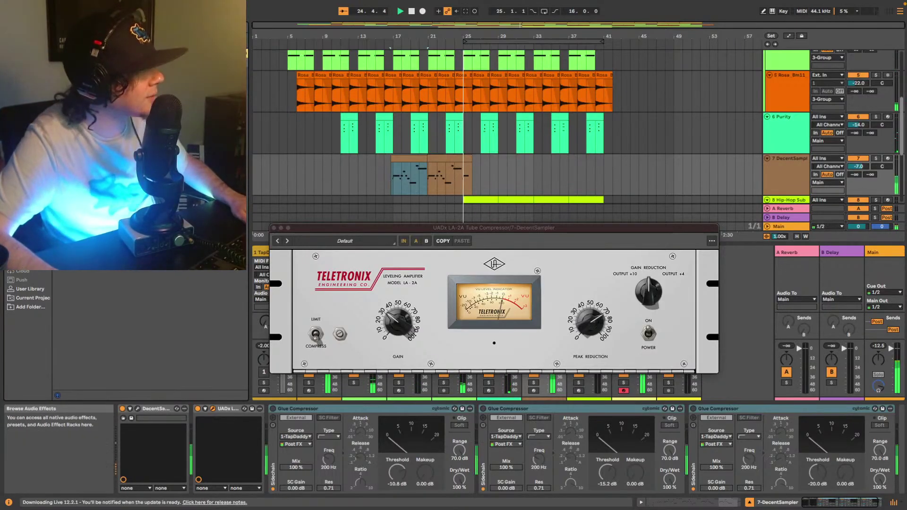
key("Escape")
left_click_drag(230, 392, 275, 432)
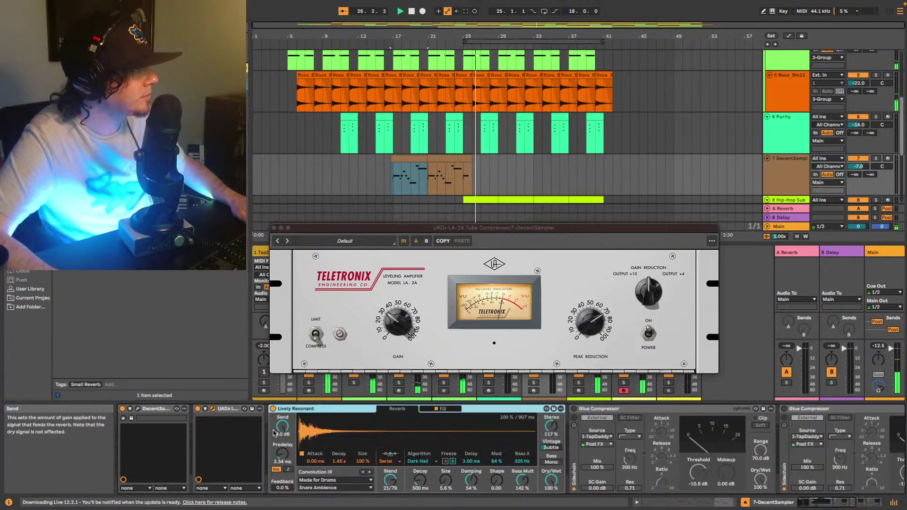
mouse_move(546, 487)
left_mouse_down()
mouse_move(545, 496)
mouse_move(551, 484)
left_mouse_up()
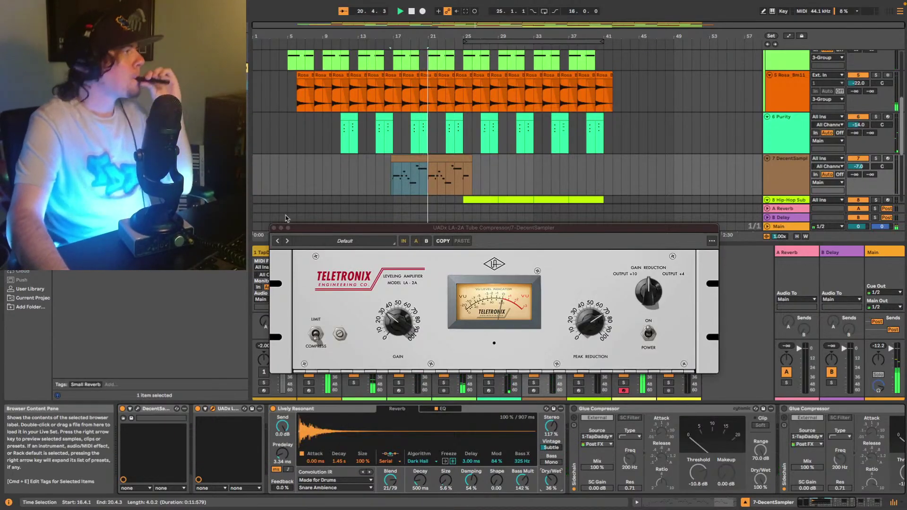
left_click(274, 228)
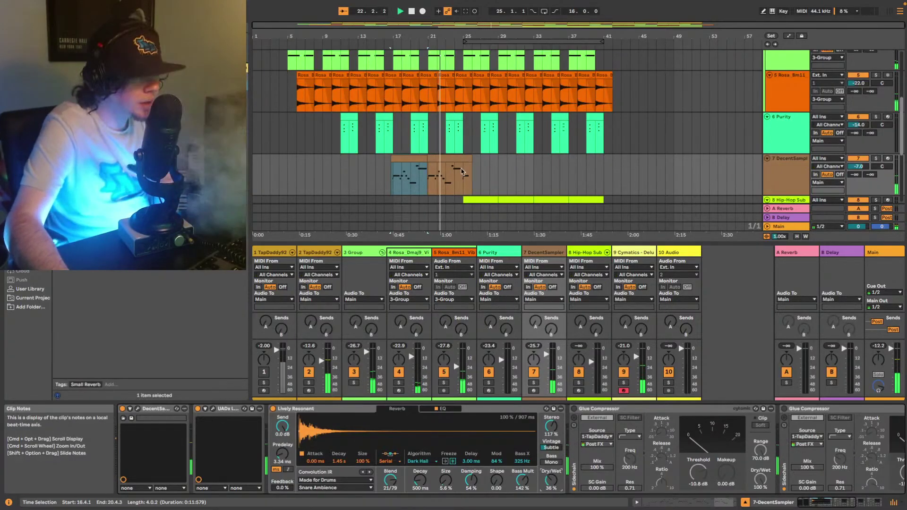
Insert the UADx LA-2A Tube Compressor at the end of drum track 2's device chain while playing from bar 8
scroll(520, 175, "down", 2)
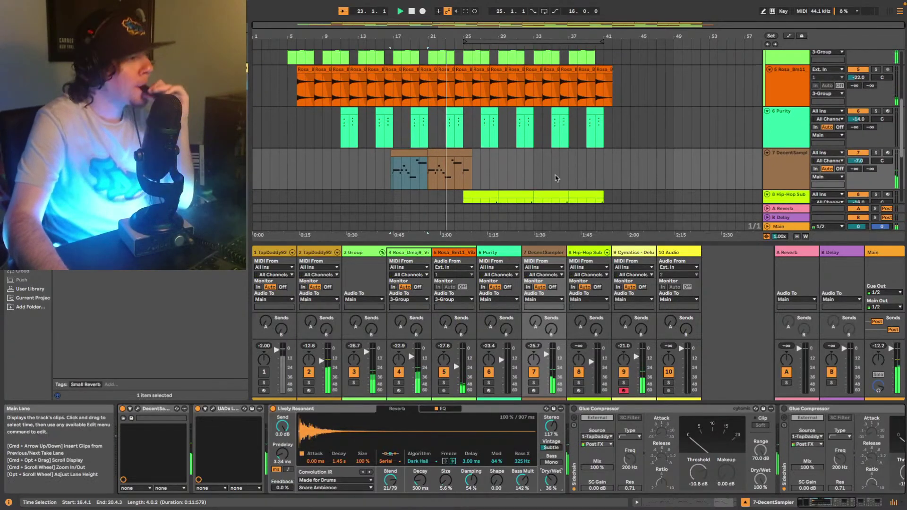
scroll(556, 178, "up", 6)
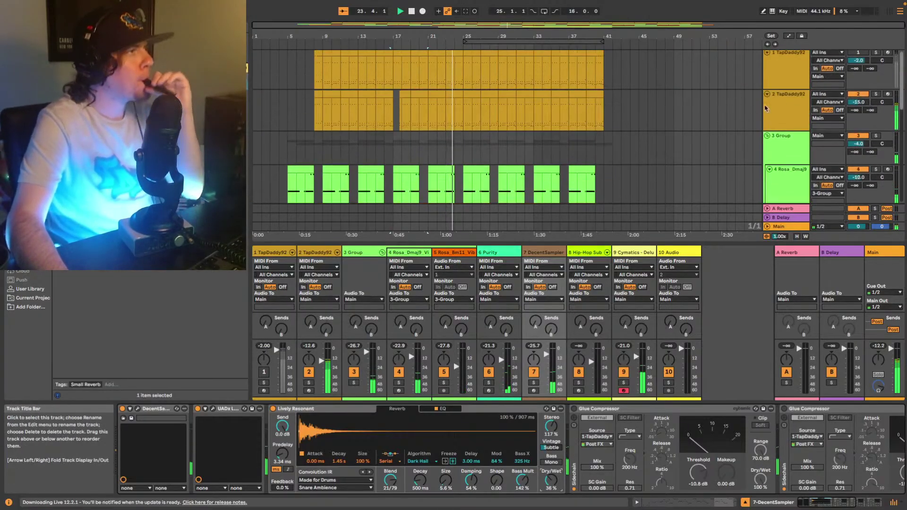
left_click(780, 110)
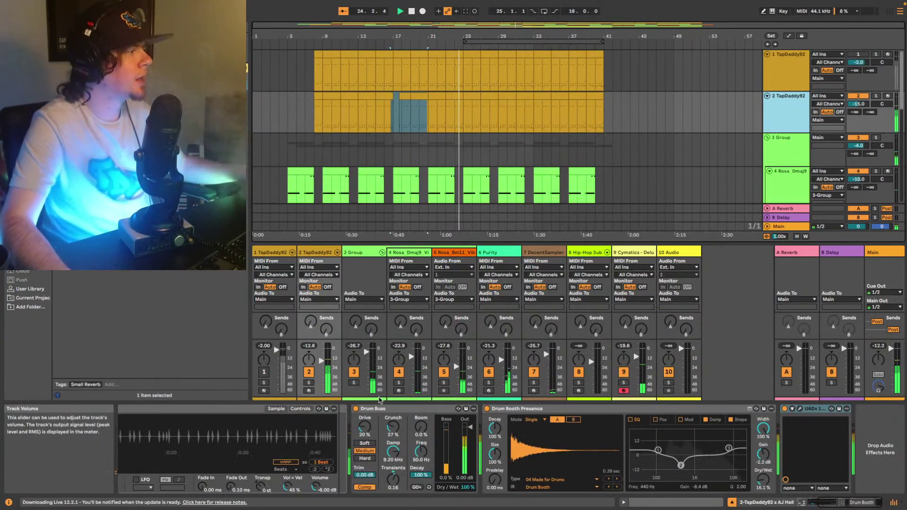
left_click(313, 113)
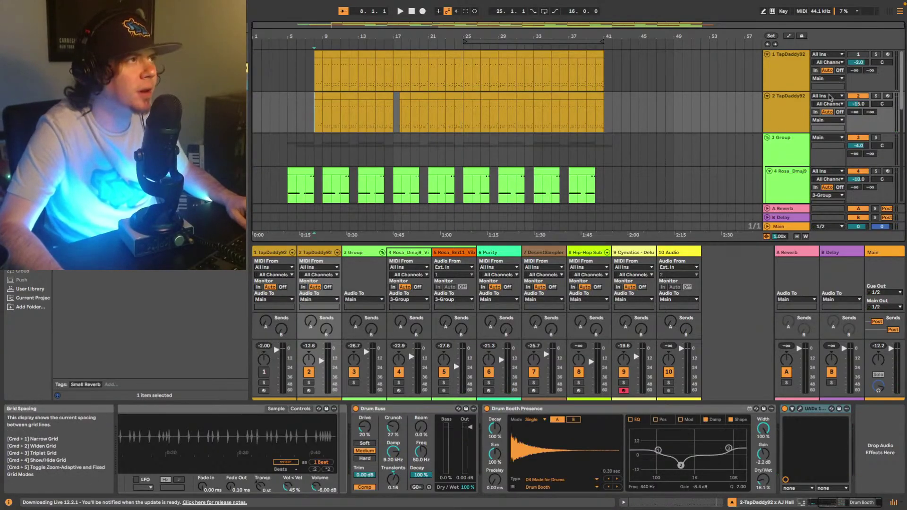
key("space")
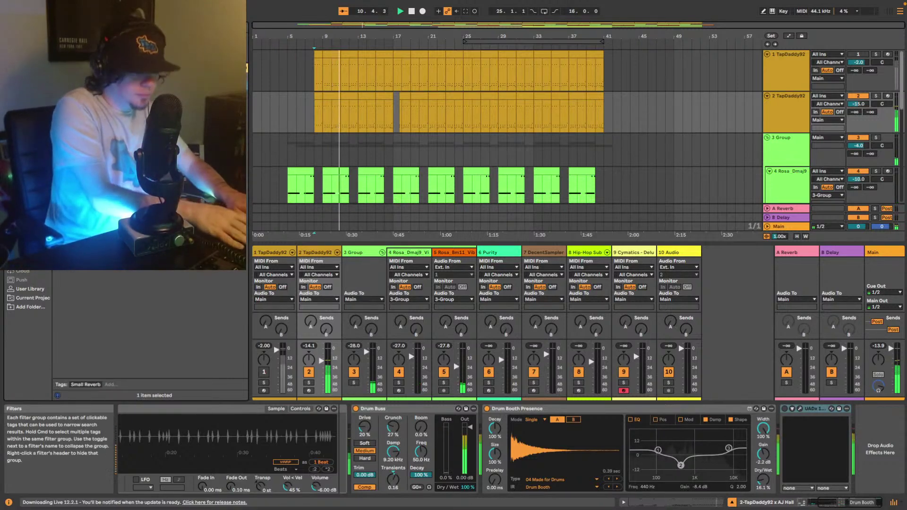
type("la")
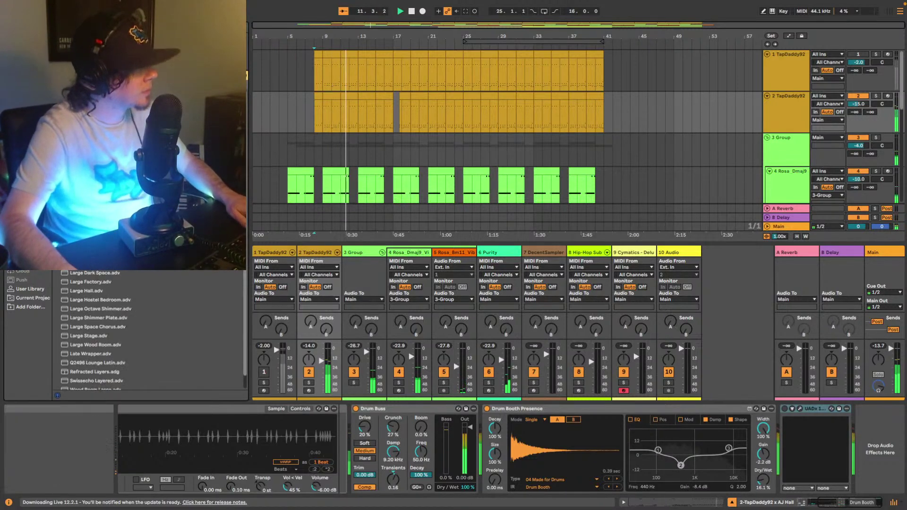
left_click(28, 194)
left_click(123, 147)
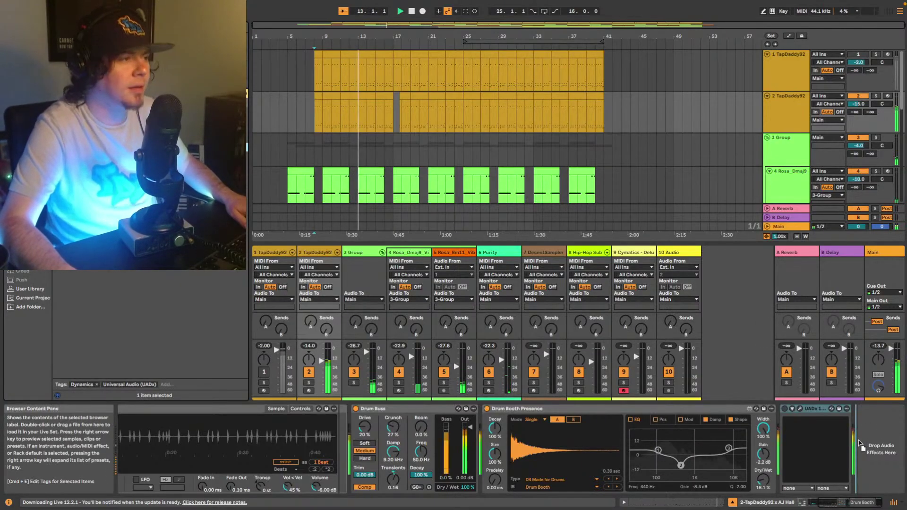
left_click_drag(859, 445, 862, 447)
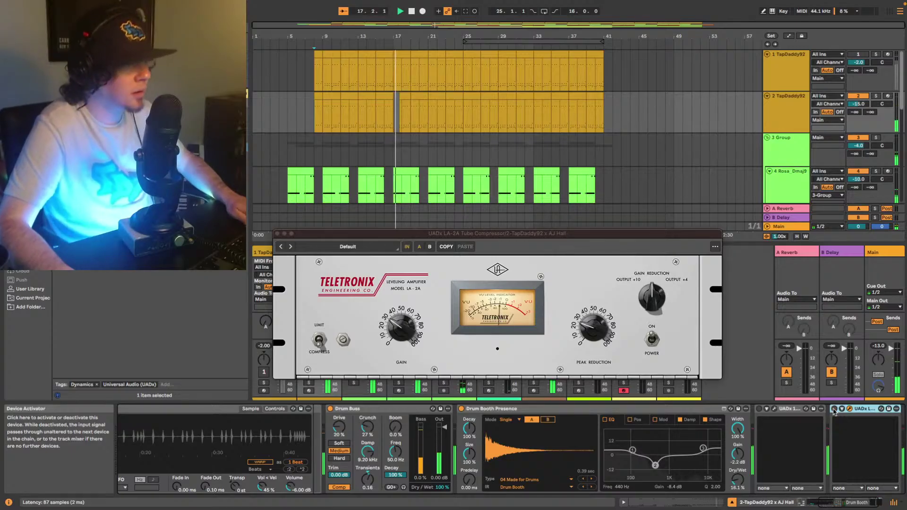
Replay the beat from bar 8 to its end to check the drum compression, and return to the song start
key("space")
key("space")
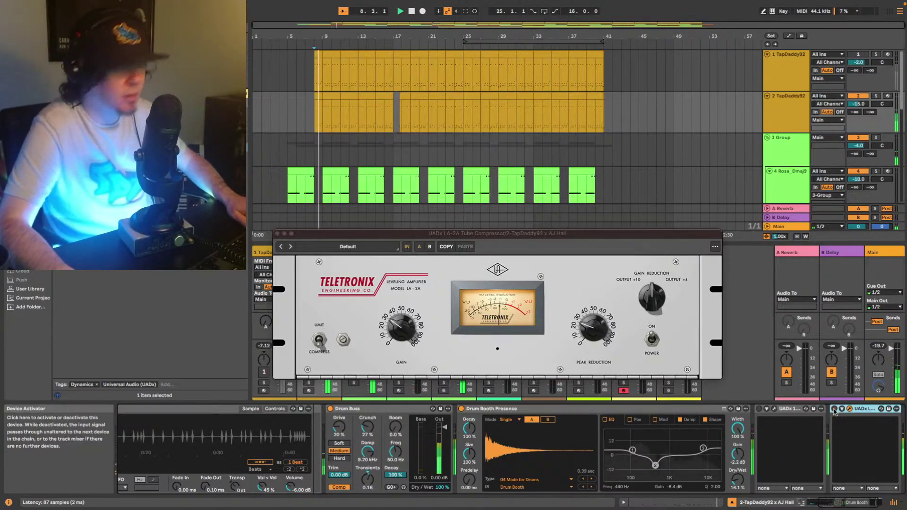
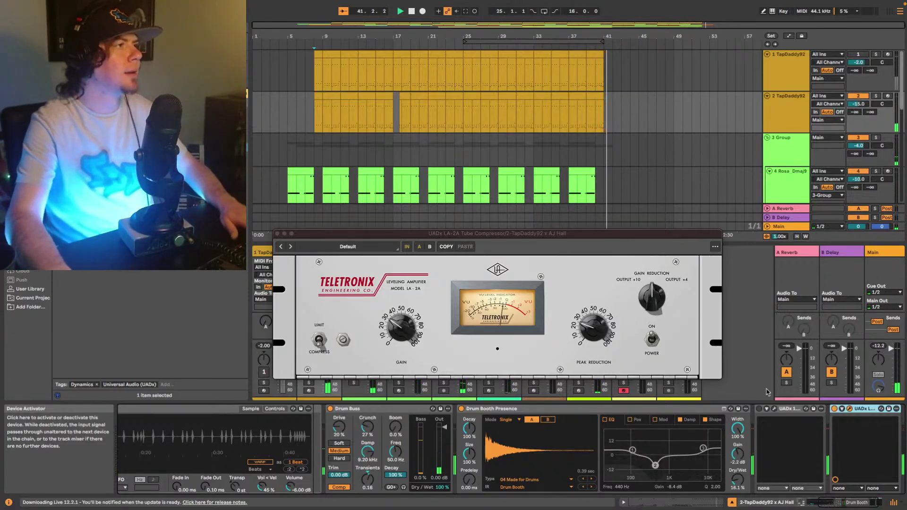
key("space")
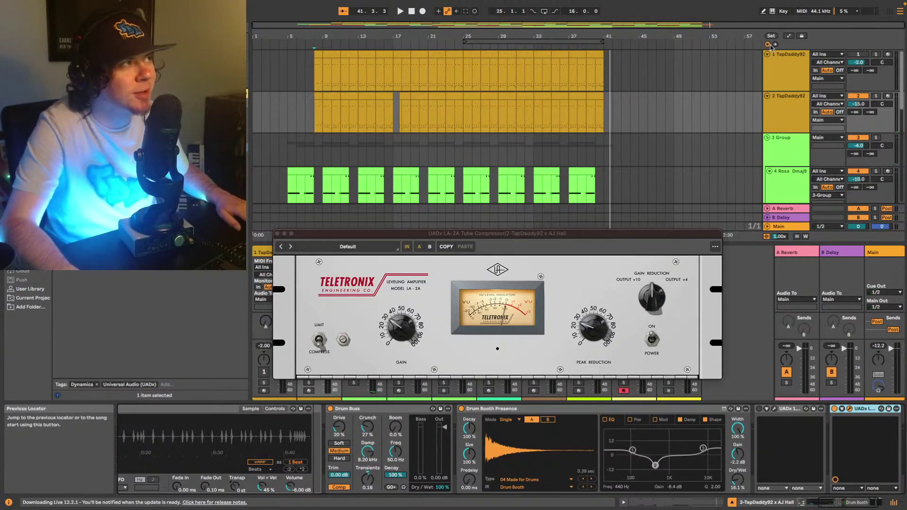
key("Home")
scroll(364, 150, "down", 5)
scroll(381, 124, "down", 8)
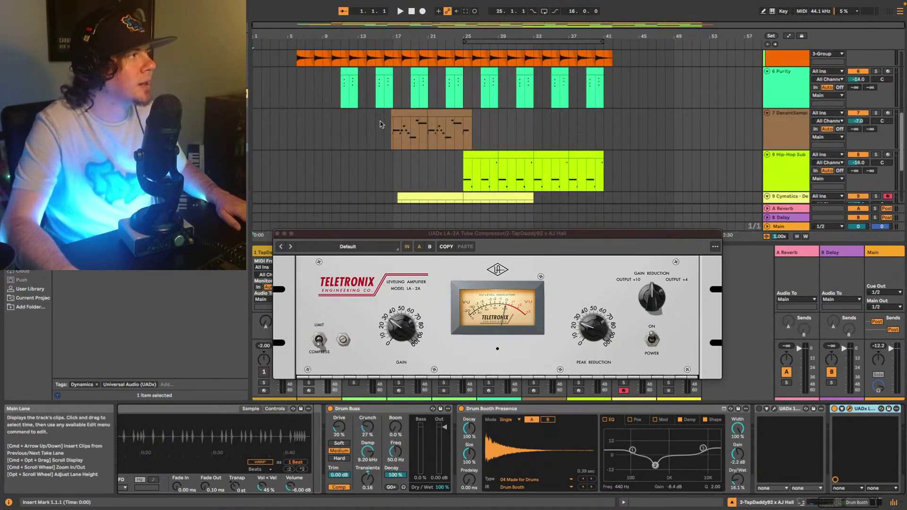
scroll(415, 122, "up", 10)
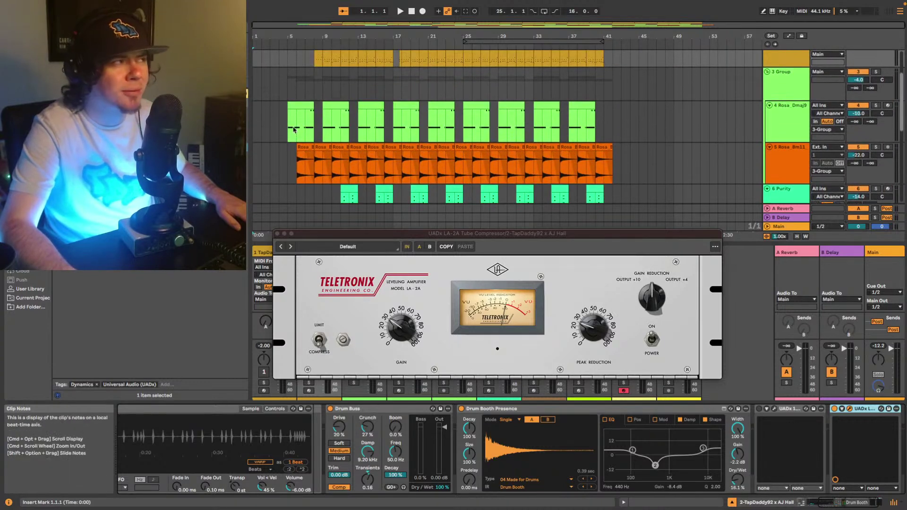
Play from bar 5 and insert an EQ Eight before the LA-2A on the chord group track
scroll(293, 130, "up", 1)
left_click(293, 132)
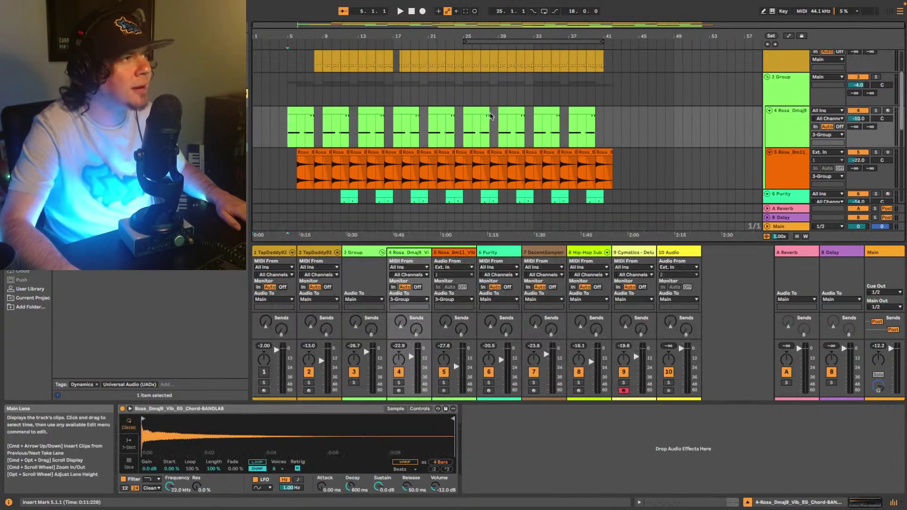
key("space")
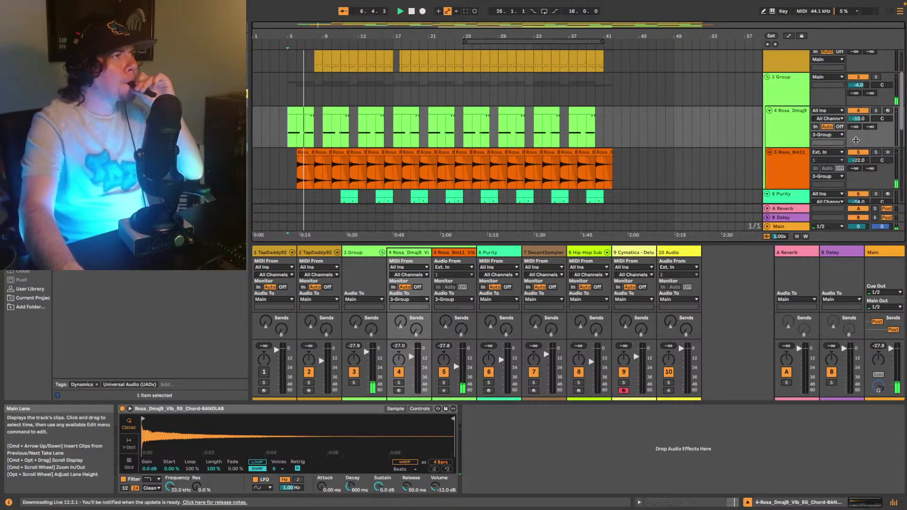
left_click(794, 96)
left_click(151, 28)
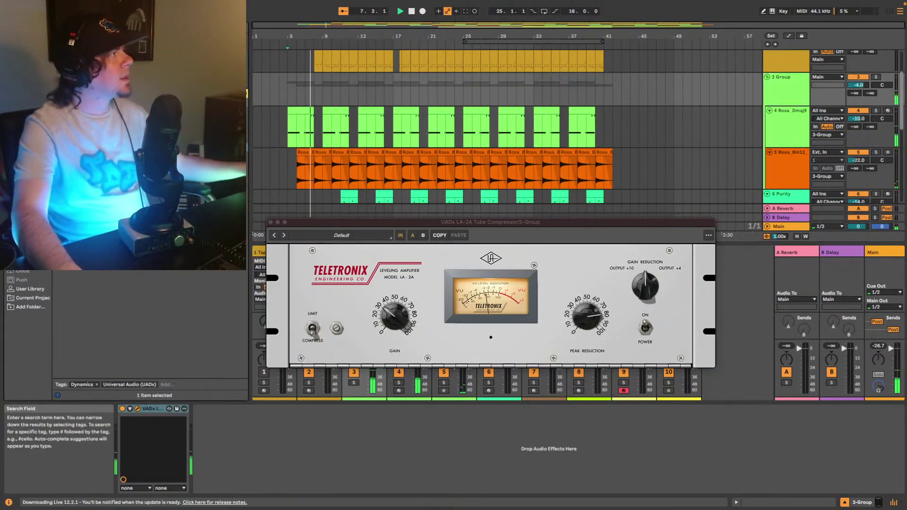
type("p")
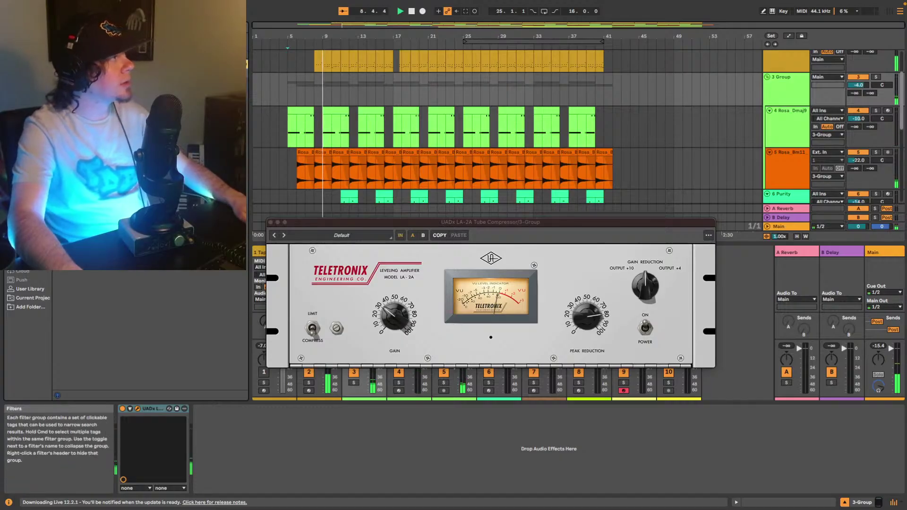
left_click_drag(87, 92, 122, 441)
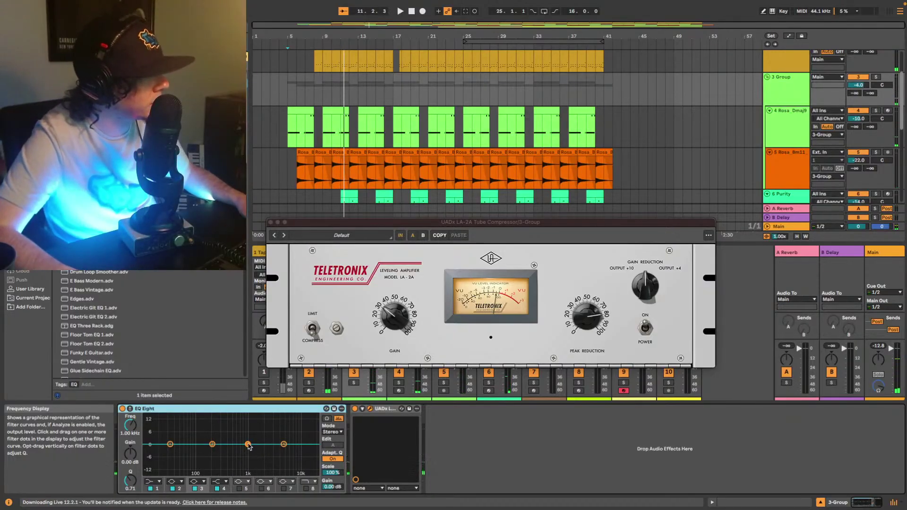
Shape two EQ Eight cuts on the chord group: about -2.85 dB at 1.02 kHz and about -2.11 dB at 88 Hz
left_click_drag(248, 444, 250, 444)
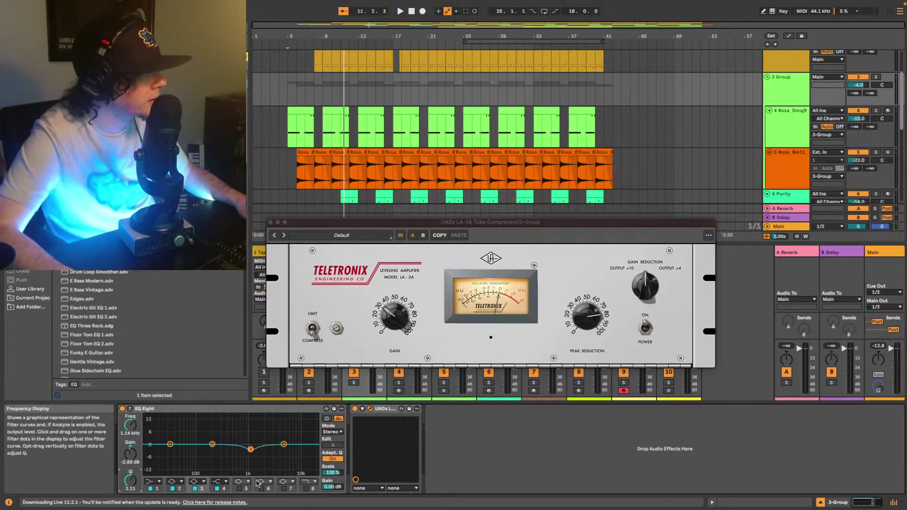
left_click(239, 489)
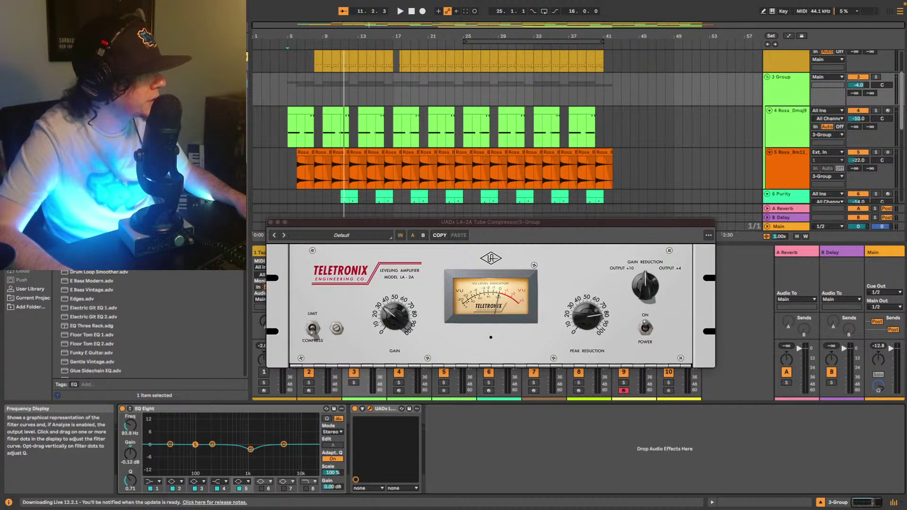
left_click_drag(192, 451, 192, 428)
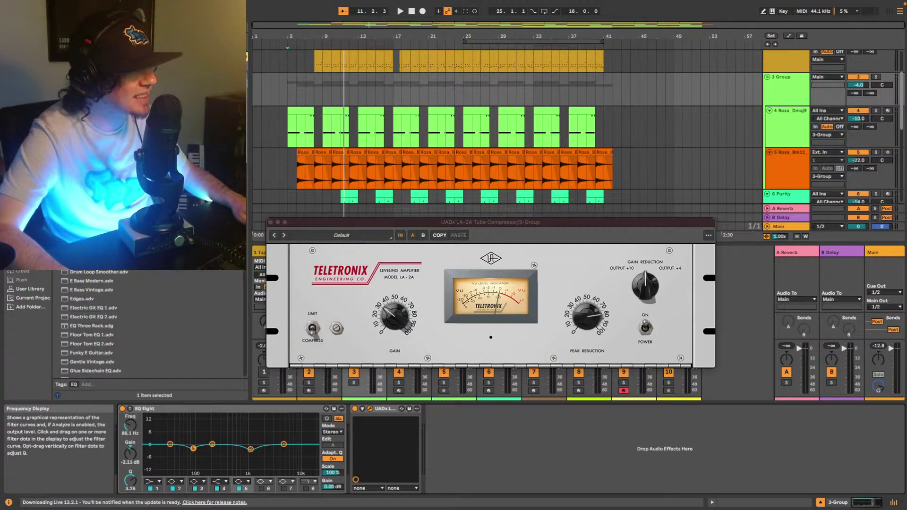
left_click(251, 450)
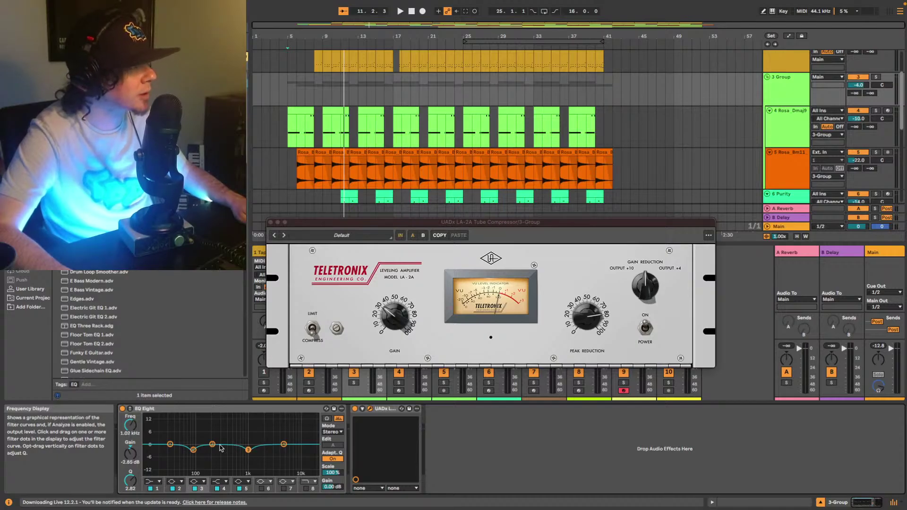
Boost the chord group's second EQ band to about 3.10 dB at 284 Hz during playback, and close the compressor window
key("space")
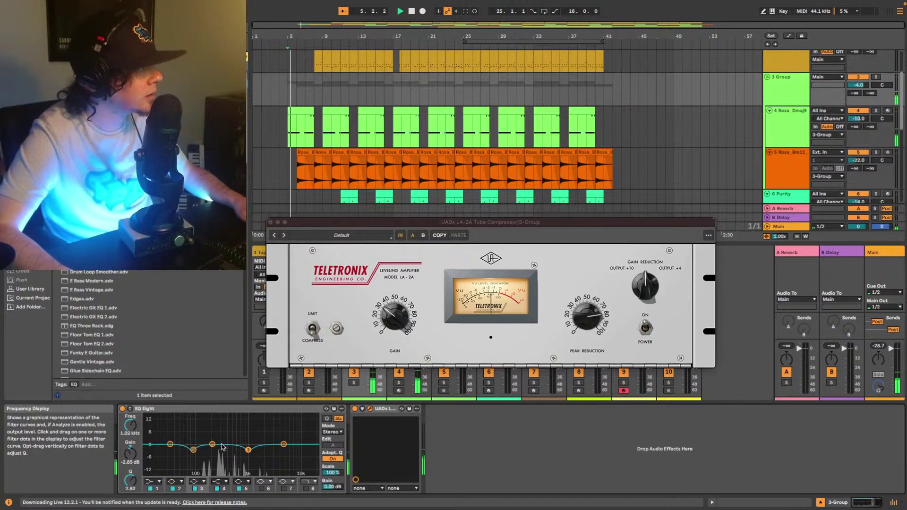
left_click_drag(212, 444, 219, 439)
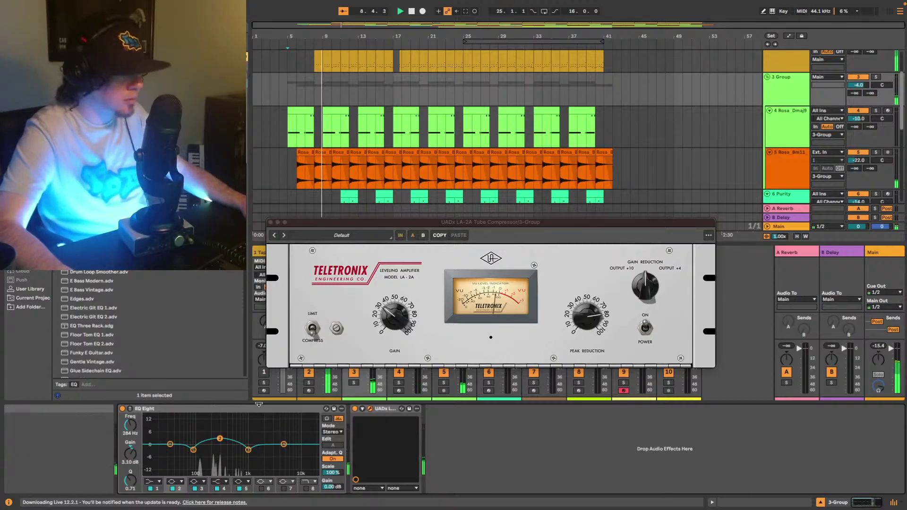
left_click(271, 222)
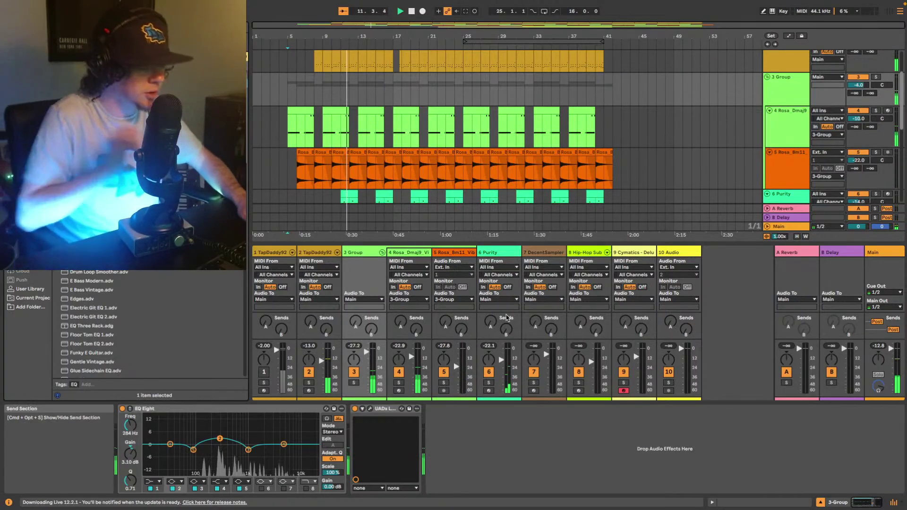
Add the Lively Resonant small reverb after the chord group's LA-2A and set its dry/wet to 33 %
type("val")
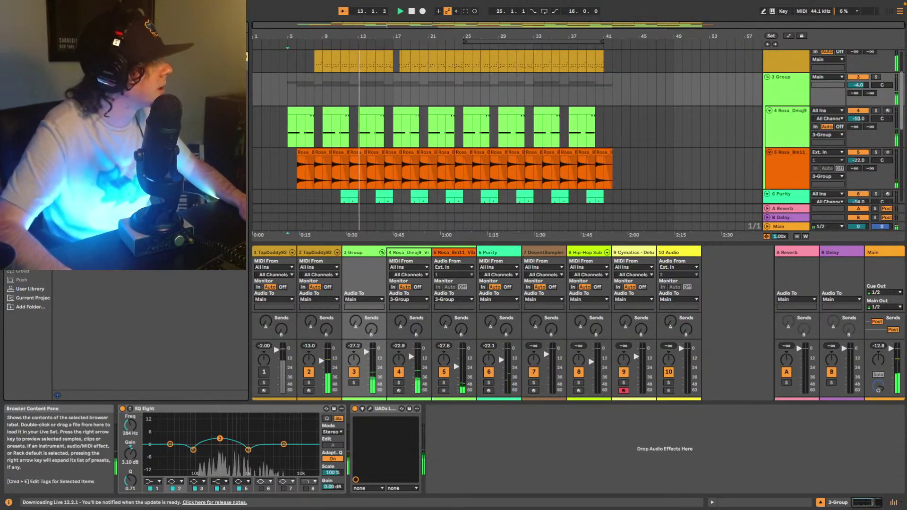
left_click(123, 128)
left_click_drag(326, 378, 428, 431)
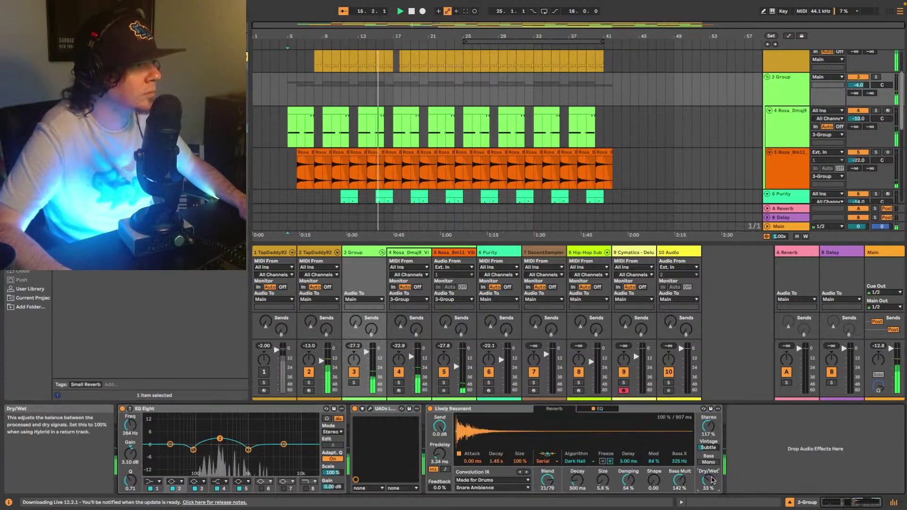
mouse_move(562, 509)
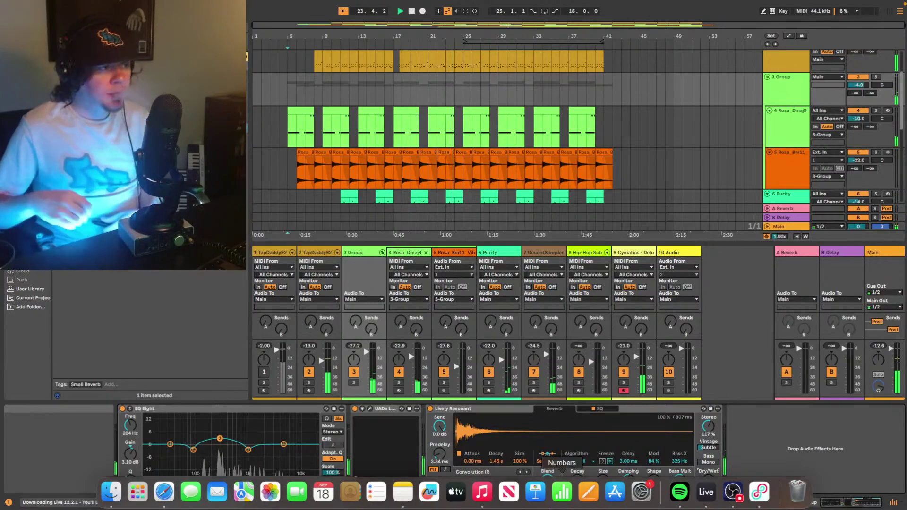
Insert the Soundtoys Decapitator between Drum Buss and Drum Booth Presence on drum track 2, and uncover its window
scroll(661, 132, "up", 3)
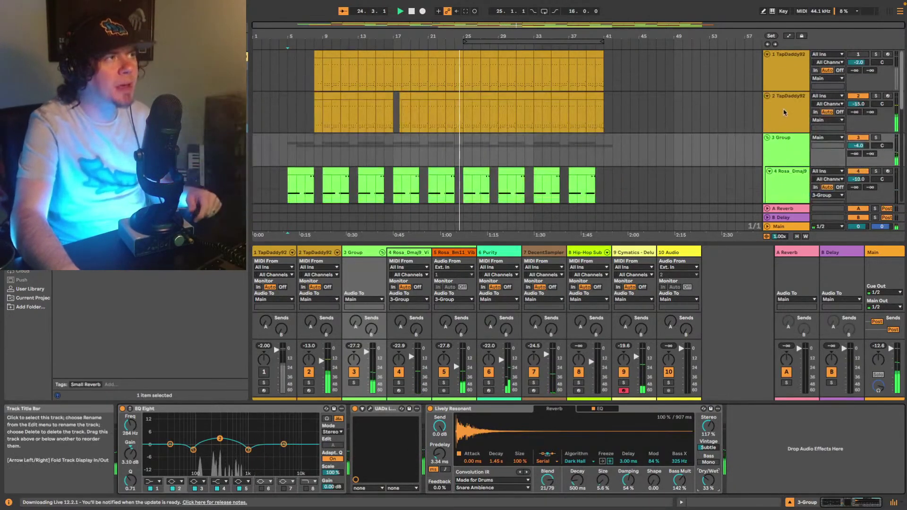
left_click(770, 128)
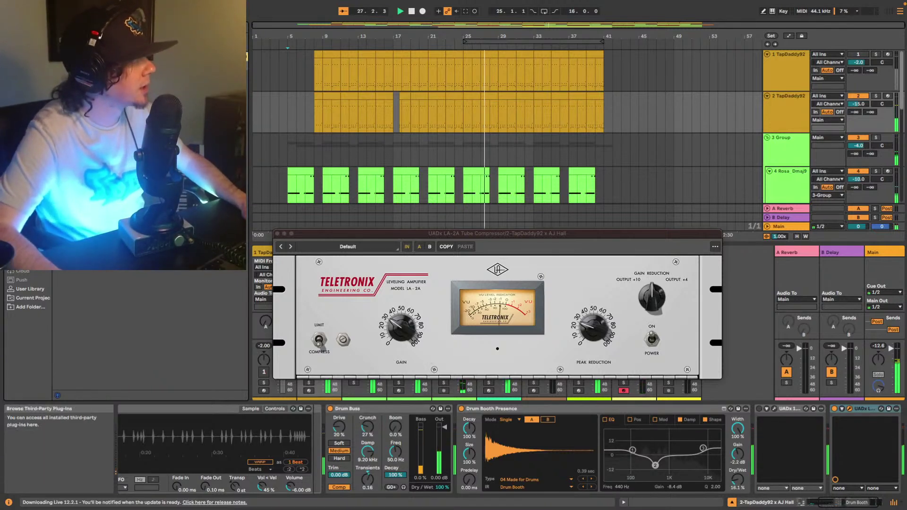
left_click_drag(142, 129, 457, 446)
left_click(489, 234)
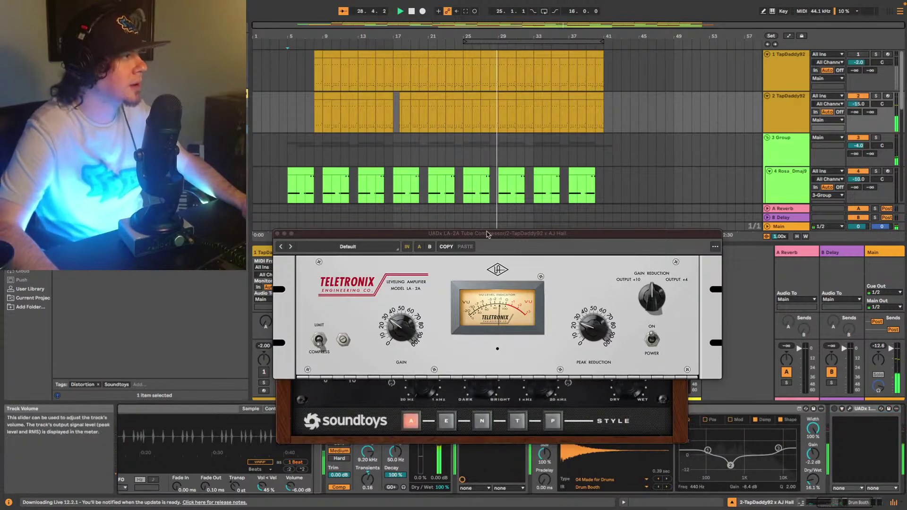
left_click_drag(489, 233, 572, 132)
Set drum track 2's Decapitator to style E, close both plug-in windows, and stop playback at the end of the beat
left_click(336, 347)
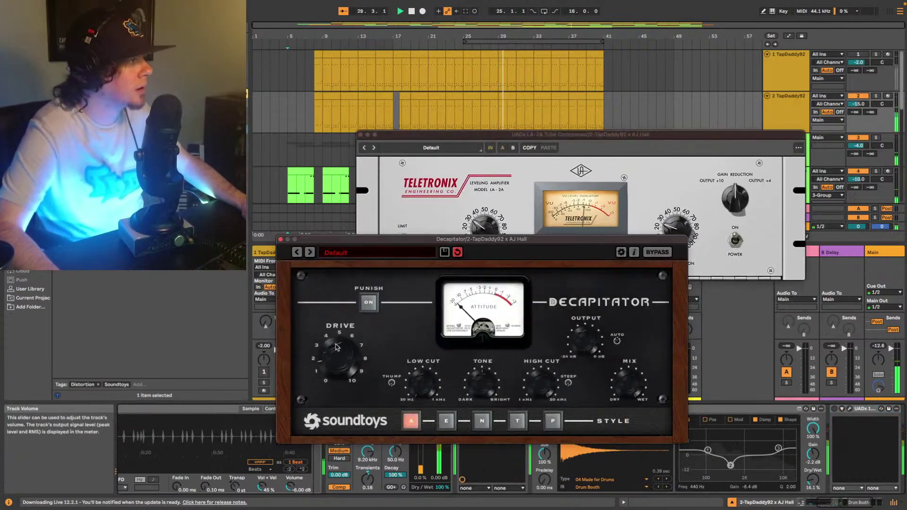
left_click(446, 420)
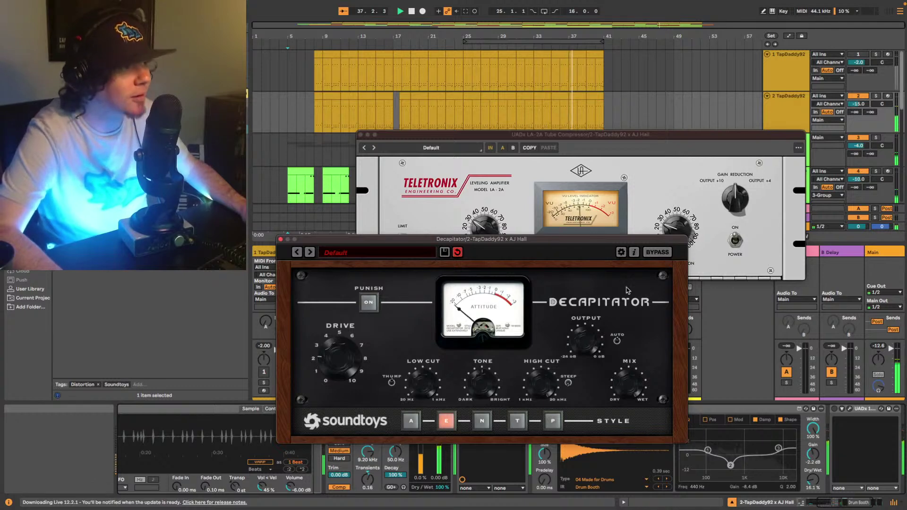
left_click(280, 239)
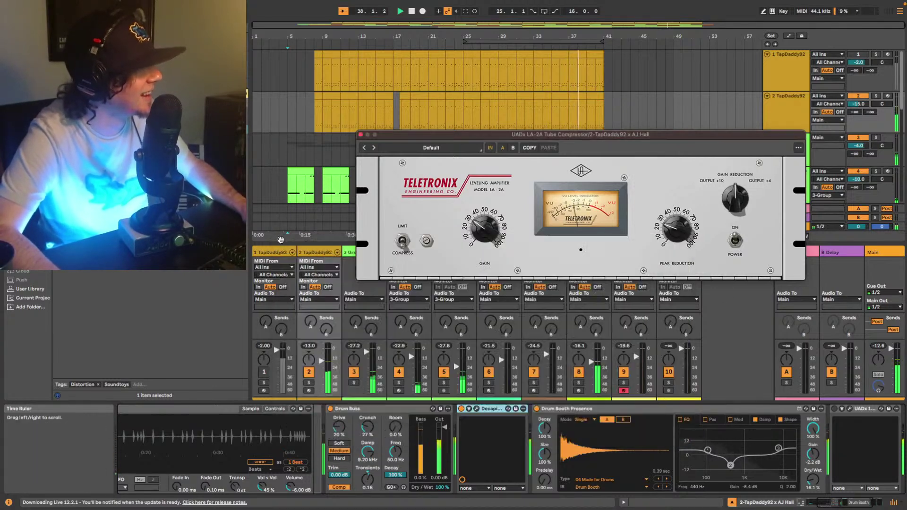
left_click(361, 134)
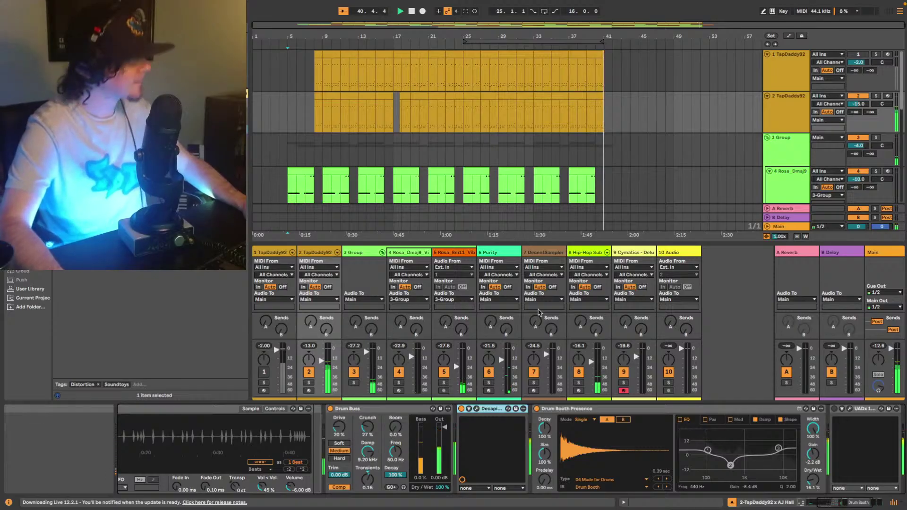
key("space")
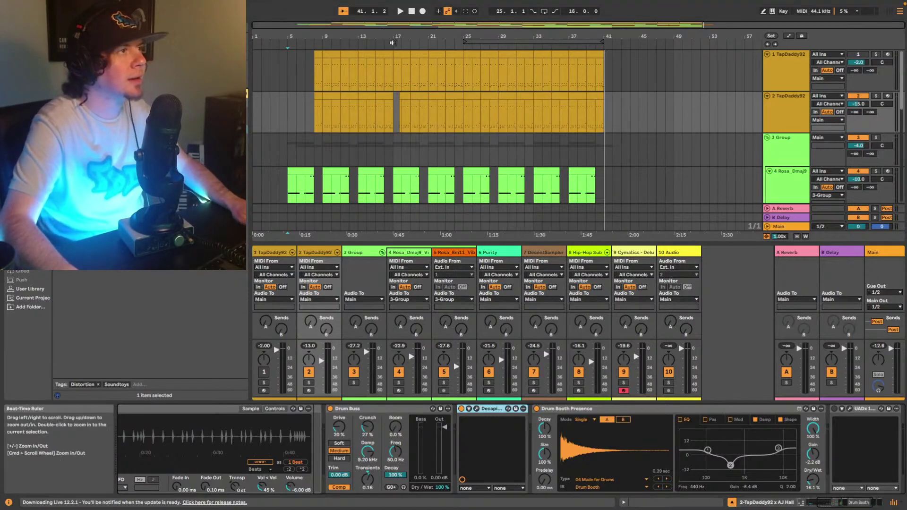
Play the beat from the drum break at bar 17, and replay it from the drum entry at bar 9
left_click_drag(391, 29, 392, 100)
left_click(459, 67)
key("space")
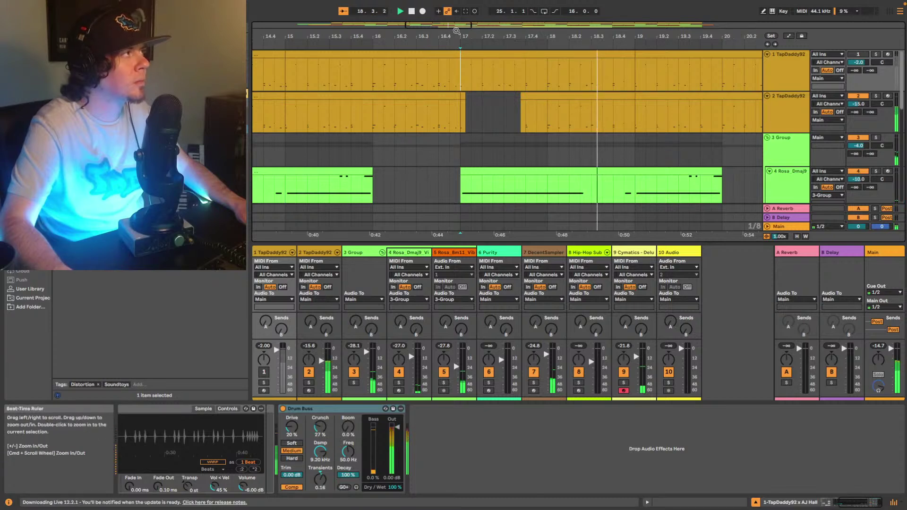
left_click_drag(457, 30, 463, 0)
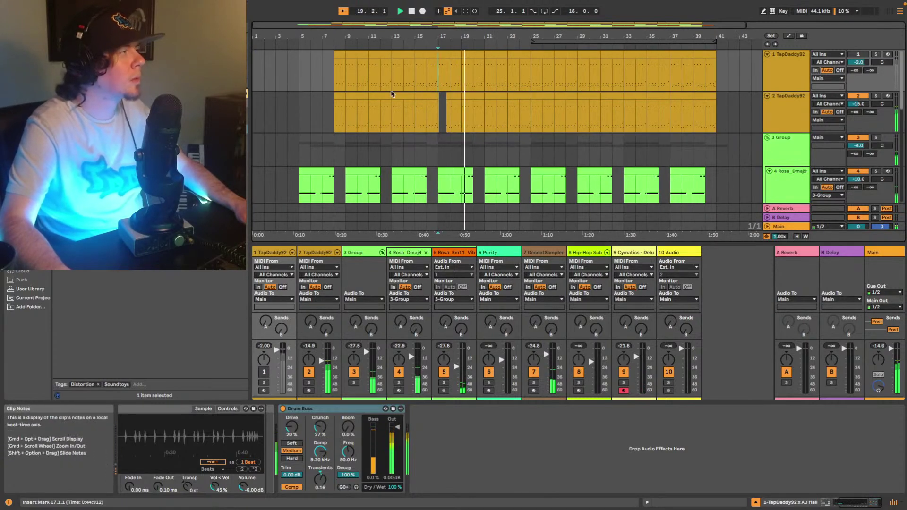
left_click(334, 112)
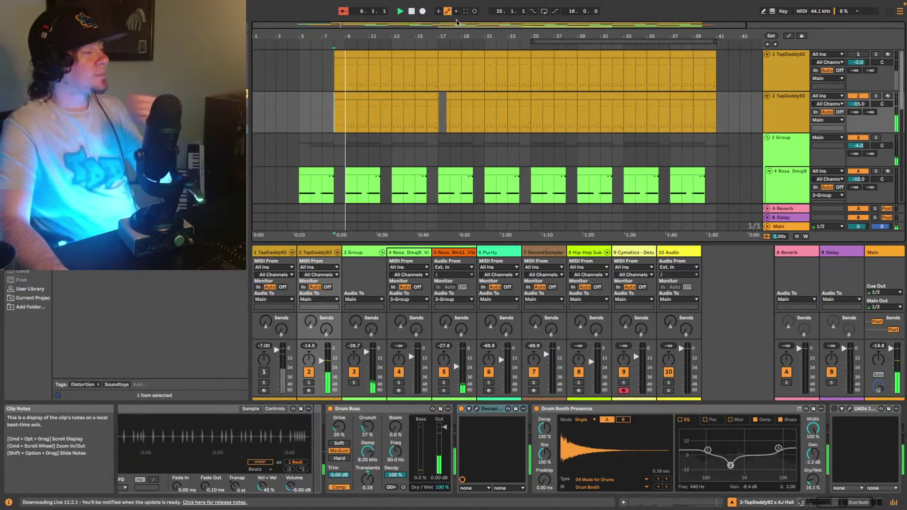
Delete drum track 1's section from 17.1.2 to 17.3.4 to match drum track 2's gap, and replay the break from 16.4.4
left_click_drag(436, 26, 421, 73)
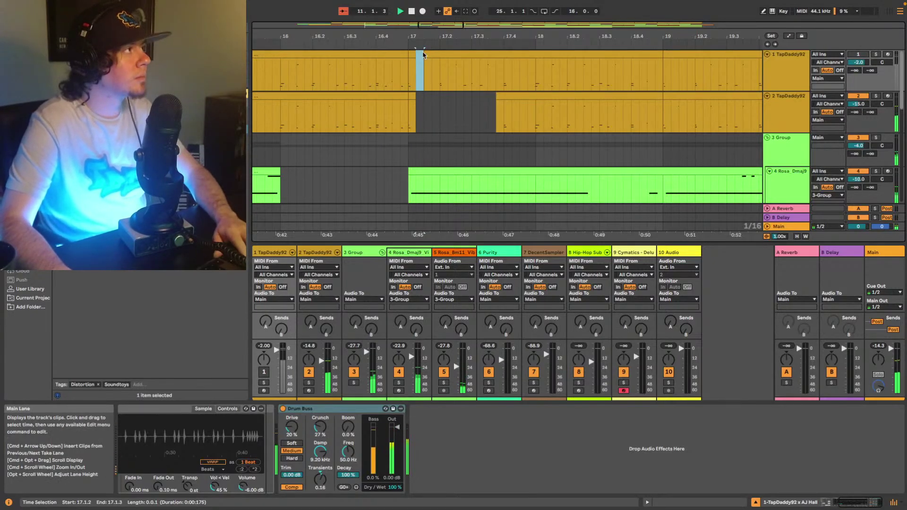
key("Delete")
left_click(423, 51)
left_click_drag(424, 51, 496, 51)
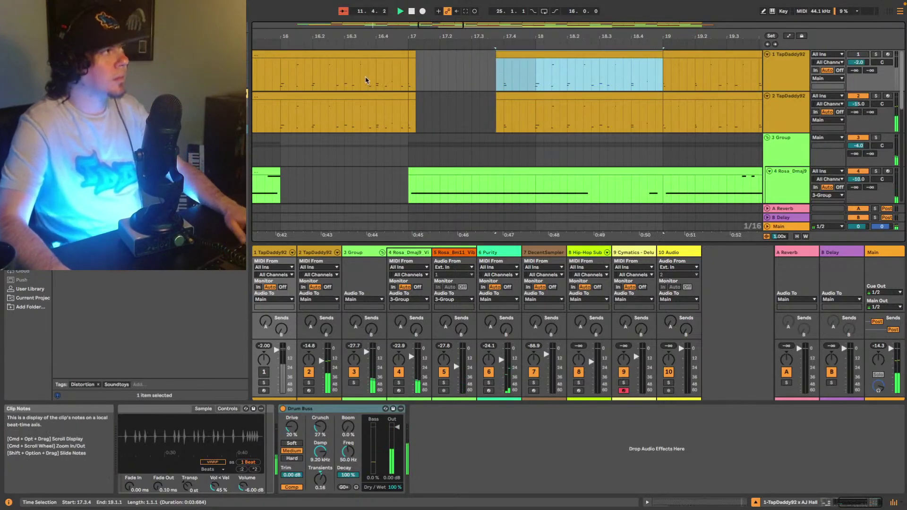
left_click(400, 75)
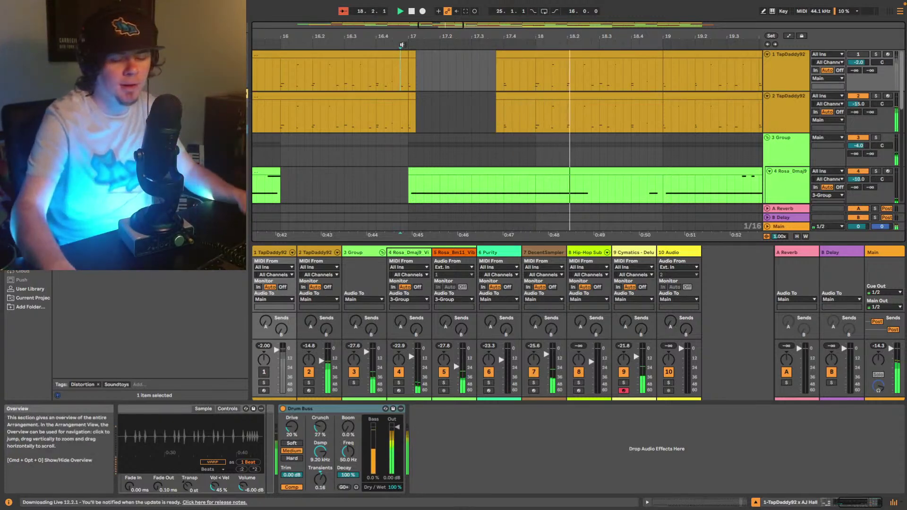
key("space")
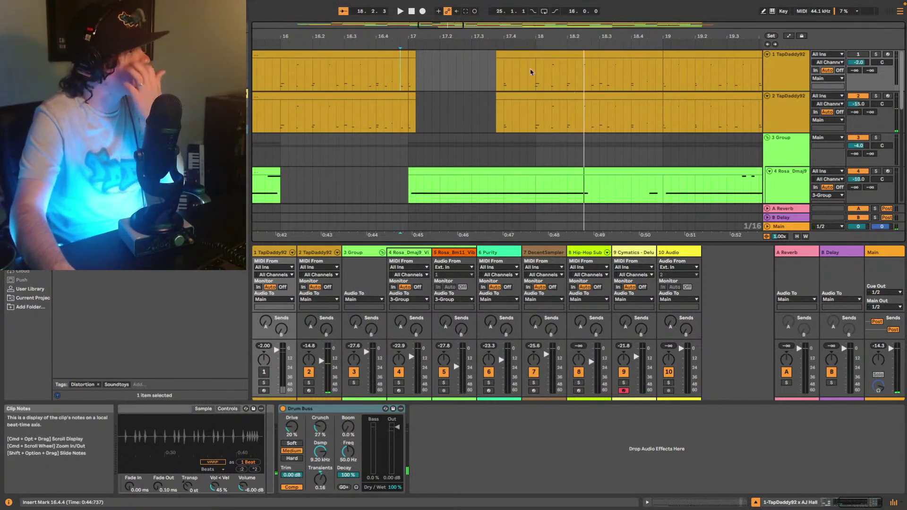
Go to the tracks below the drum break and show the device chain of track 7, DecentSampler
left_click_drag(401, 37, 430, 29)
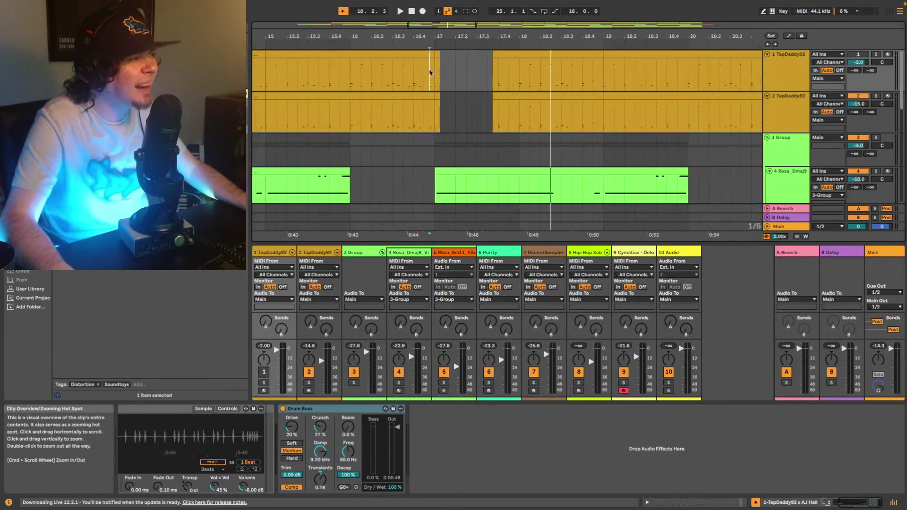
scroll(430, 72, "down", 10)
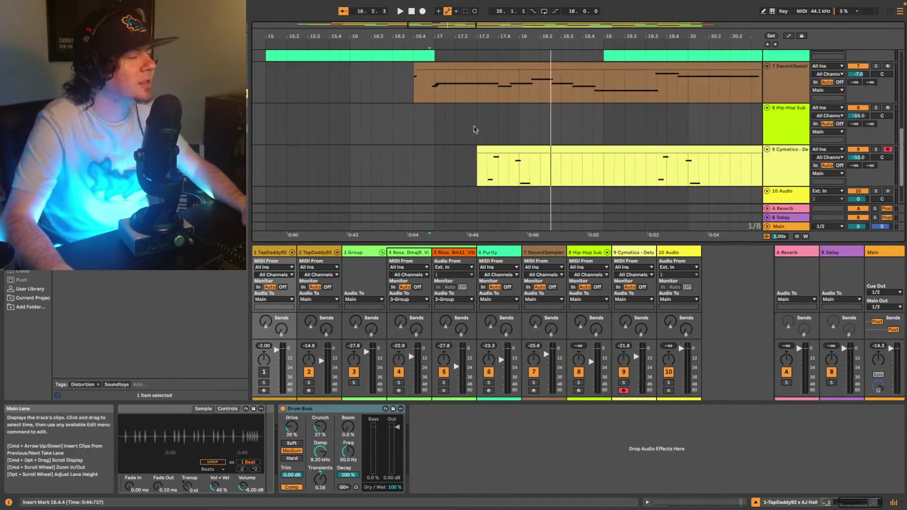
scroll(475, 129, "down", 1)
scroll(474, 129, "up", 2)
left_click(793, 107)
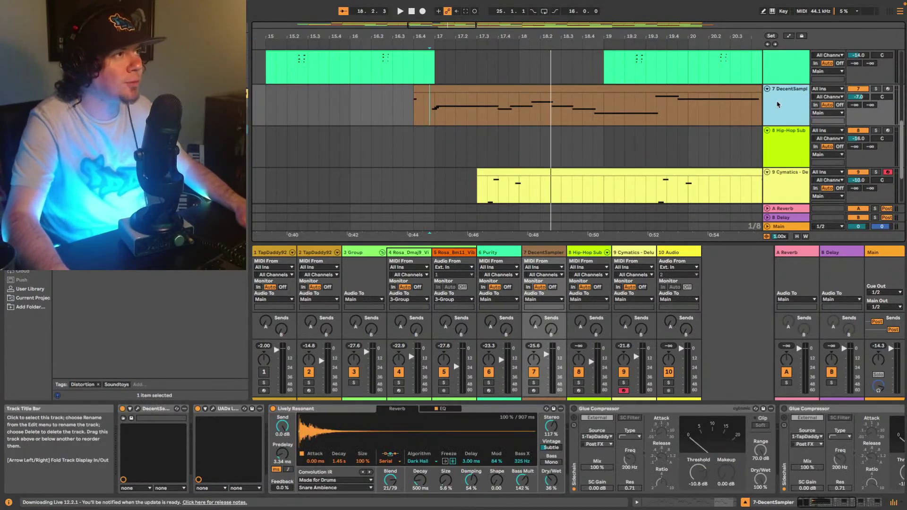
Select bass guitar track 9's clip from 17.3.1 and insert the Lively Resonant small reverb after its sampler
scroll(777, 105, "down", 1)
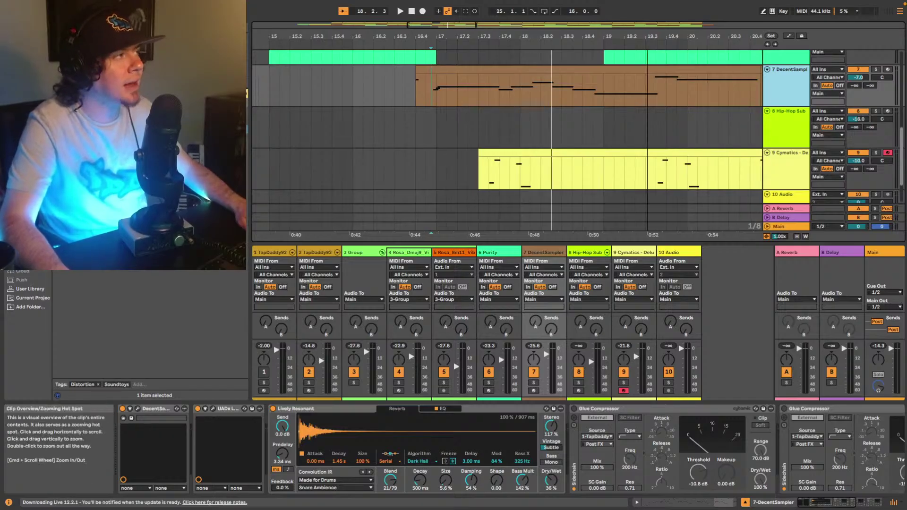
left_click_drag(647, 36, 647, 19)
scroll(628, 154, "down", 1)
left_click(624, 130)
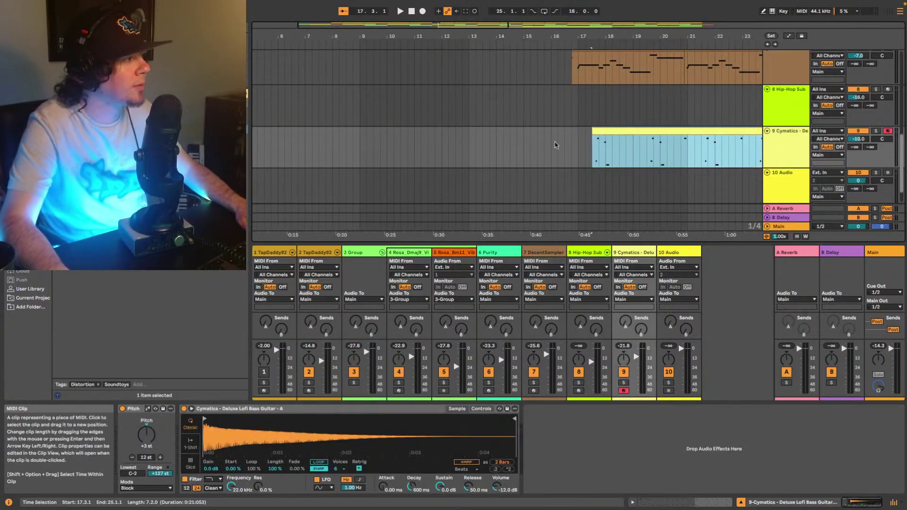
left_click(118, 27)
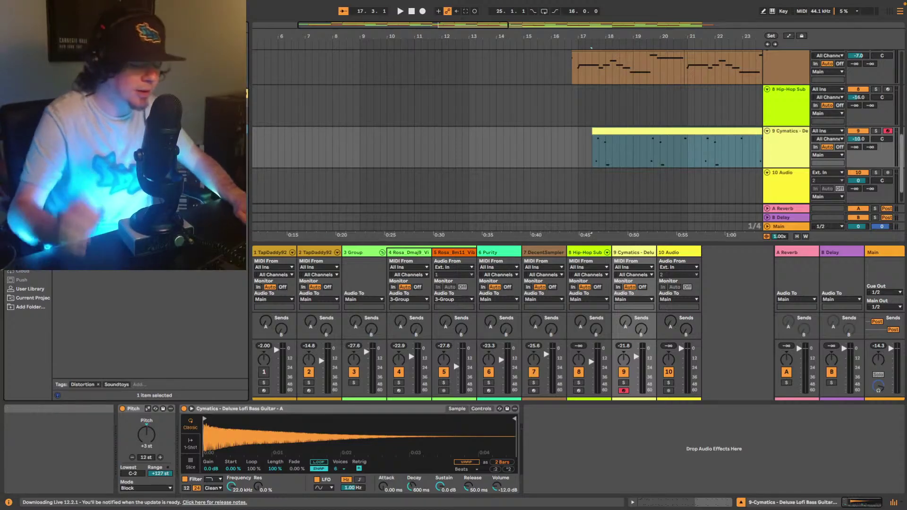
type("eq")
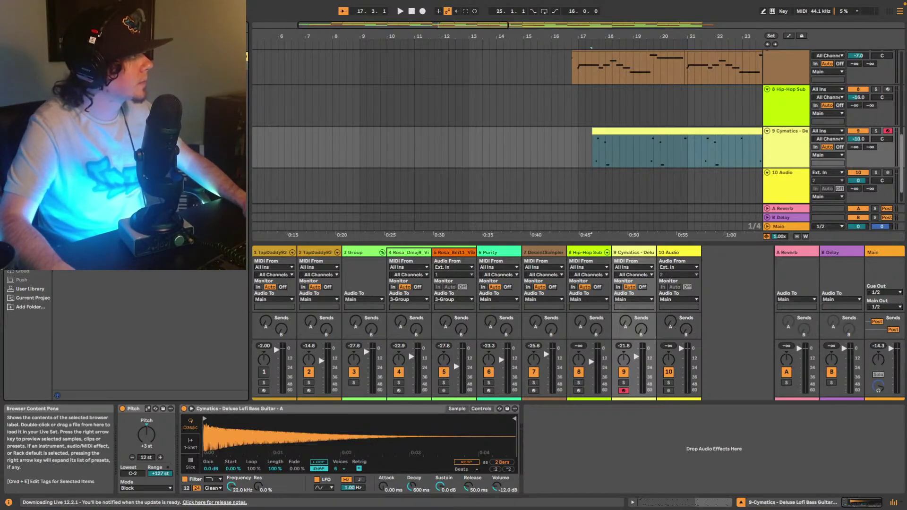
left_click_drag(638, 442, 633, 440)
Set the dry/wet of track 9's Lively Resonant reverb to 18% while playing from 17.3.1
key("space")
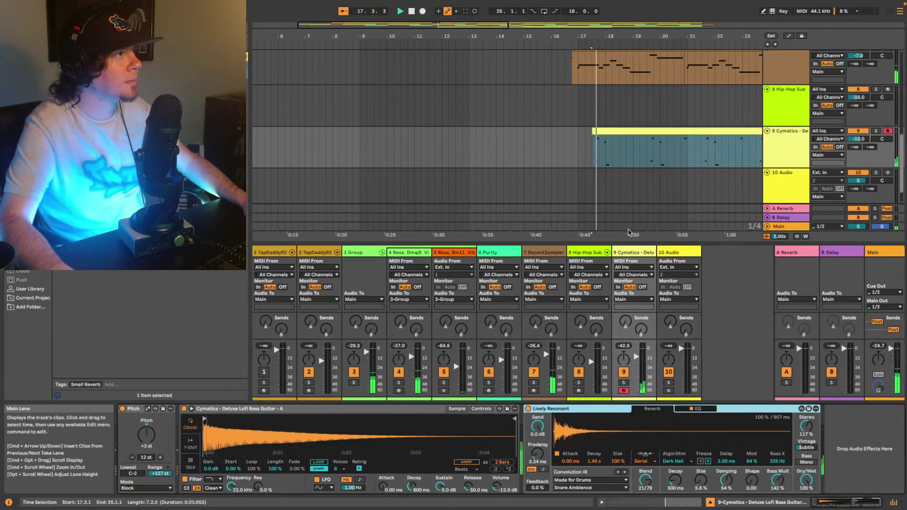
left_click_drag(795, 480, 795, 500)
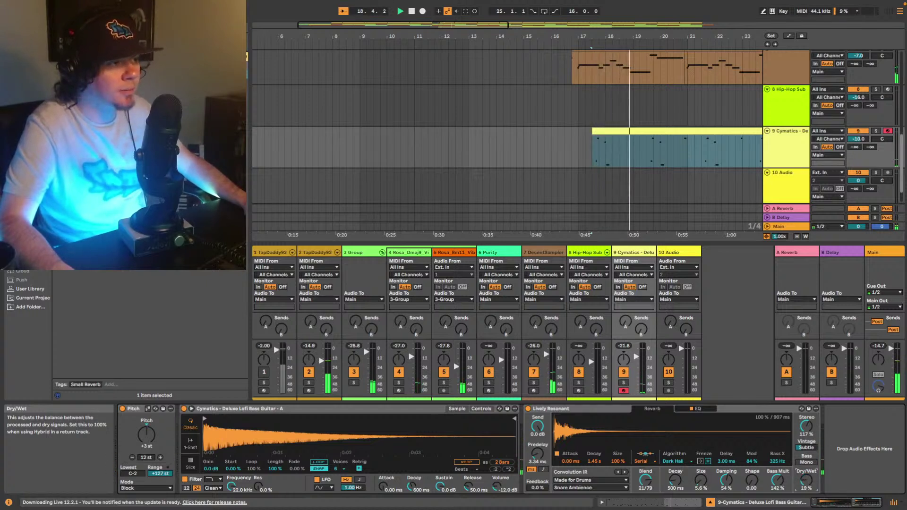
key("space")
key("space")
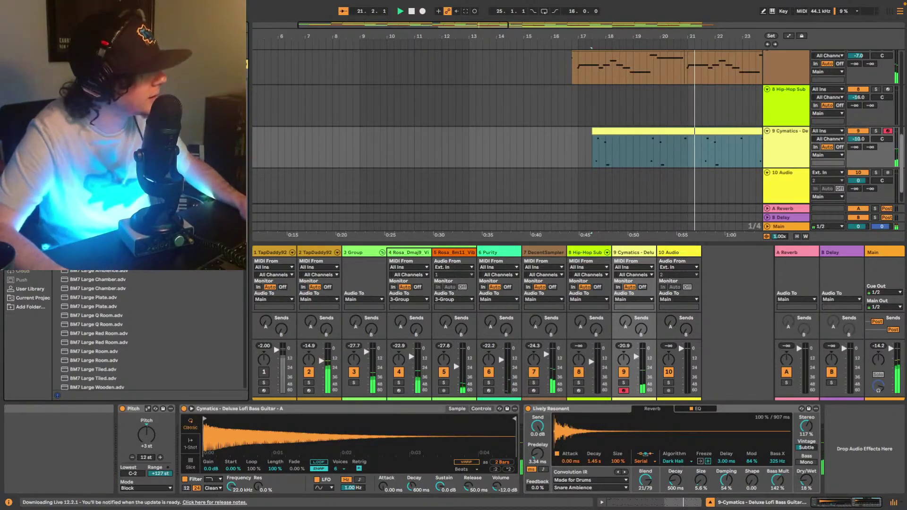
Insert the UADx LA-2A Tube Compressor between track 9's sampler and reverb, and adjust its gain during playback
left_click(27, 196)
left_click_drag(109, 147, 532, 457)
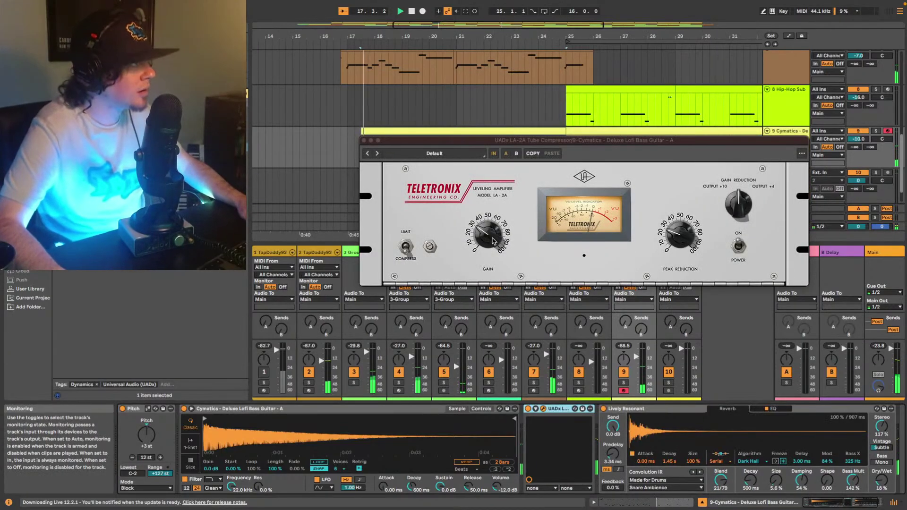
left_click_drag(489, 241, 491, 237)
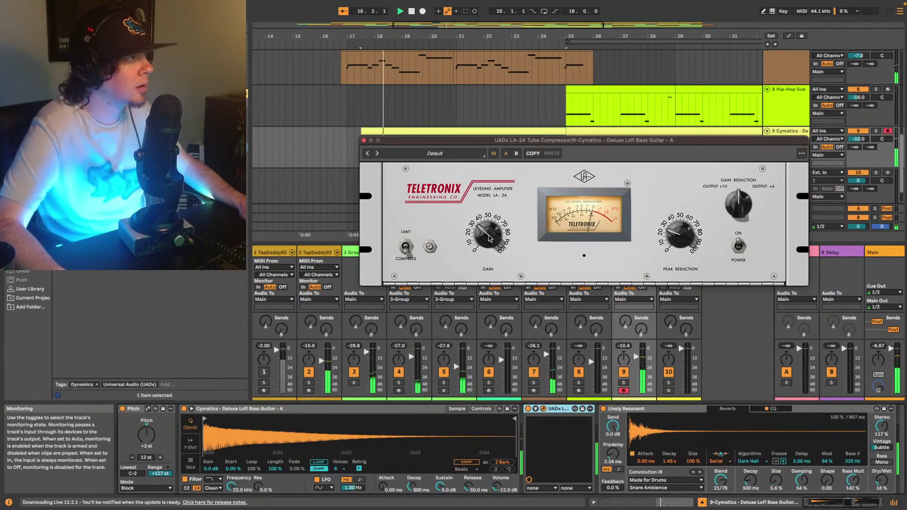
key("space")
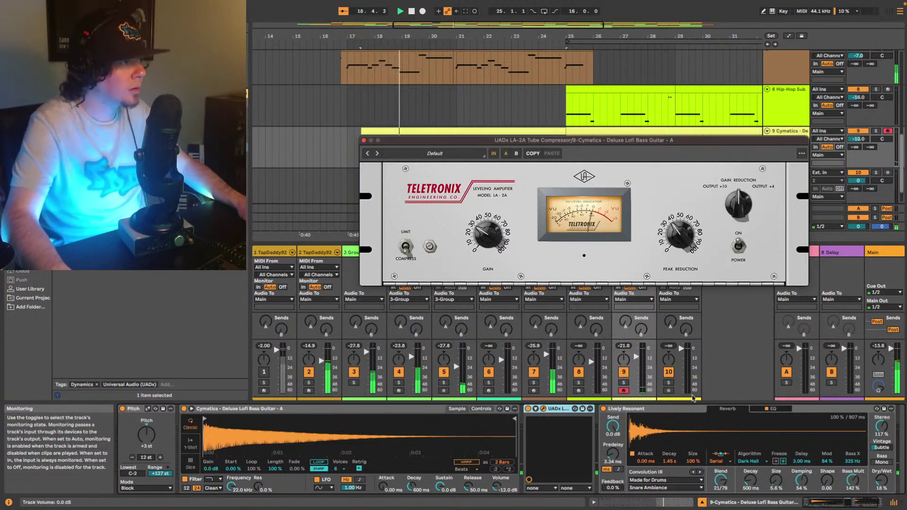
Add an EQ Eight after the reverb on bass guitar track 9, and close the LA-2A window
left_click(847, 502)
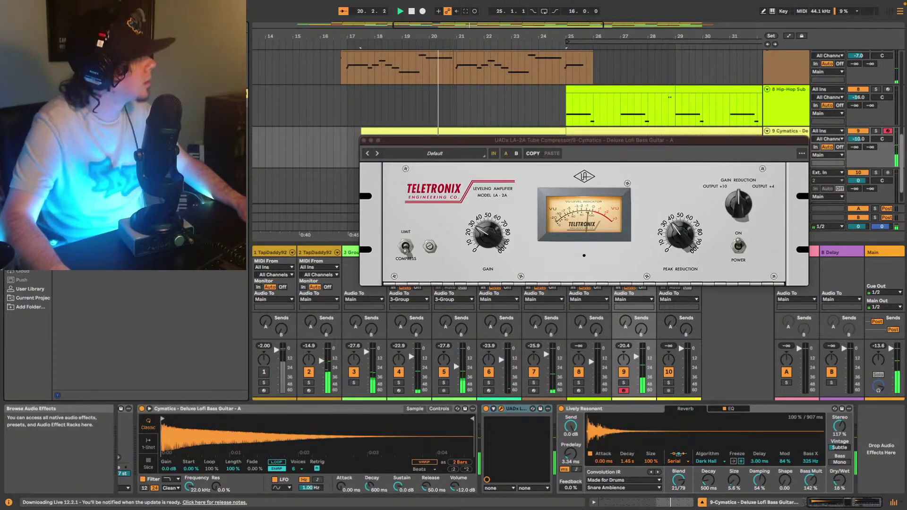
left_click(29, 159)
left_click_drag(765, 382, 874, 447)
left_click(363, 141)
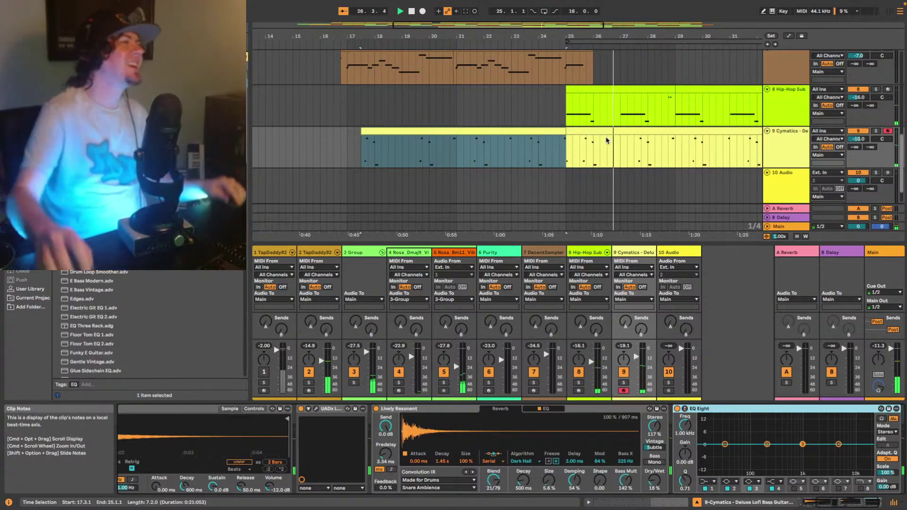
Insert the UADx 1176 FET Compressor between EQ Eight and Roar on track 8, Hip-Hop Sub Bass
key("Up")
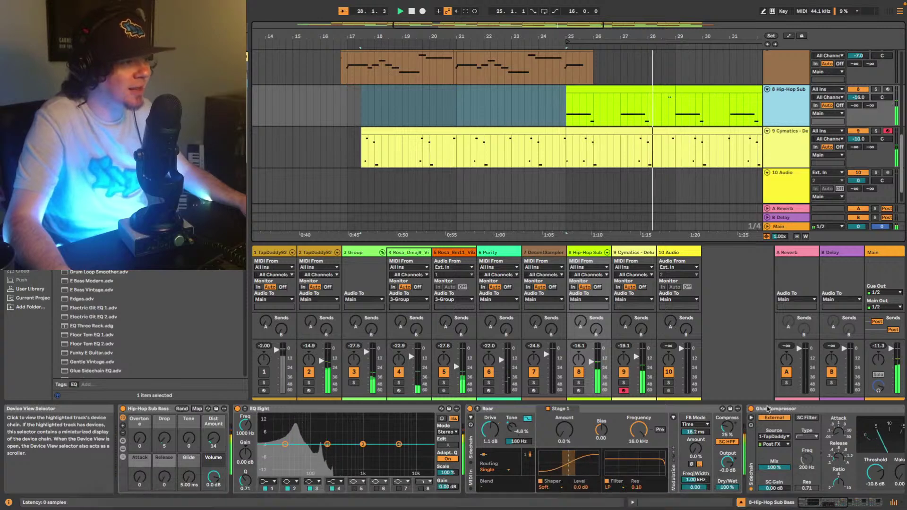
mouse_move(830, 502)
left_mouse_down()
mouse_move(872, 502)
mouse_move(818, 496)
left_mouse_up()
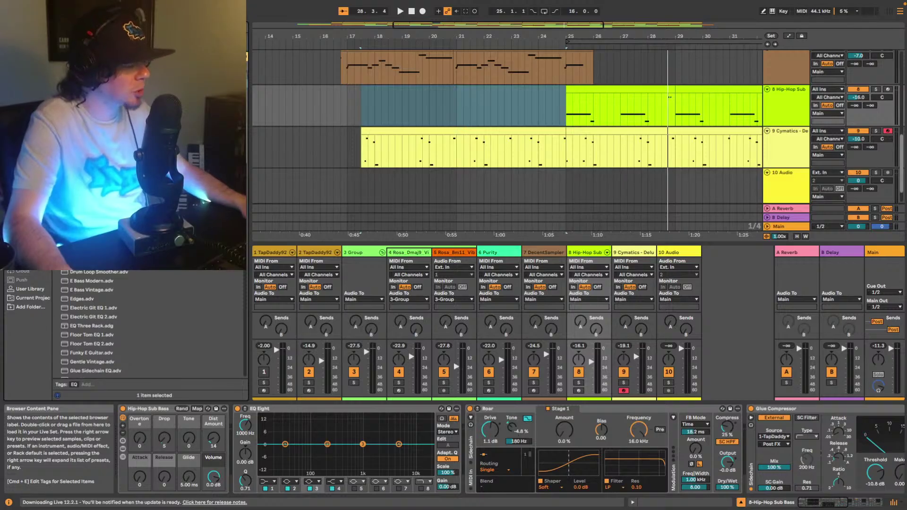
key("BackSpace")
key("BackSpace")
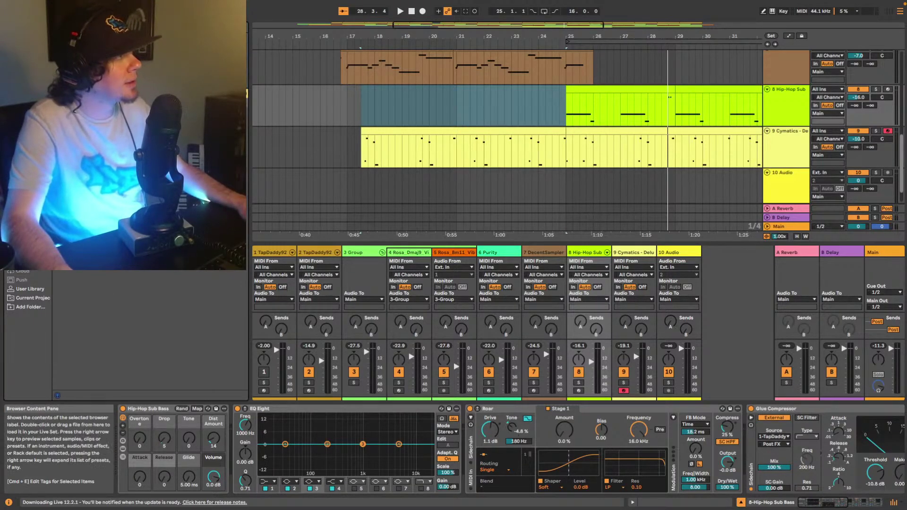
left_click_drag(504, 379, 470, 440)
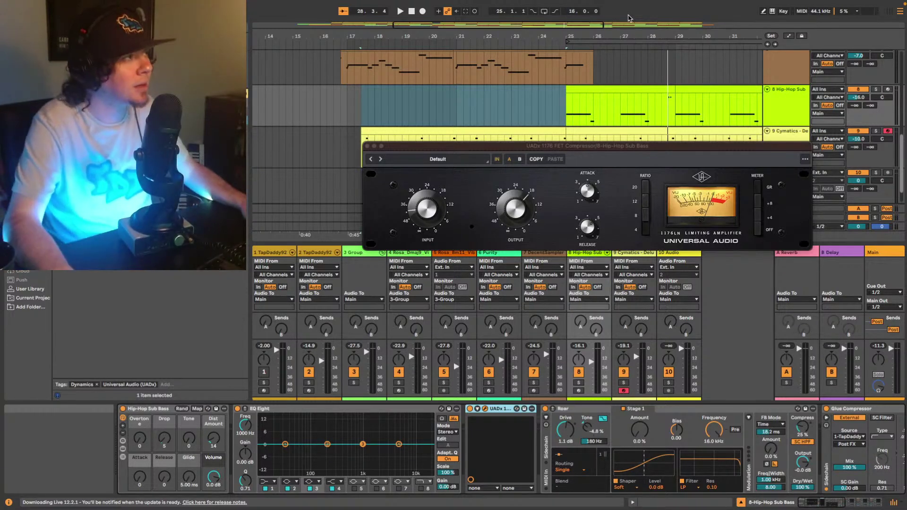
Select the sub bass clip starting at bar 25 and play the beat from its start
key("space")
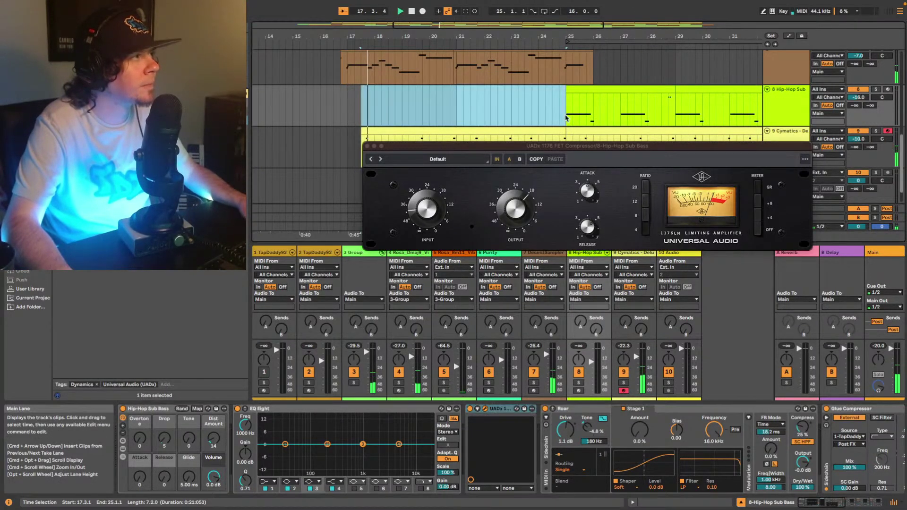
left_click(565, 117)
left_click(568, 42)
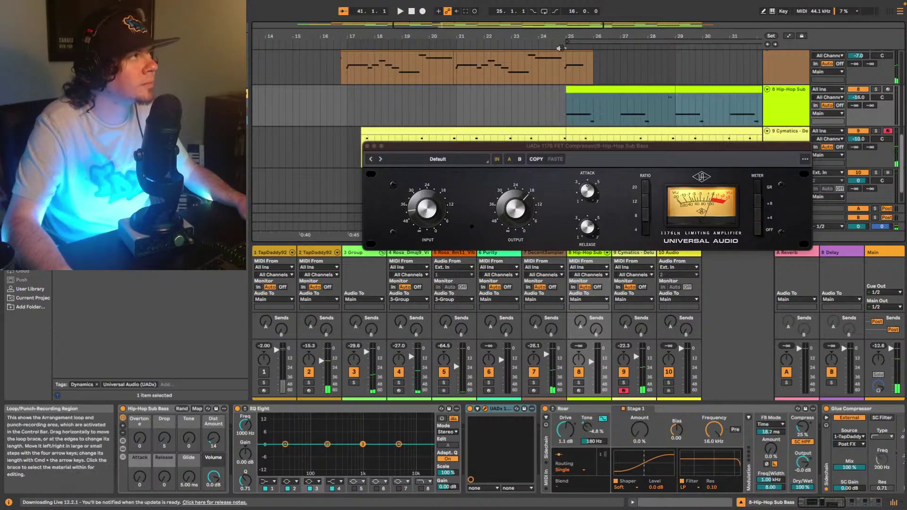
left_click(561, 46)
Adjust the 1176's input and output levels on the sub bass while replaying from bar 25, and close its window
left_click(427, 203)
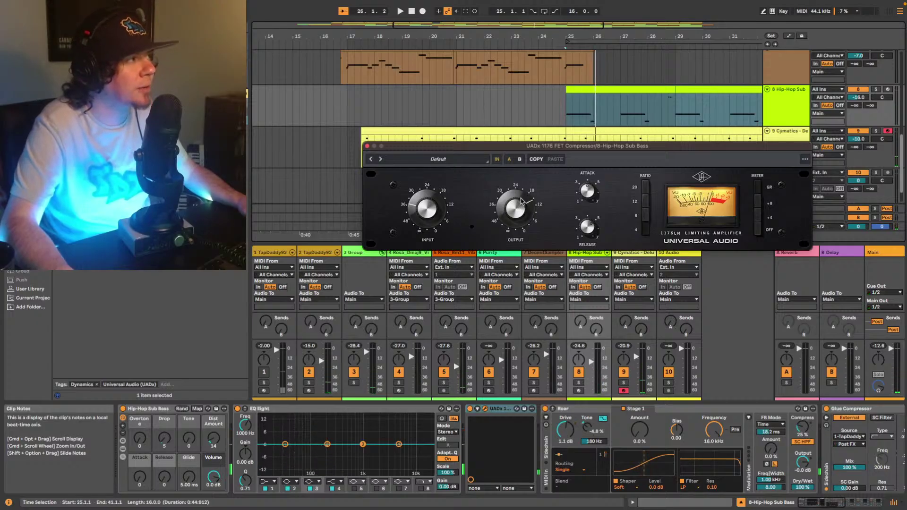
key("space")
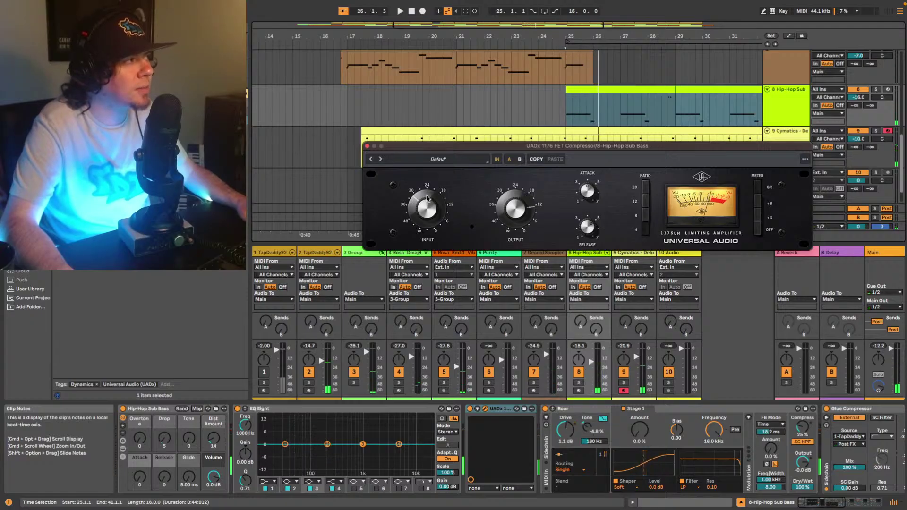
key("space")
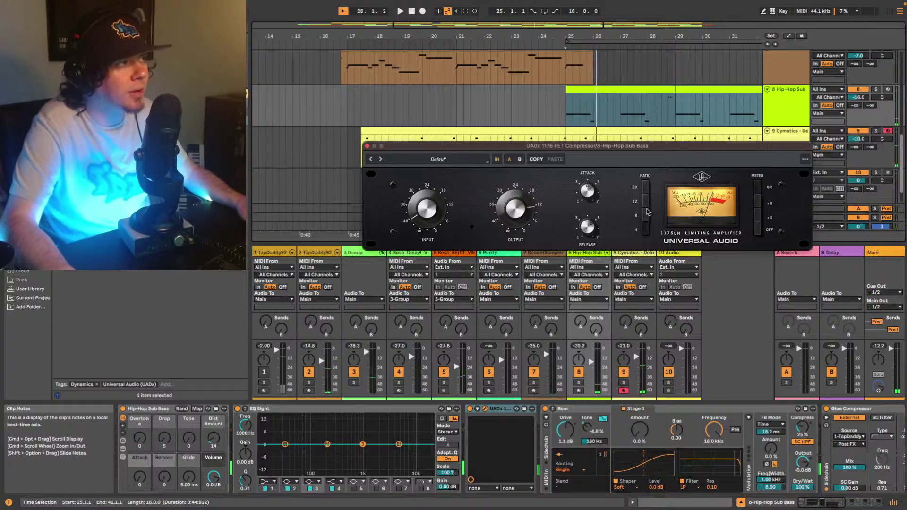
key("space")
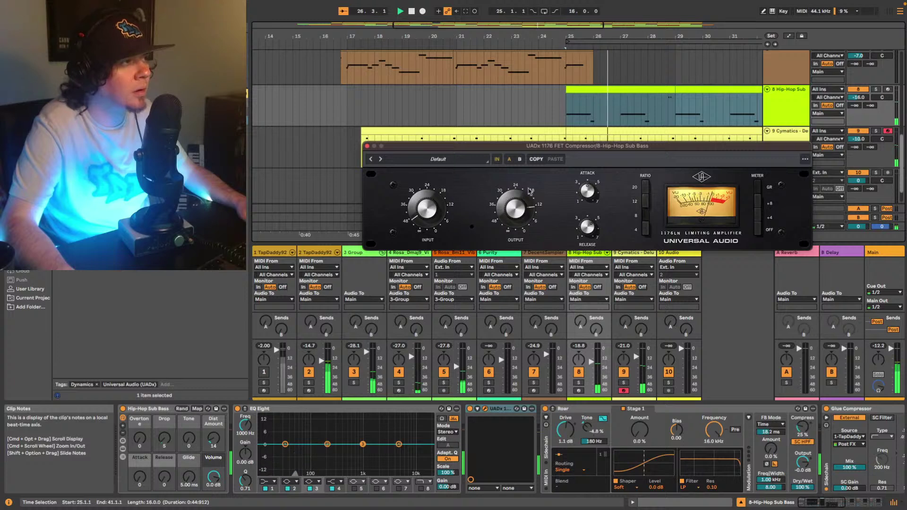
left_click(367, 146)
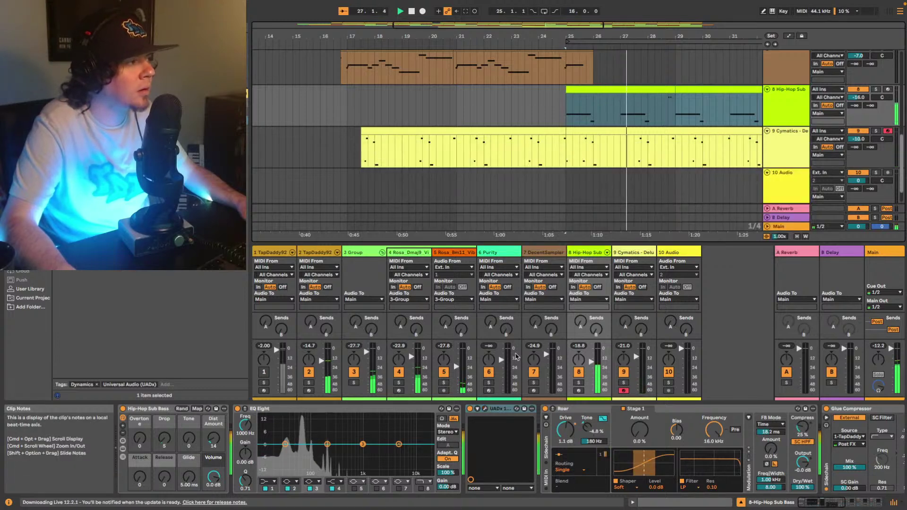
Turn off Roar on the sub bass track and replay the beat from bar 25 without it
key("space")
left_click(579, 410)
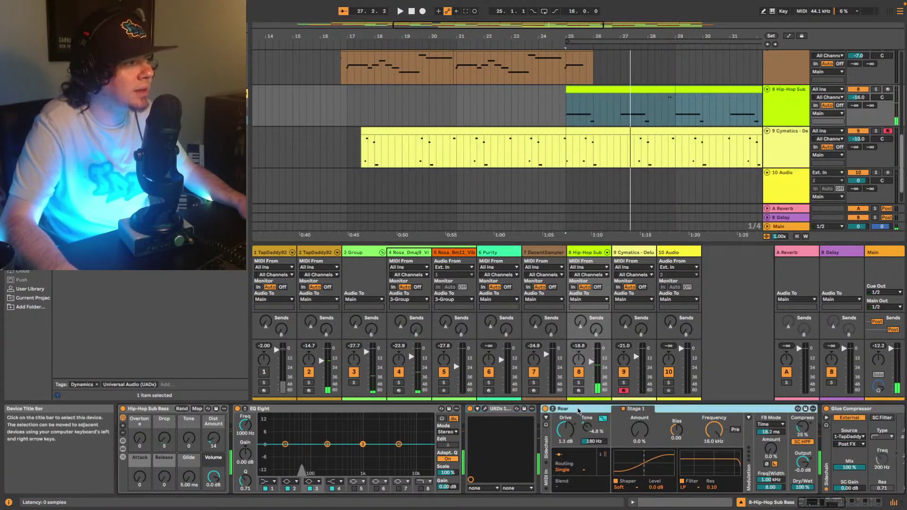
left_click(545, 409)
key("space")
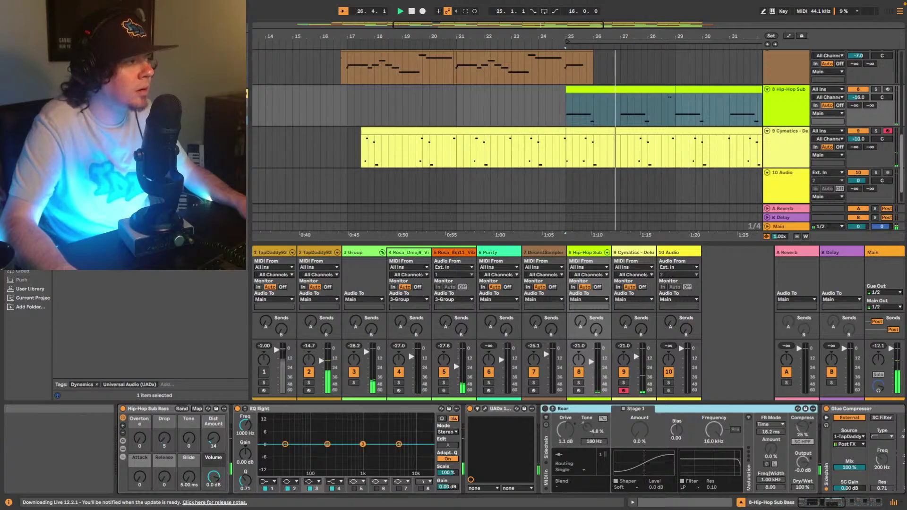
mouse_move(833, 503)
left_mouse_down()
mouse_move(854, 504)
mouse_move(796, 504)
mouse_move(862, 505)
mouse_move(822, 504)
left_mouse_up()
key("space")
key("space")
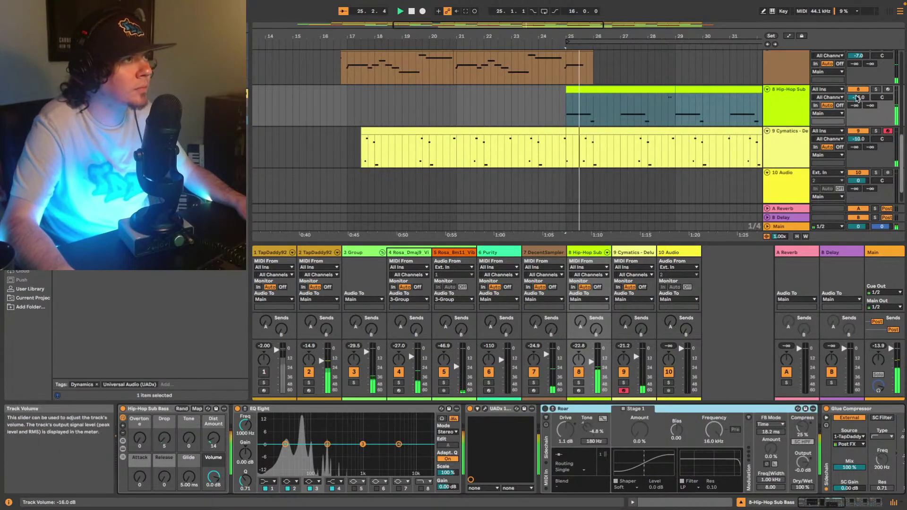
Move the sub bass's EQ Eight to after the 1176, and boost band 2 by 1.81 dB at about 58 Hz
left_click_drag(327, 444, 301, 441)
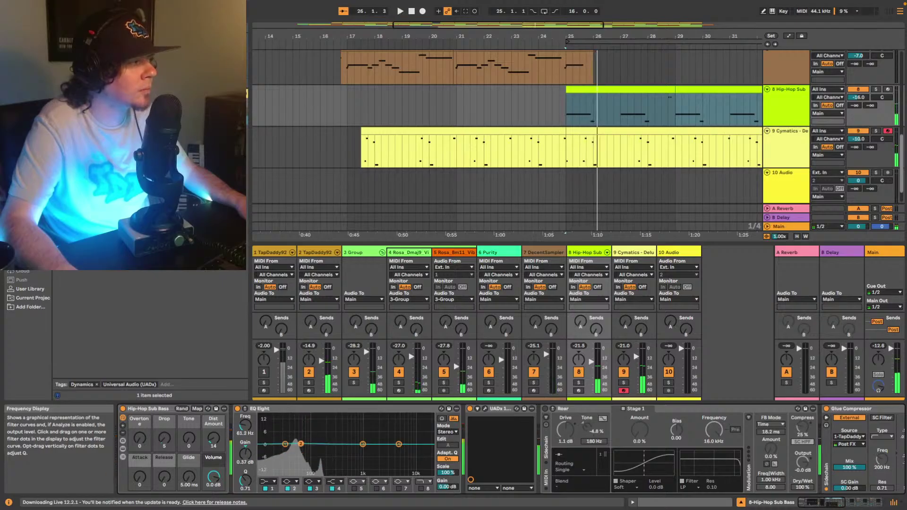
left_click_drag(323, 409, 541, 415)
key("space")
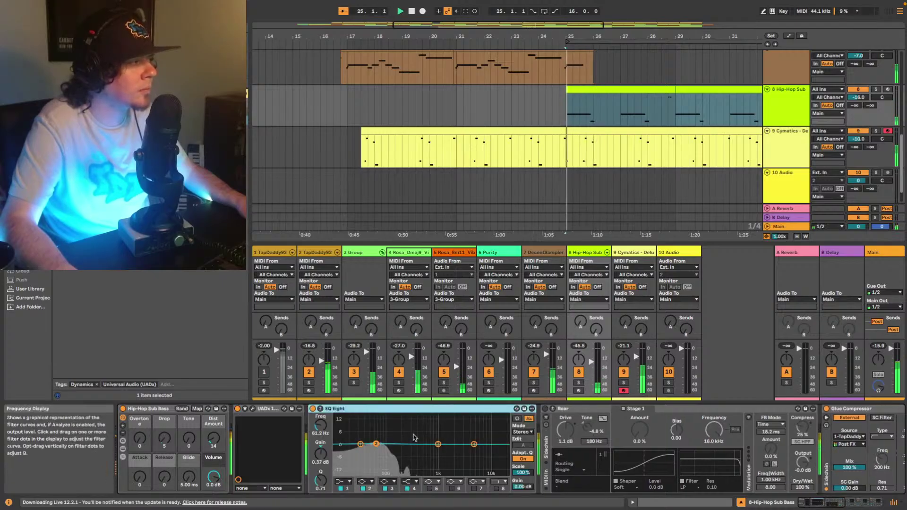
left_click_drag(373, 442, 372, 440)
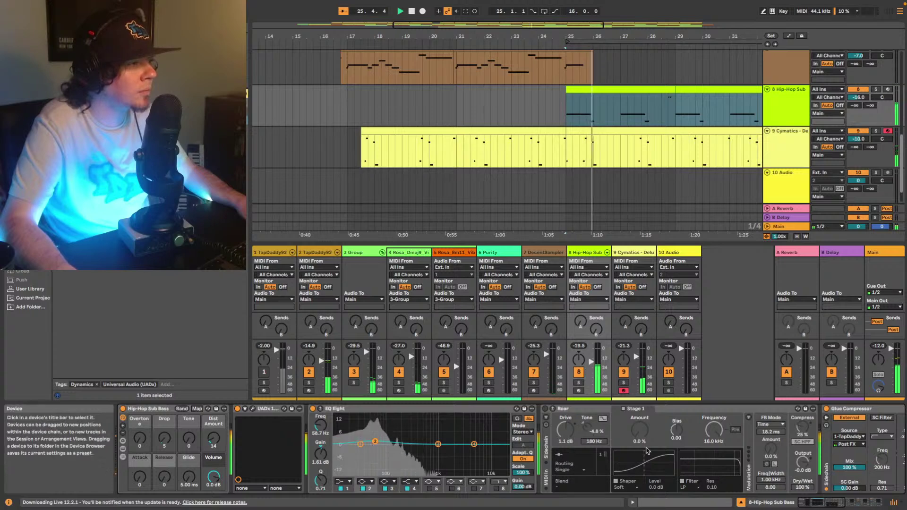
Check the sub bass's Glue Compressors, bypass its 1176, and replay from bar 25 to compare
left_click_drag(804, 502, 852, 504)
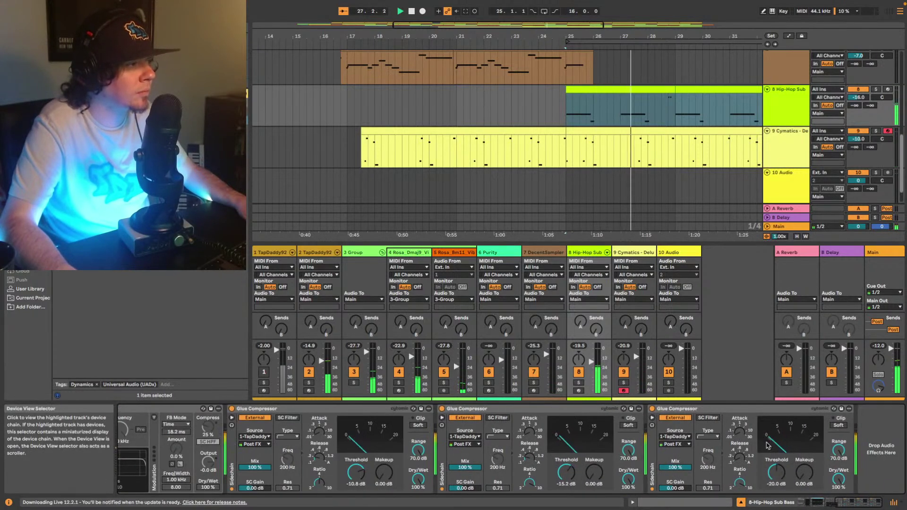
left_click(807, 503)
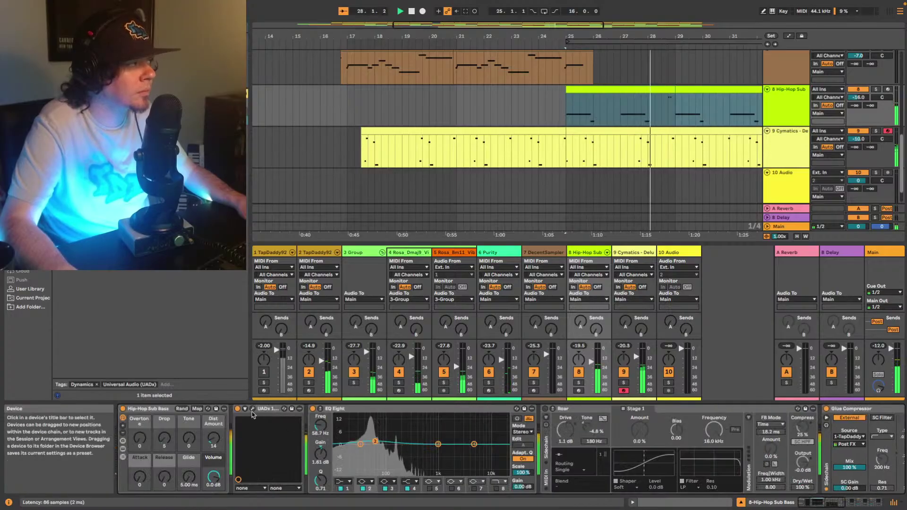
key("space")
left_click(237, 409)
key("space")
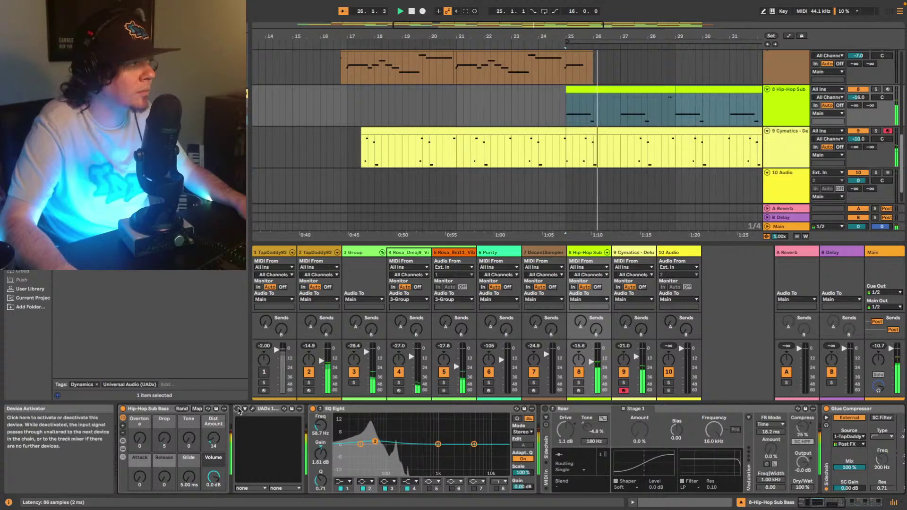
Re-enable the 1176 on the sub bass and open its window while replaying the beat from bar 25
left_click(238, 409)
key("space")
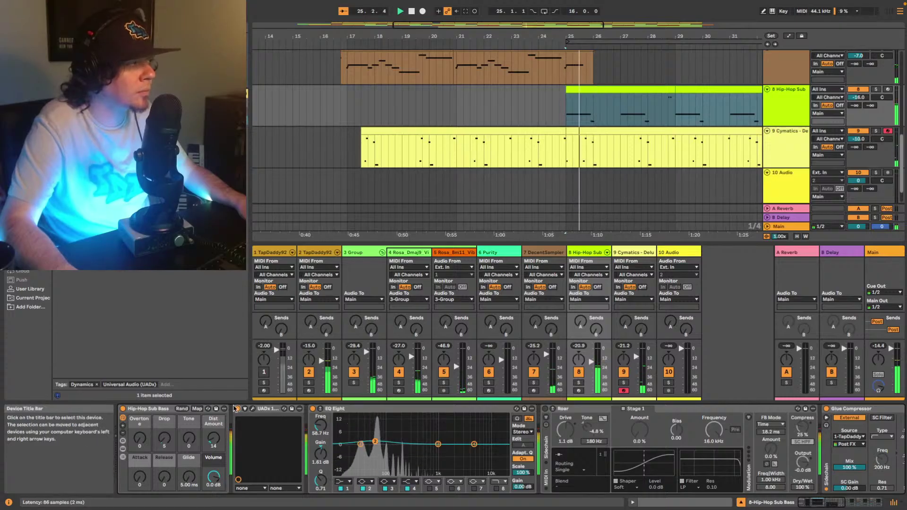
left_click(251, 409)
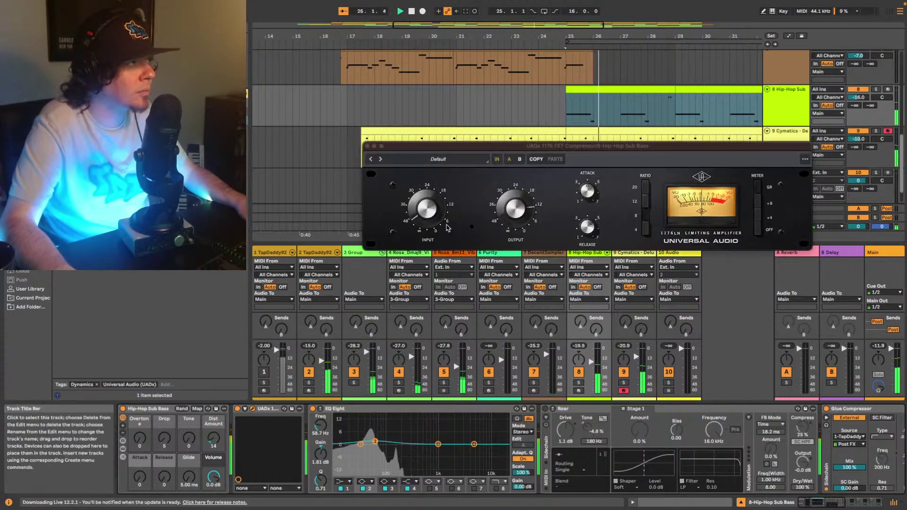
left_click(499, 204)
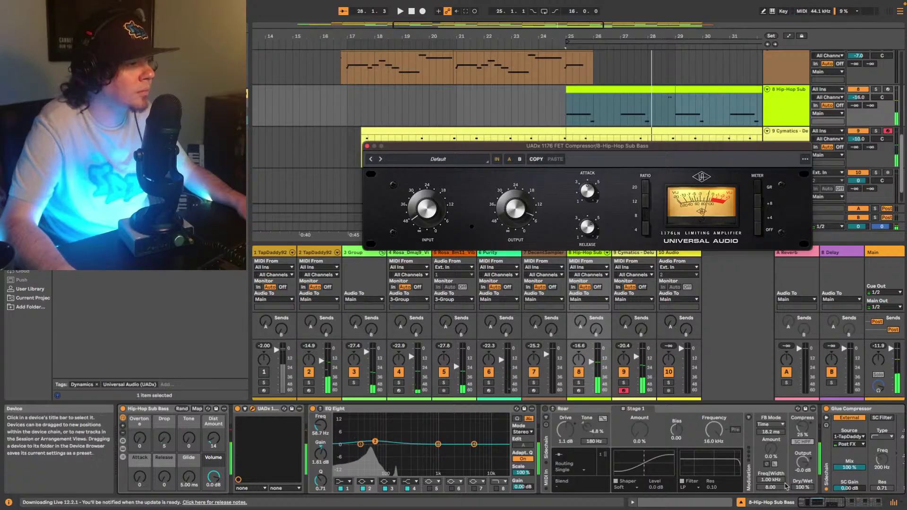
Turn off the sub bass's three Glue Compressors and replay the beat from bar 25 without them
left_click(828, 506)
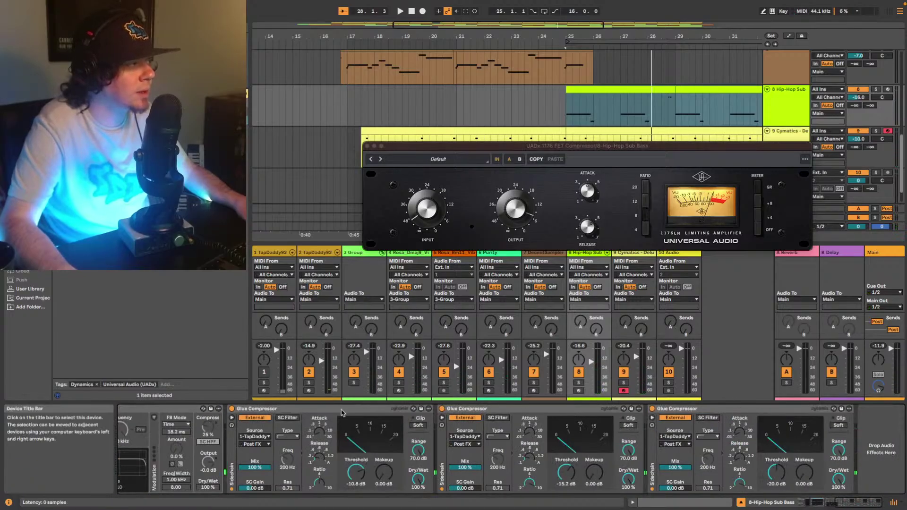
left_click(732, 411, "shift")
left_click(651, 409)
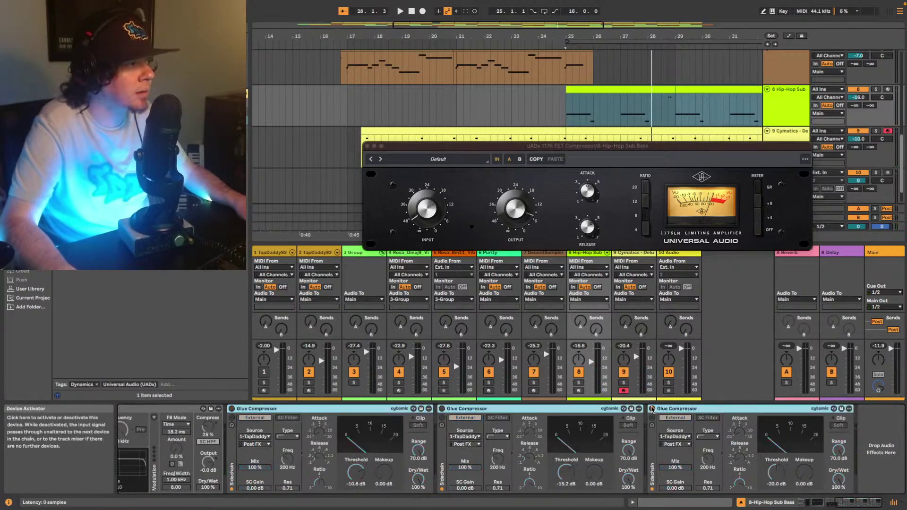
key("space")
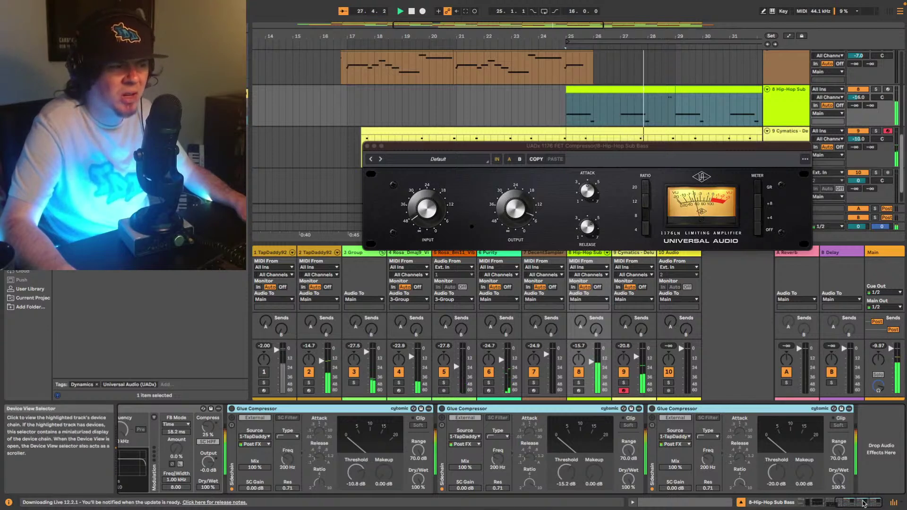
left_click(811, 502)
key("space")
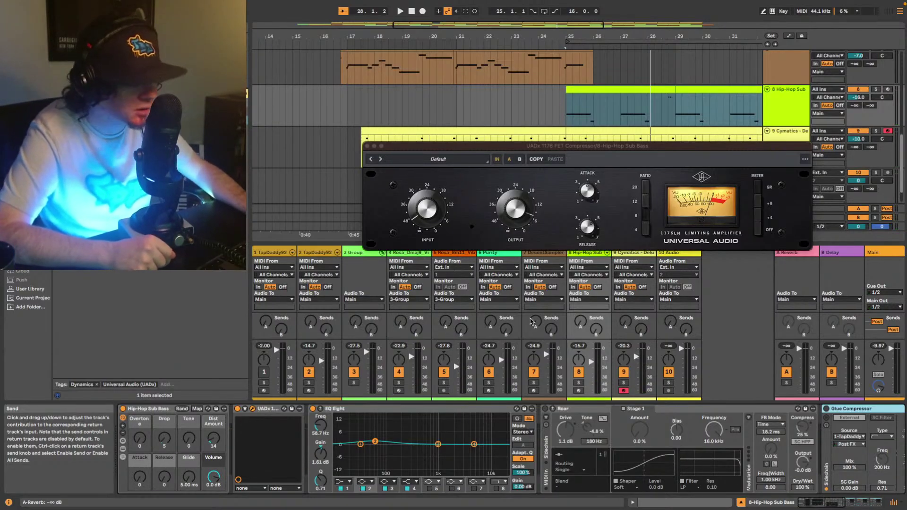
key("space")
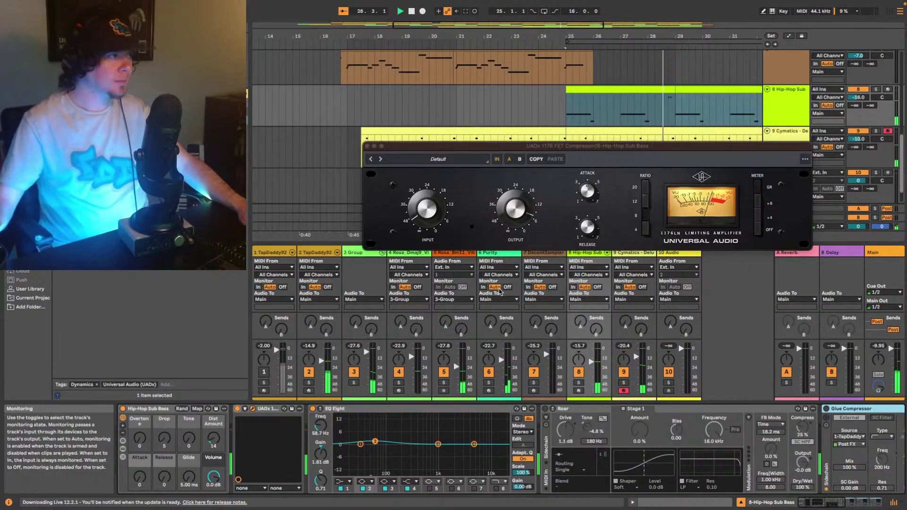
Delete Roar and the three Glue Compressors from the sub bass track, and close the 1176's window
left_click(823, 504)
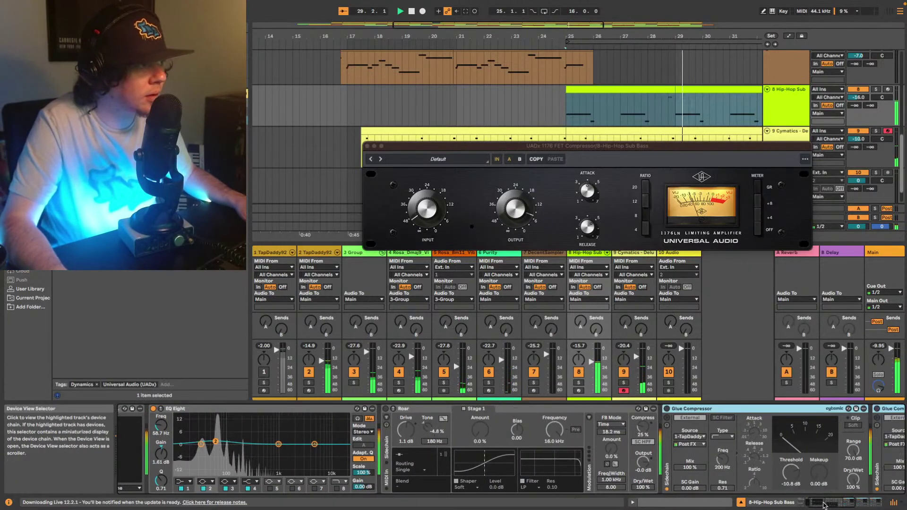
scroll(636, 450, "right", 6)
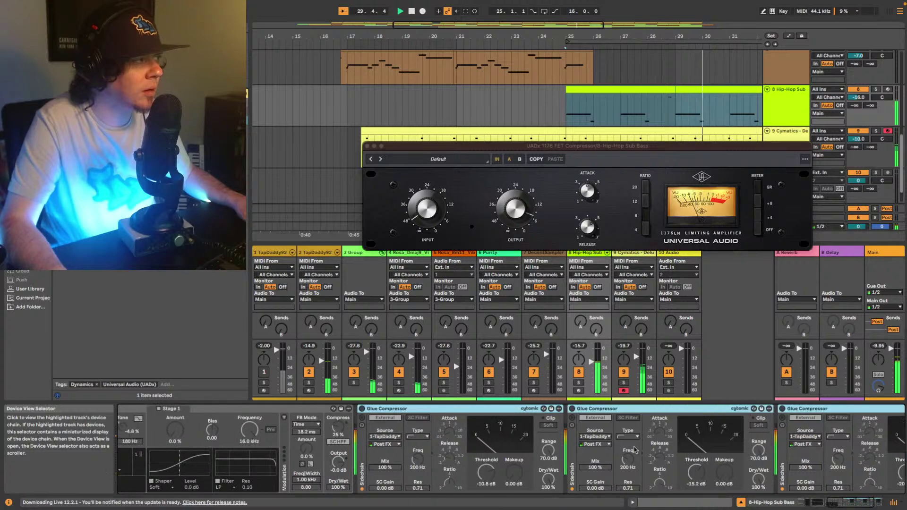
left_click(236, 409)
left_click(863, 412, "shift")
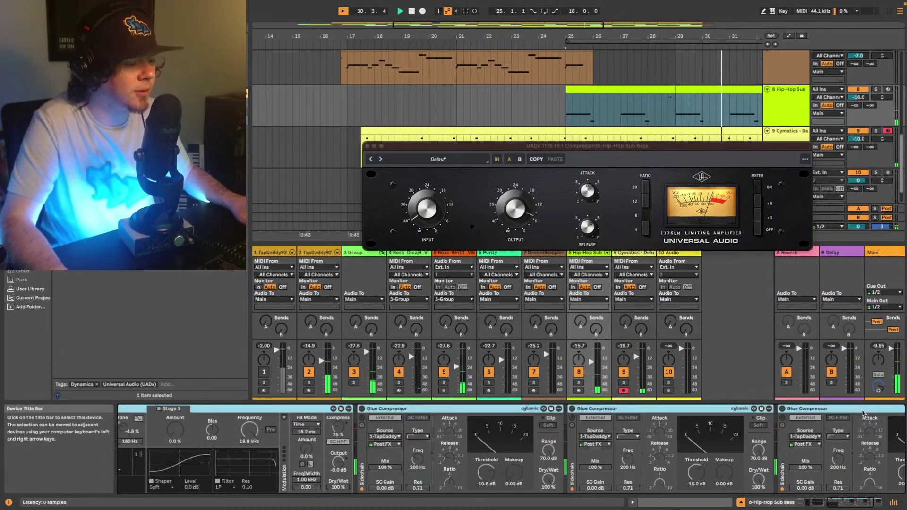
key("Delete")
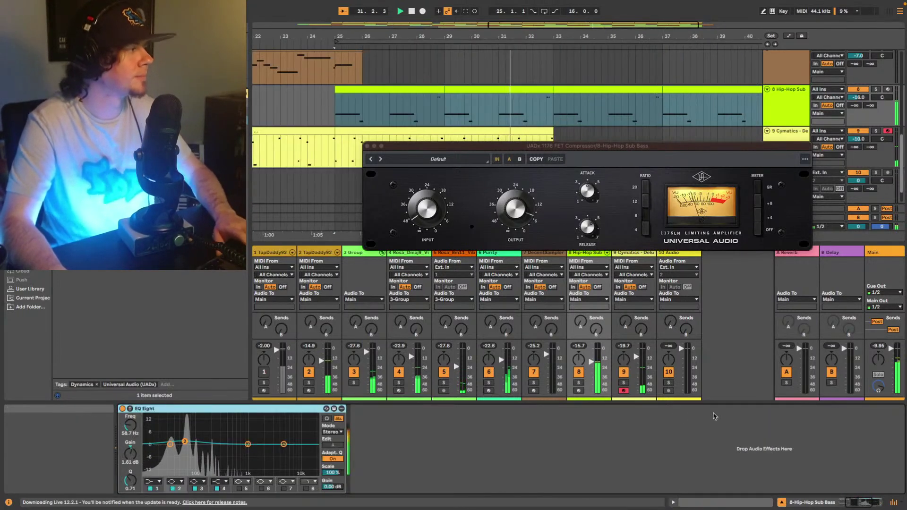
left_click(854, 502)
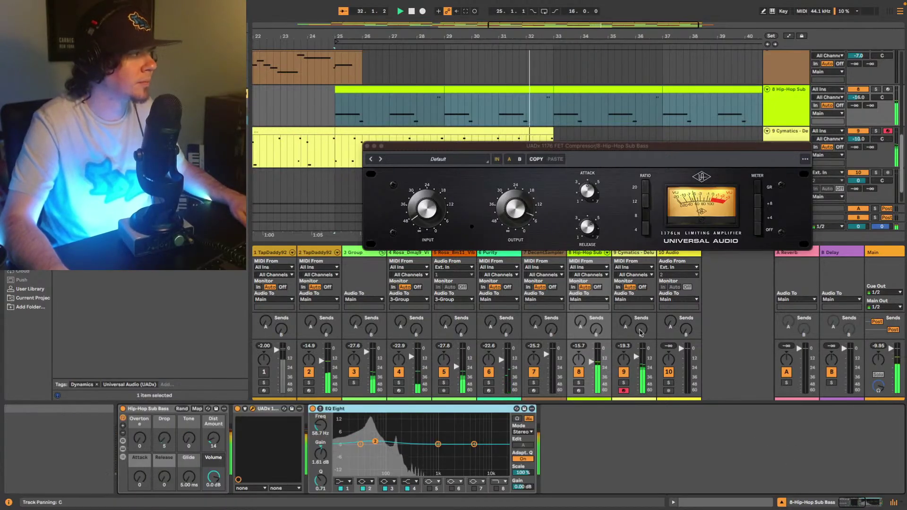
left_click(368, 146)
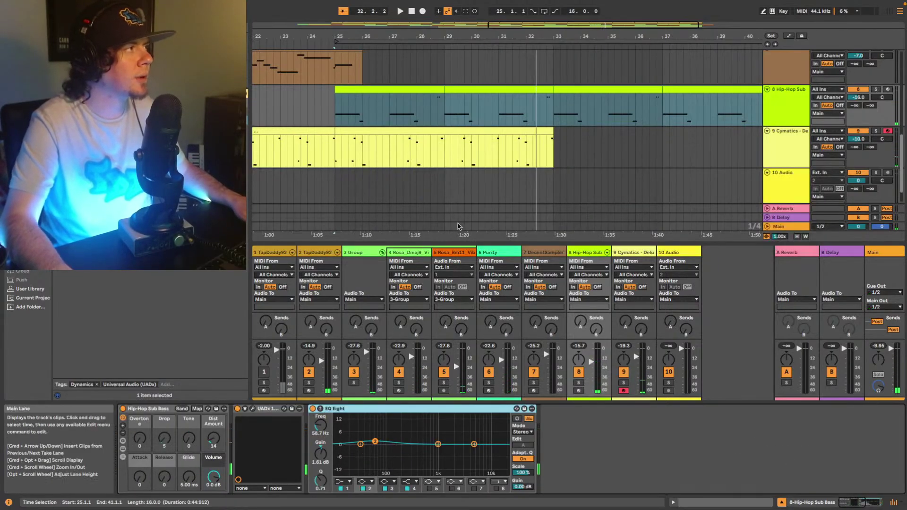
Boost band 2 of the bass guitar's EQ Eight by 1.61 dB at about 129 Hz while replaying from bar 25
left_click(420, 132)
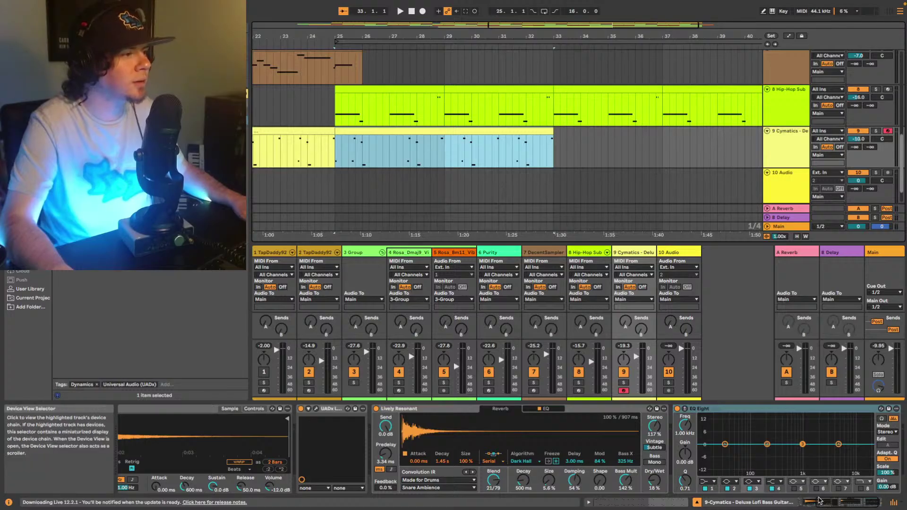
left_click(840, 504)
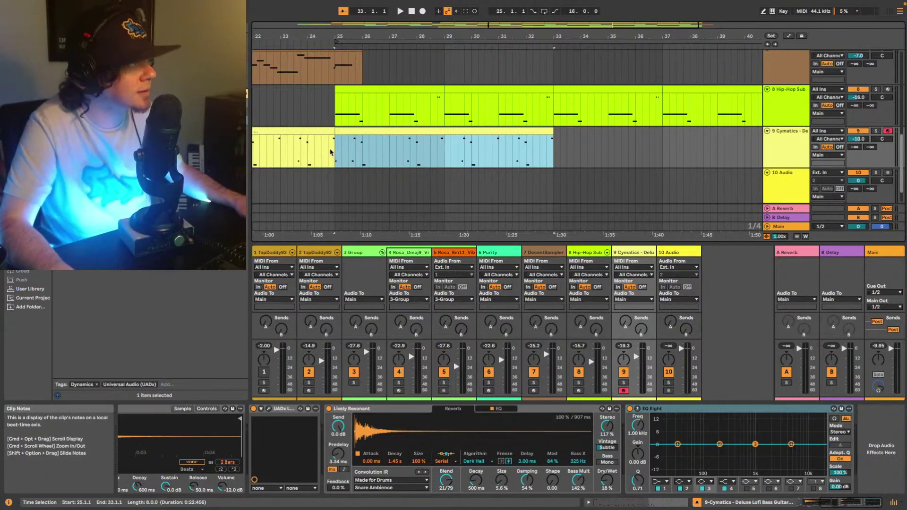
key("space")
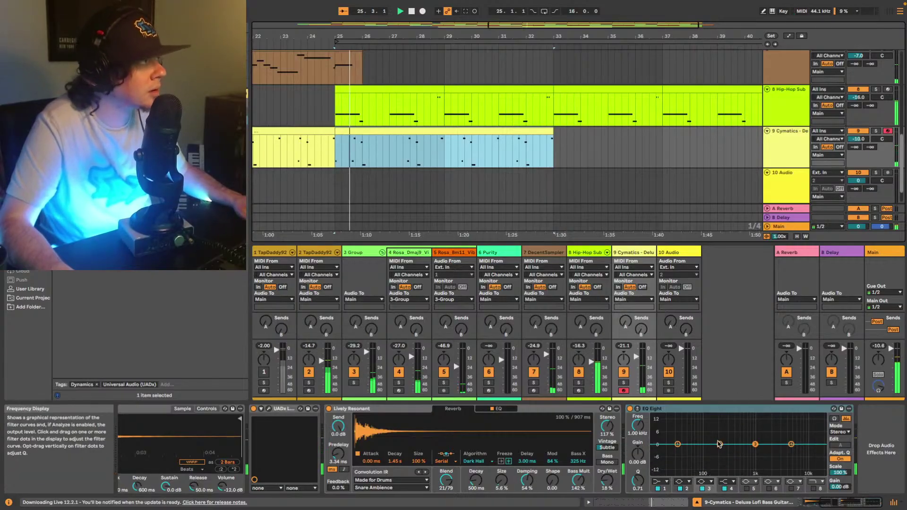
left_click_drag(719, 444, 706, 440)
key("space")
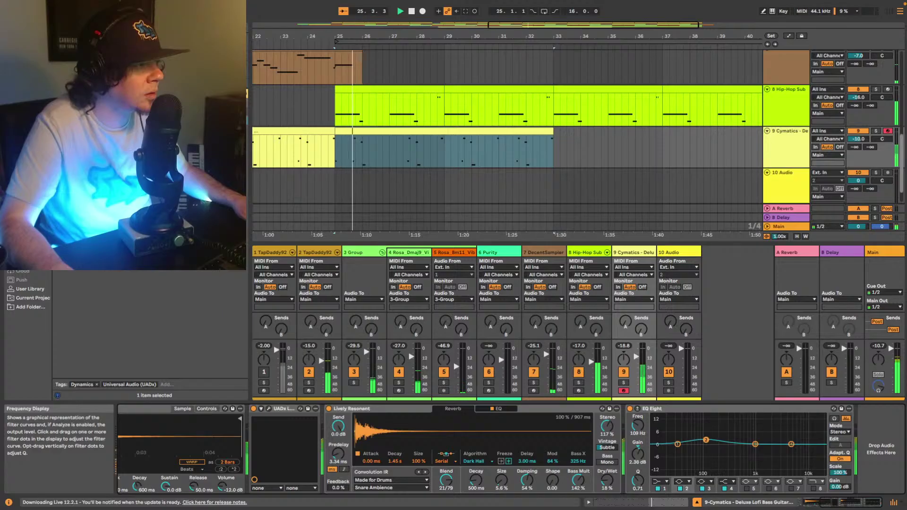
mouse_move(709, 441)
left_mouse_down()
mouse_move(733, 435)
mouse_move(709, 442)
left_mouse_up()
key("space")
key("space")
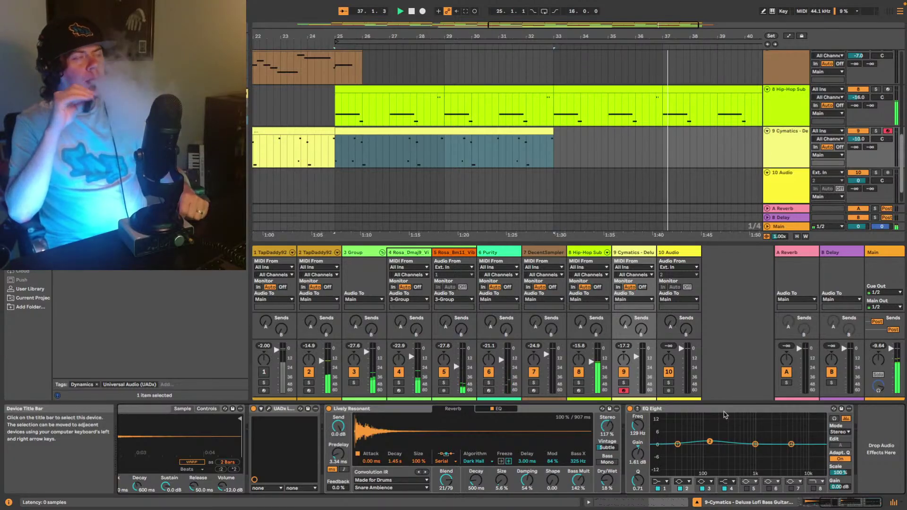
Add the Lively Resonant reverb from the Small Reverb collection to the Purity track
double_click(569, 23)
scroll(583, 160, "up", 5)
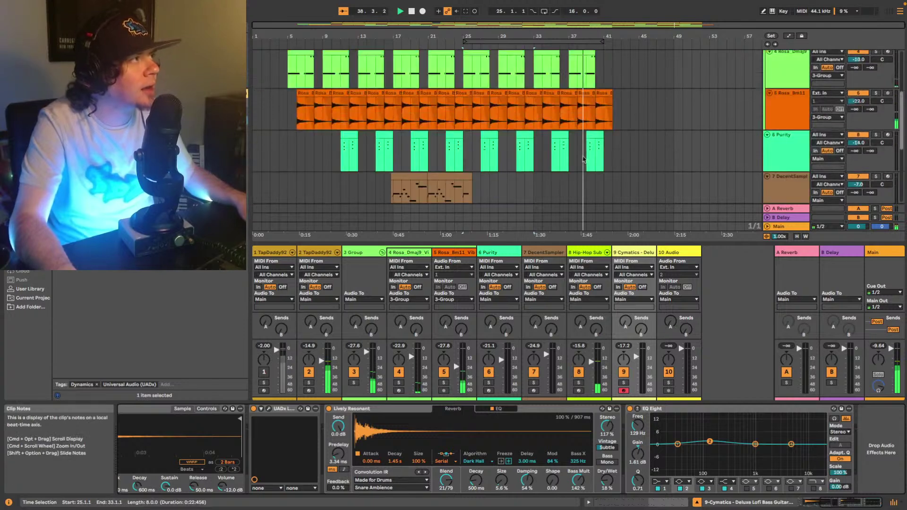
left_click(583, 159)
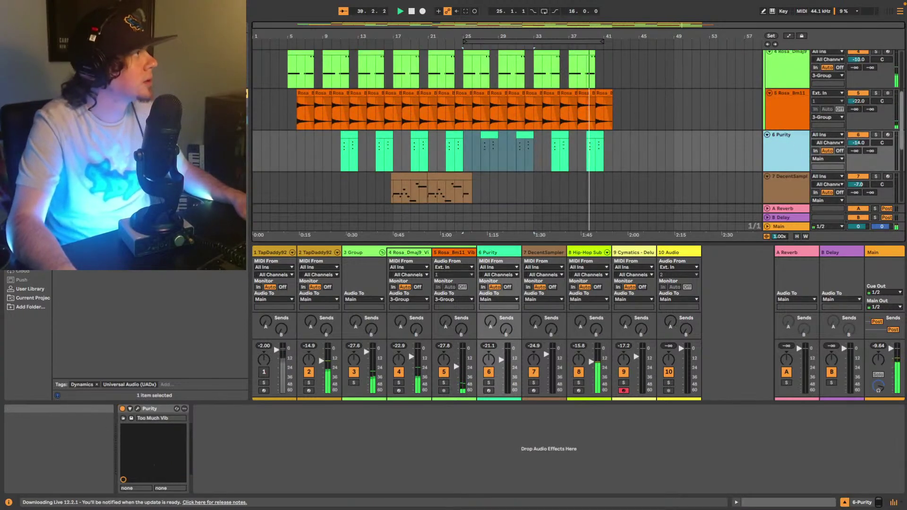
left_click(142, 27)
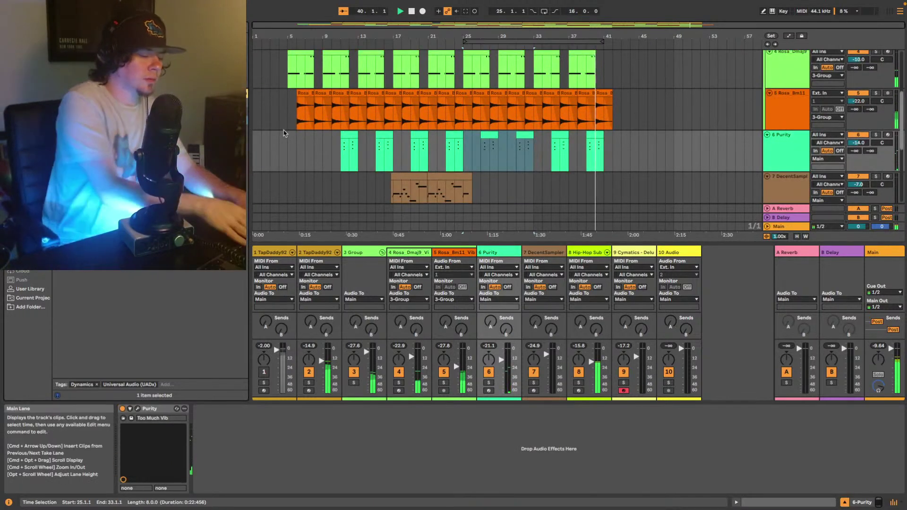
key("BackSpace")
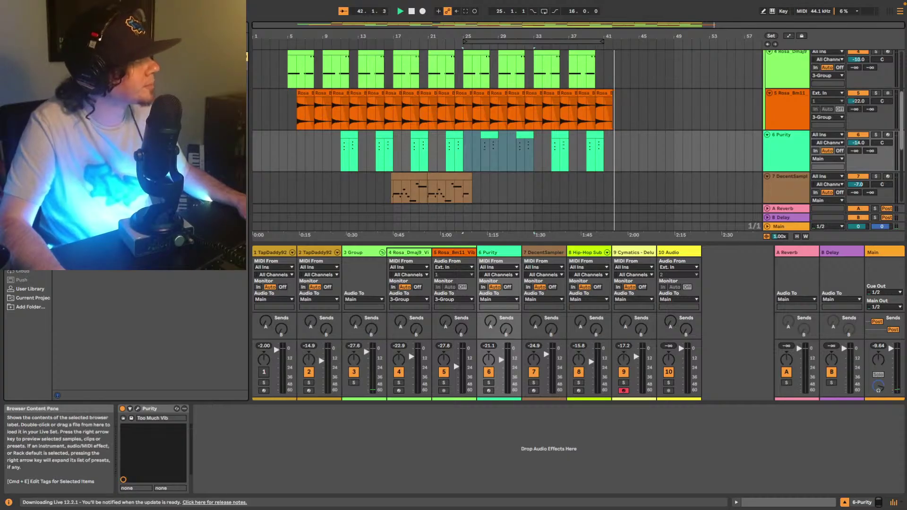
left_click_drag(142, 72, 364, 426)
key("space")
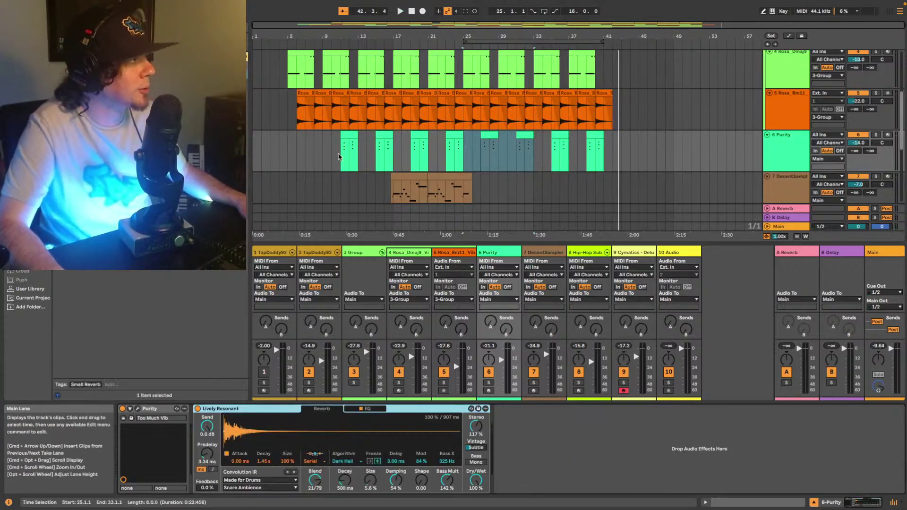
Set the dry/wet of Purity's Lively Resonant reverb to 26% while playing the beat from bar 11
left_click(338, 156)
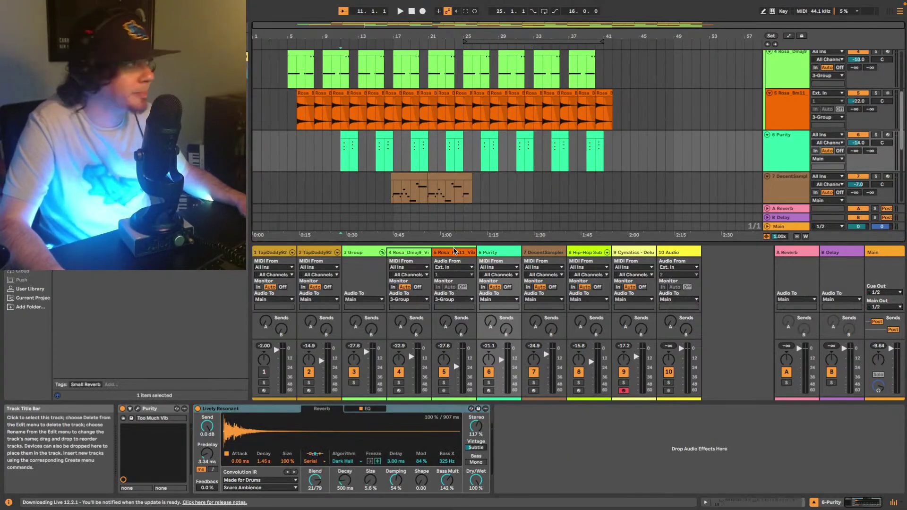
left_click_drag(476, 481, 476, 504)
key("space")
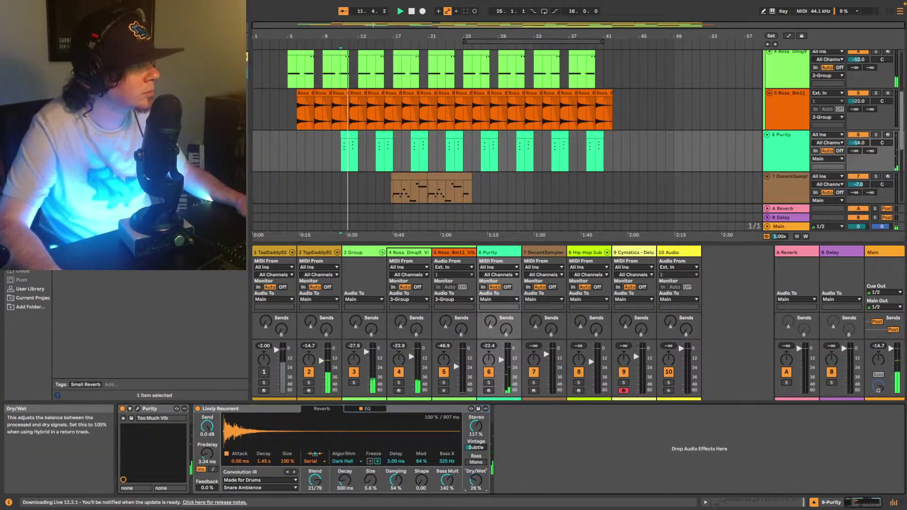
left_click_drag(476, 482, 476, 483)
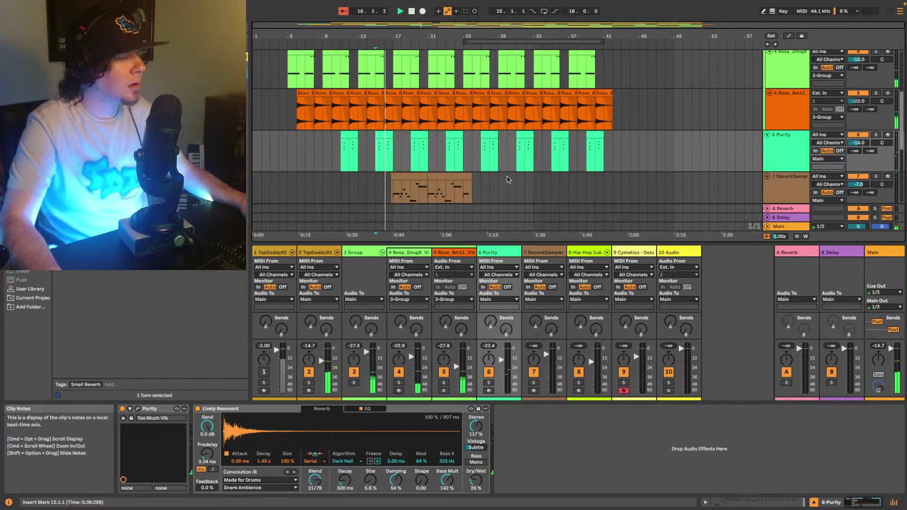
Delete the bypassed UADx plug-in from drum track 2 and check the settings of its Decapitator
scroll(659, 127, "up", 4)
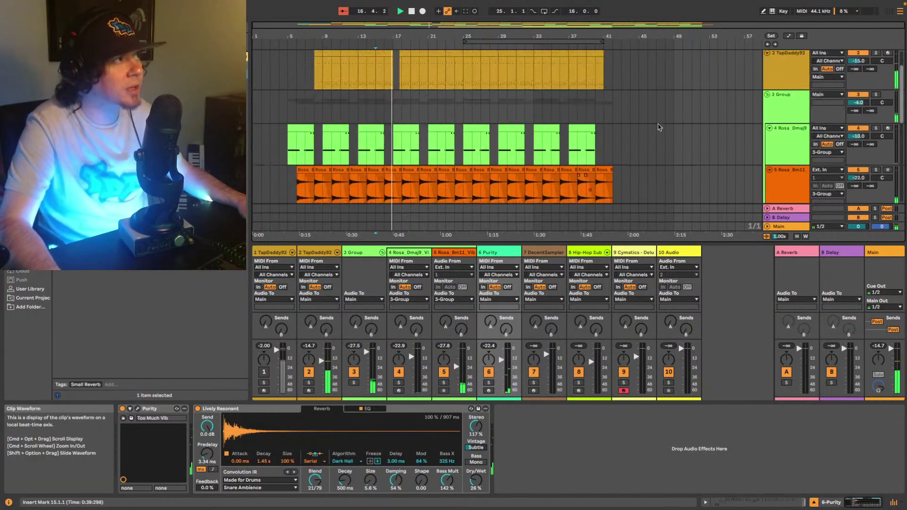
scroll(797, 92, "up", 2)
left_click(786, 111)
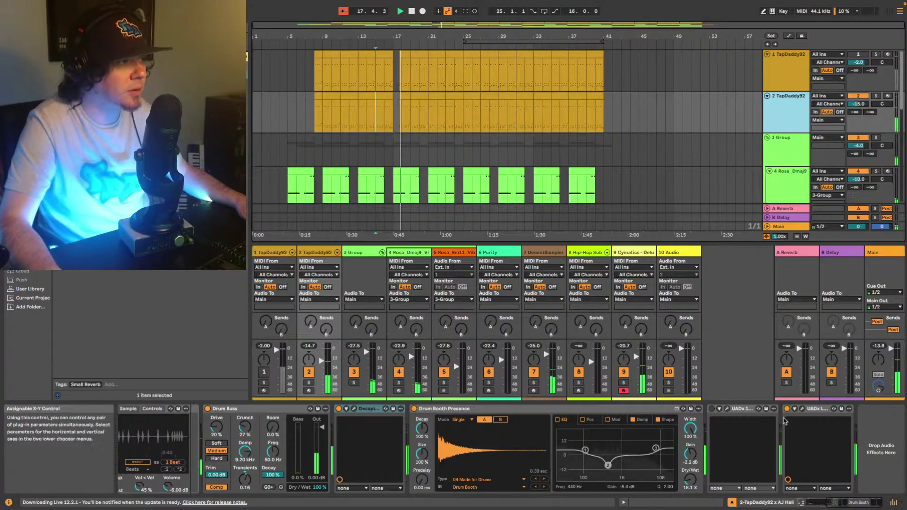
left_click(745, 409)
key("Delete")
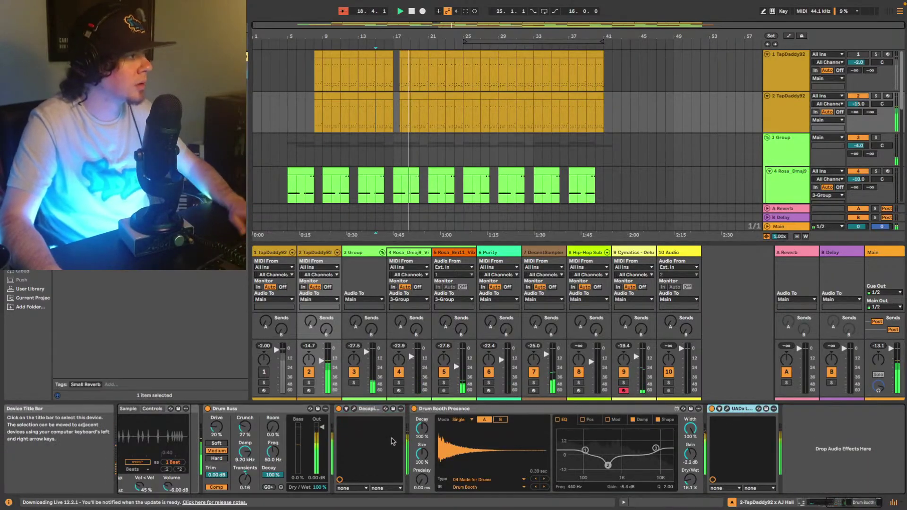
left_click(355, 411)
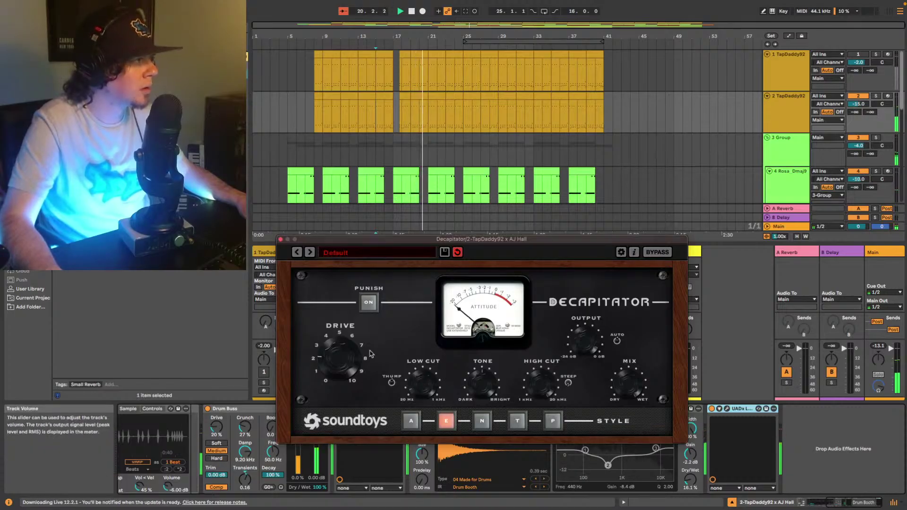
left_click(280, 240)
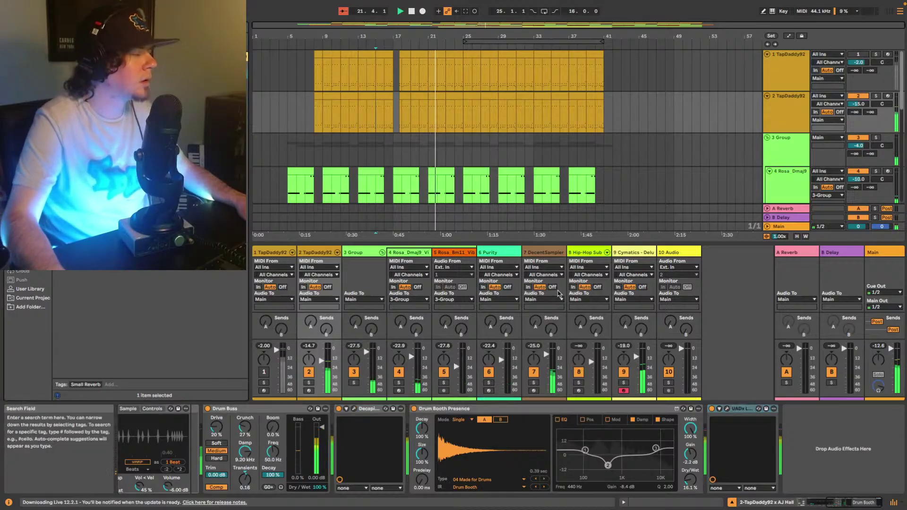
Add EQ Eight to the end of drum track 2's chain, boost band 2 by 13.5 dB at about 64 Hz, and replay from bar 15
key("super+f")
type("eq")
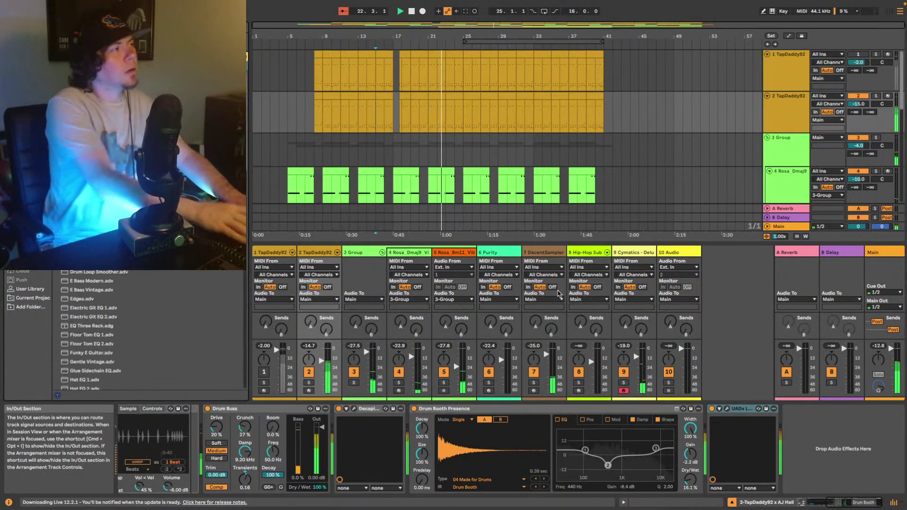
left_click_drag(90, 83, 836, 427)
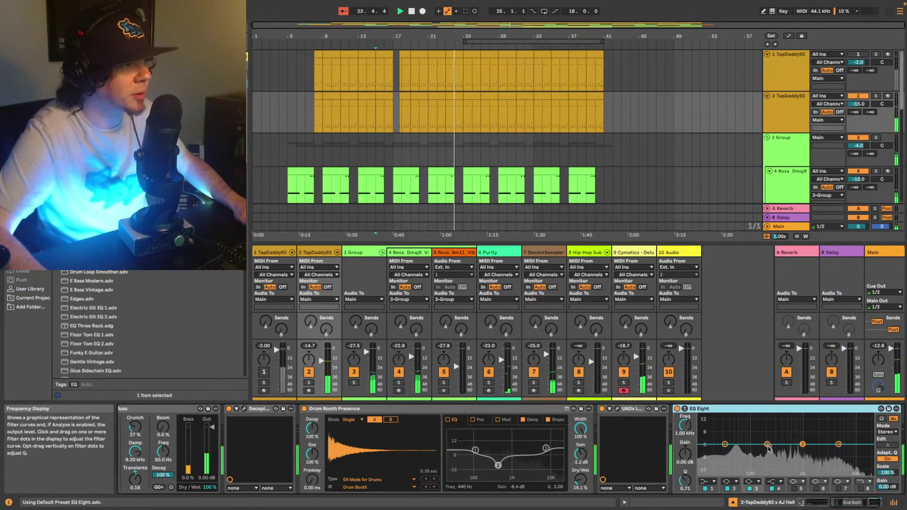
left_click_drag(767, 444, 746, 421)
key("space")
key("space")
key("space")
key("space")
key("space")
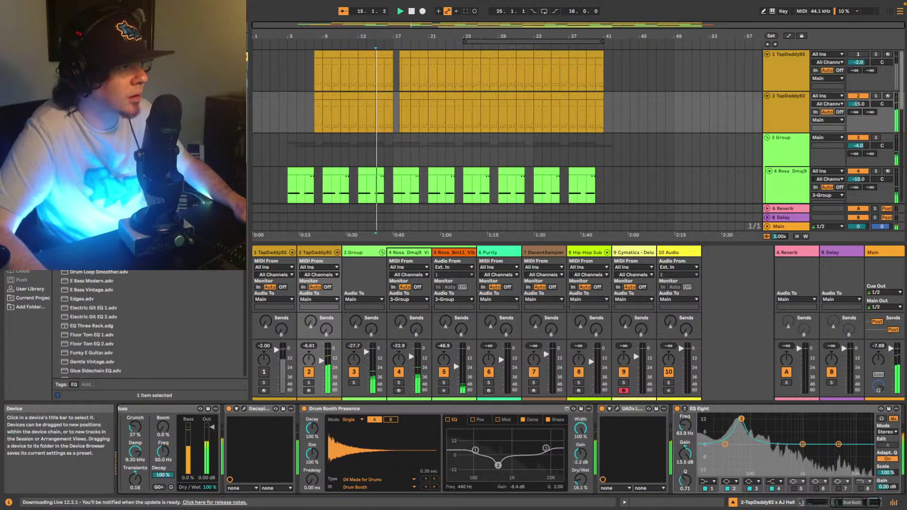
Reduce band 2 of drum track 2's EQ Eight to 1.61 dB at 65.3 Hz with a Q of 0.89 while replaying from bar 15
left_click_drag(742, 429, 741, 441)
key("space")
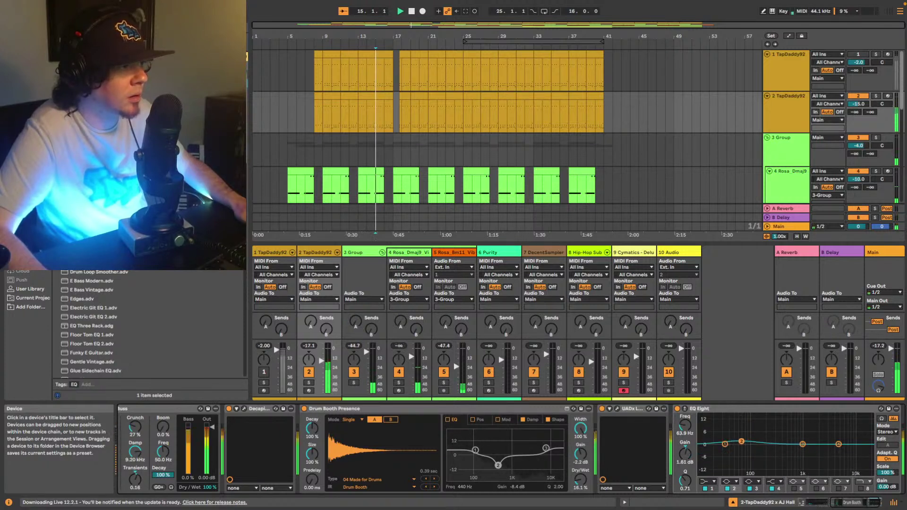
key("space")
key("space")
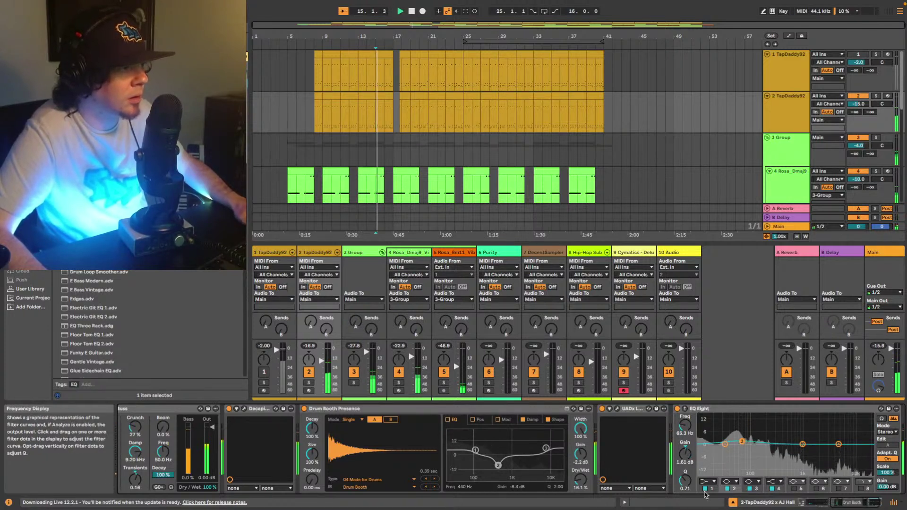
left_click_drag(685, 481, 685, 478)
key("space")
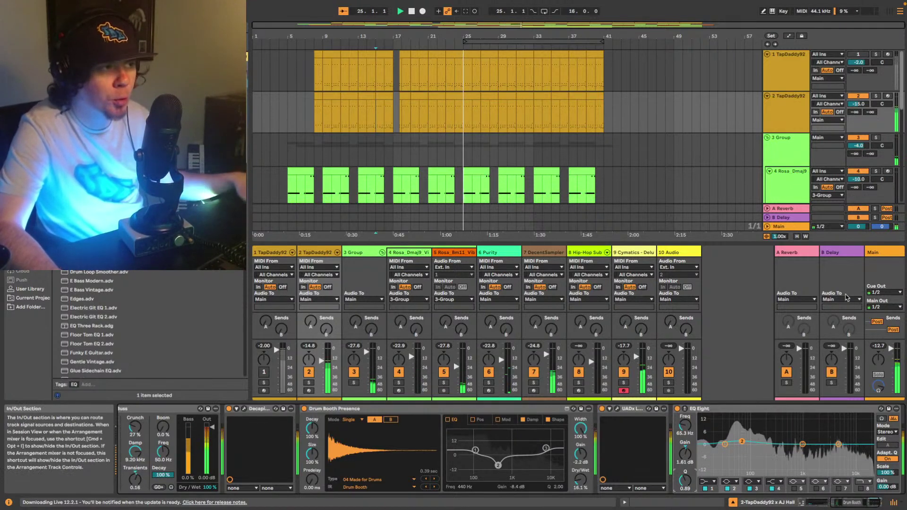
Add a default Limiter after EQ Eight on the Hip-Hop Sub Bass track
scroll(648, 146, "down", 1)
scroll(649, 147, "down", 8)
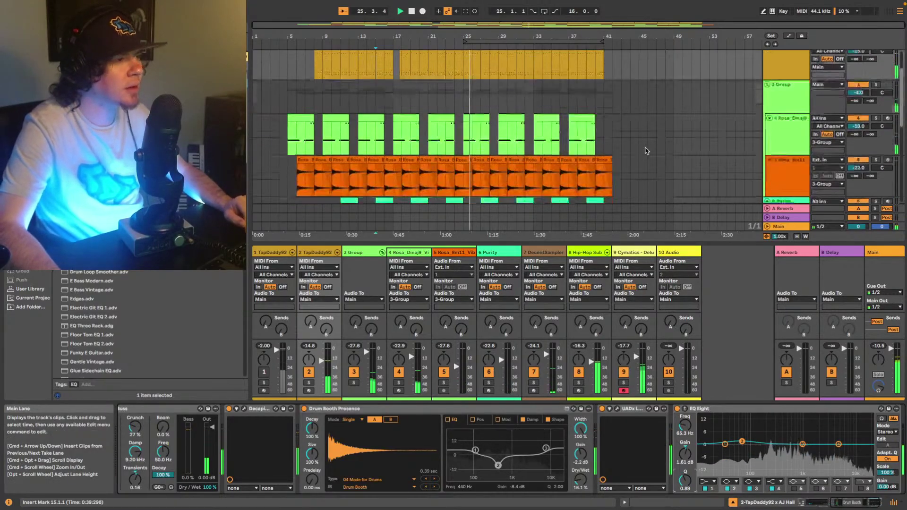
scroll(649, 151, "down", 3)
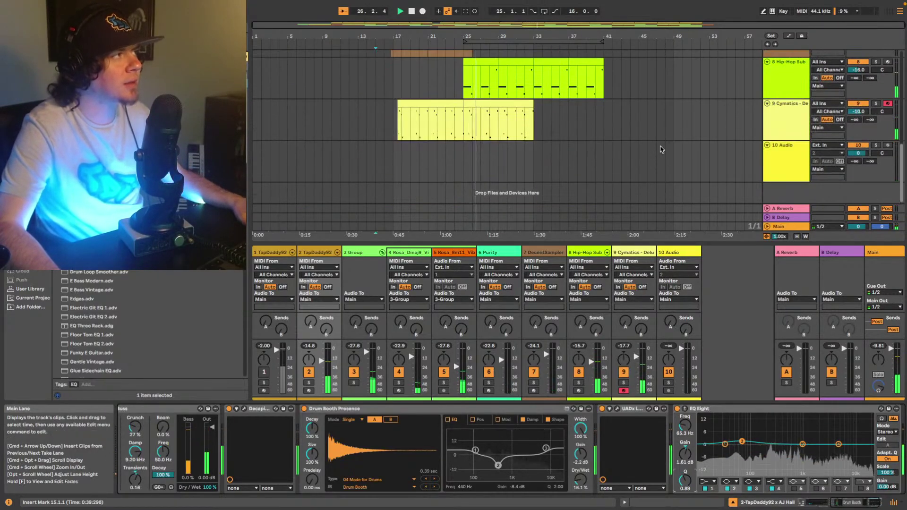
scroll(685, 147, "up", 2)
left_click(779, 133)
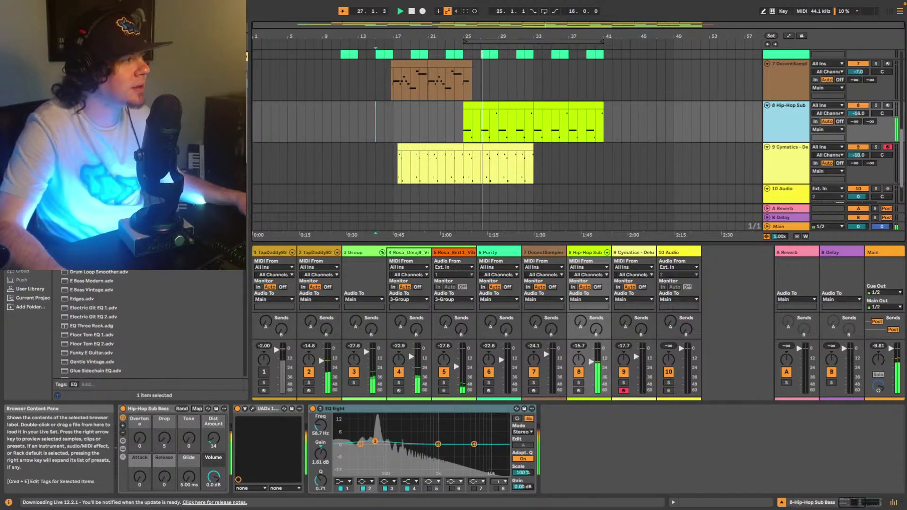
key("super+f")
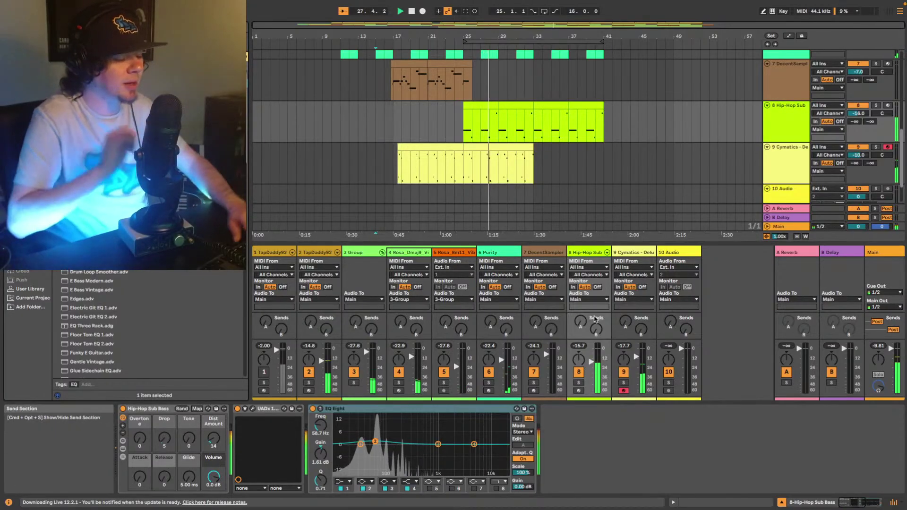
type("limiter")
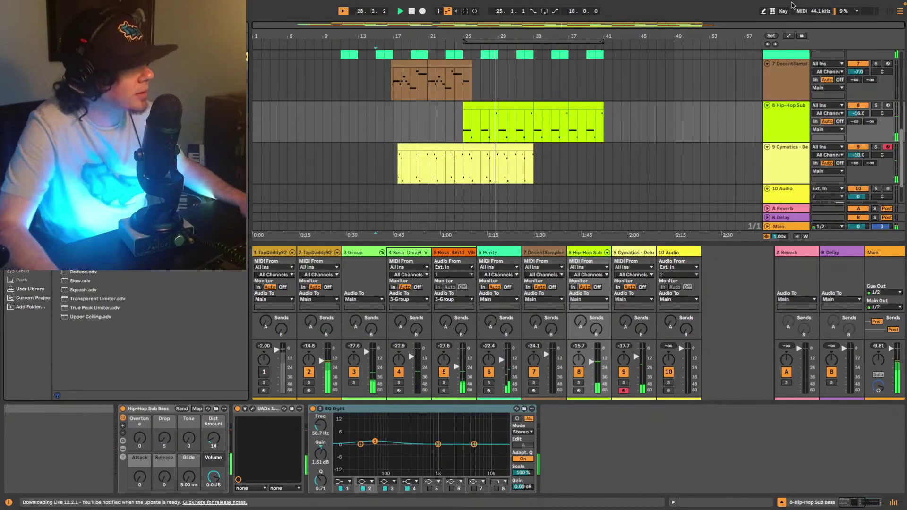
key("Down")
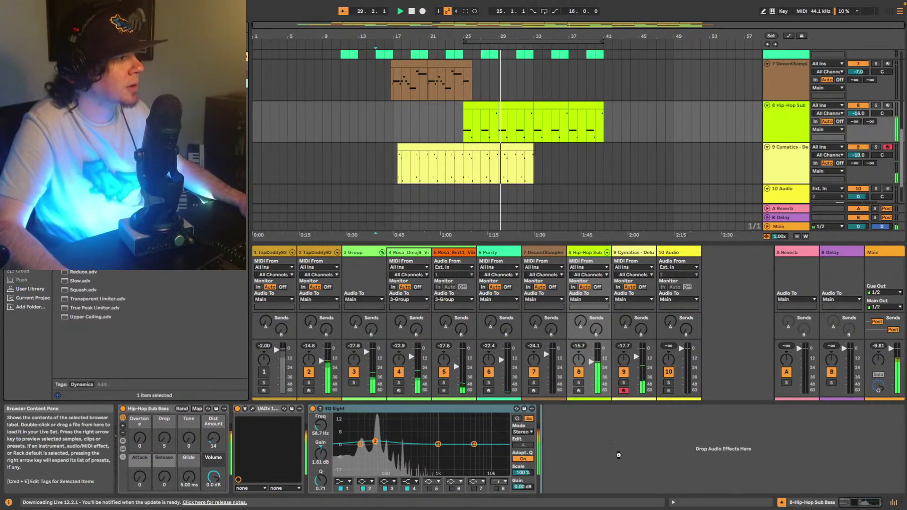
key("Return")
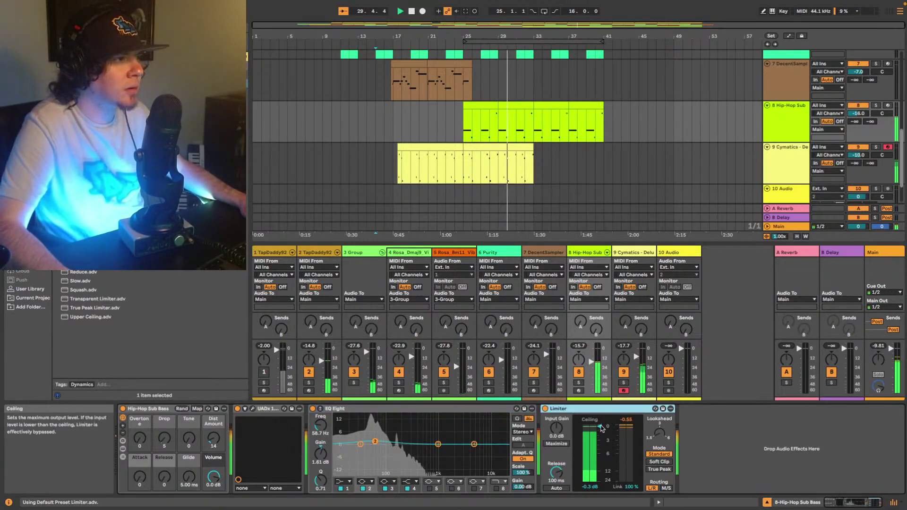
Set the Hip-Hop Sub Bass Limiter's ceiling to -2.9 dB while playing the beat from bar 25
left_click_drag(600, 426, 600, 423)
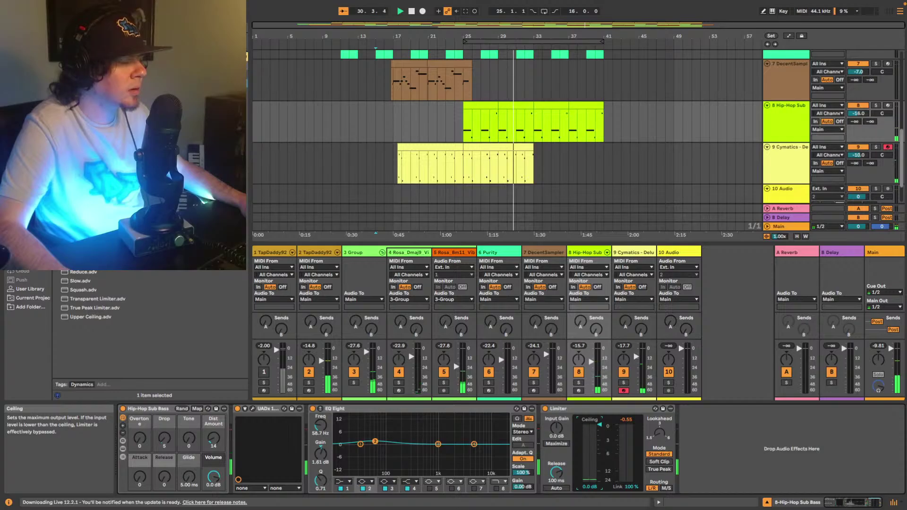
key("space")
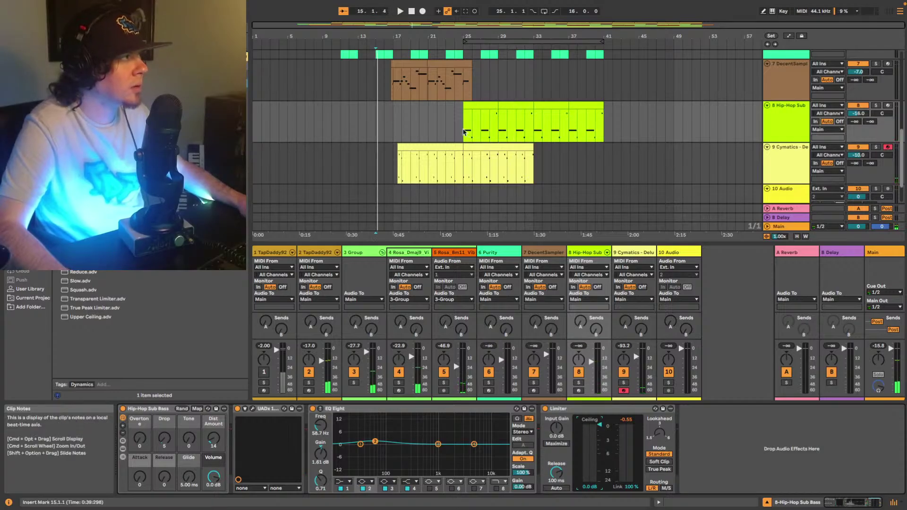
left_click(464, 133)
key("space")
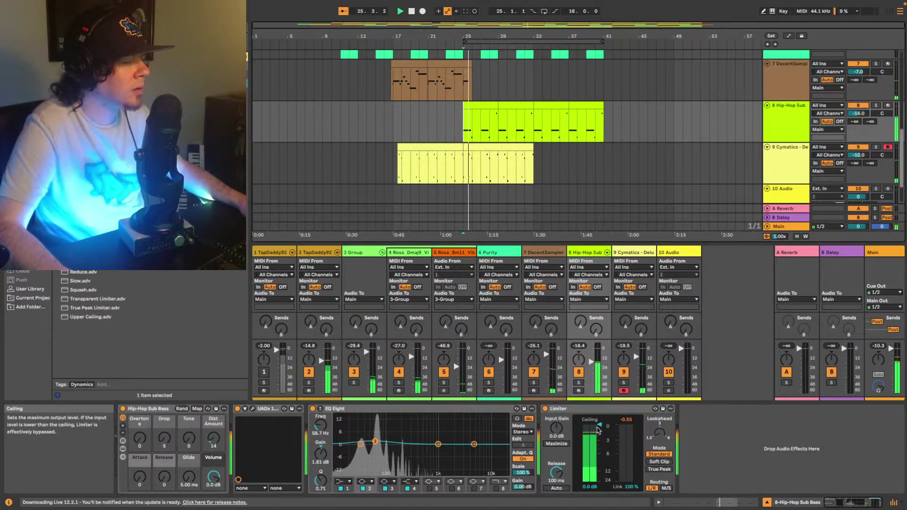
key("space")
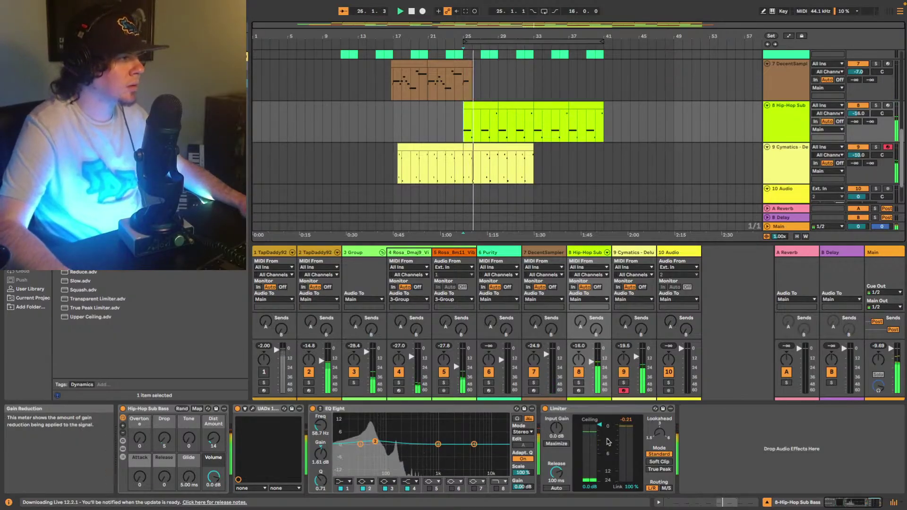
left_click_drag(600, 426, 600, 428)
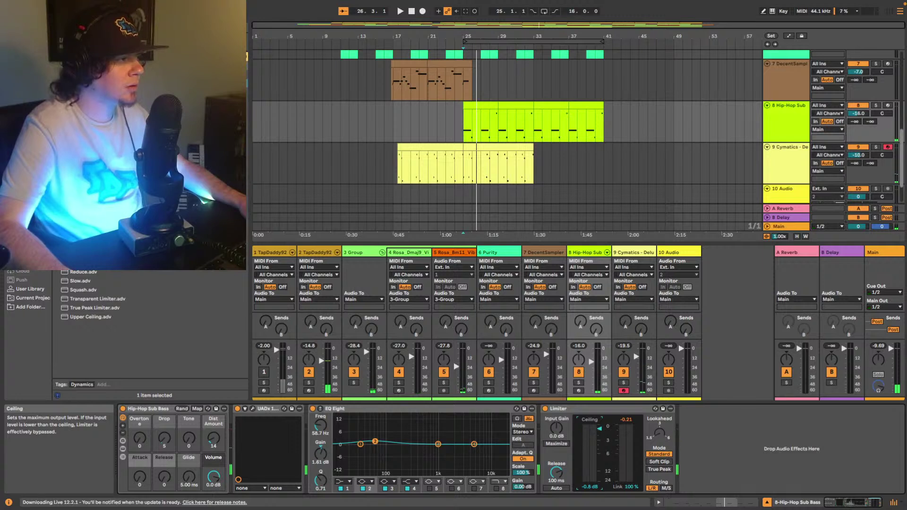
key("space")
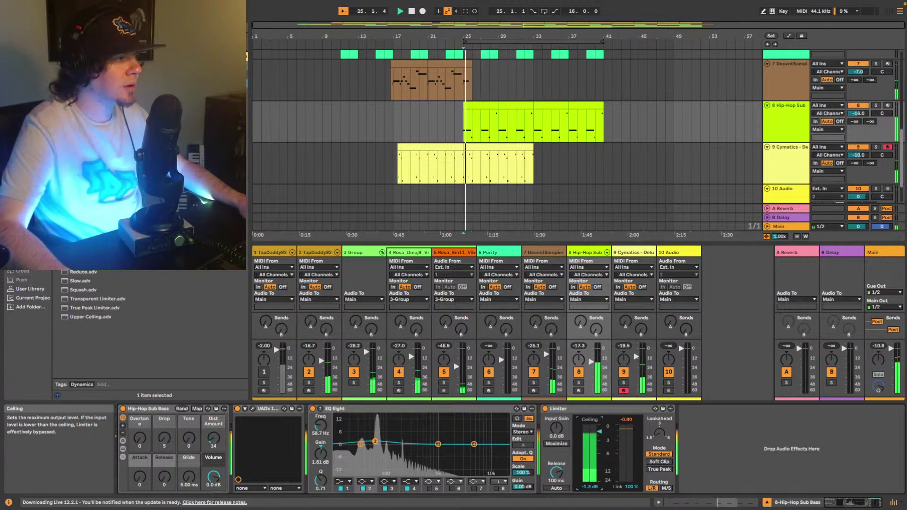
key("space")
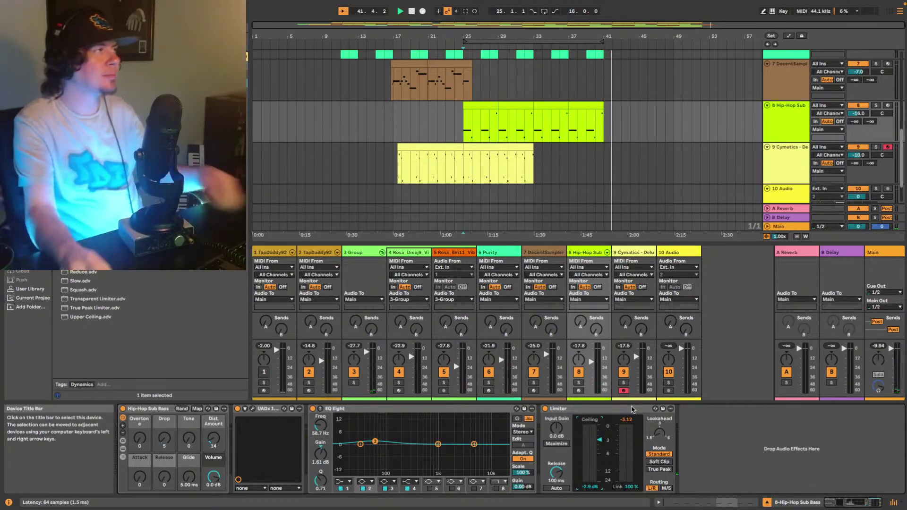
Shorten the last clip on drum track 2 to end at 40.4.4 and replay the ending
scroll(647, 83, "up", 1)
scroll(647, 83, "up", 5)
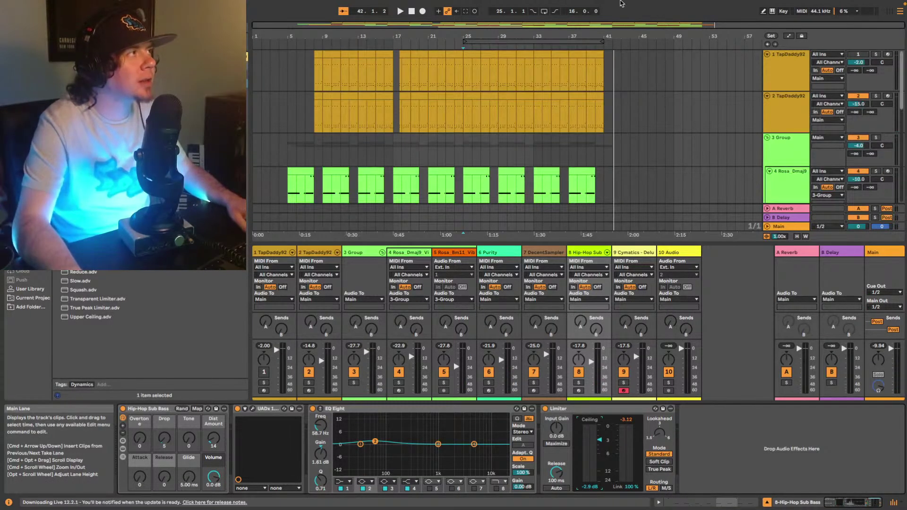
left_click_drag(633, 24, 671, 142)
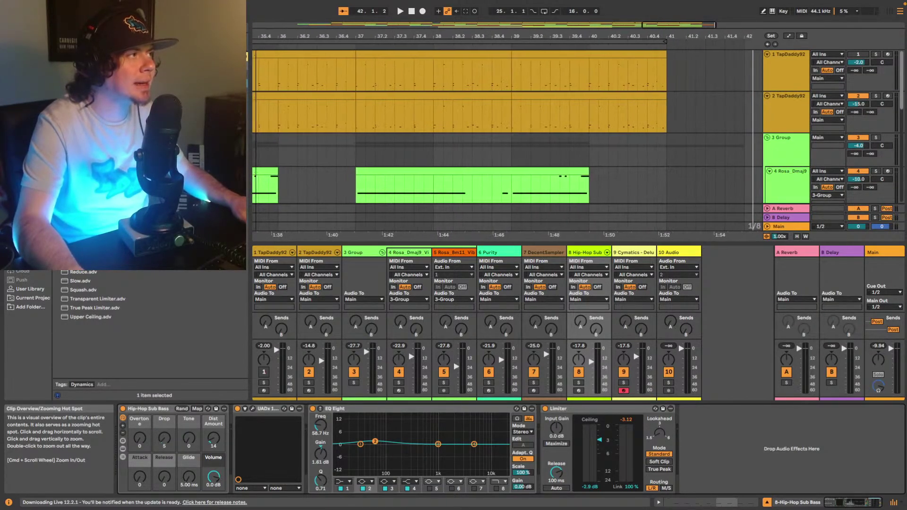
left_click(637, 120)
key("space")
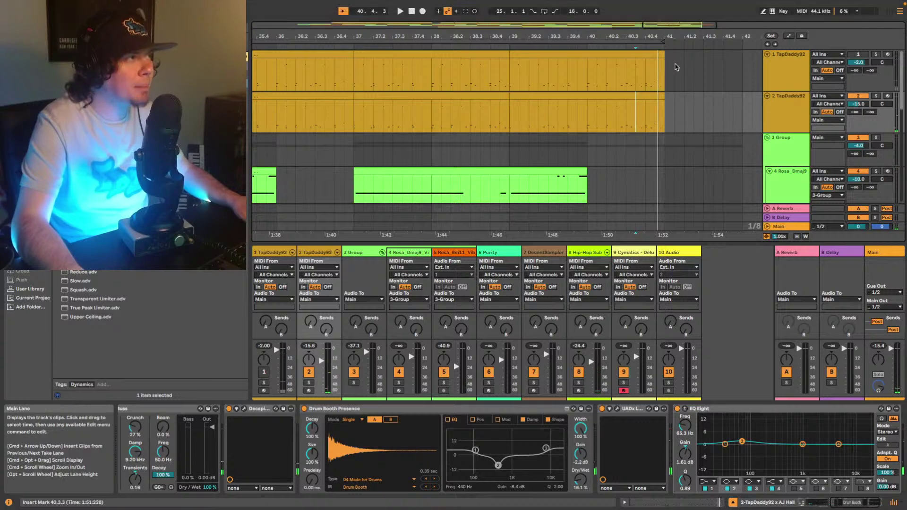
scroll(680, 69, "up", 5)
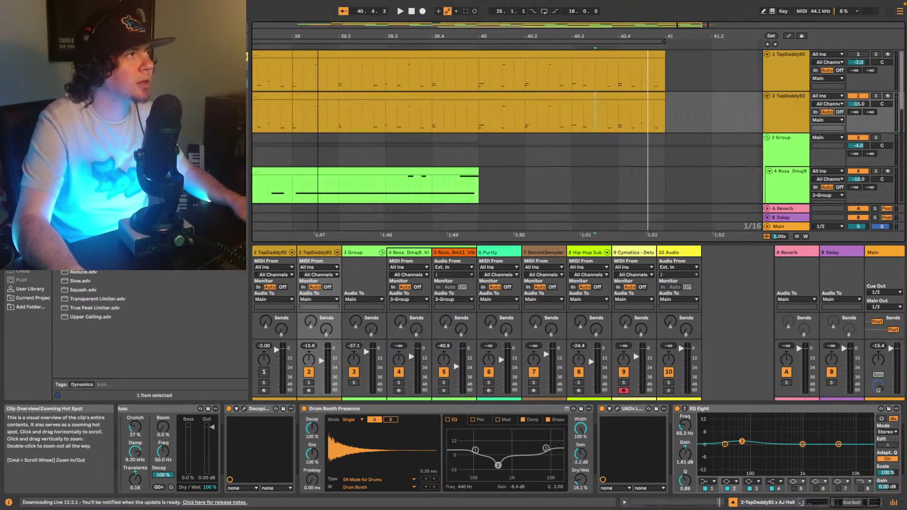
left_click_drag(663, 97, 654, 97)
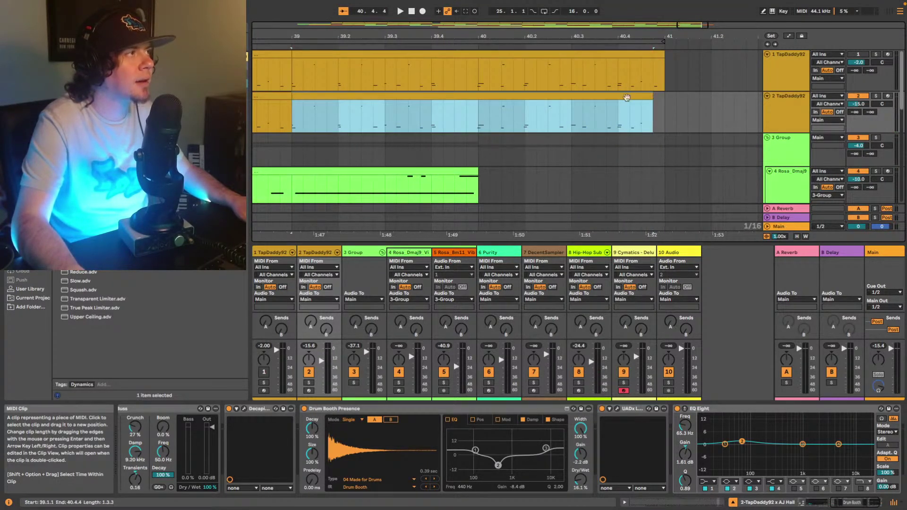
left_click(618, 109)
key("space")
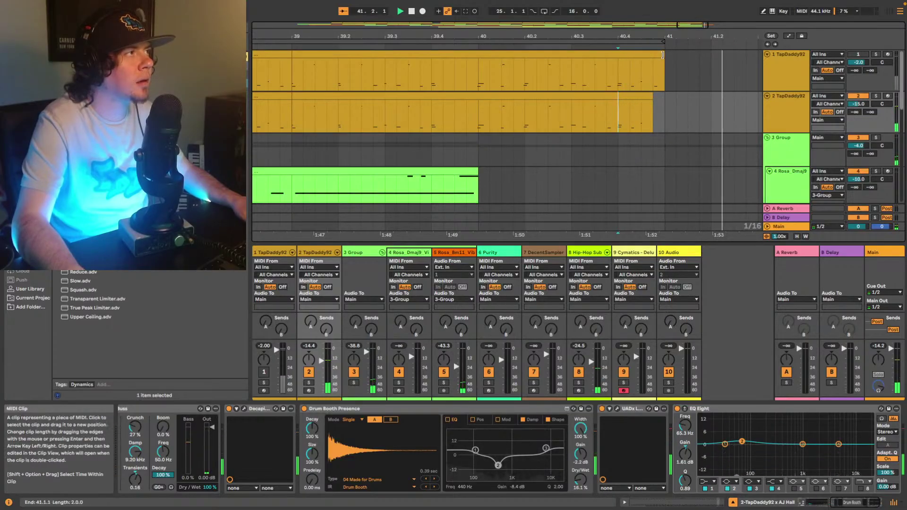
Shorten the last clip on drum track 1 to match drum track 2's ending and replay it
left_click_drag(662, 55, 652, 55)
key("space")
left_click(617, 78)
key("space")
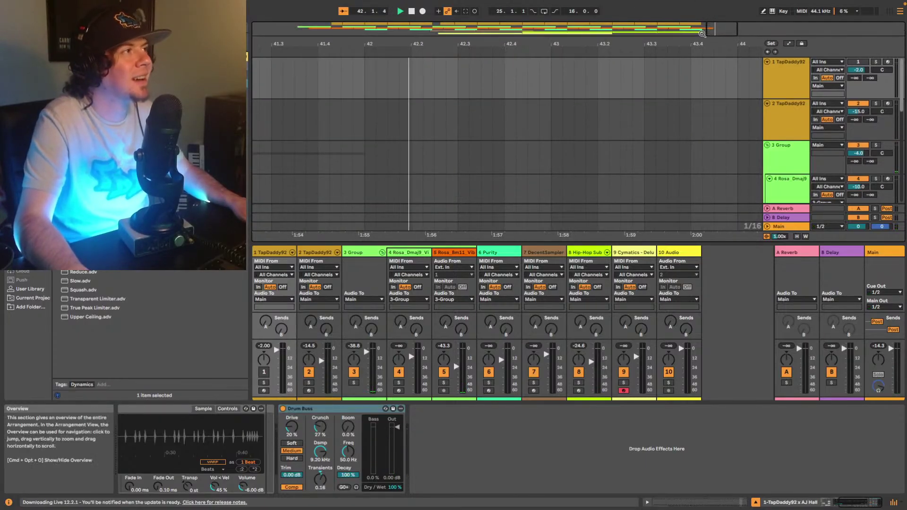
double_click(435, 29)
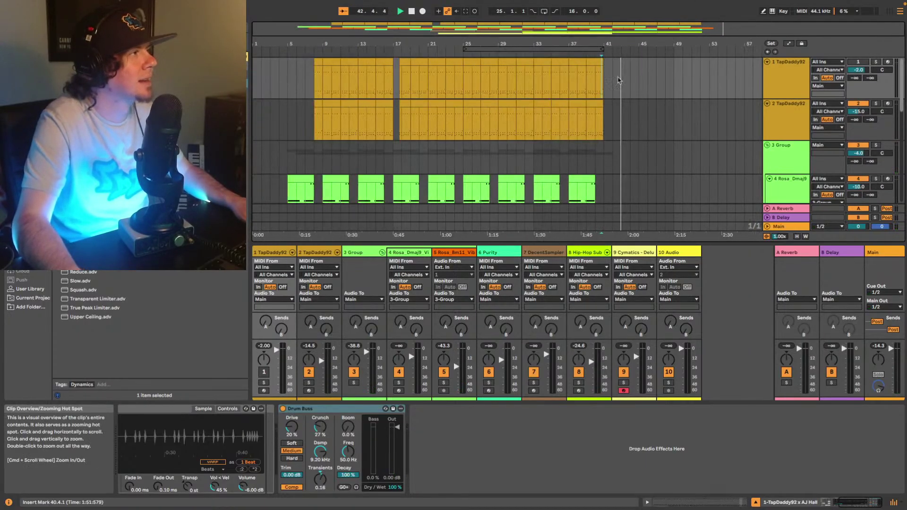
left_click_drag(637, 36, 641, 5)
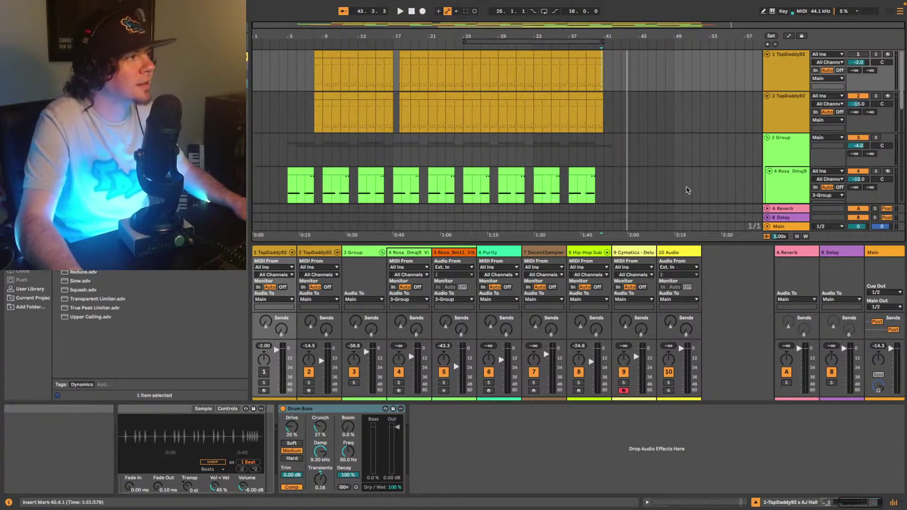
Check the Main track's effect chain and play the whole beat from bar 5
left_click(885, 252)
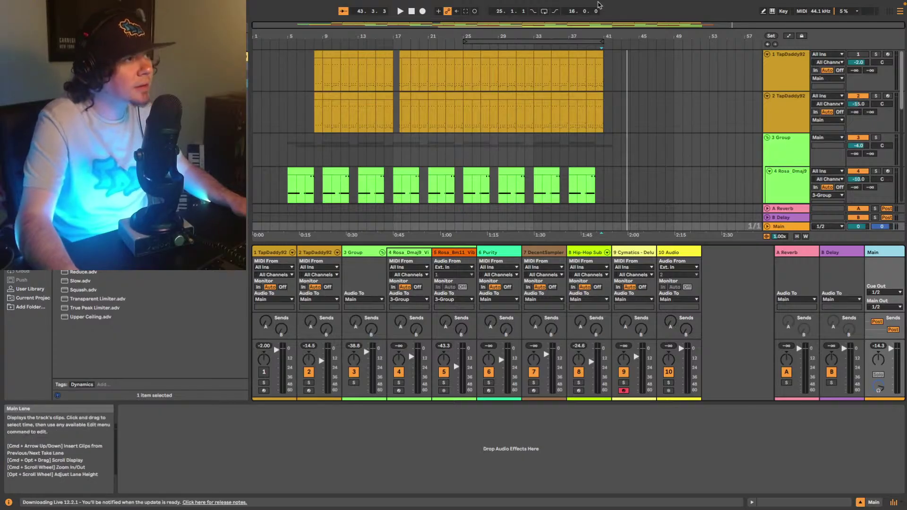
left_click(769, 46)
scroll(283, 122, "down", 3)
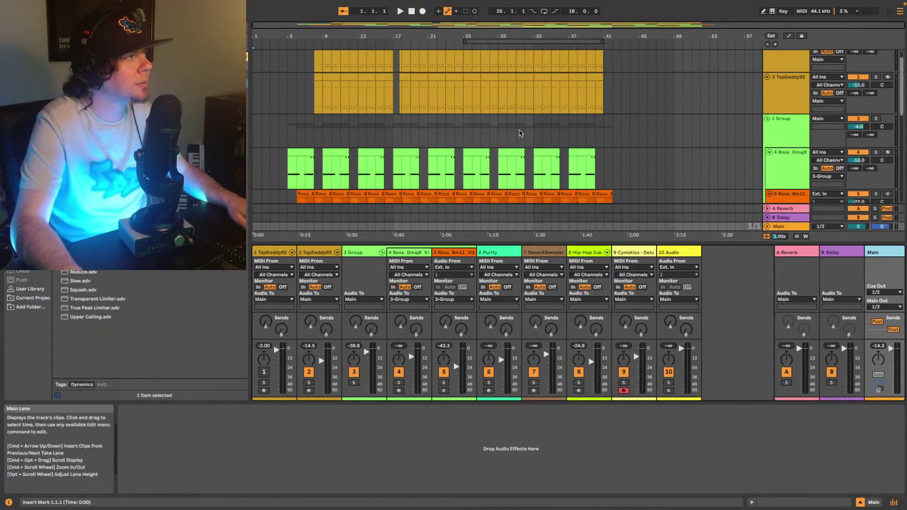
left_click(290, 125)
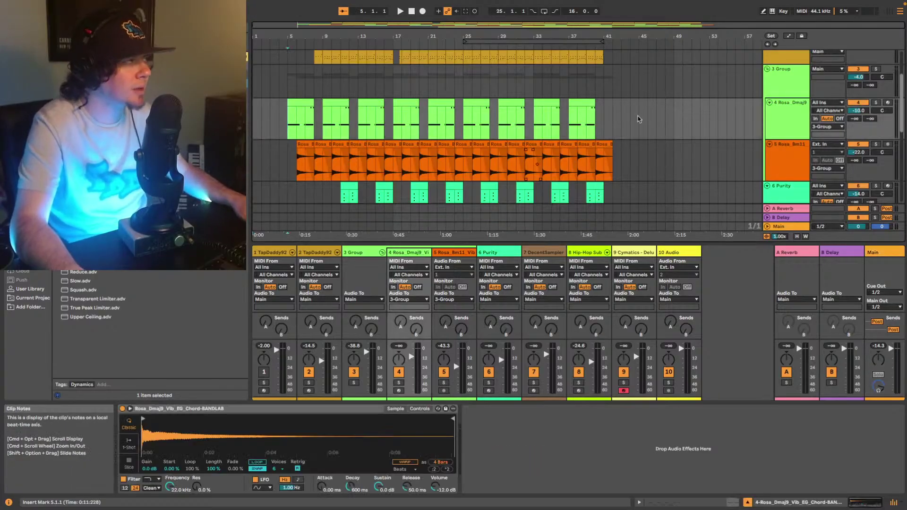
scroll(616, 125, "down", 2)
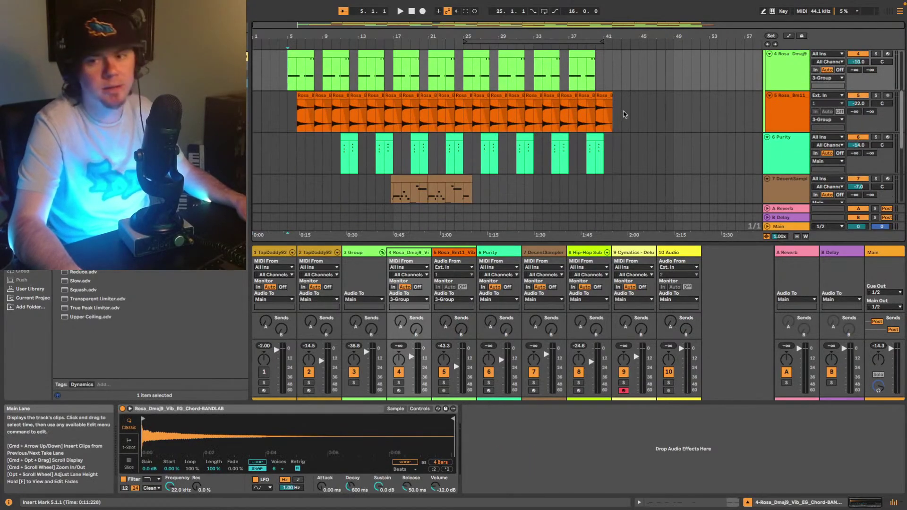
key("space")
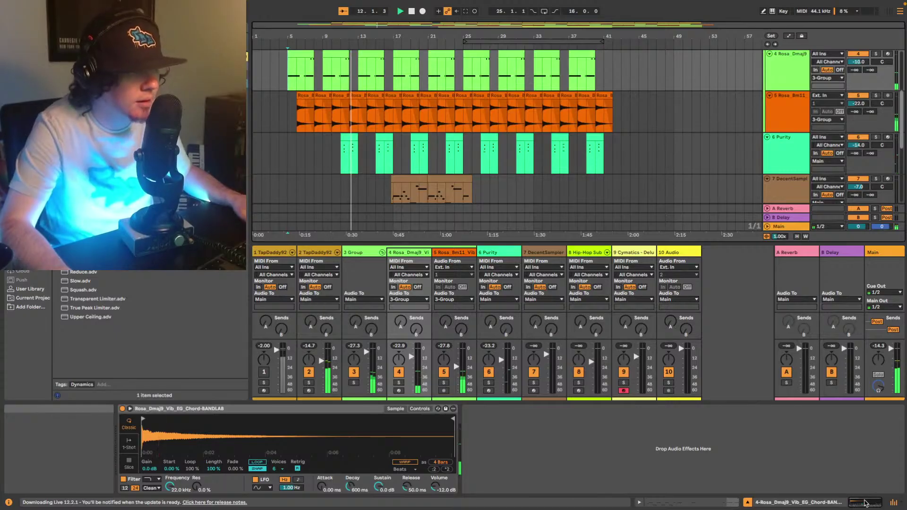
Set the volume of the HAT#20.5 sample on pad A#1 of drum track 2's Drum Rack to -17.0 dB
scroll(693, 168, "up", 2)
scroll(704, 141, "up", 5)
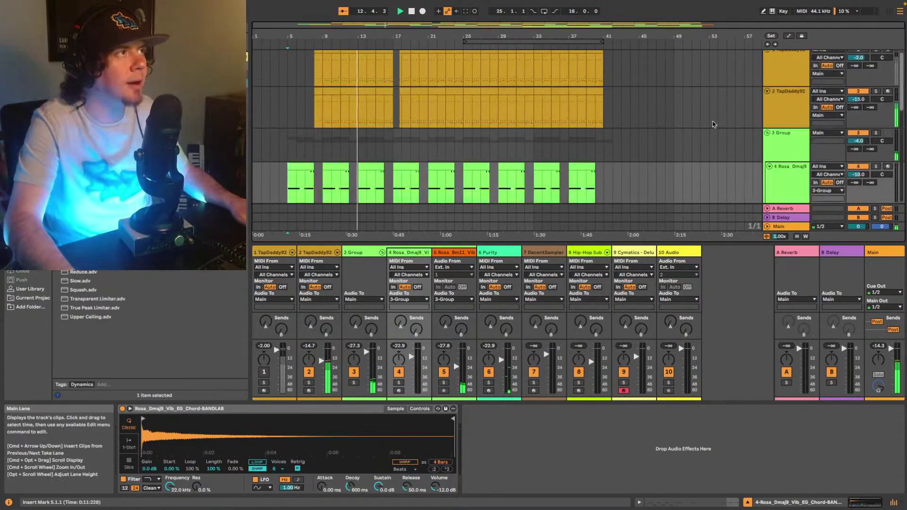
left_click(712, 119)
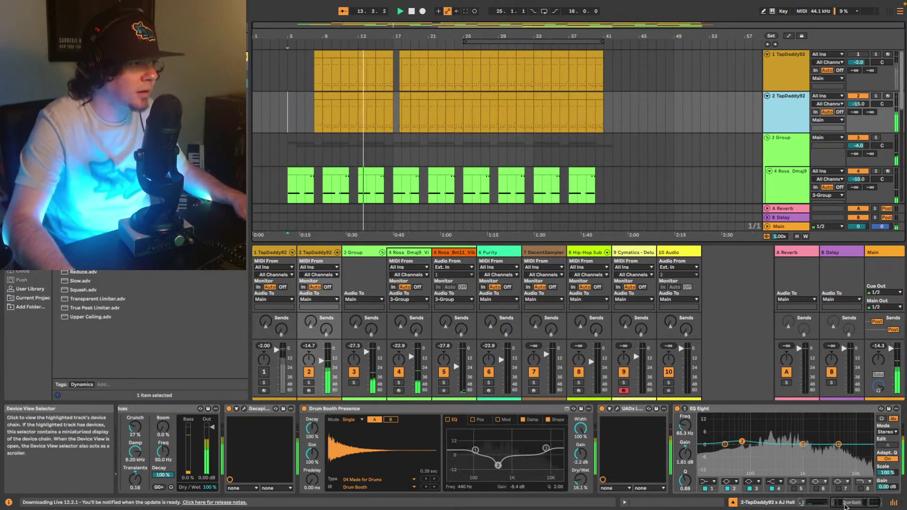
left_click_drag(849, 502, 815, 503)
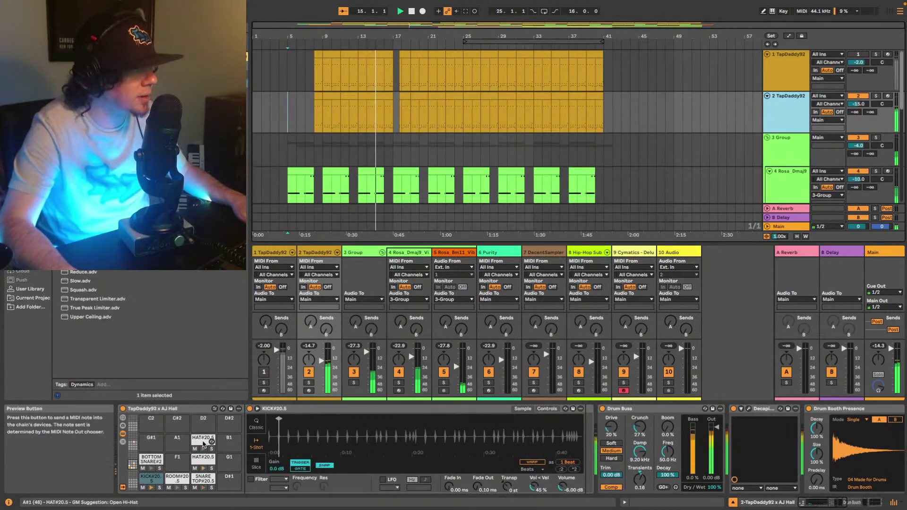
left_click(203, 465)
left_click_drag(568, 492, 568, 498)
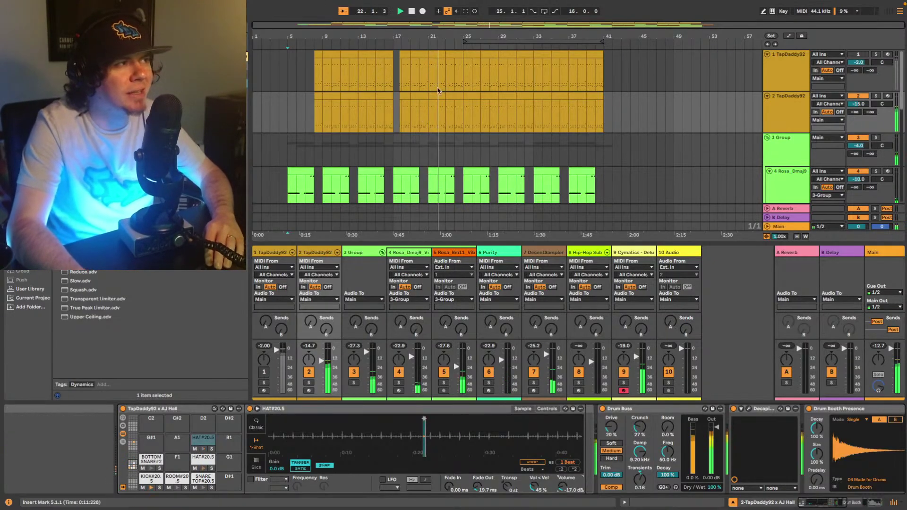
Play the beat through to its end while viewing the lower tracks, and stop playback after the last clip
left_click(788, 116)
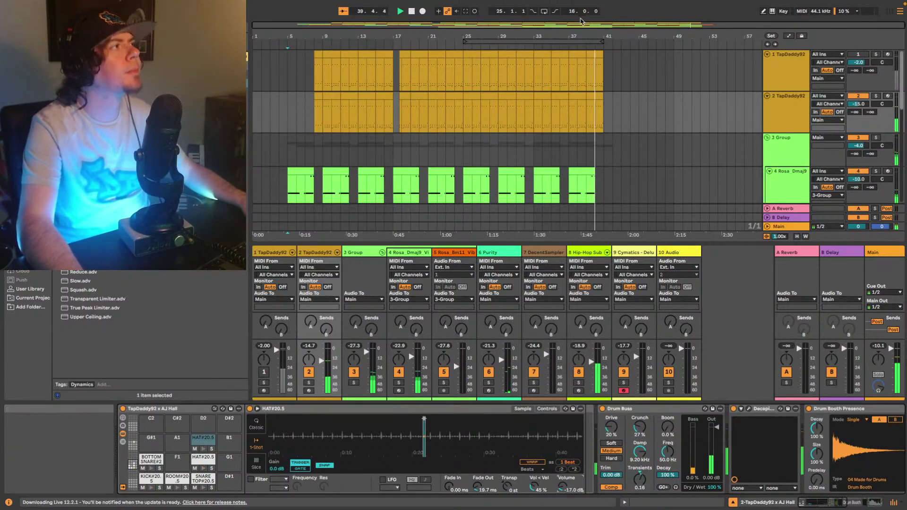
scroll(633, 120, "down", 2)
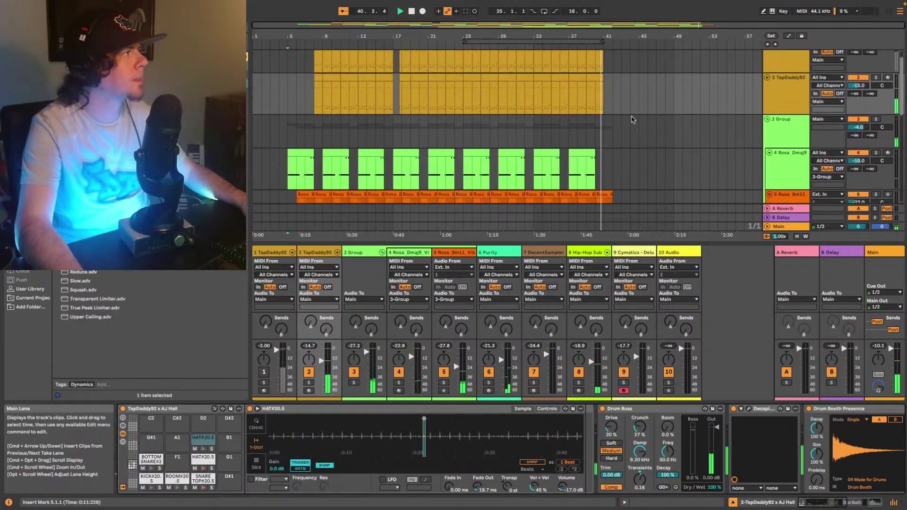
scroll(633, 120, "down", 5)
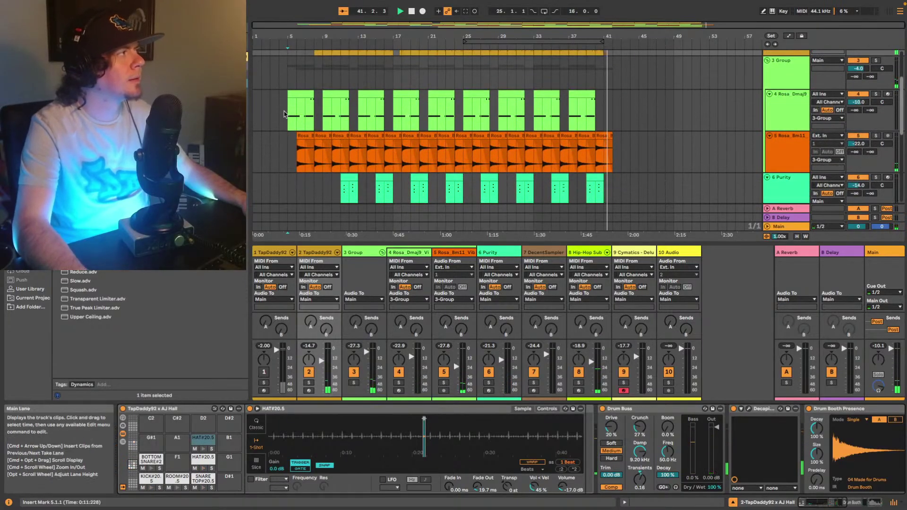
left_click(285, 114)
key("space")
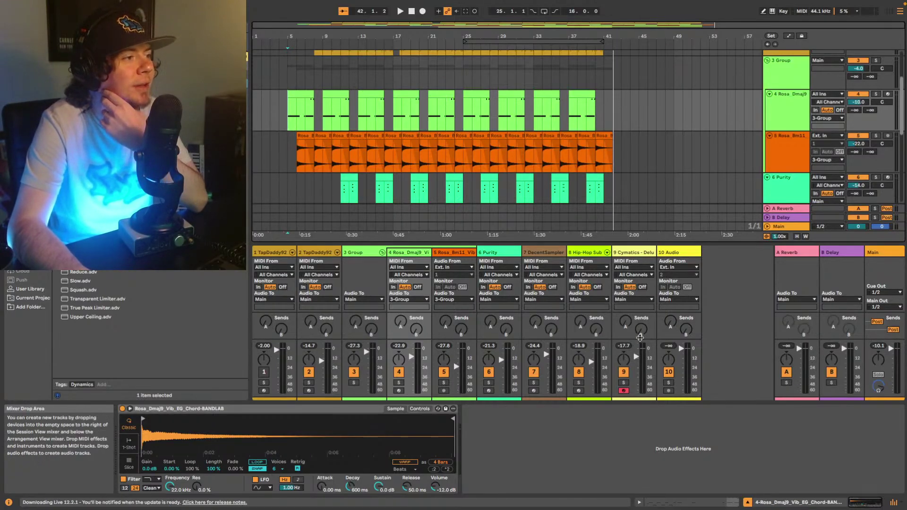
Hide the mixer to enlarge the arrangement and review the effect chains of the 3 Group track and drum track 2
left_click(893, 503)
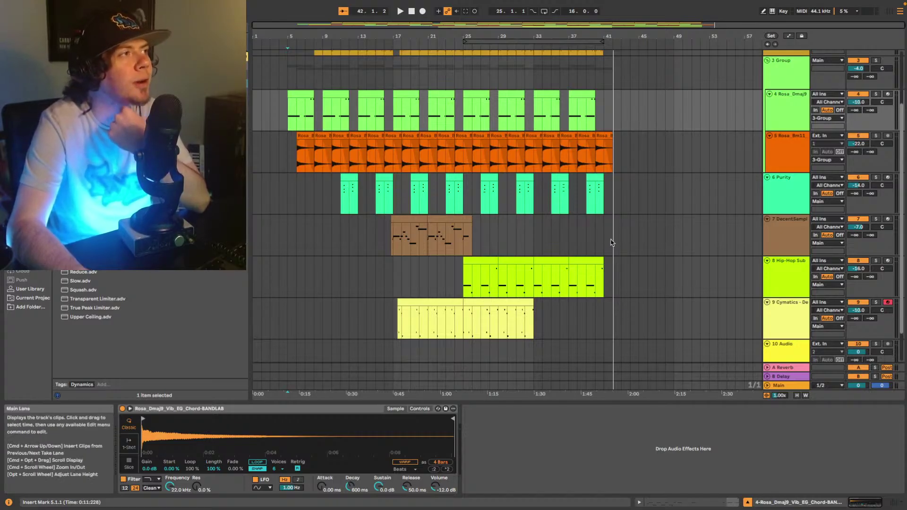
scroll(630, 222, "up", 1)
scroll(629, 222, "up", 5)
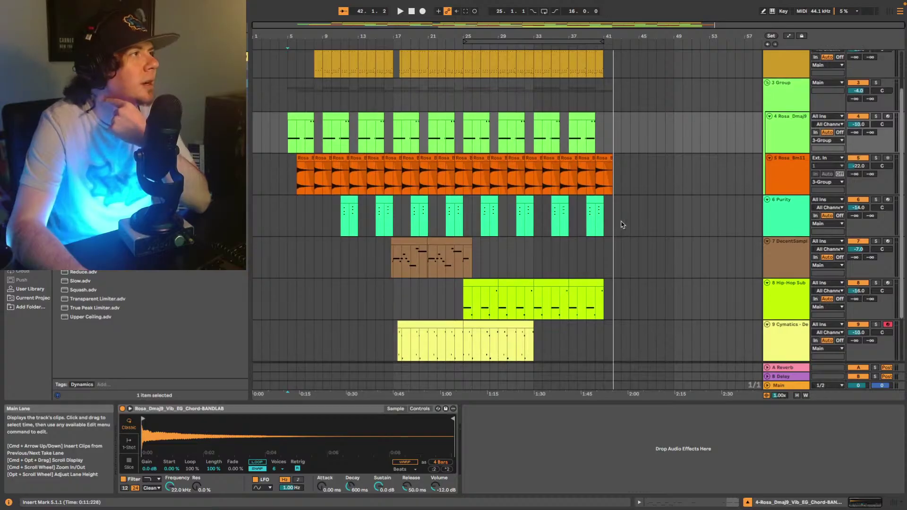
scroll(615, 225, "up", 4)
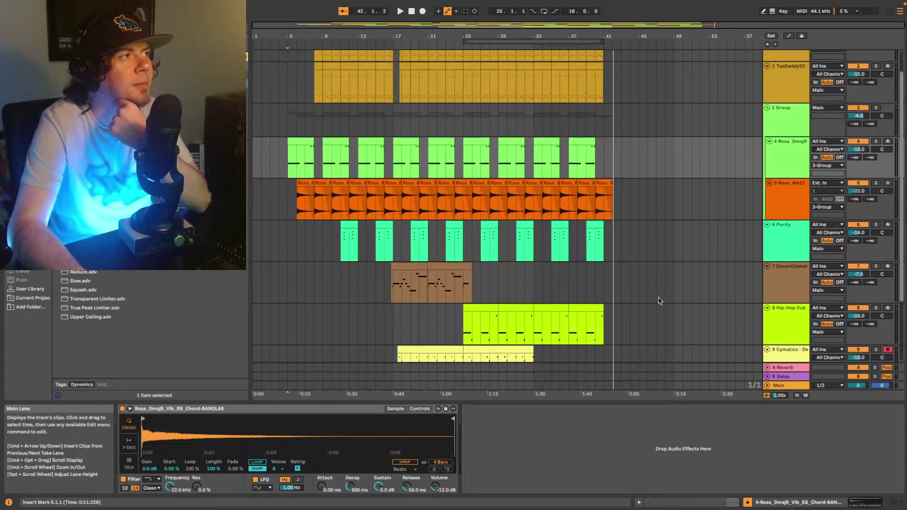
left_click(776, 127)
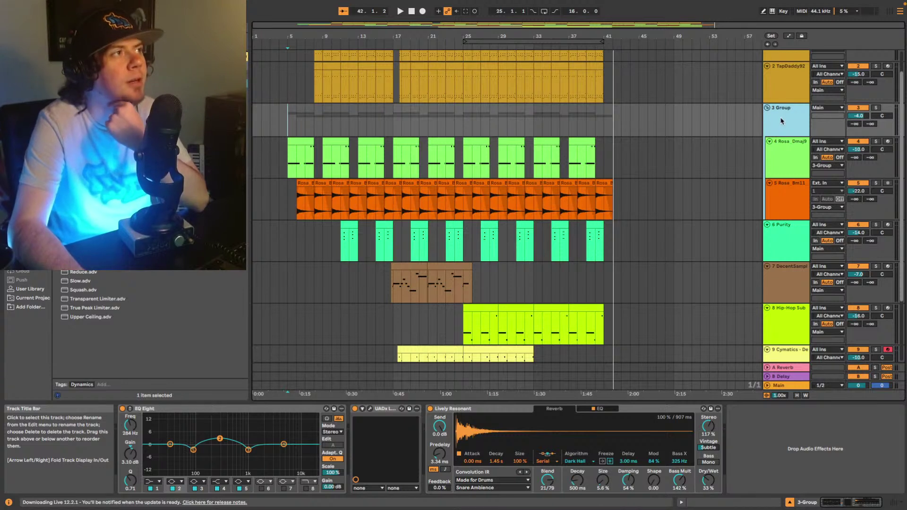
scroll(780, 126, "up", 3)
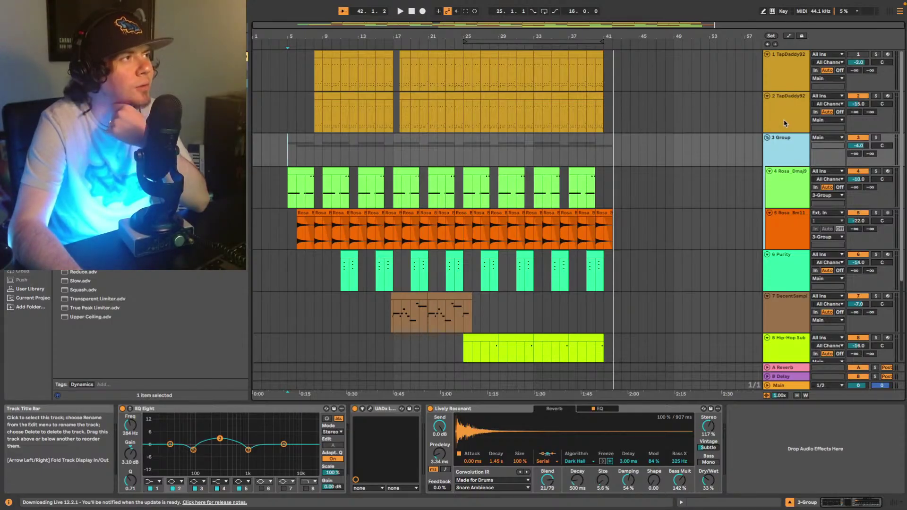
left_click(790, 118)
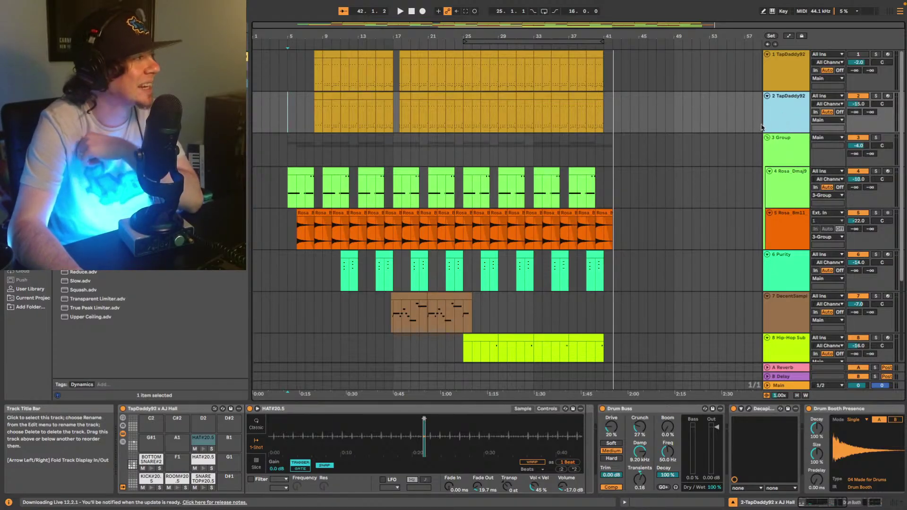
Place the insert marker at bar 5 and delete the empty 10 Audio track
left_click(288, 123)
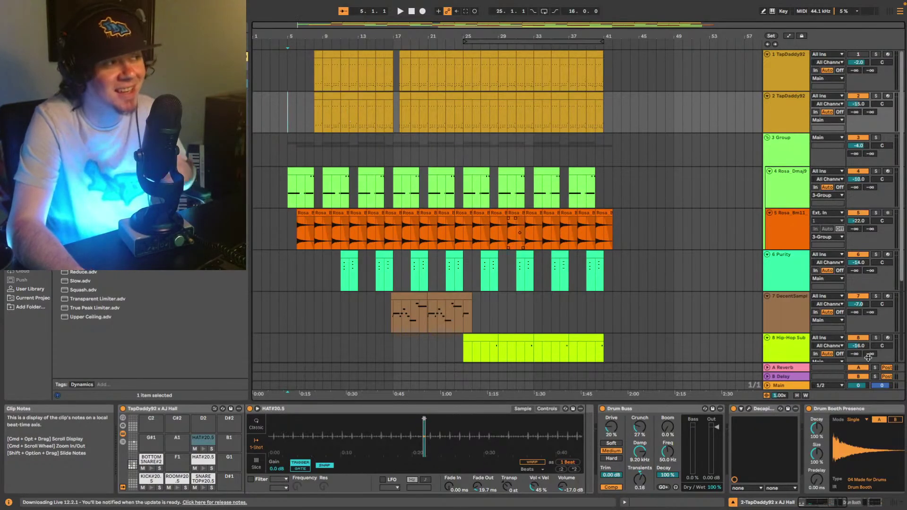
scroll(791, 255, "down", 5)
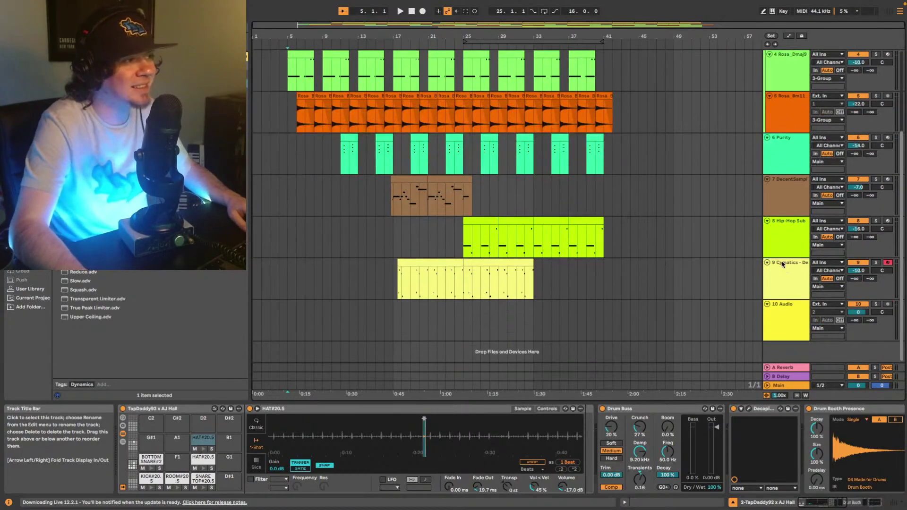
left_click(791, 333)
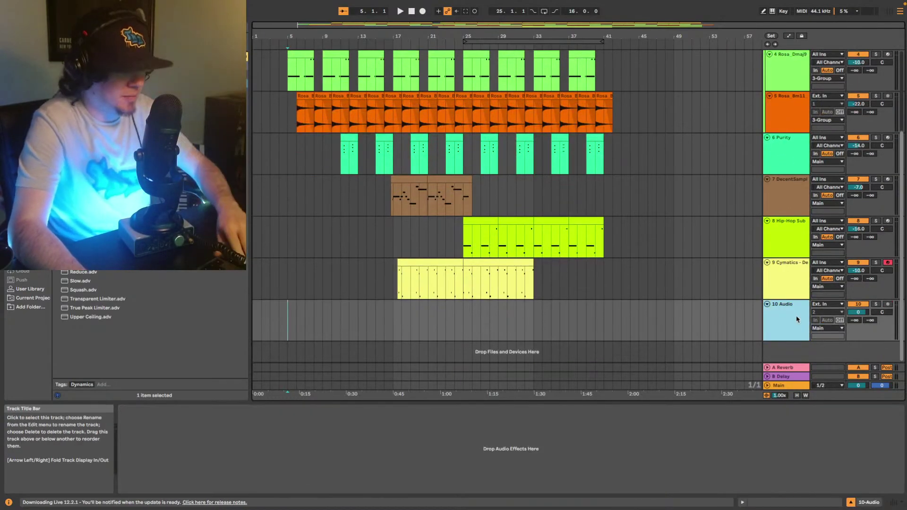
key("Delete")
Find the Shadow Hills Mastering Compressor plug-in and add it to the Main track
left_click(784, 385)
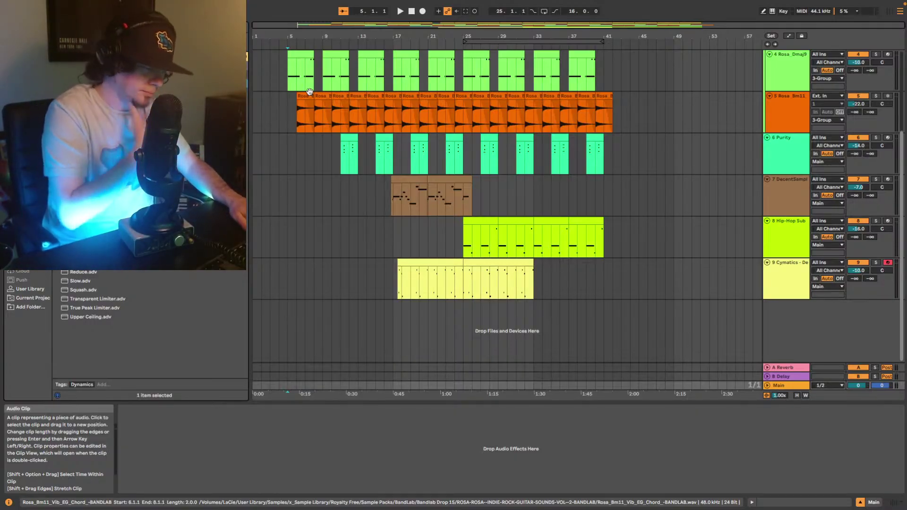
key("super+f")
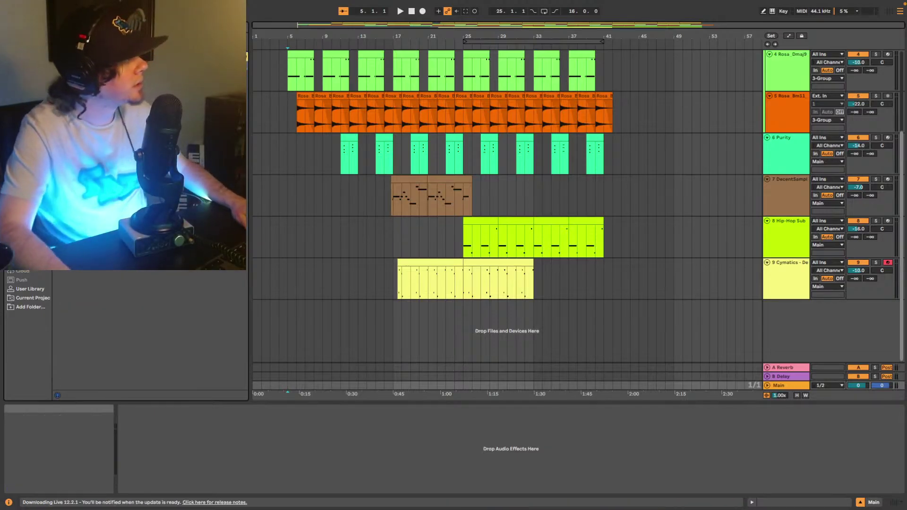
left_click_drag(203, 129, 251, 456)
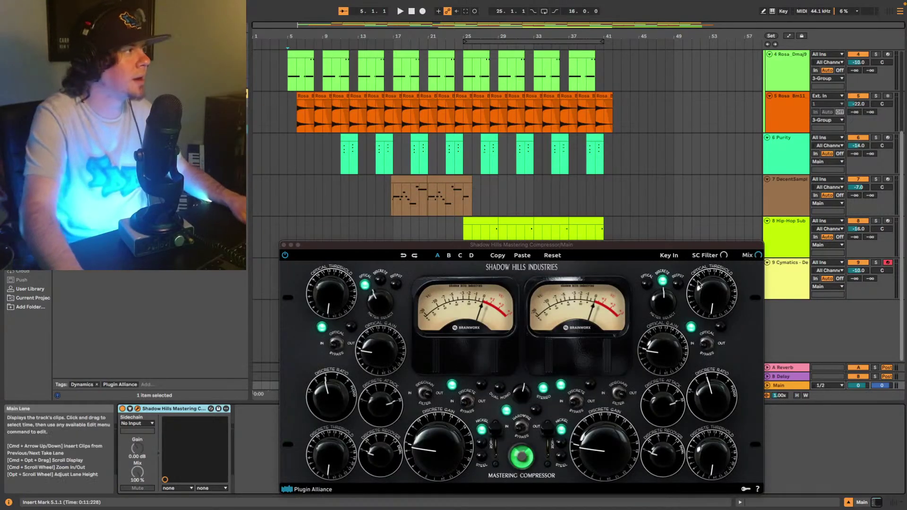
Raise the first channel's Optical Threshold on the Shadow Hills Mastering Compressor while the beat plays from bar 5
key("space")
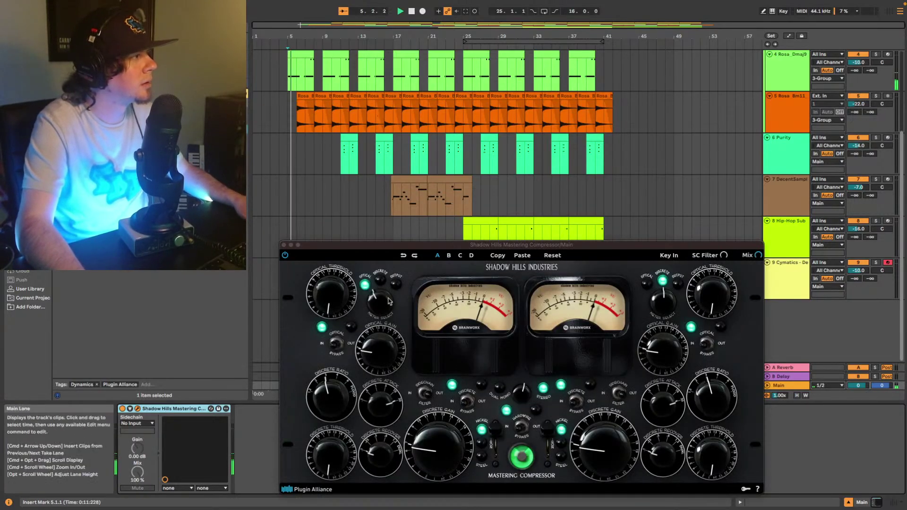
left_click(423, 396)
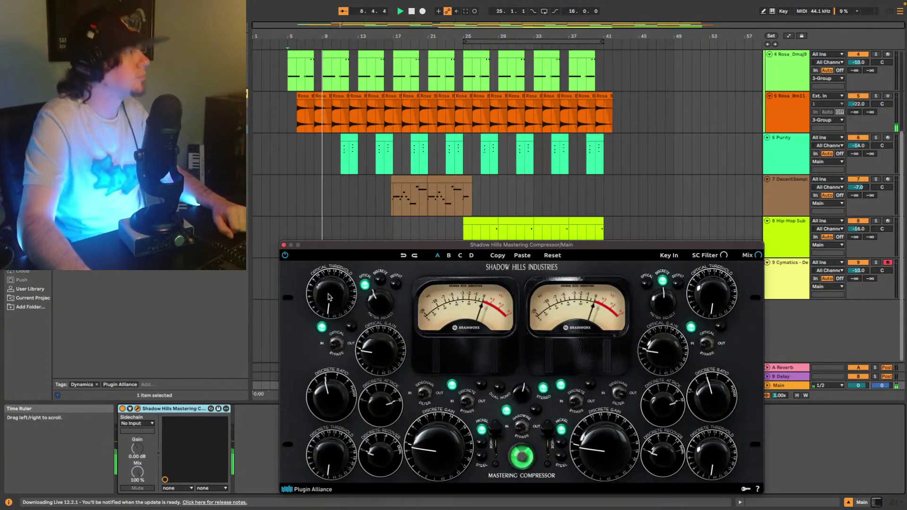
left_click_drag(329, 297, 359, 206)
left_click_drag(345, 276, 357, 268)
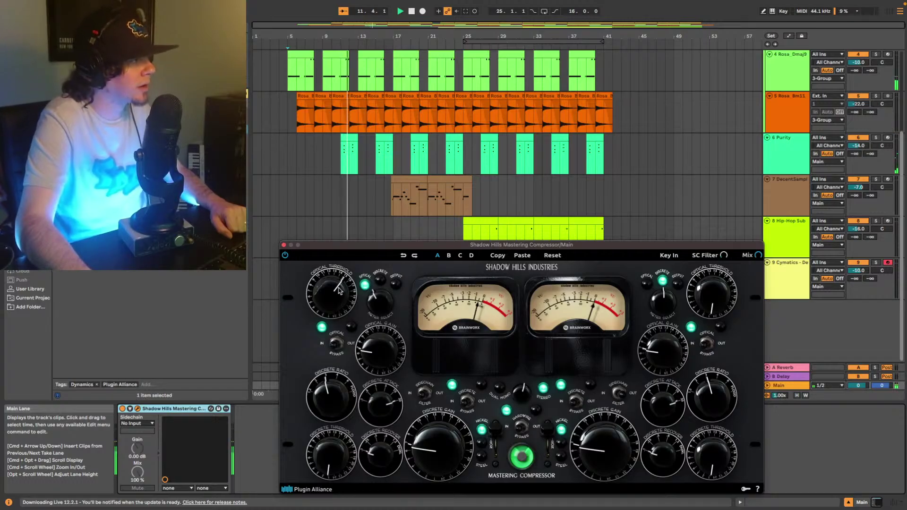
scroll(341, 286, "up", 2)
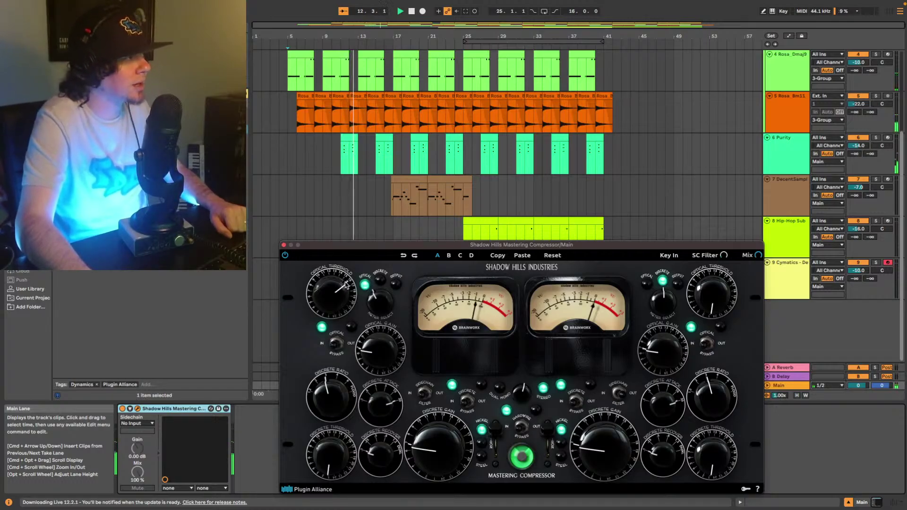
left_click_drag(341, 286, 347, 281)
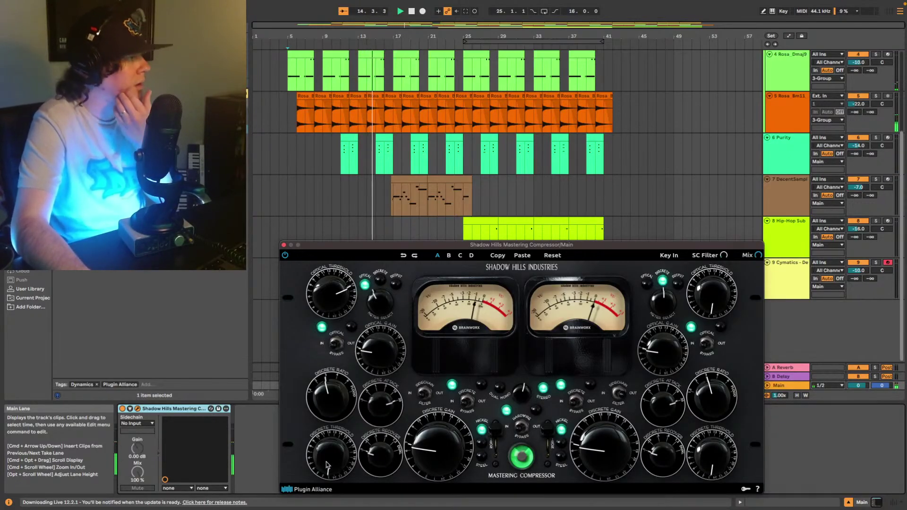
Raise the compressor's first-channel Discrete Threshold, Optical Gain and Discrete Gain by ear, and stop playback and close the plug-in window
left_click_drag(326, 462, 351, 360)
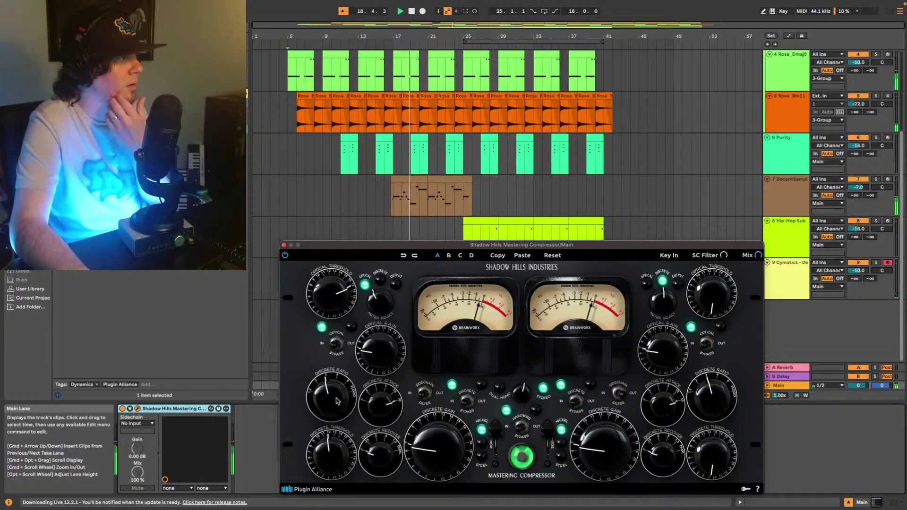
left_click_drag(378, 371, 386, 338)
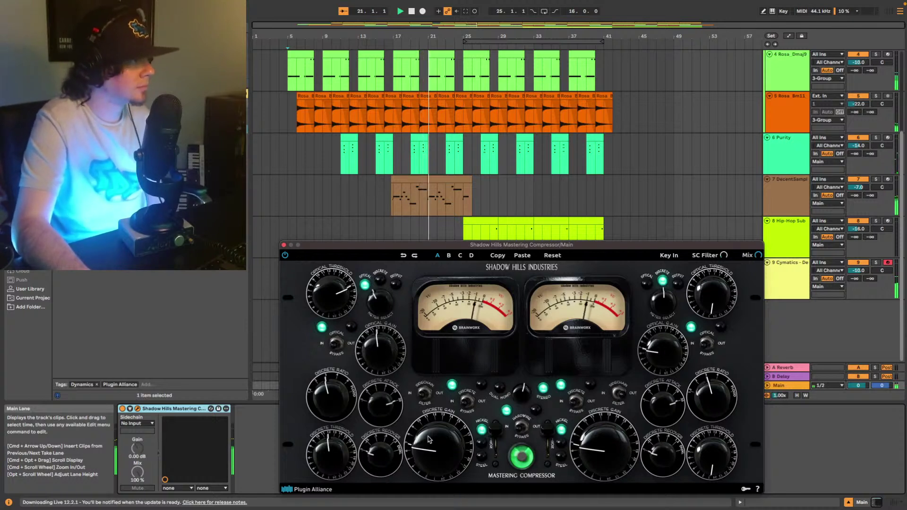
left_click_drag(427, 448, 435, 421)
left_click_drag(388, 364, 386, 349)
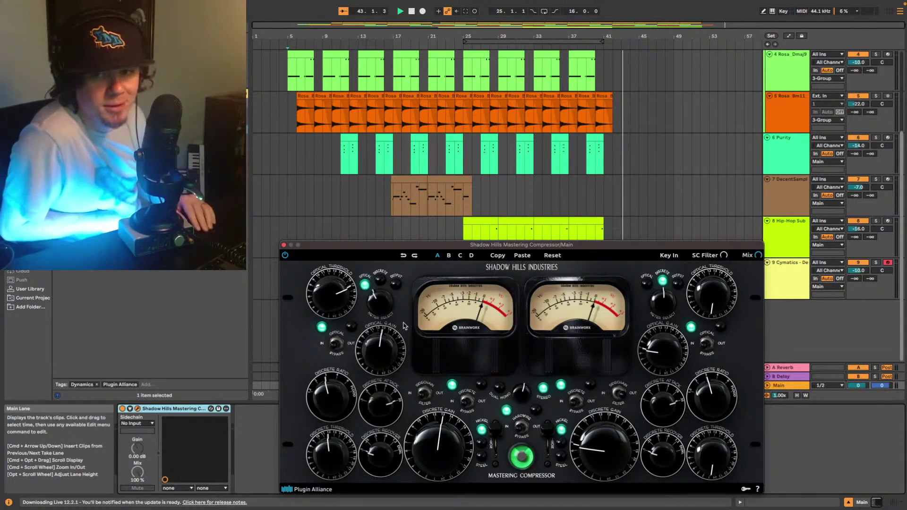
key("space")
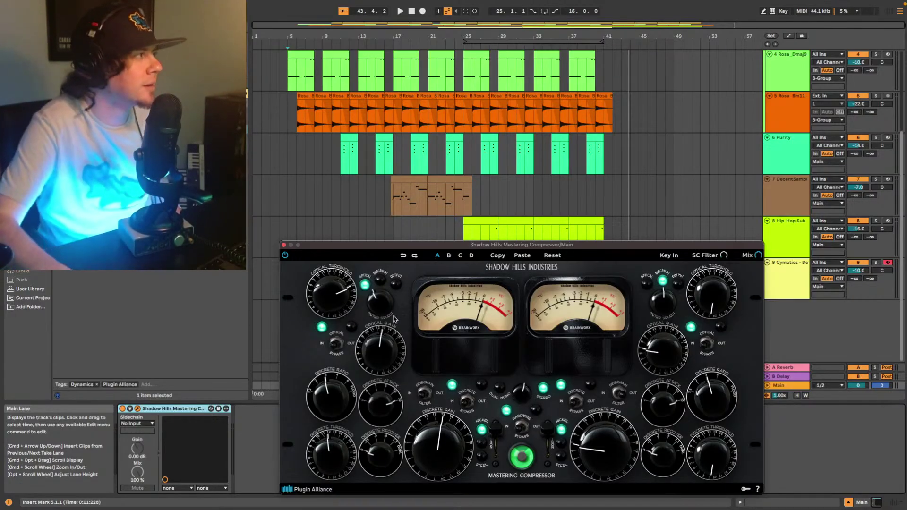
left_click(283, 245)
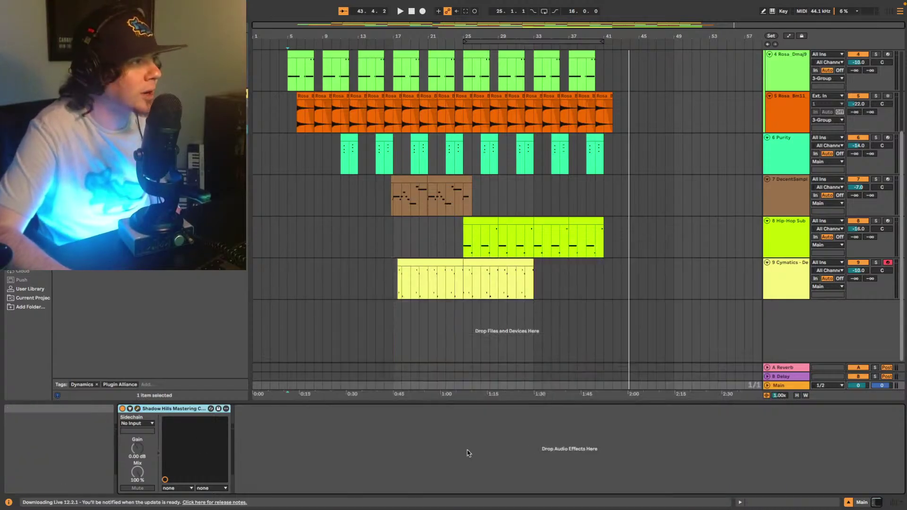
Return to bar 5 on track 4 and replay the opening bars of the beat
left_click(468, 453)
key("Home")
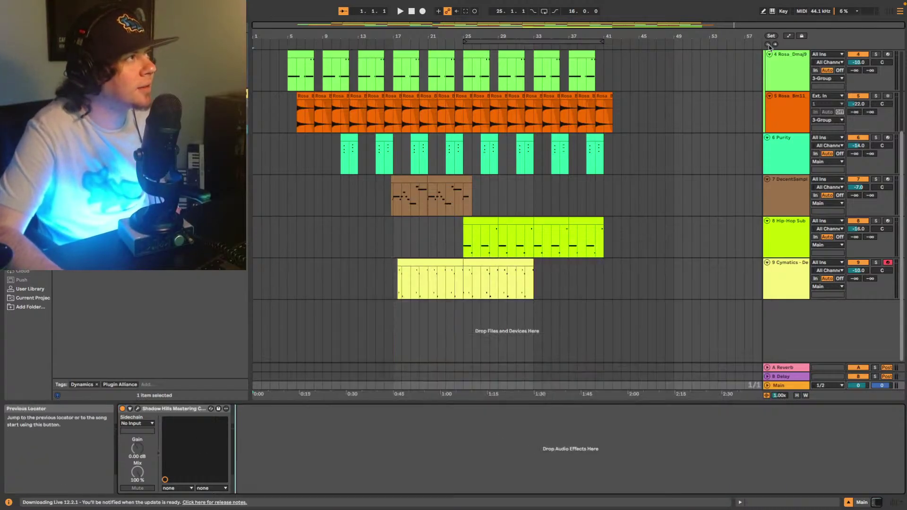
scroll(290, 86, "up", 5)
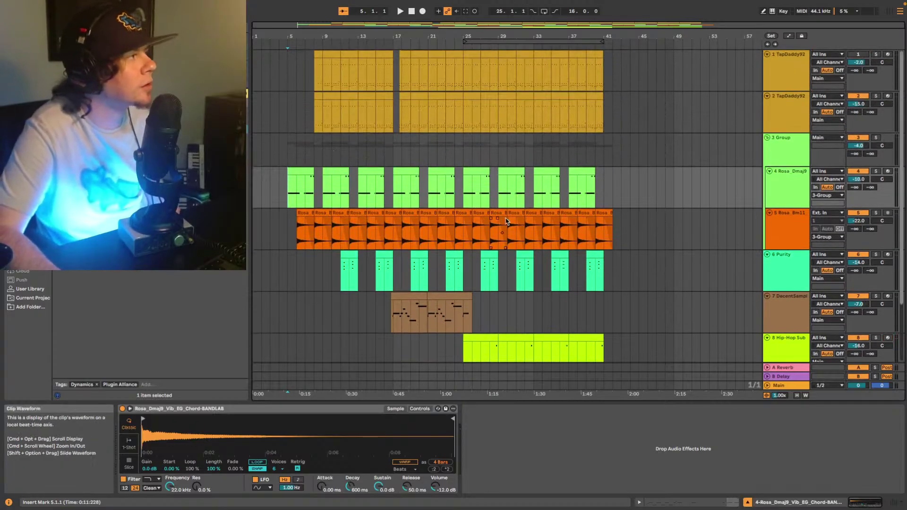
scroll(646, 225, "down", 3)
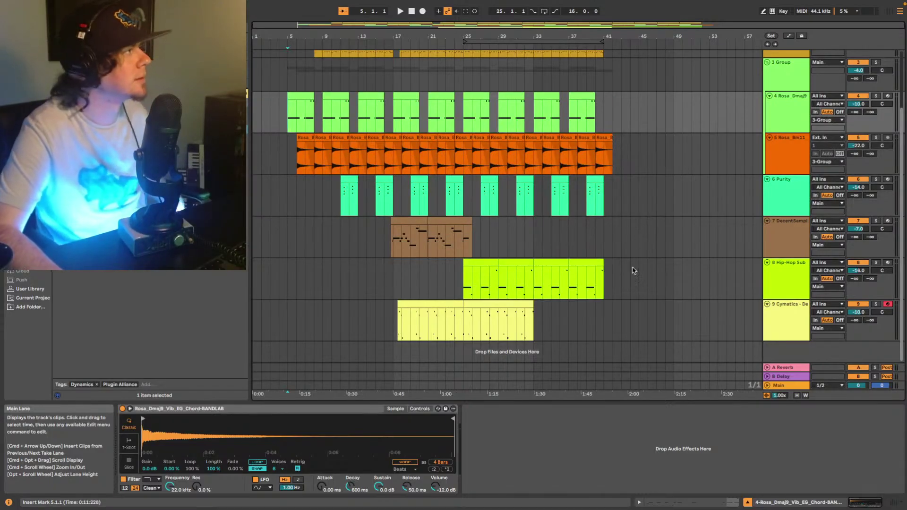
key("space")
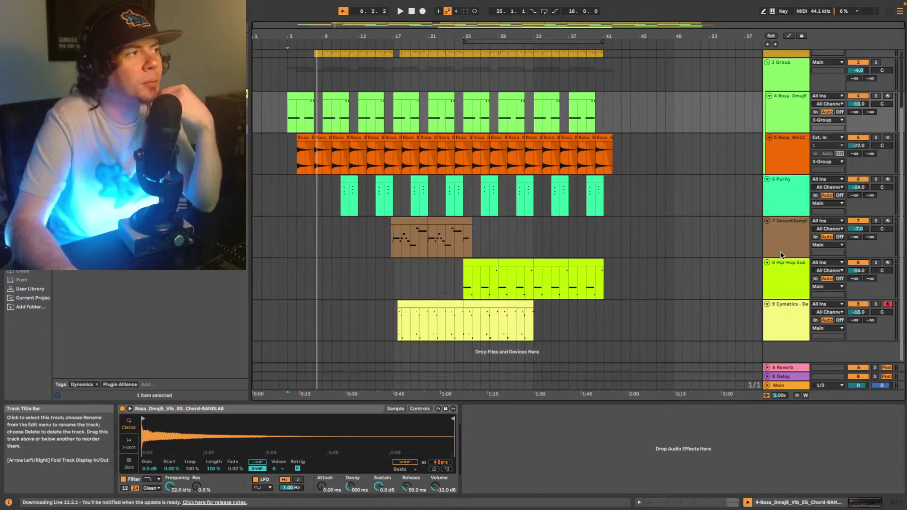
Review the devices on the 3 Group track and its two Rosa tracks, and replay the beat from bar 5
left_click(796, 84)
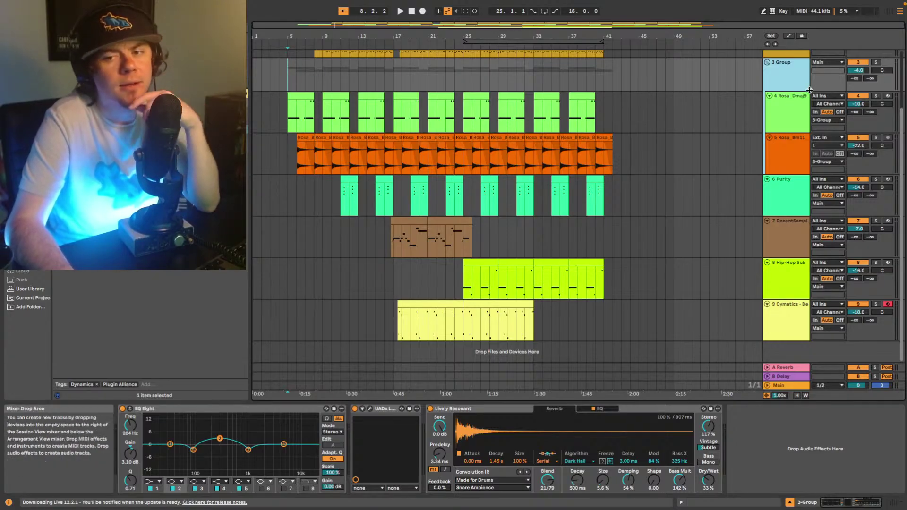
left_click(788, 119)
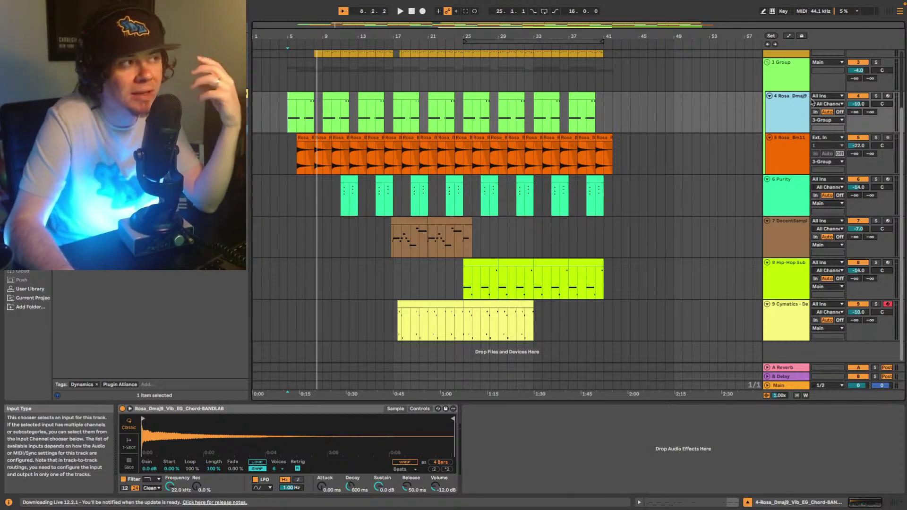
left_click(796, 146)
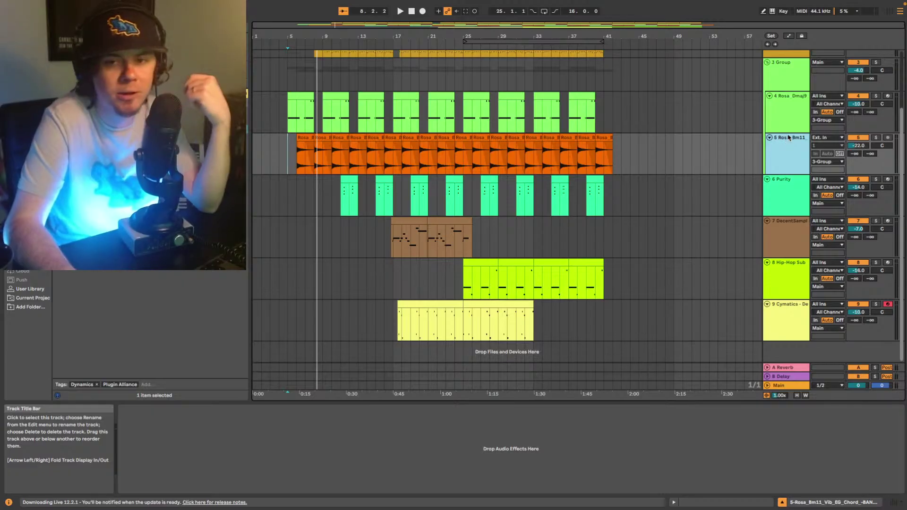
left_click(789, 114)
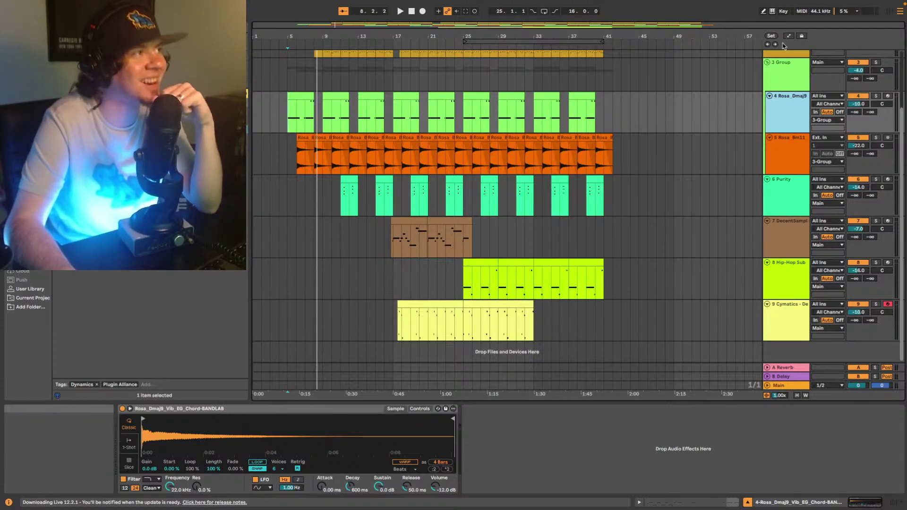
key("space")
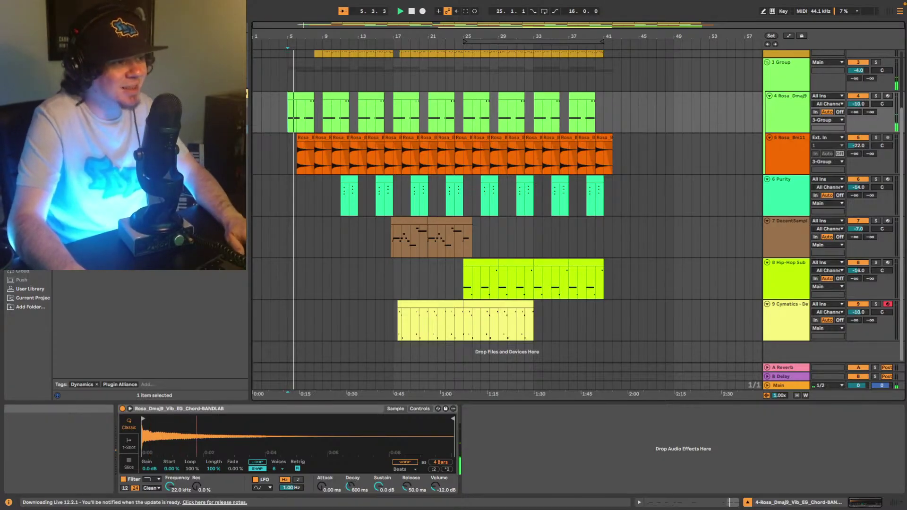
Show the mixer and check the Main track's Shadow Hills Mastering Compressor while the beat plays, closing the plug-in and stopping playback when done
left_click(894, 122)
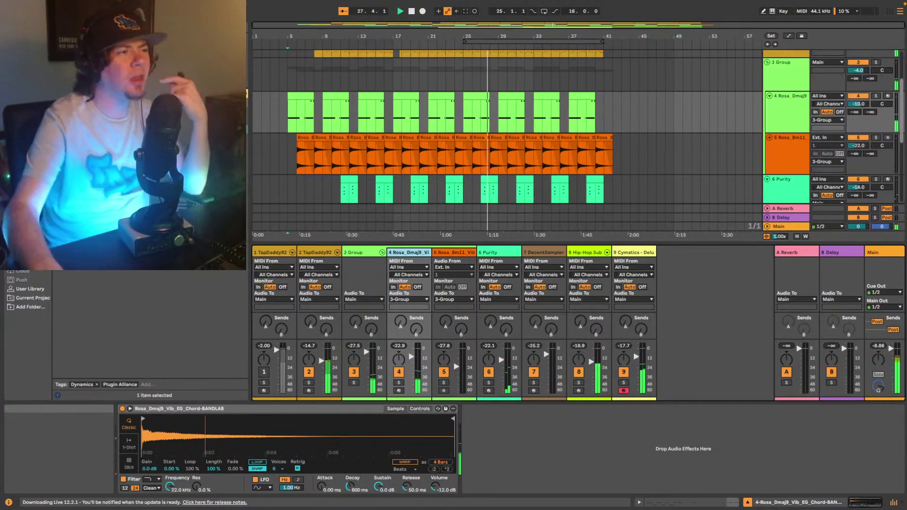
left_click(884, 253)
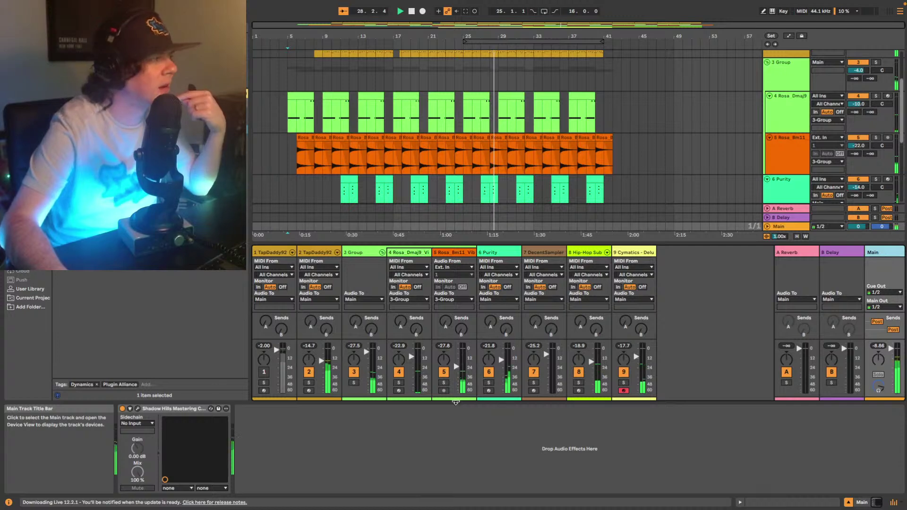
left_click(137, 408)
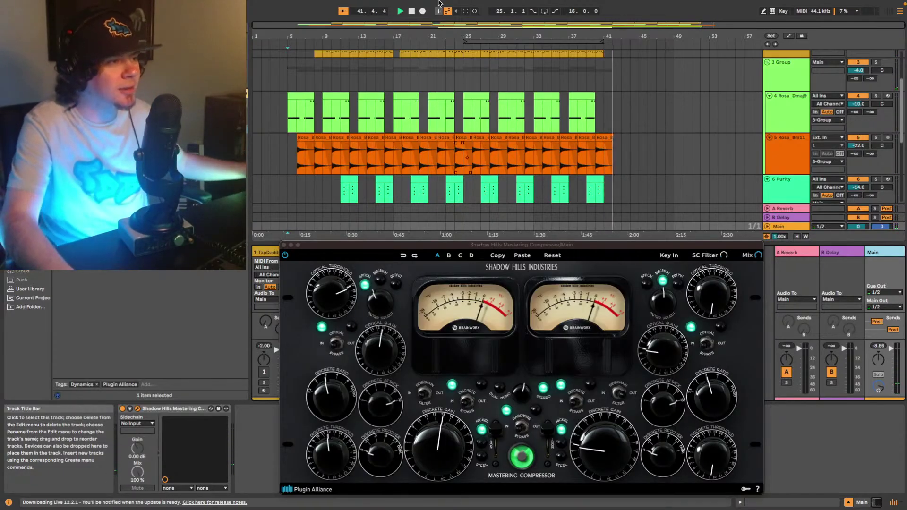
left_click(283, 244)
left_click(742, 459)
key("space")
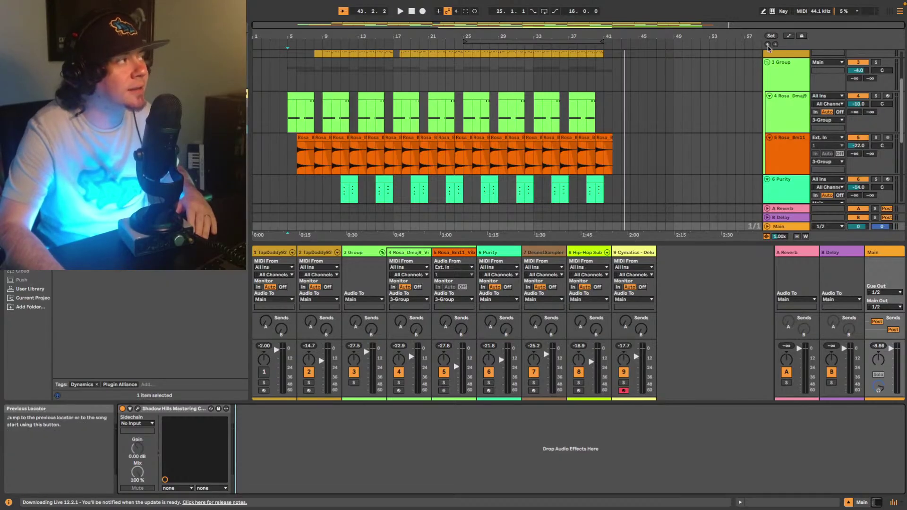
Place the insert marker at bar 5 on track 4 and replay the beat from there
left_click(308, 124)
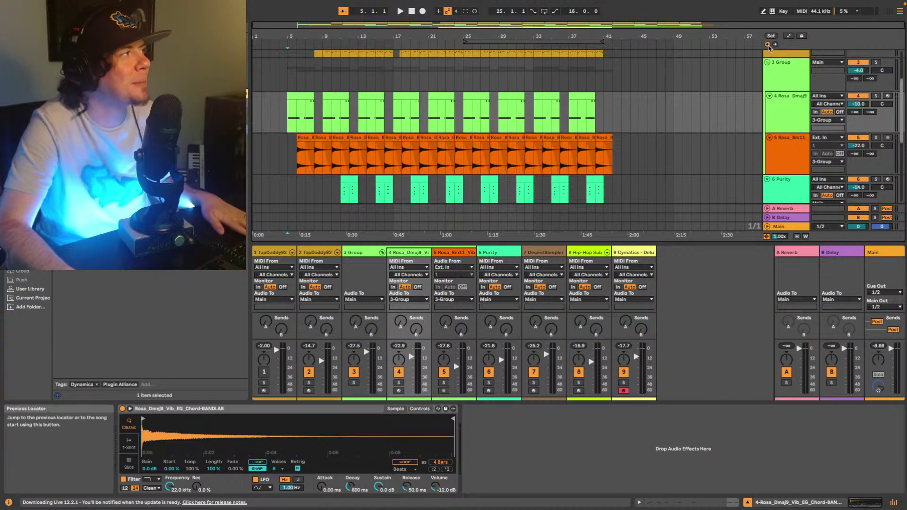
key("Home")
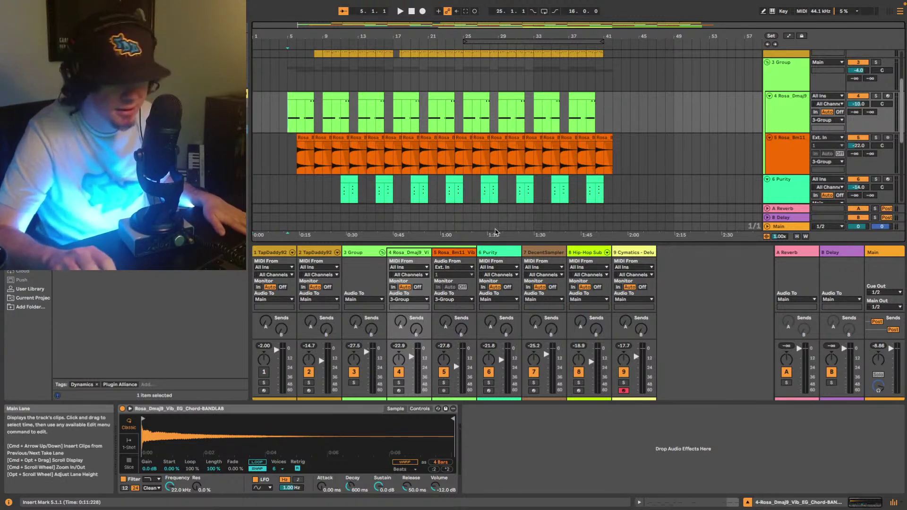
key("space")
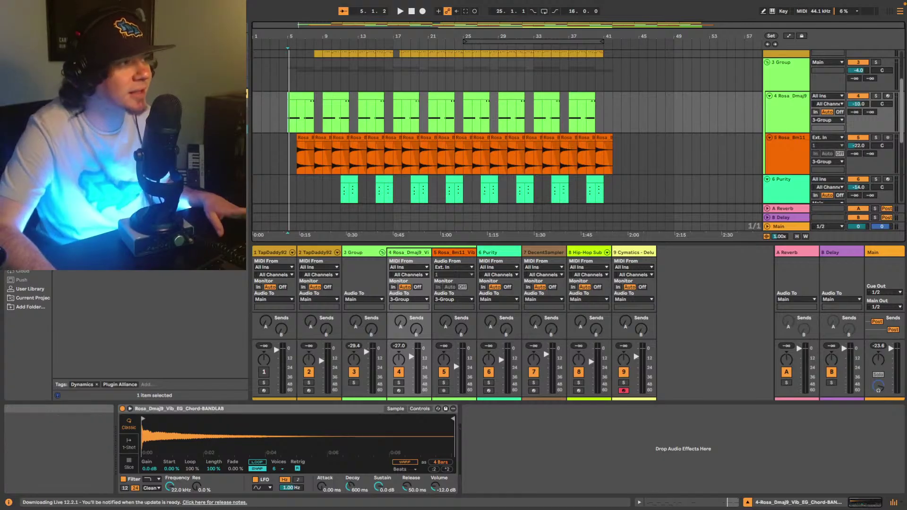
key("space")
scroll(563, 70, "down", 5)
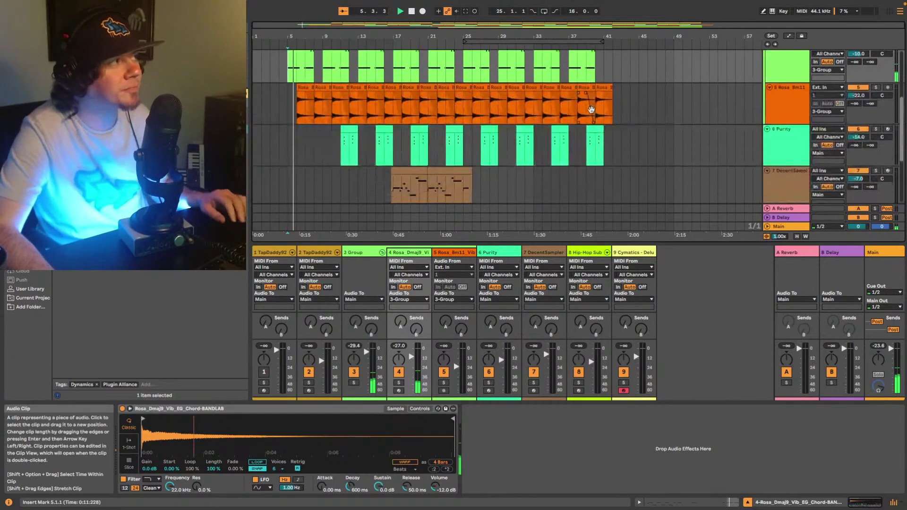
Review the Hip-Hop Sub track's devices from bar 25 and look over the remaining tracks of the arrangement
left_click(463, 151)
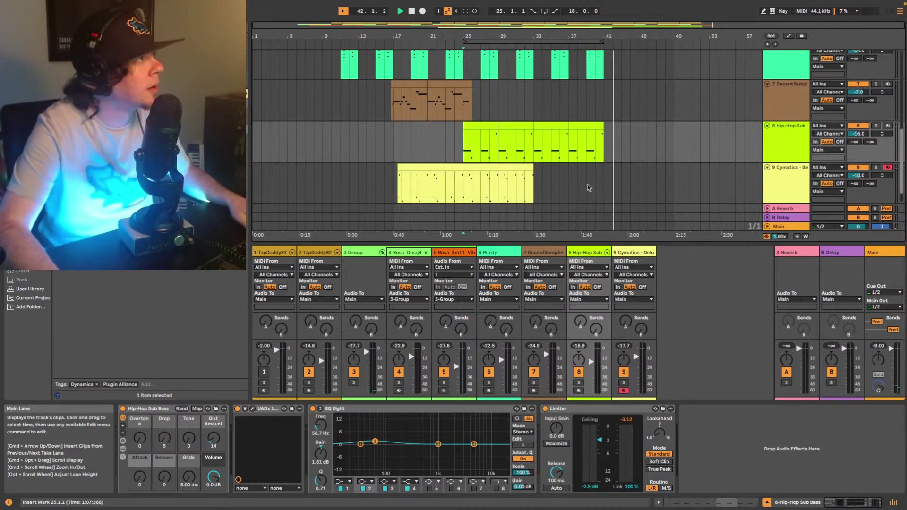
scroll(590, 182, "up", 5)
scroll(590, 182, "up", 2)
scroll(661, 184, "down", 8)
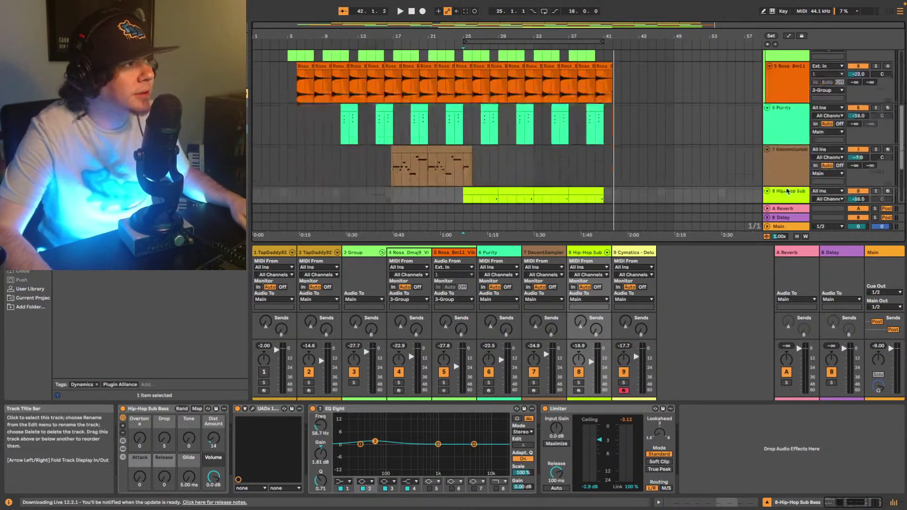
Search the browser for Utility, add it after the compressor on the Main track, and set its Gain to 9 dB
left_click(779, 226)
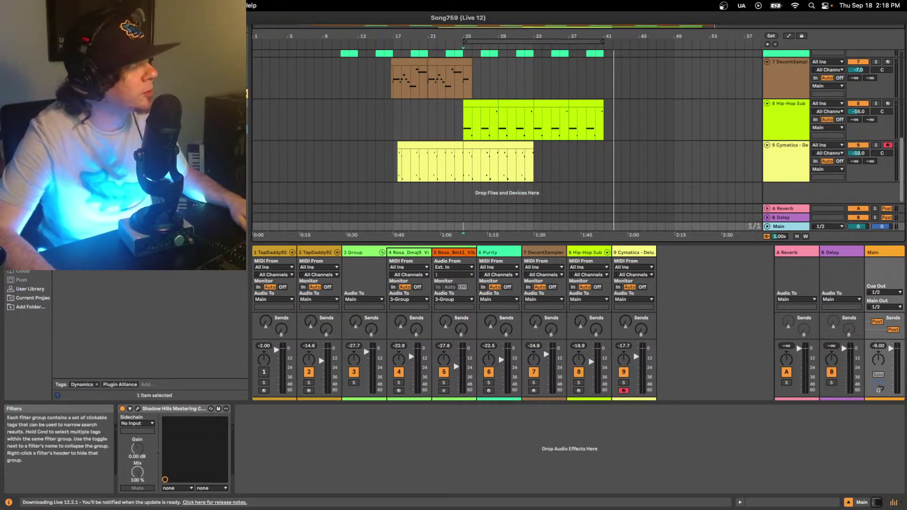
left_click(123, 27)
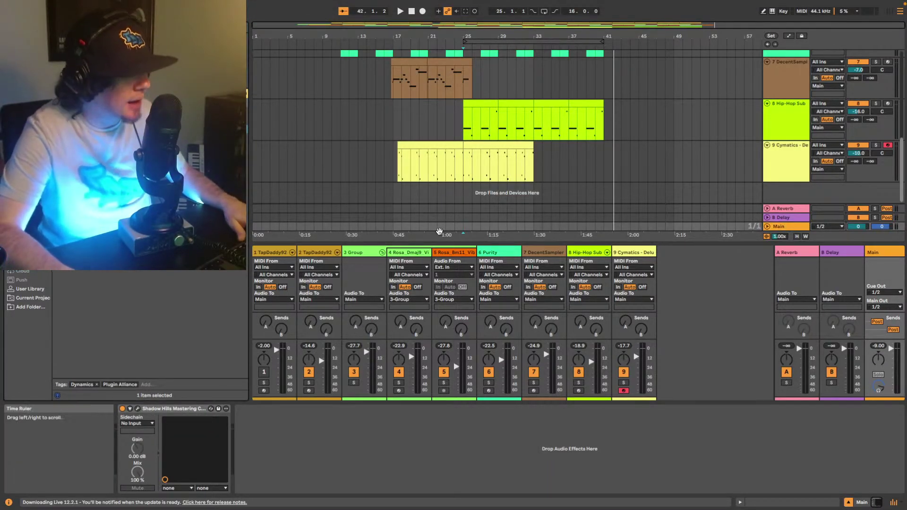
key("BackSpace")
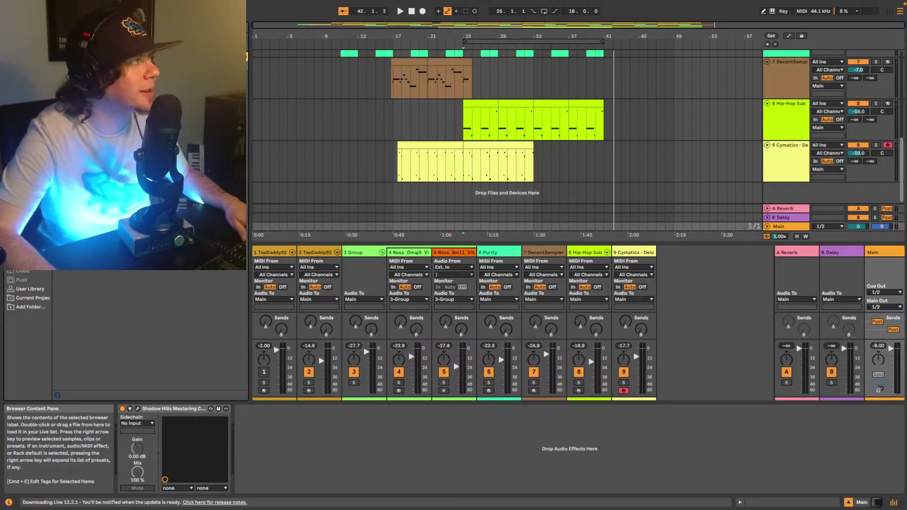
left_click_drag(142, 83, 324, 454)
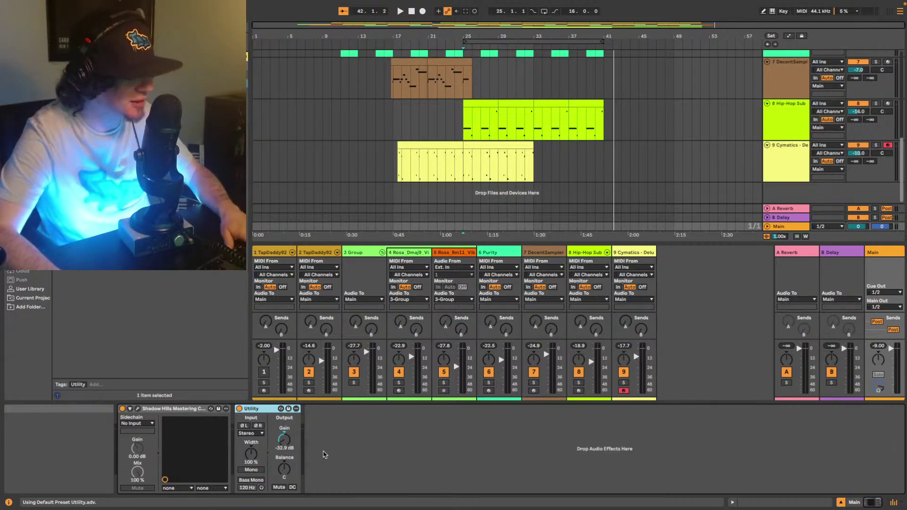
type("9")
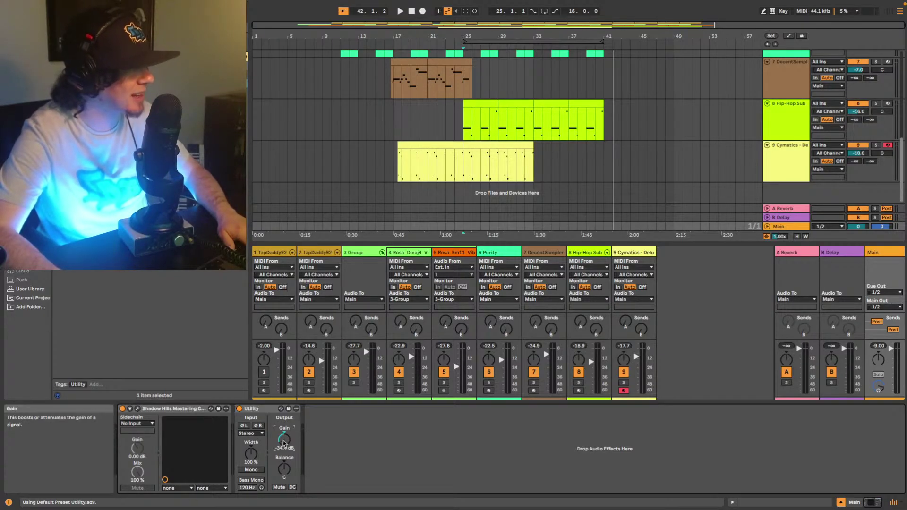
key("Return")
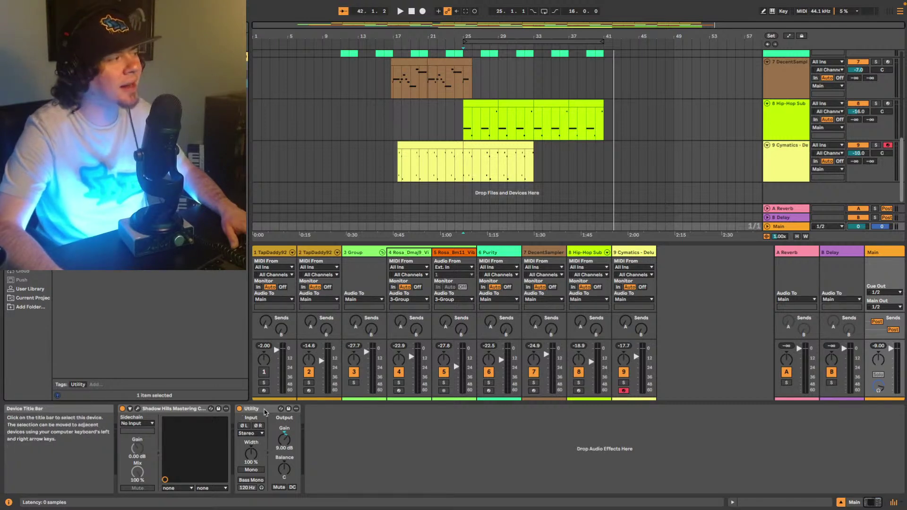
Select the Utility device on the Main track and start a new device search in the browser
left_click(266, 411)
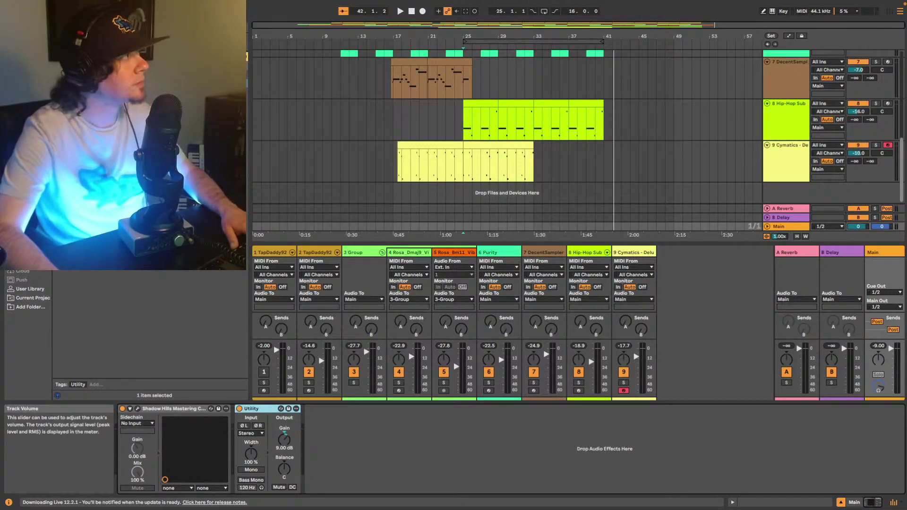
left_click(122, 27)
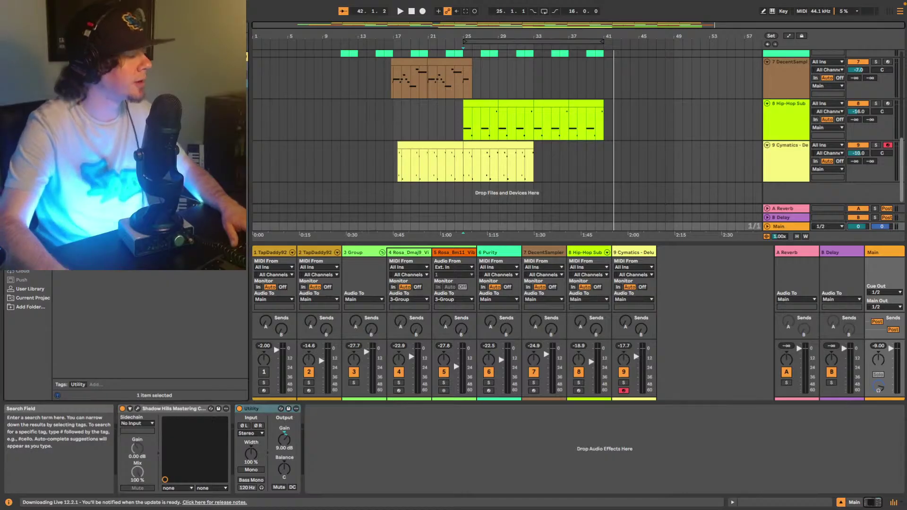
Add a Limiter after the Utility in the Main track's device chain
type("limiter")
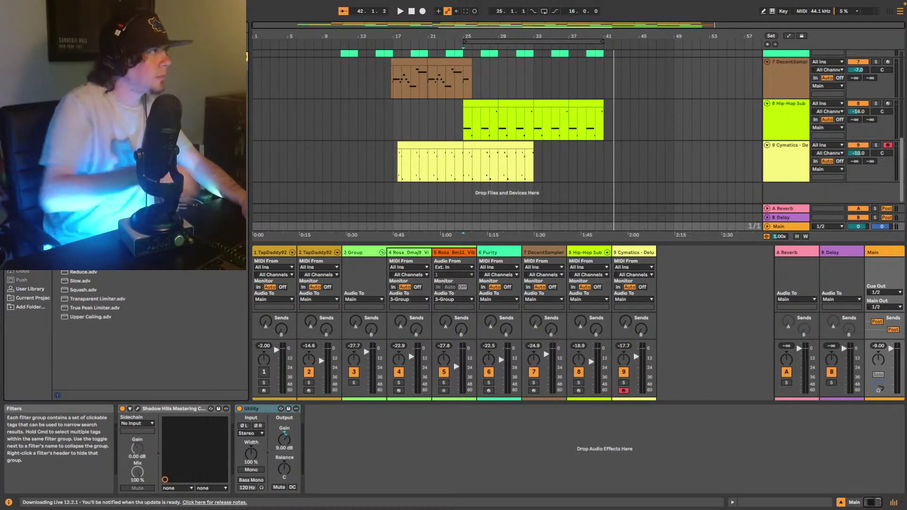
left_click_drag(85, 83, 363, 420)
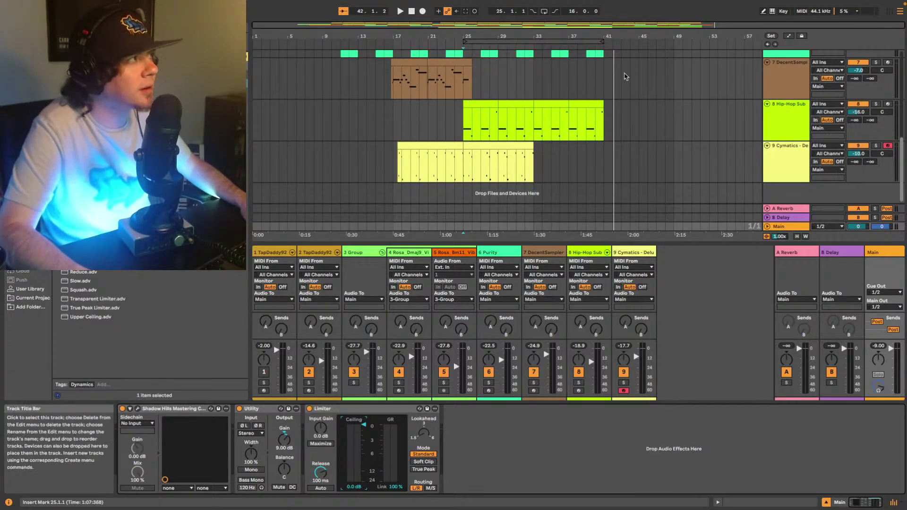
Play the arrangement from bar 5, where the first Rosa_Dmaj9 clip begins
scroll(704, 85, "up", 10)
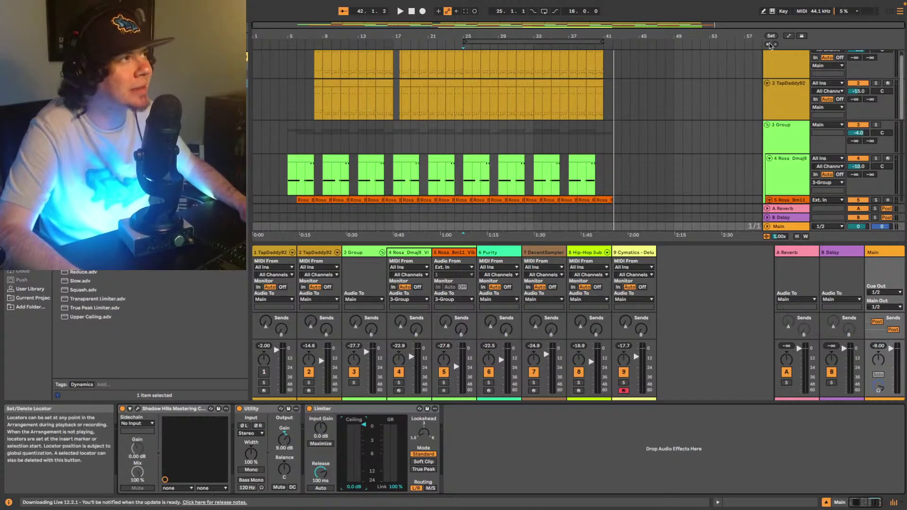
left_click(768, 44)
left_click(289, 180)
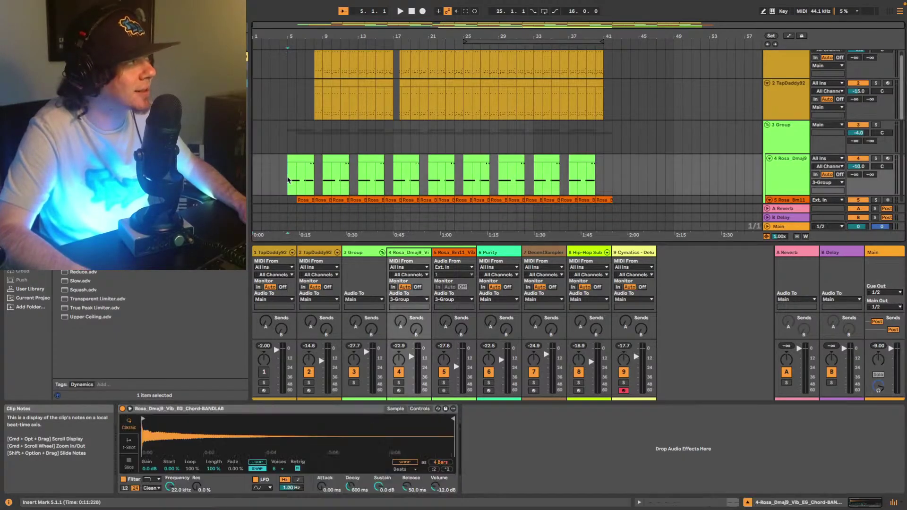
scroll(456, 191, "down", 6)
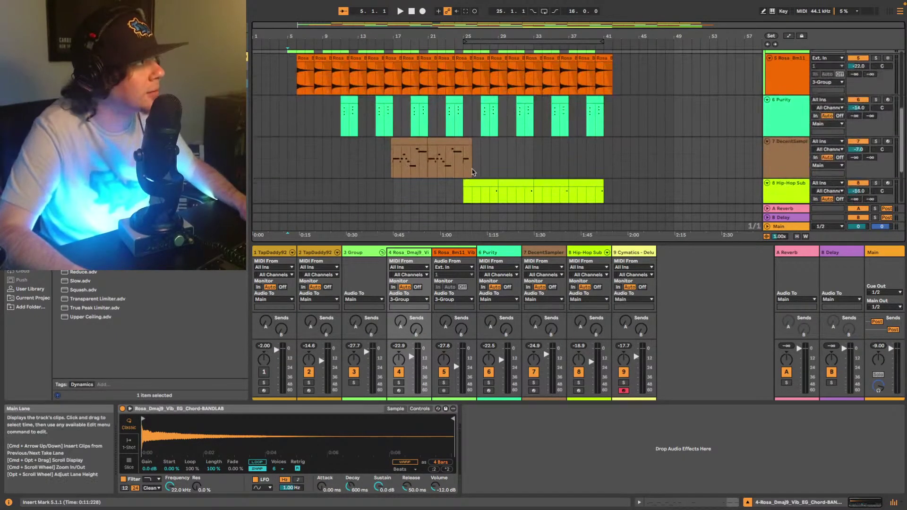
key("space")
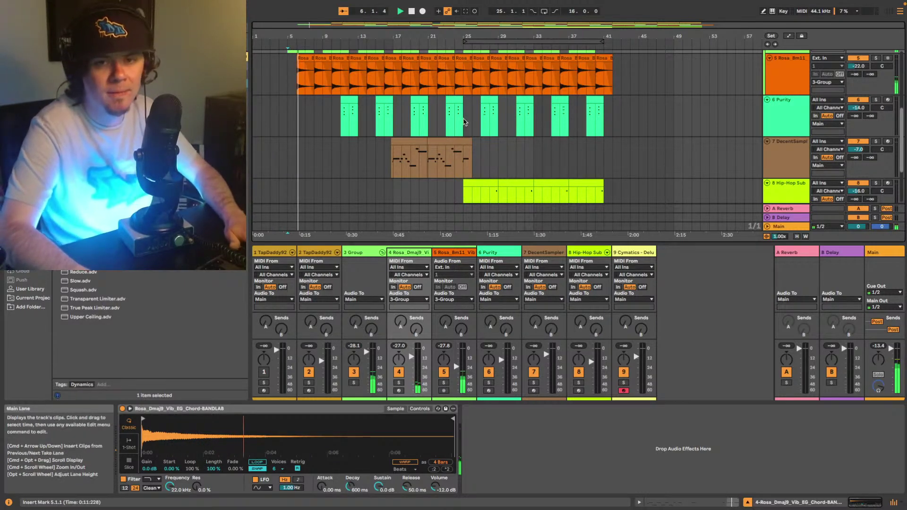
Add Youlean Loudness Meter 2 after the Limiter on the Main track
left_click(871, 254)
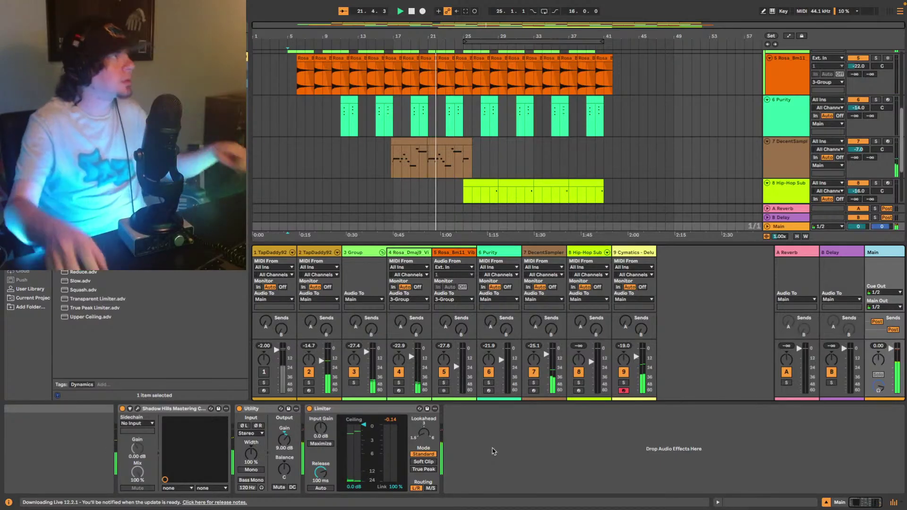
left_click(142, 27)
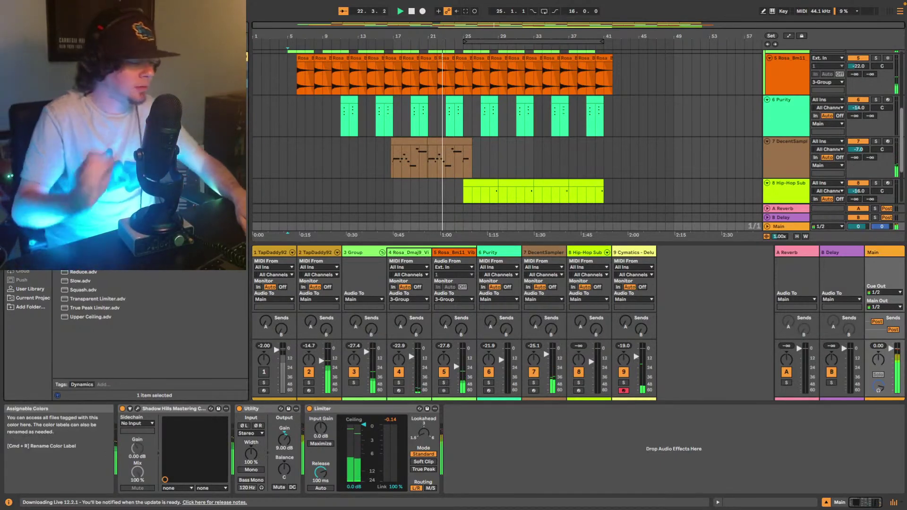
type("s")
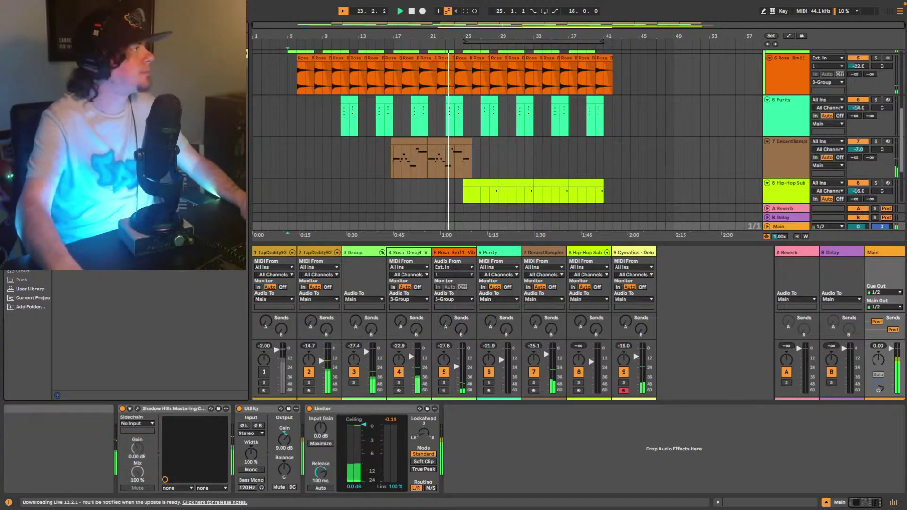
left_click_drag(142, 61, 554, 482)
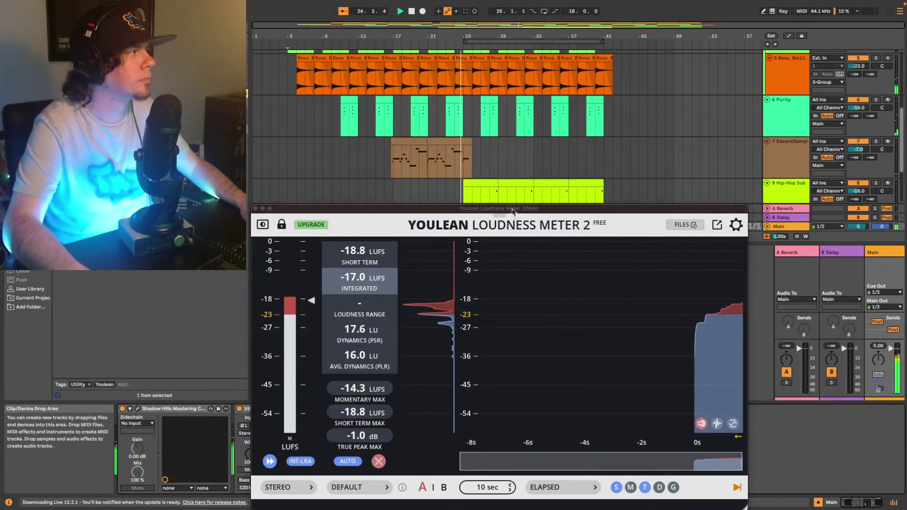
Measure the mix's loudness through to the end of the arrangement, stop playback and close the meter window
left_click_drag(512, 216, 424, 149)
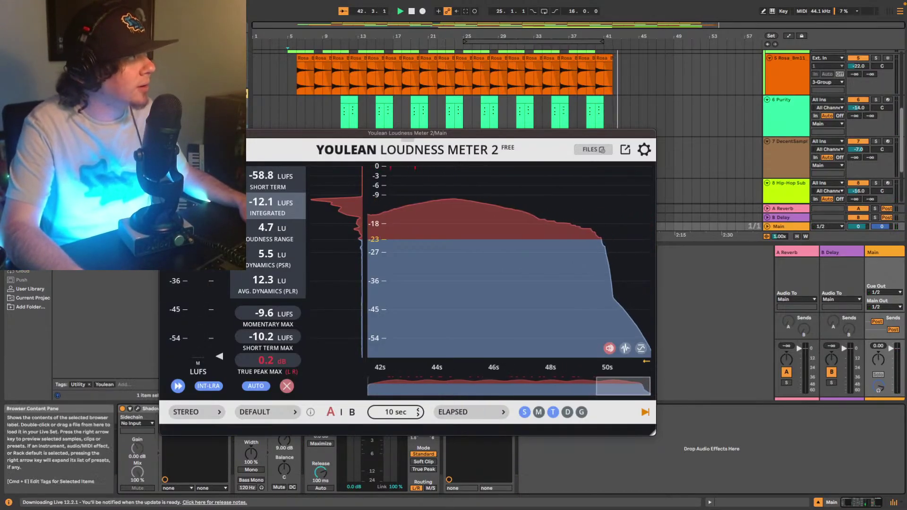
key("space")
left_click(165, 133)
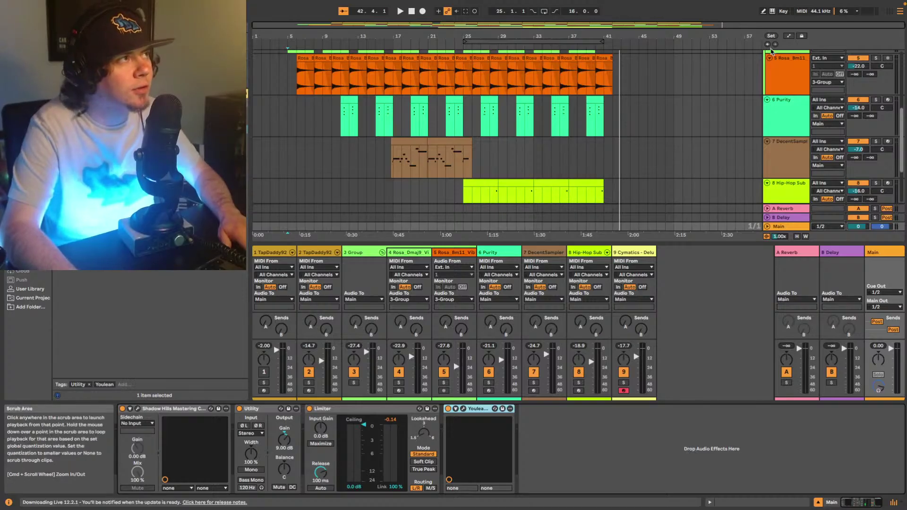
Insert Ozone 9 Elements between the Limiter and the loudness meter on the Main track
left_click(767, 44)
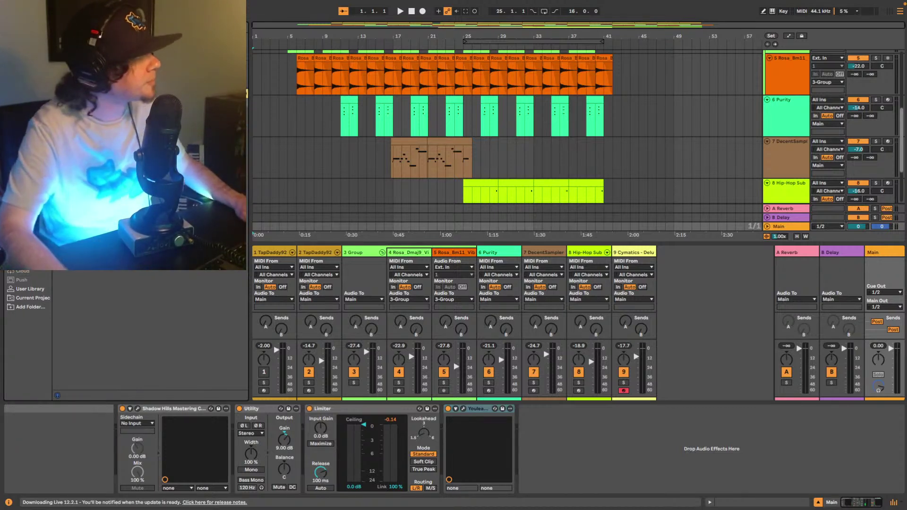
left_click_drag(113, 95, 443, 416)
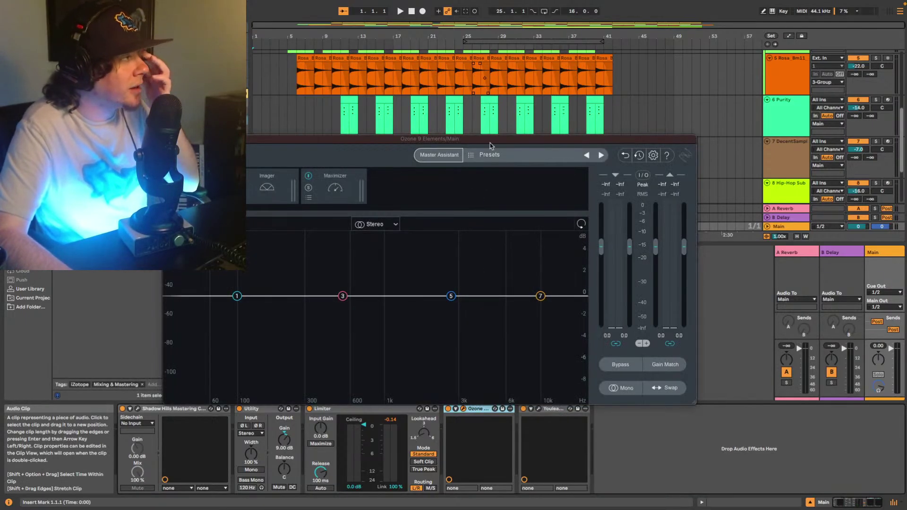
left_click_drag(463, 139, 454, 203)
Run Ozone's Master Assistant with Medium intensity for Streaming on playback from bar 25 and accept its suggestion
scroll(536, 145, "down", 2)
scroll(536, 145, "down", 3)
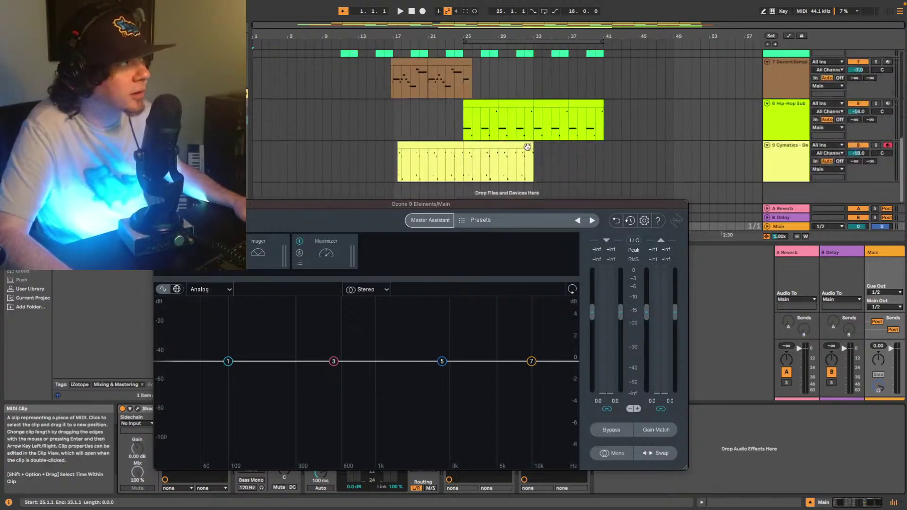
left_click(468, 129)
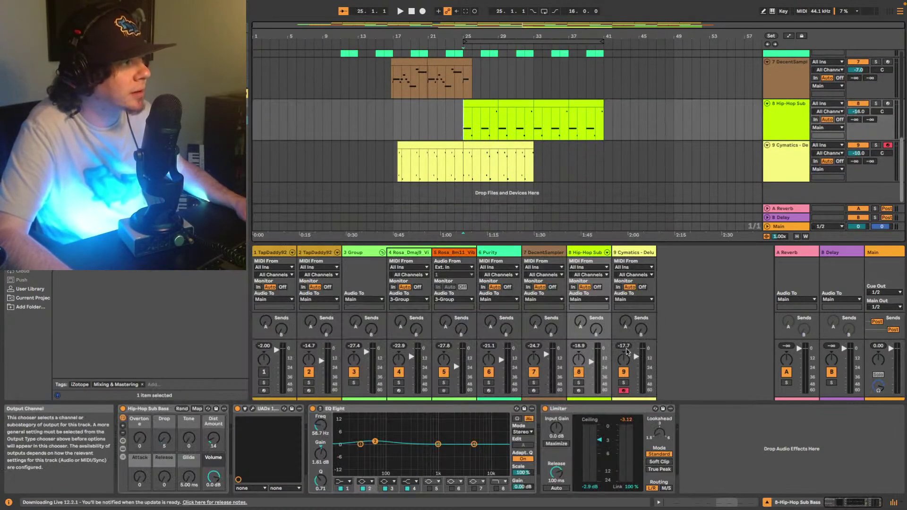
left_click(877, 253)
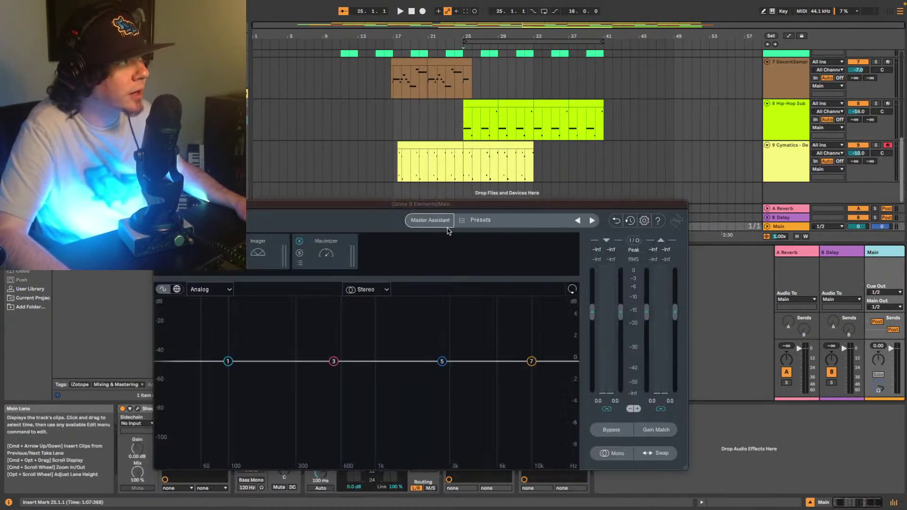
left_click(330, 252)
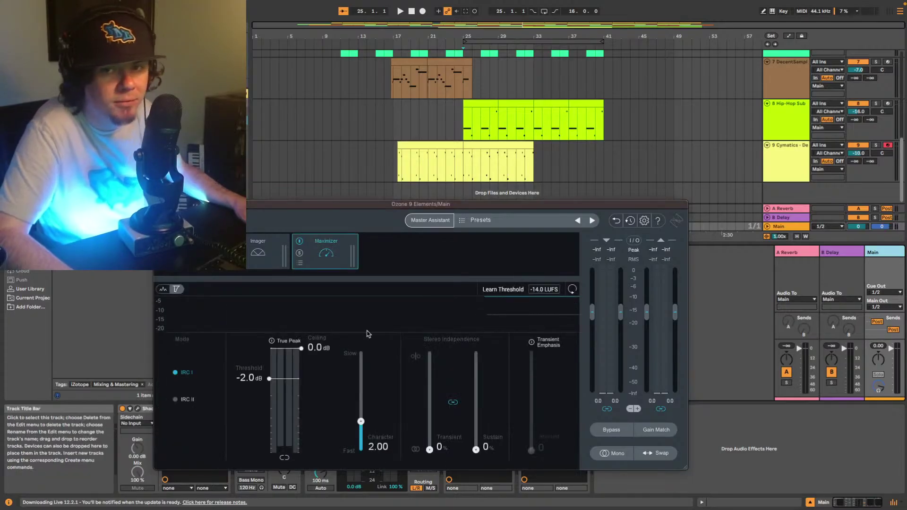
left_click(430, 220)
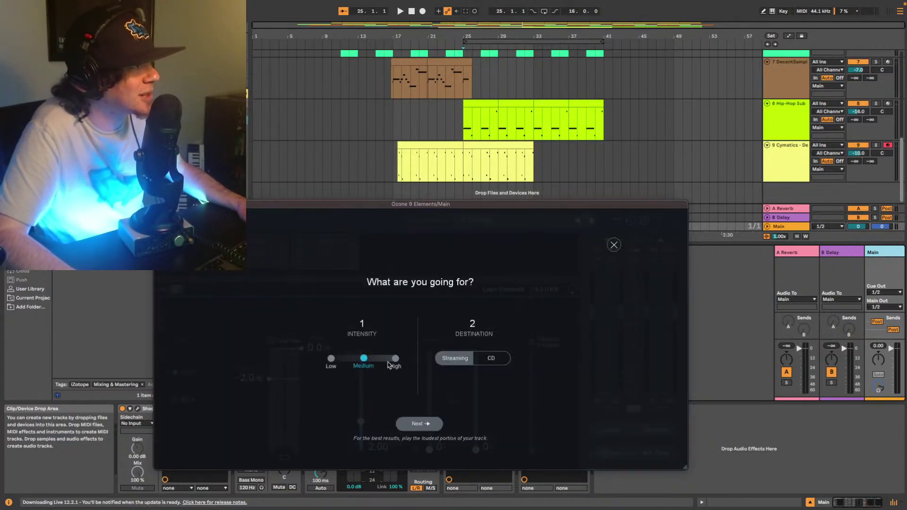
left_click(419, 423)
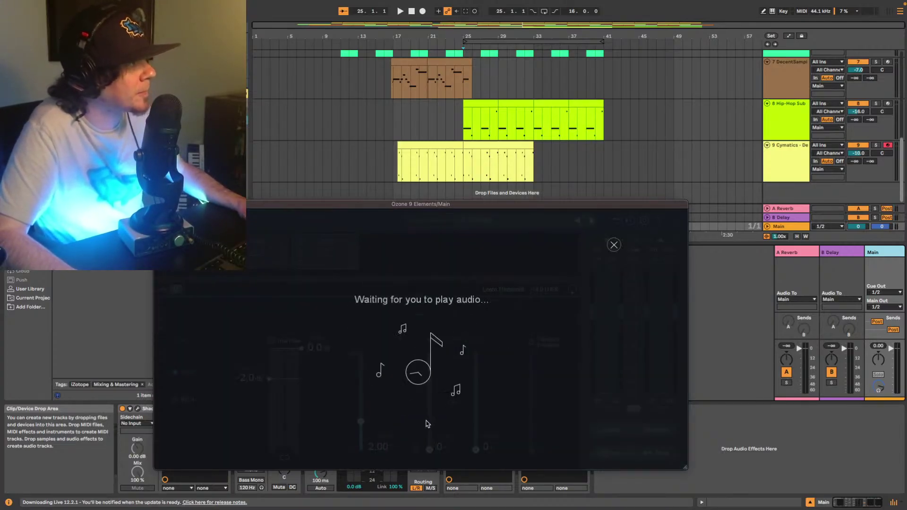
key("space")
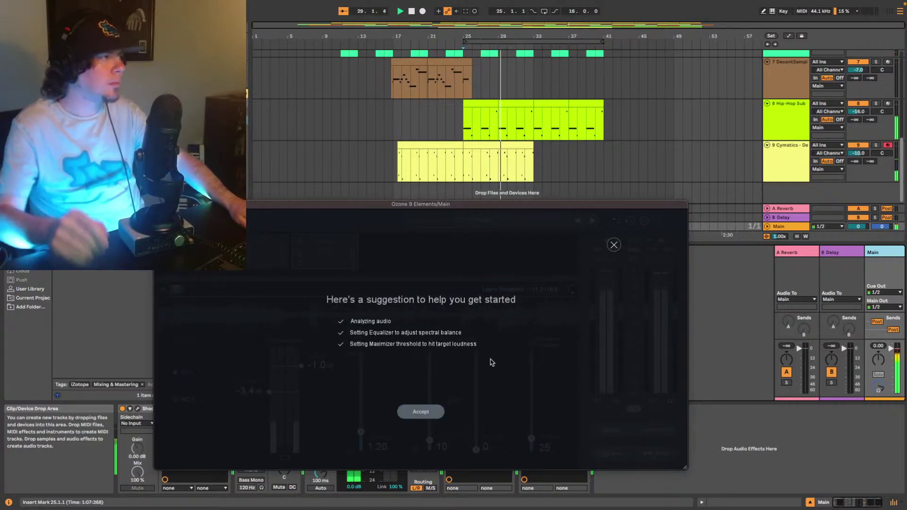
left_click(422, 412)
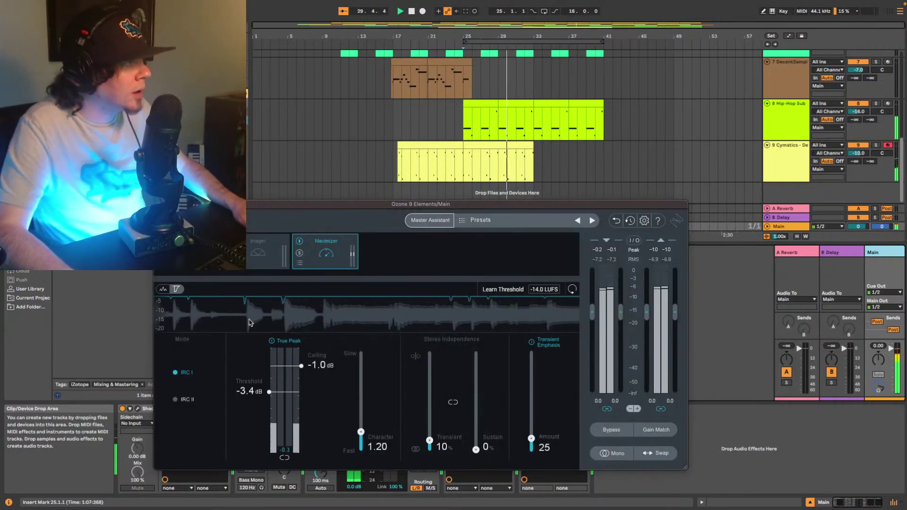
Set the gain of band 1, the low shelf, in Ozone's equalizer to -0.8 dB at 165 Hz
left_click(189, 254)
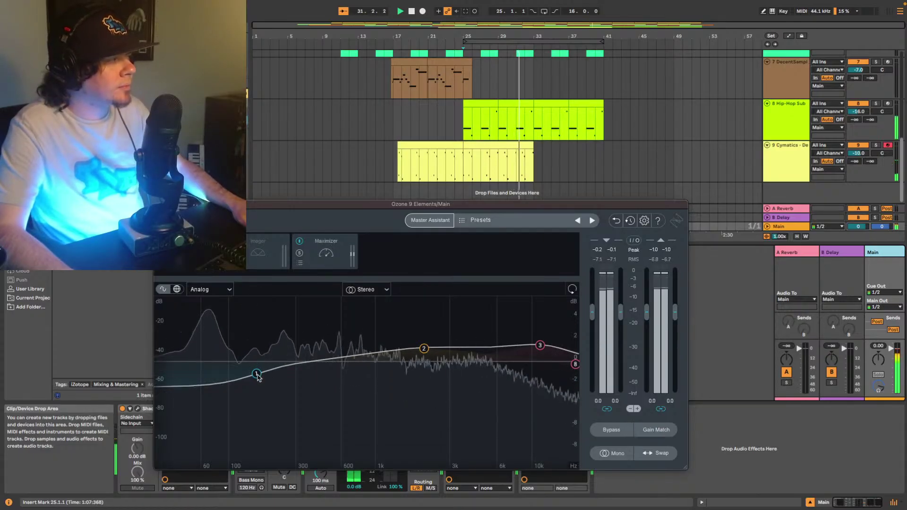
mouse_move(258, 378)
left_mouse_down()
mouse_move(257, 364)
mouse_move(259, 373)
left_mouse_up()
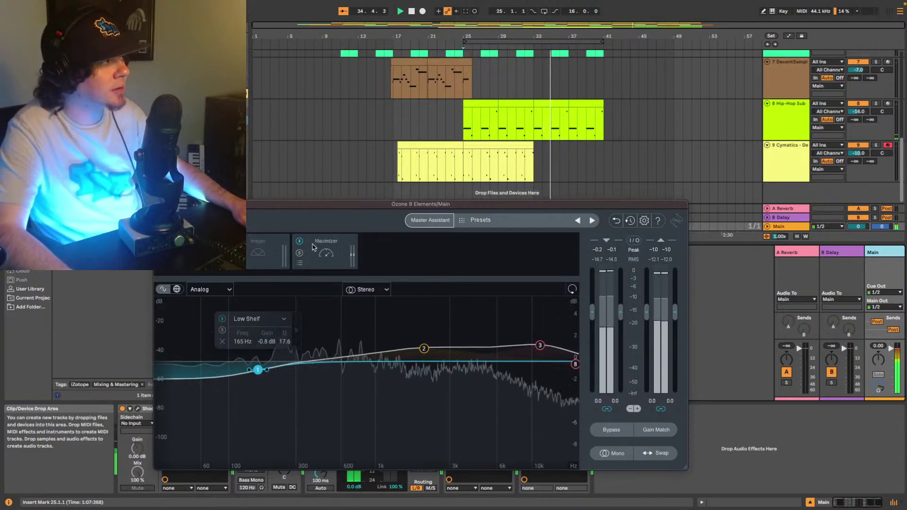
Set the Maximizer's ceiling to 0.0 dB and its threshold to -4.0 dB, and stop playback
left_click(329, 261)
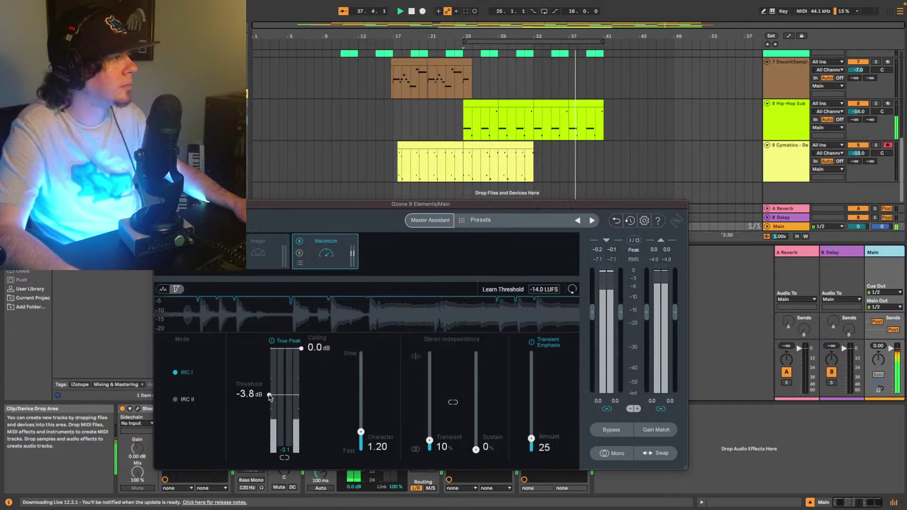
left_click_drag(269, 397, 271, 398)
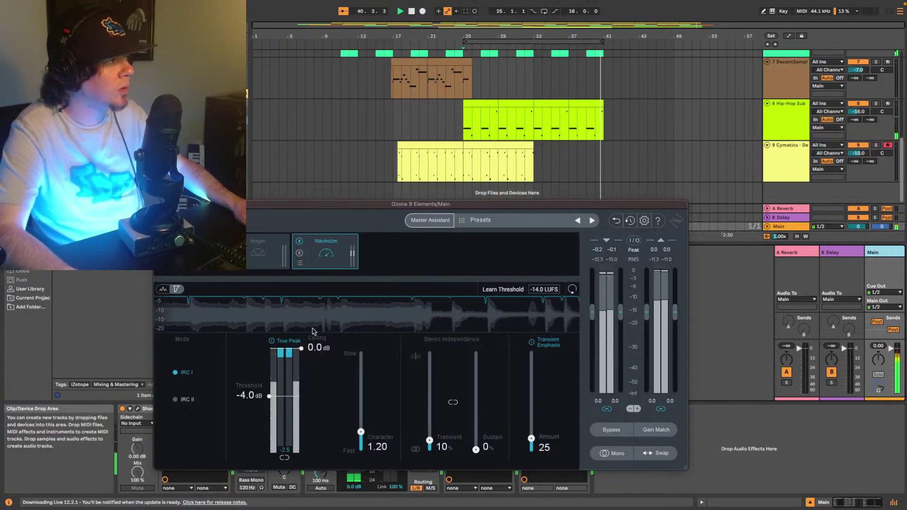
key("space")
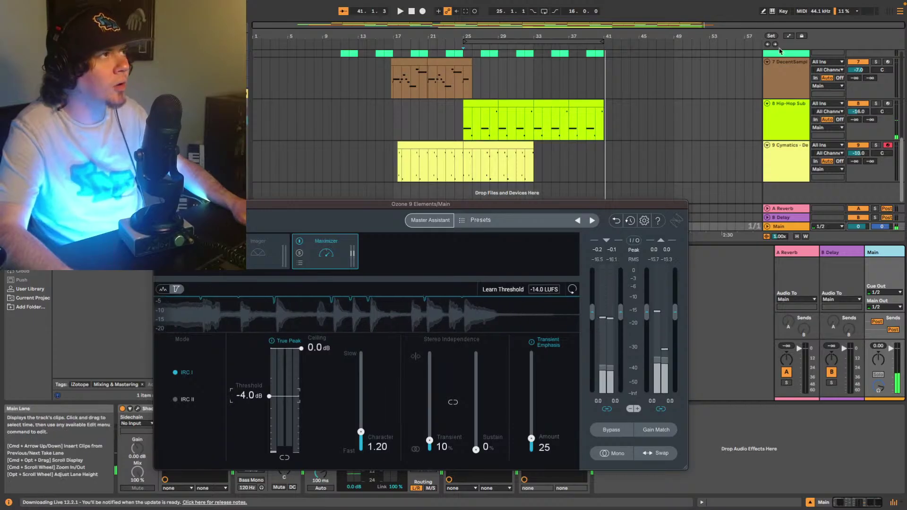
Measure the mastered mix's loudness from bar 5 to the end with Youlean Loudness Meter 2 and close the meter
left_click(767, 44)
scroll(519, 142, "up", 5)
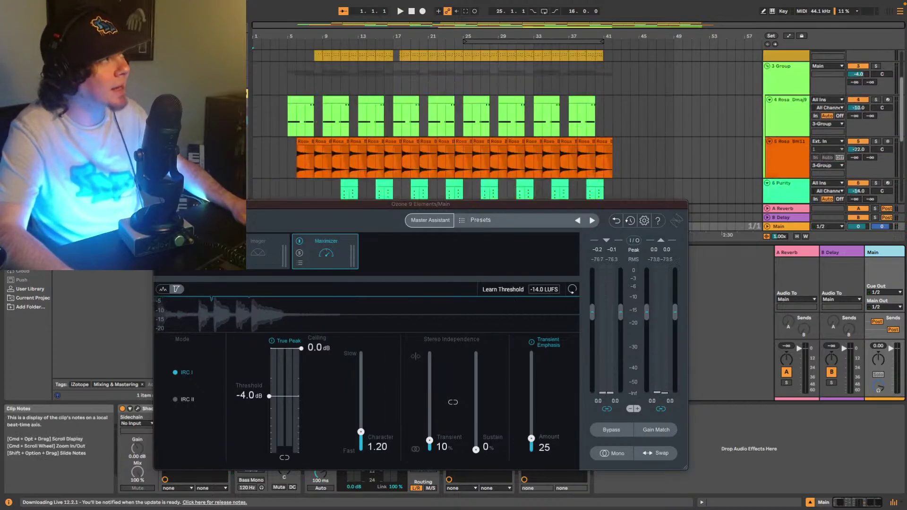
left_click(289, 117)
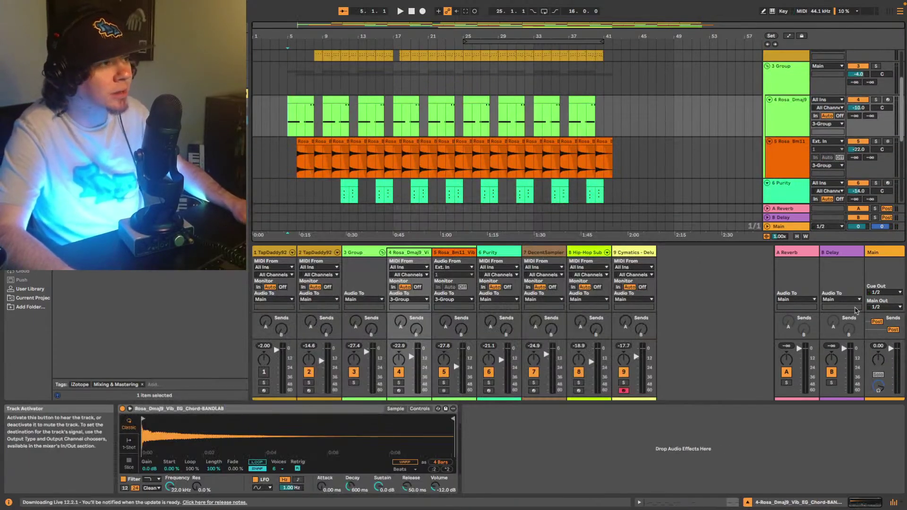
left_click(881, 254)
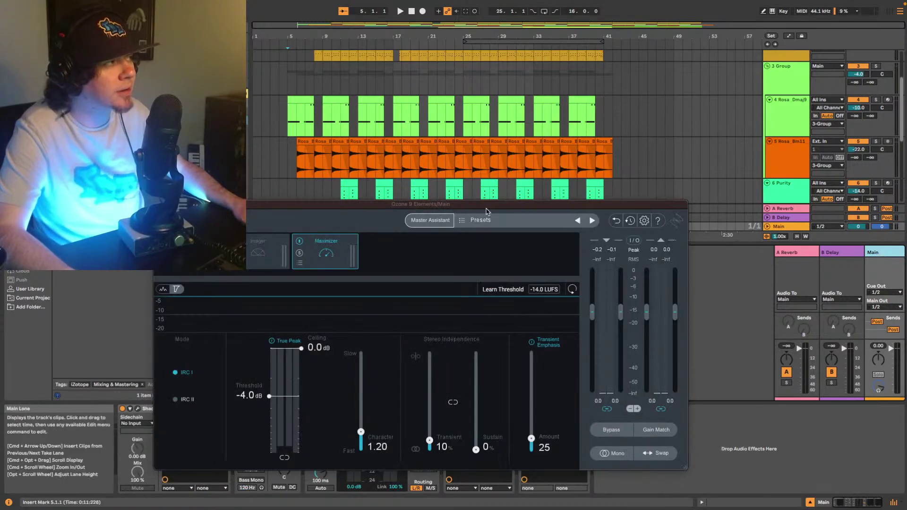
left_click_drag(482, 205, 510, 71)
left_click(538, 409)
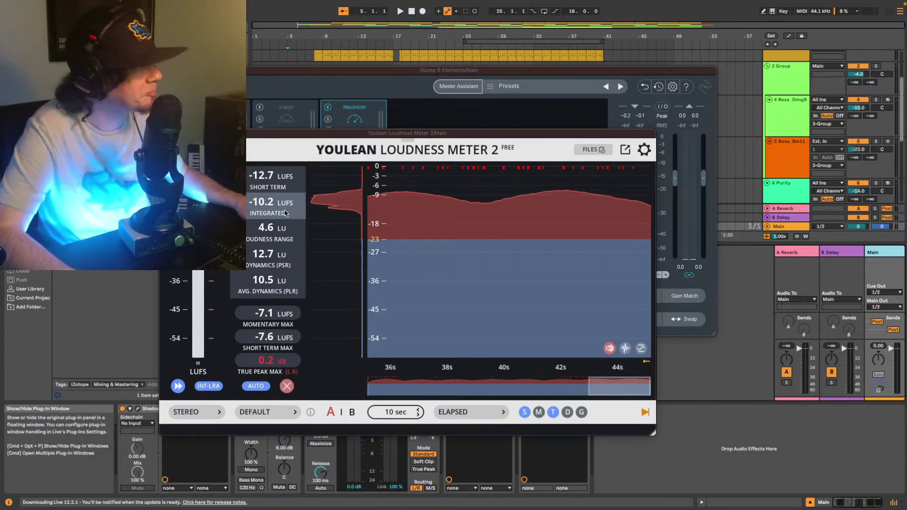
key("space")
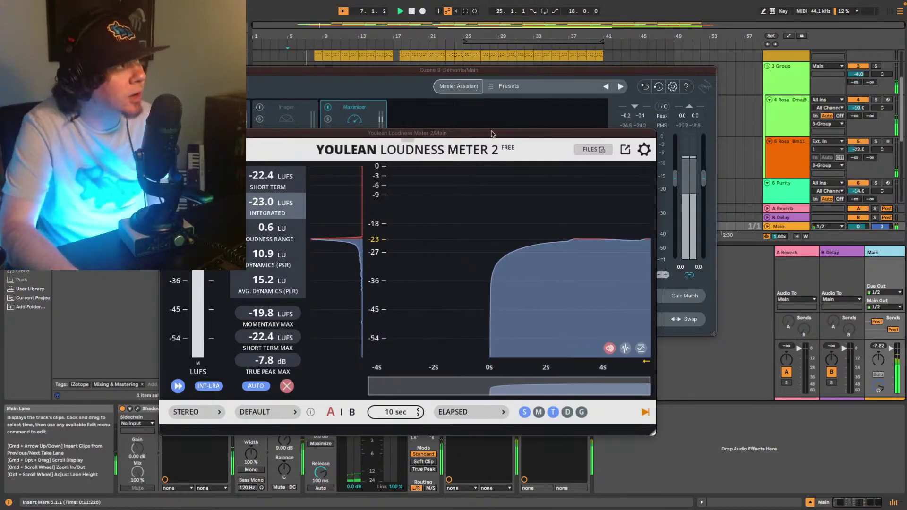
left_click_drag(492, 134, 507, 101)
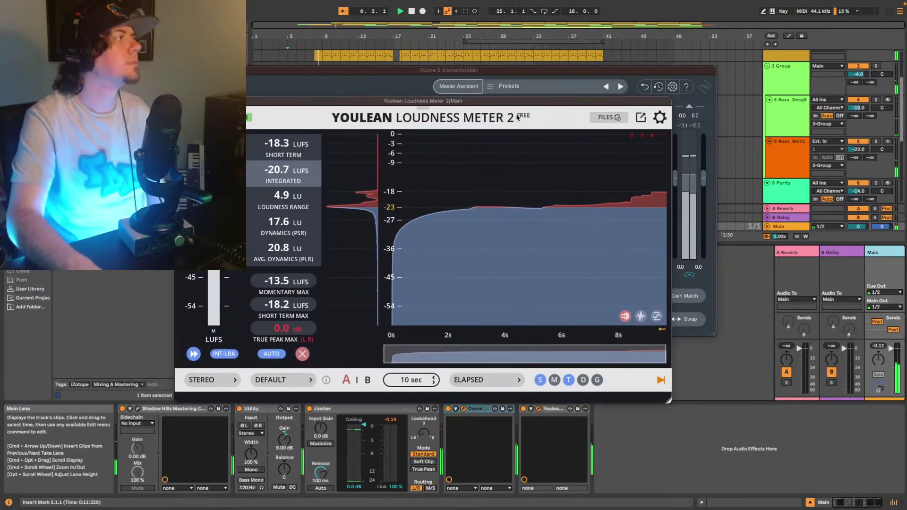
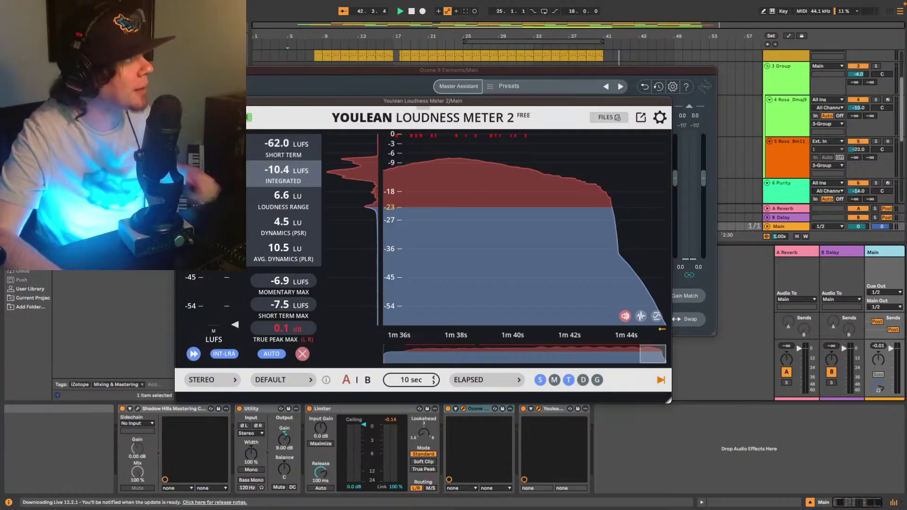
left_click(180, 101)
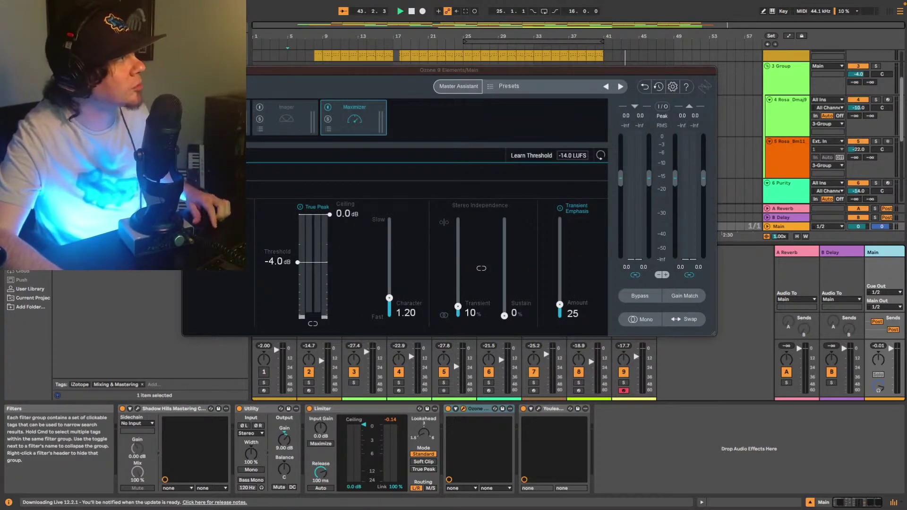
Close the Ozone window, stop playback and save the Live Set under the new name Song759 (Live 12) Mix V1
left_click(187, 70)
key("space")
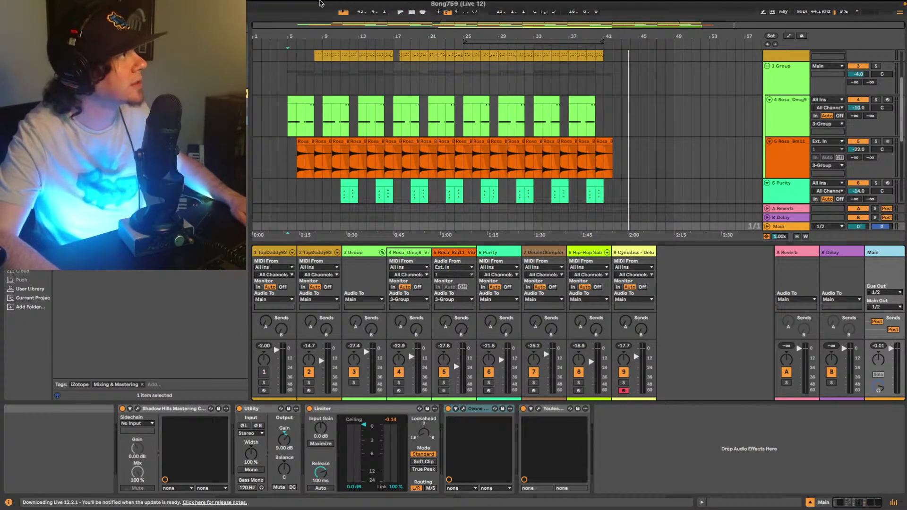
mouse_move(320, 3)
left_click(51, 5)
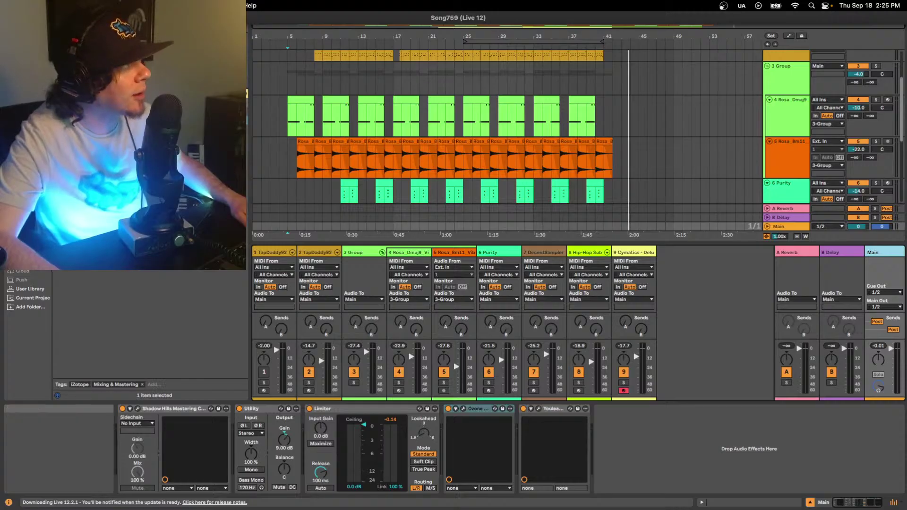
left_click(75, 94)
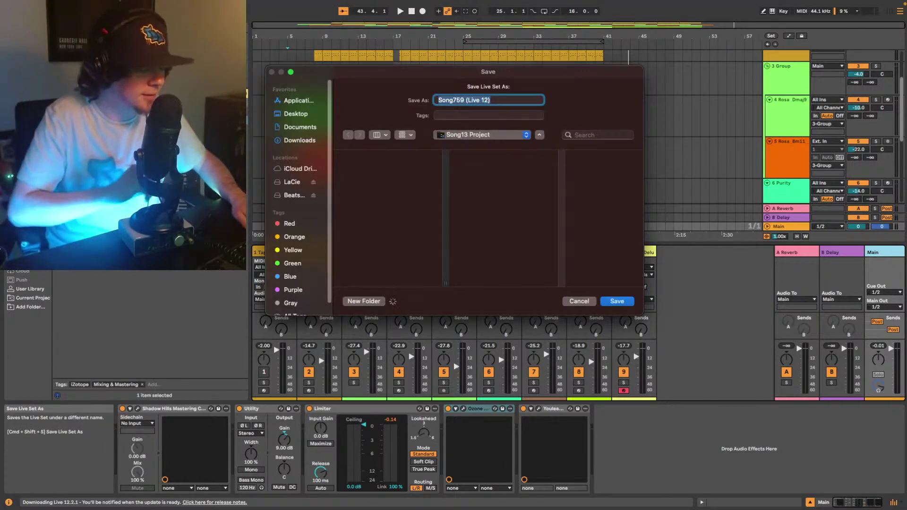
key("Right")
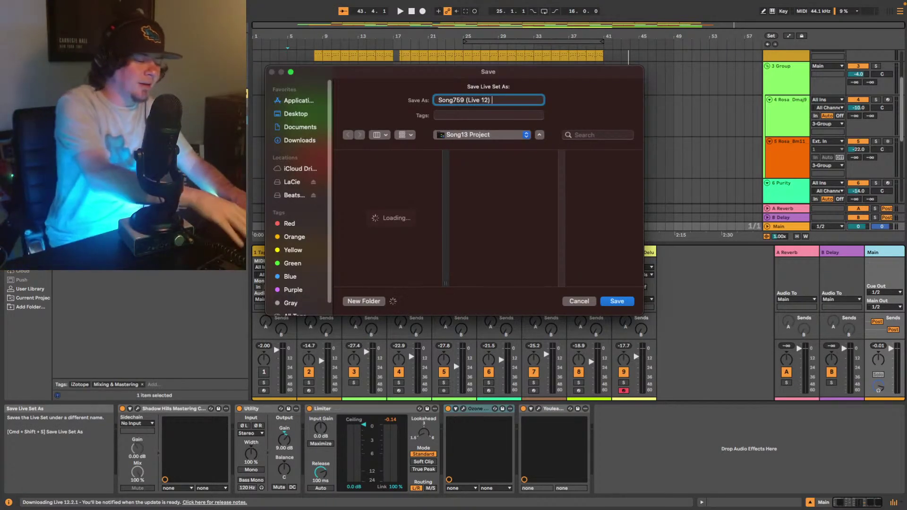
type("Mix V1")
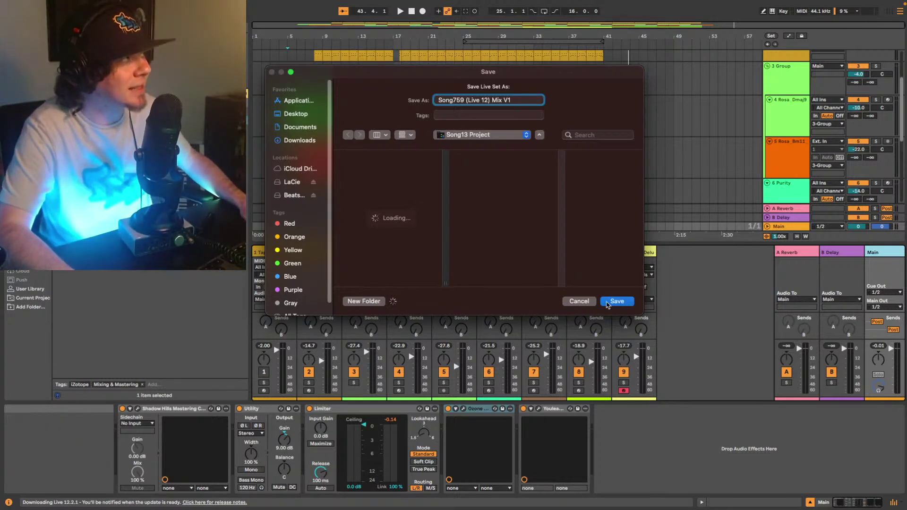
left_click(615, 301)
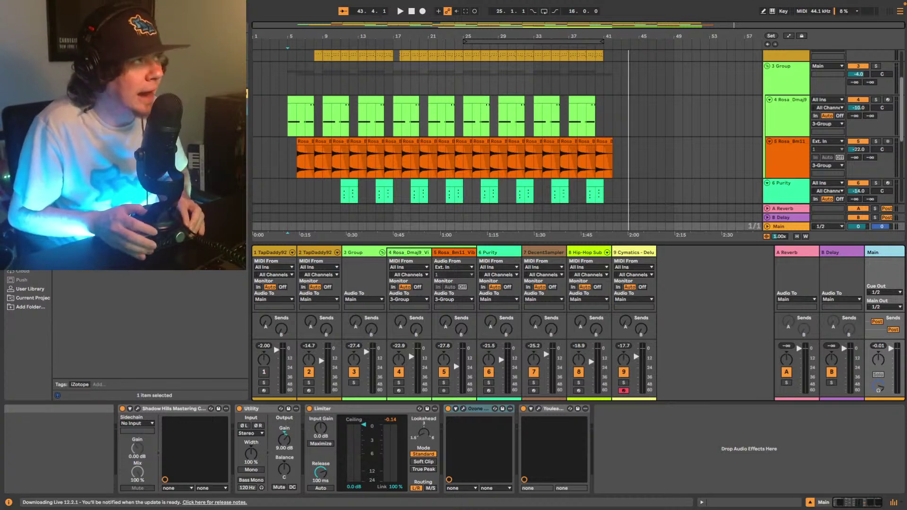
Play the mastered mix from bar 5 and look over the clips on all tracks of the arrangement
left_click(754, 425)
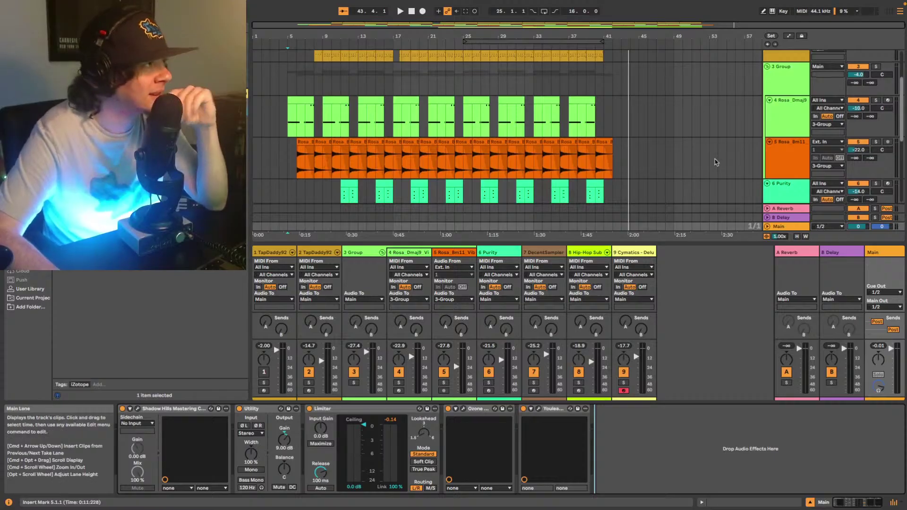
scroll(716, 162, "down", 6)
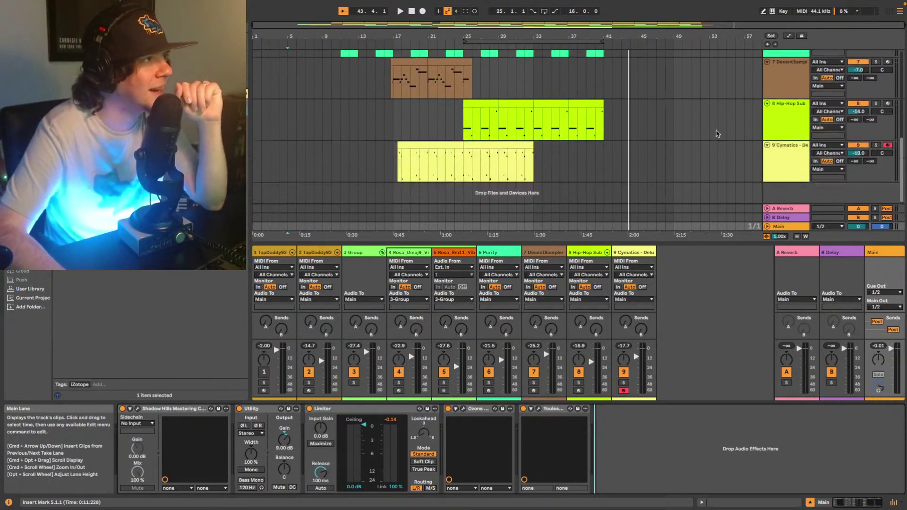
scroll(715, 134, "up", 8)
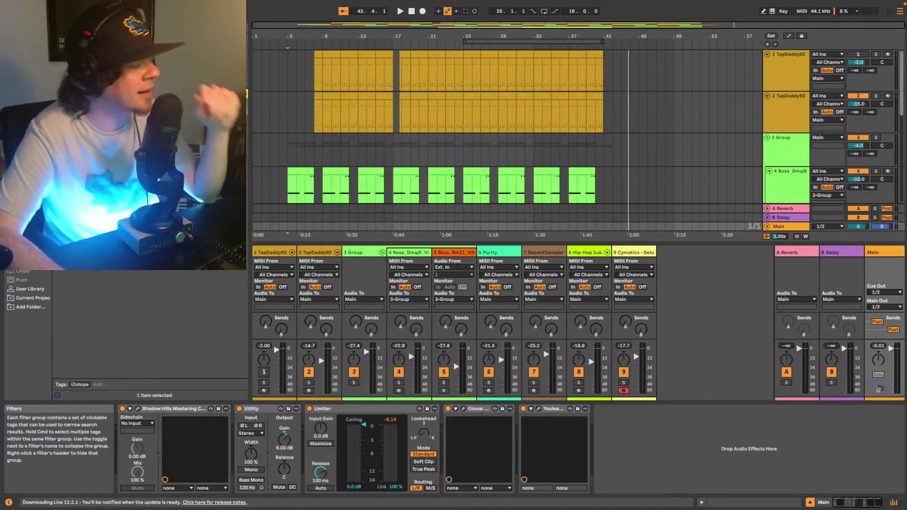
key("space")
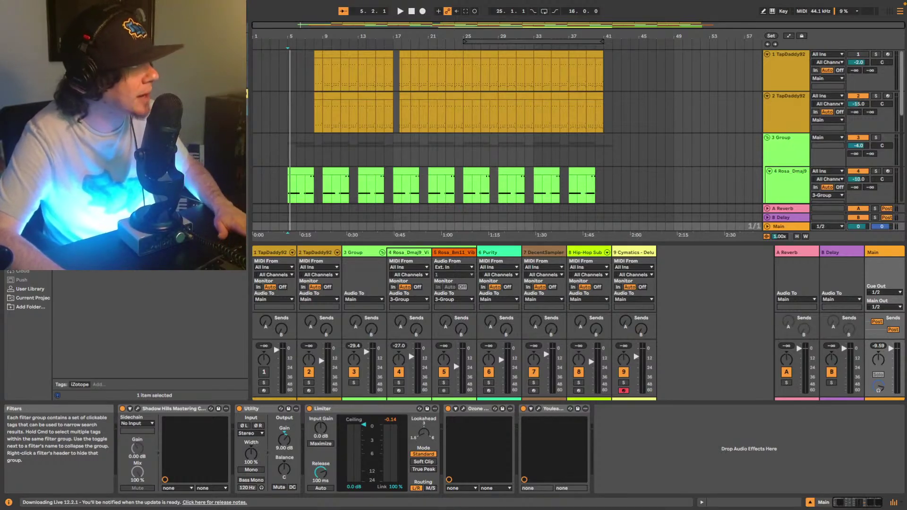
key("space")
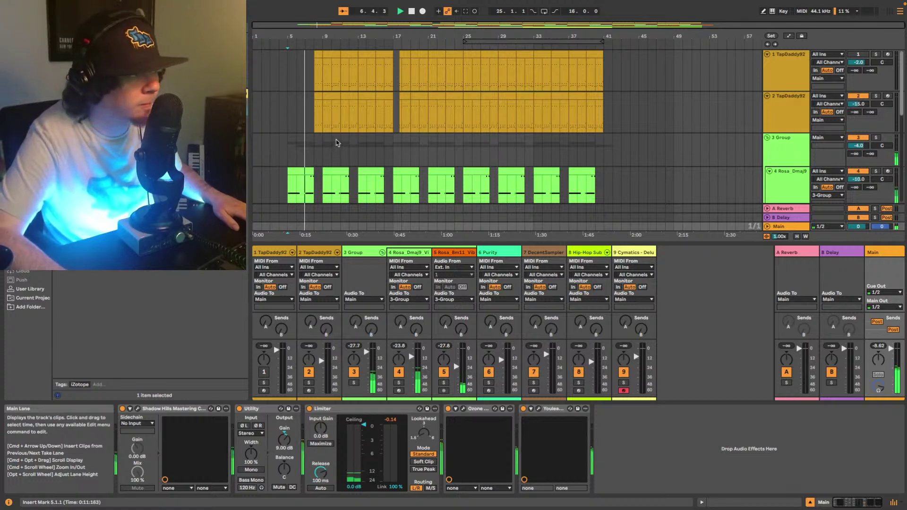
scroll(345, 146, "down", 1)
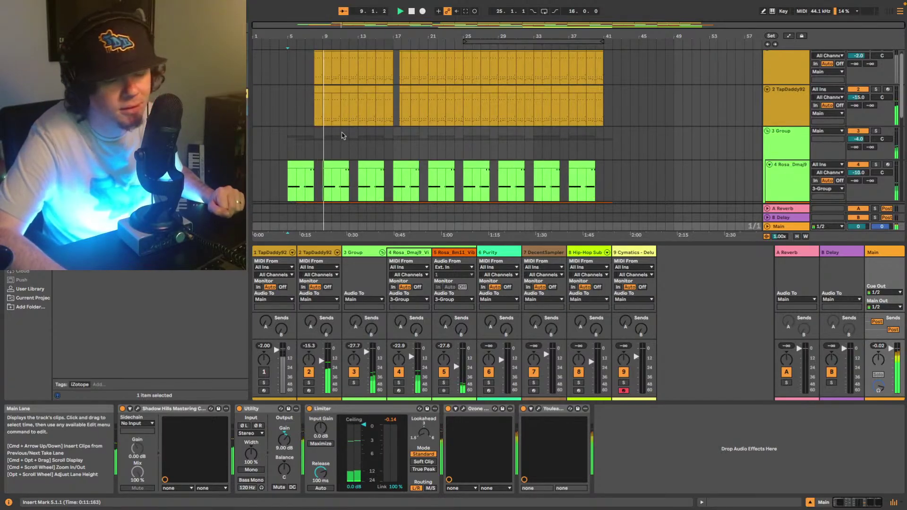
scroll(342, 134, "down", 10)
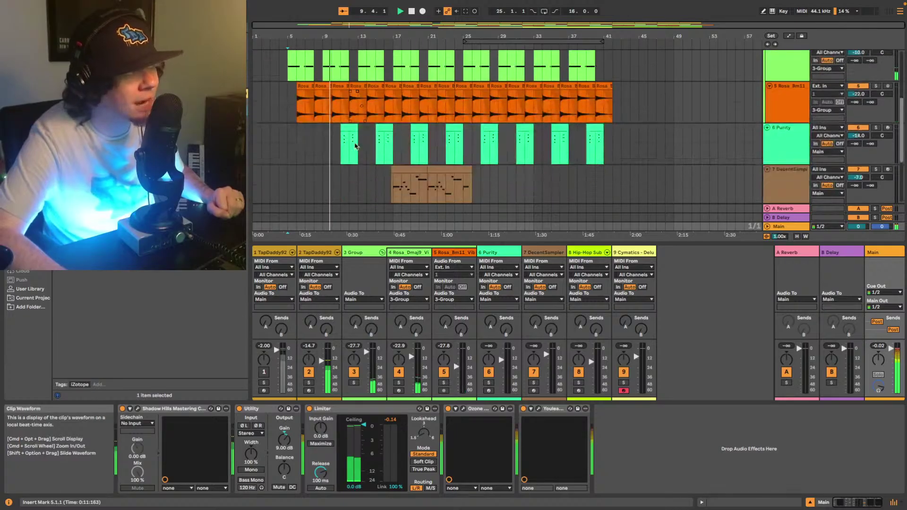
scroll(359, 142, "down", 5)
scroll(404, 120, "up", 4)
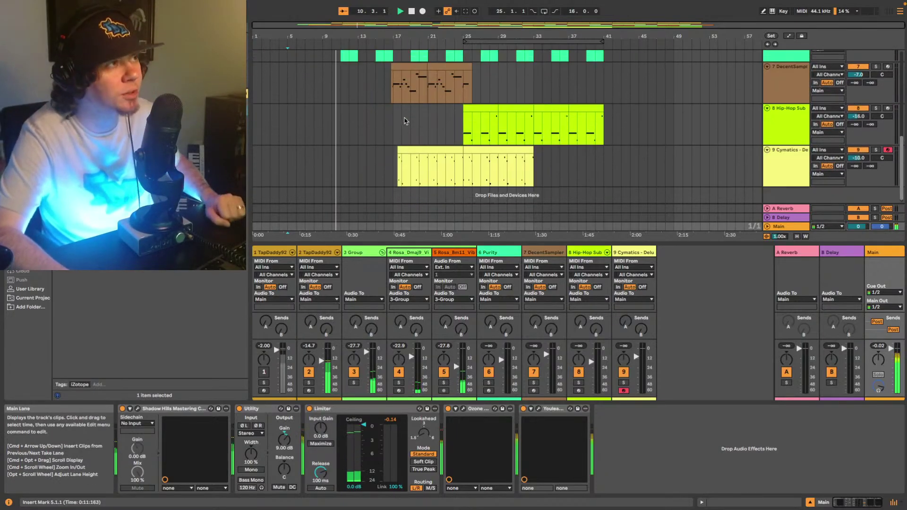
scroll(404, 120, "down", 2)
scroll(401, 118, "up", 6)
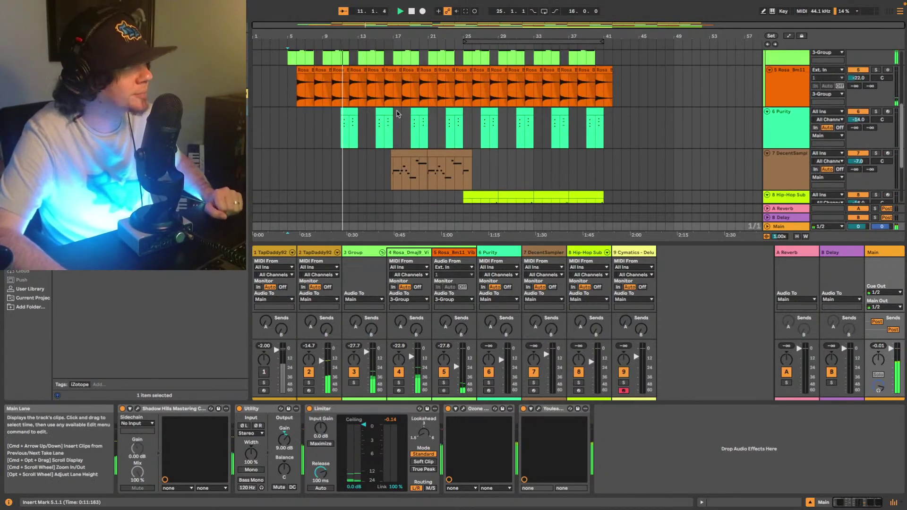
scroll(398, 115, "up", 1)
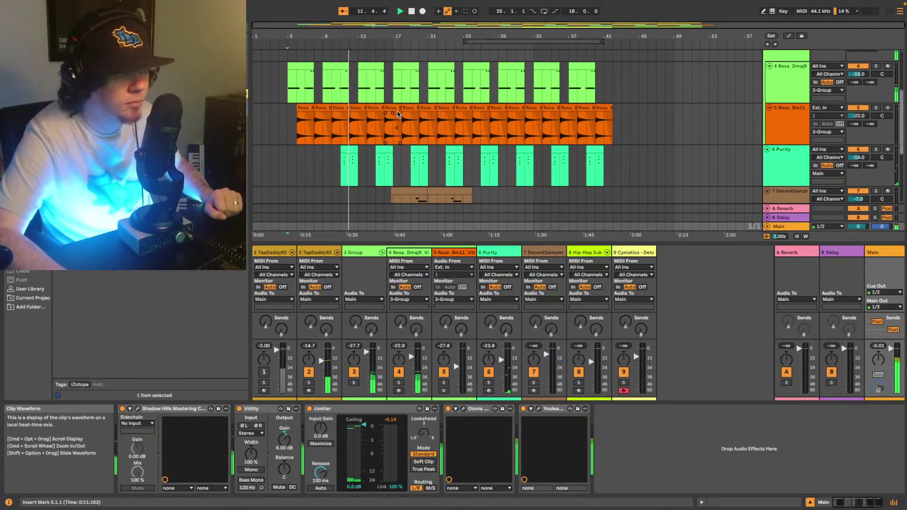
Save the current set and open the recent set Song738 (live 12).als
key("super+s")
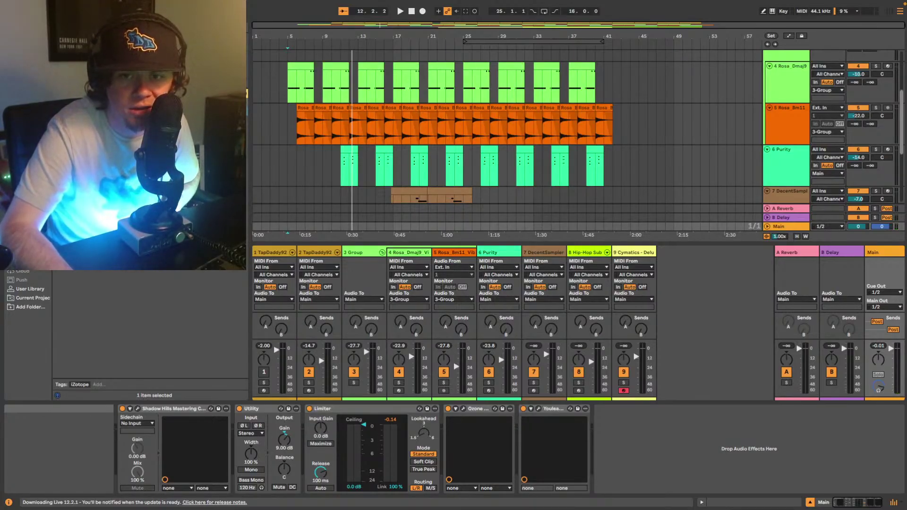
mouse_move(343, 5)
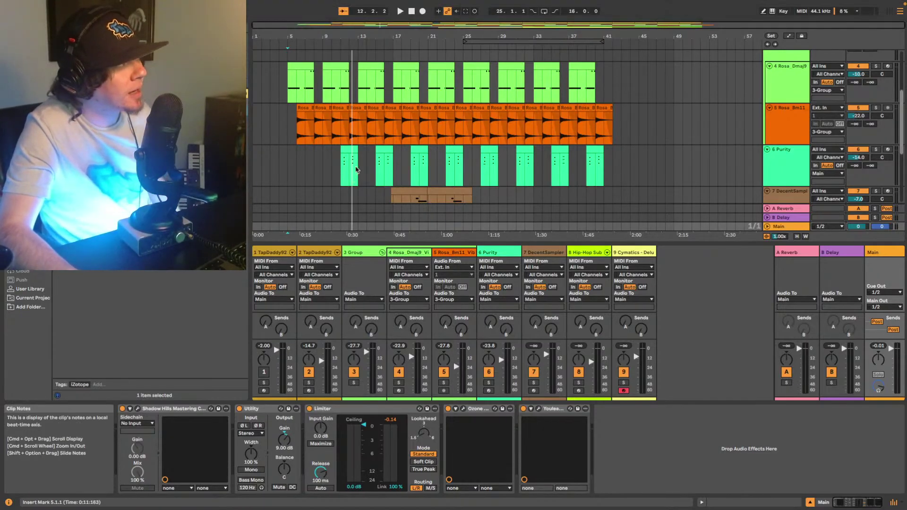
mouse_move(94, 40)
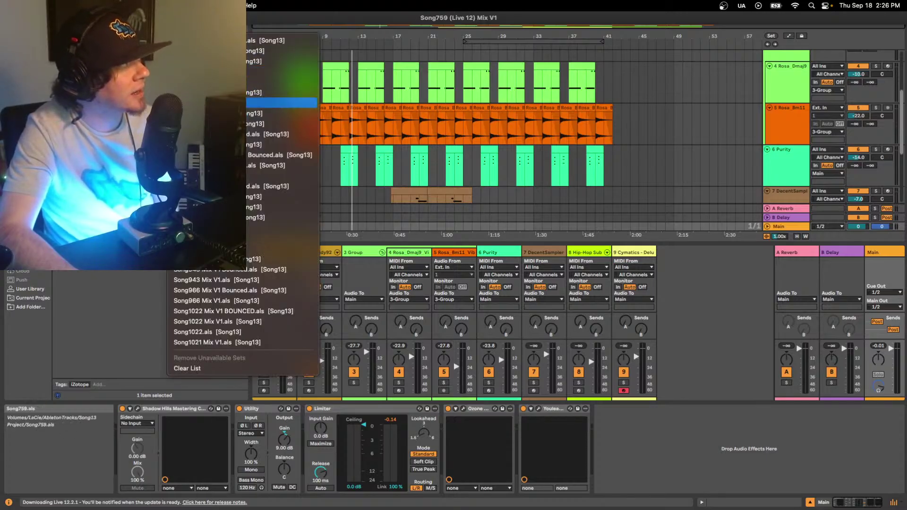
left_click(213, 113)
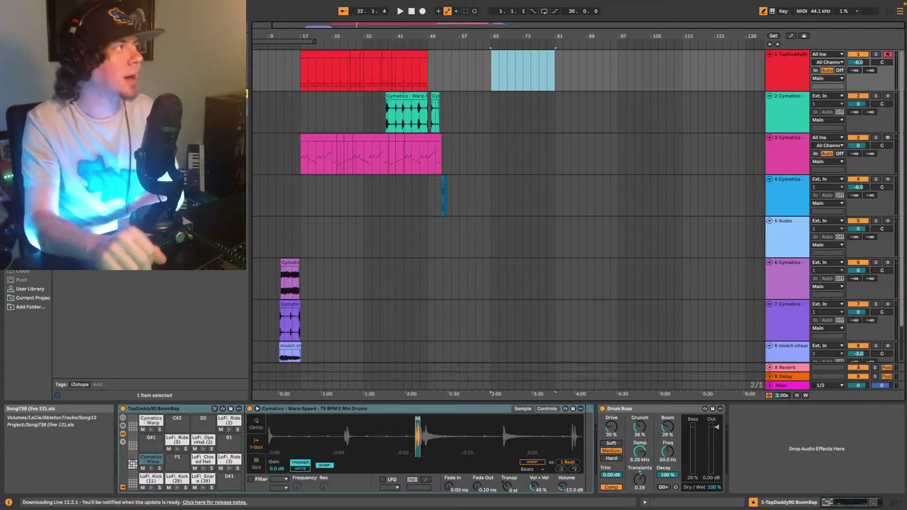
Look over the arrangement and track 3's sliced sample, and play the song from the drum clip on track 7
scroll(436, 260, "down", 2)
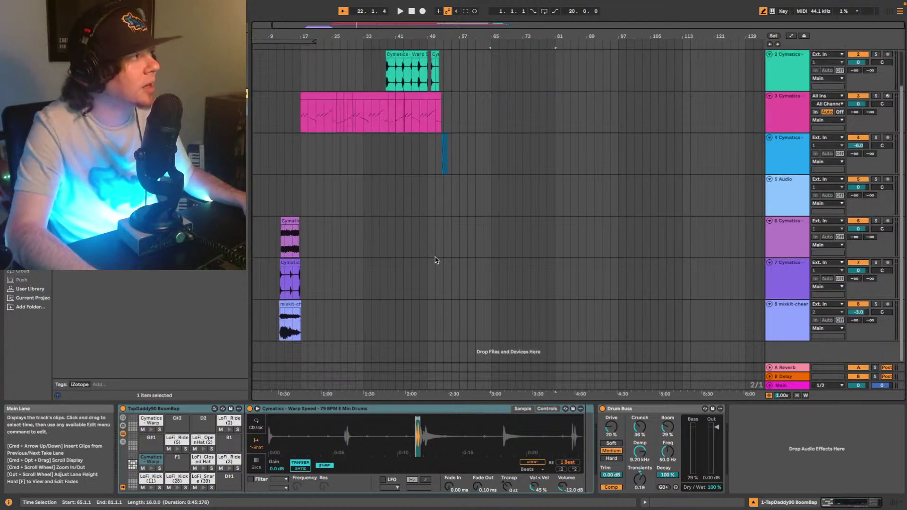
scroll(601, 156, "up", 2)
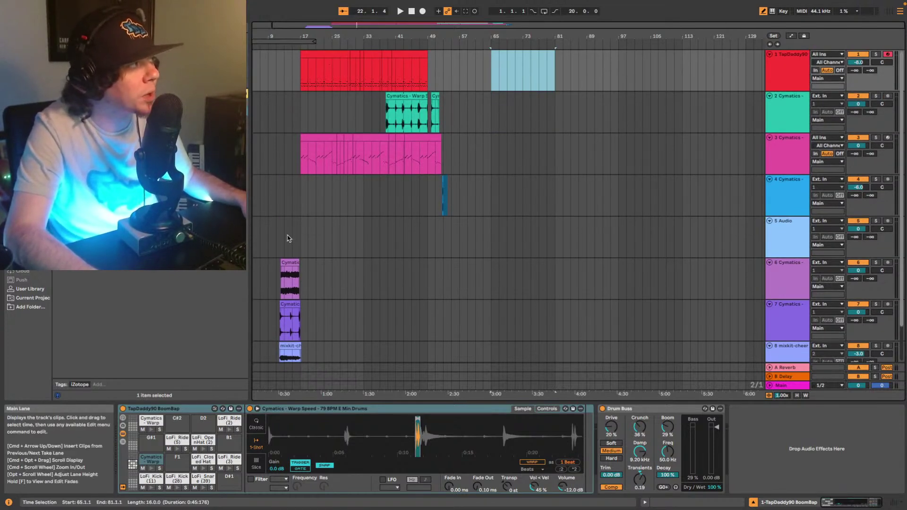
left_click_drag(305, 23, 303, 57)
scroll(390, 185, "down", 1)
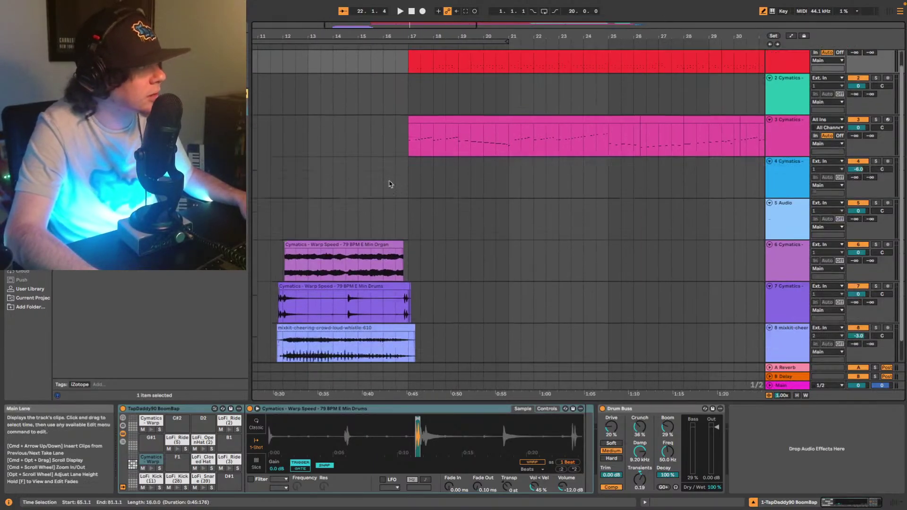
scroll(401, 166, "up", 1)
left_click(794, 150)
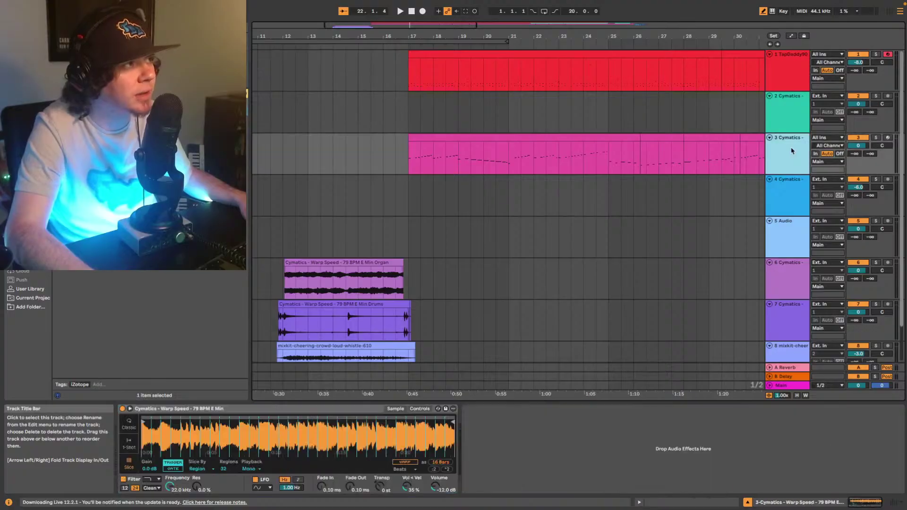
left_click_drag(438, 24, 439, 4)
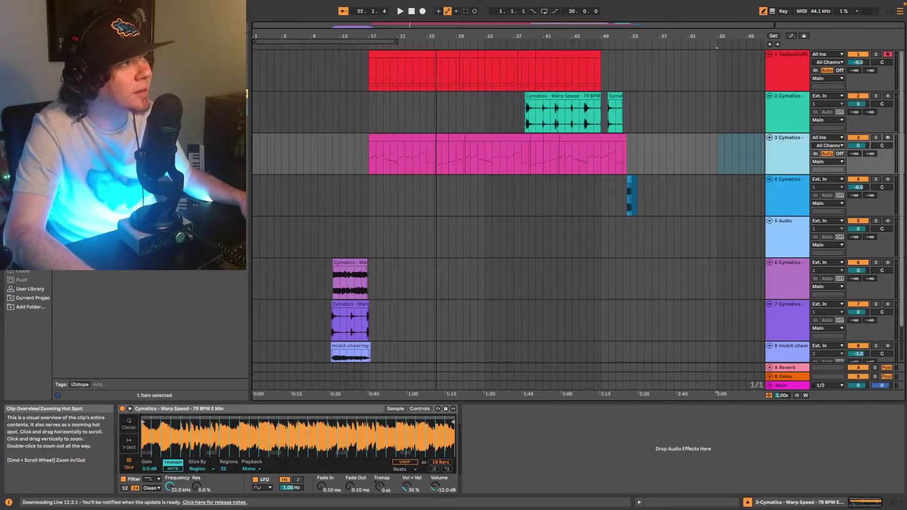
left_click(338, 303)
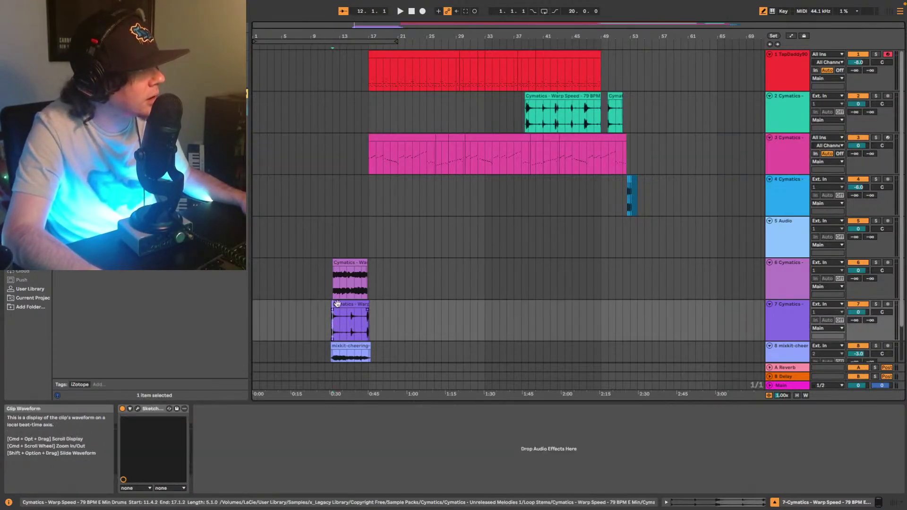
key("space")
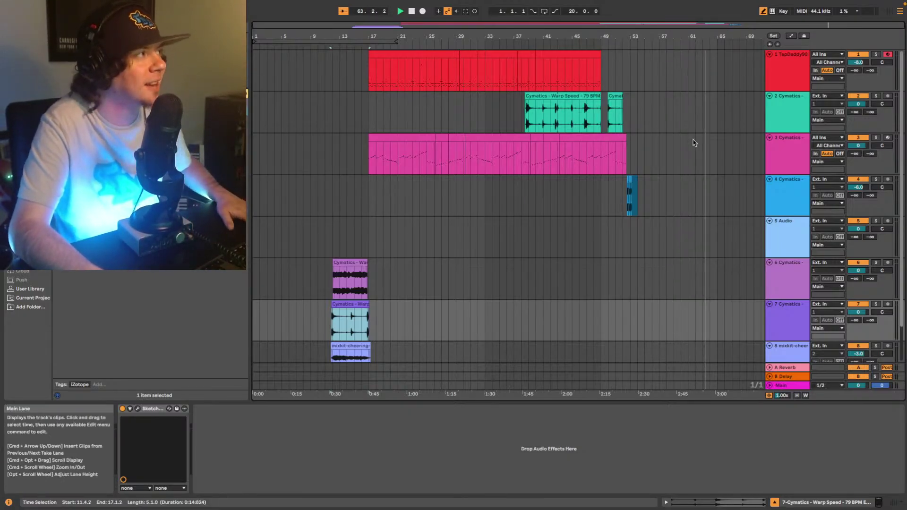
Examine the crowd-cheering clip on track 8 and the sliced Cymatics sample on track 3
scroll(695, 144, "down", 1)
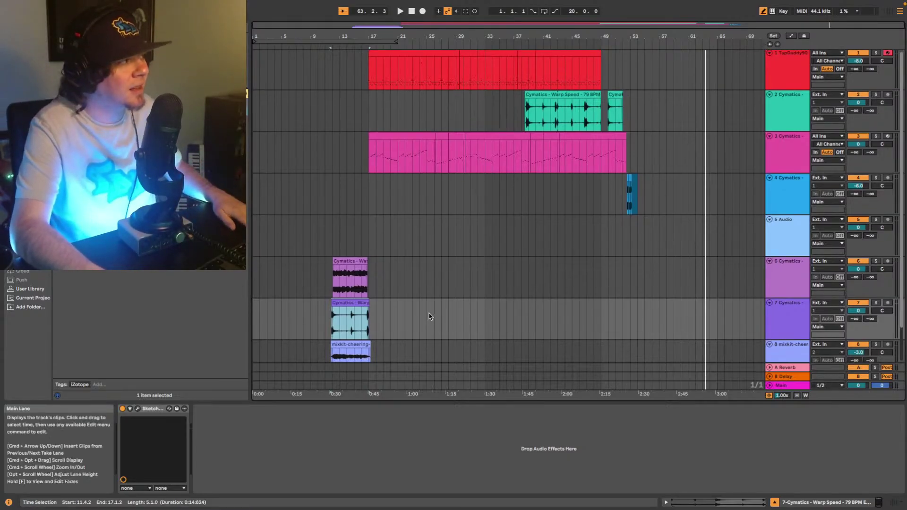
scroll(428, 313, "down", 3)
scroll(352, 318, "down", 3)
left_click(338, 331)
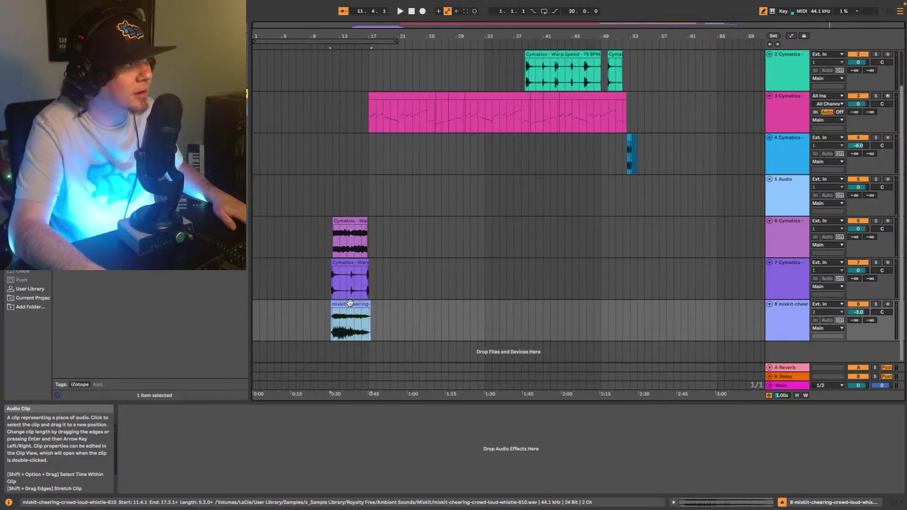
scroll(423, 110, "up", 2)
left_click(800, 158)
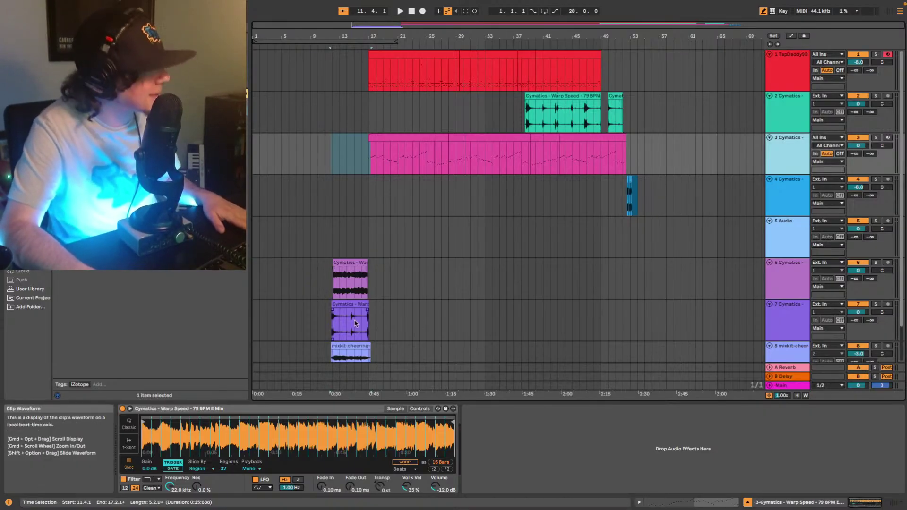
scroll(364, 213, "down", 3)
scroll(392, 156, "up", 3)
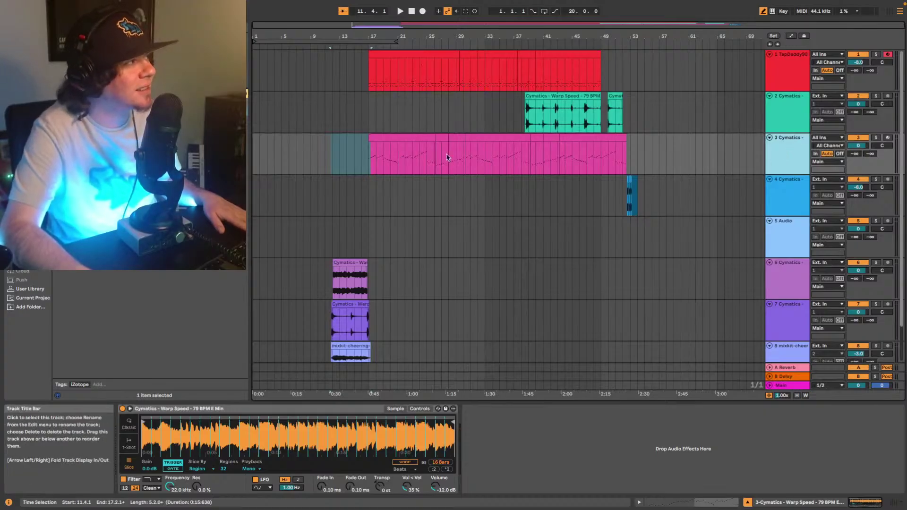
Play the arrangement from bar 17 and set the Fade In of track 3's sliced sample to 2.20 ms
left_click(367, 151)
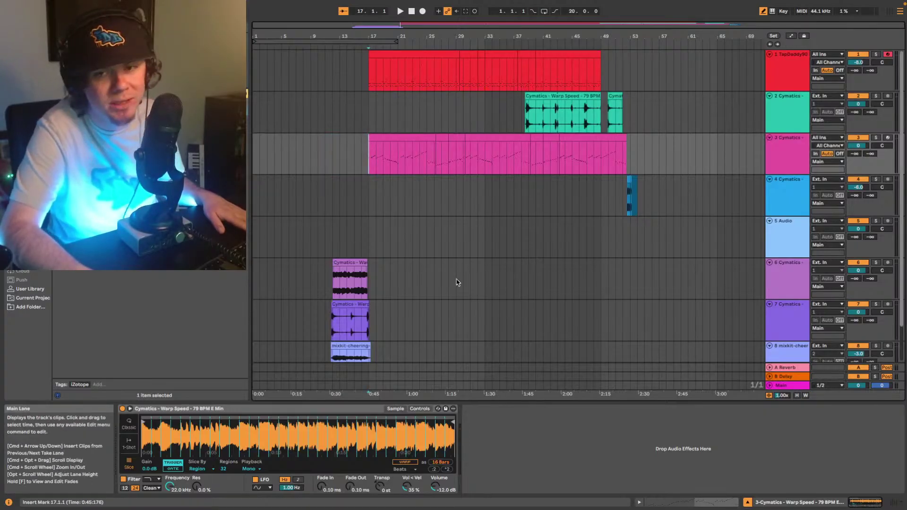
key("space")
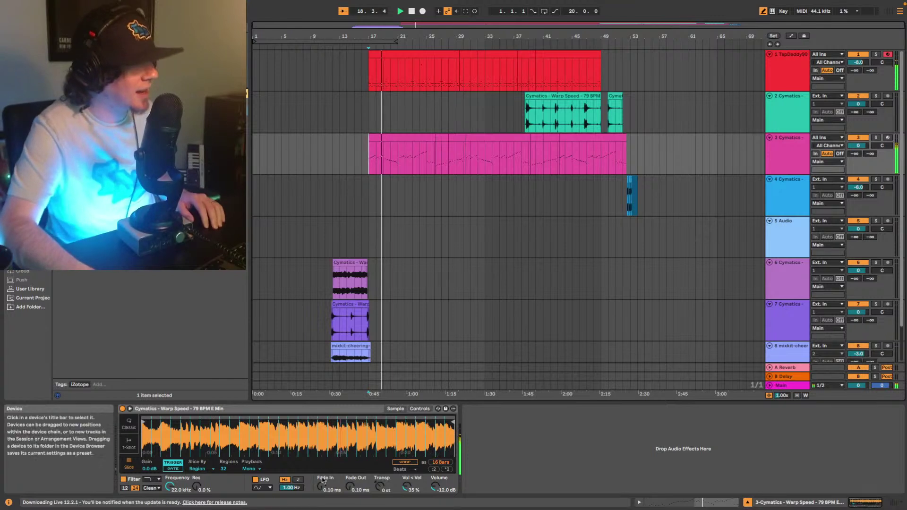
left_click_drag(322, 487, 321, 477)
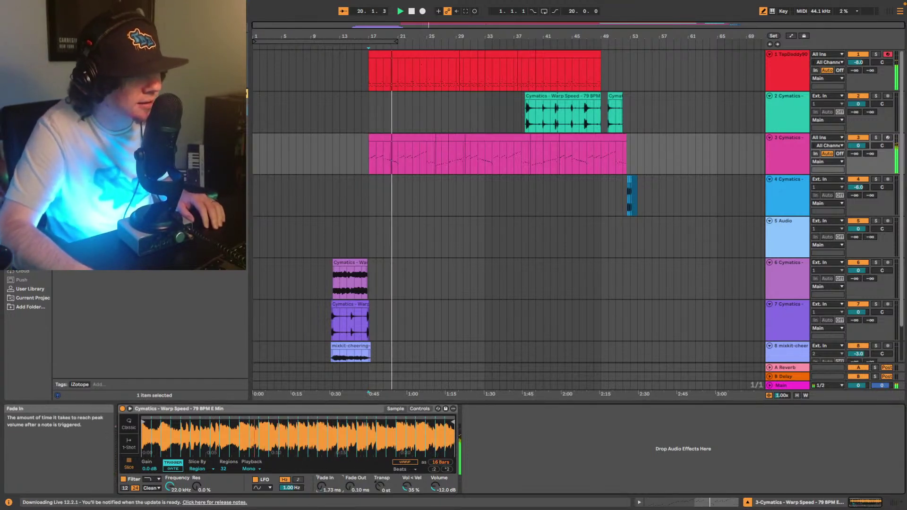
left_click_drag(321, 487, 322, 483)
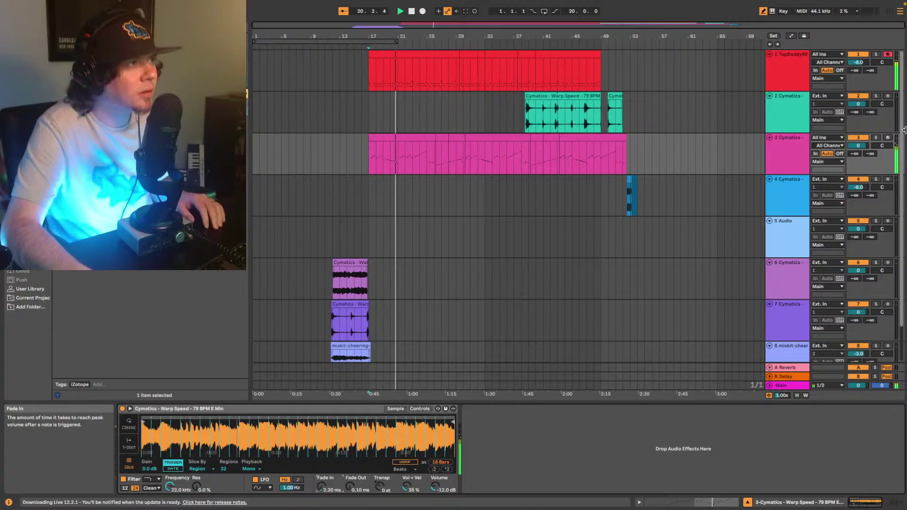
Listen to track 3's sliced Cymatics sample in solo and return to the full mix
left_click(877, 138)
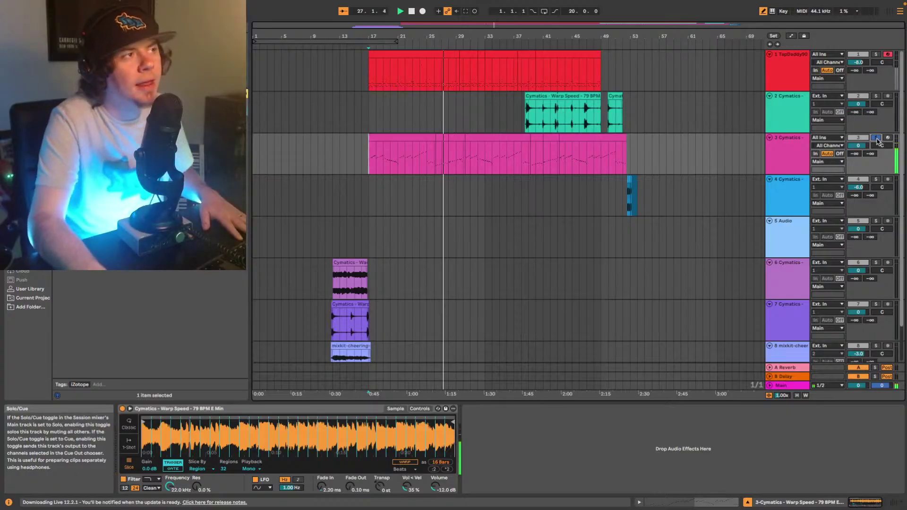
left_click(876, 138)
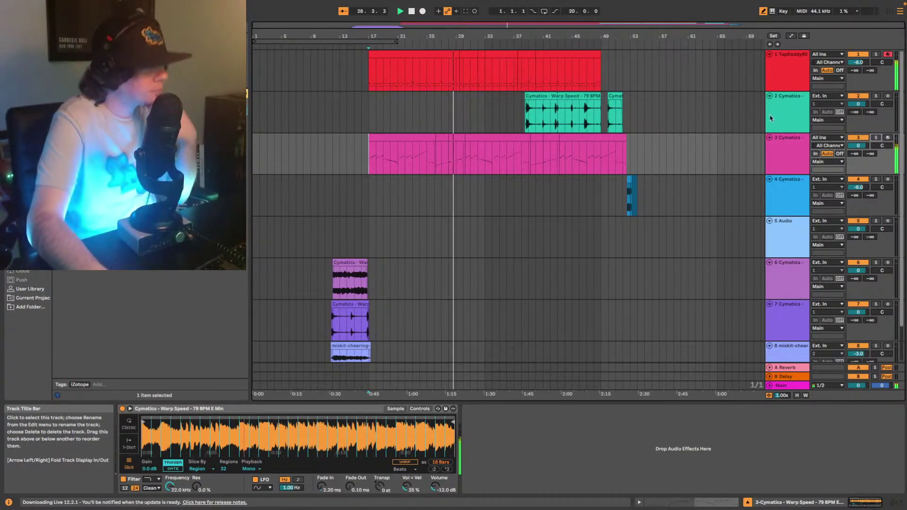
Load the SuperPlate reverb onto the LoFi_Snare (39) pad of track 1's TapDaddy90 BoomBap drum rack
left_click(792, 82)
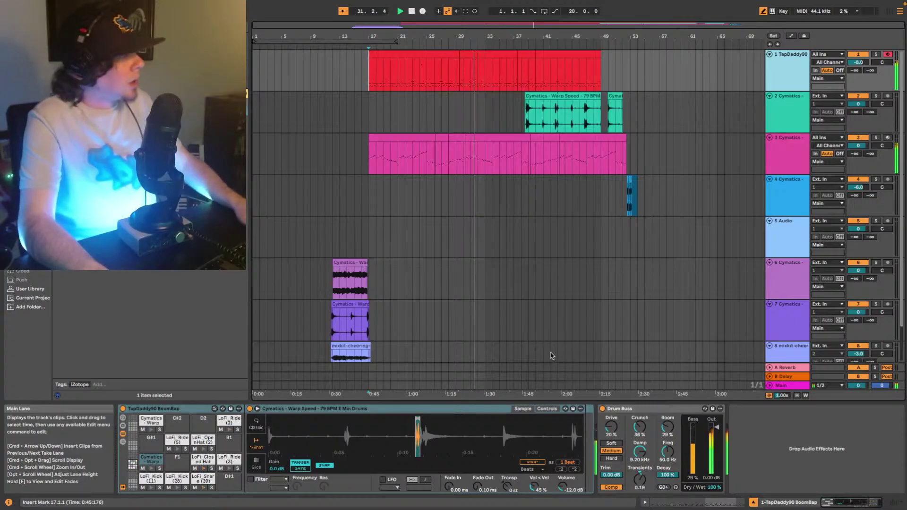
left_click(203, 479)
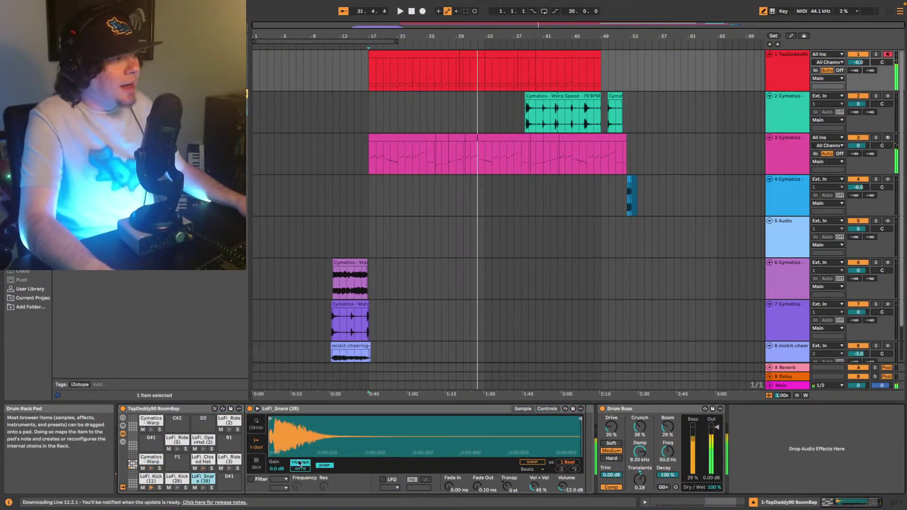
left_click(589, 439)
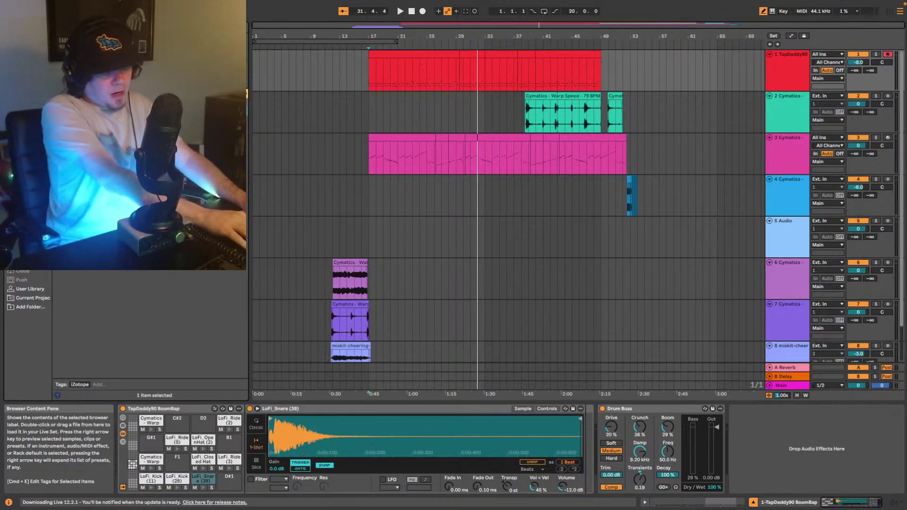
key("super+f")
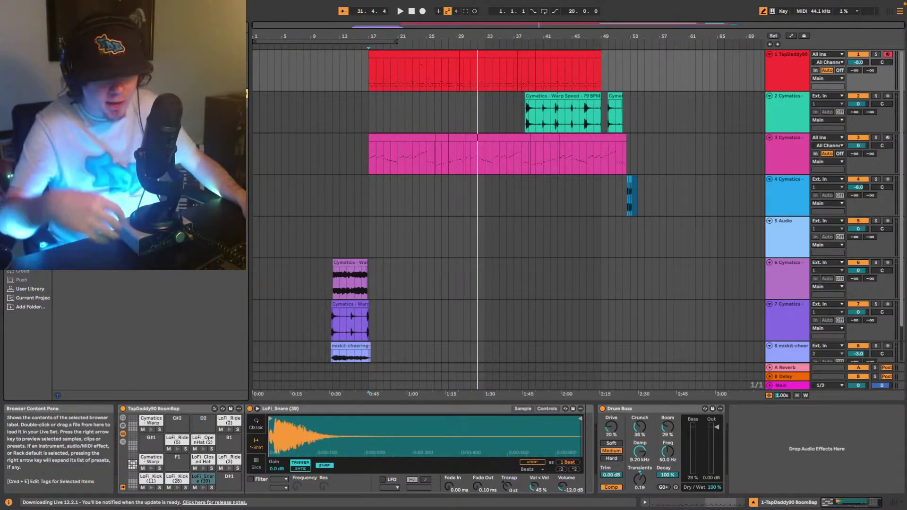
left_click_drag(141, 147, 587, 437)
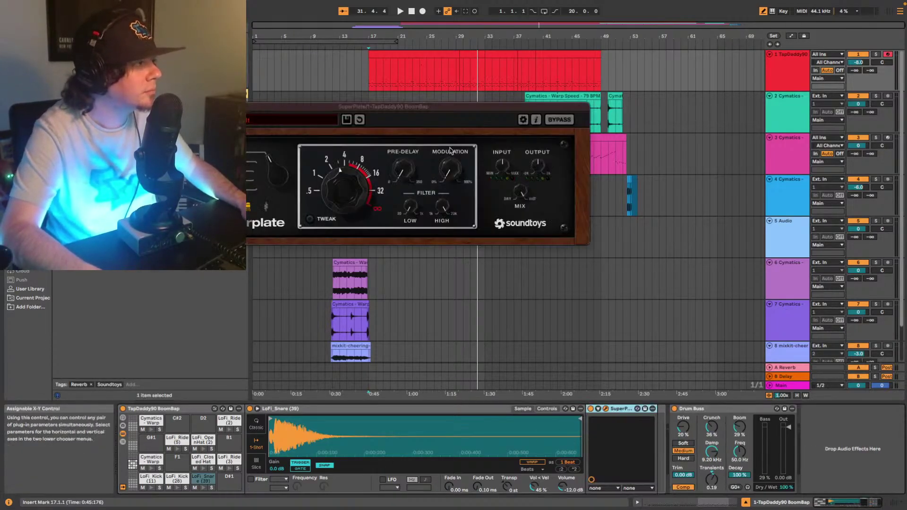
left_click(376, 106)
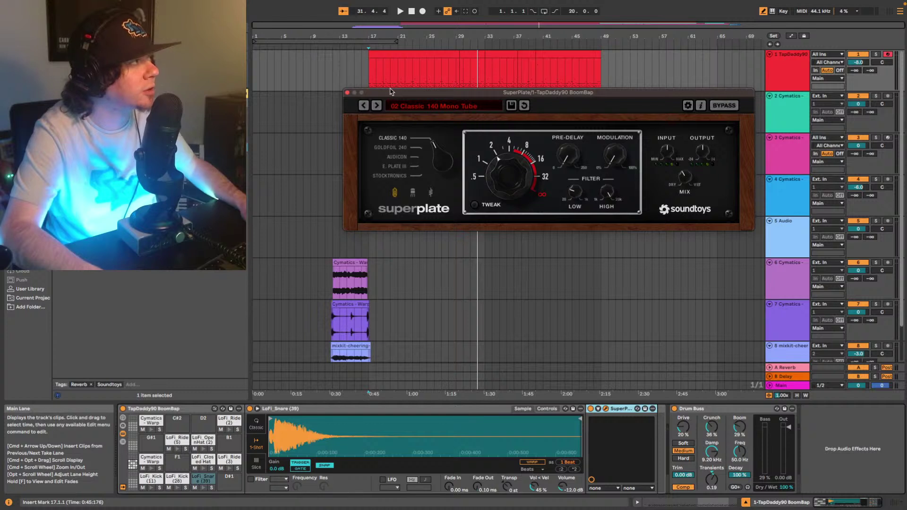
Lower the snare SuperPlate's mix during playback and boost the upper frequencies in its Tweak output EQ
key("space")
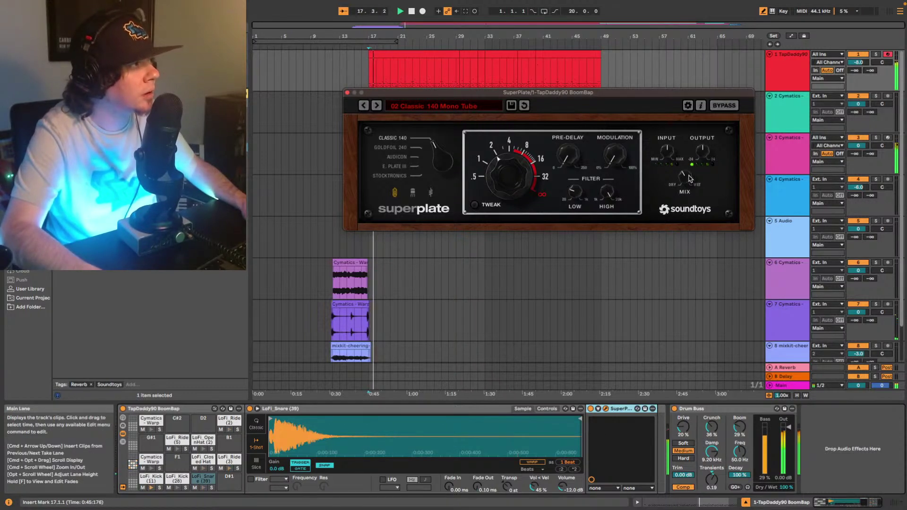
left_click_drag(690, 179, 682, 184)
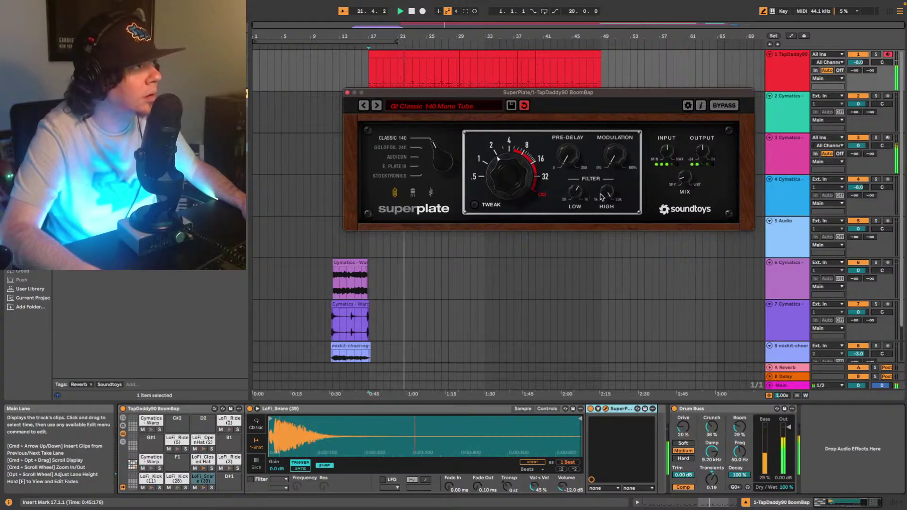
left_click(475, 205)
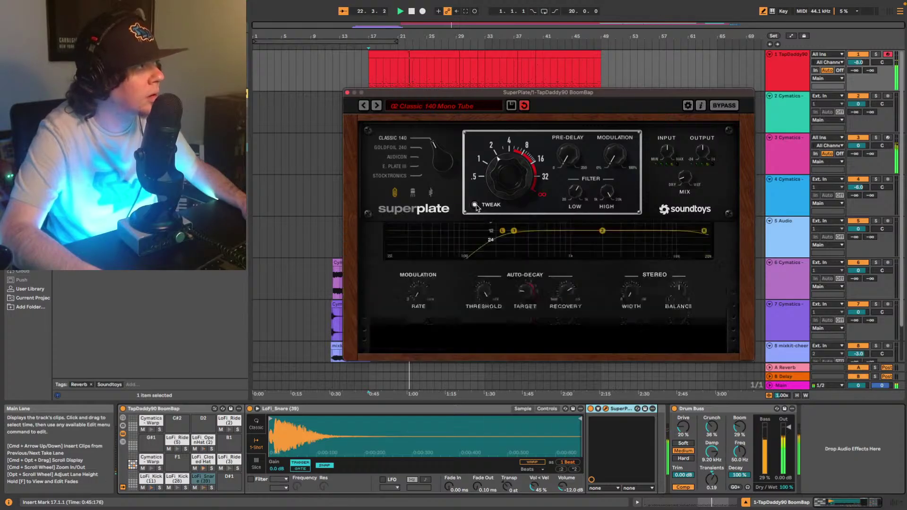
mouse_move(603, 261)
left_mouse_down()
mouse_move(596, 246)
mouse_move(636, 246)
mouse_move(615, 253)
left_mouse_up()
left_click_drag(513, 260, 665, 251)
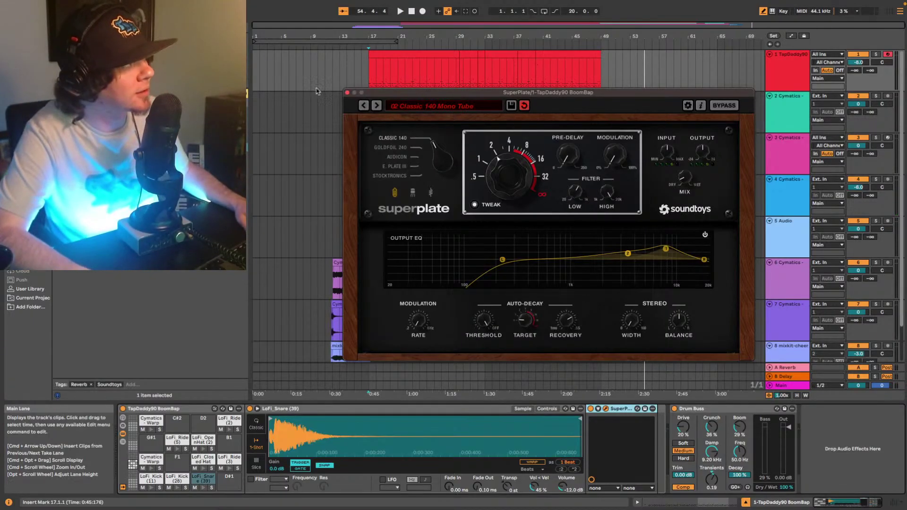
left_click(347, 93)
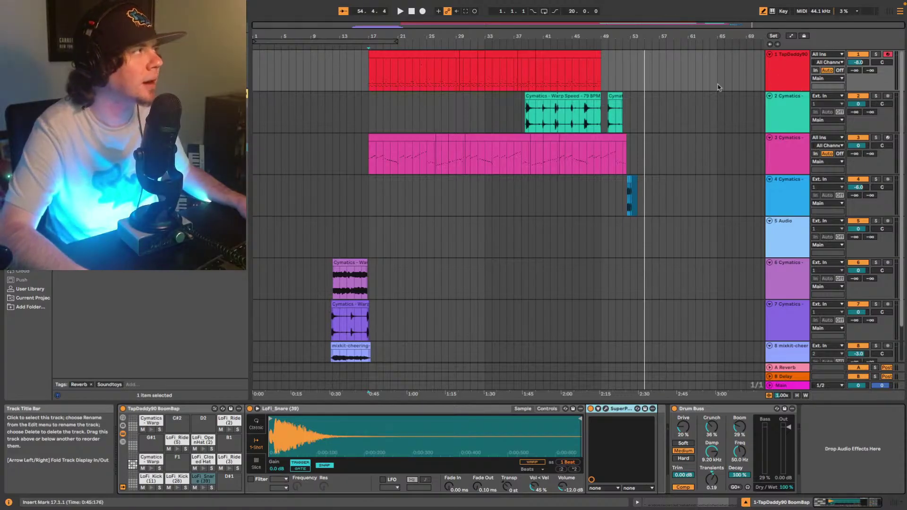
Play the arrangement from the start of track 7's clip near bar 12 to check the transition into the drums
left_click(369, 76)
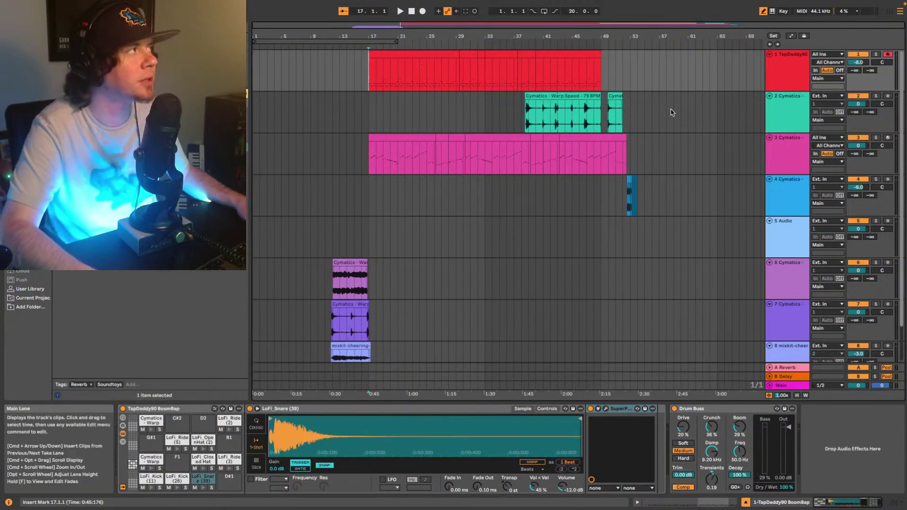
key("space")
left_click(329, 289)
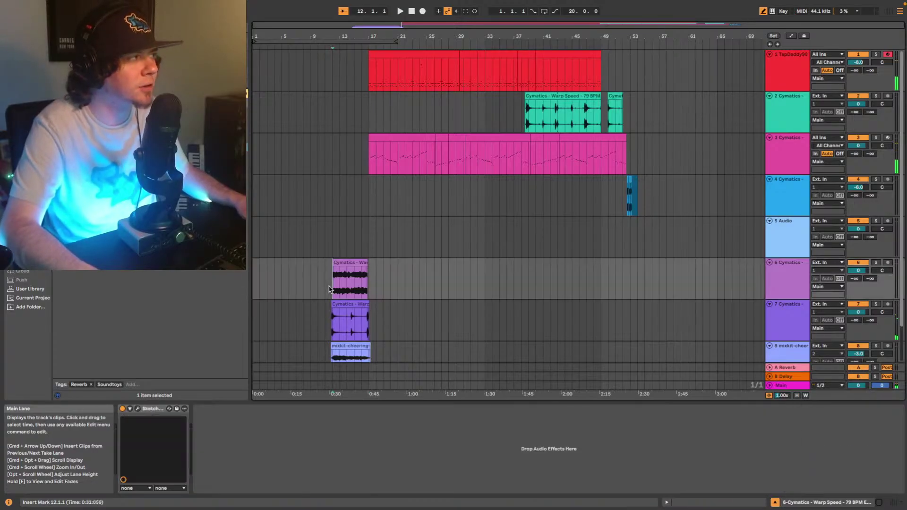
left_click(329, 315)
key("space")
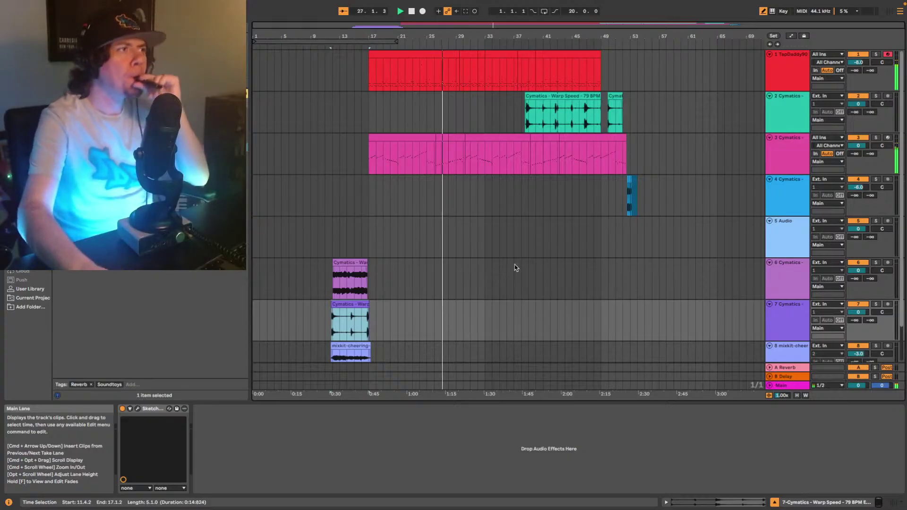
left_click(782, 166)
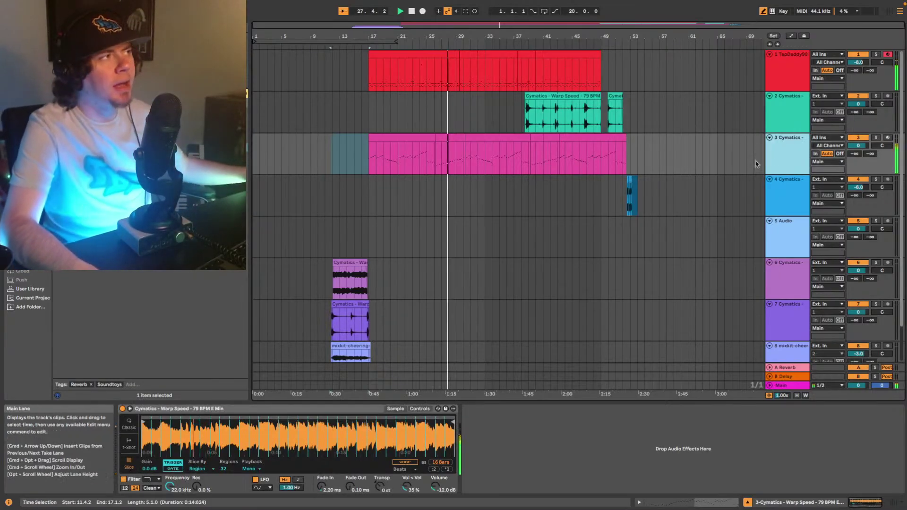
Set the Dry/Wet of track 1's Drum Buss to 51 %, checking it against playback from bar 17
left_click(782, 70)
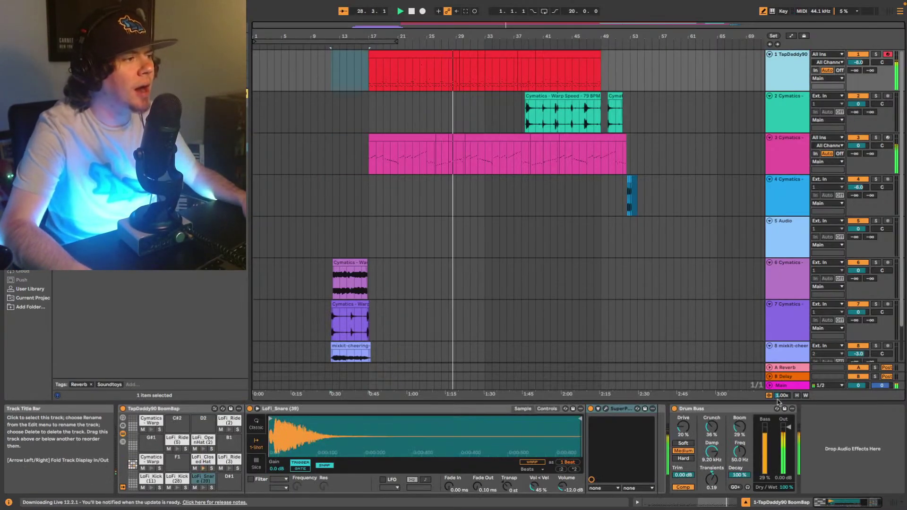
key("space")
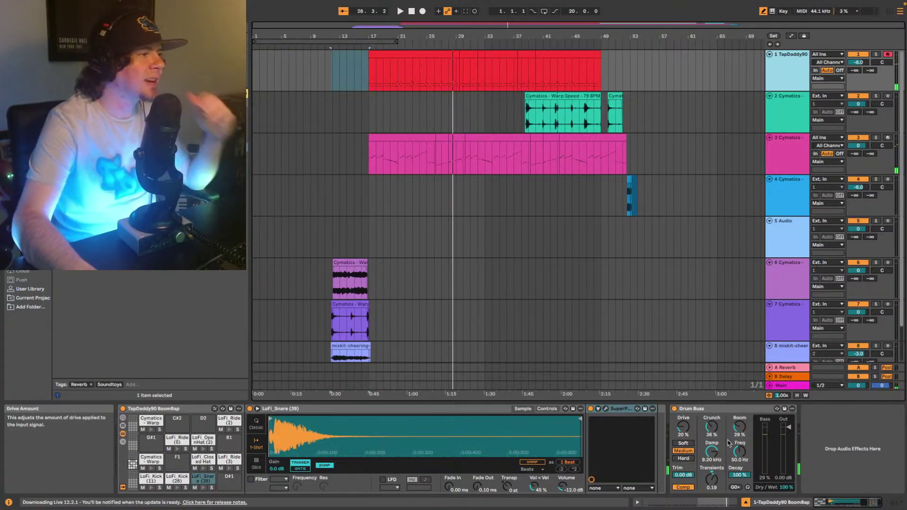
left_click_drag(785, 489, 785, 509)
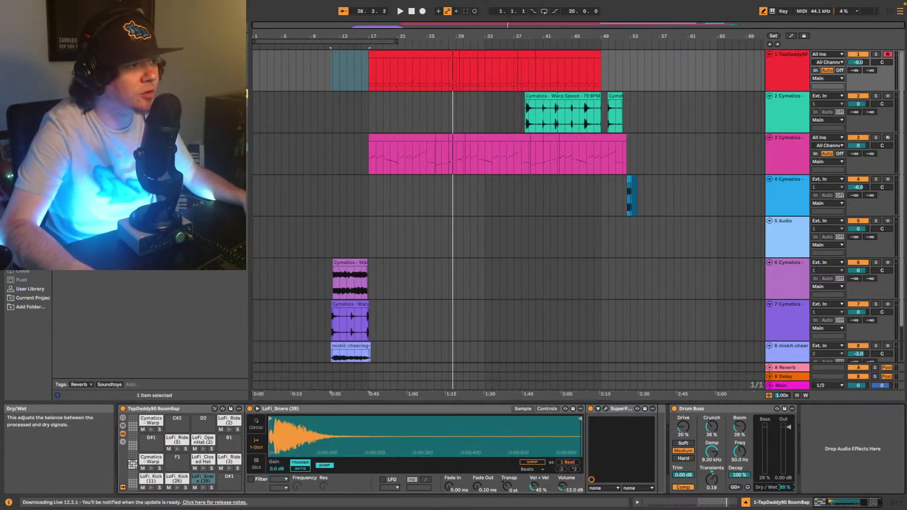
key("space")
key("space")
left_click(369, 75)
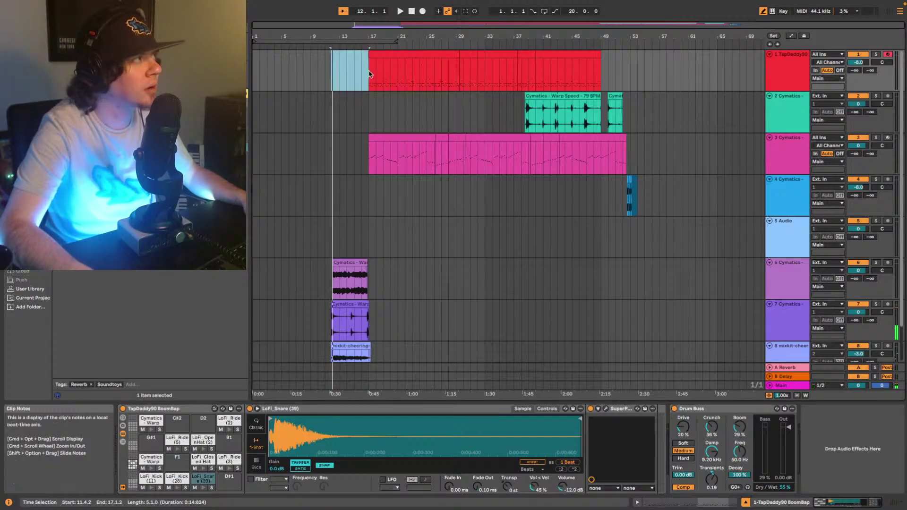
key("space")
mouse_move(785, 488)
left_mouse_down()
mouse_move(785, 503)
mouse_move(785, 490)
left_mouse_up()
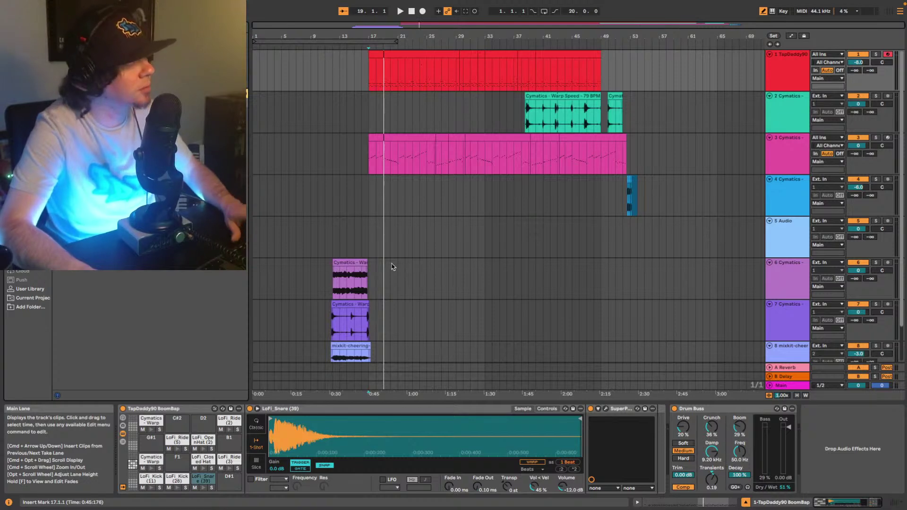
Add Decapitator after Drum Buss on track 1, adjust its Drive during playback and choose style E
left_click_drag(142, 129, 828, 454)
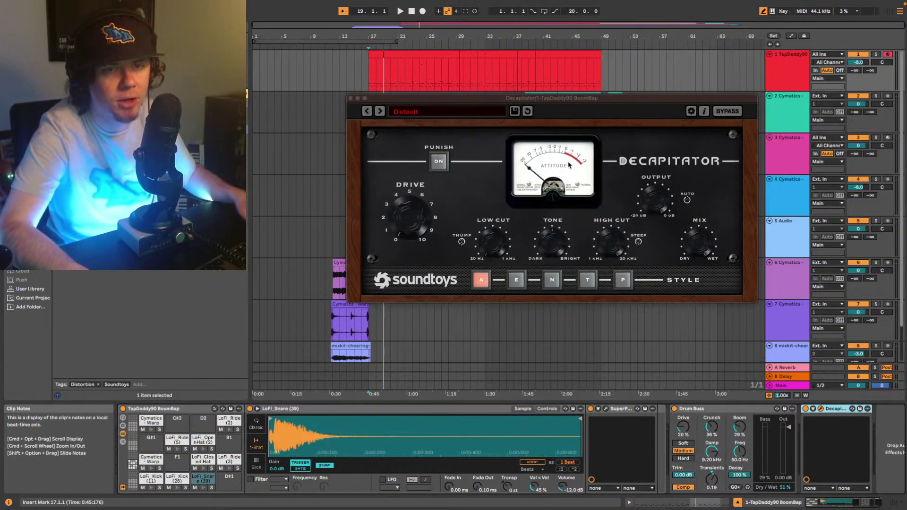
key("space")
left_click_drag(409, 209, 409, 201)
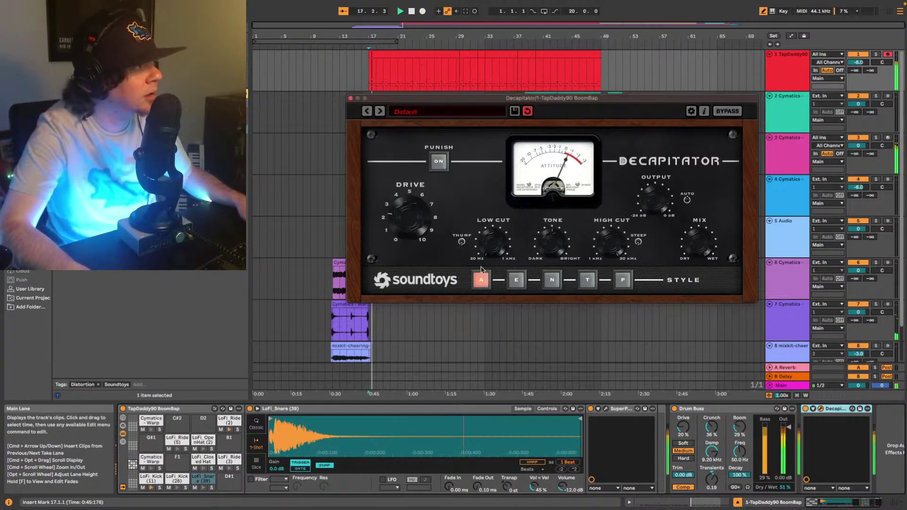
left_click(517, 282)
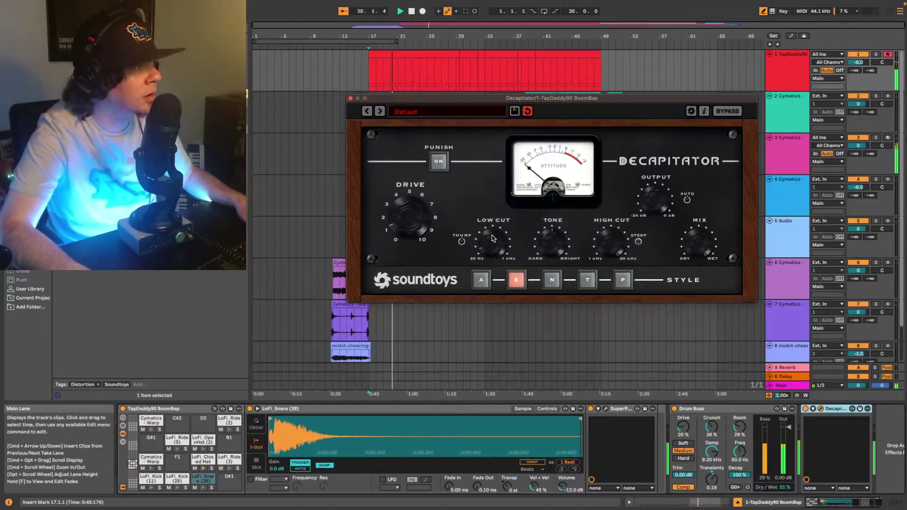
Add an EQ Eight from the audio effects to the LoFi_Kick (11) pad of the drum rack
left_click(151, 478)
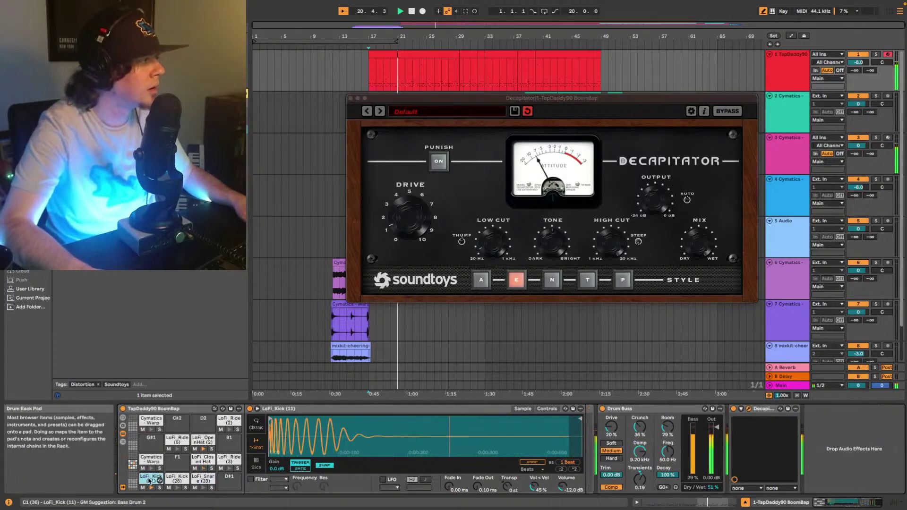
left_click(147, 142)
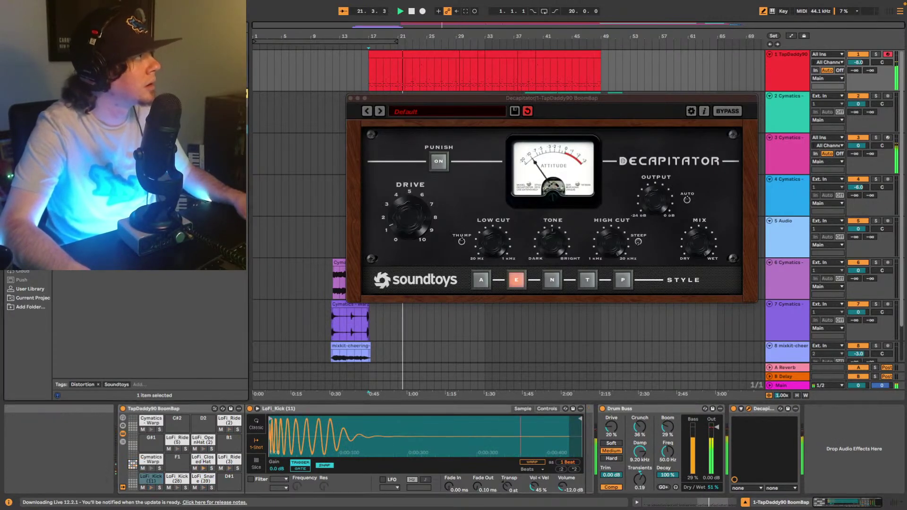
left_click(23, 157)
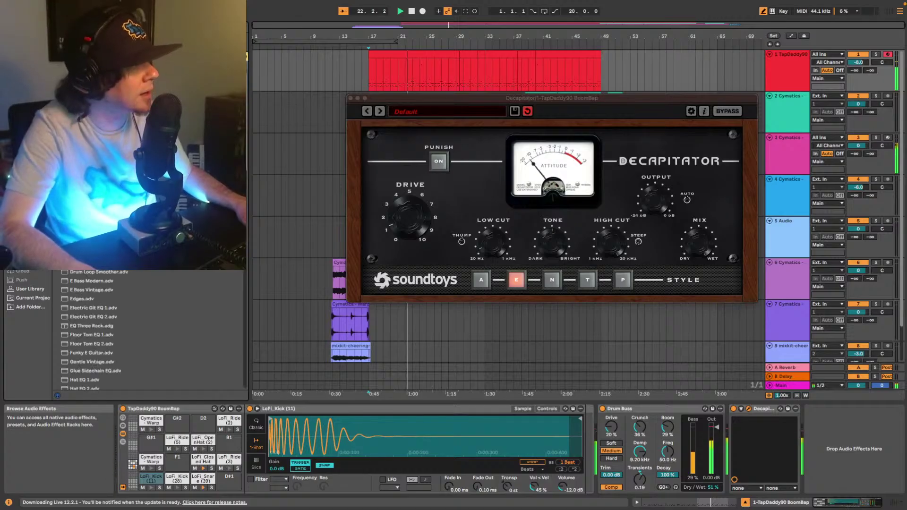
left_click_drag(94, 142, 583, 443)
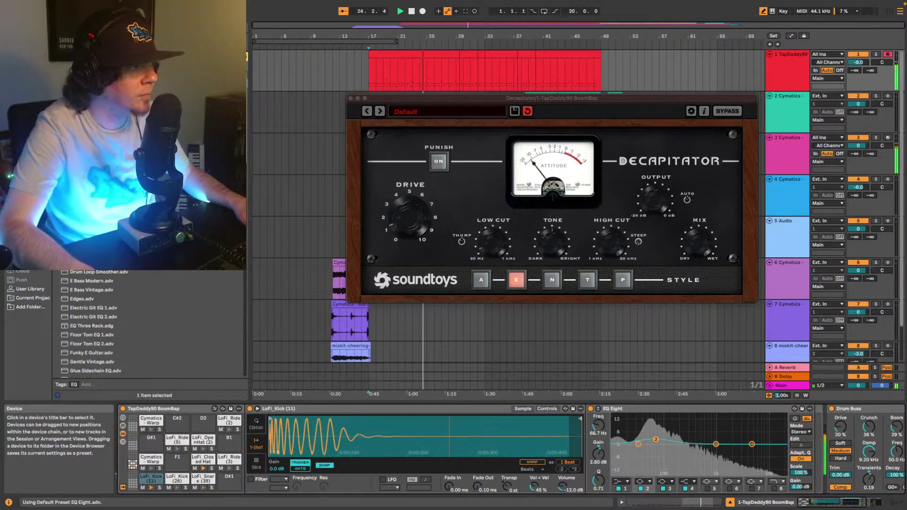
Sweep bands 2 and 3 of the EQ Eight on the LoFi_Kick (11) pad during playback
left_click_drag(656, 439, 653, 439)
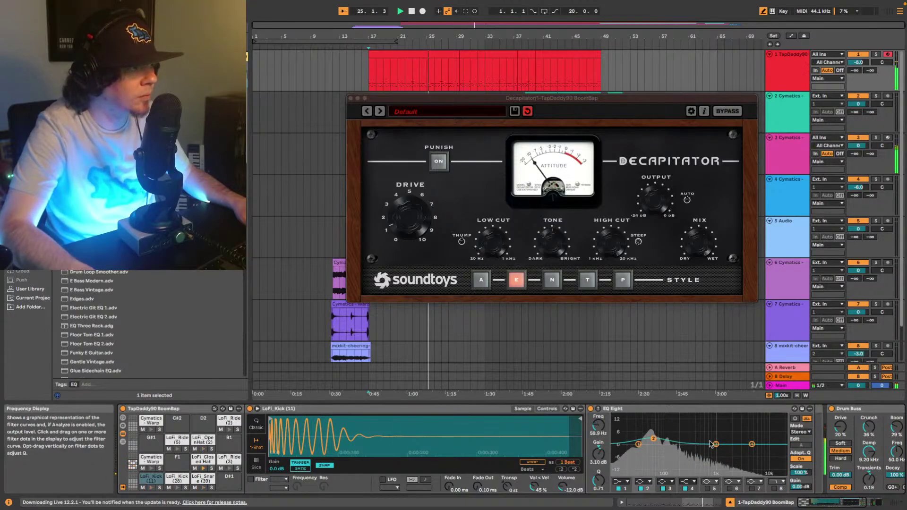
left_click_drag(715, 444, 715, 450)
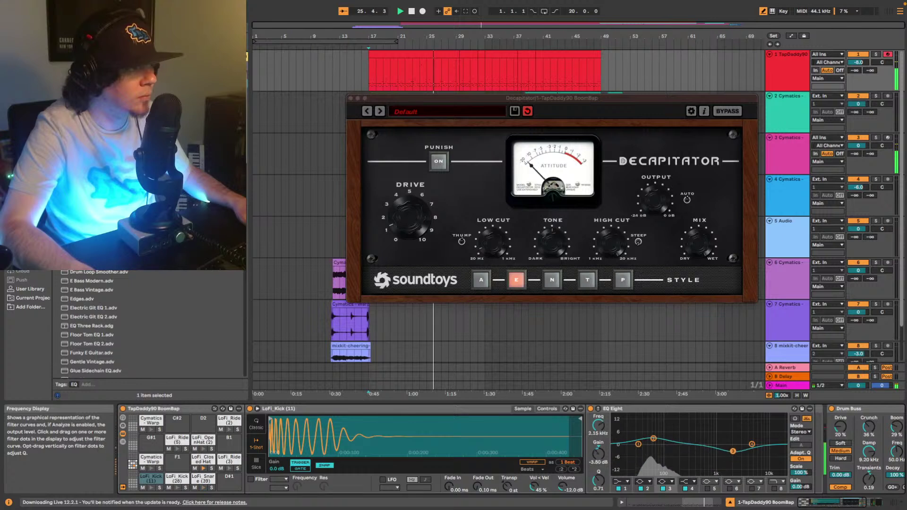
left_click_drag(717, 415, 654, 425)
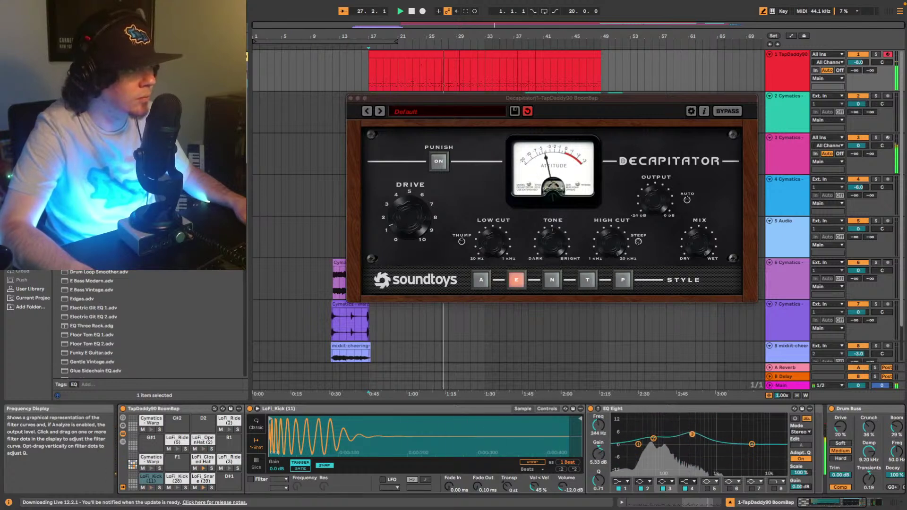
key("space")
left_click_drag(709, 448, 715, 430)
key("space")
Solo track 1 and shape EQ Eight band 3 into a -5.58 dB cut at 435 Hz with Q 2.20, flattening band 2
left_click(876, 54)
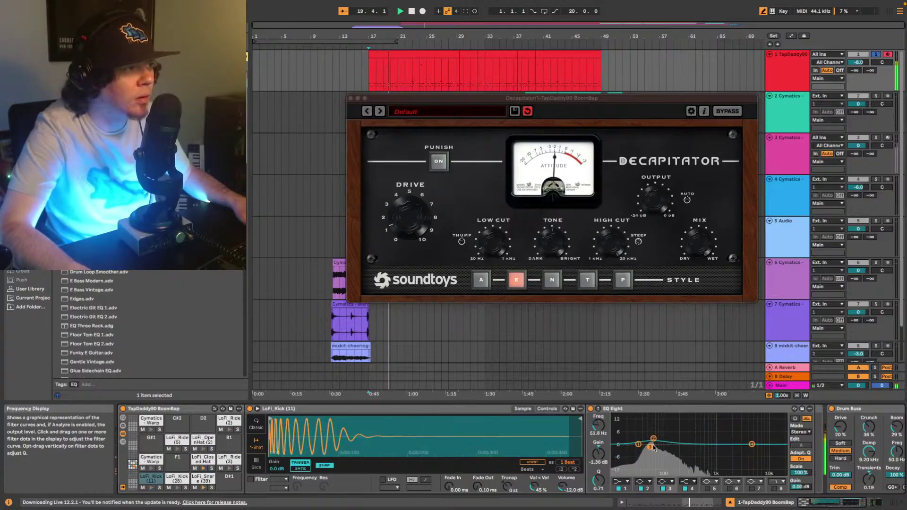
left_click_drag(654, 438, 654, 442)
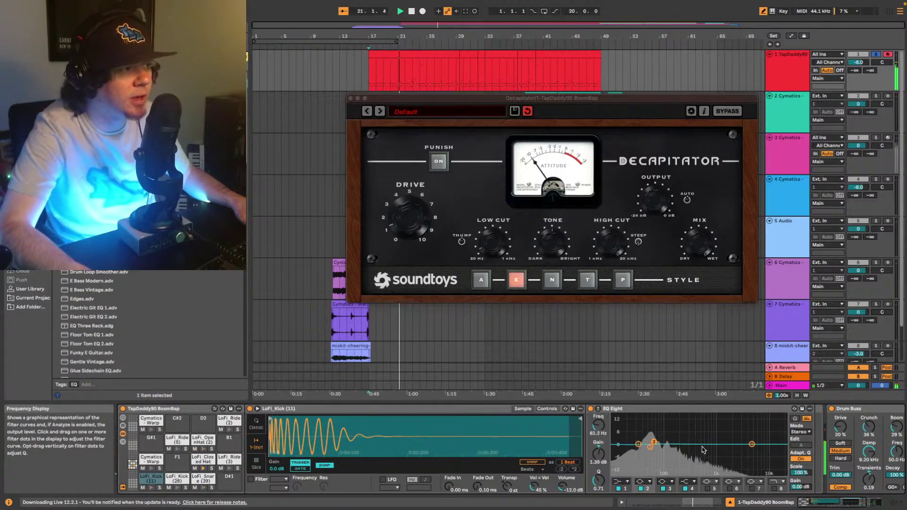
left_click_drag(648, 447, 691, 454)
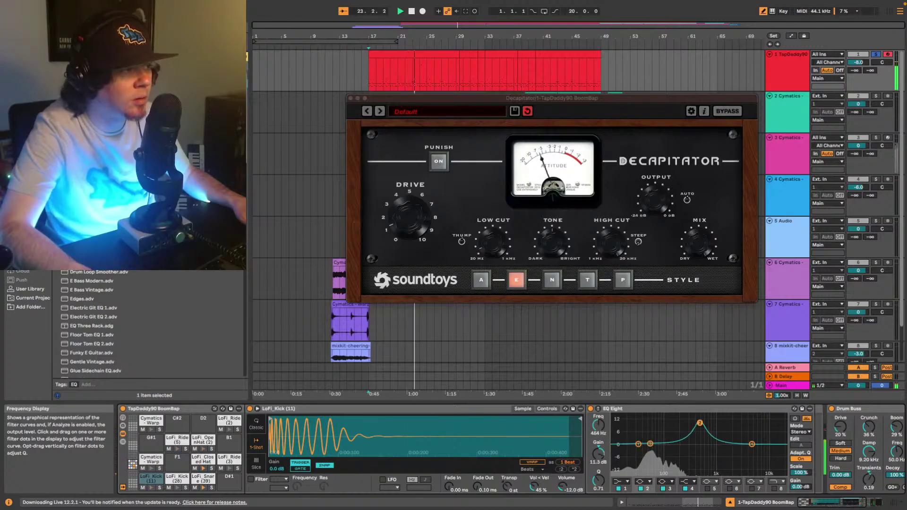
left_click_drag(696, 418, 696, 416)
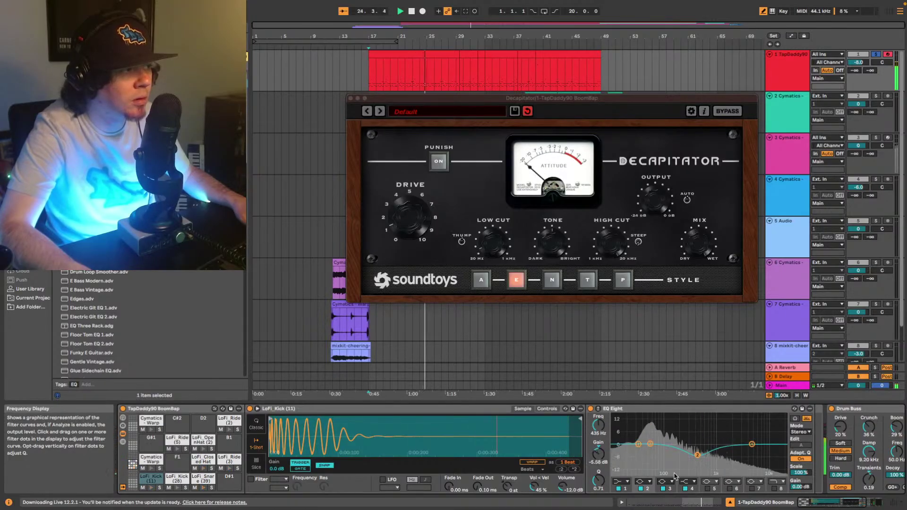
left_click_drag(599, 481, 599, 465)
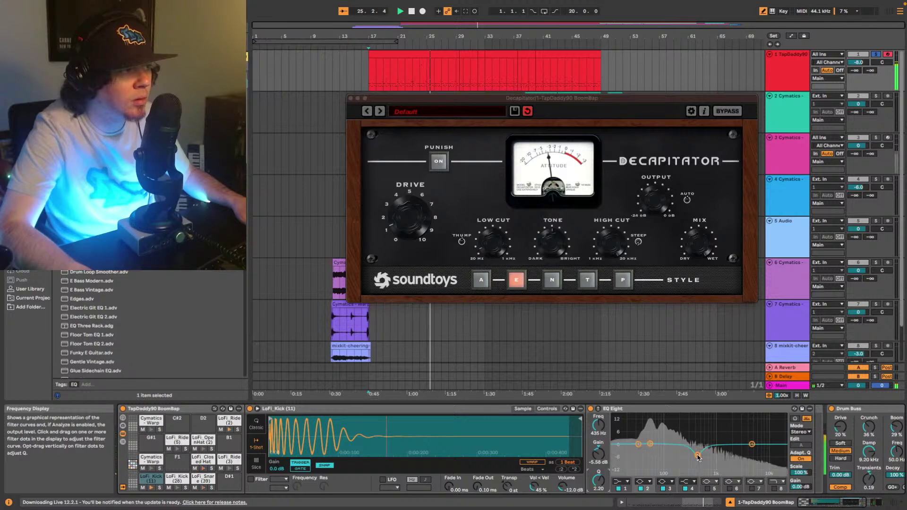
Boost band 2 of the LoFi_Kick (11) EQ Eight by 6.82 dB at 59.9 Hz
left_click(802, 502)
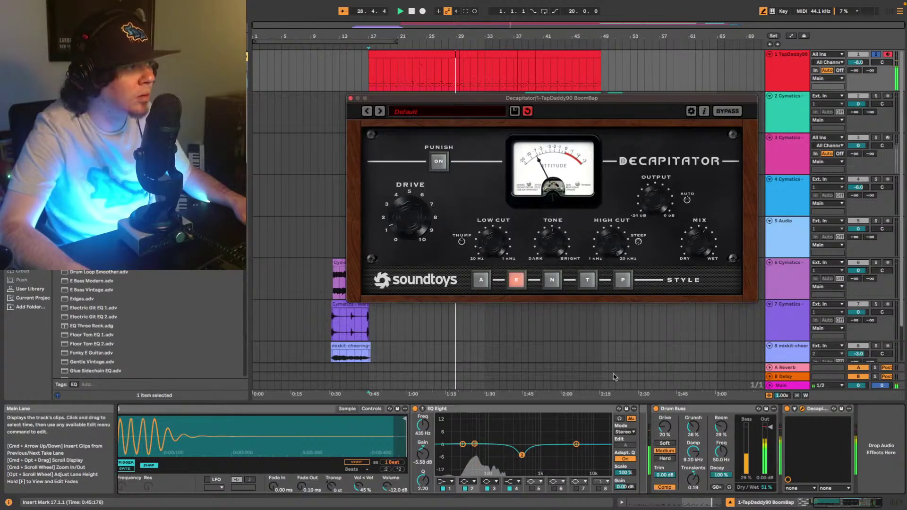
left_click_drag(474, 444, 478, 431)
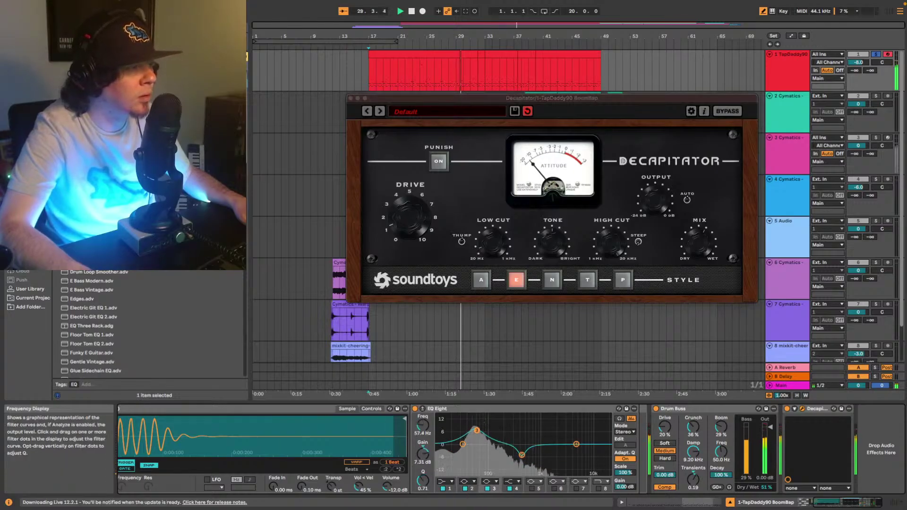
left_click_drag(825, 503, 804, 503)
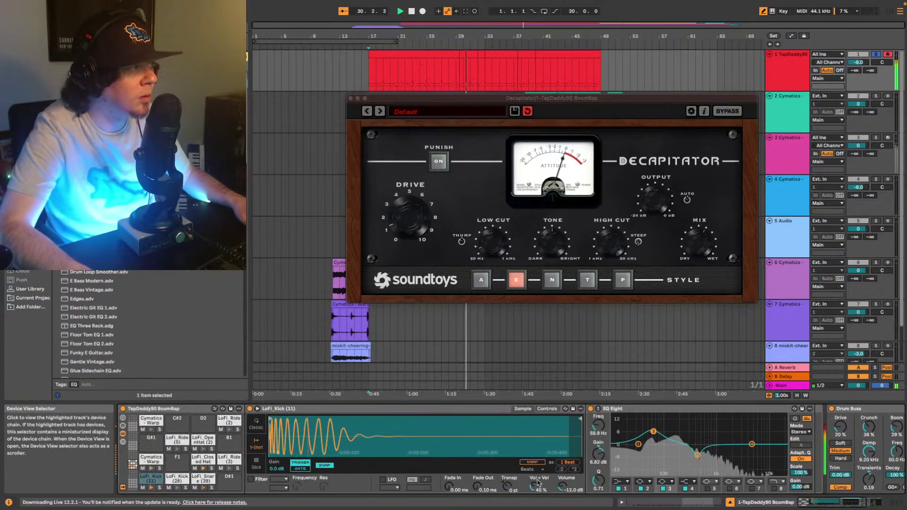
Select the LoFi_Kick (28) pad, then set Drum Buss to the Soft distortion type with Dry/Wet at 46 %
left_click(179, 480)
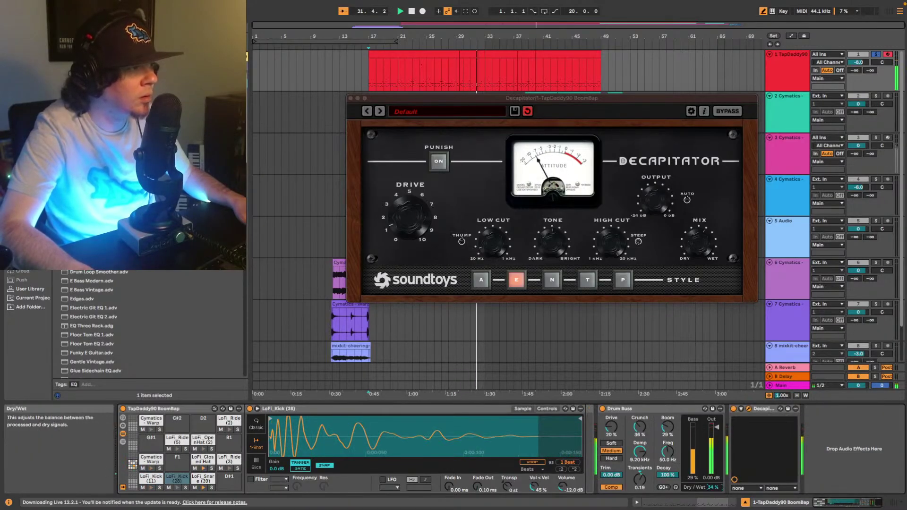
mouse_move(714, 488)
left_mouse_down()
mouse_move(714, 509)
mouse_move(713, 498)
left_mouse_up()
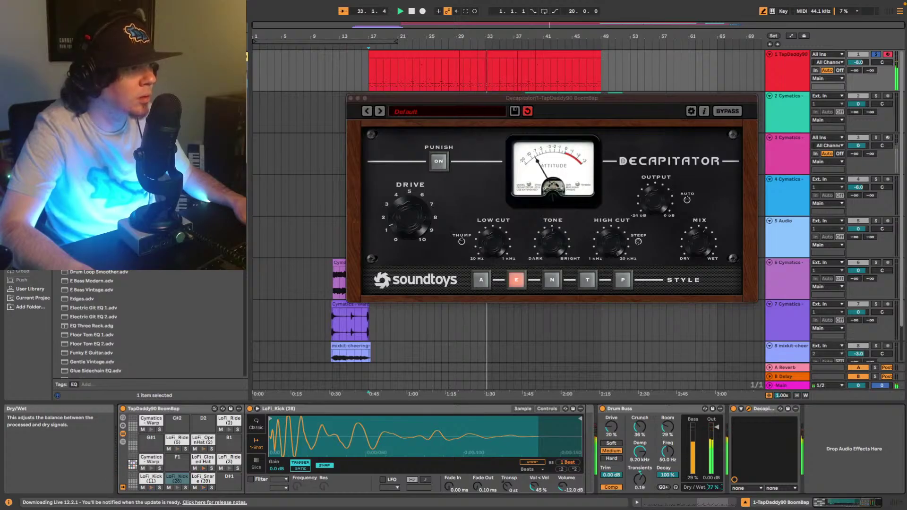
left_click_drag(713, 477, 713, 486)
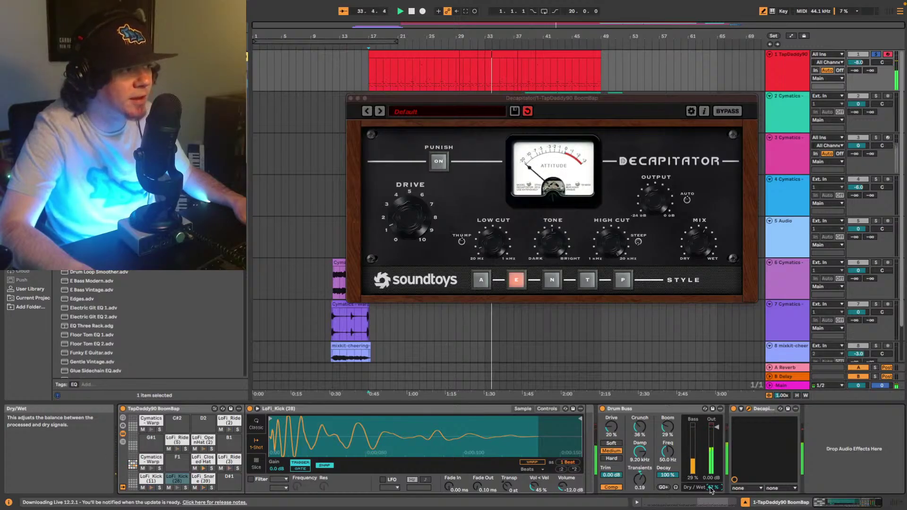
left_click(611, 443)
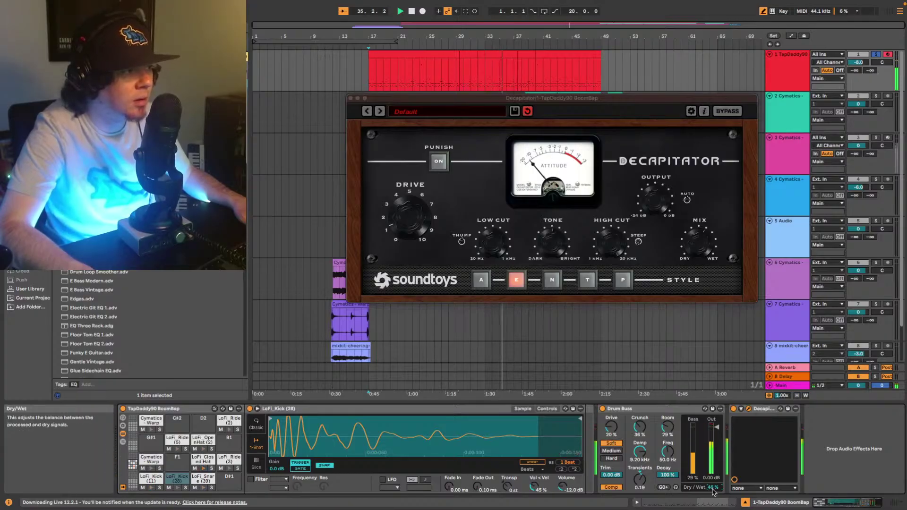
Restart playback from bar 17, reopen the Decapitator window and adjust its Mix
left_click(754, 410)
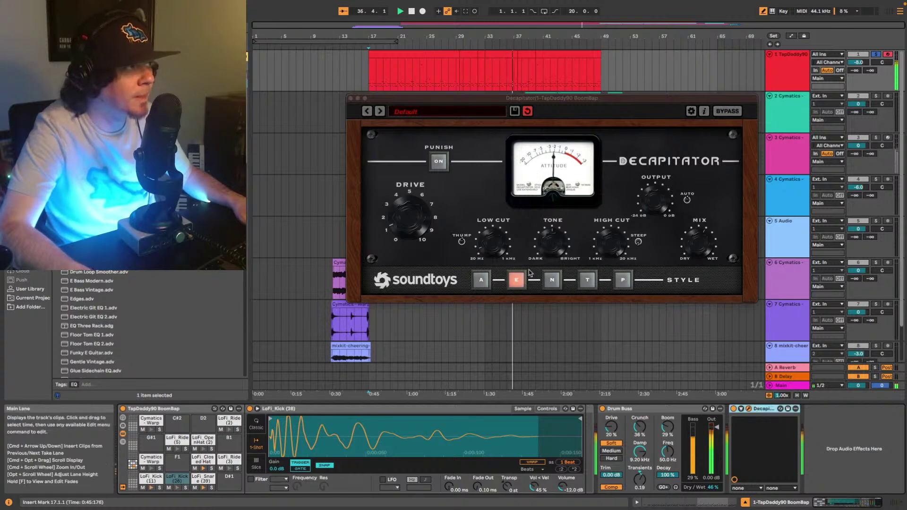
key("space")
key("space")
left_click(751, 411)
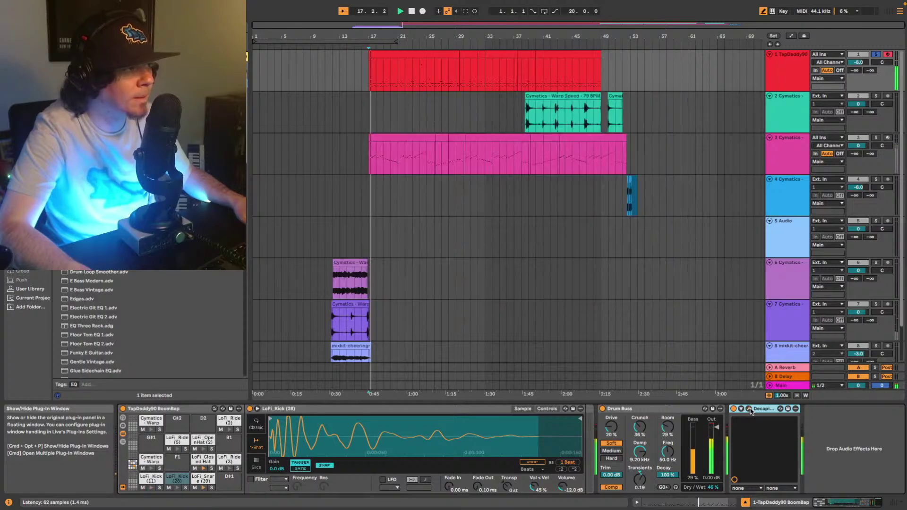
left_click(750, 410)
left_click_drag(707, 235, 702, 248)
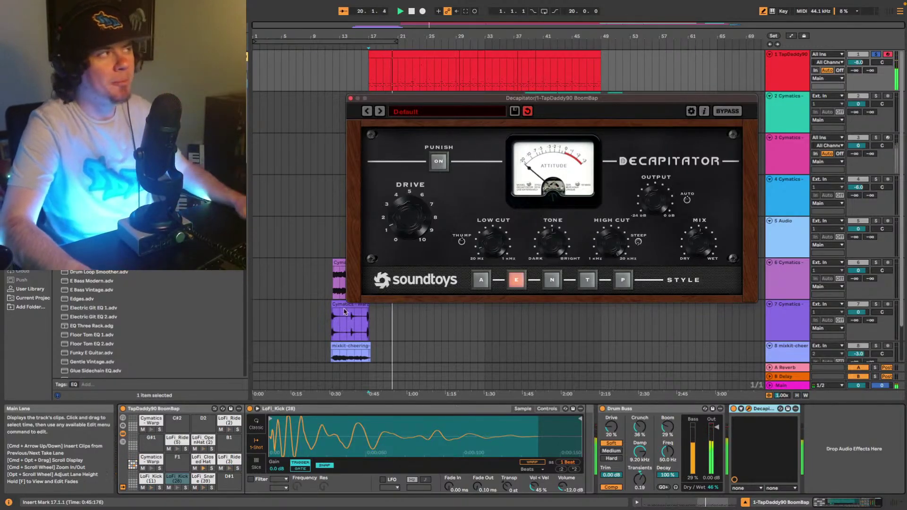
Search the browser for "rev" and look through the listed reverb devices
left_click(142, 27)
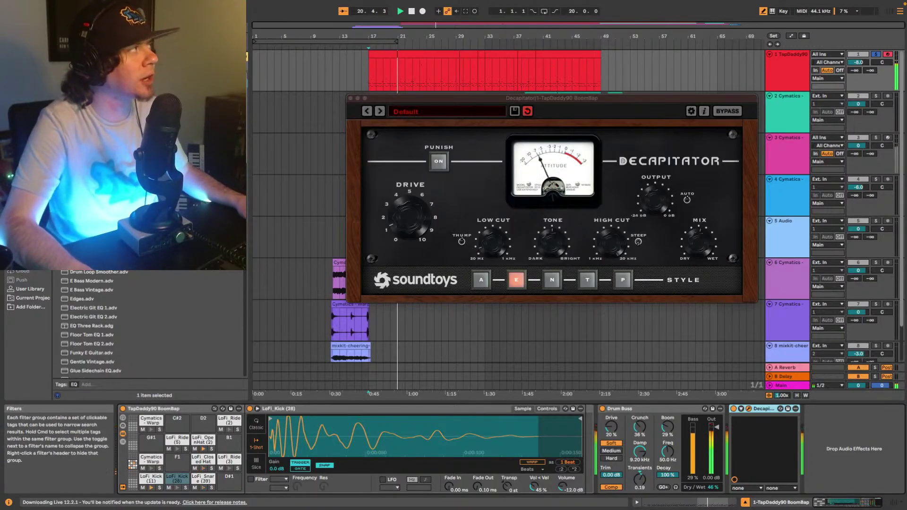
left_click(141, 52)
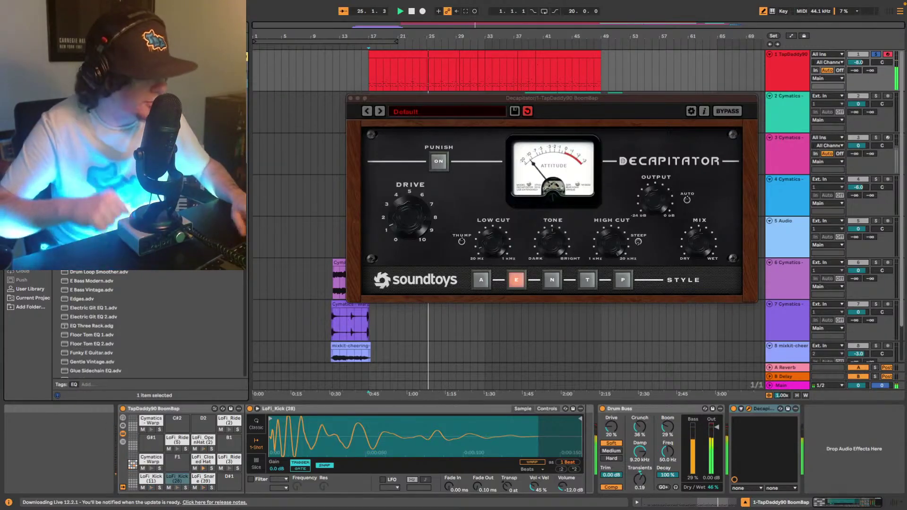
type("rev")
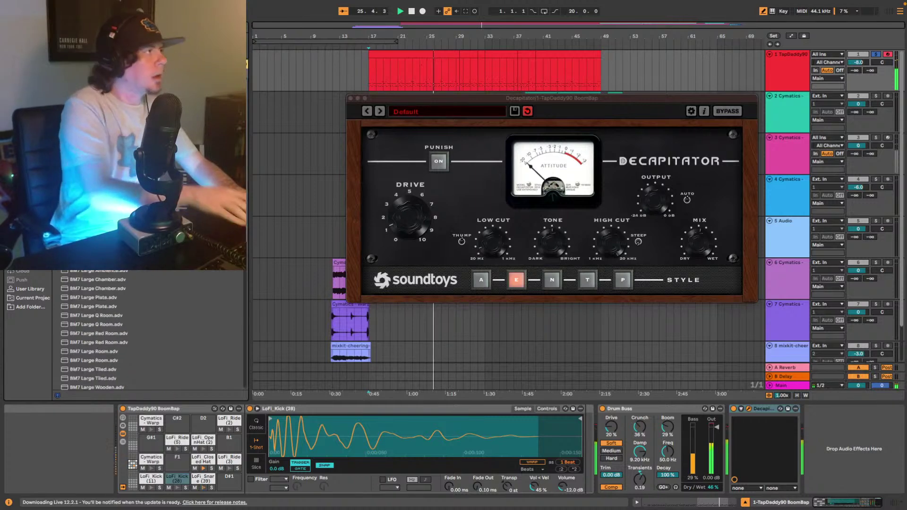
scroll(118, 330, "down", 10)
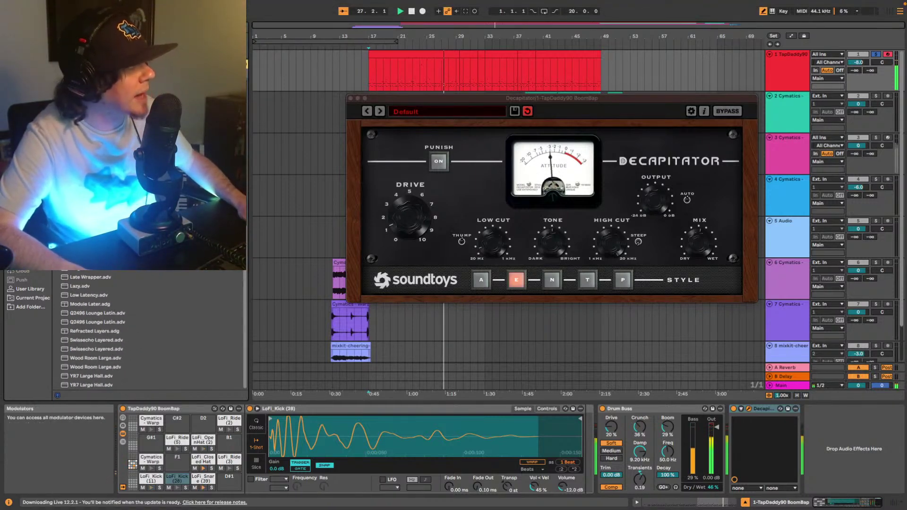
Add the UADx LA-2A Tube Compressor after Decapitator on track 1, then unsolo the track and play the full beat
left_click(24, 195)
left_click_drag(95, 180, 864, 446)
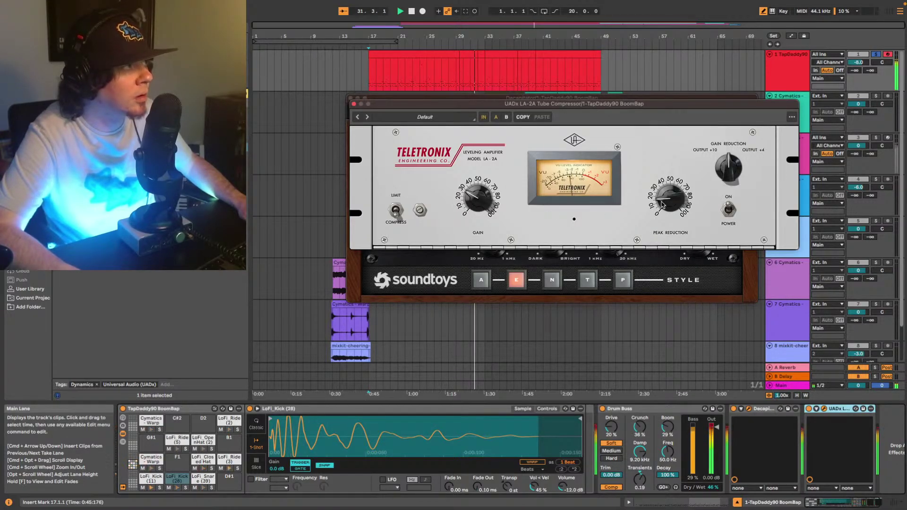
left_click(877, 55)
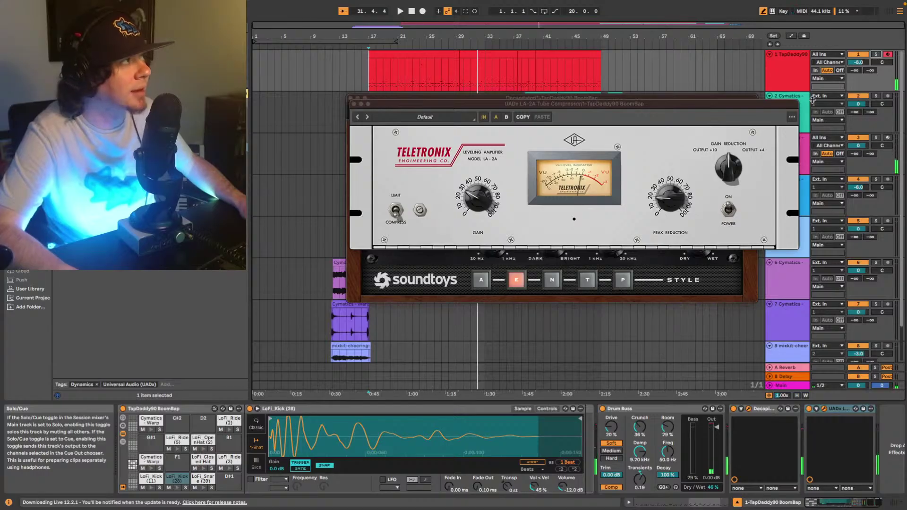
key("space")
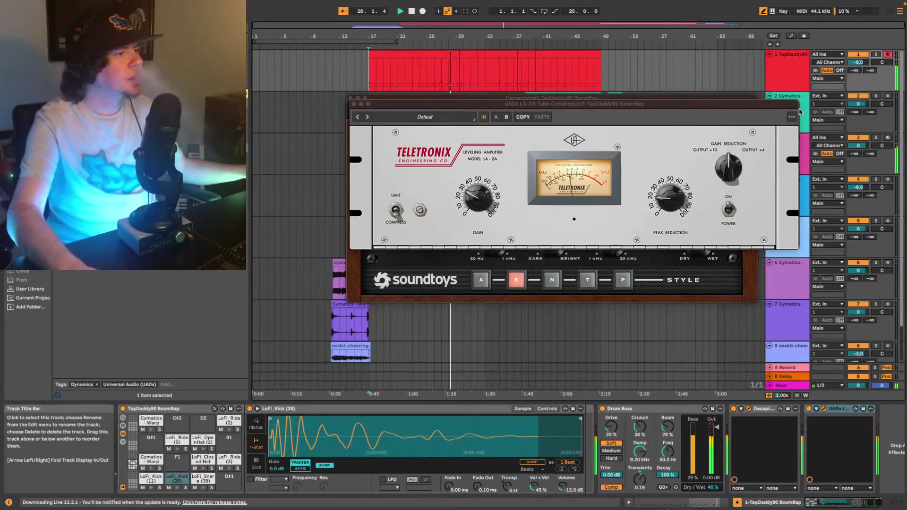
Set track 1's volume to -6.0 dB and close the LA-2A and Decapitator windows
left_click(894, 505)
left_click(895, 504)
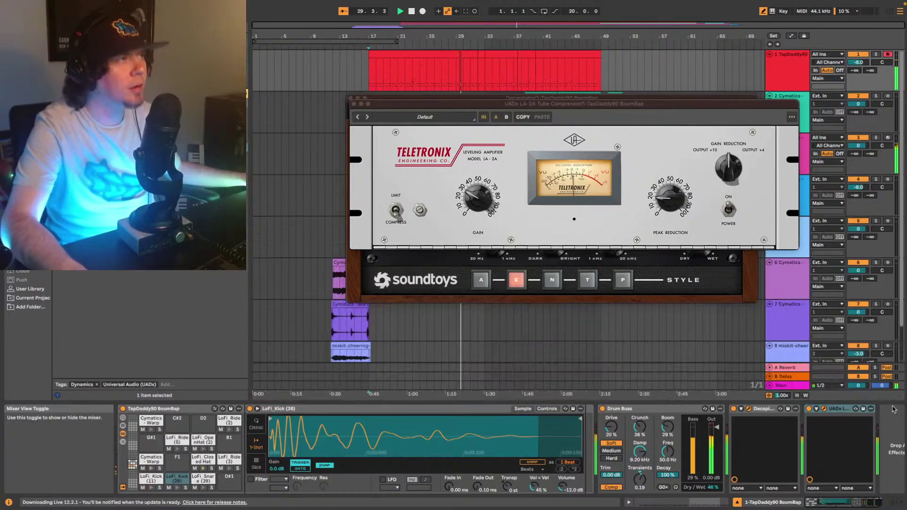
left_click_drag(858, 62, 859, 71)
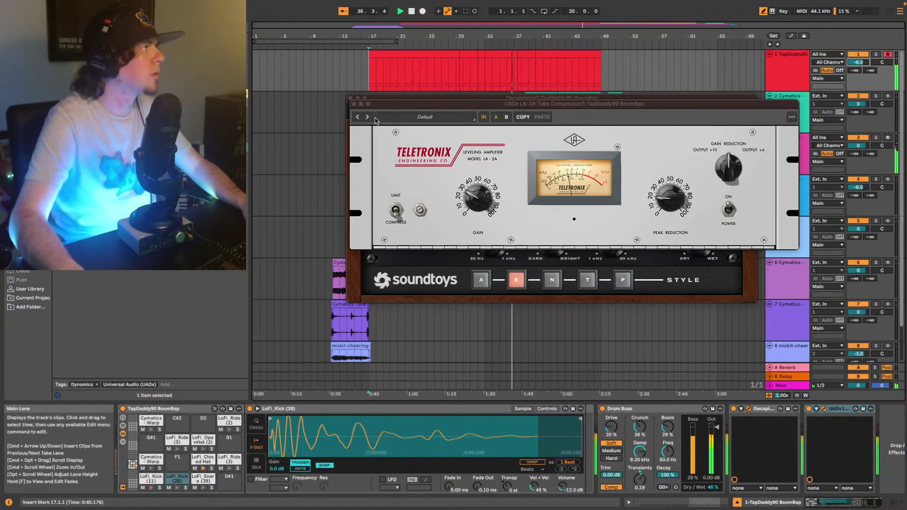
left_click(354, 105)
left_click(350, 99)
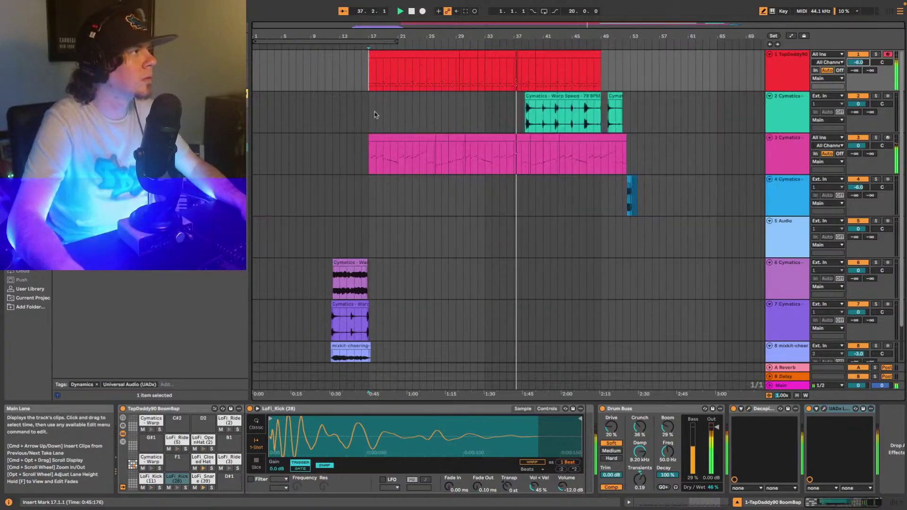
Select track 3 and check the track and main levels in the mixer during playback
left_click(805, 157)
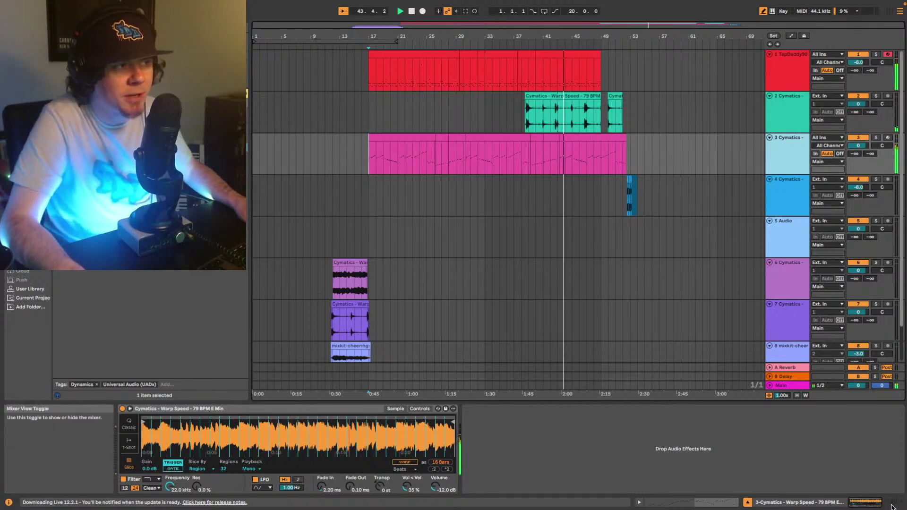
left_click(893, 503)
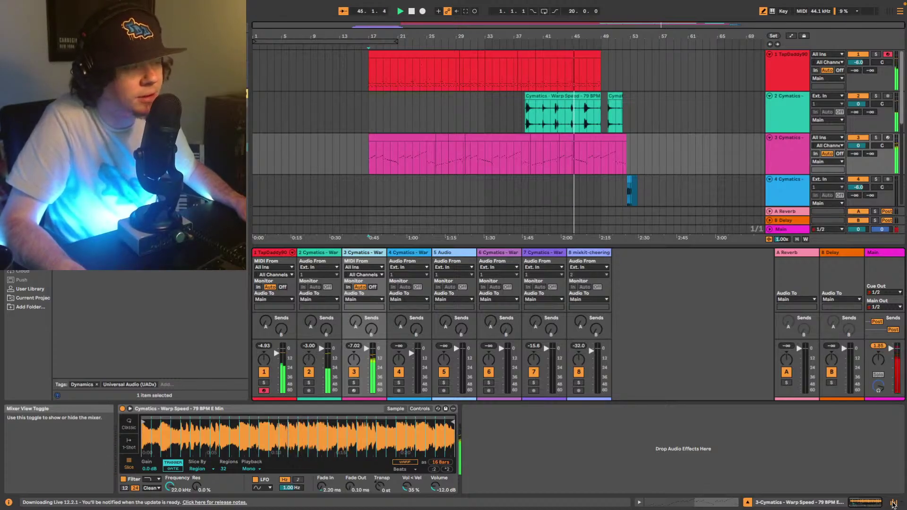
left_click(893, 503)
Lower the volumes of tracks 1 to 8 together by 7 dB, bringing track 8 to -10.0 dB, and play from bar 17
left_click(794, 71)
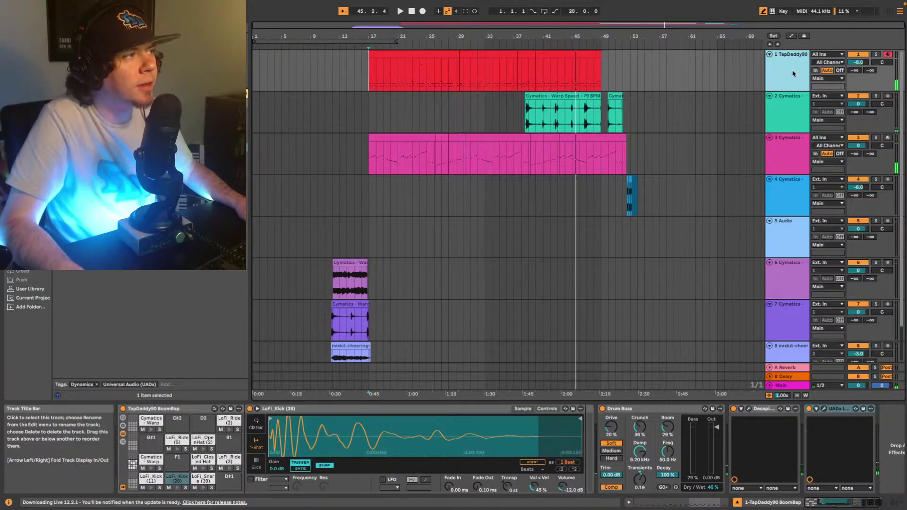
key("Delete")
left_click(803, 333, "shift")
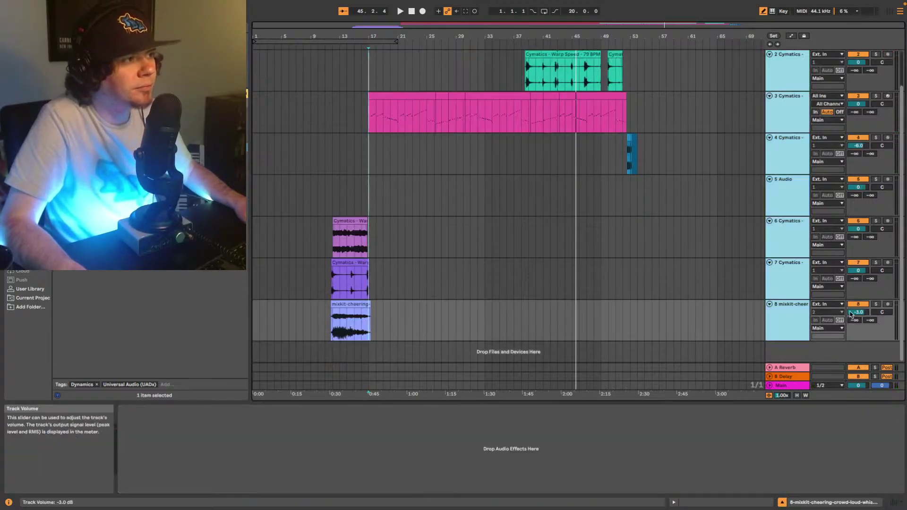
left_click_drag(852, 314, 852, 321)
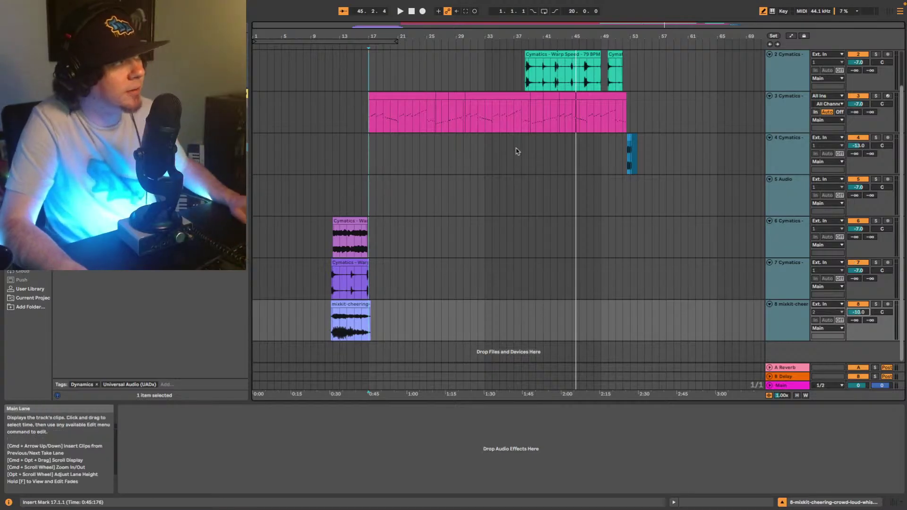
key("space")
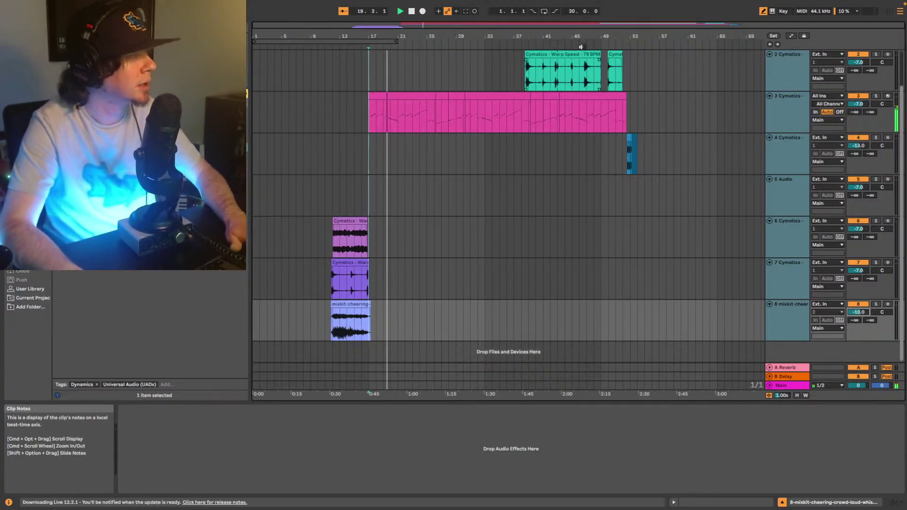
scroll(755, 142, "up", 3)
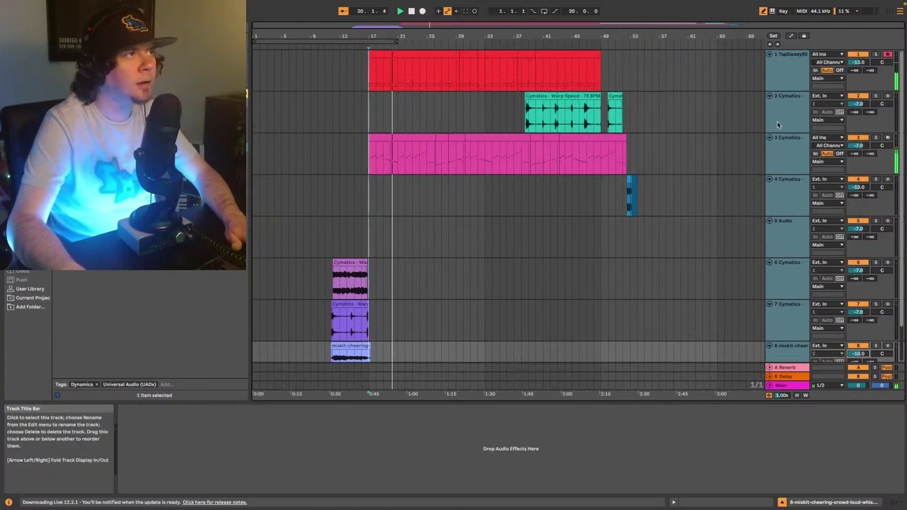
Try track 1's volume at -14.0 dB, and return it to -13.0 dB
left_click(740, 157)
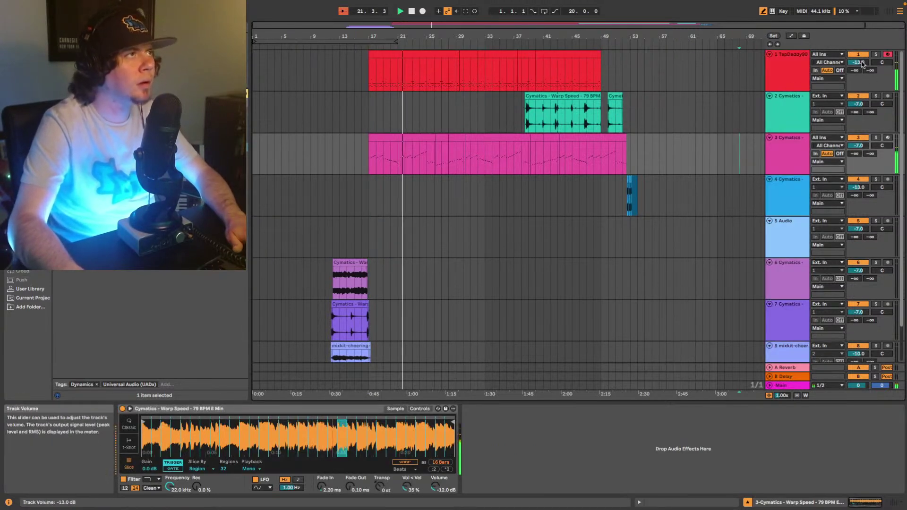
left_click_drag(862, 64, 862, 67)
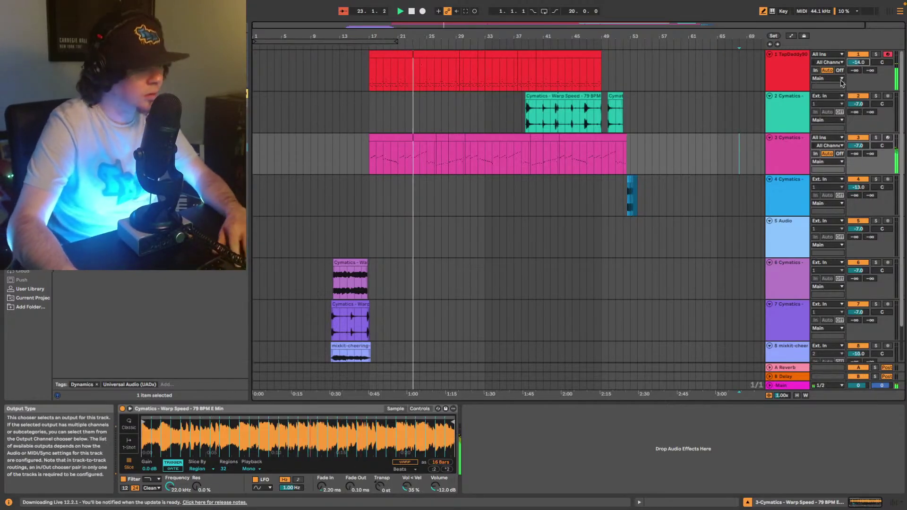
left_click_drag(862, 64, 862, 61)
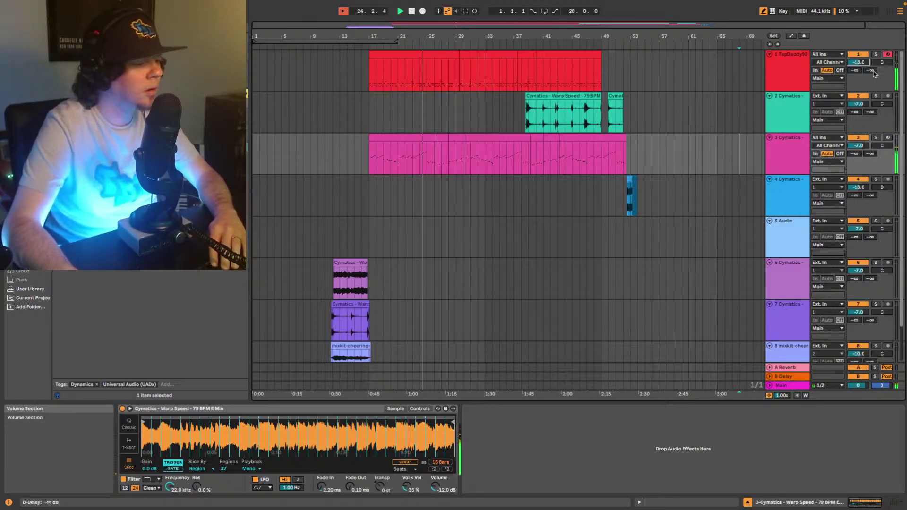
Solo track 3 to audition it from bar 17, and unsolo it and stop playback
left_click(797, 160)
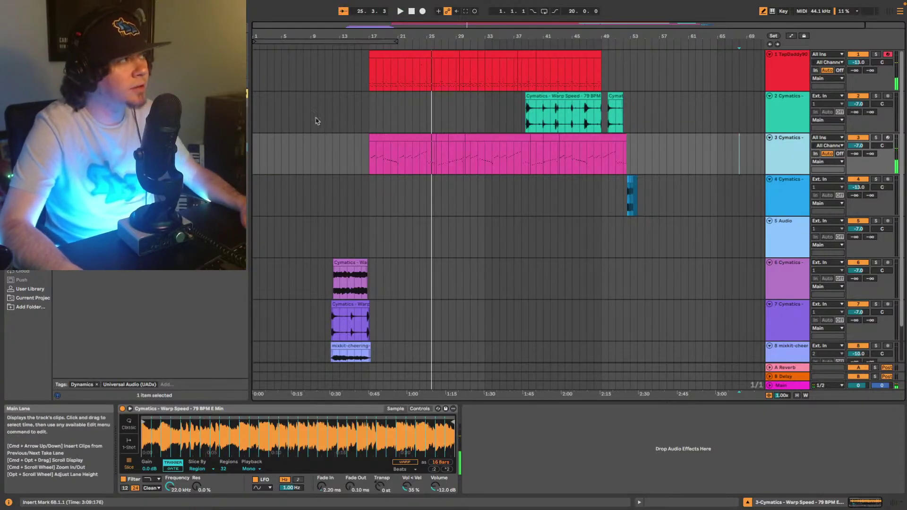
left_click(875, 140)
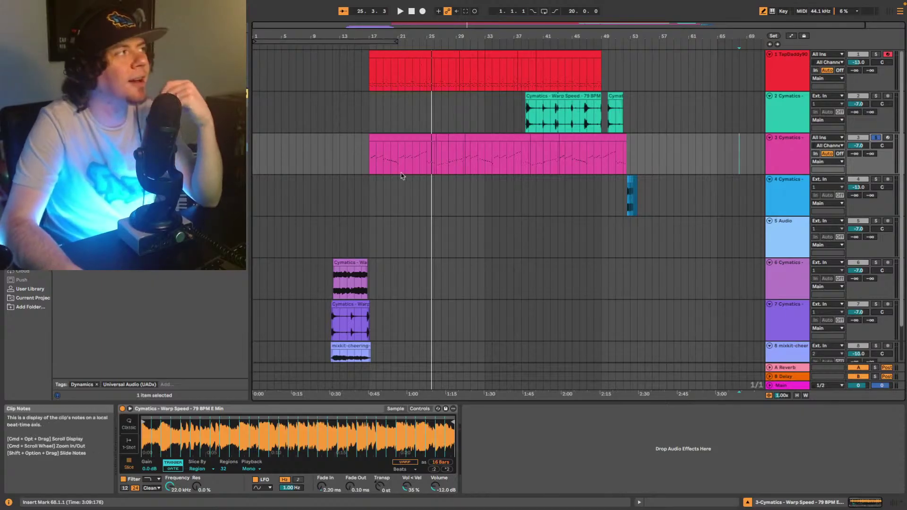
left_click(370, 161)
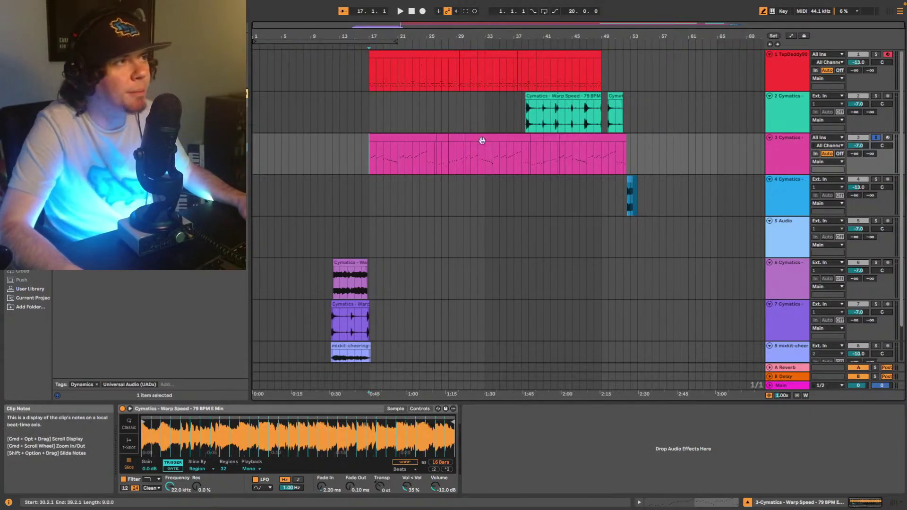
key("space")
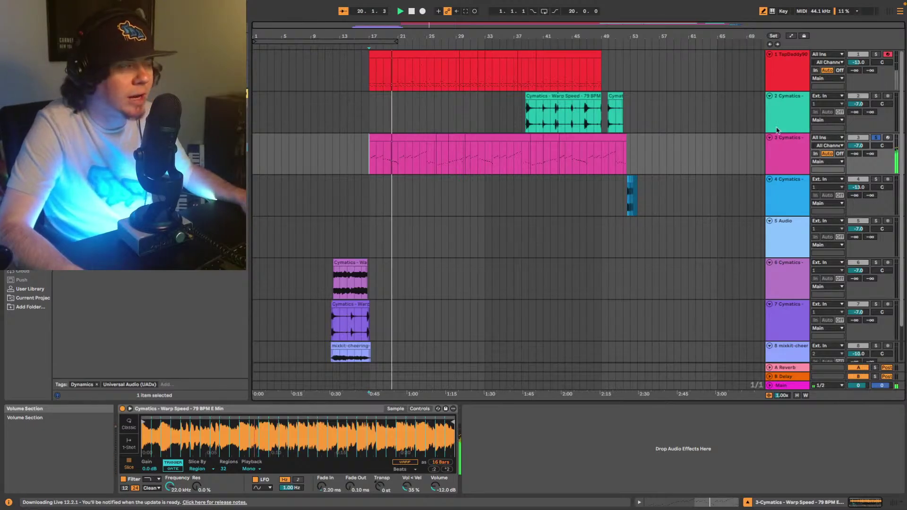
left_click(785, 148)
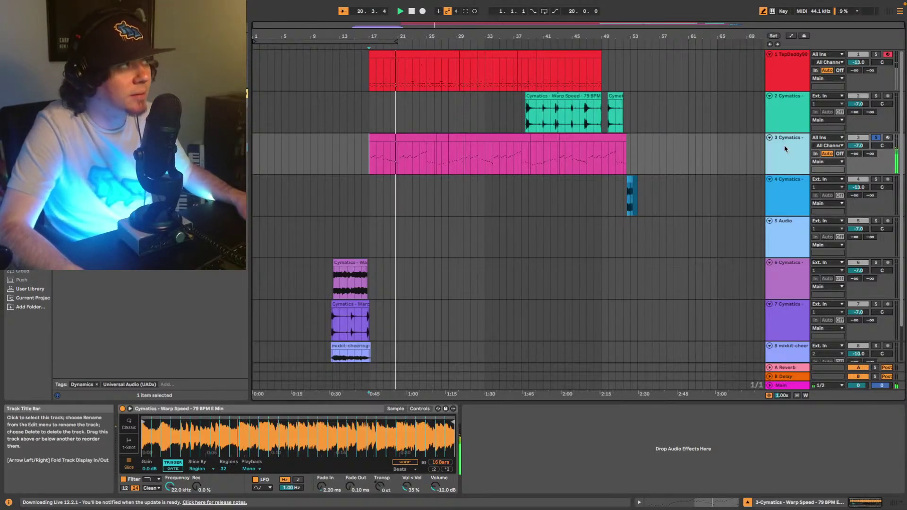
left_click(876, 138)
key("space")
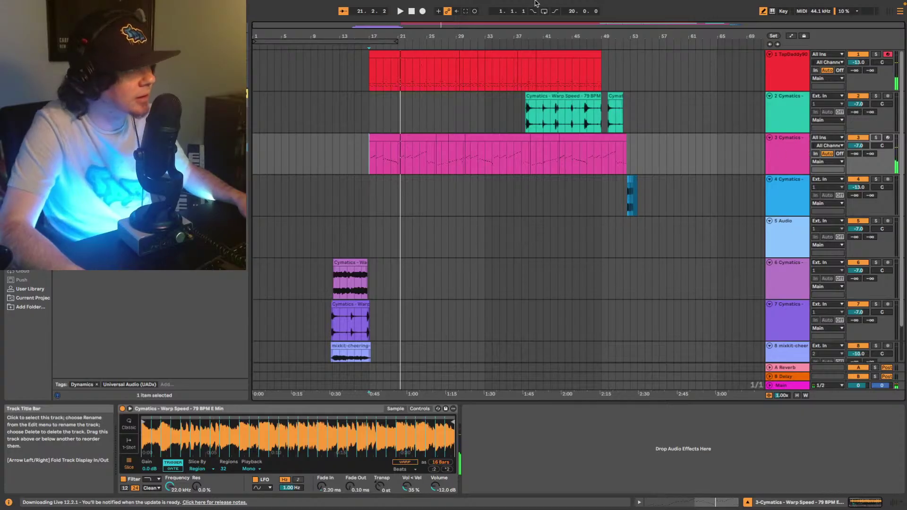
Duplicate track 3, solo the copy on track 4 and play it from bar 17
left_click(782, 155)
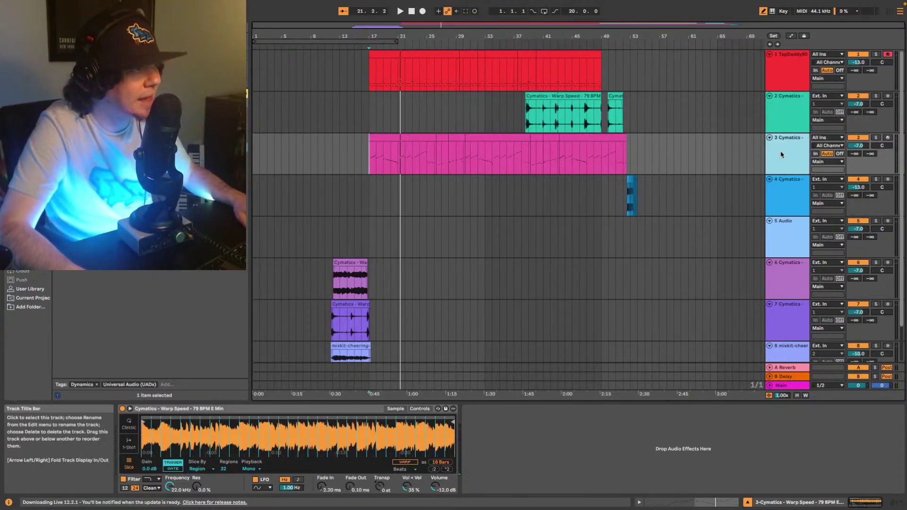
key("super+d")
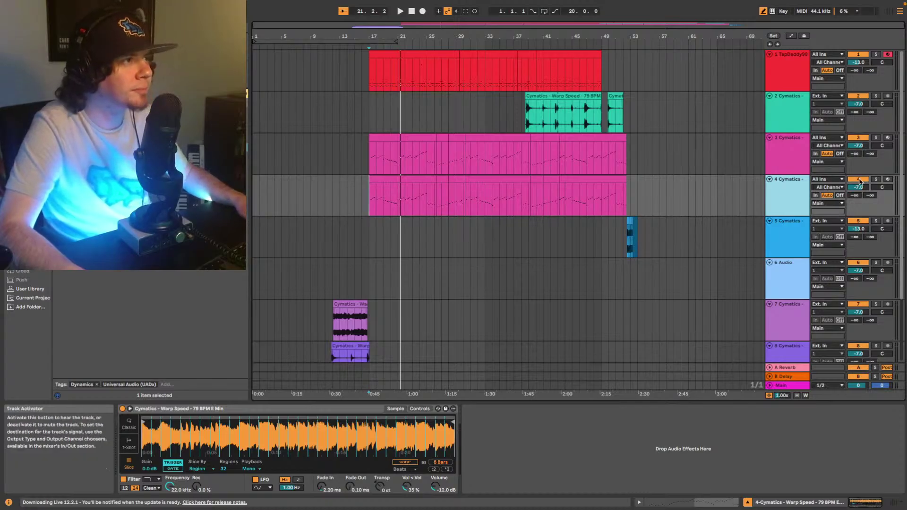
left_click(876, 180)
key("space")
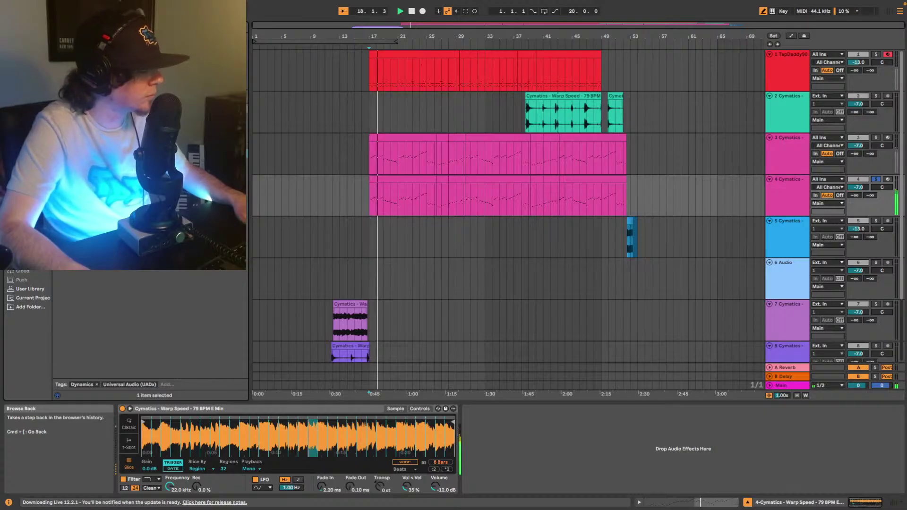
Add EQ Eight to track 4 and set its filter 4 to a high cut at 230 Hz
left_click(11, 29)
left_click(26, 160)
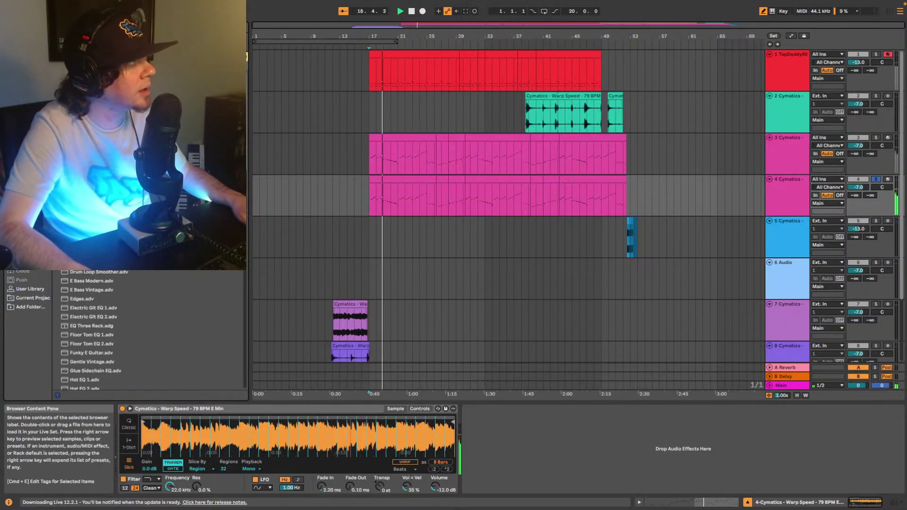
left_click_drag(86, 118, 515, 434)
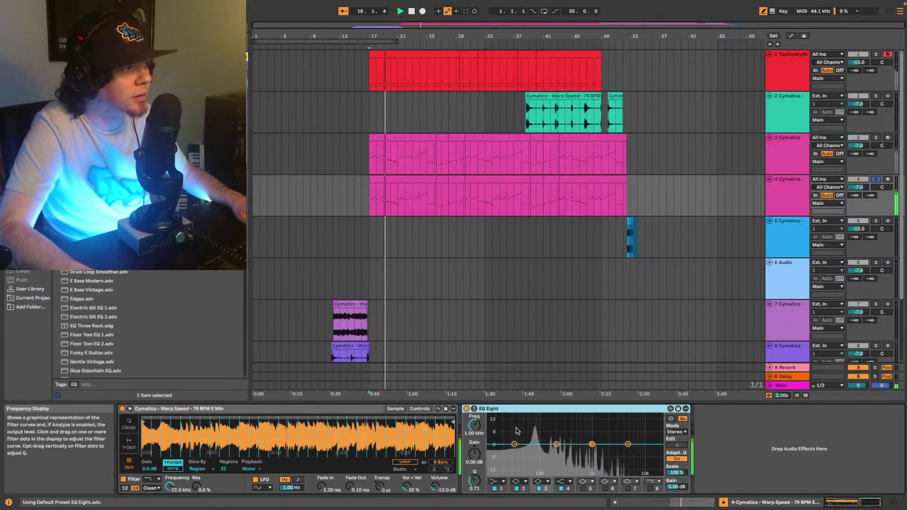
left_click(563, 481)
left_click(564, 469)
left_click_drag(628, 451, 561, 451)
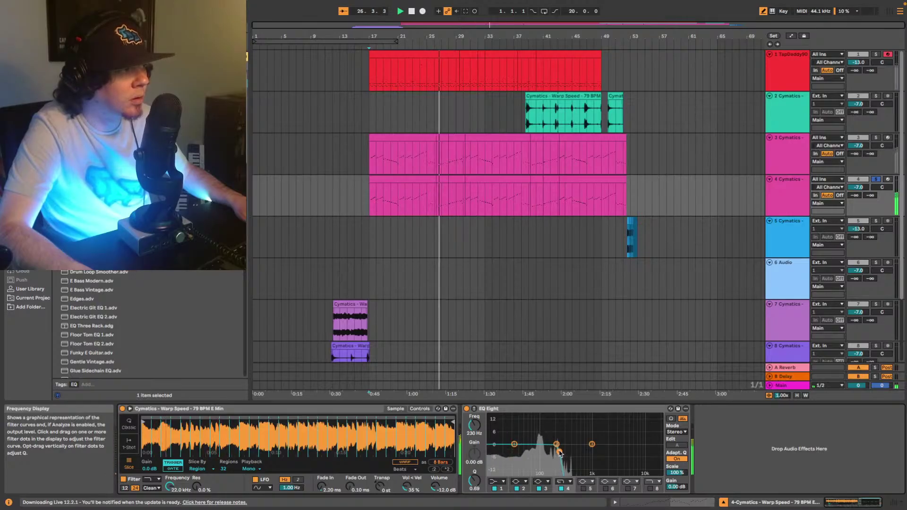
left_click_drag(559, 452, 559, 451)
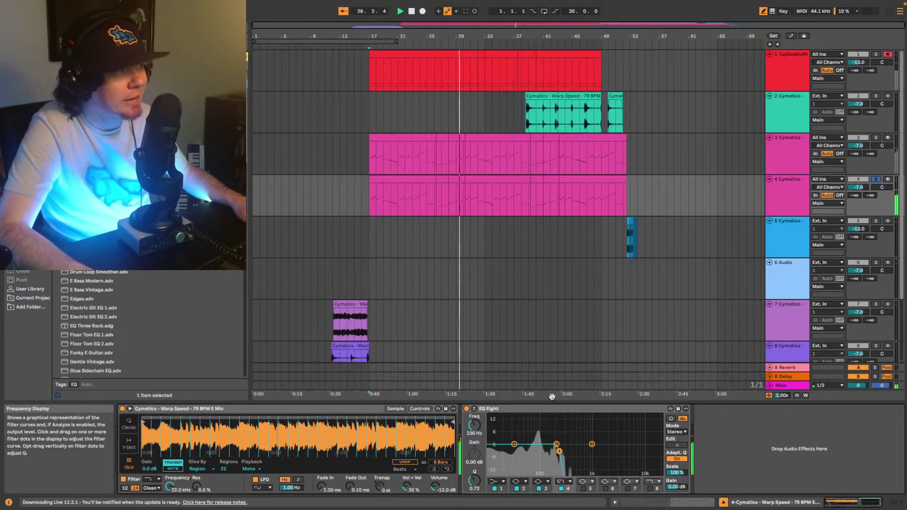
Copy the EQ Eight to track 3, change its filter 4 to a low cut at 215 Hz, and unsolo track 4
left_click(557, 411)
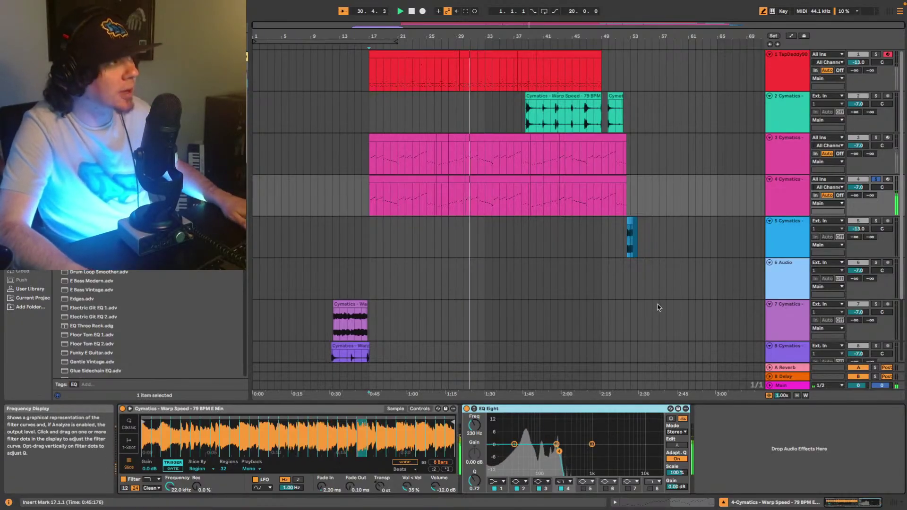
left_click(798, 156)
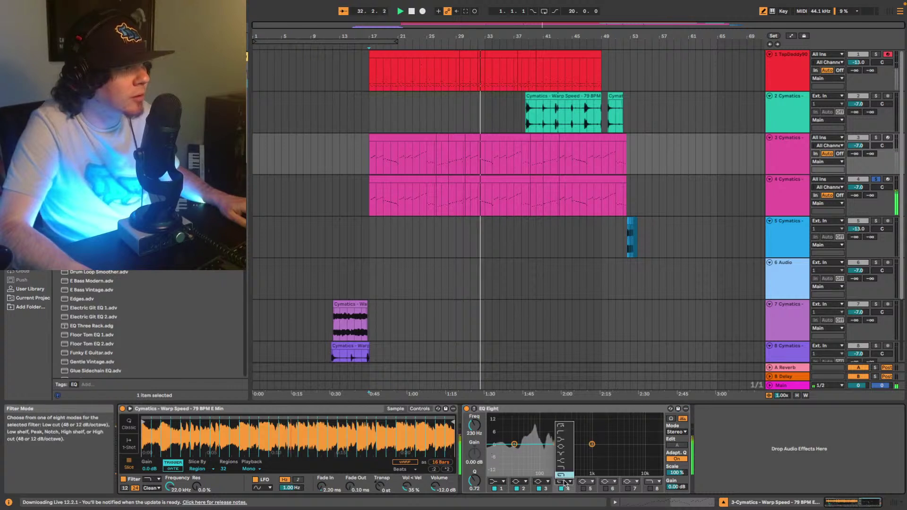
left_click(567, 429)
left_click_drag(560, 452, 558, 452)
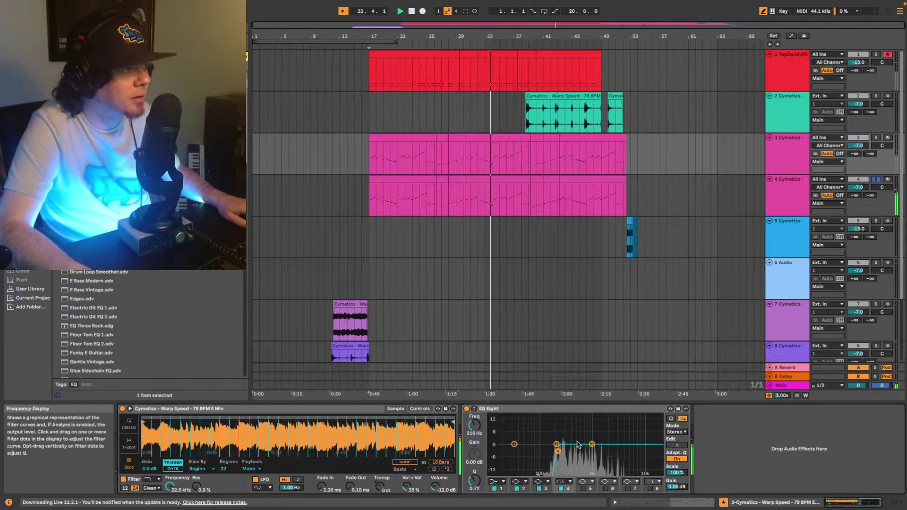
left_click(876, 179)
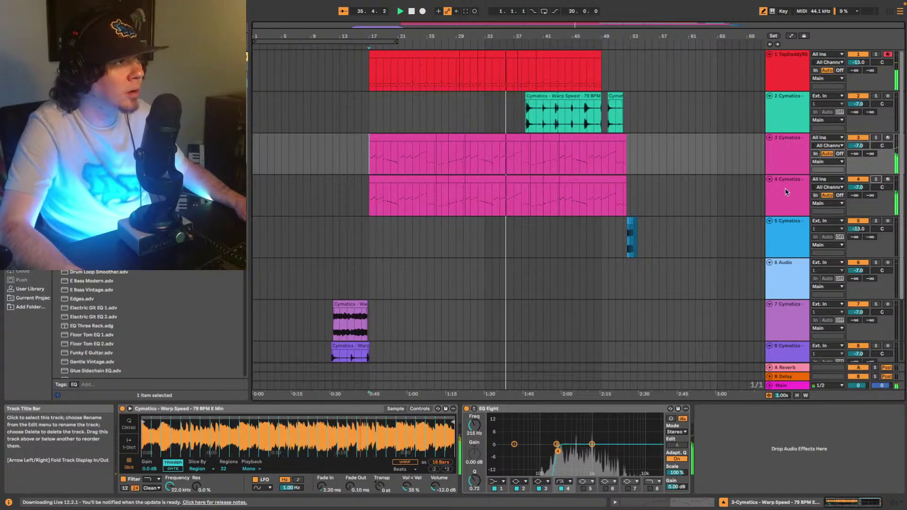
Add the UADx LA-2A Tube Compressor after EQ Eight on track 4
left_click(786, 191)
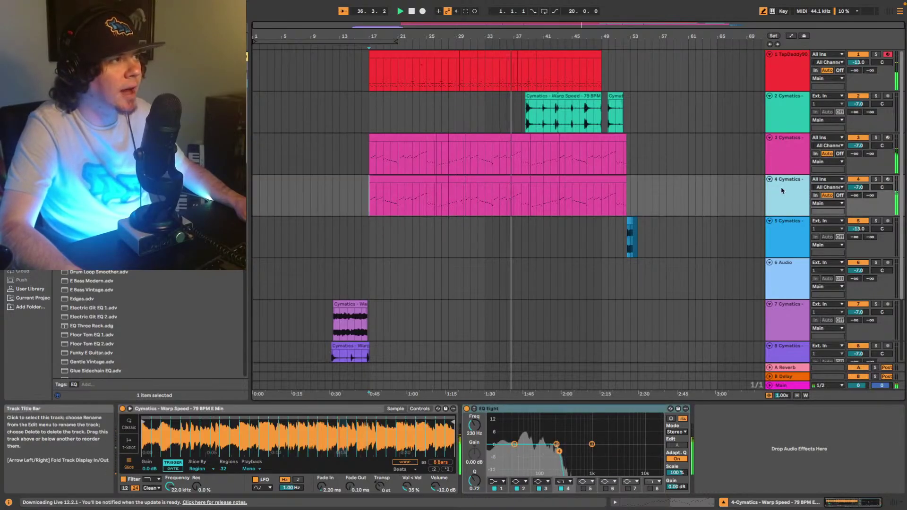
left_click(126, 27)
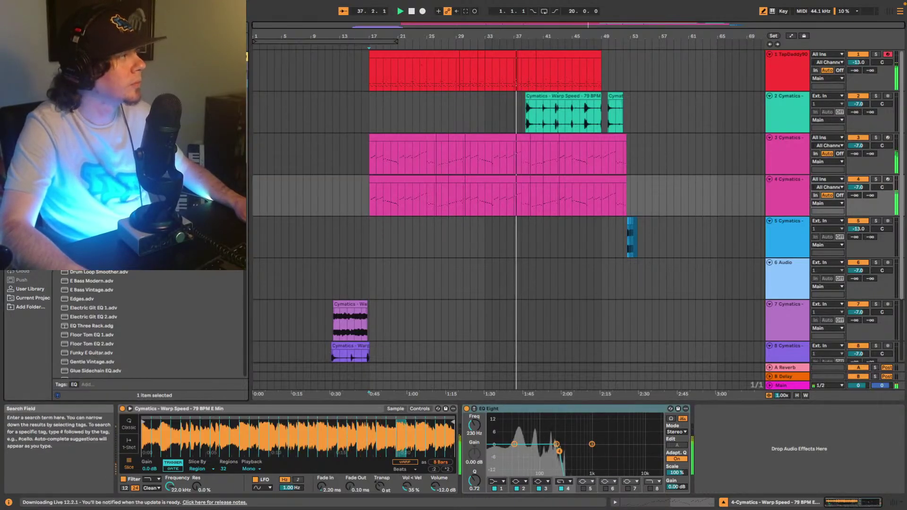
type("reverb")
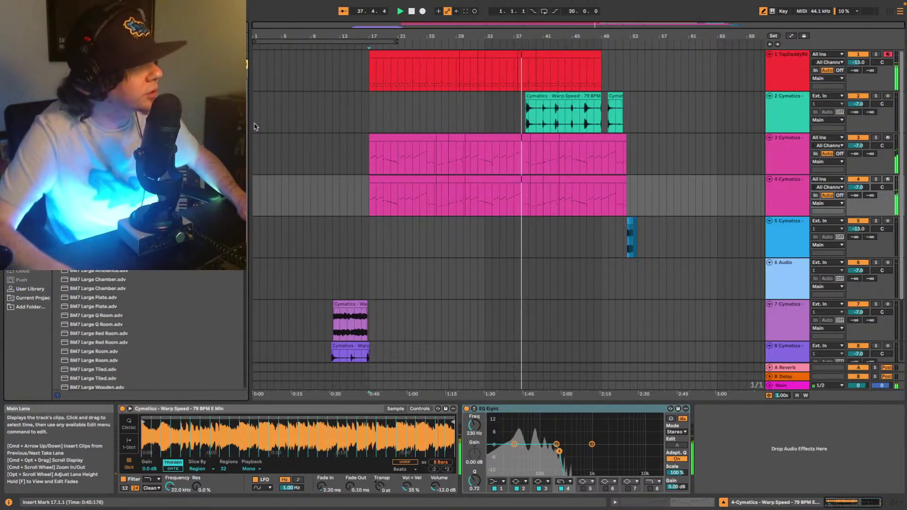
left_click(23, 196)
left_click(104, 148)
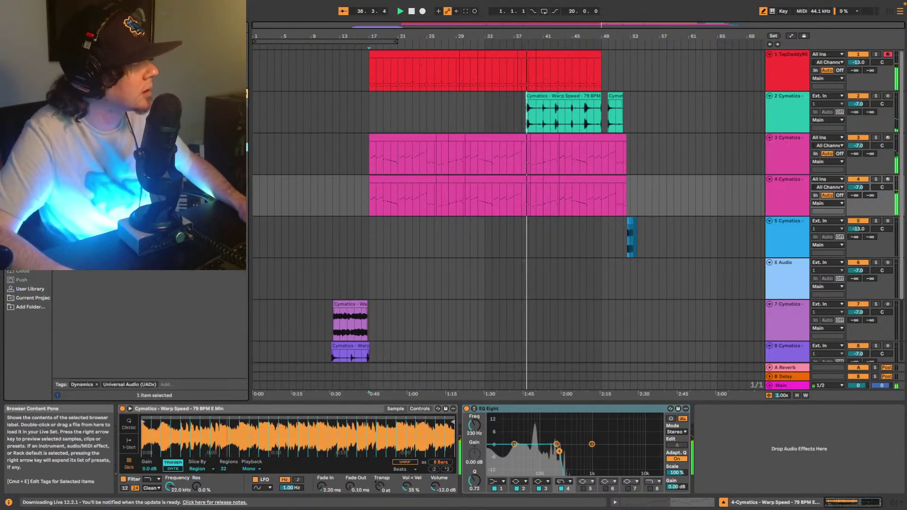
left_click_drag(104, 148, 734, 462)
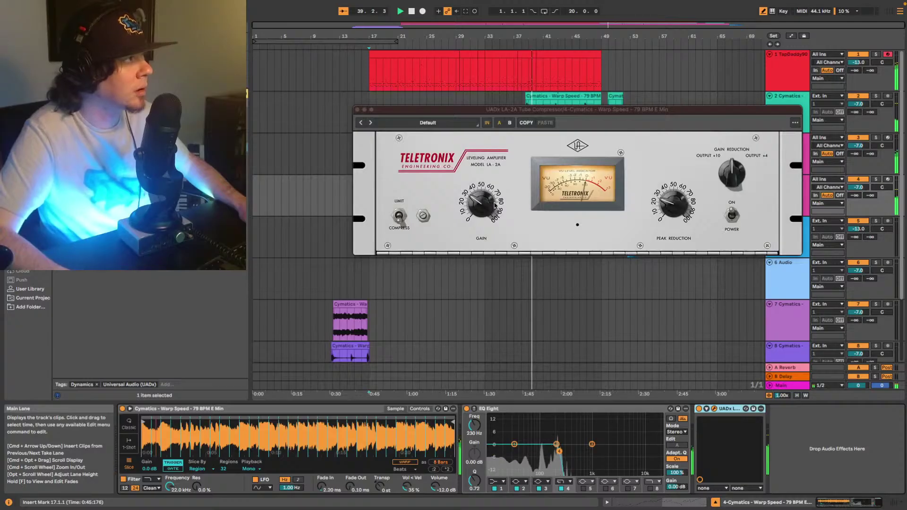
Raise the gain and peak reduction slightly on track 4's LA-2A and close its window
left_click_drag(490, 201, 487, 195)
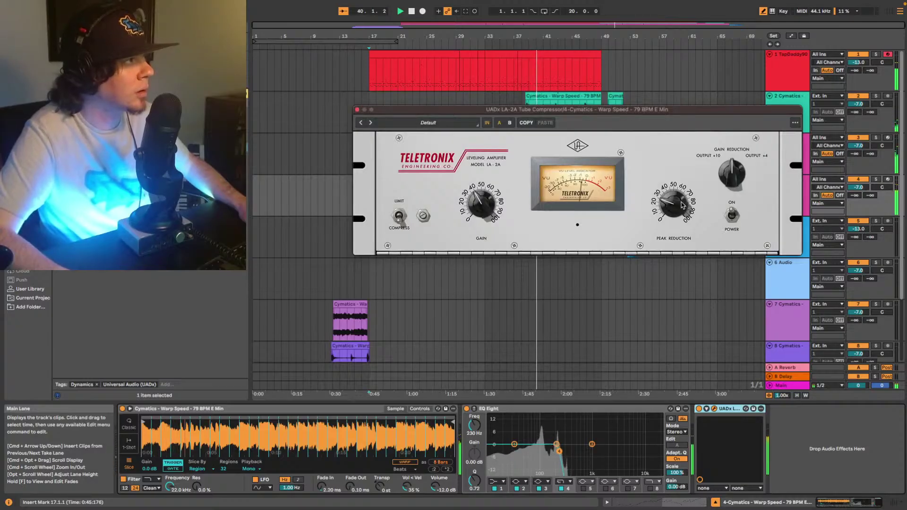
left_click_drag(682, 204, 685, 201)
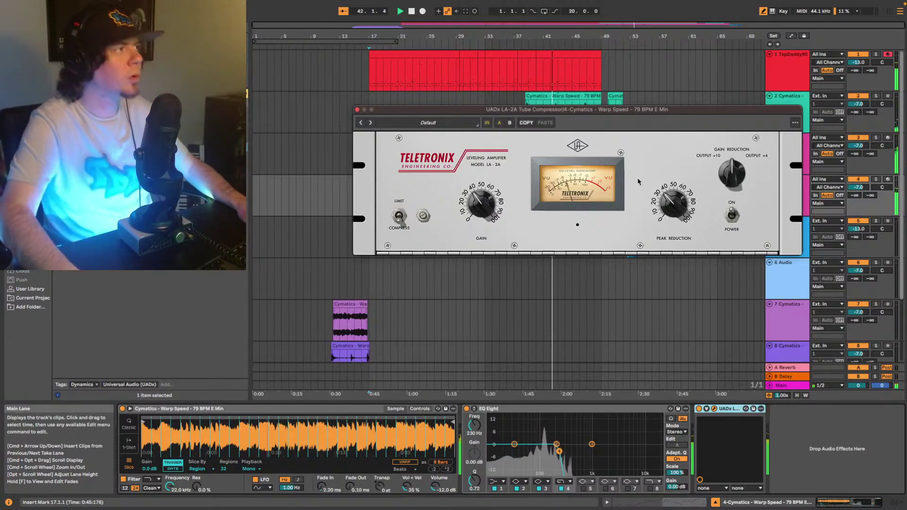
left_click(357, 110)
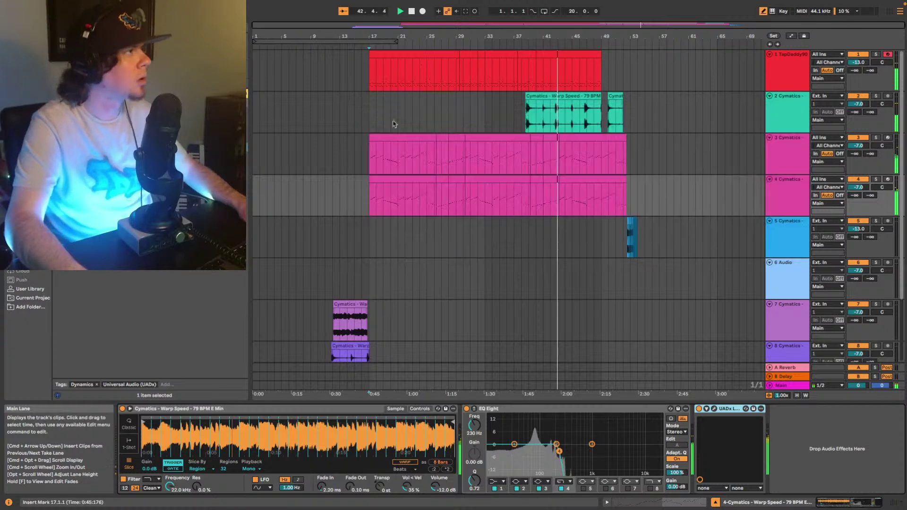
Add Utility after the LA-2A on track 4, set its gain to 0 dB, turn on Mono and play from bar 17
left_click(758, 150)
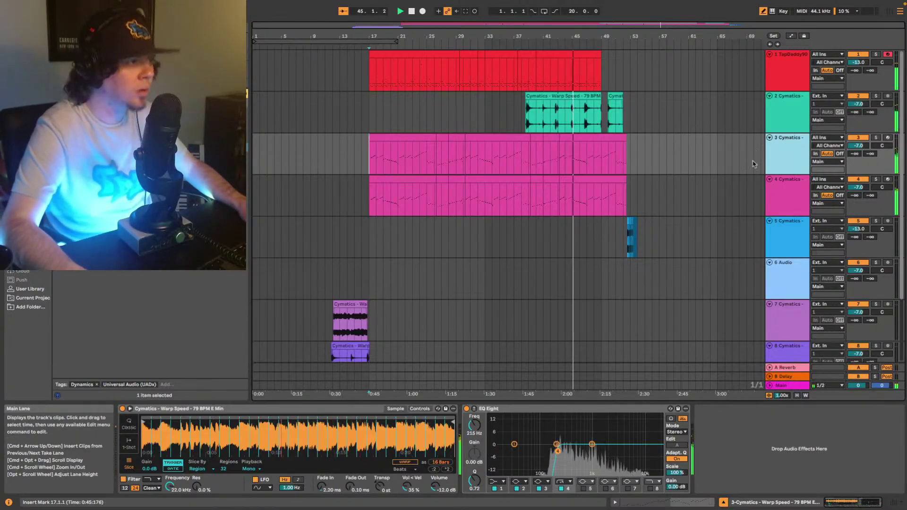
left_click(786, 194)
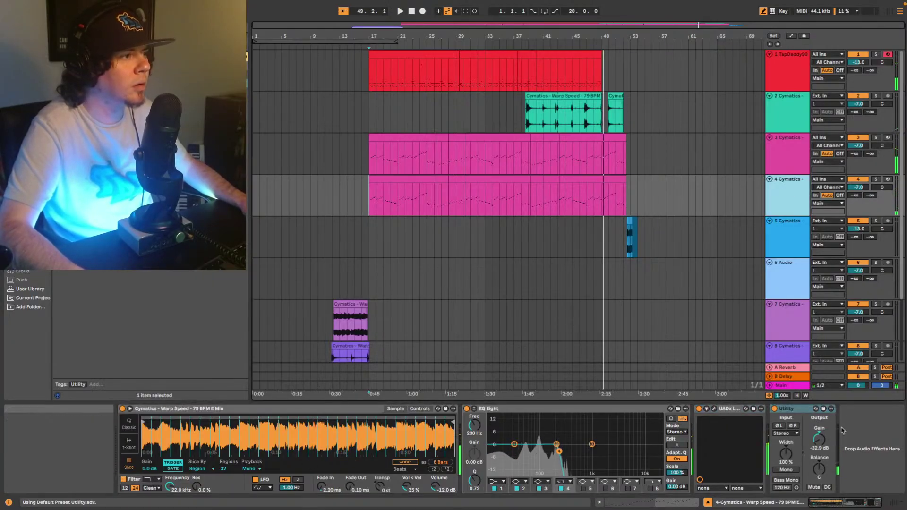
type("0")
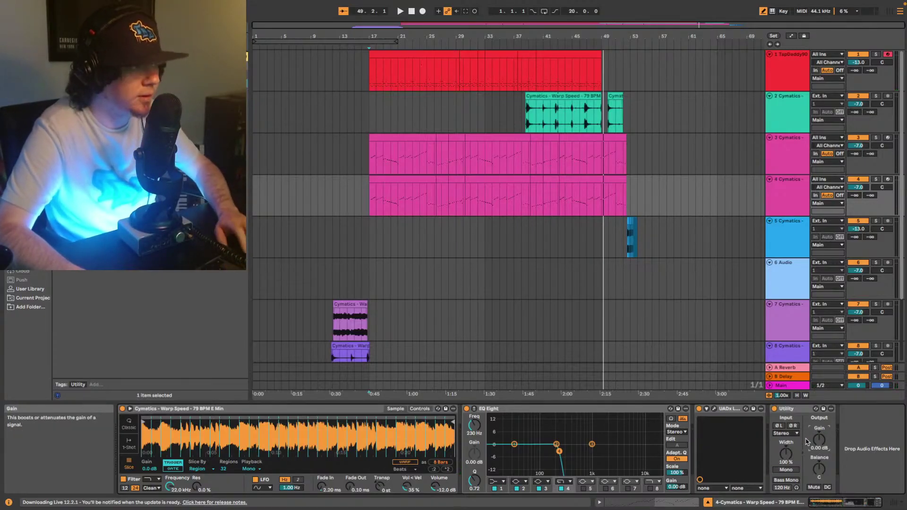
key("space")
left_click(786, 471)
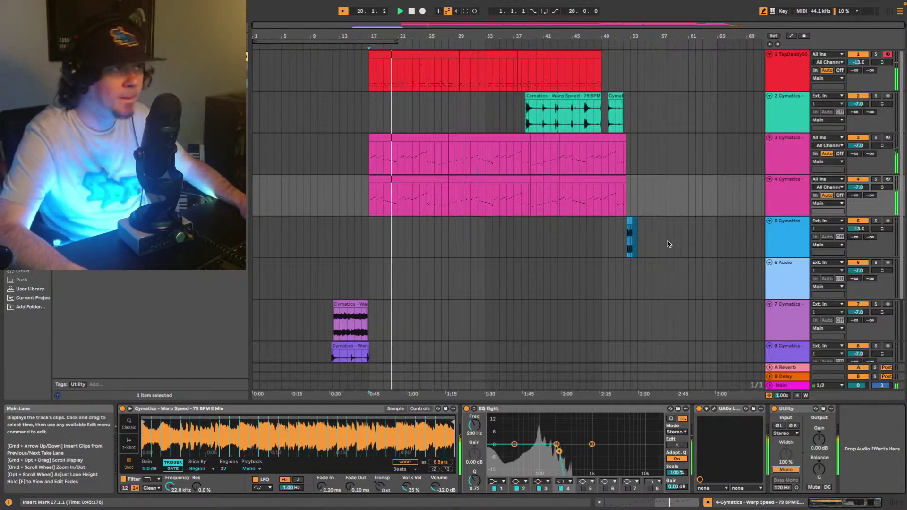
Boost filter 3 of track 3's EQ Eight by 1.36 dB at 758 Hz, add Little Radiator after it and resume playback
left_click(795, 149)
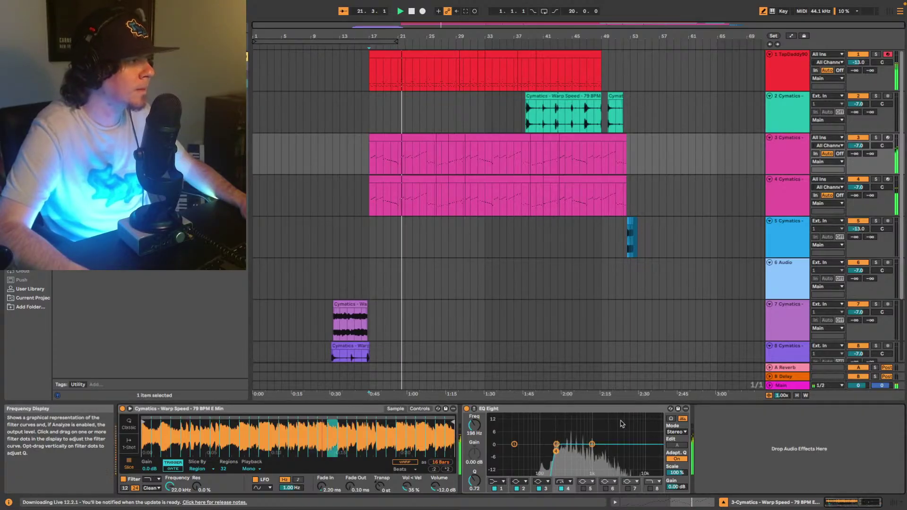
mouse_move(592, 444)
left_mouse_down()
mouse_move(594, 435)
mouse_move(605, 440)
mouse_move(578, 440)
mouse_move(585, 441)
left_mouse_up()
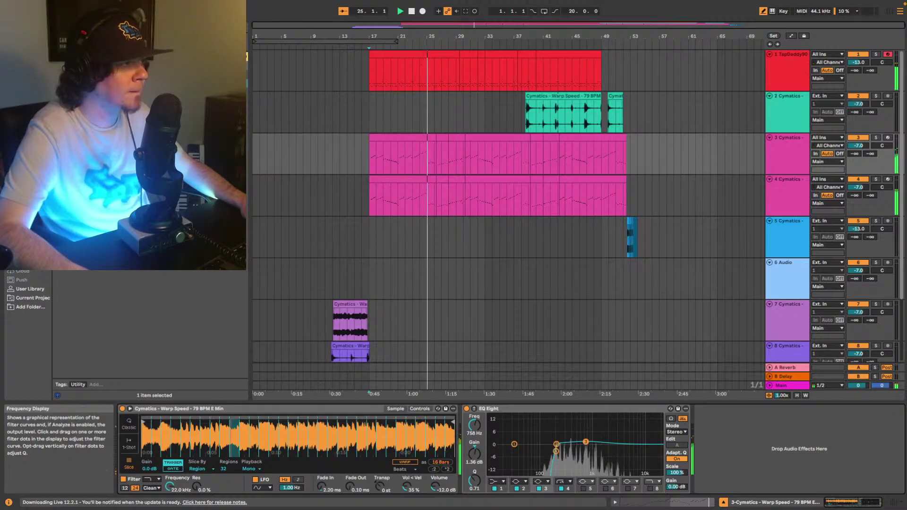
key("space")
key("space")
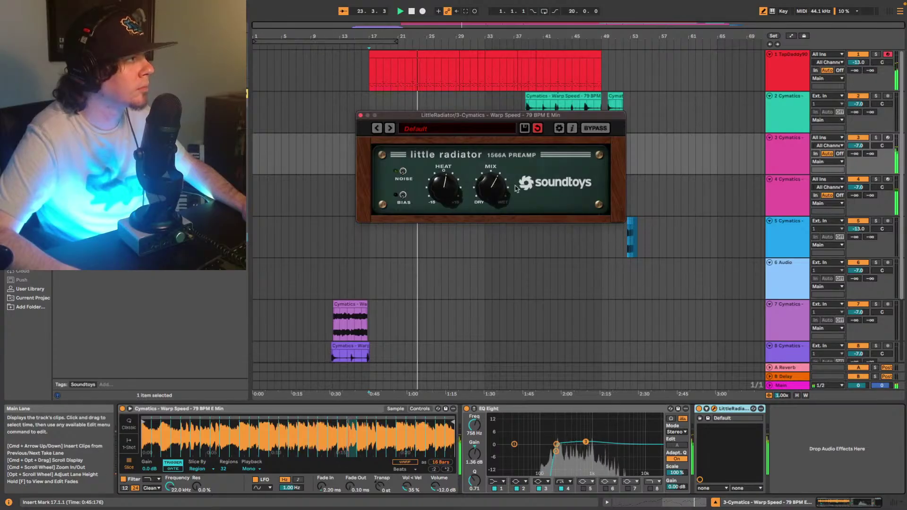
Try different Little Radiator mix amounts on track 3 and compare the sound with the device switched on and off
left_click_drag(500, 189, 498, 202)
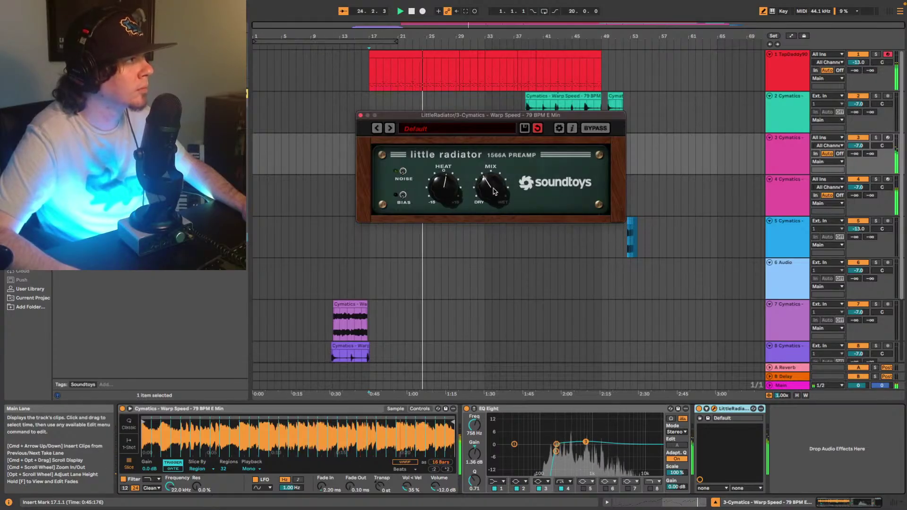
left_click(699, 409)
left_click_drag(493, 187, 492, 184)
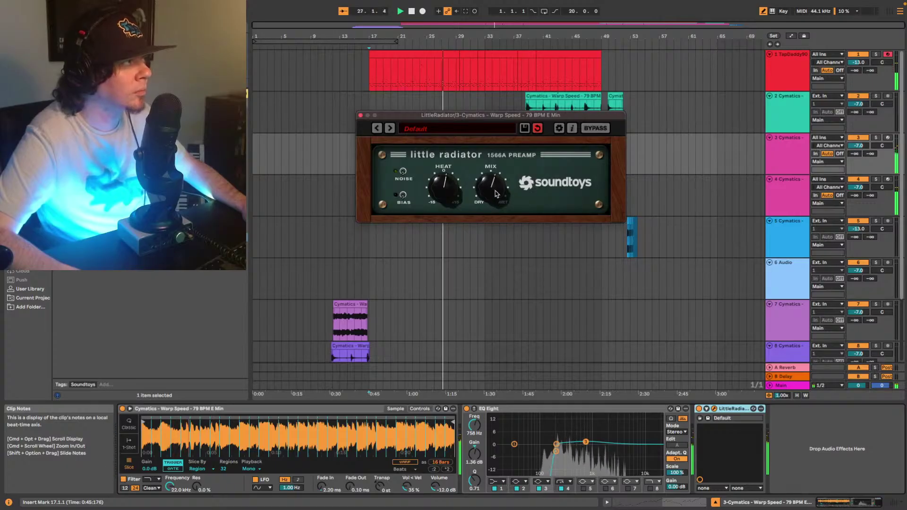
left_click(699, 409)
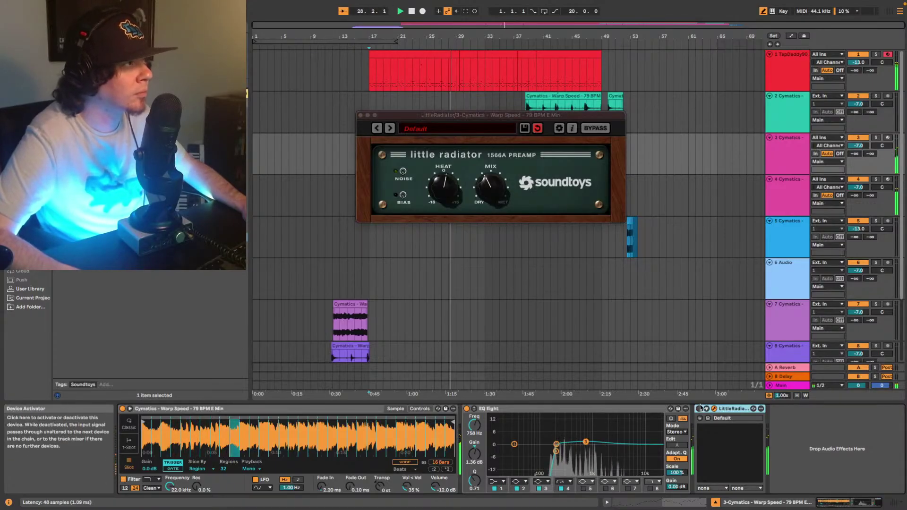
left_click(360, 116)
left_click(700, 410)
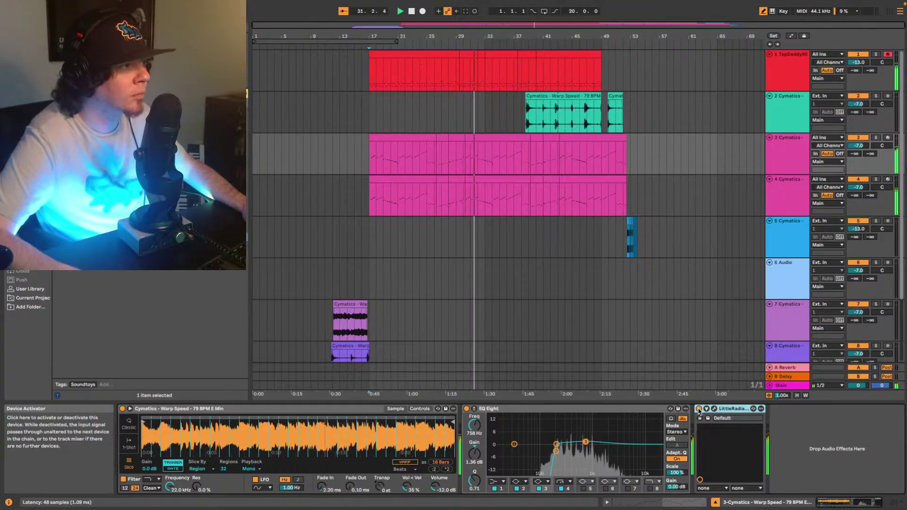
left_click(698, 410)
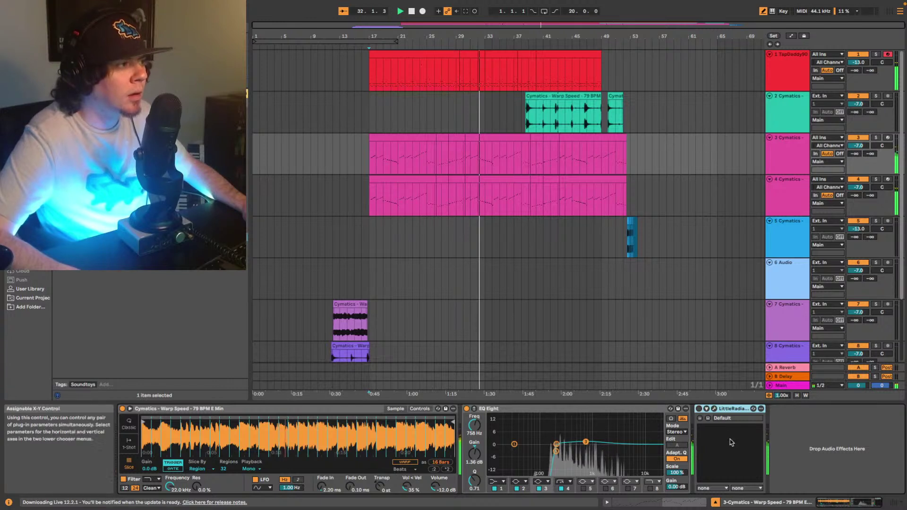
left_click(700, 409)
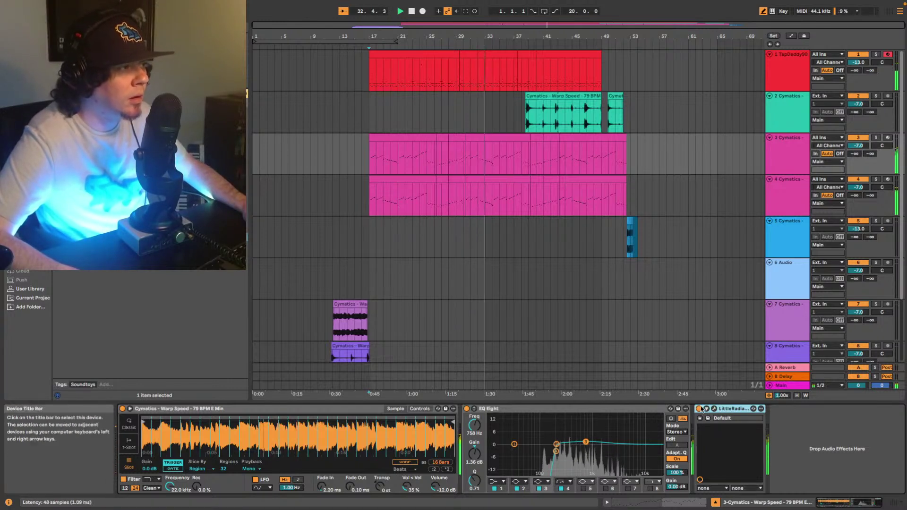
Raise the Little Radiator mix on track 3, set the track's volume to -9 dB and close the plug-in window
left_click(713, 409)
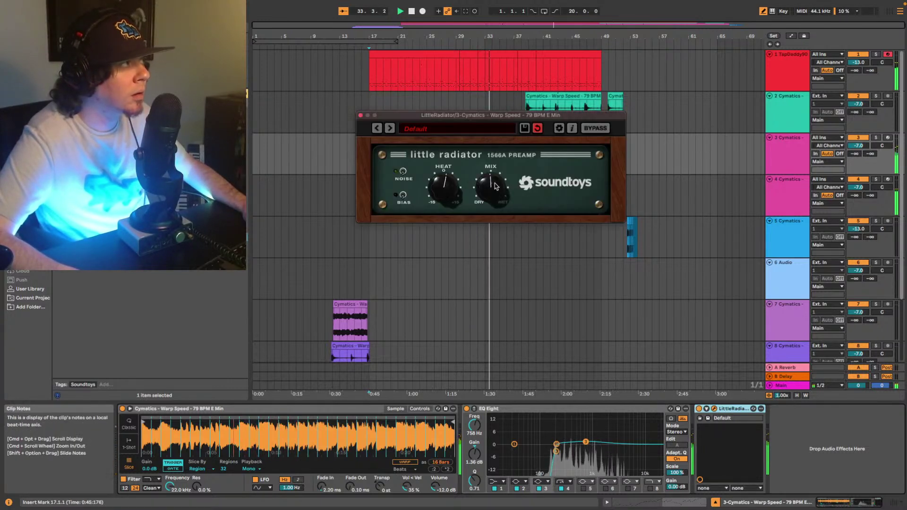
mouse_move(496, 186)
left_mouse_down()
mouse_move(505, 166)
mouse_move(490, 199)
left_mouse_up()
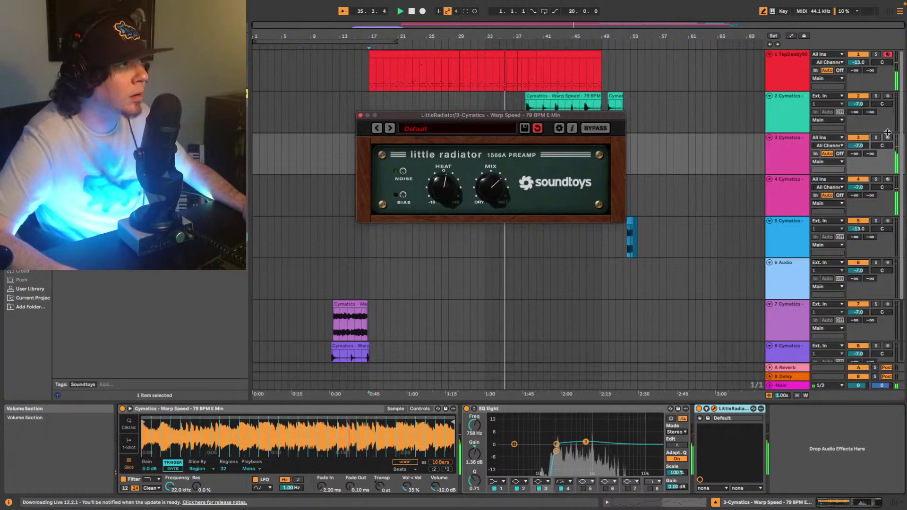
left_click(858, 146)
type("-9")
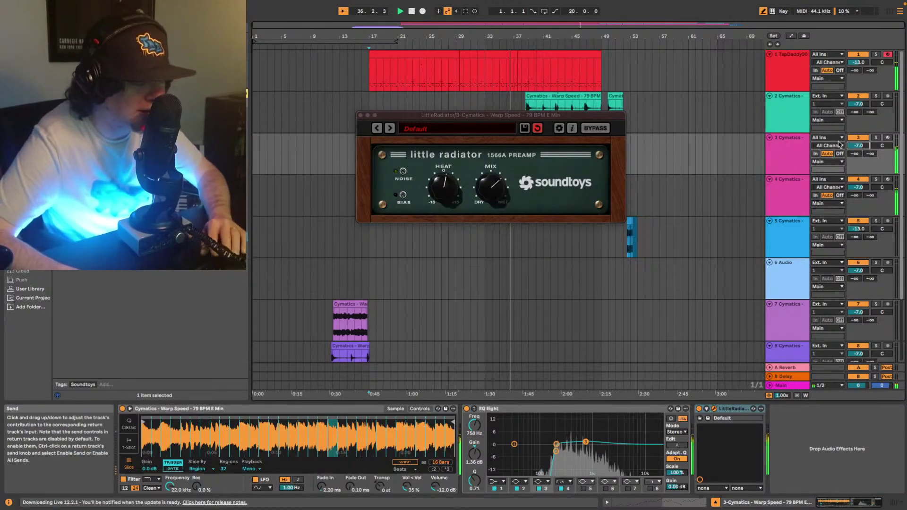
key("Return")
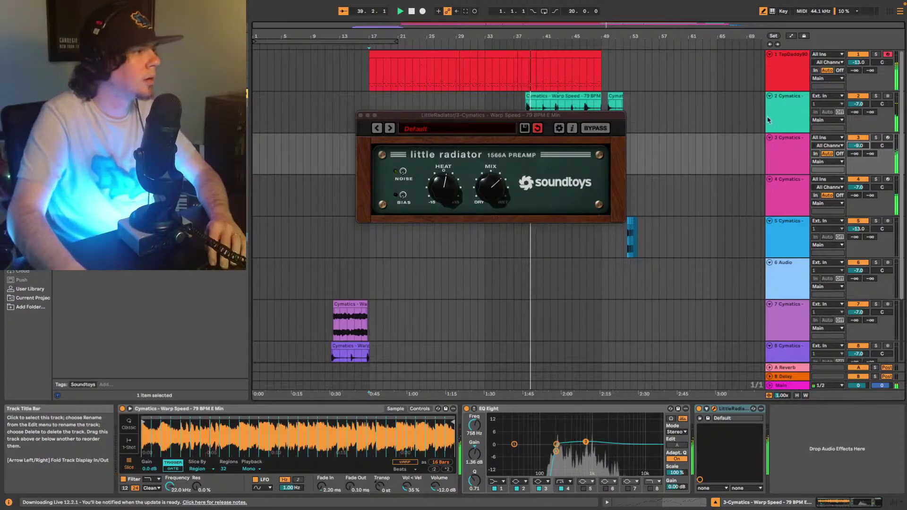
left_click(361, 116)
Review the LA-2A settings on track 4, close its window and lower track 3's volume to -10 dB
left_click(793, 195)
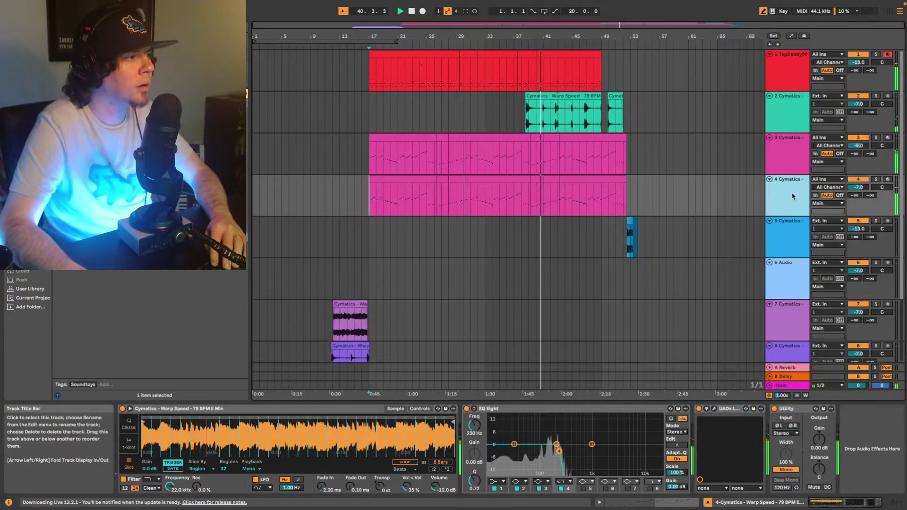
left_click(715, 409)
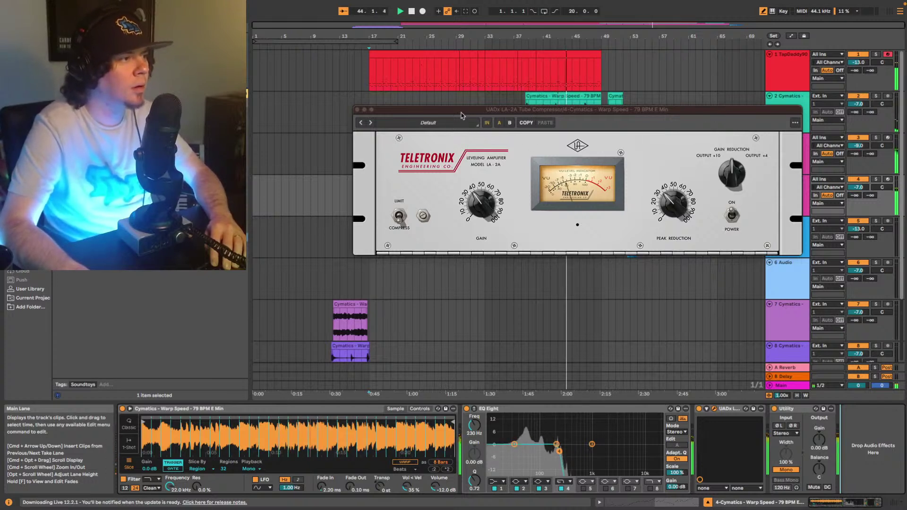
left_click(357, 109)
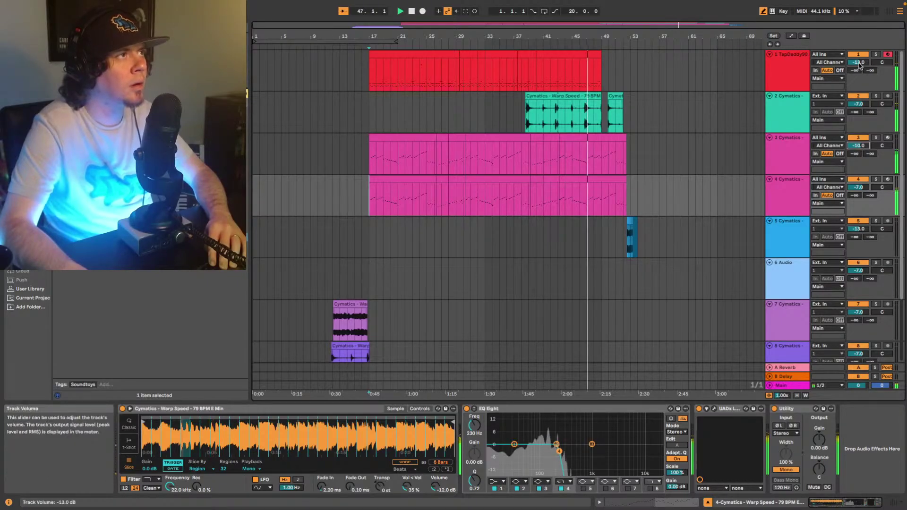
Raise track 1's volume to -11 dB while replaying the beat from bar 17
left_click_drag(860, 64, 860, 60)
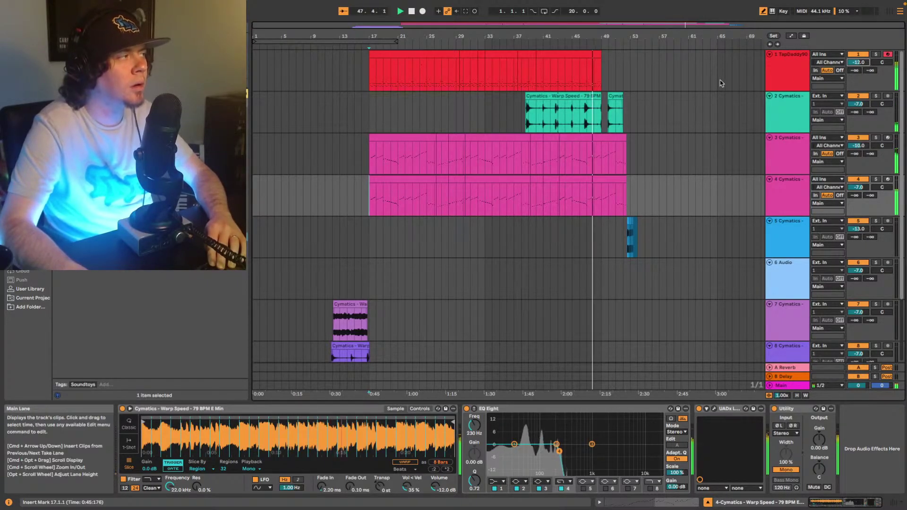
key("space")
key("space")
left_click(373, 75)
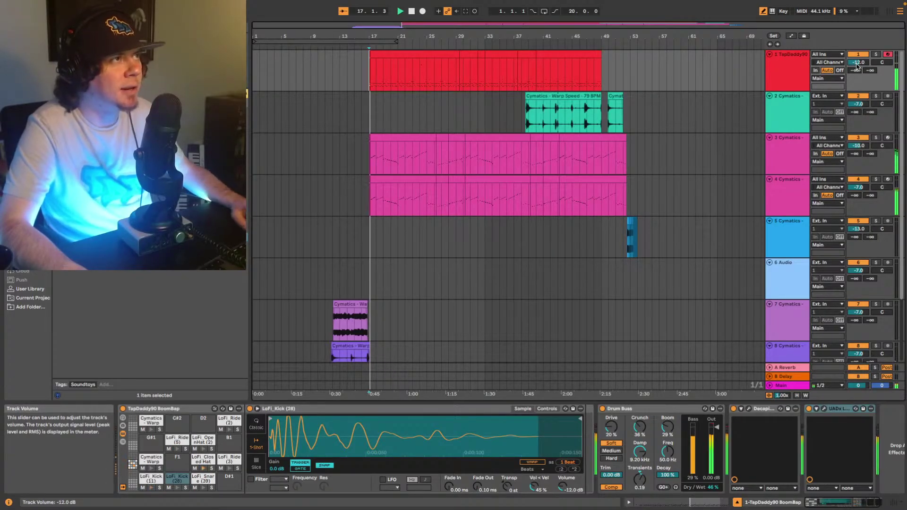
left_click_drag(857, 66, 857, 63)
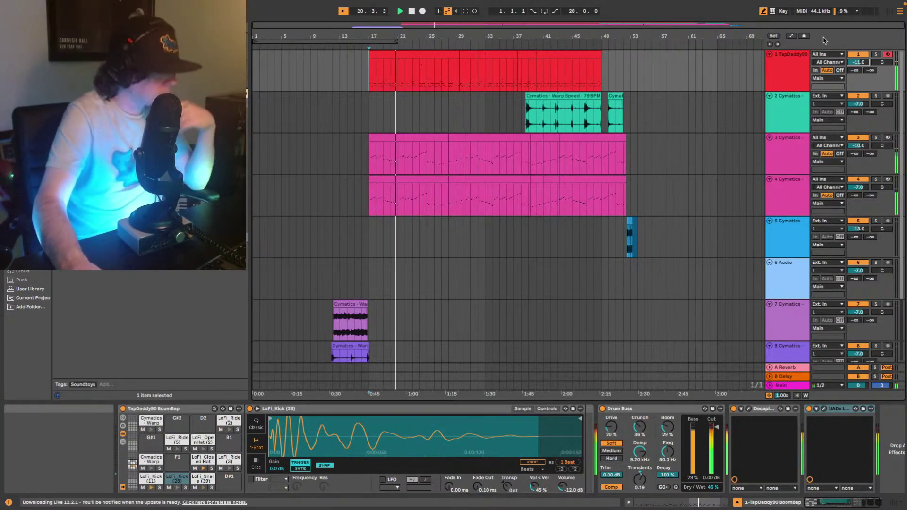
Examine the Decapitator settings on the track 1 drums during playback and close its window
left_click(788, 66)
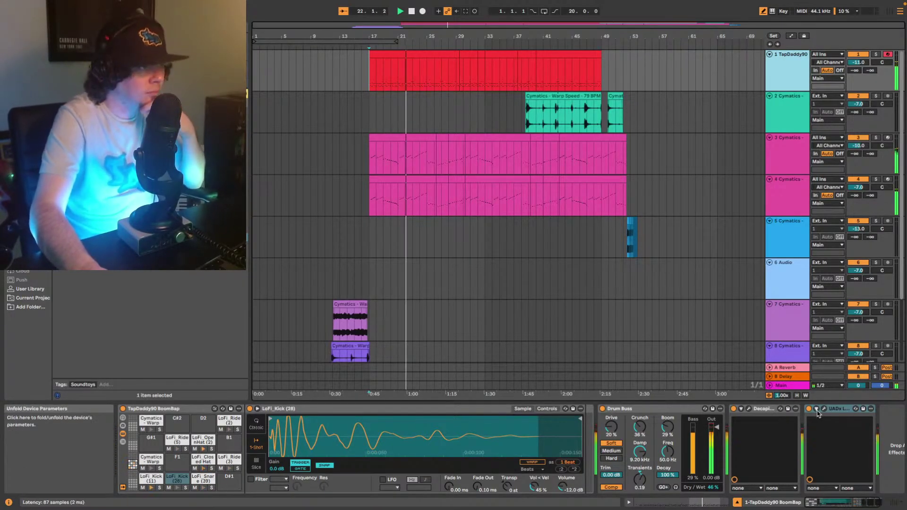
left_click(750, 410)
left_click(696, 236)
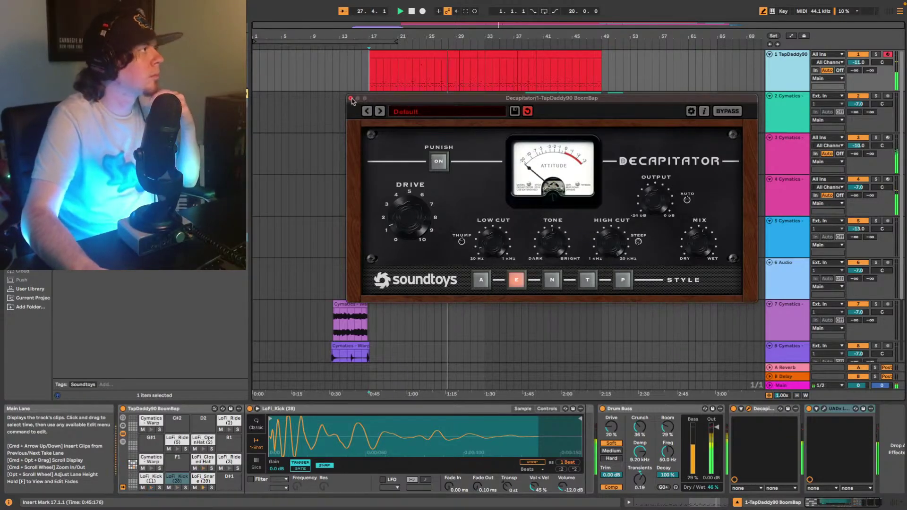
left_click(483, 279)
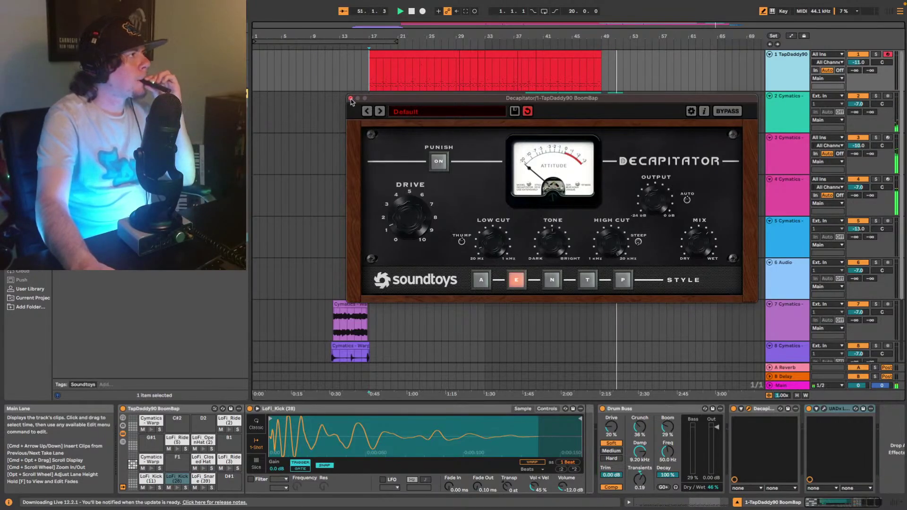
left_click(350, 98)
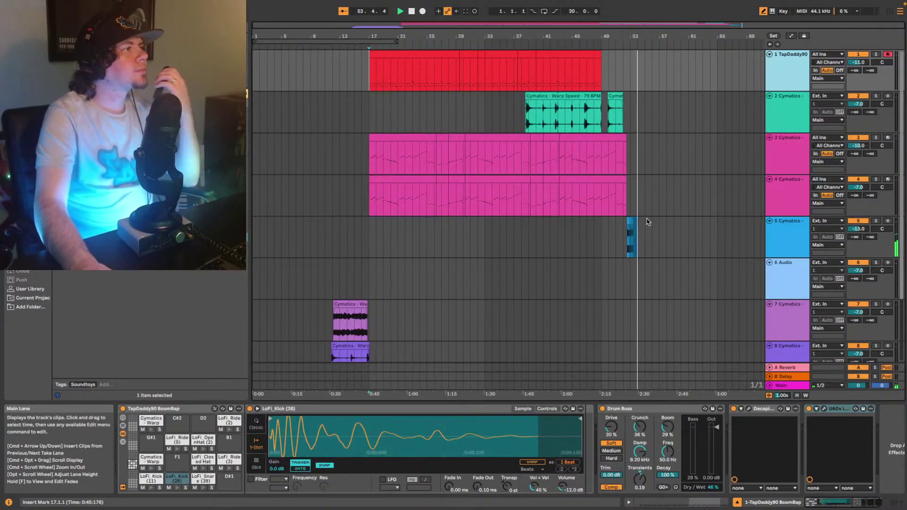
Stop playback and copy EQ Eight and Little Radiator from track 3 onto track 5
left_click(633, 231)
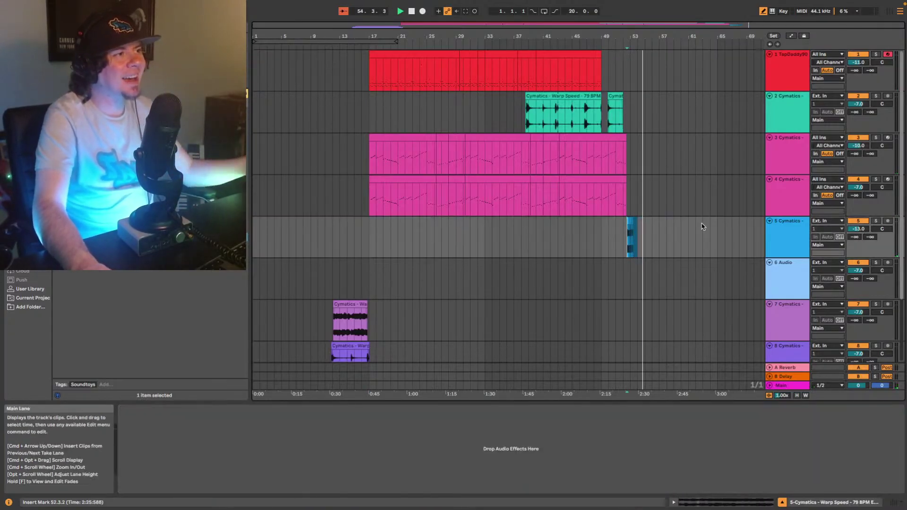
key("space")
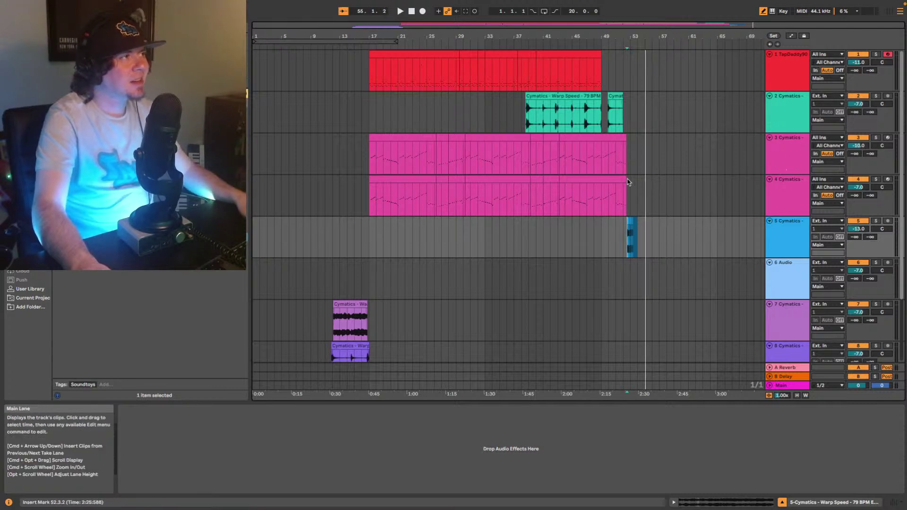
left_click(776, 153)
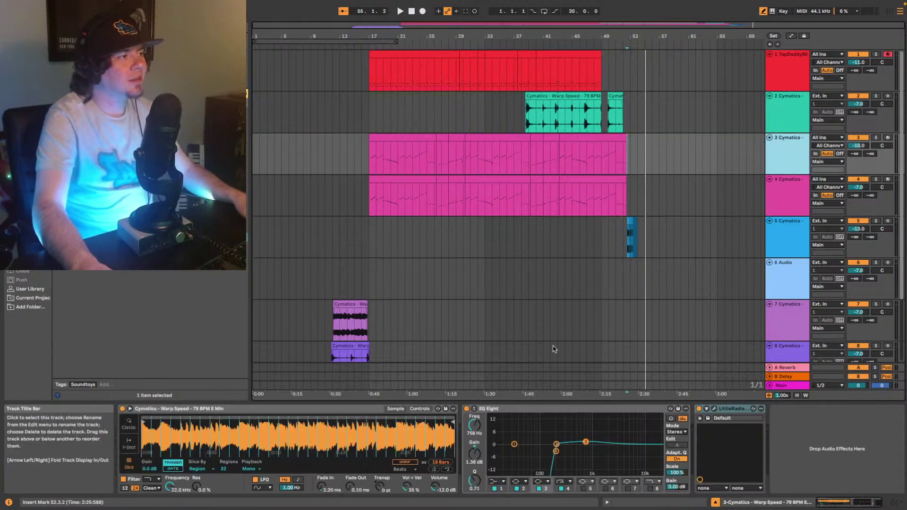
left_click(728, 410, "shift")
left_click(786, 235)
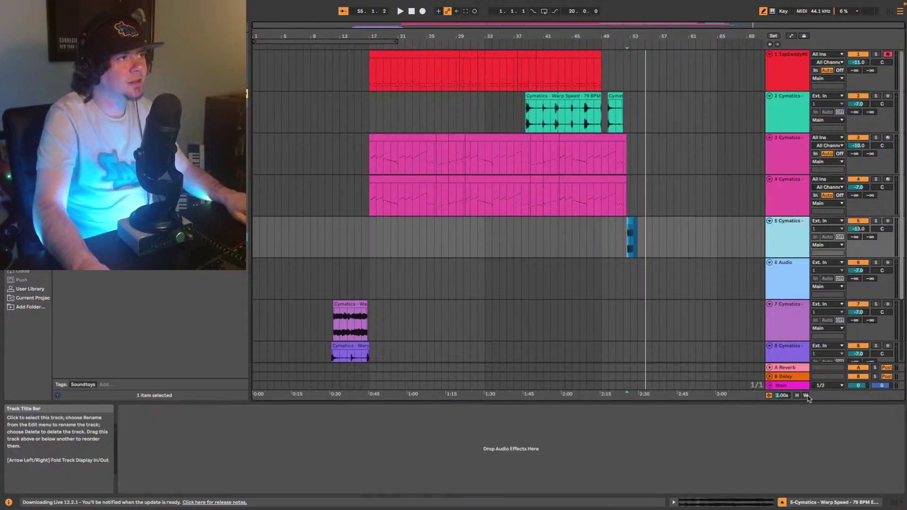
left_click(656, 456)
key("super+v")
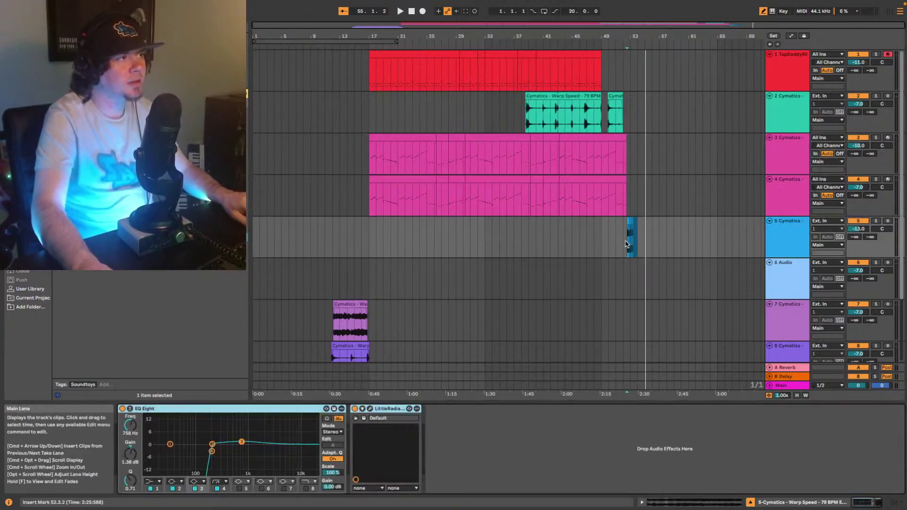
Play the transition into the track 5 clip and switch off the copied effects on track 5 to compare
left_click(630, 246)
key("space")
left_click(619, 196)
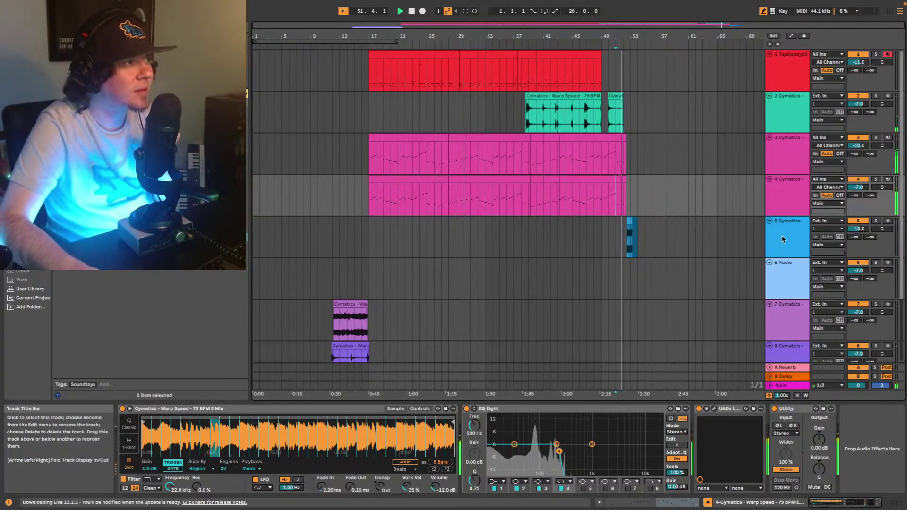
left_click(615, 236)
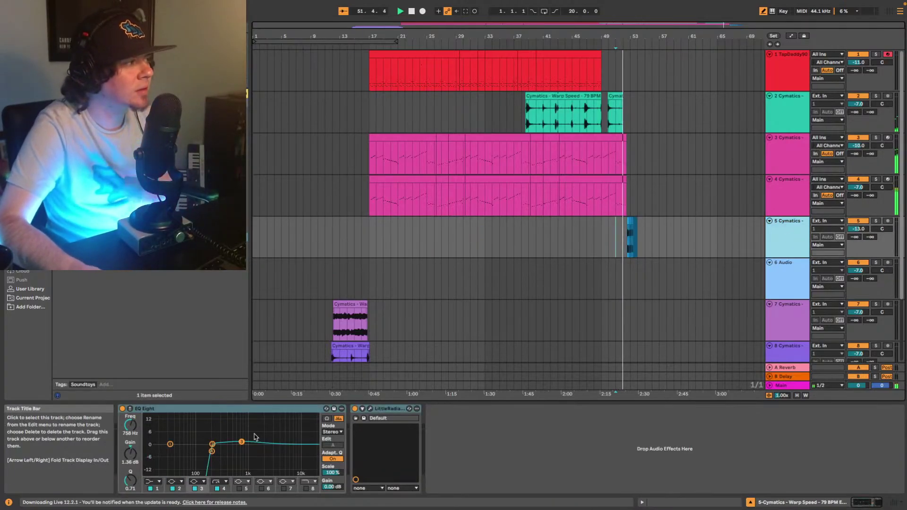
left_click(124, 409)
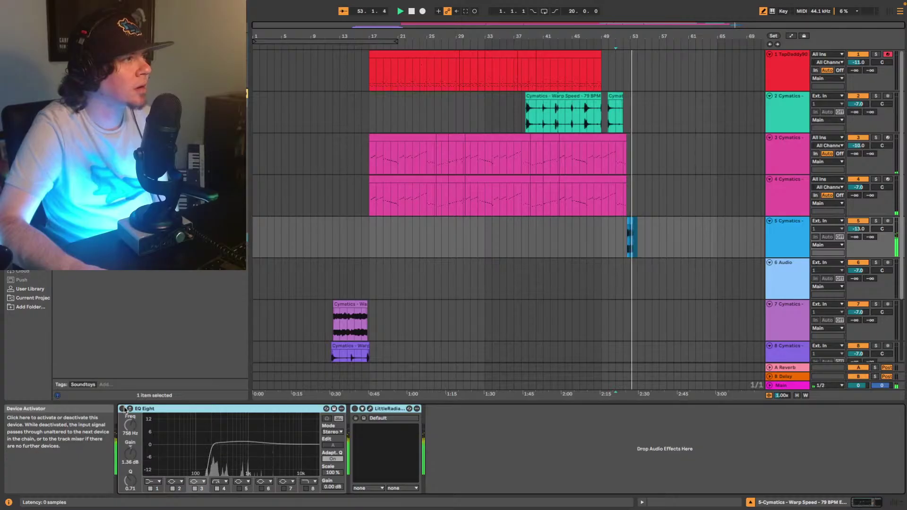
Replay the ending from about bar 52 and set track 5's volume to -10 dB to match the preceding sample
left_click(623, 158)
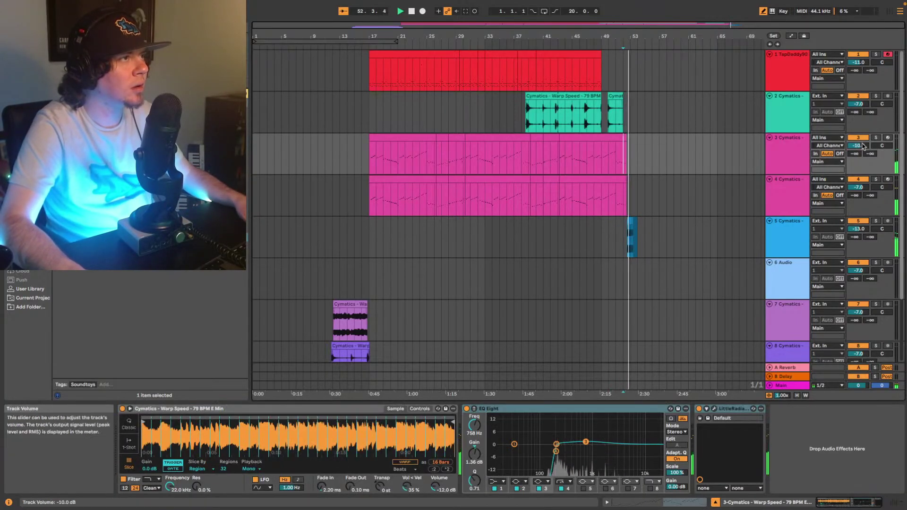
scroll(860, 229, "up", 2)
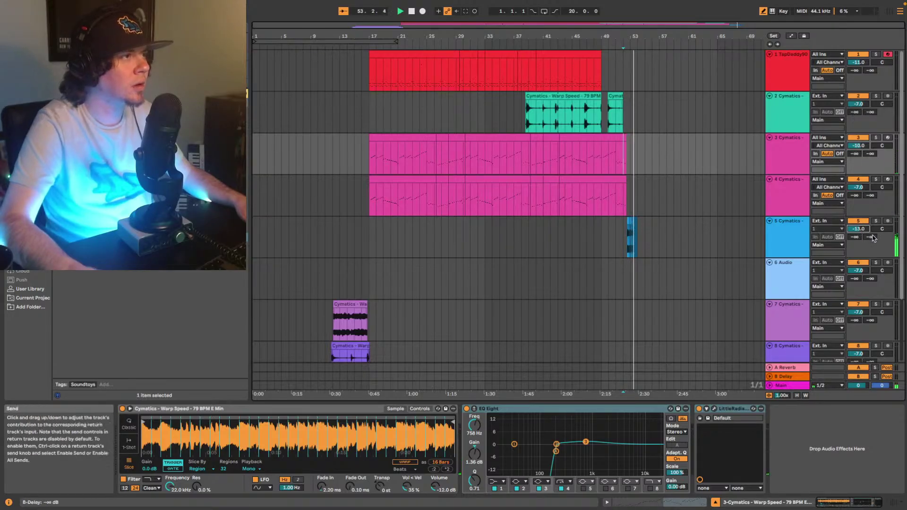
key("space")
key("Up")
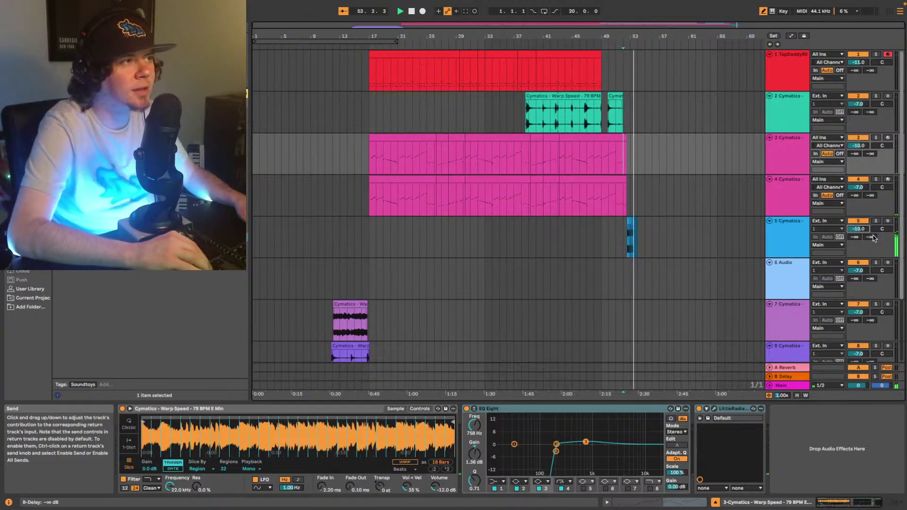
Stop playback and delete Little Radiator and EQ Eight from track 5
left_click(780, 239)
key("space")
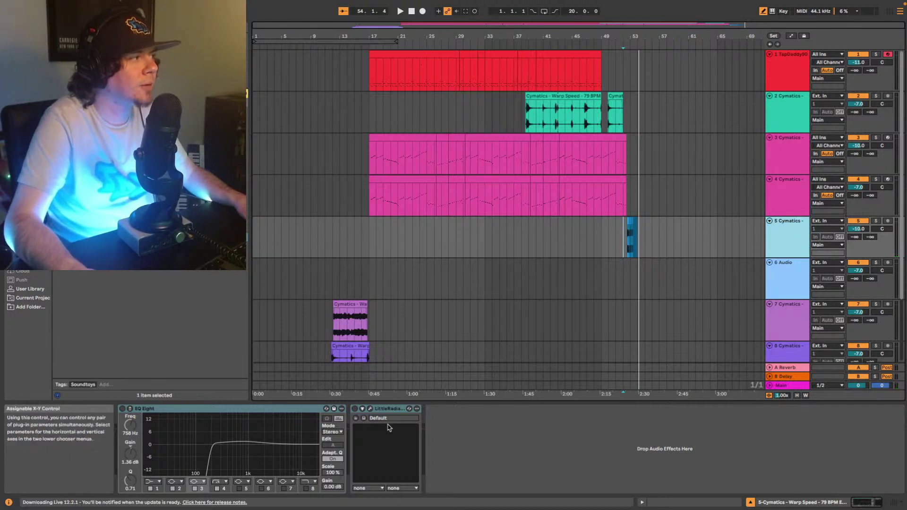
left_click(382, 409)
key("Delete")
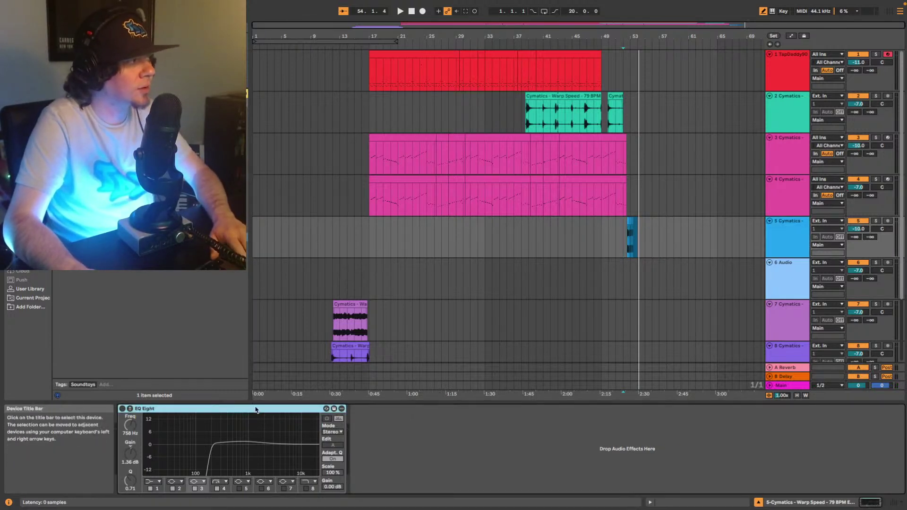
key("Delete")
scroll(648, 154, "down", 5)
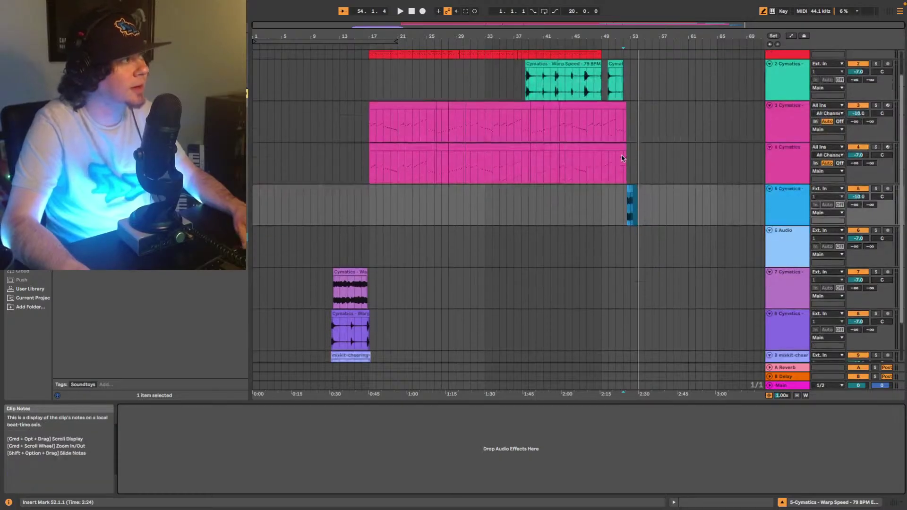
scroll(359, 105, "up", 1)
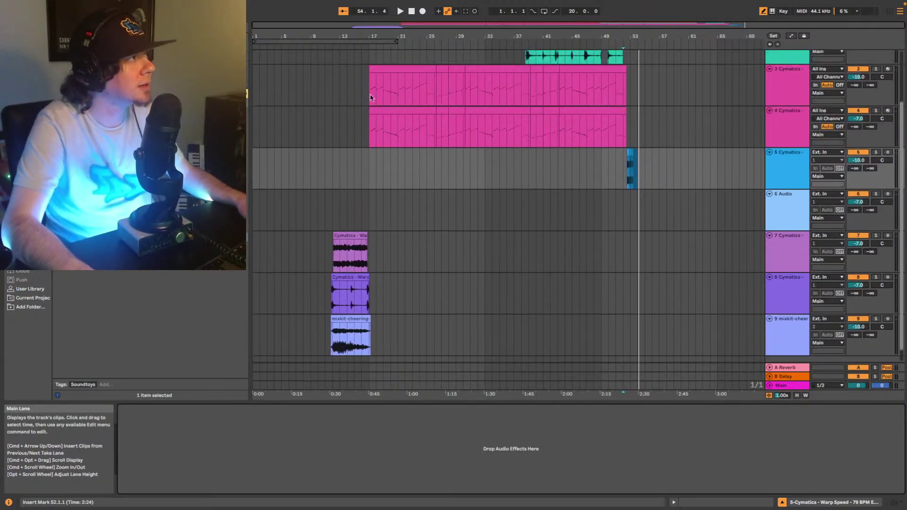
Play the beat from bar 17, stop, and replay it from the start of the crowd-cheering clip through the ending
left_click(370, 98)
key("space")
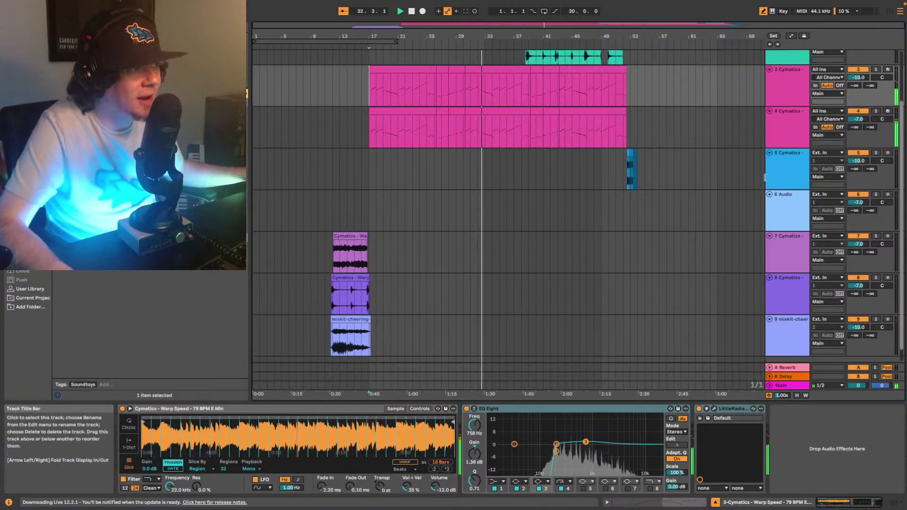
scroll(701, 221, "down", 1)
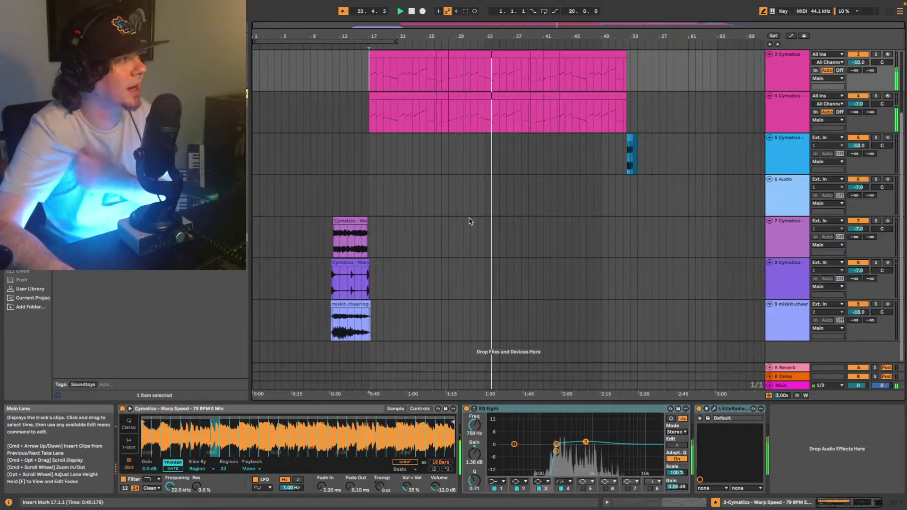
key("space")
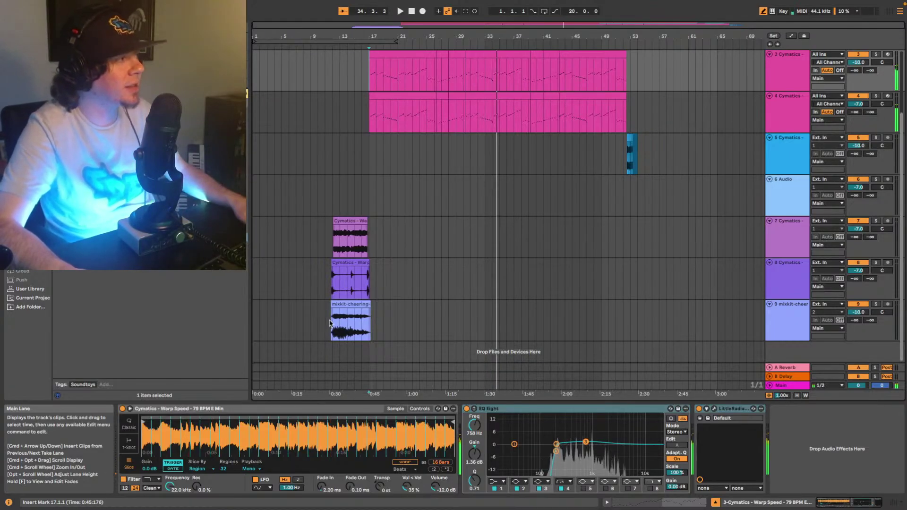
left_click(331, 323)
left_click(343, 304)
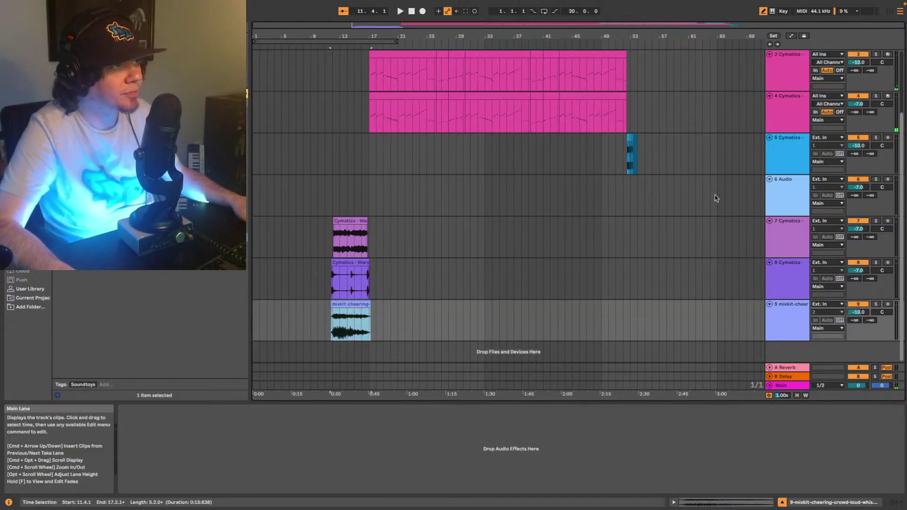
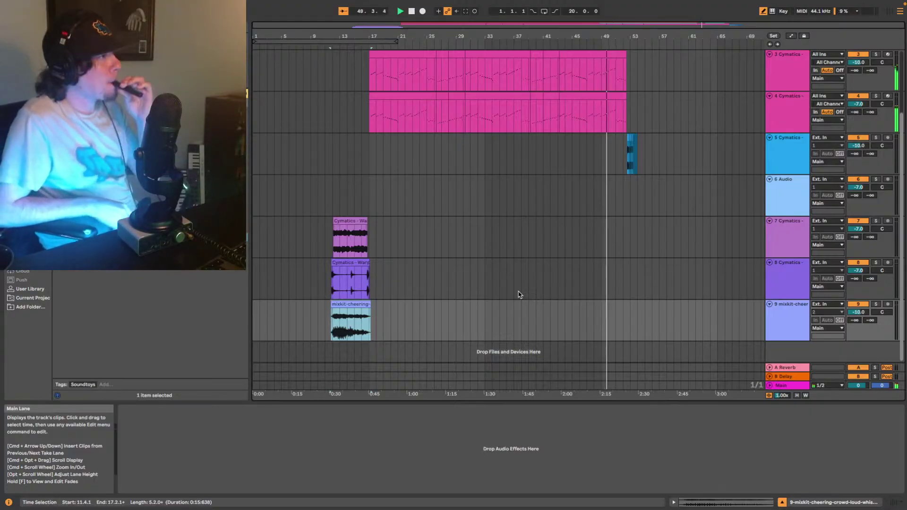
Stop playback and add the Shadow Hills Mastering Compressor to the Main track
left_click(788, 386)
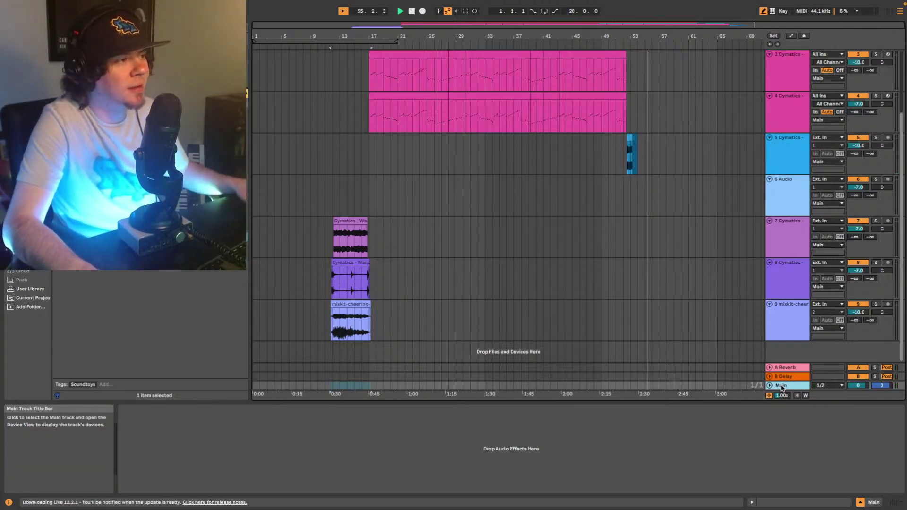
key("space")
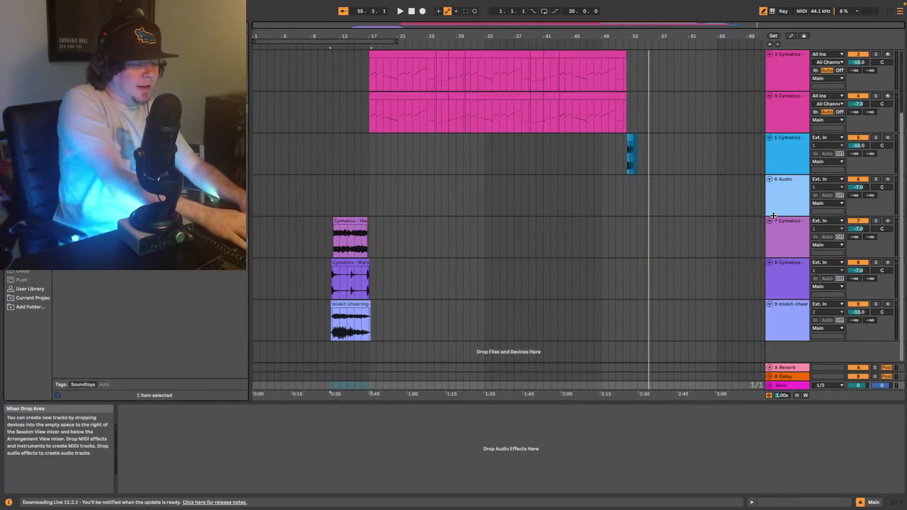
key("BackSpace")
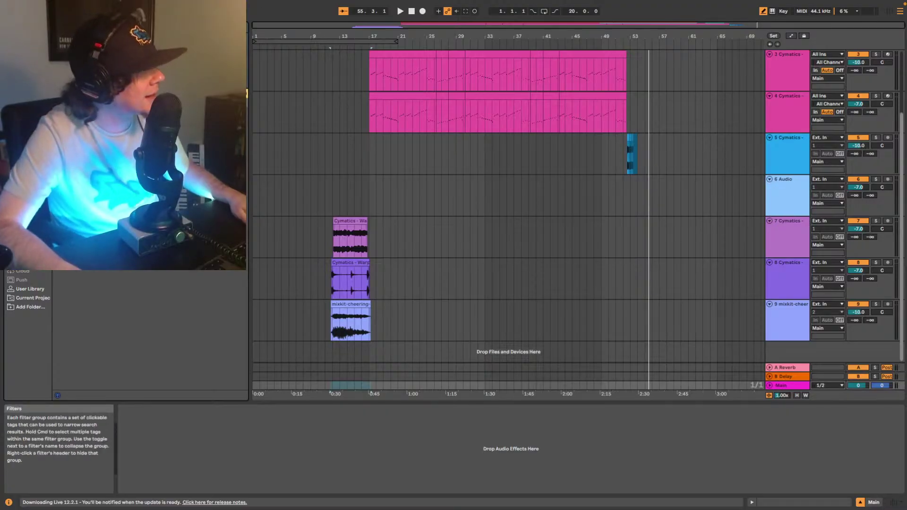
left_click_drag(141, 129, 470, 441)
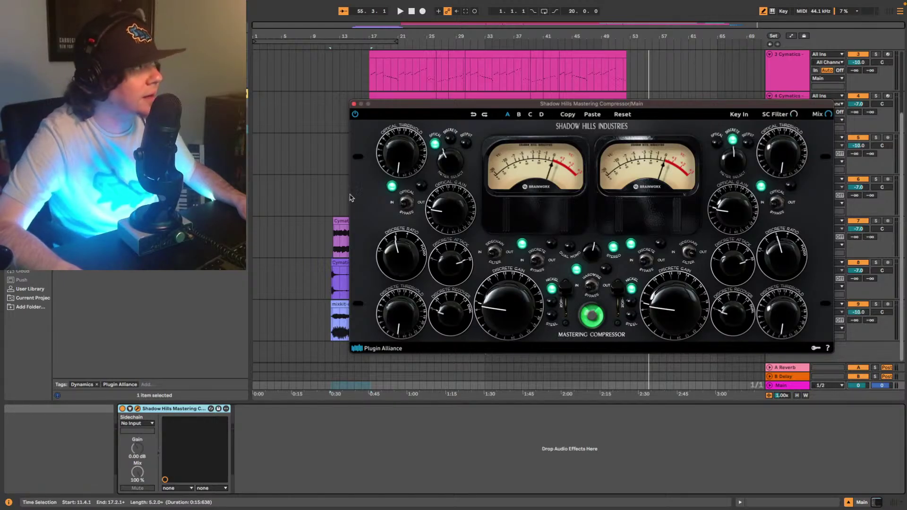
Play from bar 17 and raise the first channel's Optical Threshold on the Main track's Shadow Hills compressor
key("space")
left_click(373, 68)
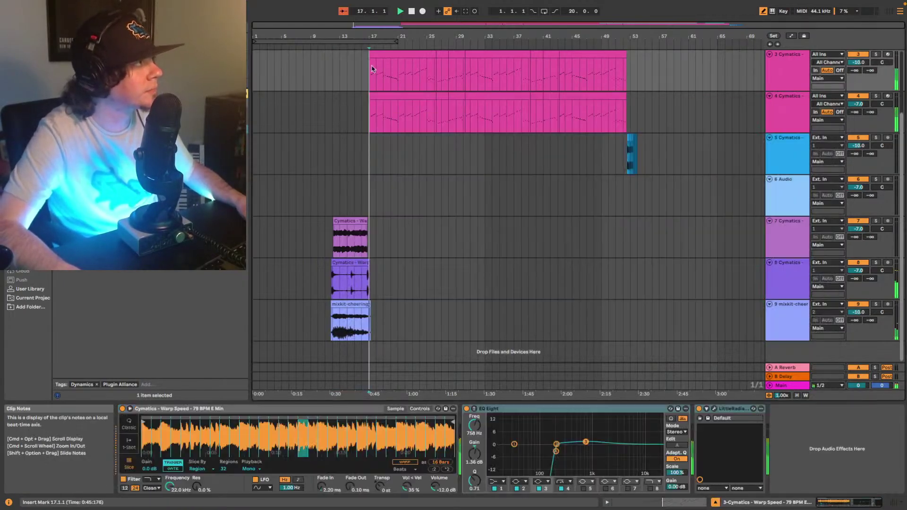
left_click(785, 386)
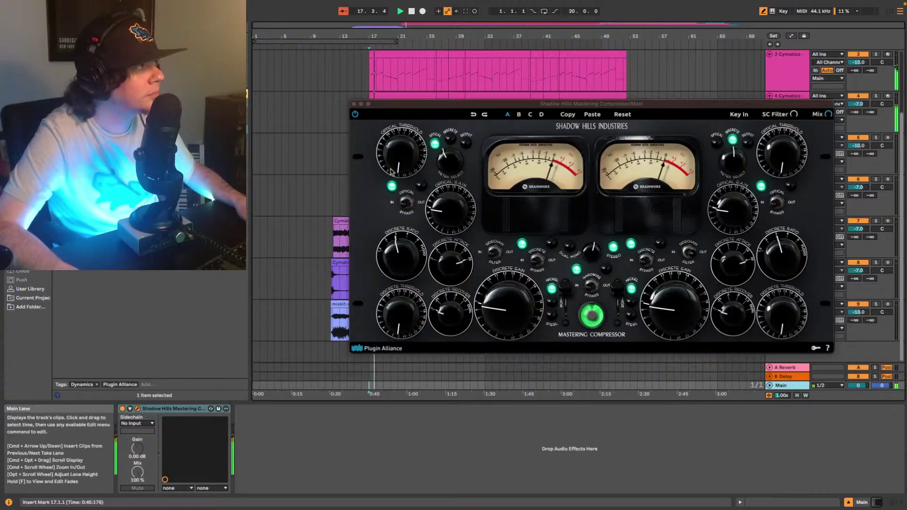
left_click_drag(397, 152, 395, 125)
left_click_drag(390, 165, 399, 138)
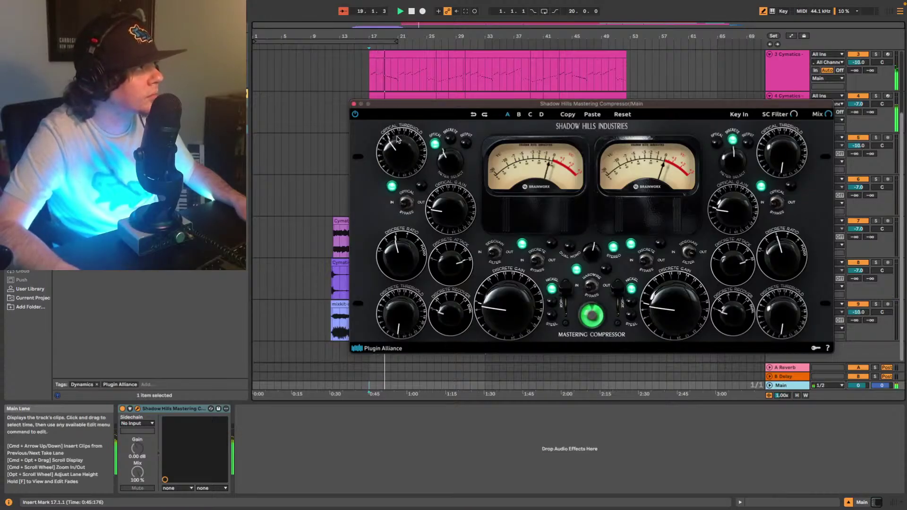
Raise the compressor's first-channel Discrete Threshold, Optical Gain and Discrete Gain while monitoring levels in the mixer, and close the plug-in window
left_click_drag(419, 290, 417, 271)
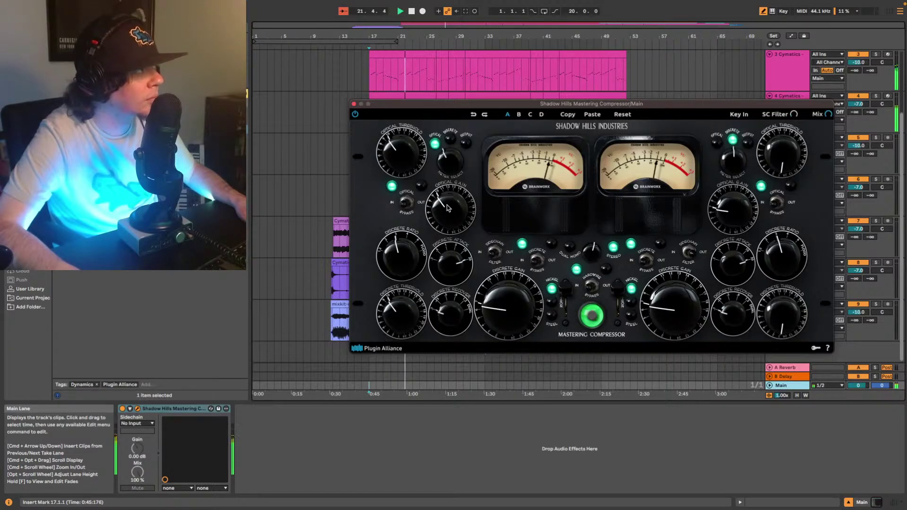
left_click_drag(509, 296, 510, 284)
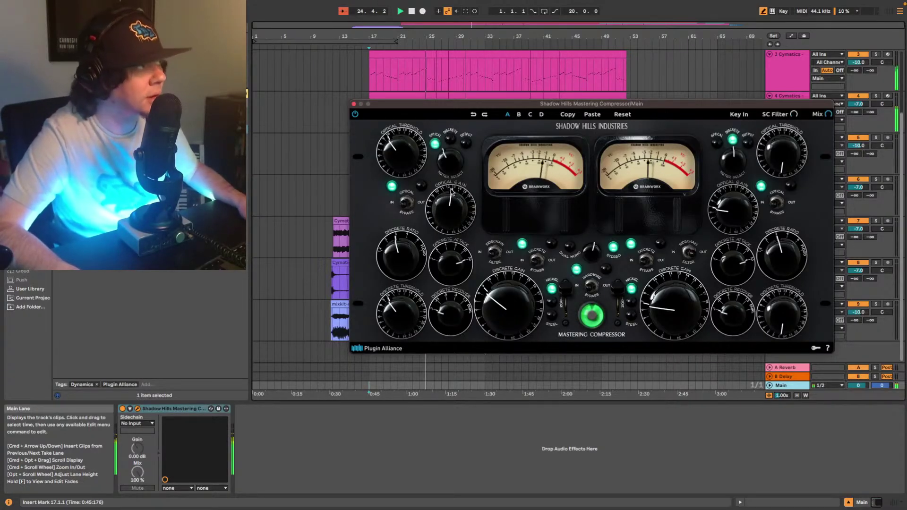
left_click(893, 502)
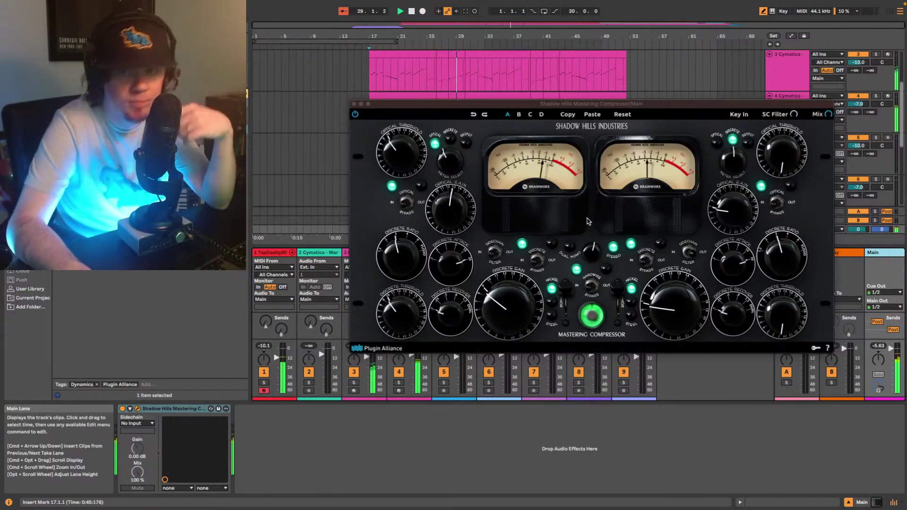
left_click(449, 202)
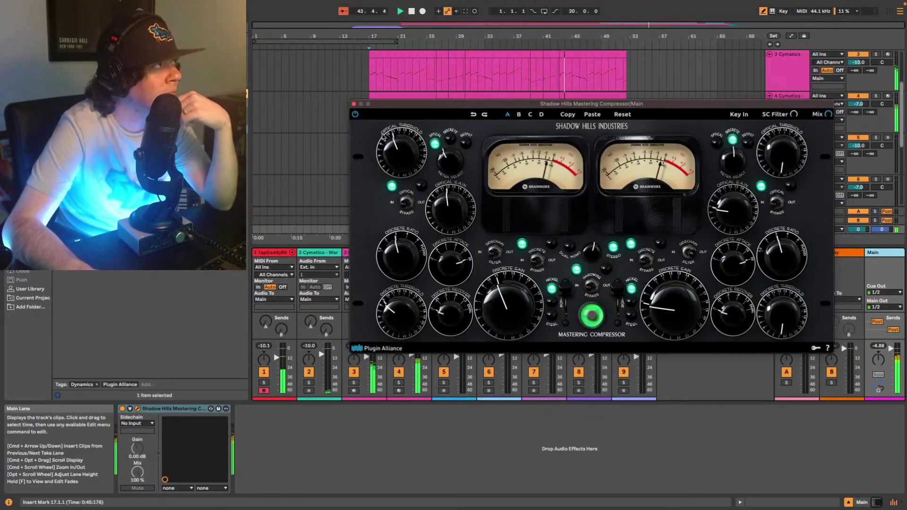
left_click(354, 104)
Check track 3's EQ Eight and Little Radiator during playback, reselect Main, and stop with the insert marker at bar 1
left_click(793, 71)
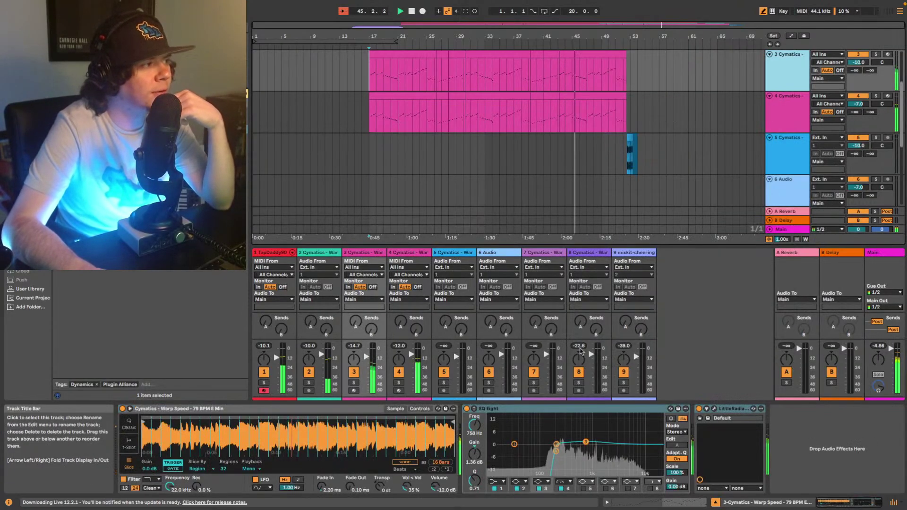
left_click(732, 409, "shift")
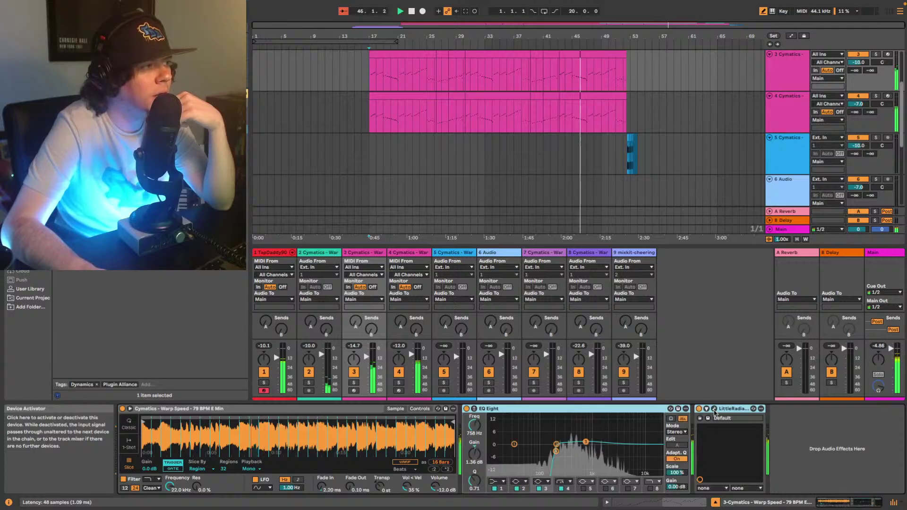
left_click(802, 443)
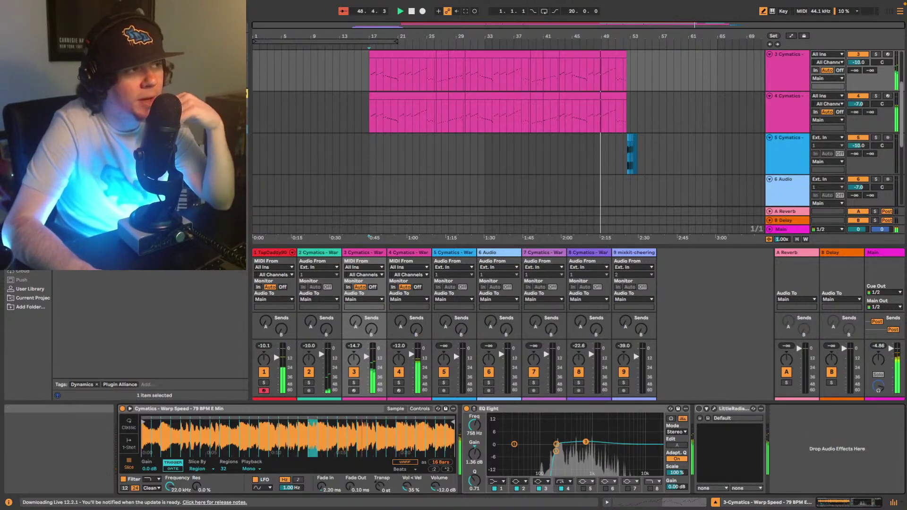
left_click(879, 252)
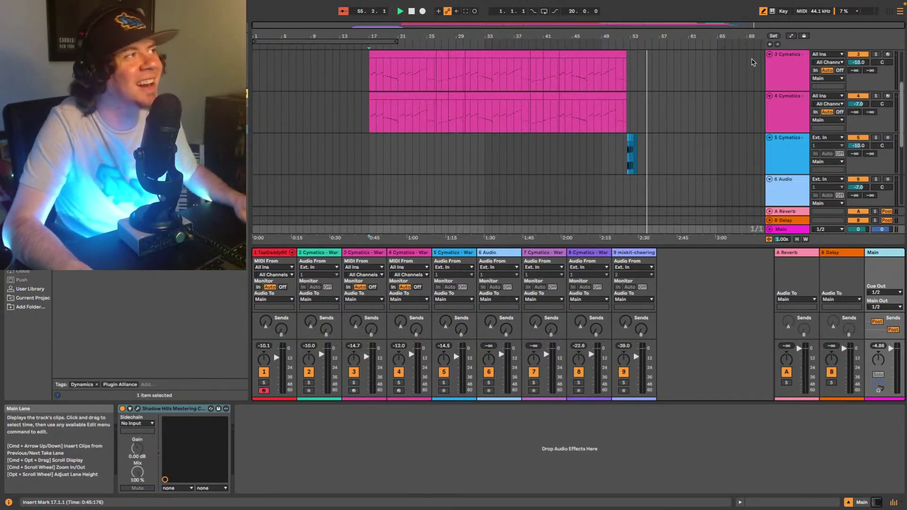
left_click(769, 45)
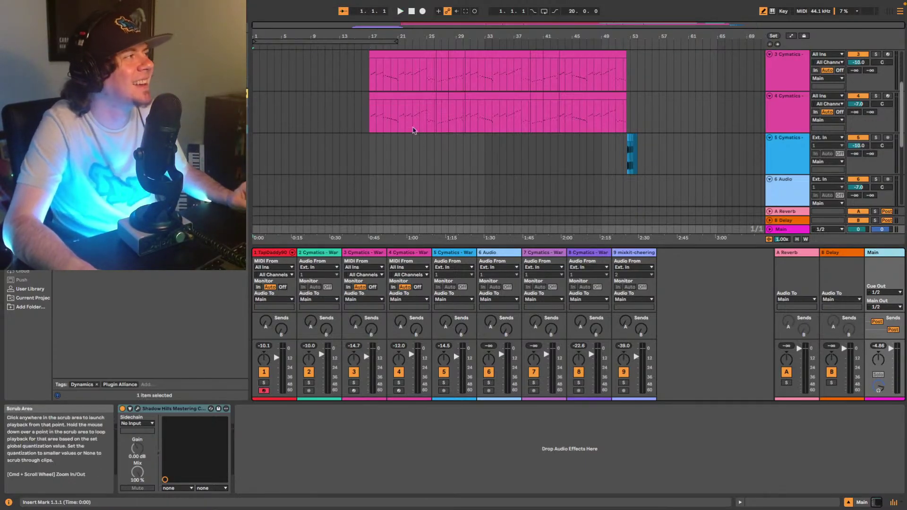
Delete the empty audio track 6
scroll(436, 121, "down", 1)
scroll(435, 128, "down", 10)
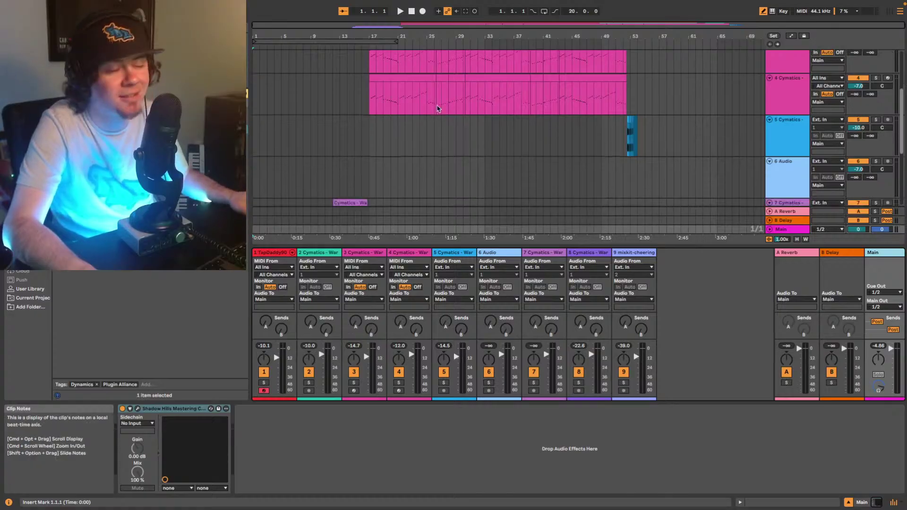
scroll(599, 112, "up", 6)
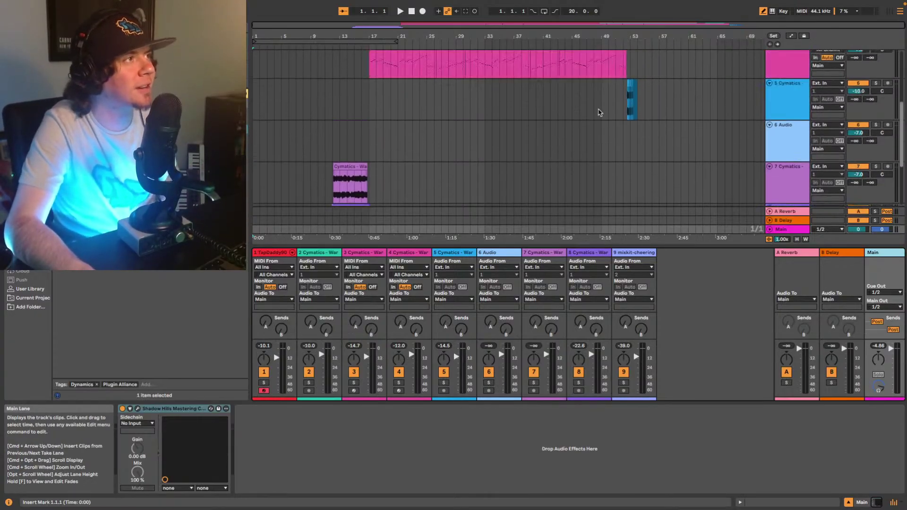
left_click(791, 147)
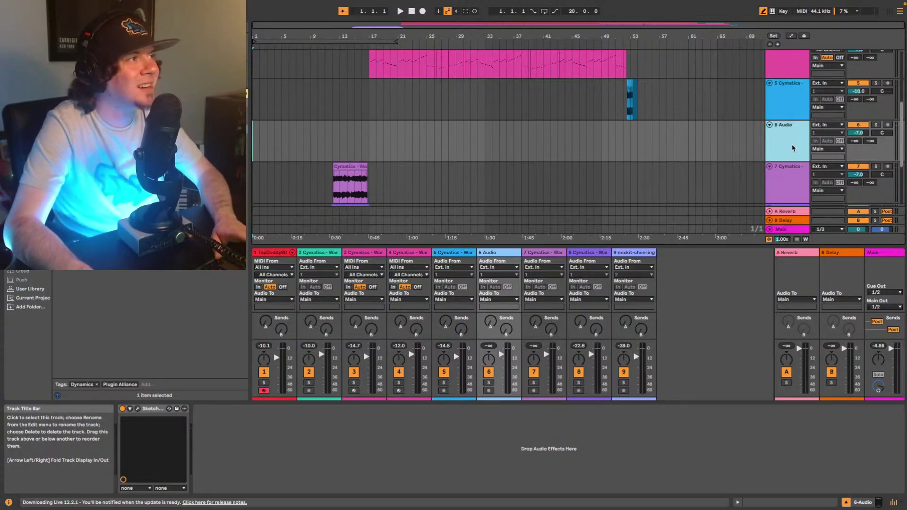
key("Delete")
scroll(607, 134, "down", 3)
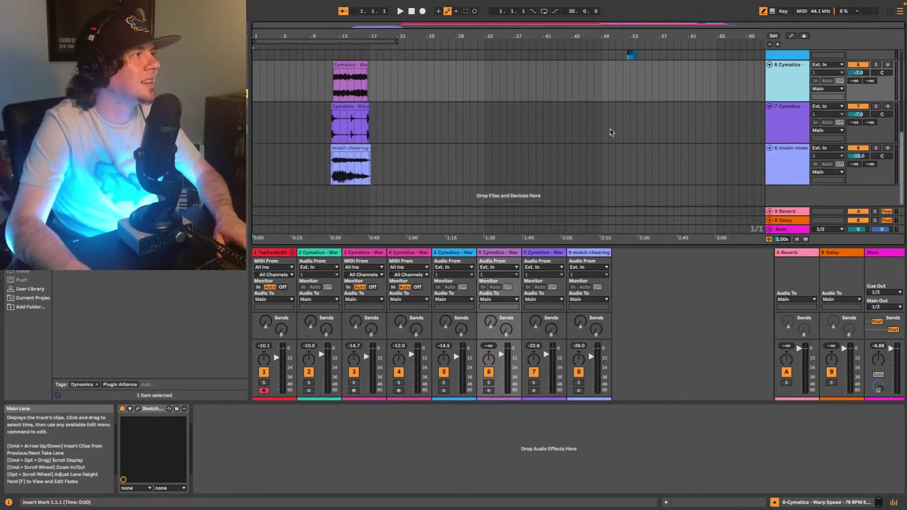
scroll(656, 120, "up", 10)
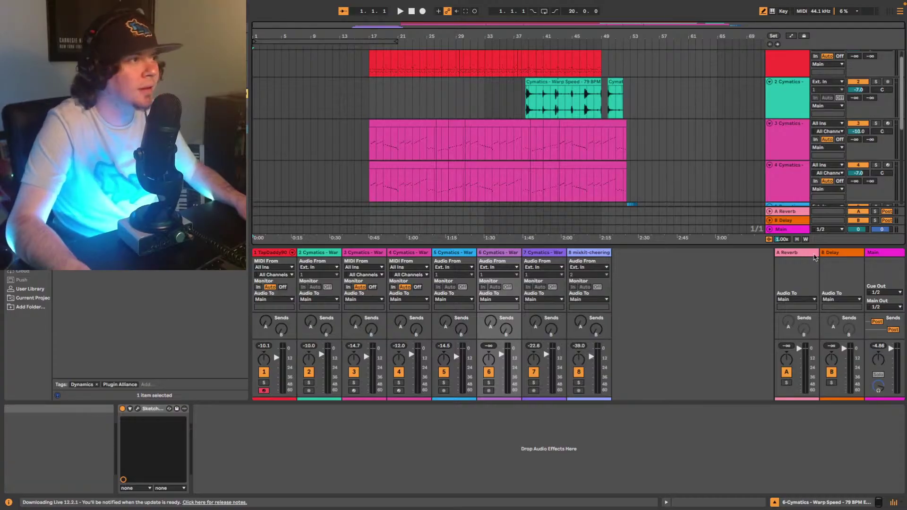
Search the browser for Little Radiator and add it to the Main track after the Shadow Hills compressor
left_click(875, 253)
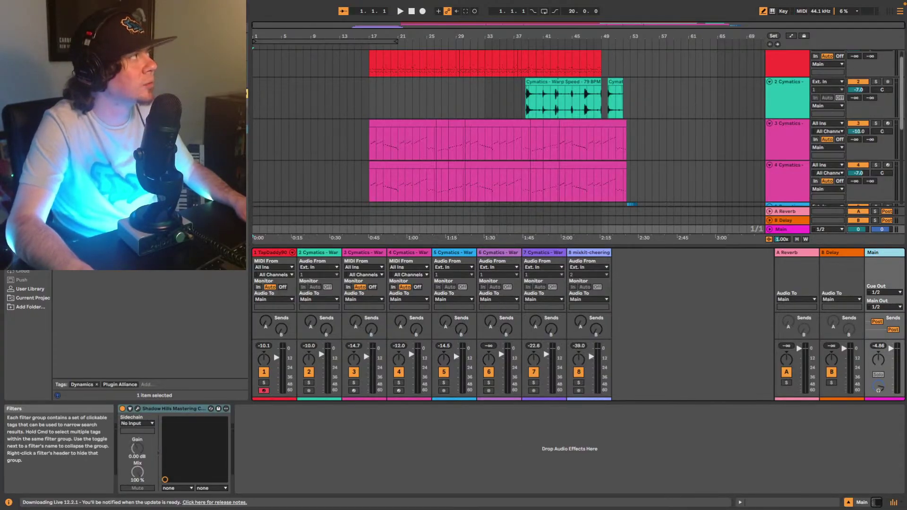
left_click(132, 24)
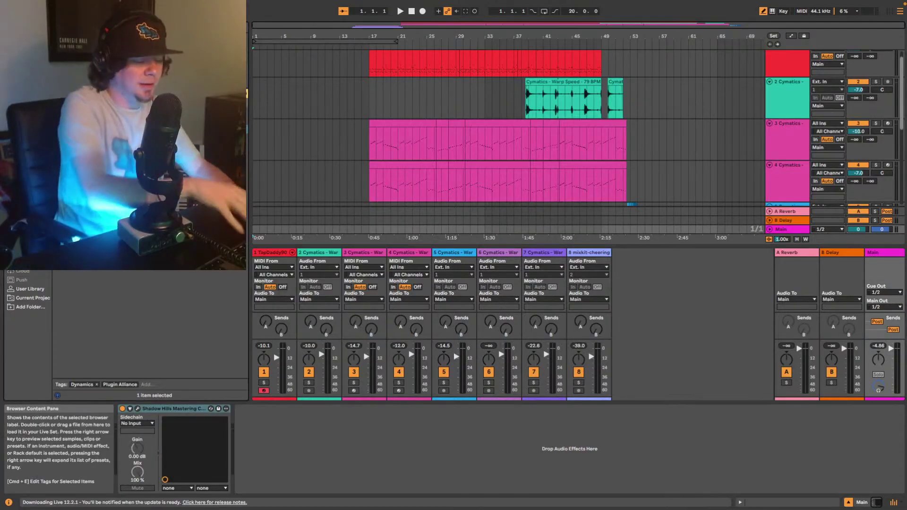
type("li")
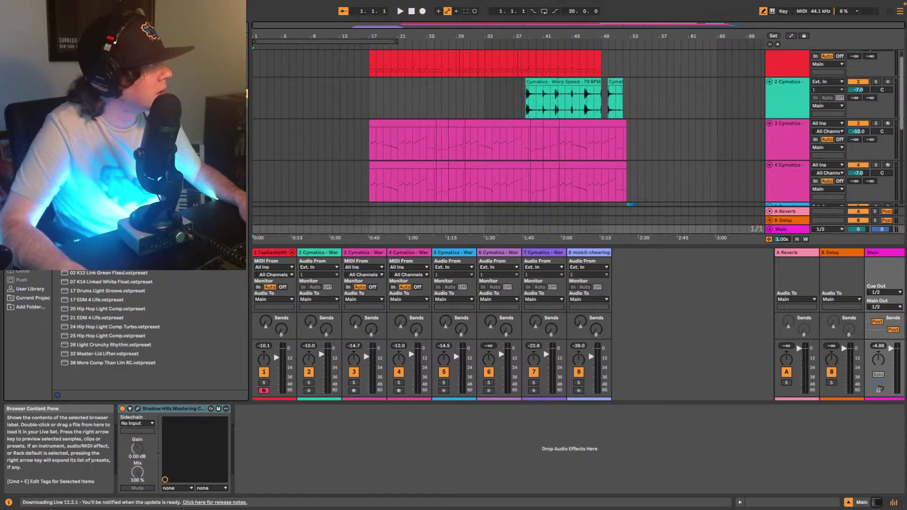
left_click_drag(108, 203, 287, 458)
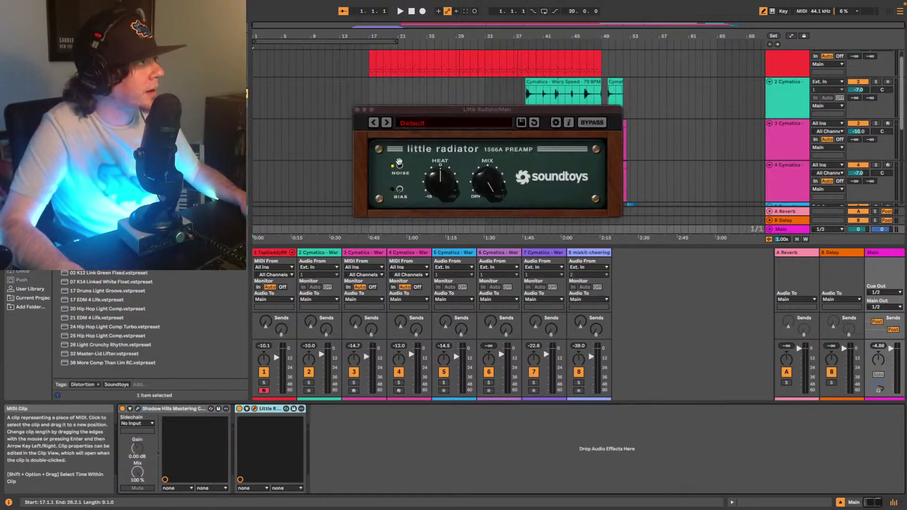
During playback, switch Little Radiator's Noise off and Bias on, with Heat slightly above 0 and Mix just below halfway
key("space")
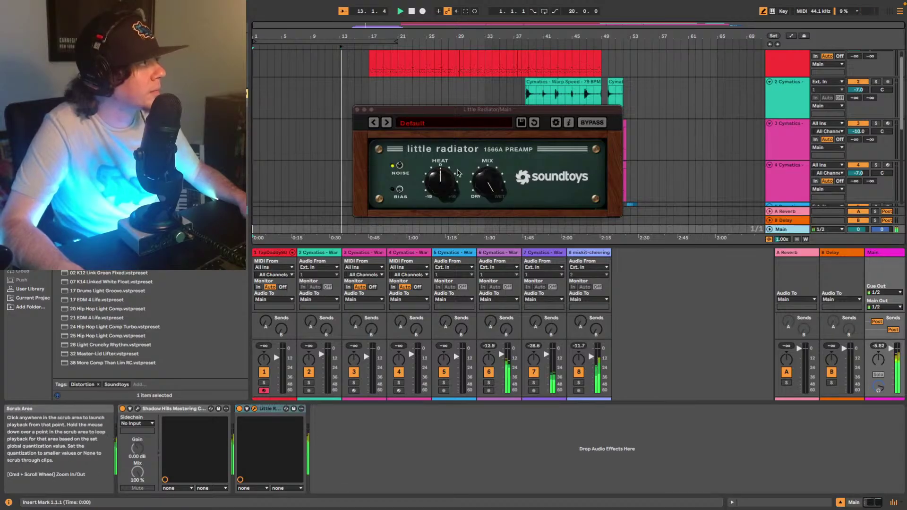
left_click(400, 165)
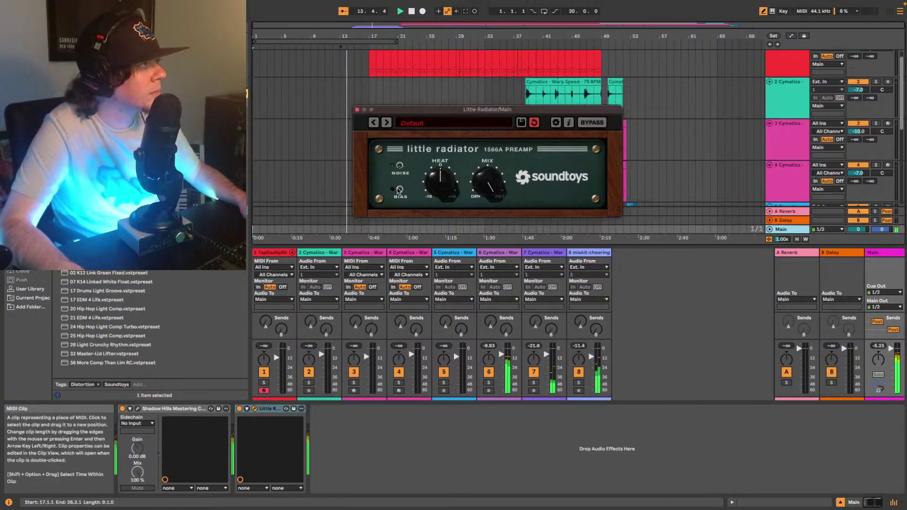
left_click_drag(443, 184, 478, 208)
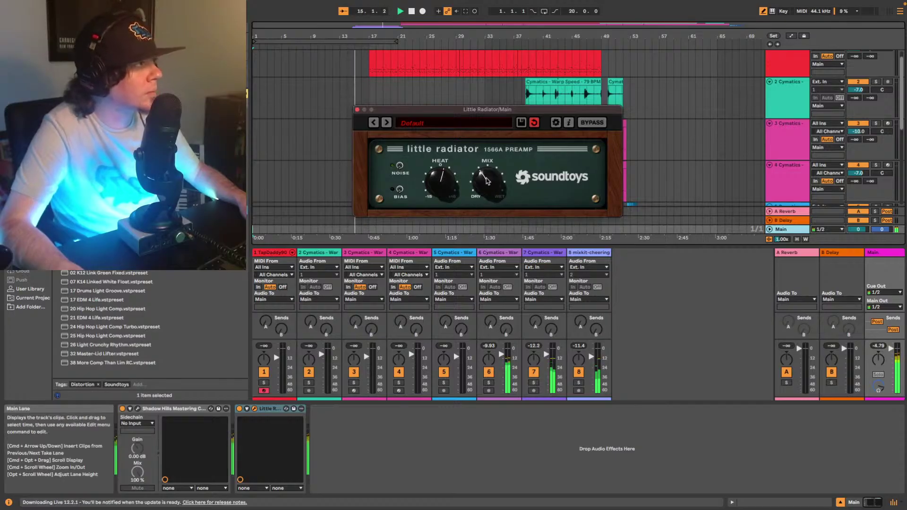
left_click_drag(482, 201, 498, 178)
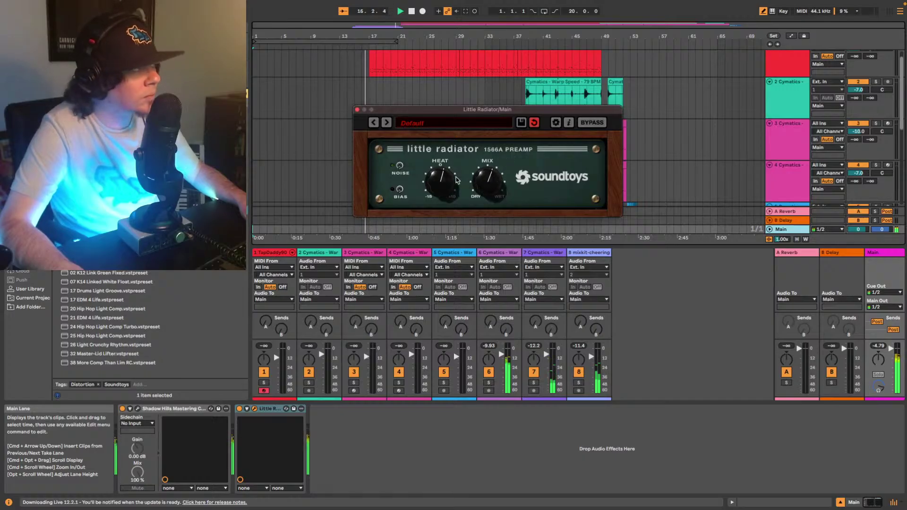
left_click_drag(486, 180, 479, 194)
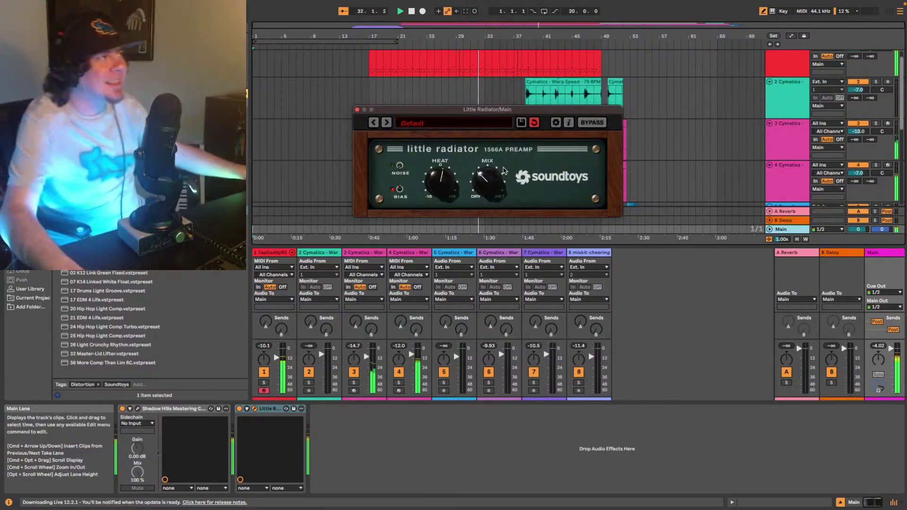
Turn Little Radiator's Mix on Main down closer to Dry during playback and close the plug-in window
left_click_drag(482, 177, 480, 193)
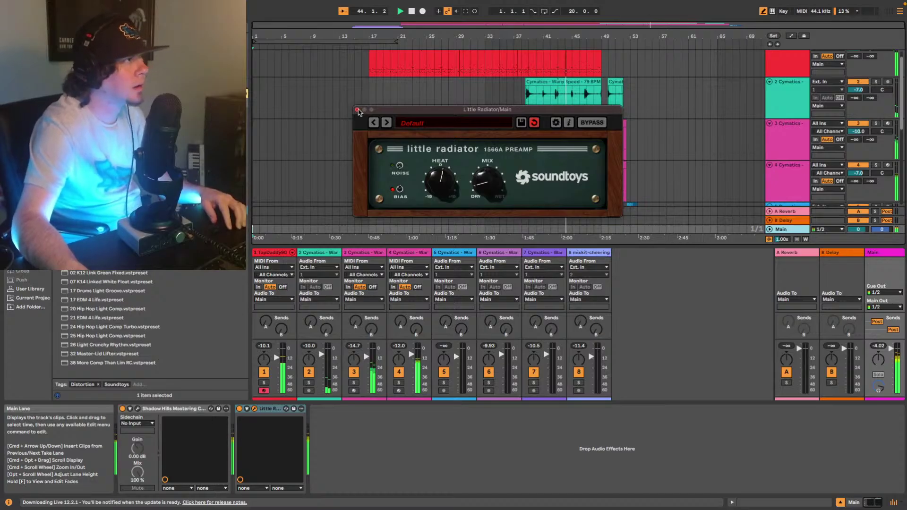
left_click(357, 110)
Check track 3's devices, stop playback, and examine the Shadow Hills compressor and Little Radiator on Main
scroll(637, 142, "down", 2)
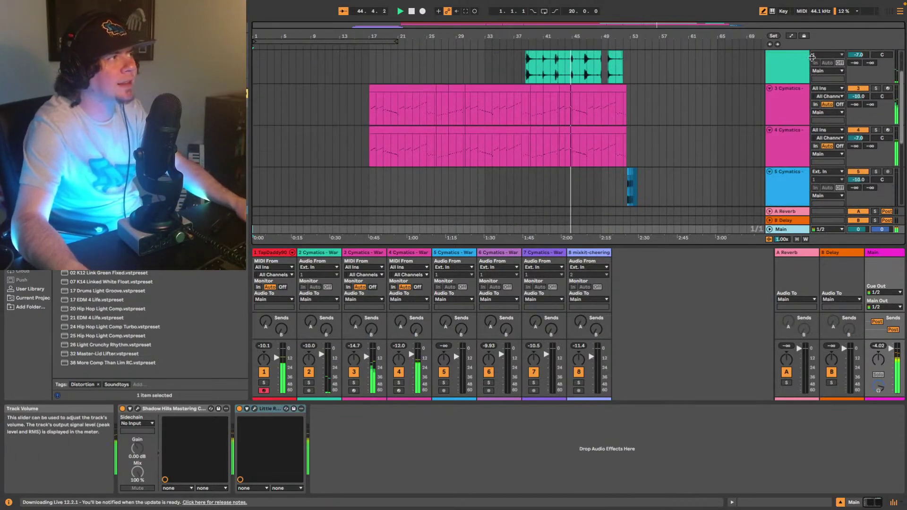
left_click(798, 101)
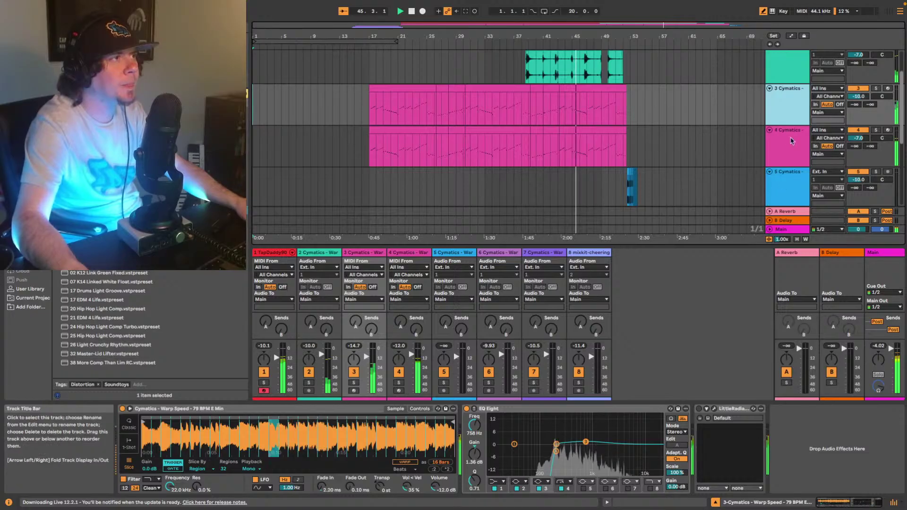
key("space")
scroll(792, 142, "down", 1)
left_click(879, 253)
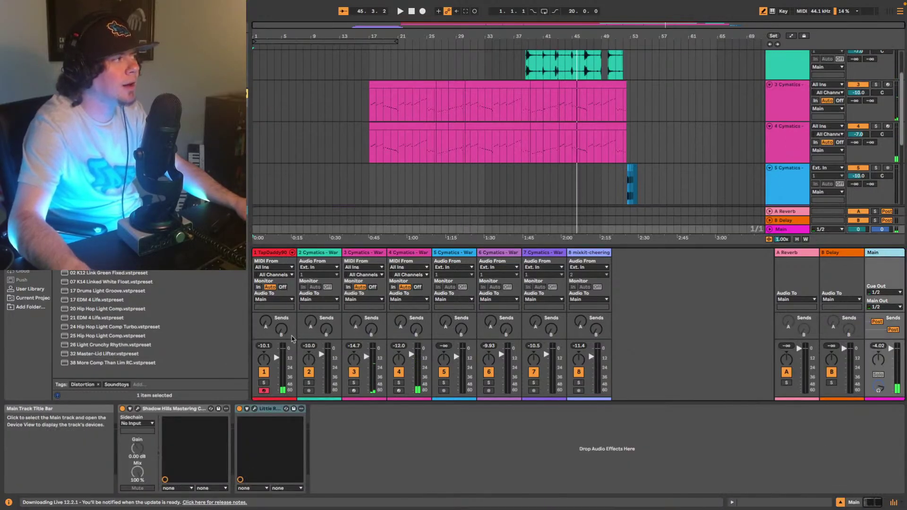
left_click(270, 409)
left_click(172, 409)
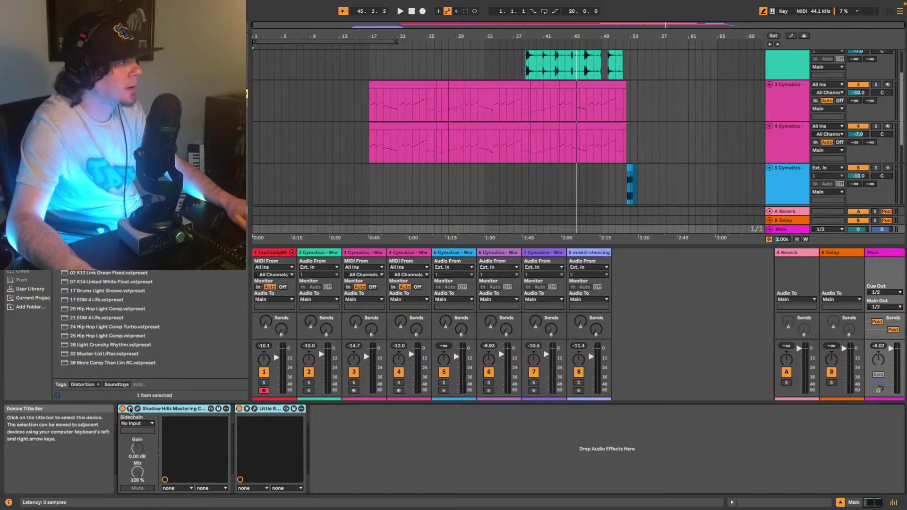
Find the UADx LA-2A Tube Compressor in the browser and add it to track 3 after Little Radiator
scroll(805, 149, "up", 1)
left_click(787, 157)
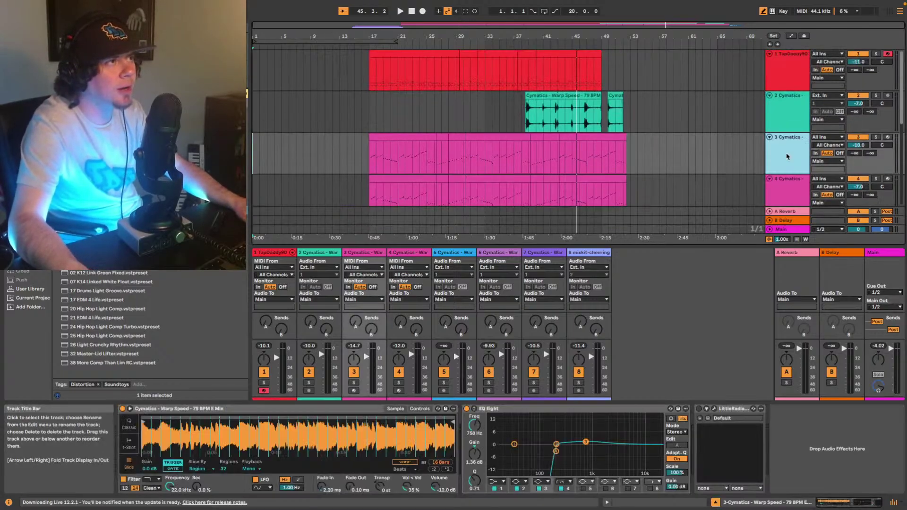
left_click(118, 28)
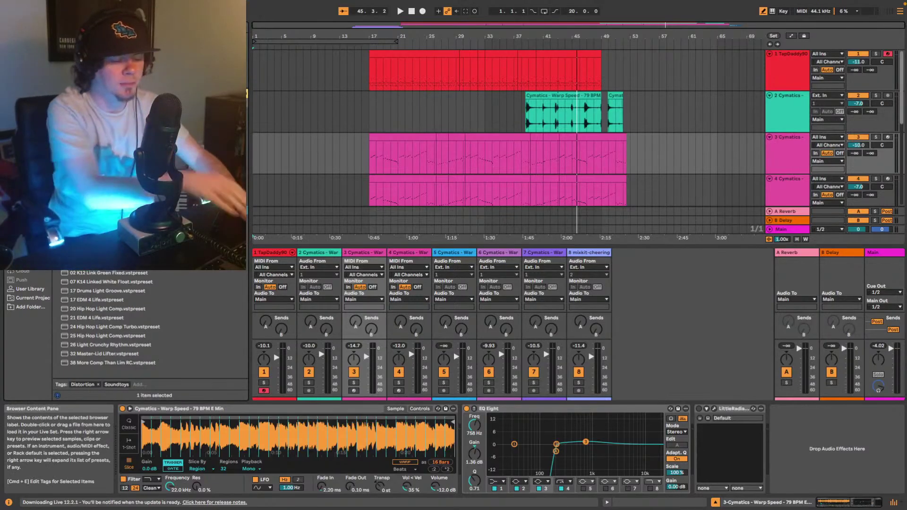
type("1176")
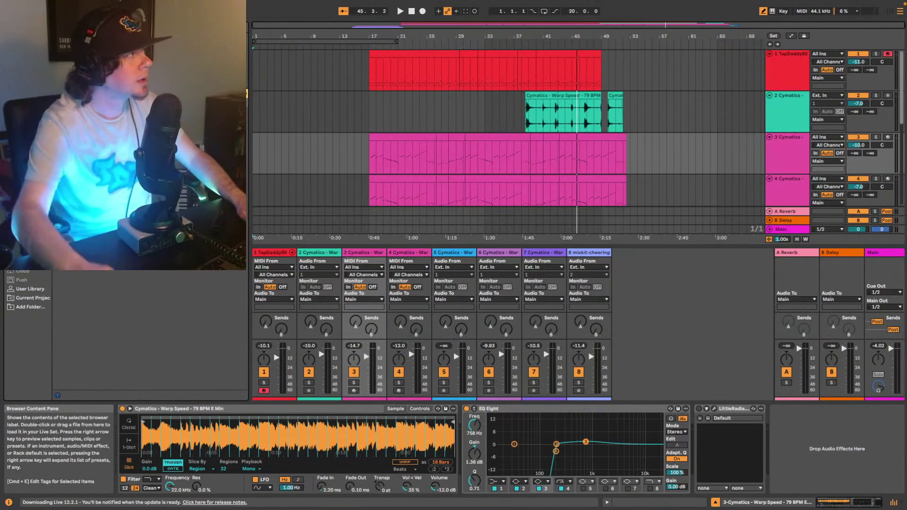
key("Down")
key("Return")
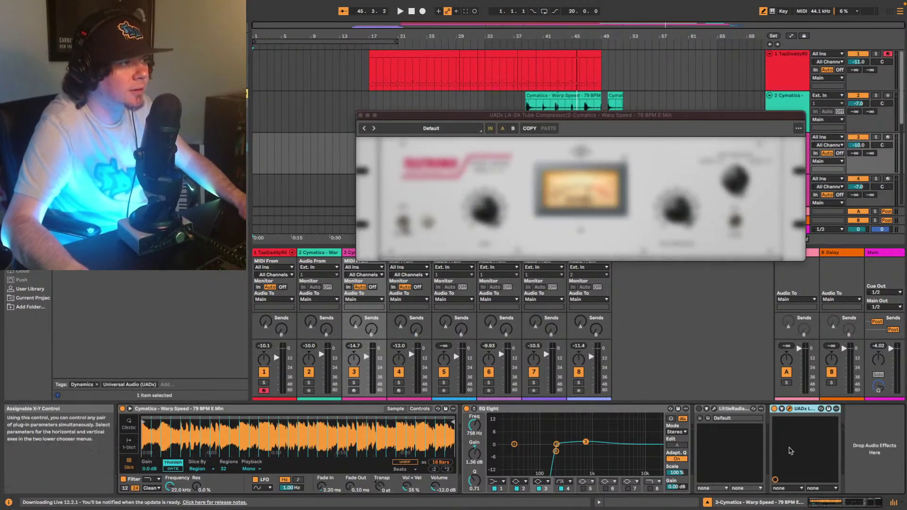
Place the insert marker at bar 17 and play from there to audition the LA-2A's peak reduction on track 3
key("space")
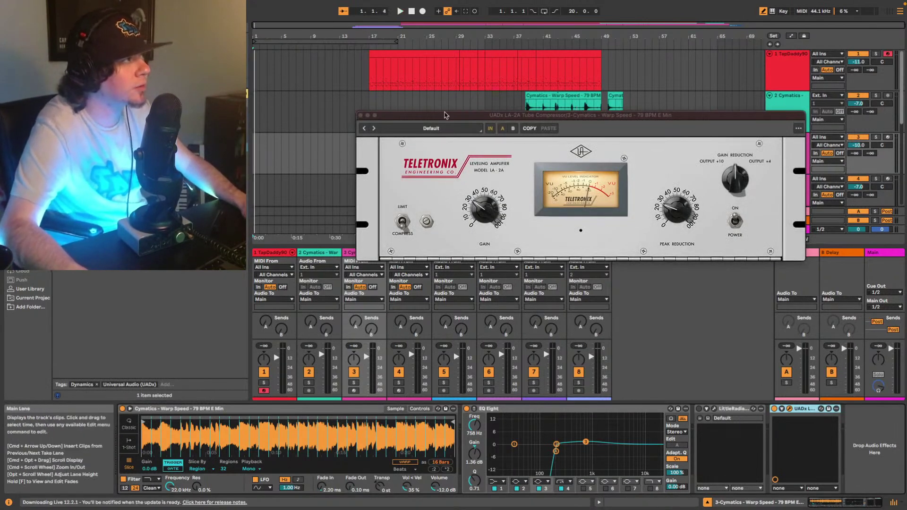
left_click_drag(448, 116, 428, 178)
left_click(371, 156)
key("space")
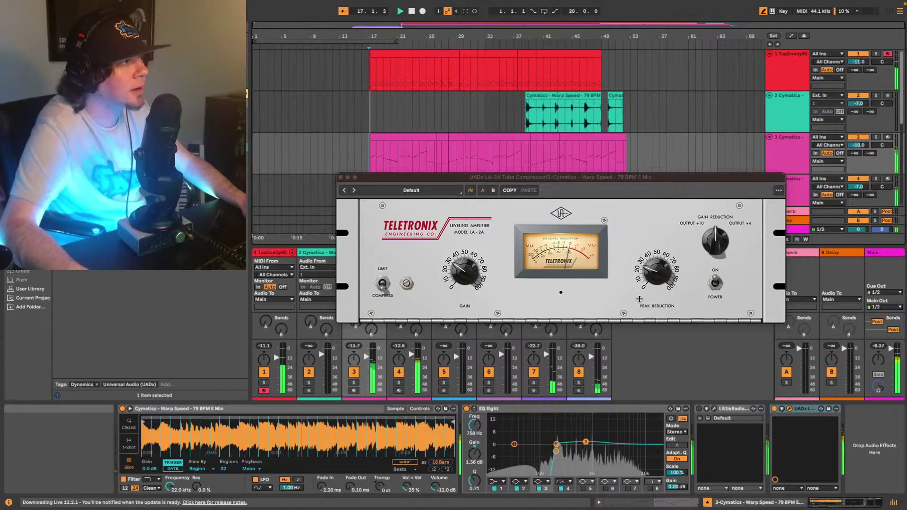
left_click(656, 270)
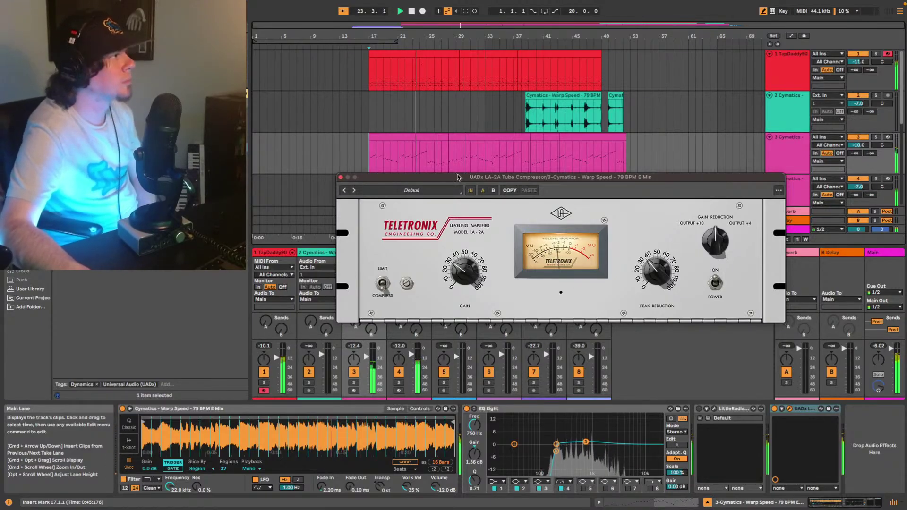
During playback, set track 3's volume to -11.0 dB and track 4's volume to -7.0 dB
left_click_drag(369, 183, 264, 163)
left_click(859, 186)
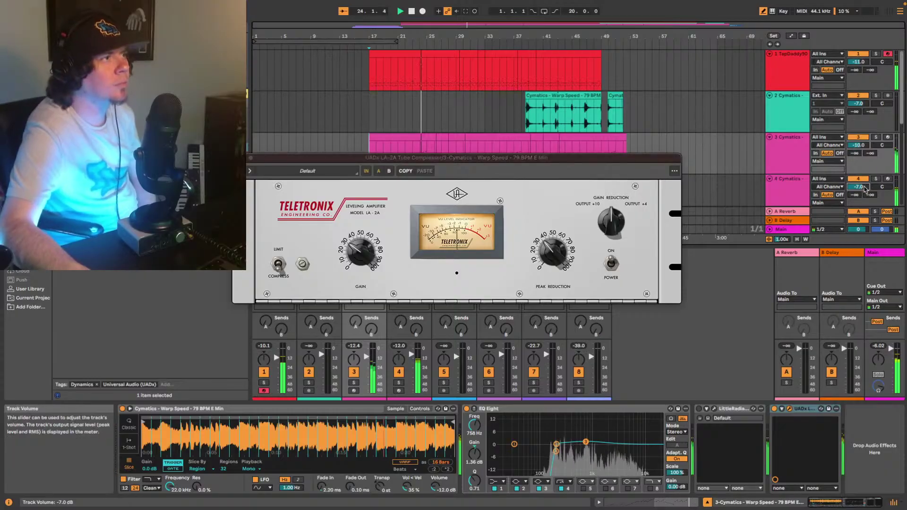
left_click_drag(859, 187, 859, 184)
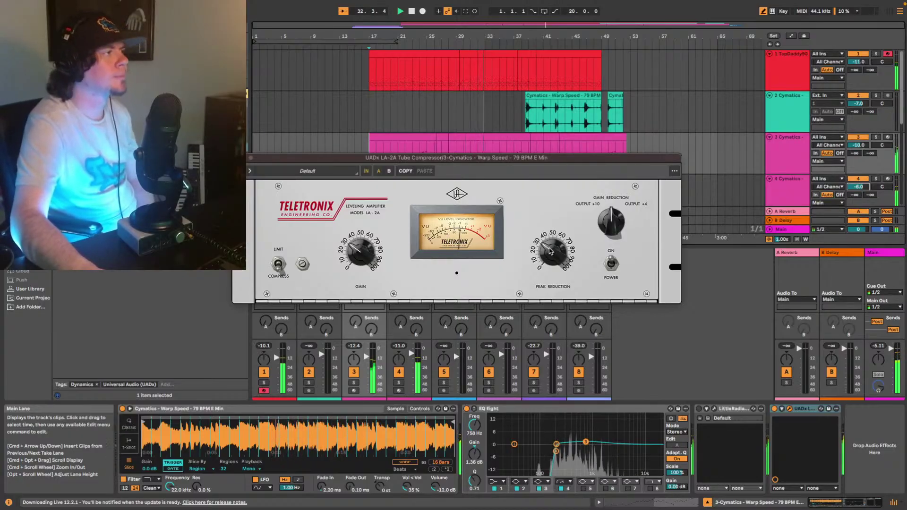
left_click(858, 145)
key("Down")
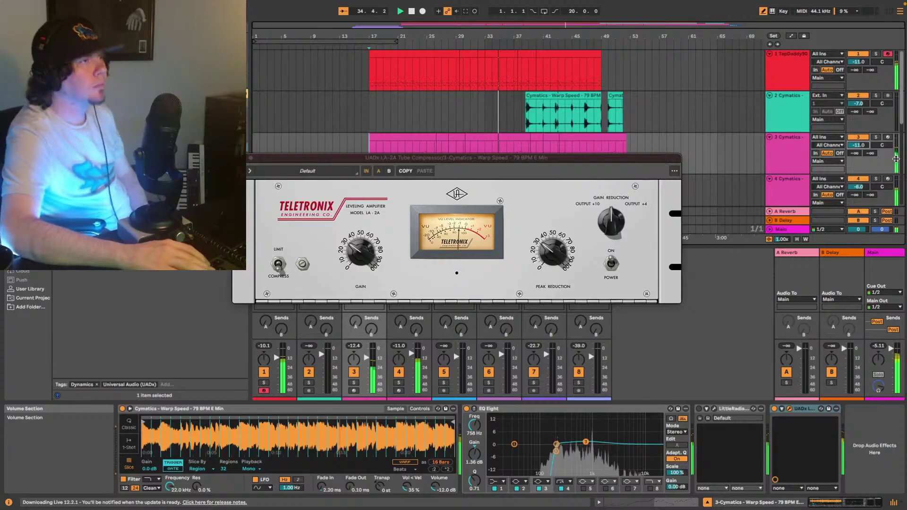
left_click(867, 188)
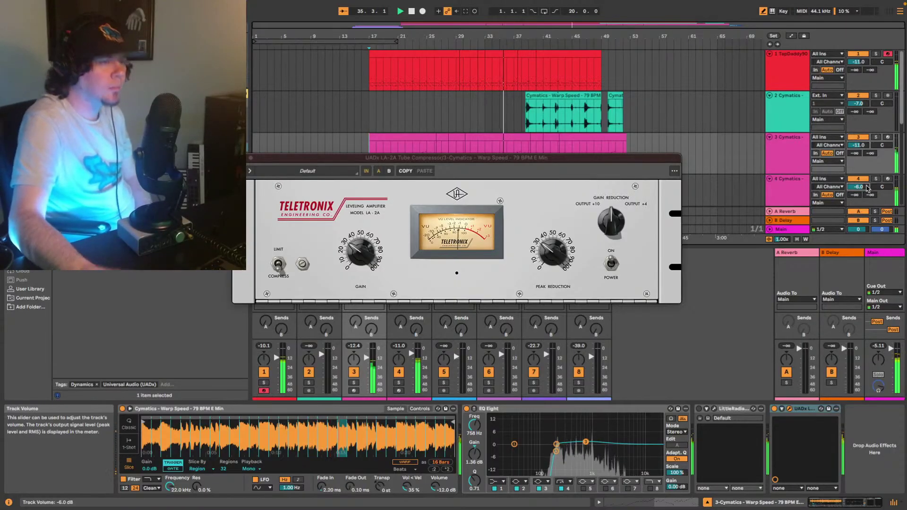
key("Down")
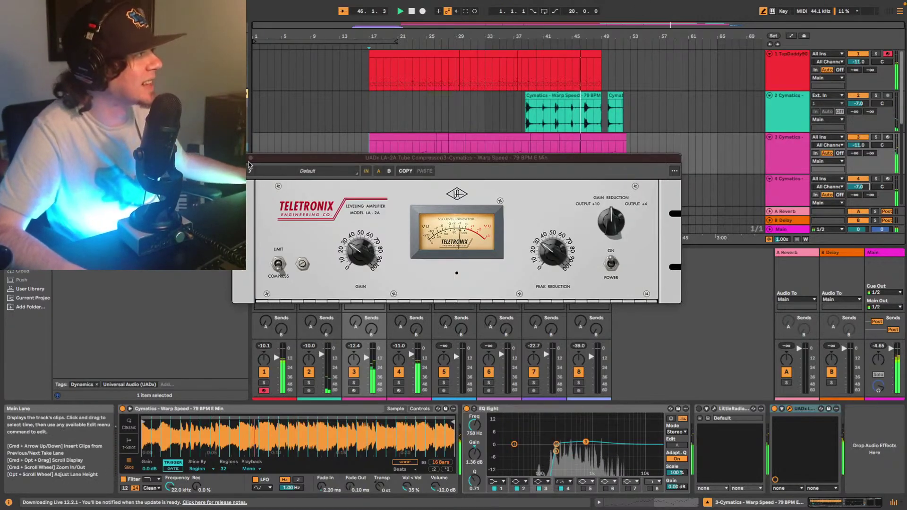
Select Main, replay from bar 17, and check Little Radiator's Mix setting before closing its window
left_click(788, 230)
key("space")
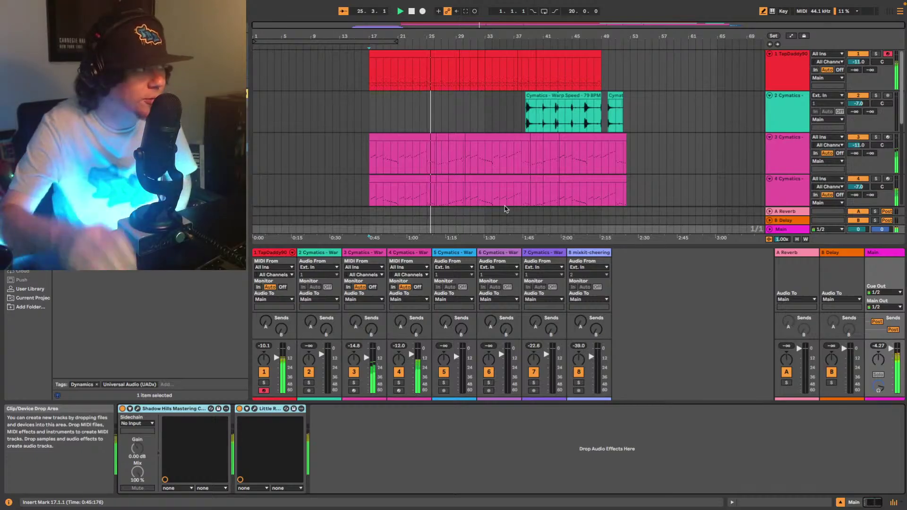
left_click(256, 411)
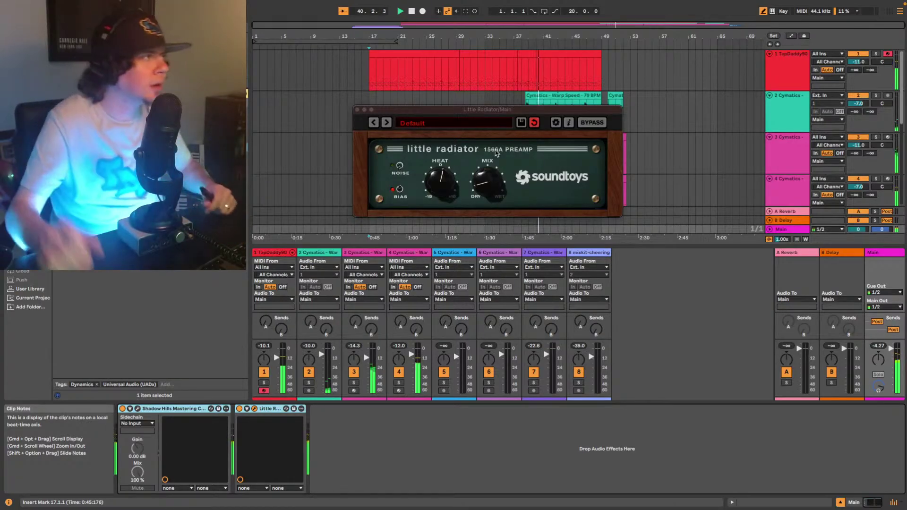
left_click(479, 176)
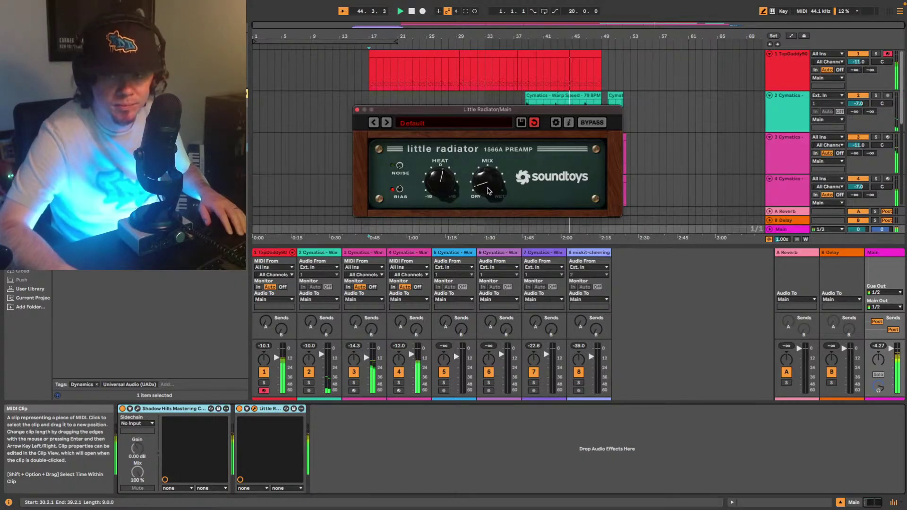
left_click(357, 110)
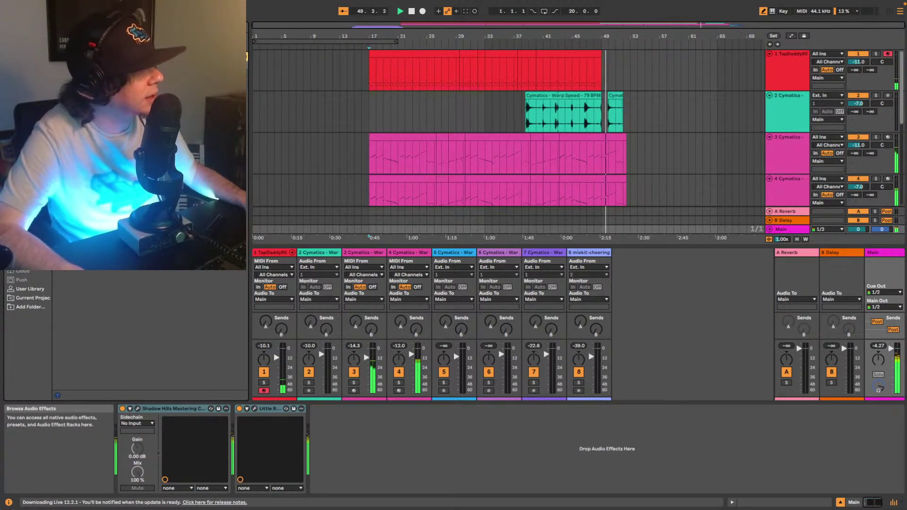
Add Utility and Limiter to the Main track after Little Radiator and play from bar 17
left_click_drag(99, 84, 349, 439)
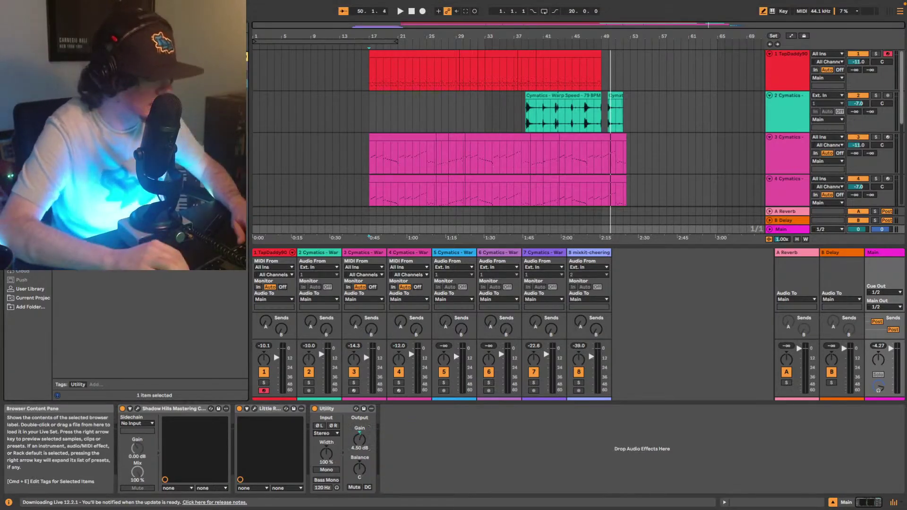
type("lim")
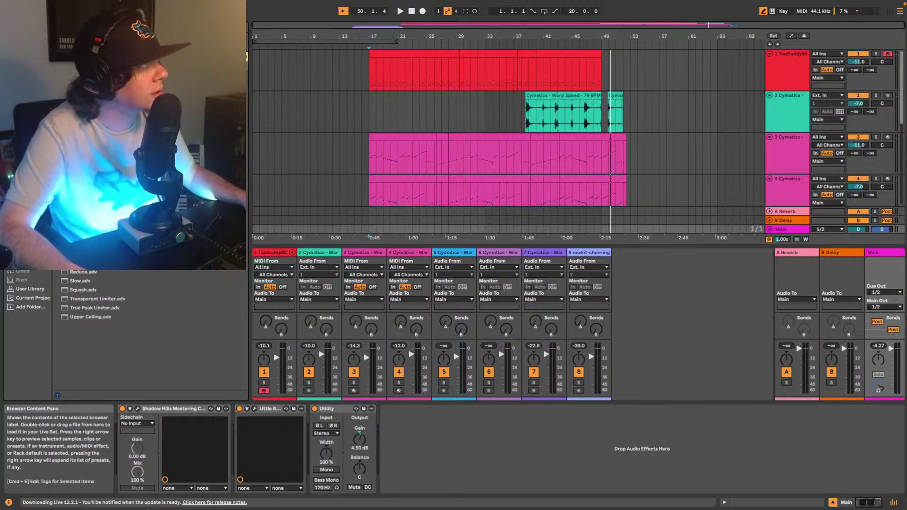
left_click_drag(83, 94, 441, 427)
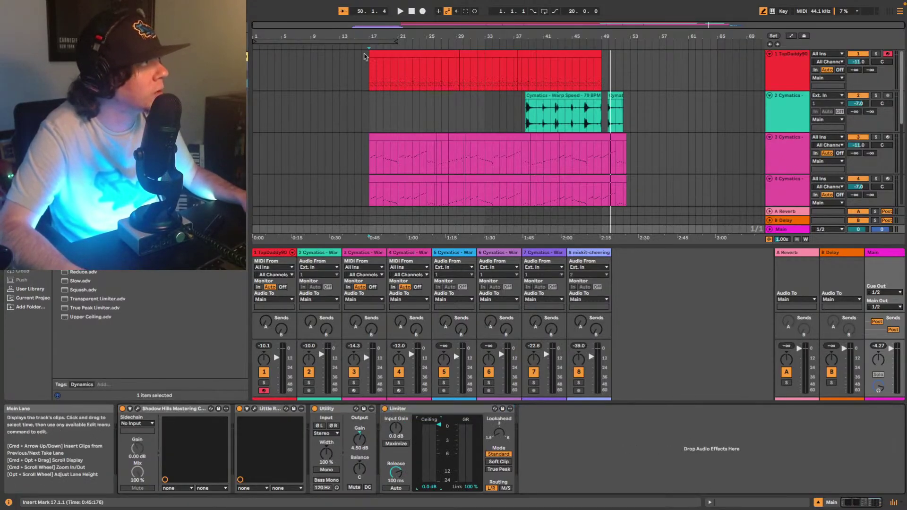
key("space")
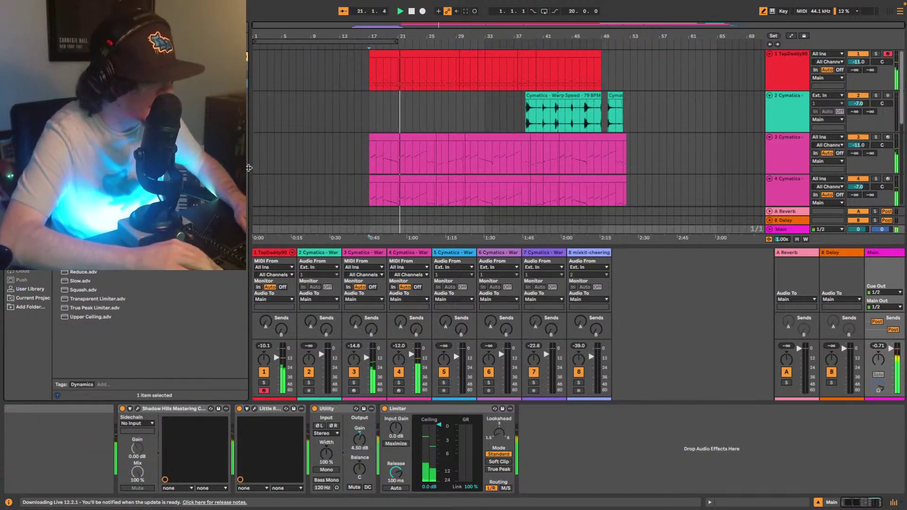
Find Youlean Loudness Meter 2 in the browser and add it to Main after the Limiter
key("BackSpace")
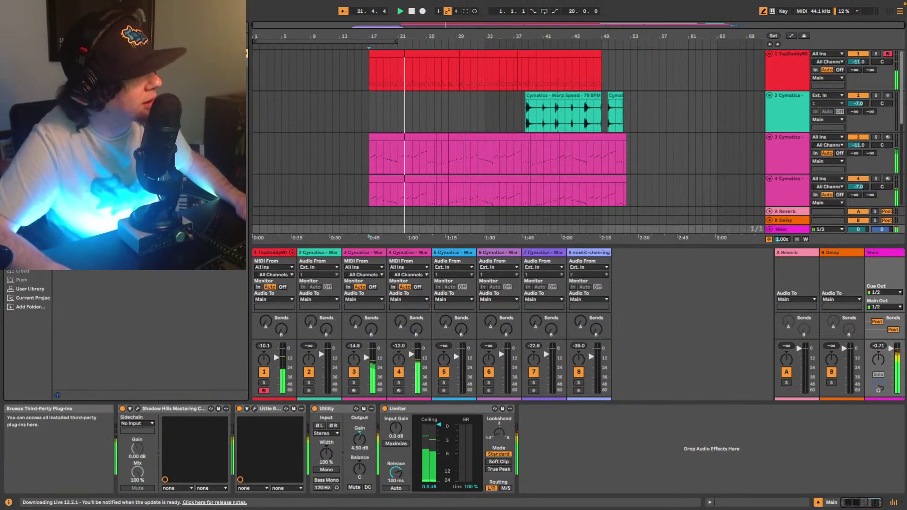
left_click(151, 129)
left_click_drag(151, 129, 593, 456)
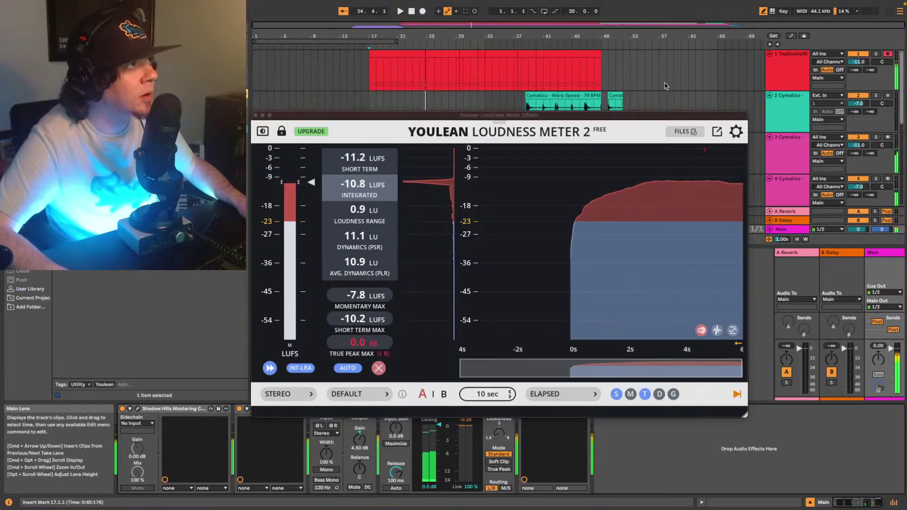
left_click_drag(345, 112, 335, 188)
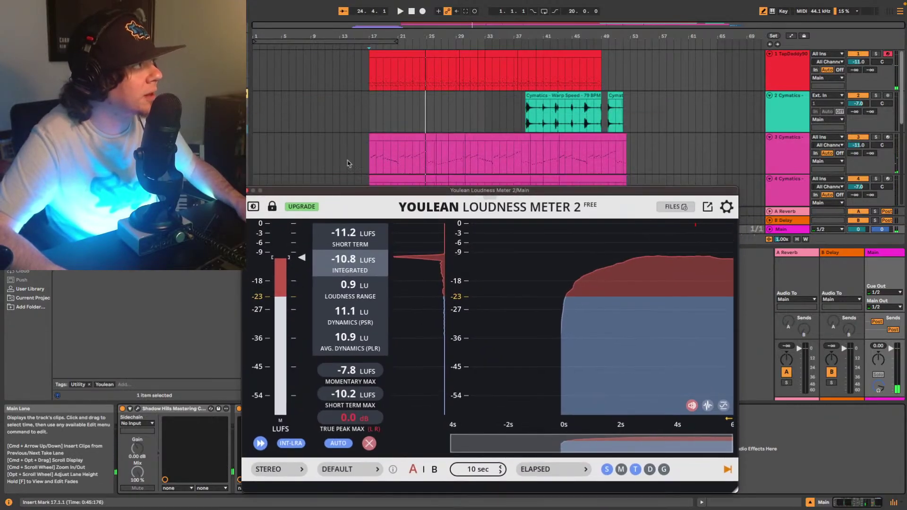
Play from the start of the mixkit-cheering clip on track 8 and examine the loudness of Main in the Youlean meter
scroll(355, 146, "down", 5)
scroll(327, 167, "down", 2)
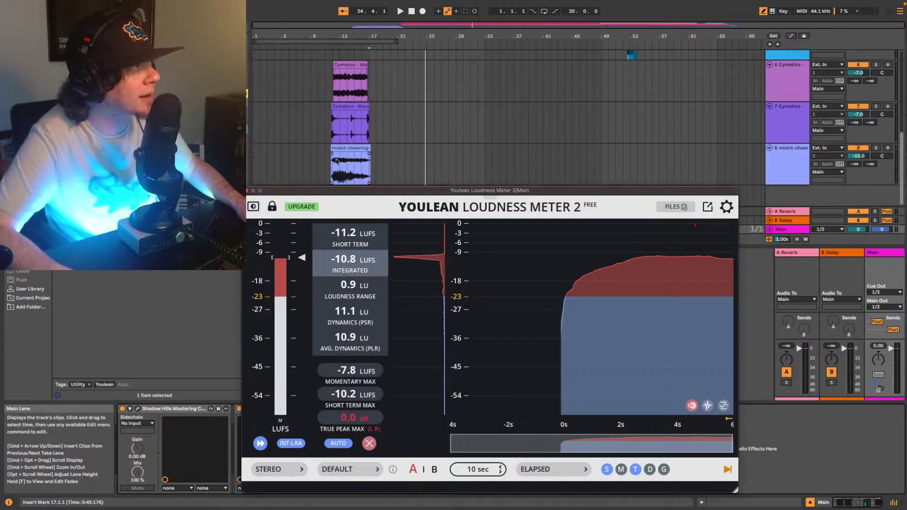
left_click(345, 149)
key("space")
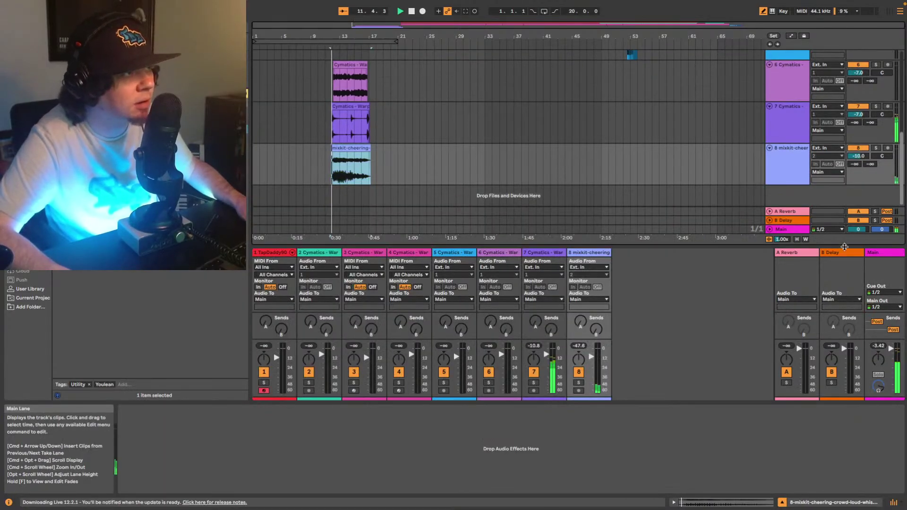
left_click(878, 252)
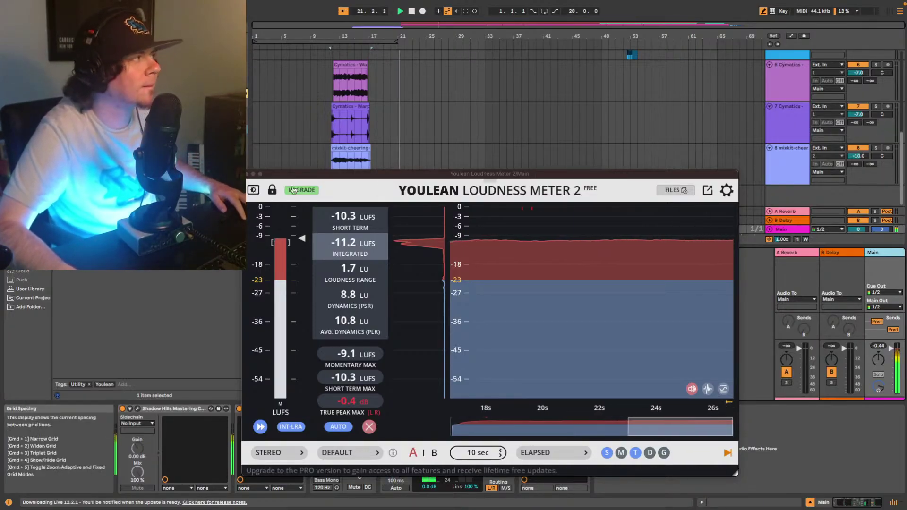
left_click(247, 173)
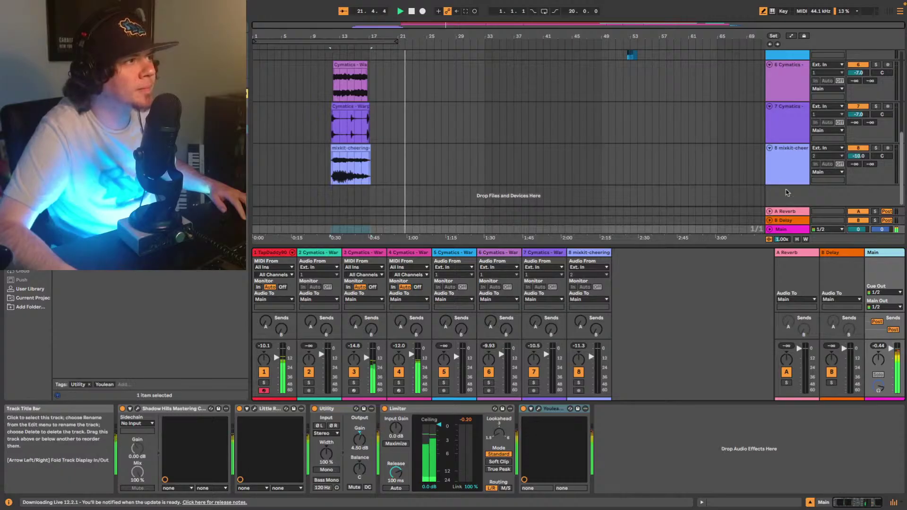
Unfold the Main track with the mixer hidden and reopen Youlean Loudness Meter 2 during playback
double_click(782, 230)
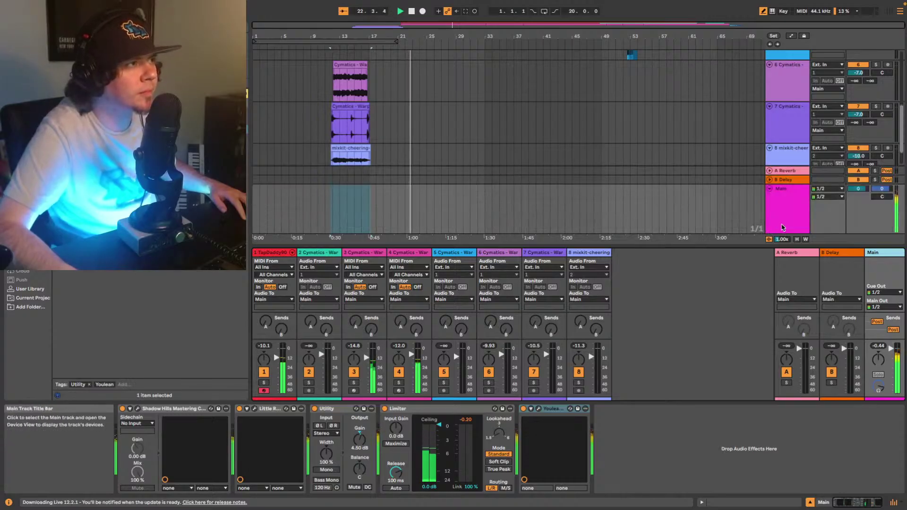
left_click(893, 503)
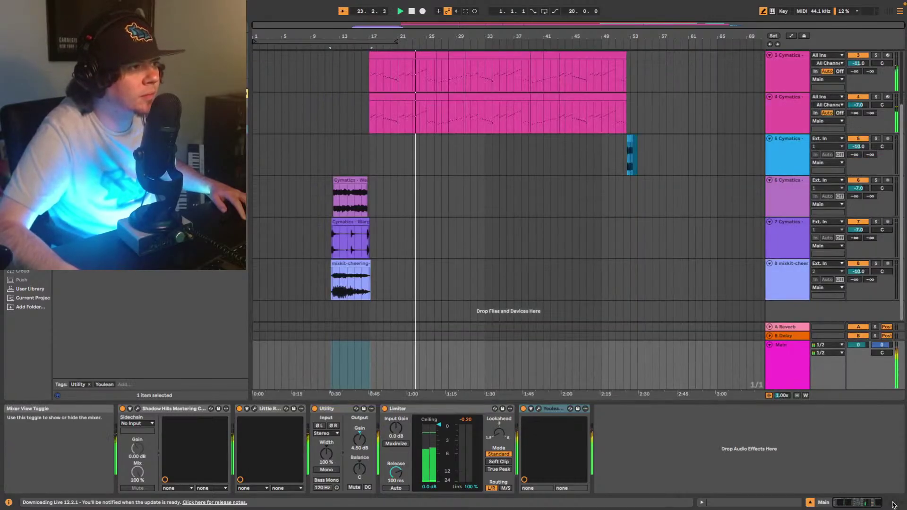
left_click(538, 410)
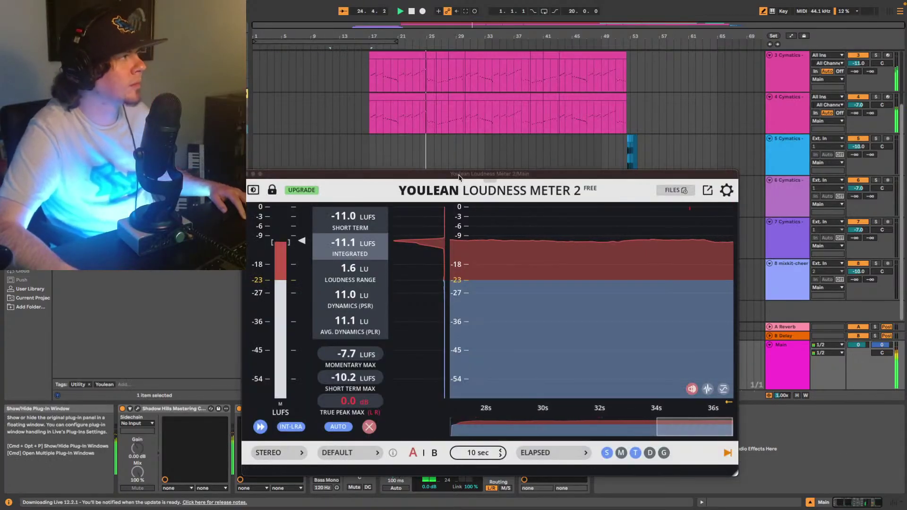
Add Ozone 9 Elements from the iZotope mixing and mastering plug-ins to Main between the Limiter and Youlean, moving the meter window aside
left_click_drag(460, 177, 553, 77)
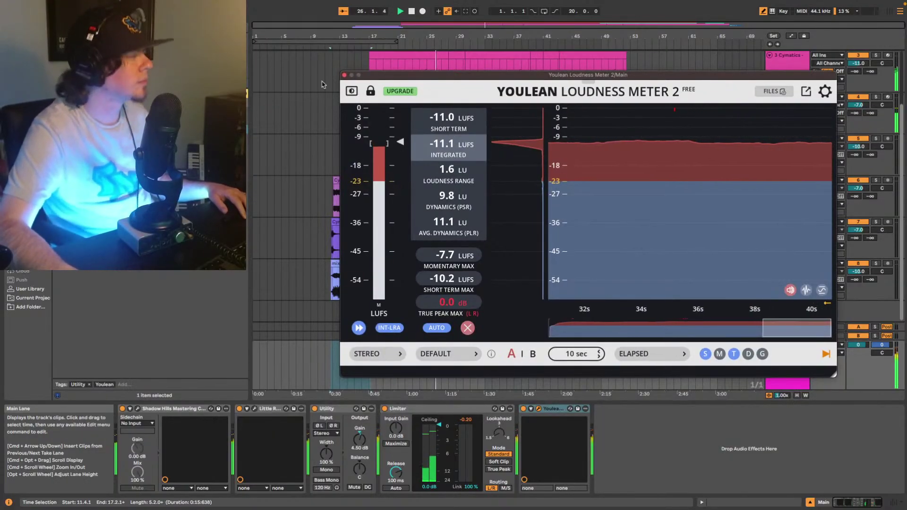
left_click(203, 127)
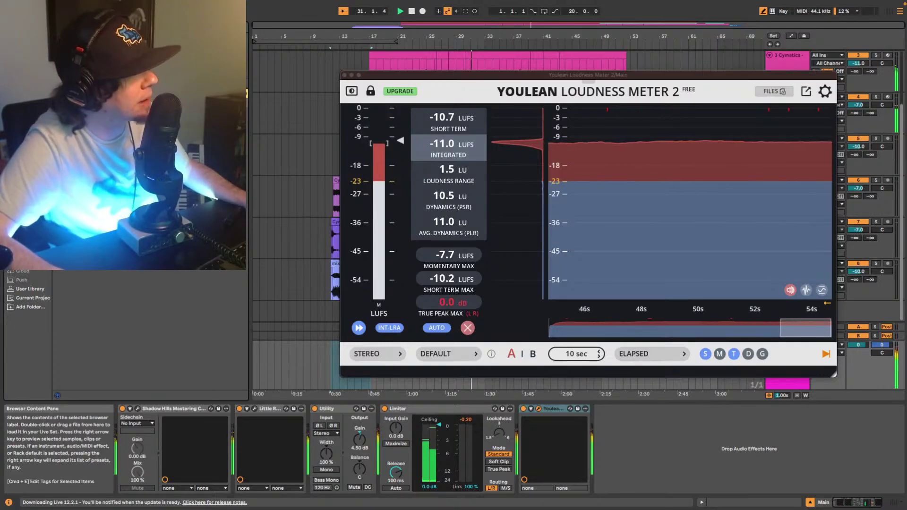
left_click_drag(142, 120, 536, 449)
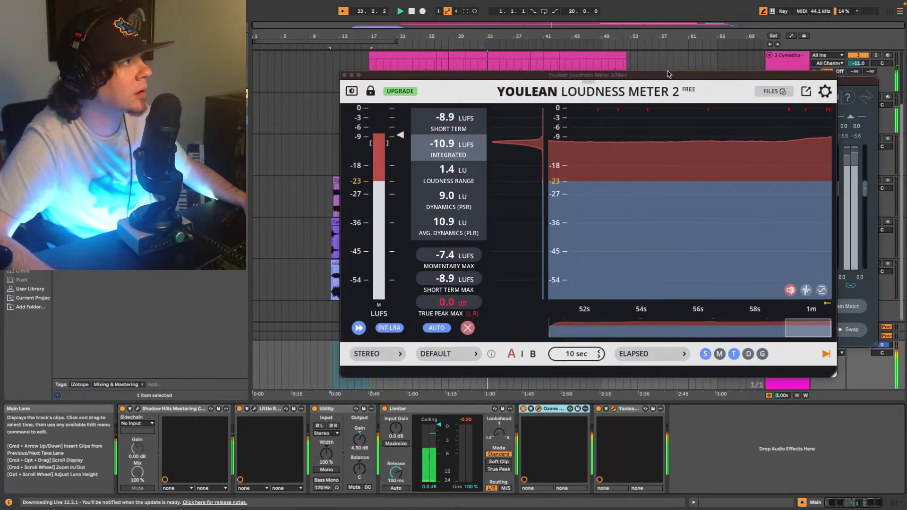
left_click_drag(725, 74, 502, 129)
Run Ozone's Master Assistant at High intensity for Streaming while playing from bar 17, and exit without accepting its suggestion
left_click(594, 81)
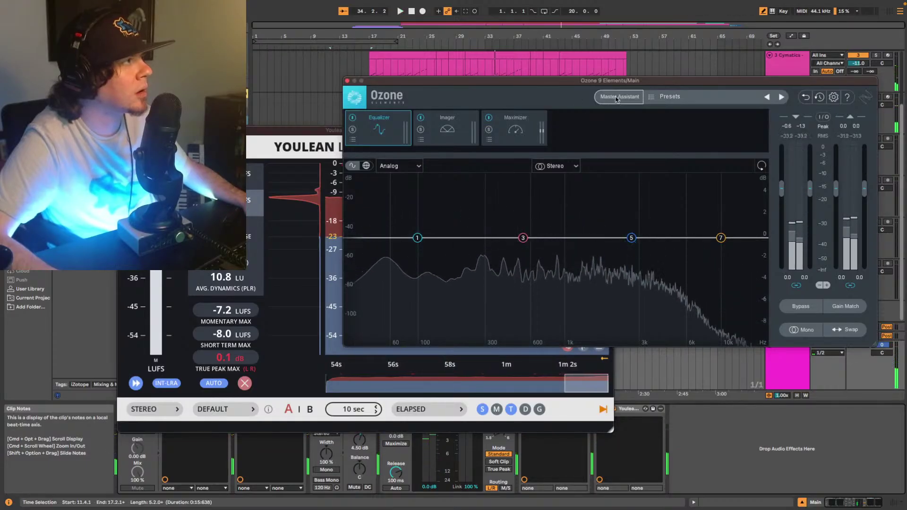
left_click(405, 47)
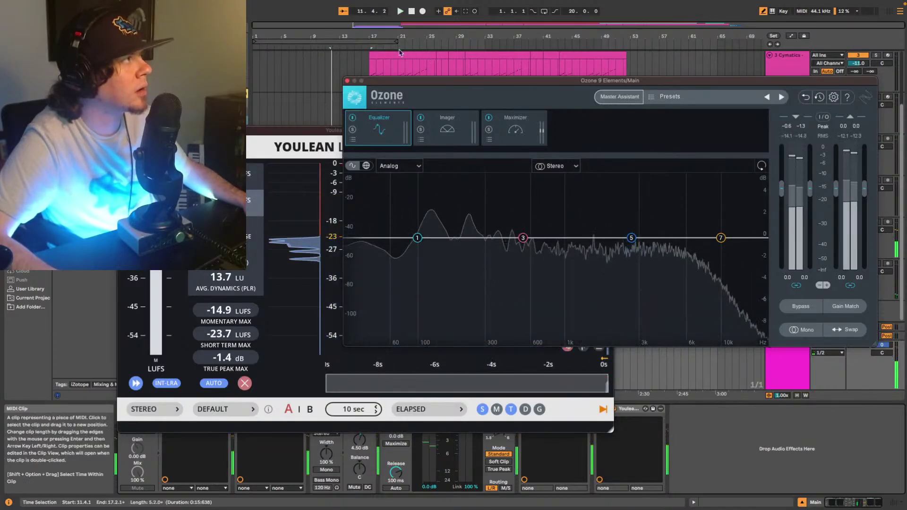
left_click(370, 48)
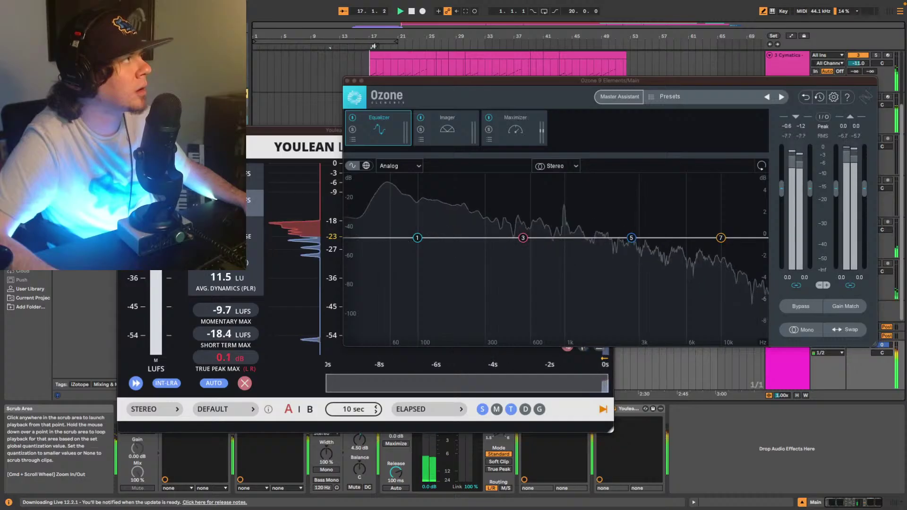
key("space")
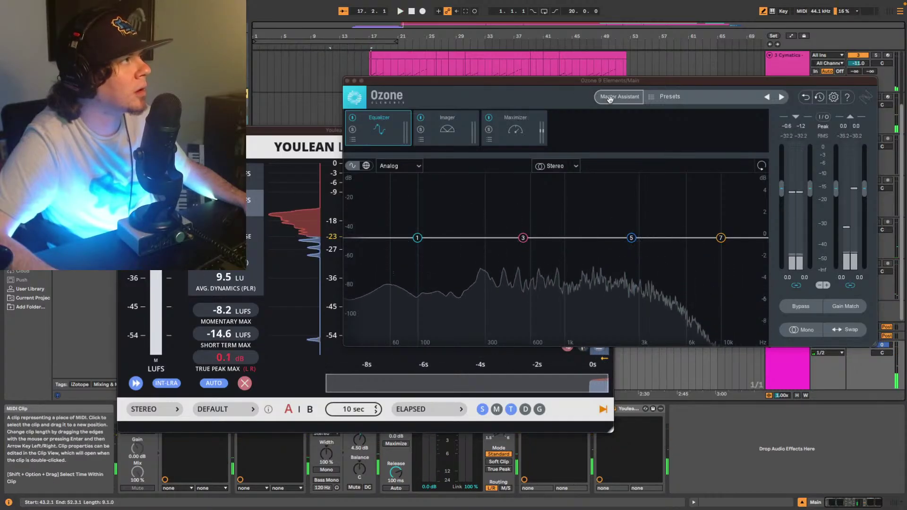
left_click(605, 97)
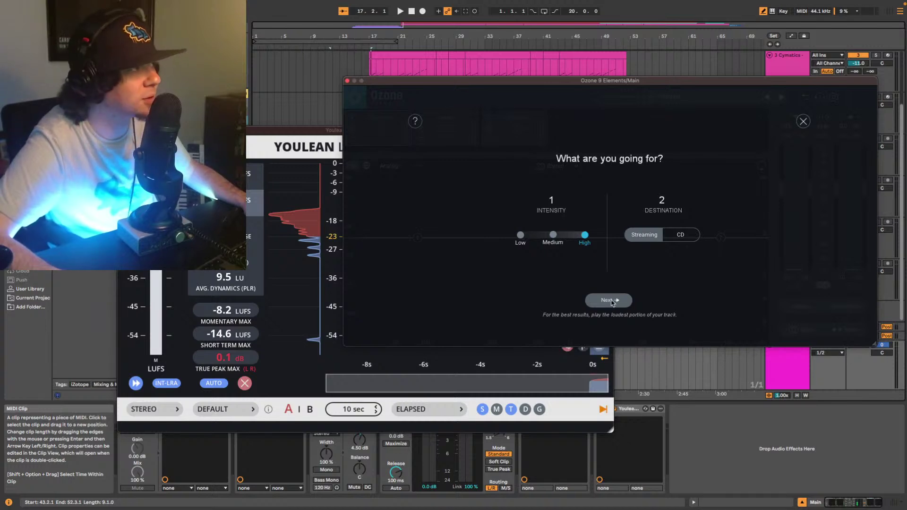
left_click(610, 300)
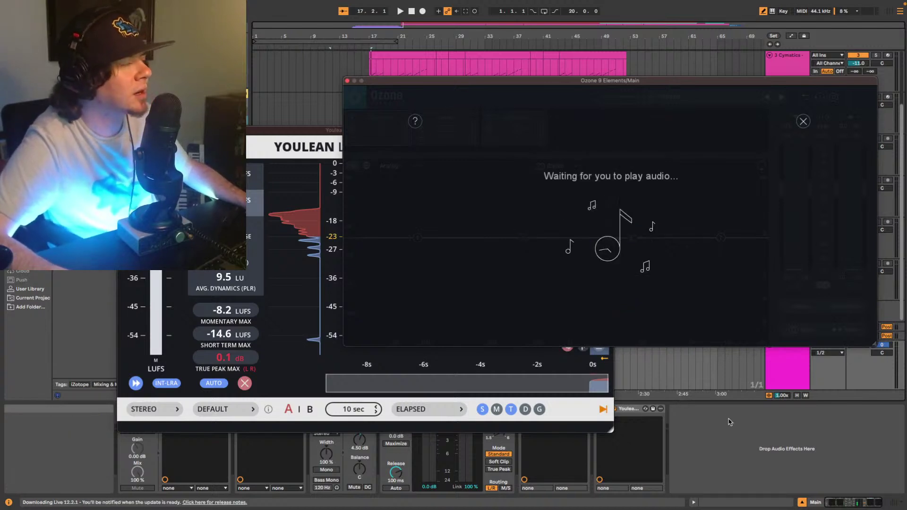
key("space")
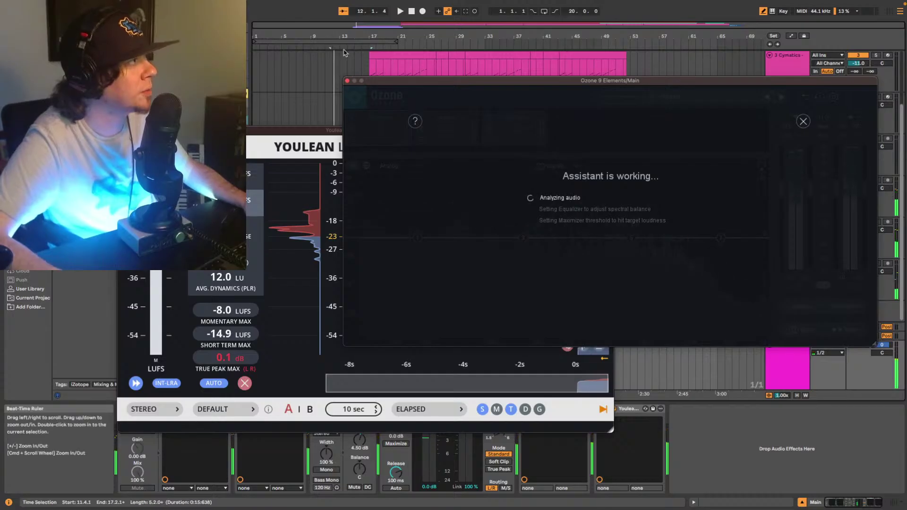
left_click(368, 46)
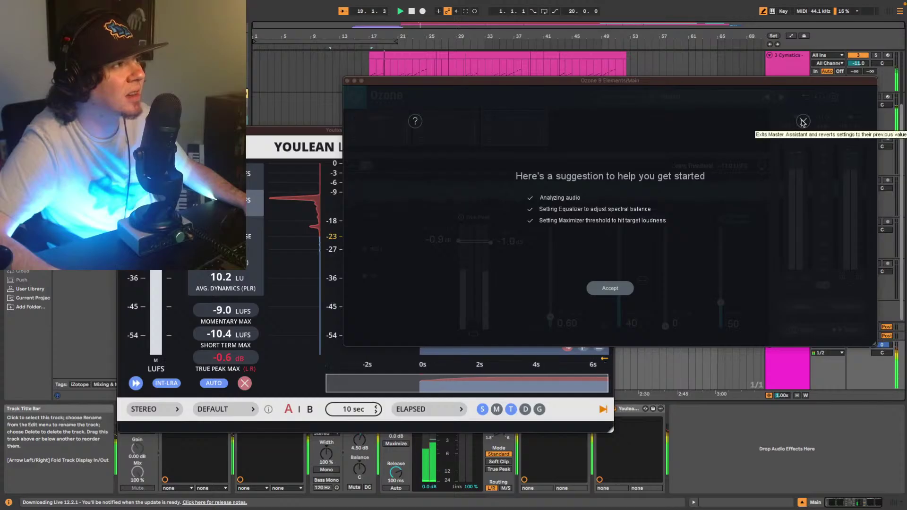
left_click(803, 122)
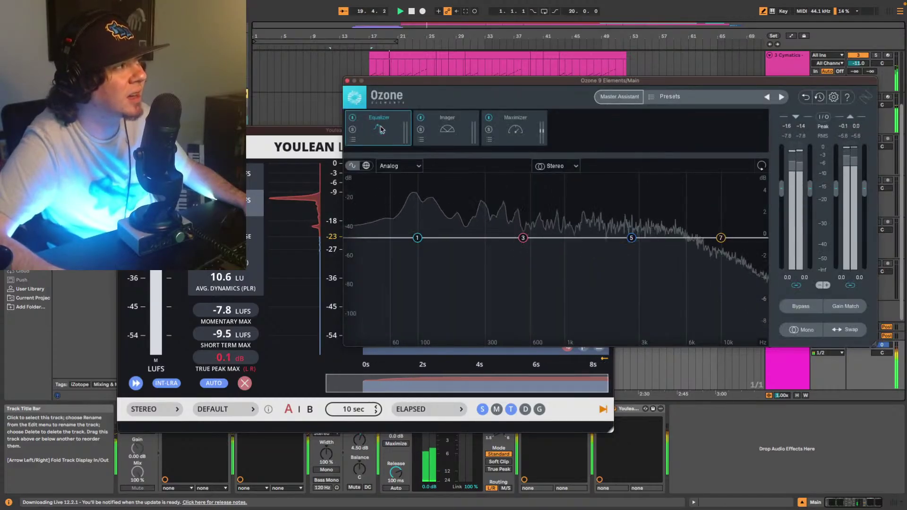
View Ozone's Imager and Equalizer modules, then delete Ozone 9 Elements from the Main track
left_click(443, 129)
left_click(386, 128)
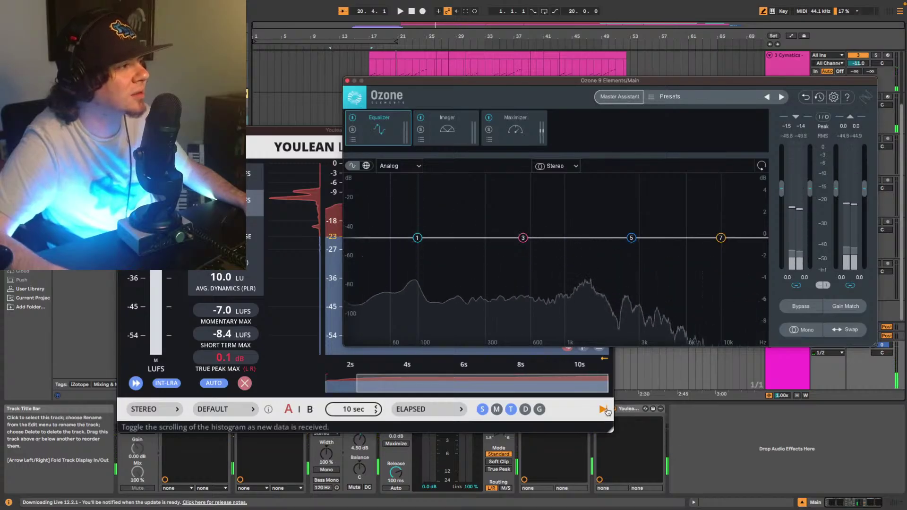
left_click_drag(313, 131, 359, 7)
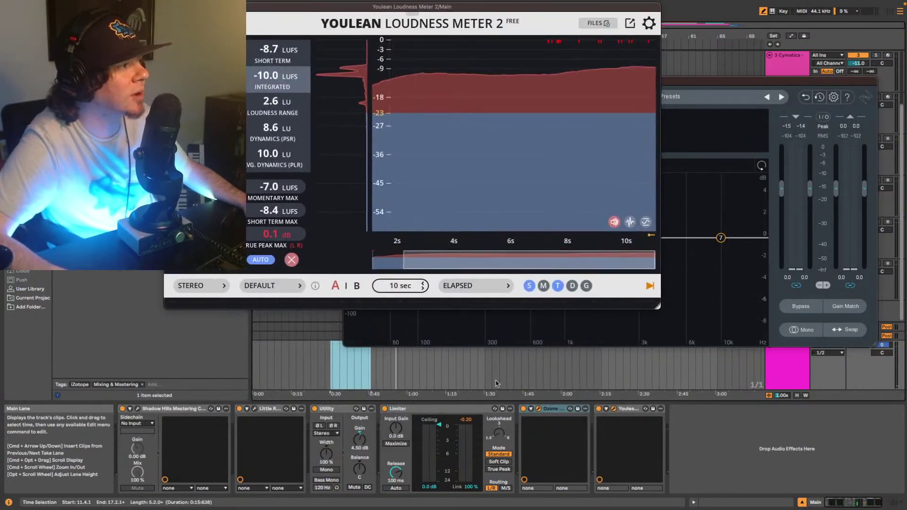
left_click(553, 409)
key("Delete")
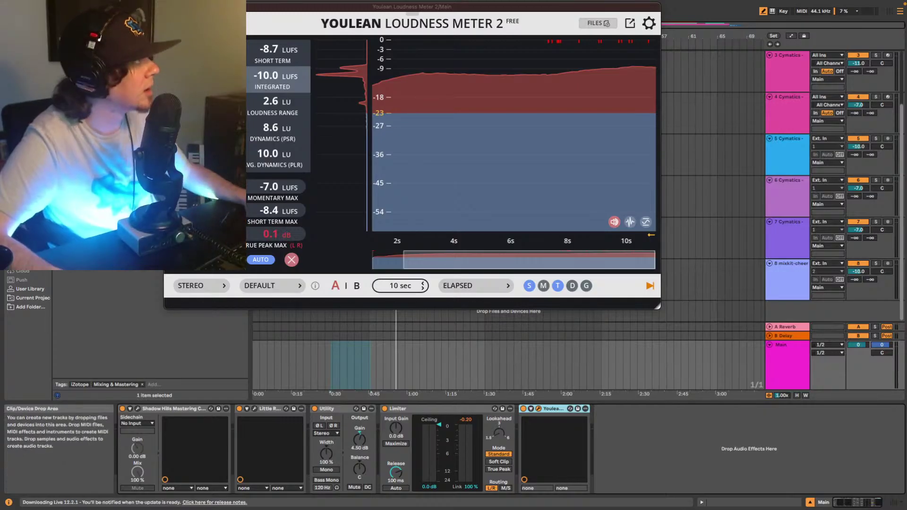
Insert a fresh Ozone 9 Elements on Main between the Limiter and Youlean, and rearrange both plug-in windows to uncover the arrangement
left_click_drag(108, 166, 504, 433)
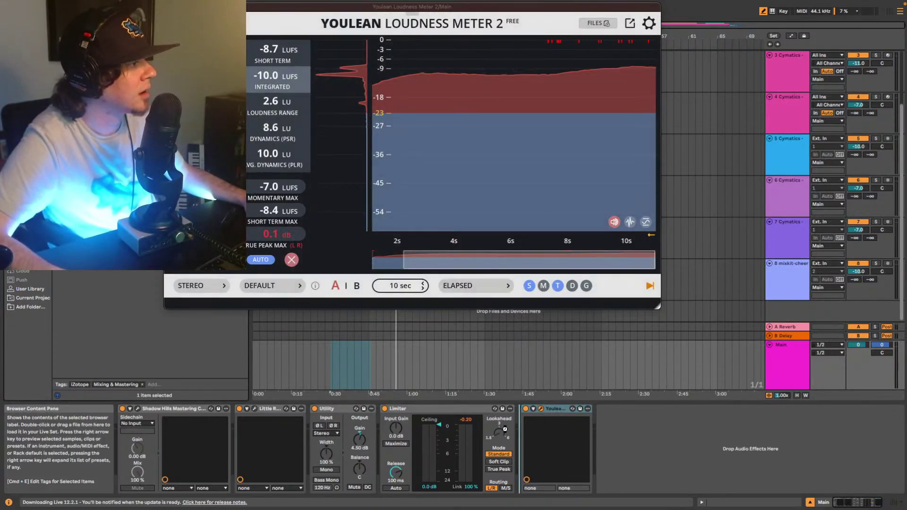
left_click_drag(557, 11, 592, 246)
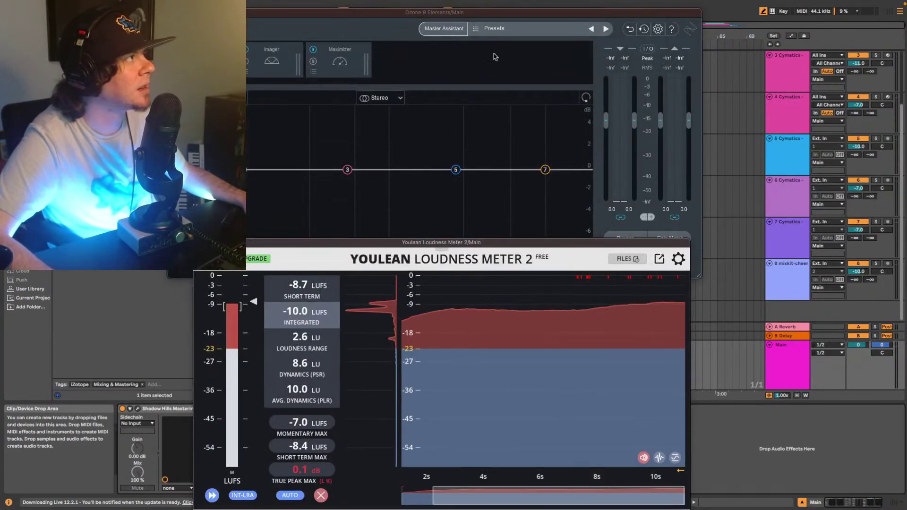
left_click_drag(475, 15, 504, 204)
Run Ozone's Master Assistant on Main from bar 17 with High intensity and Streaming destination, and accept its suggestion
left_click(369, 78)
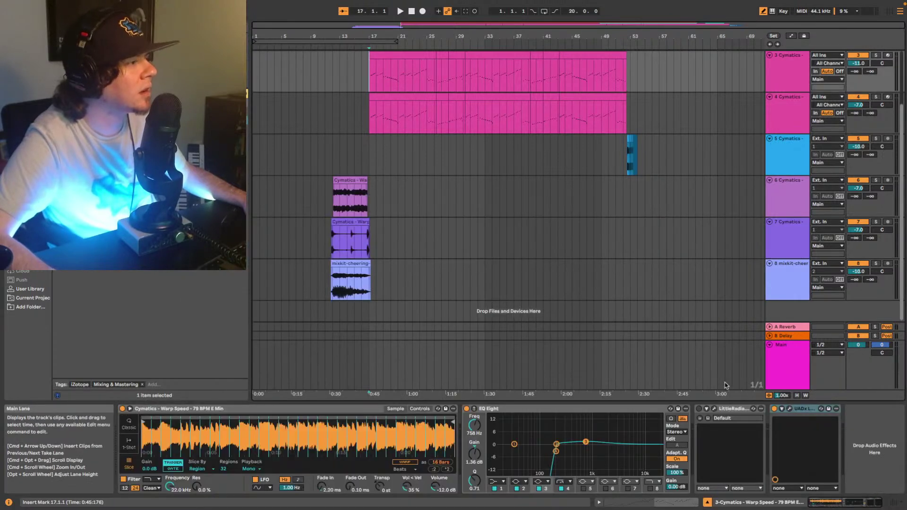
left_click(786, 366)
left_click(477, 217)
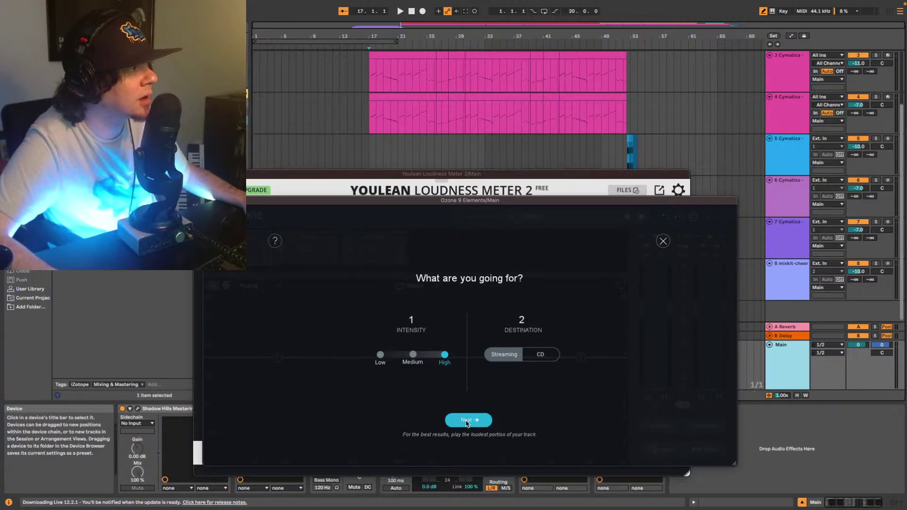
left_click(467, 421)
key("space")
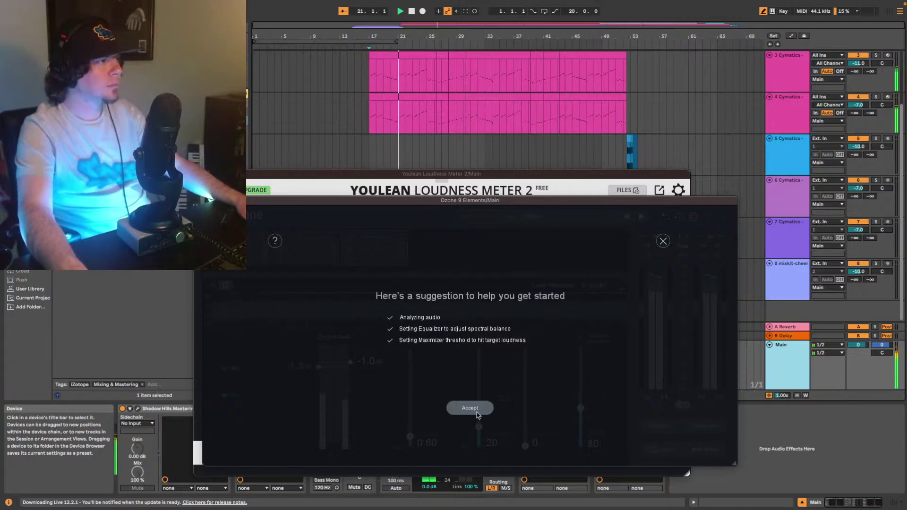
left_click(470, 408)
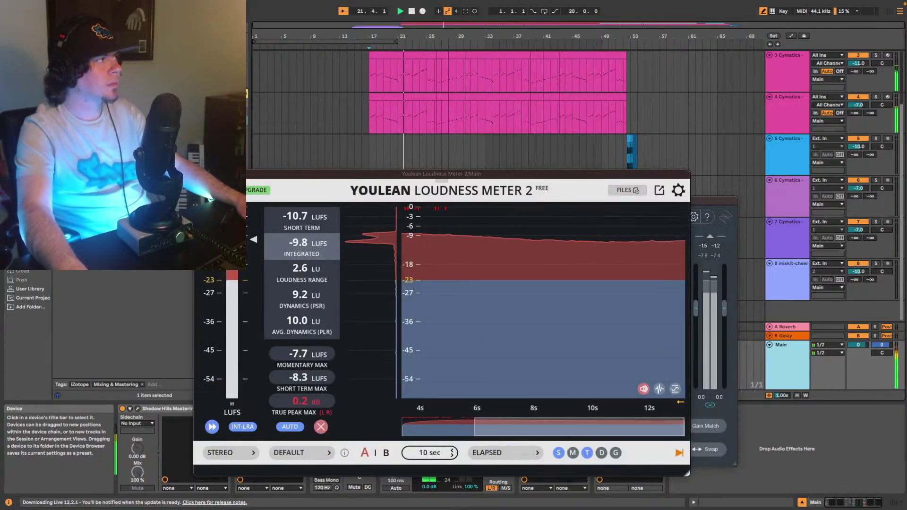
Set Ozone's Maximizer ceiling to 0.0 dB and its Equalizer's high shelf to 1.0 dB at 9238 Hz and low shelf to -0.6 dB
left_click(199, 174)
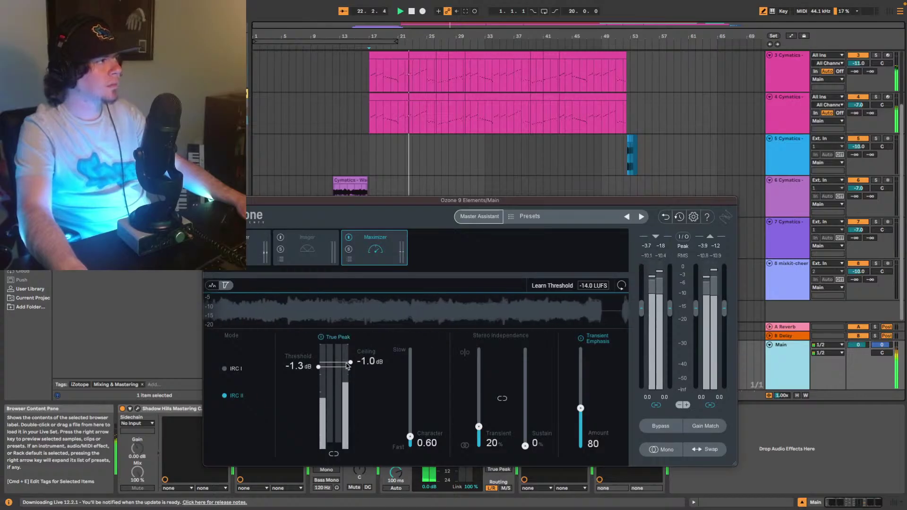
left_click(246, 258)
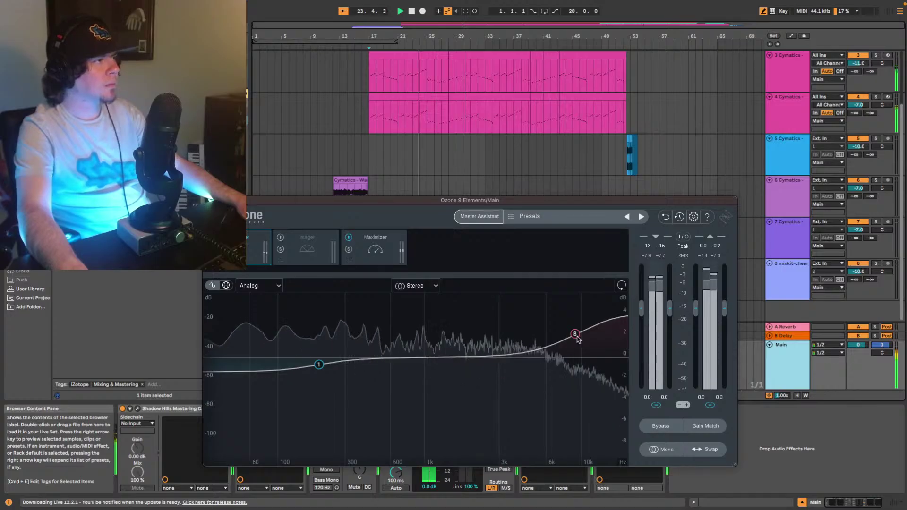
left_click_drag(577, 339, 577, 349)
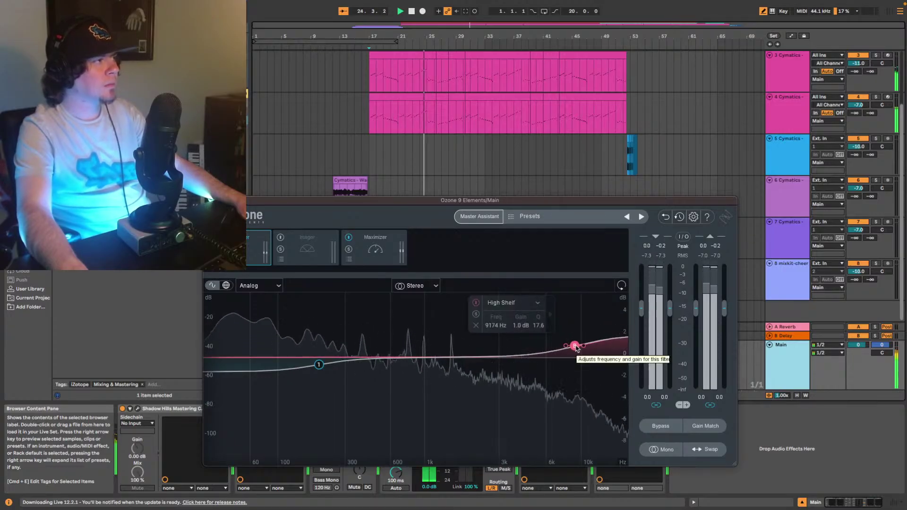
left_click(320, 365)
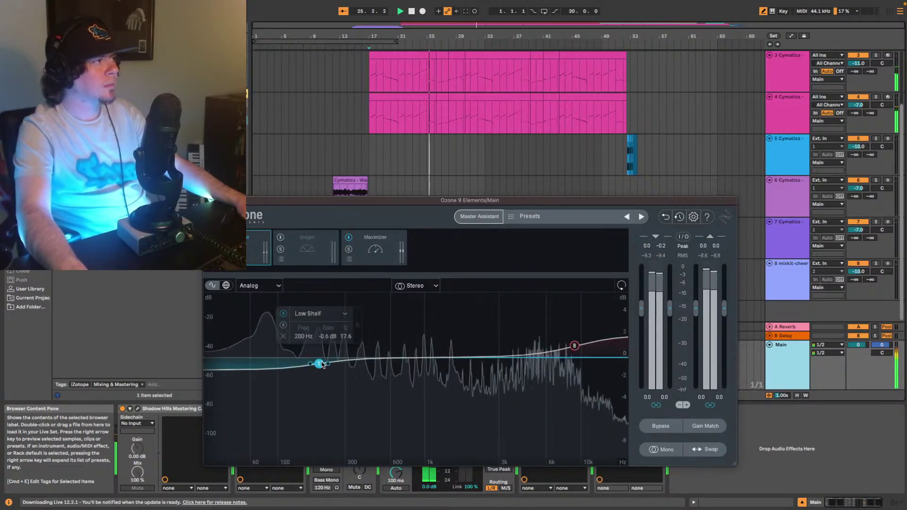
left_click(575, 345)
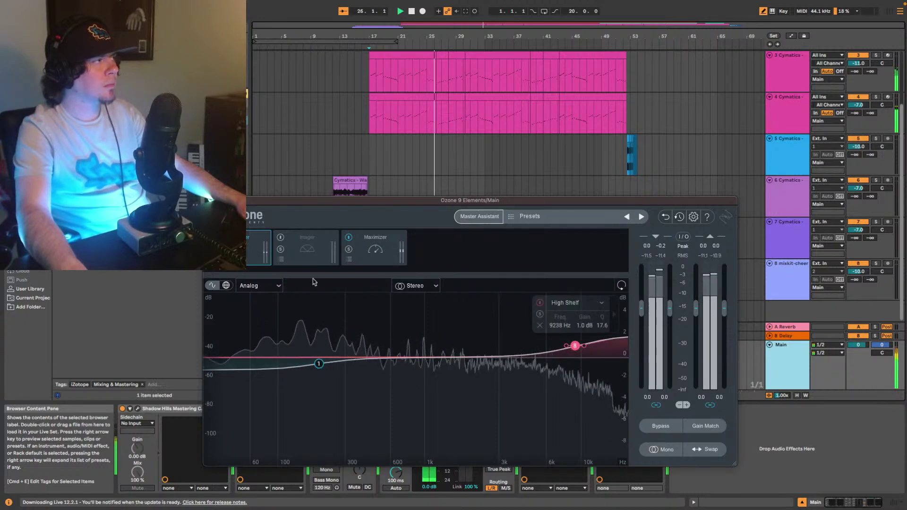
Toggle the Equalizer's processing, lower Ozone's Maximizer threshold to -2.0 dB during playback, and close the Ozone window
left_click(375, 249)
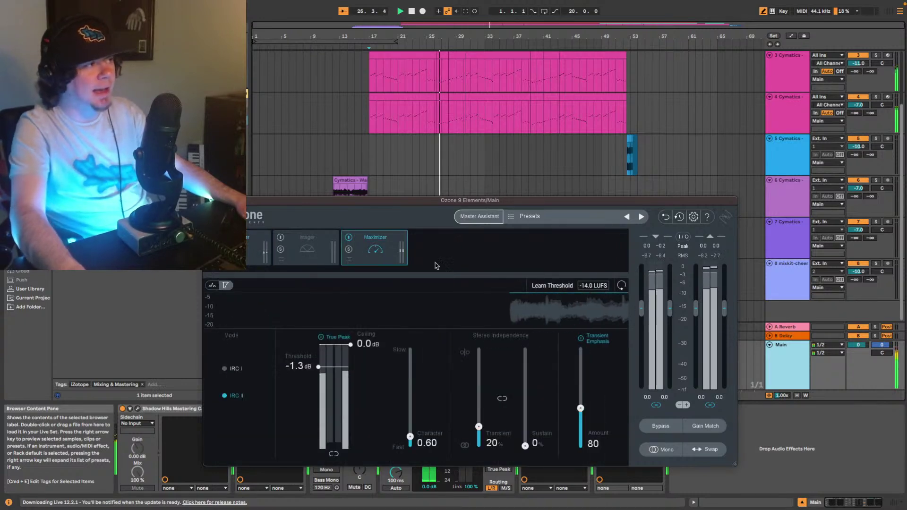
left_click(259, 248)
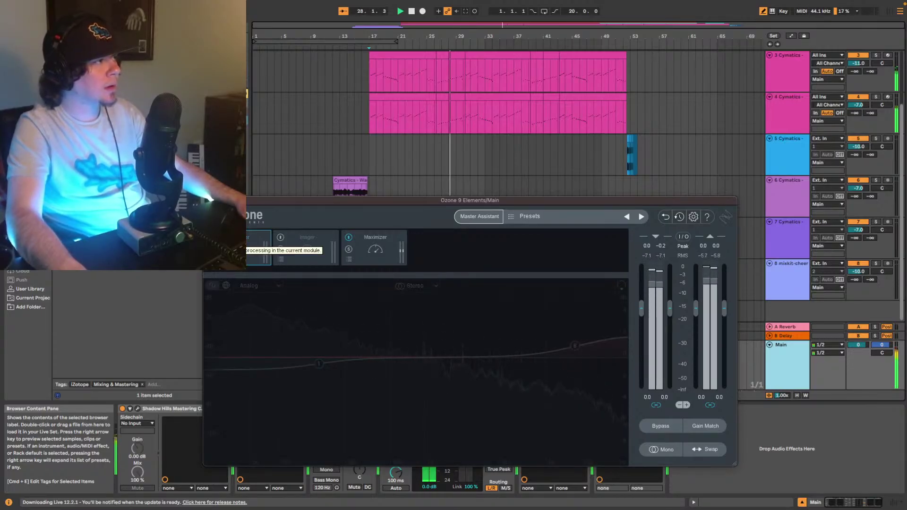
left_click(372, 249)
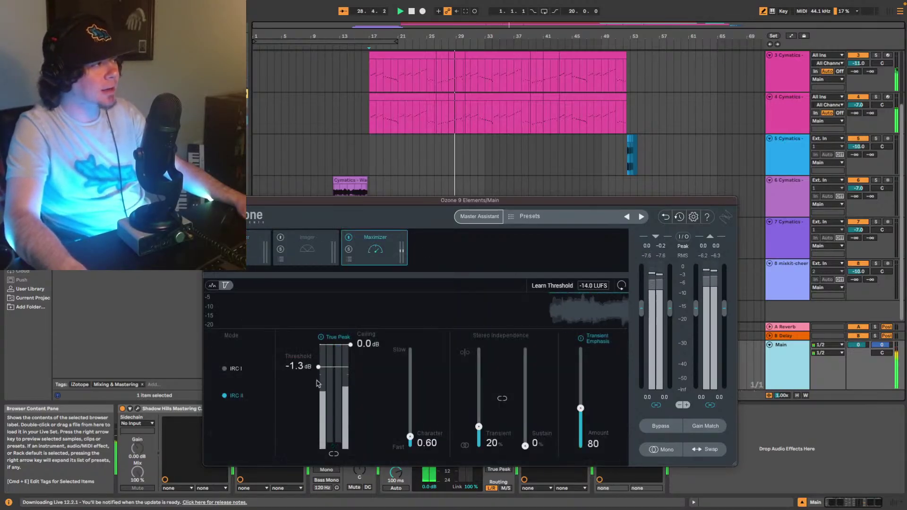
left_click_drag(317, 369, 318, 374)
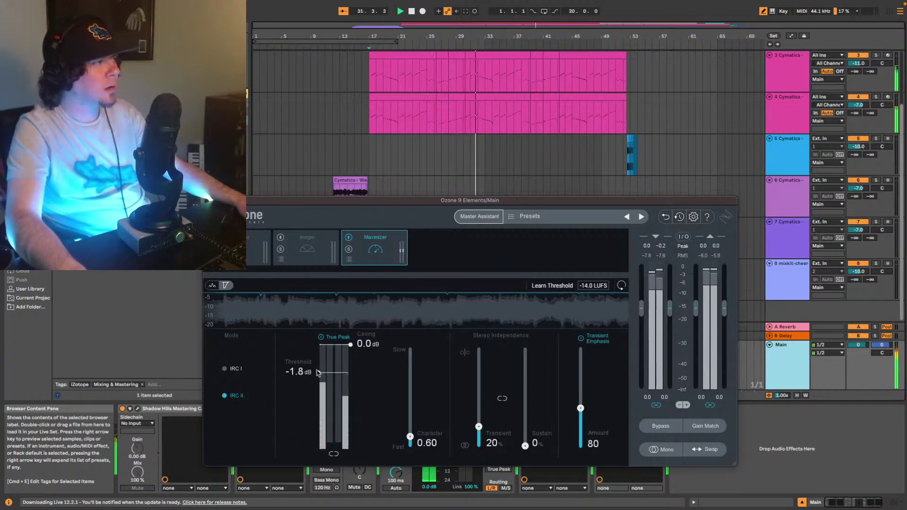
left_click_drag(318, 373, 319, 374)
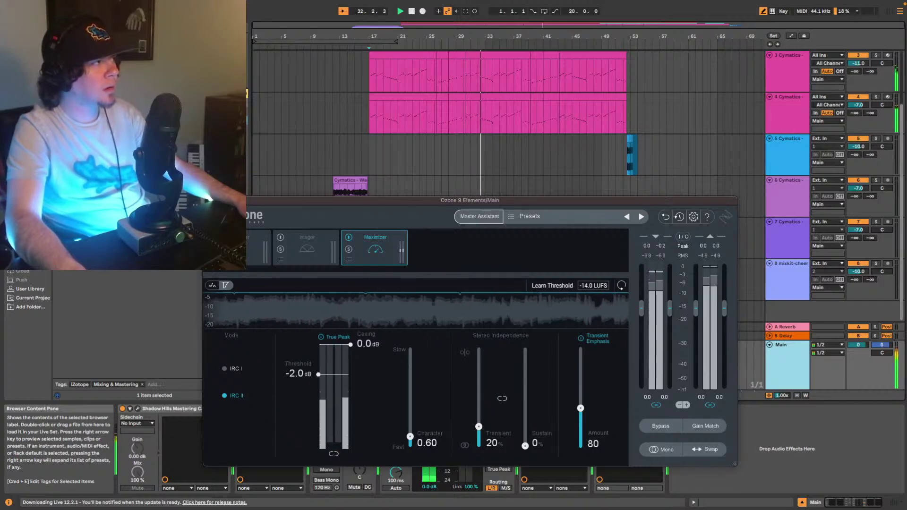
left_click(208, 200)
Play from the start of the mixkit-cheering clip and check Main's loudness with Ozone active in Youlean Loudness Meter 2
key("space")
left_click(330, 293)
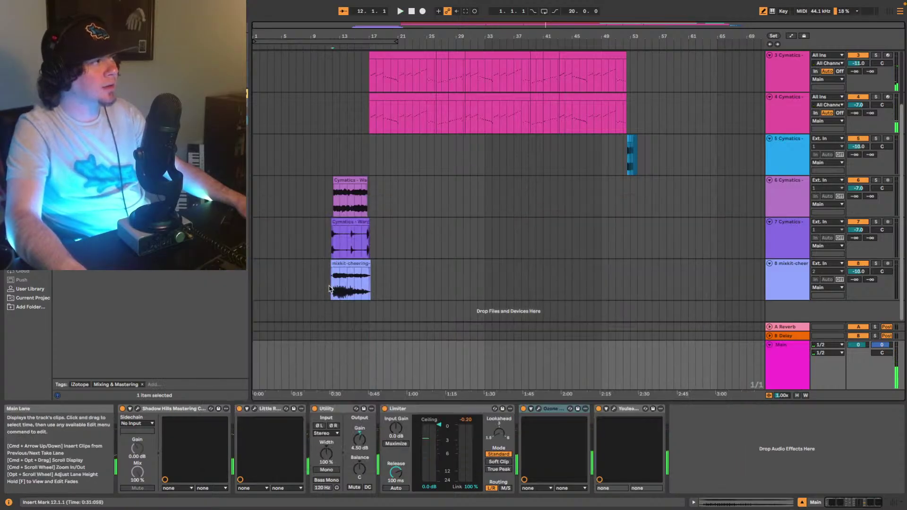
left_click(350, 263)
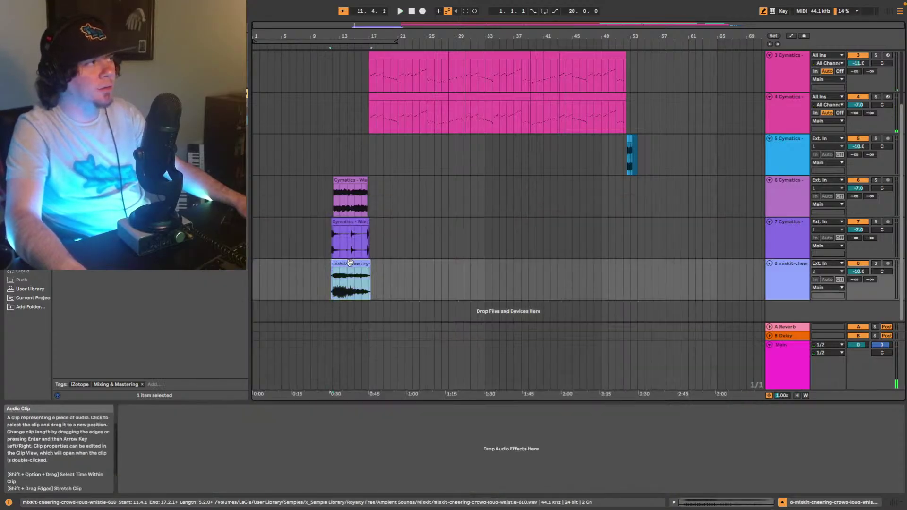
left_click(796, 358)
key("space")
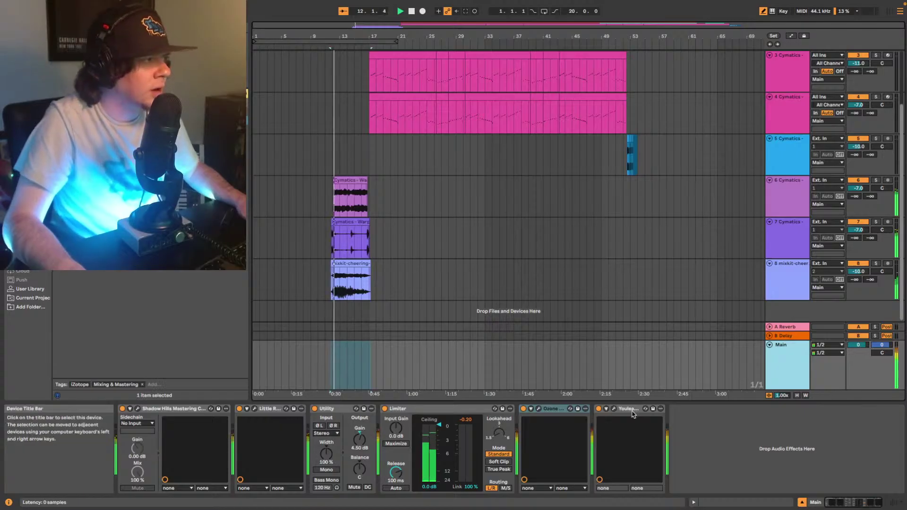
left_click(616, 408)
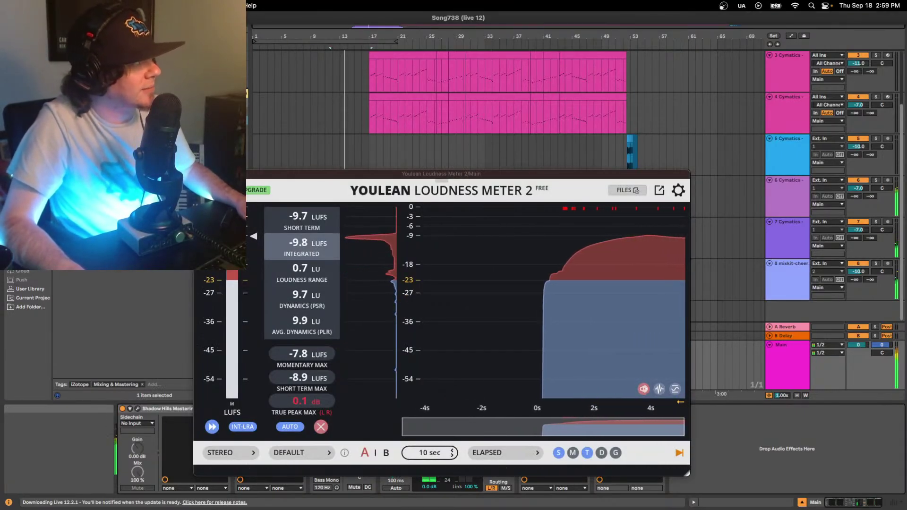
Save the Live Set as a new version, appending "Mix V" to the name Song738 (live 12)
key("super+shift+s")
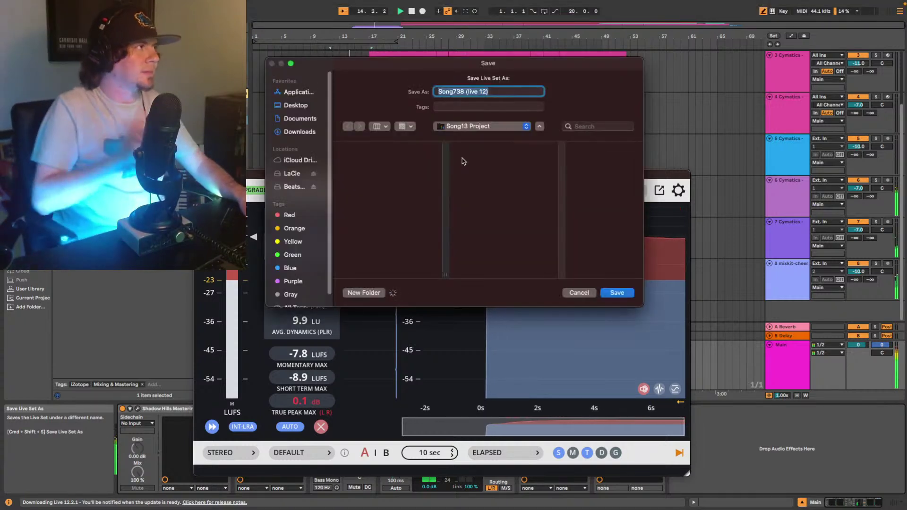
key("Right")
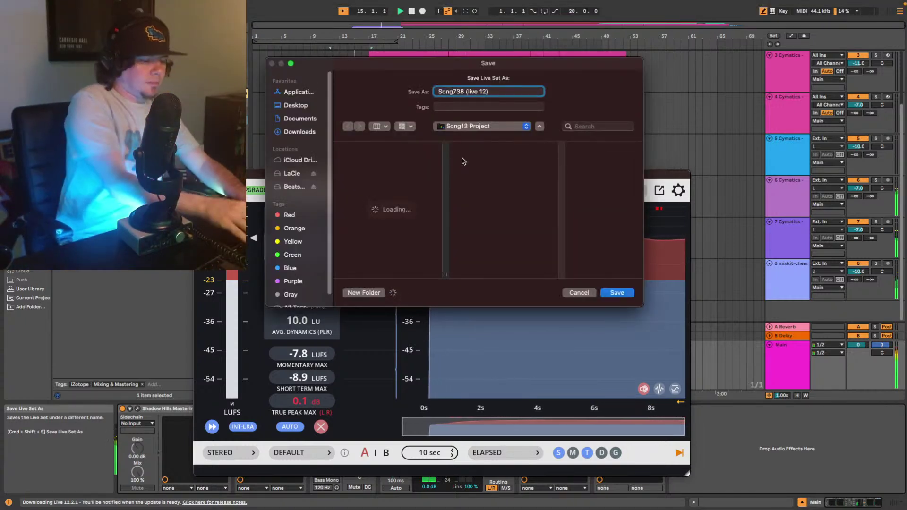
type("Mix V")
key("Return")
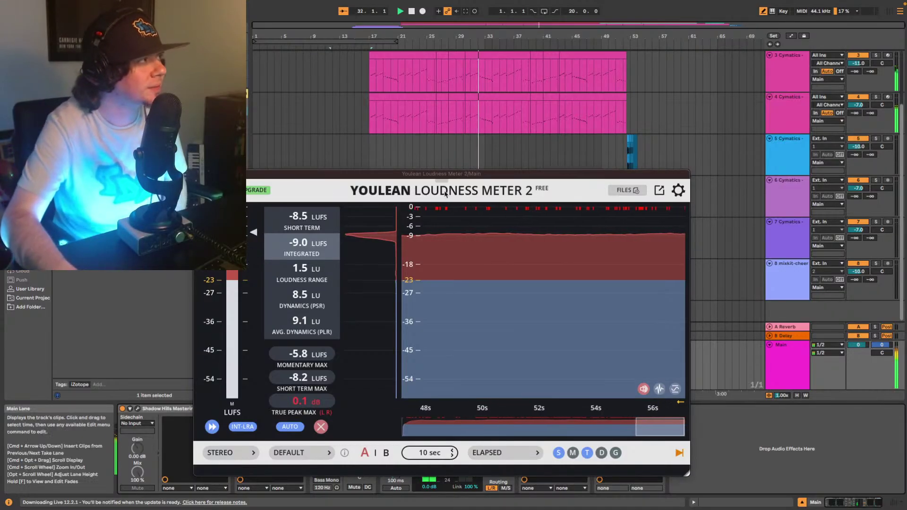
left_click_drag(453, 175, 474, 45)
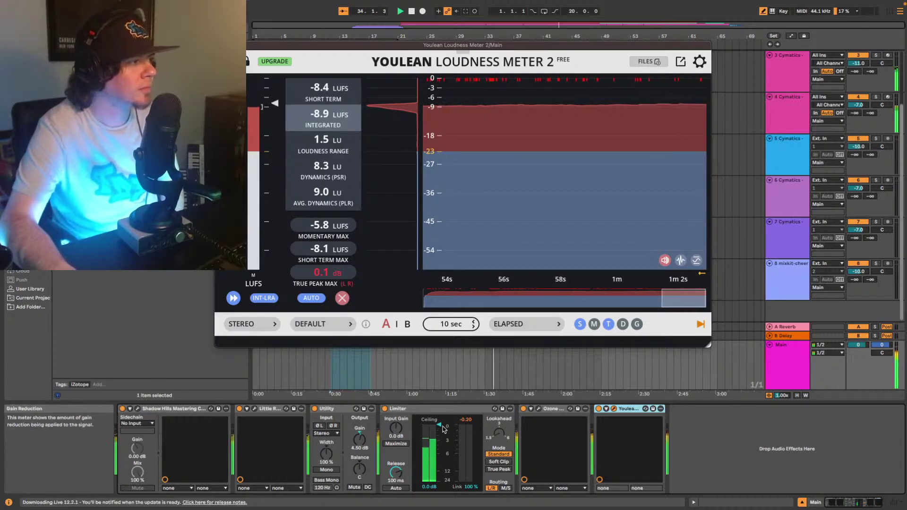
left_click(539, 410)
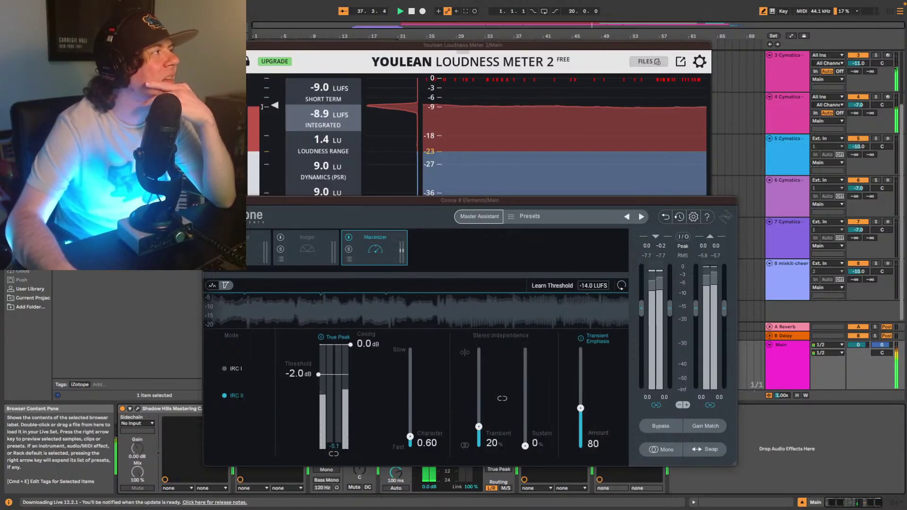
left_click(208, 200)
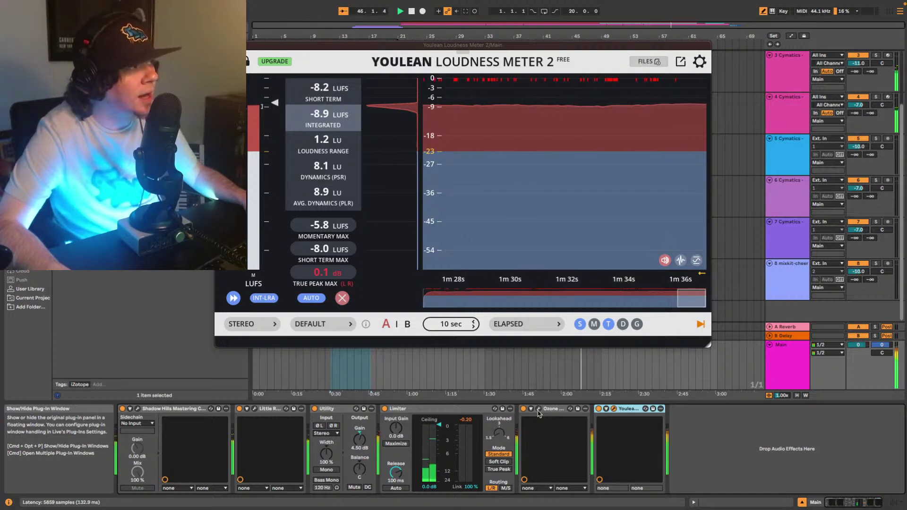
Reopen Ozone on Main and raise the Maximizer threshold to -1.0 dB while the beat plays
left_click(538, 413)
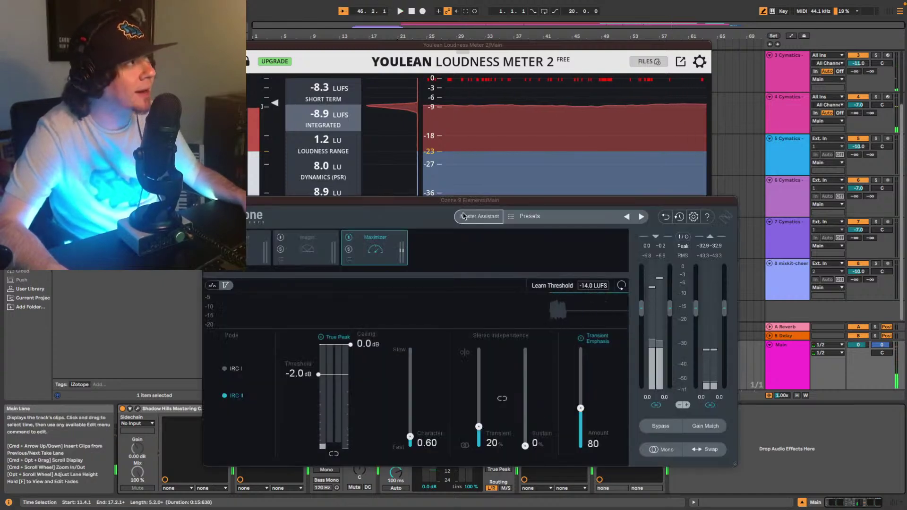
key("space")
left_click_drag(472, 45, 229, 30)
left_click(372, 45)
left_click(319, 375)
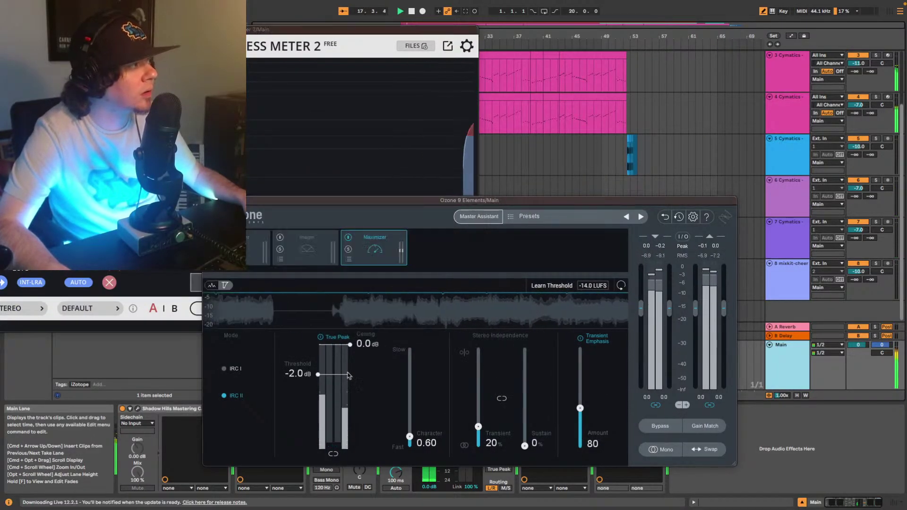
left_click_drag(320, 374, 321, 364)
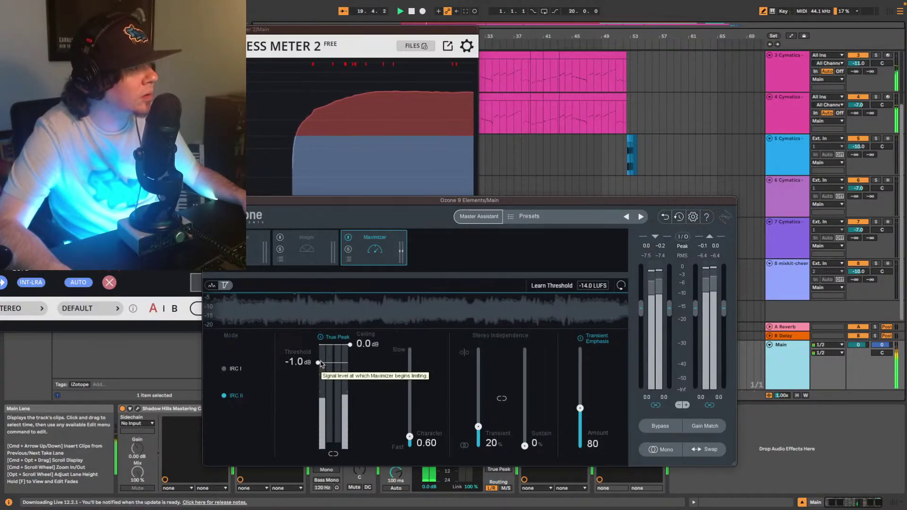
Bring Youlean Loudness Meter 2 into full view, replay the beat through its ending to check Main's loudness, and stop playback
mouse_move(305, 161)
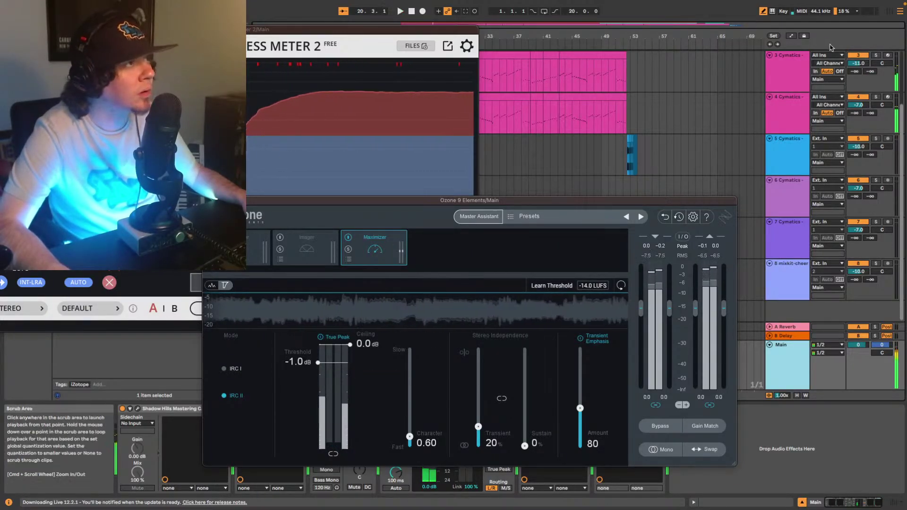
key("space")
left_click_drag(451, 29, 739, 212)
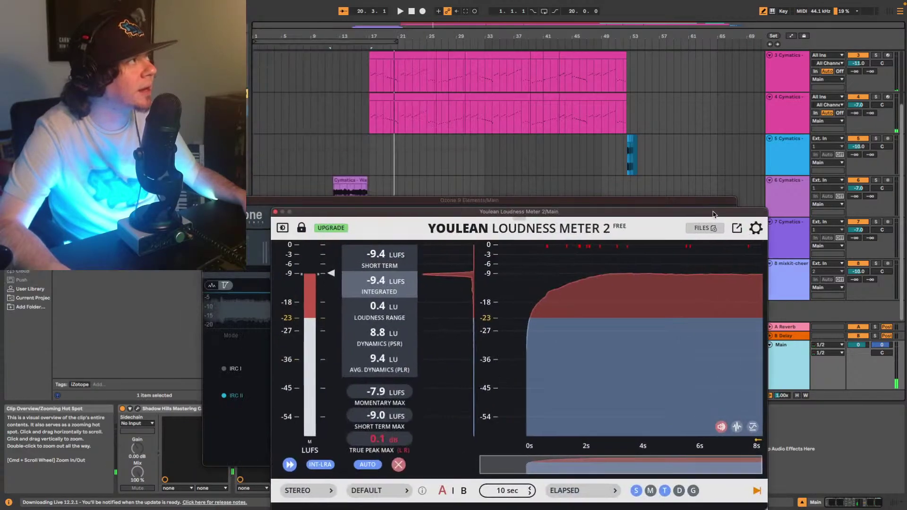
key("space")
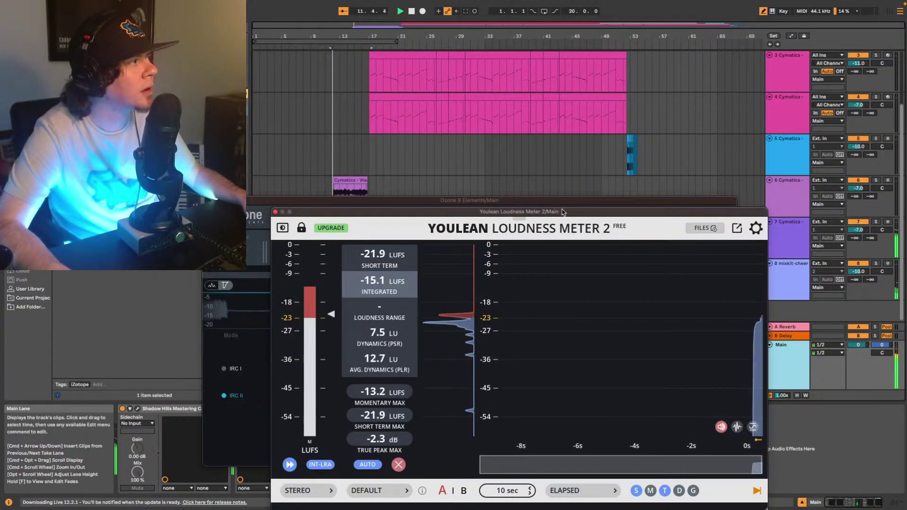
left_click_drag(566, 214, 566, 133)
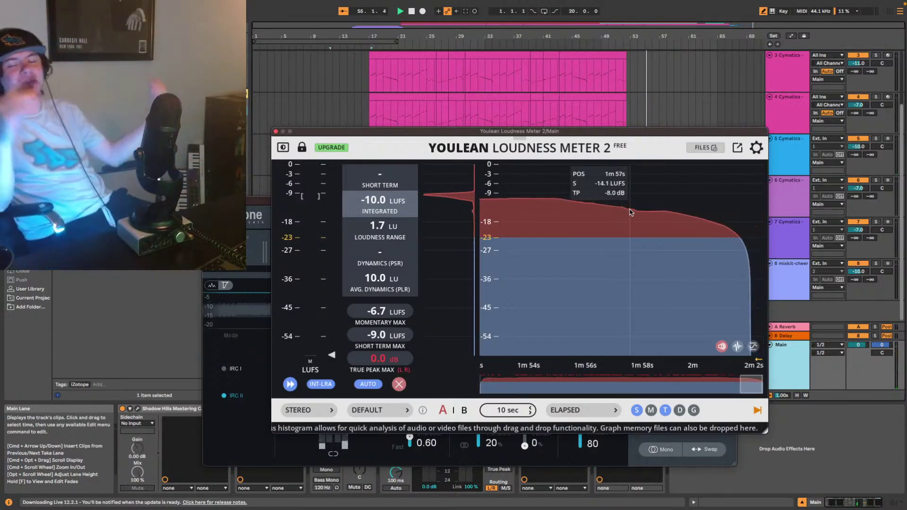
key("space")
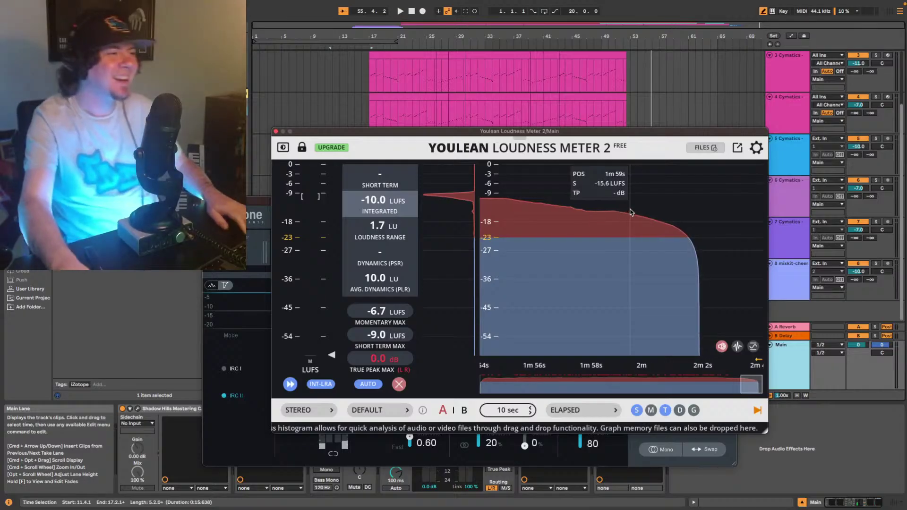
Save the Live Set and hide the open plug-in windows
left_click(814, 459)
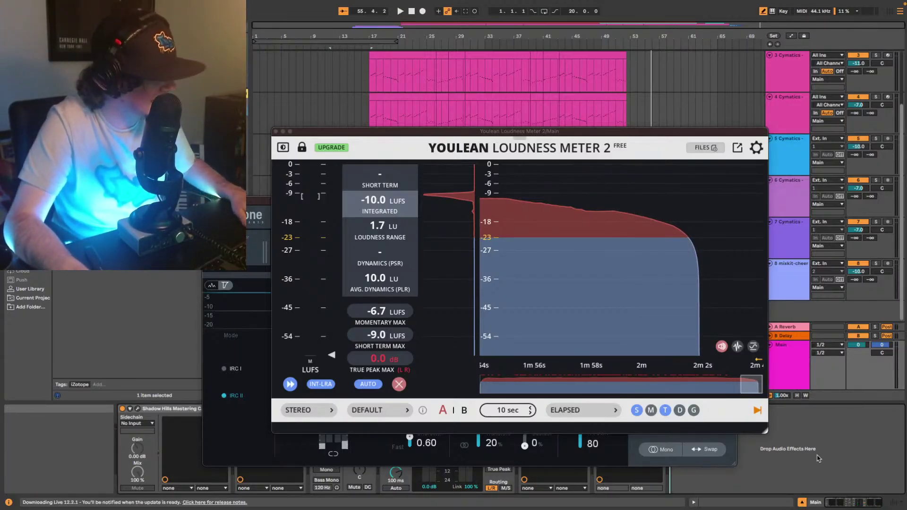
key("ctrl+s")
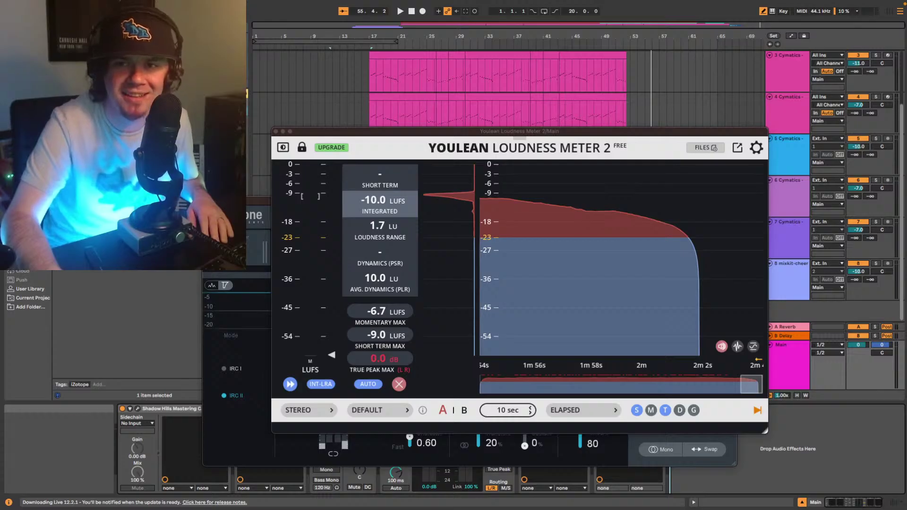
key("super+alt+p")
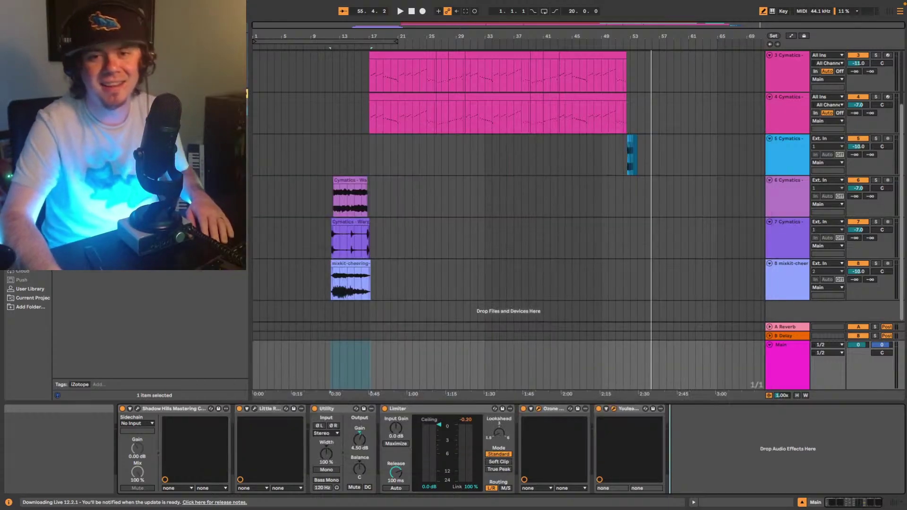